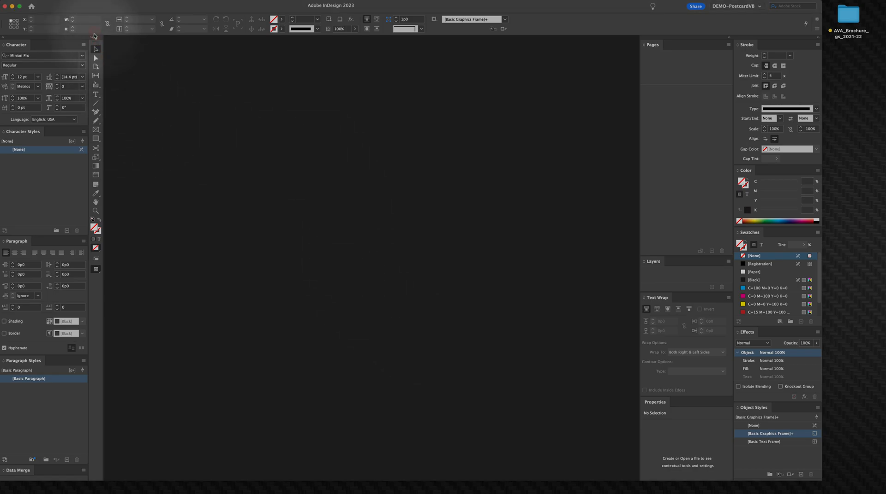
Step: Start a new document and switch its units to Inches
key(super+n)
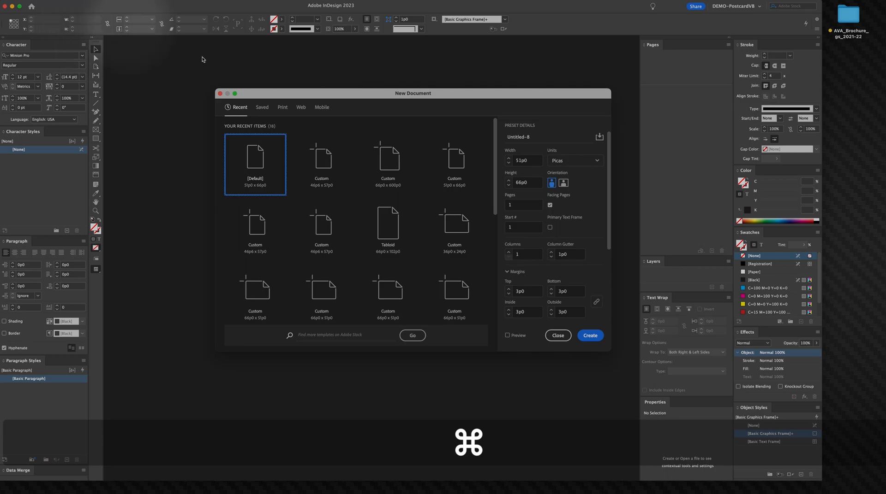
click(575, 161)
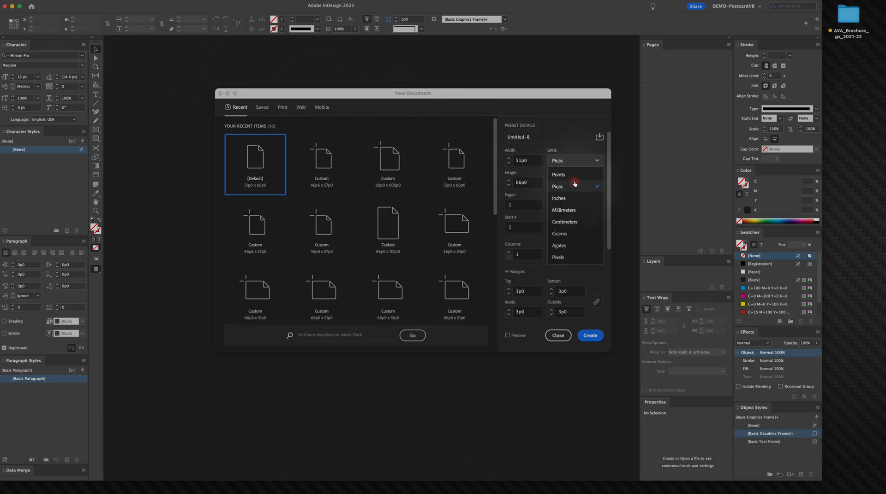
click(572, 199)
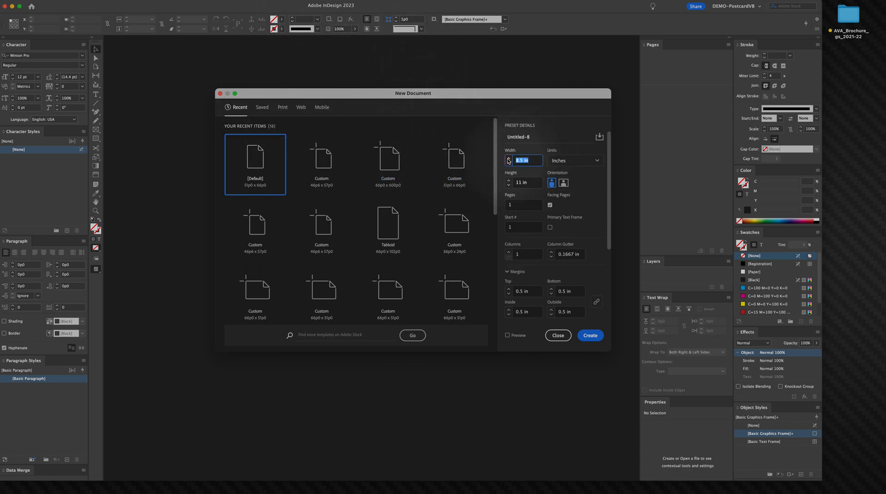
Step: Set the document width to 7.75 in, height to 9.5 in, and pages to 8
text(9.5)
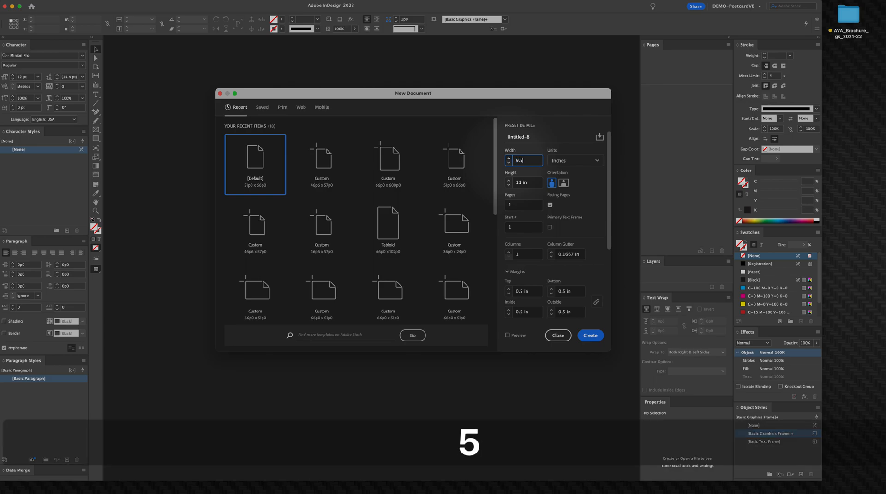
key(BackSpace)
text(7.75)
key(Tab)
text(9.5)
key(Tab)
text(8)
key(Tab)
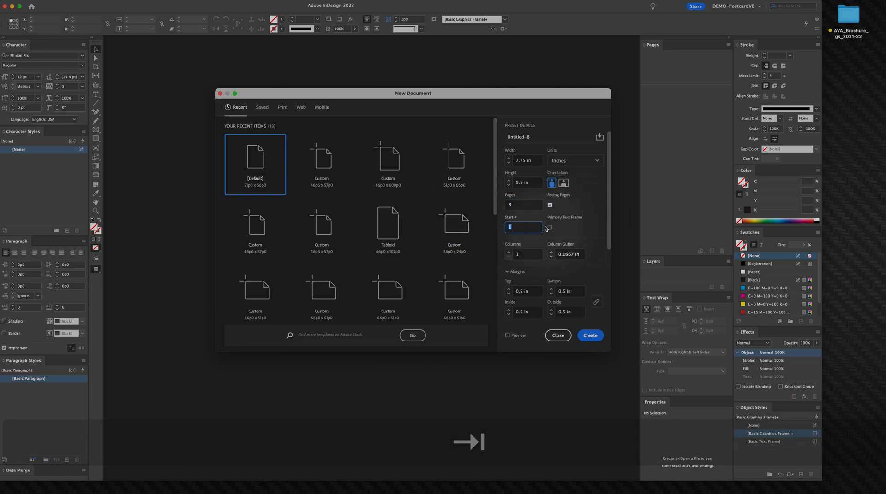
Step: Enable the primary text frame with 3 columns and a 0.25 in gutter, and create the document
click(550, 227)
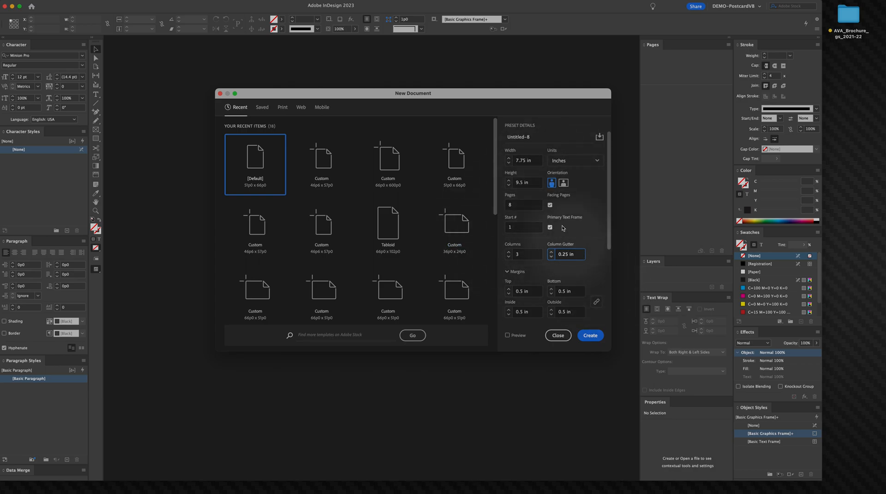
click(589, 337)
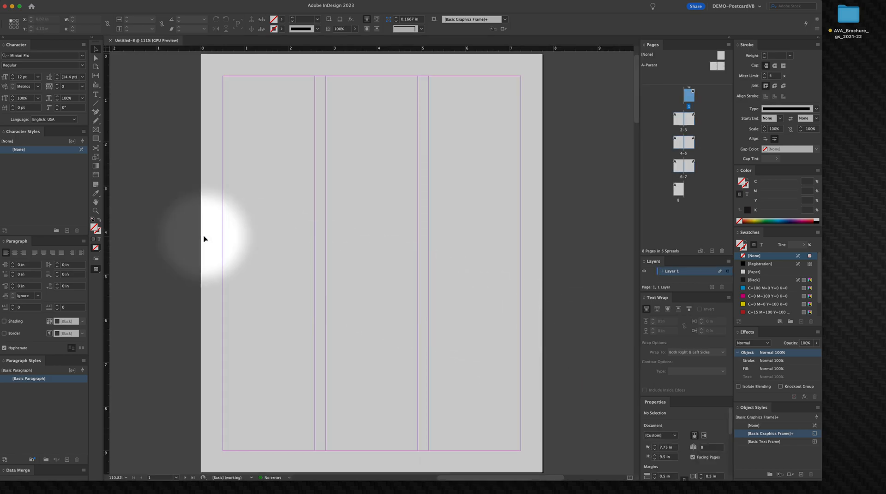
right_click(428, 240)
click(409, 223)
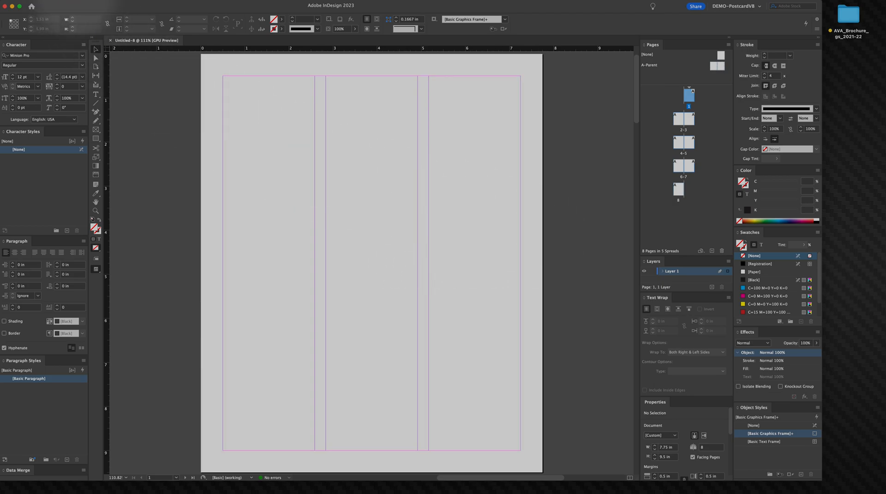
Step: Open the recent file Scrubbed Text.indd for reference and return to the untitled document
click(49, 1)
mouse_move(74, 30)
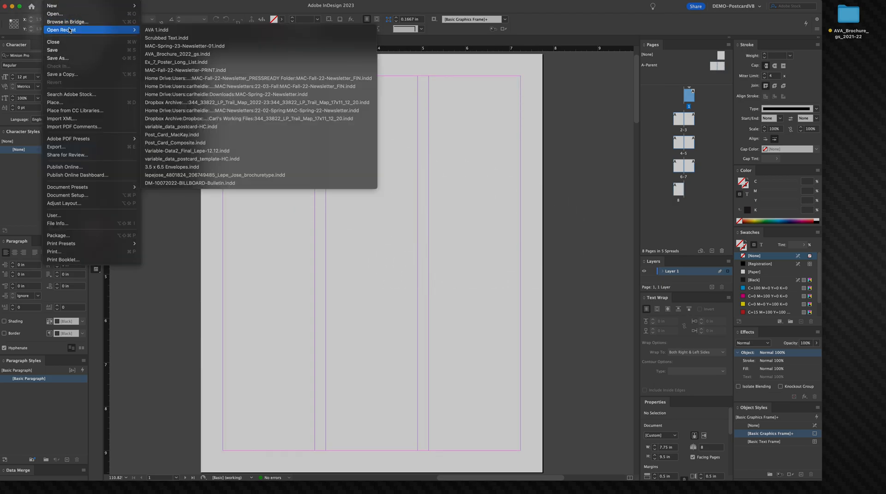
click(166, 38)
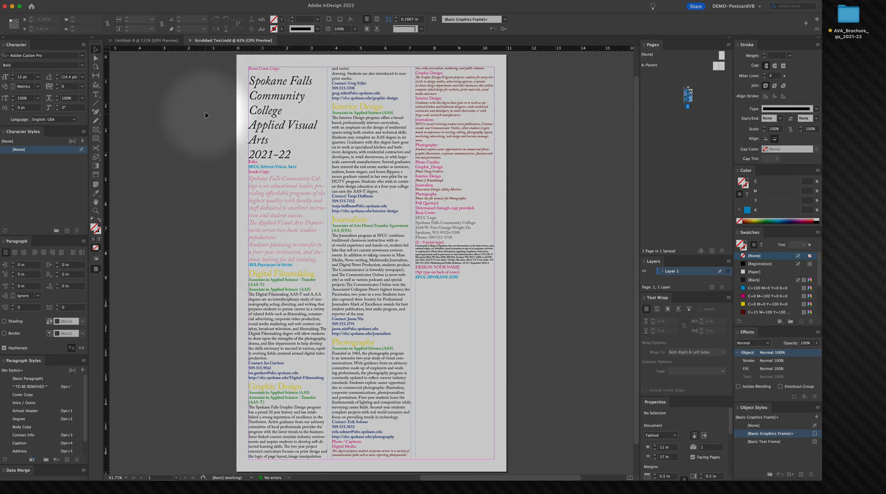
click(133, 44)
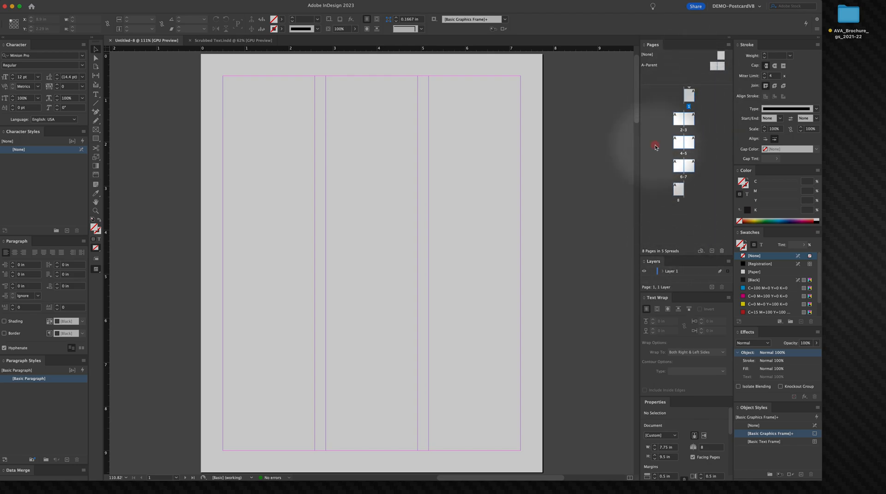
key(super+alt+space)
click(391, 315)
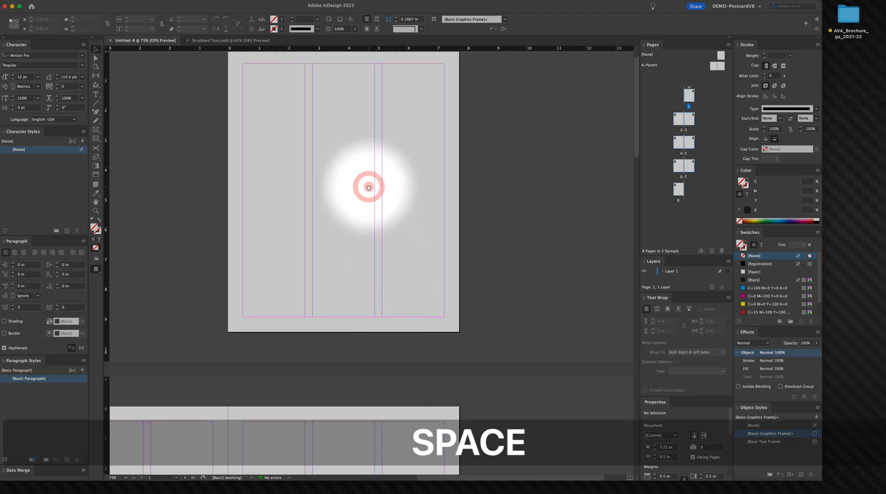
drag(366, 186, 409, 210)
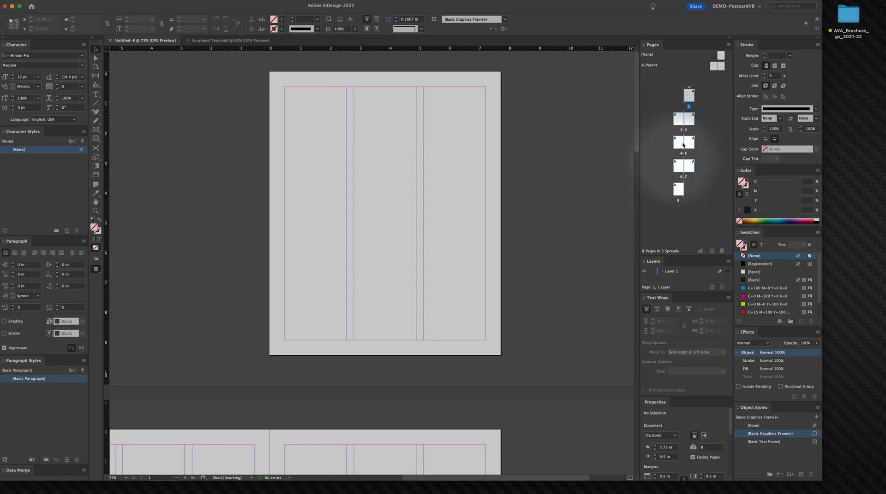
click(693, 192)
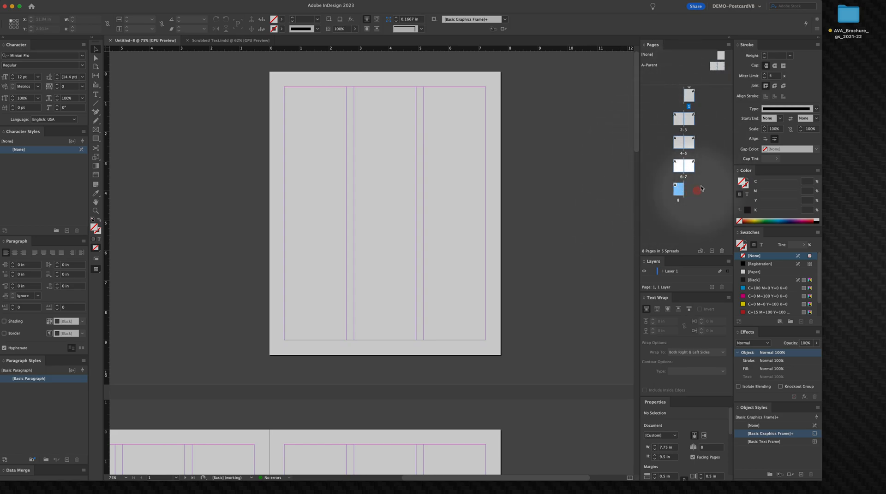
click(688, 96)
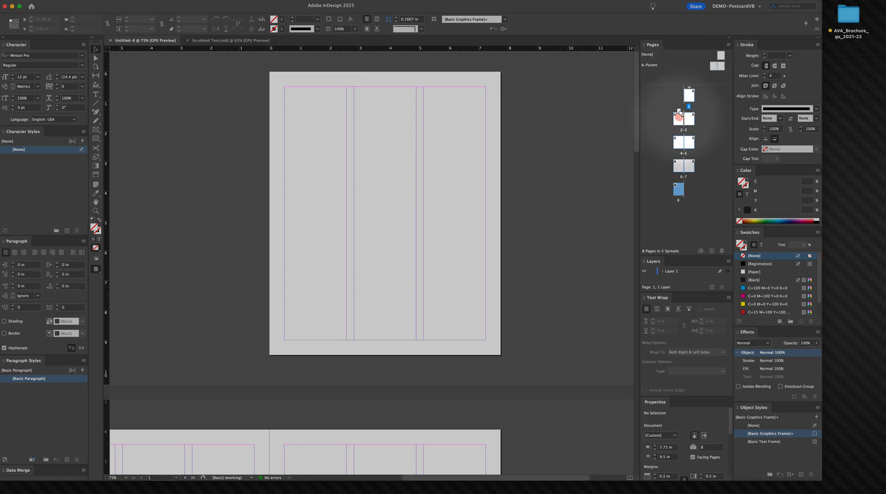
double_click(680, 122)
right_click(657, 114)
click(588, 129)
key(space)
drag(446, 167, 511, 255)
drag(467, 134, 497, 339)
drag(426, 156, 451, 217)
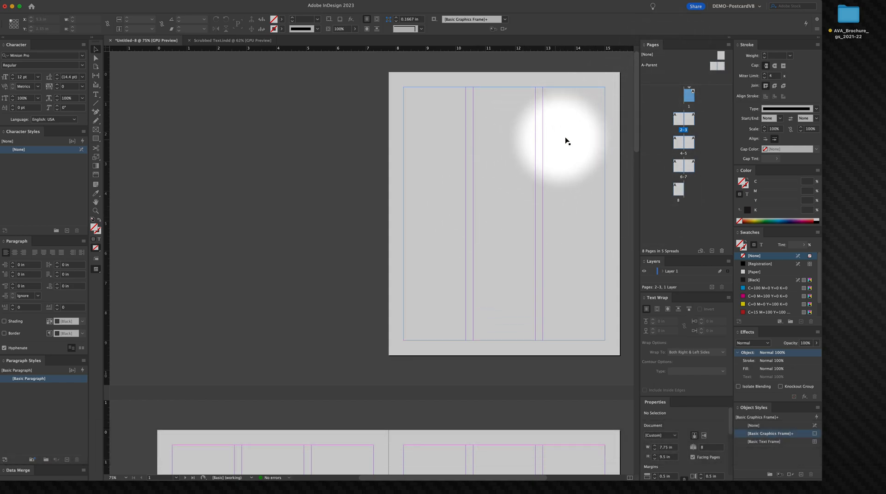
super+click(418, 159)
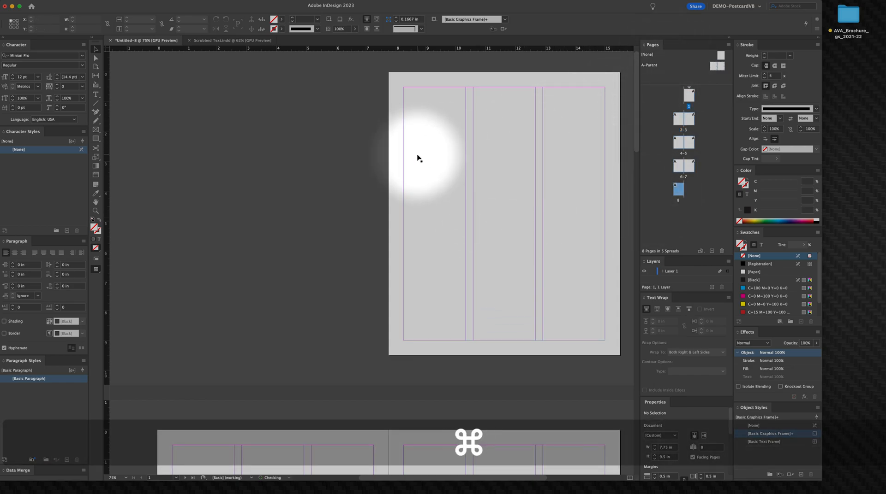
key(space)
key(super+z)
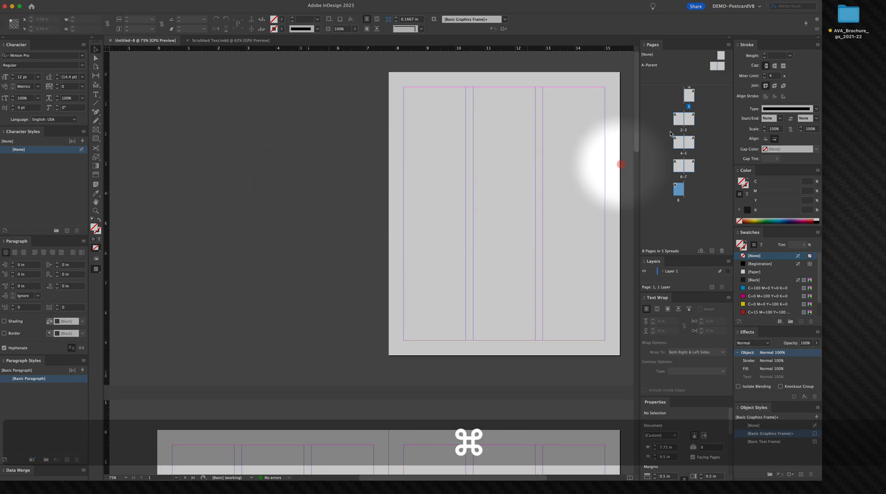
click(692, 97)
drag(693, 98, 684, 117)
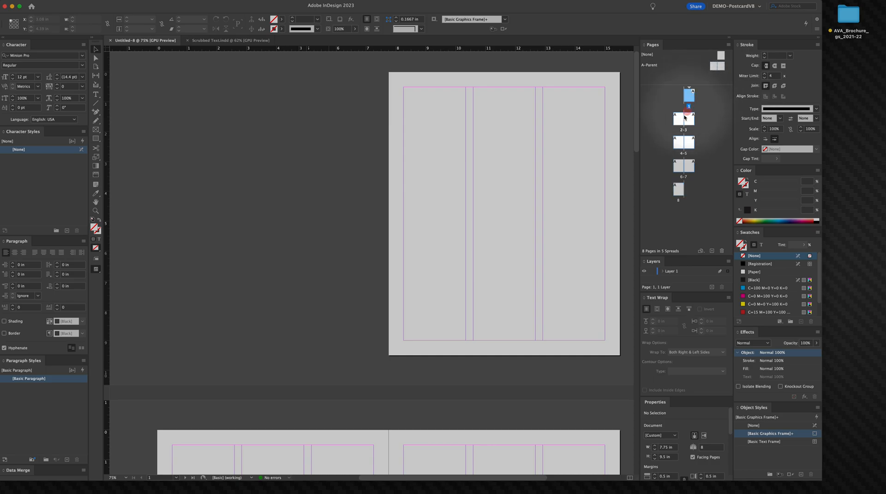
click(306, 179)
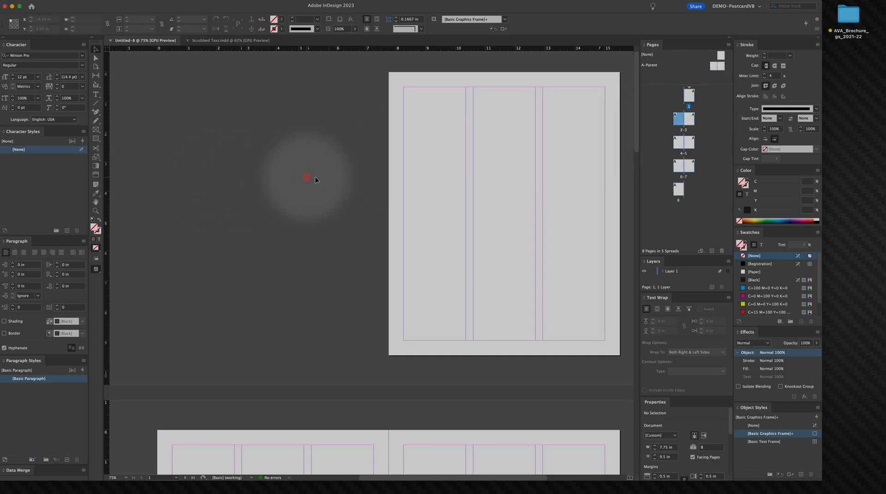
Step: Draw a text frame on the pasteboard beside page 1 and insert a Next Page Number marker in it
key(t)
drag(232, 136, 401, 262)
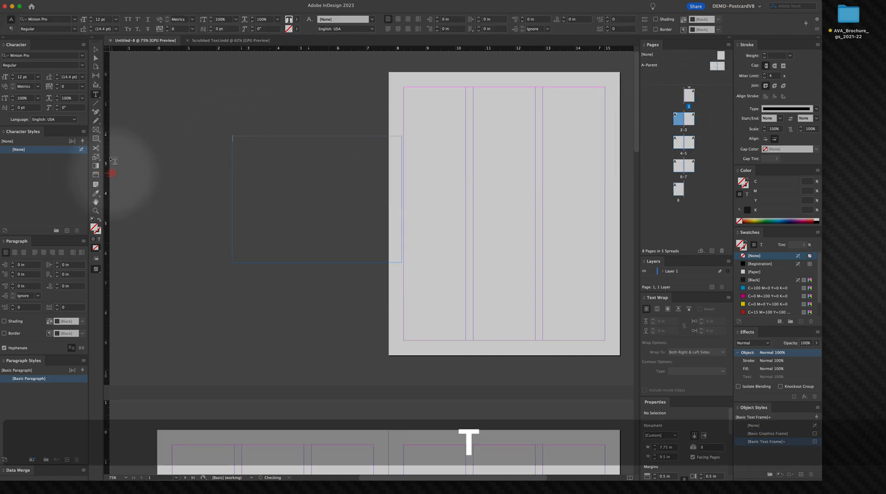
click(126, 1)
mouse_move(103, 1)
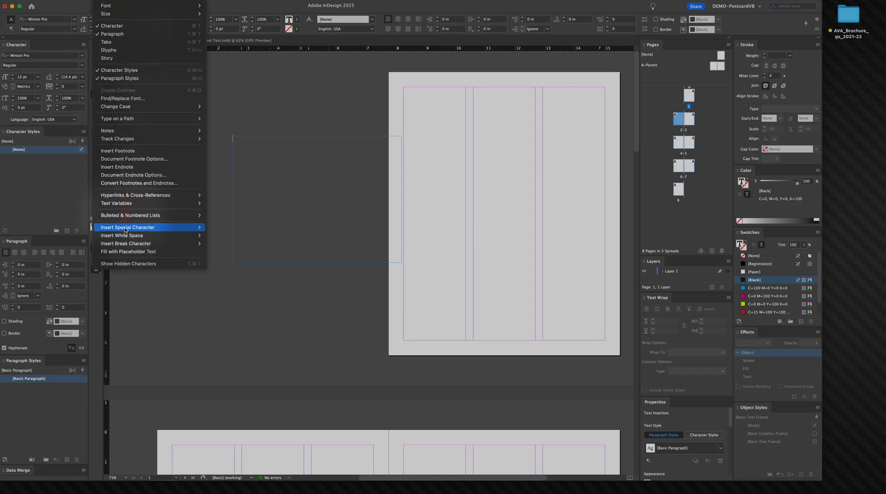
mouse_move(126, 230)
mouse_move(219, 235)
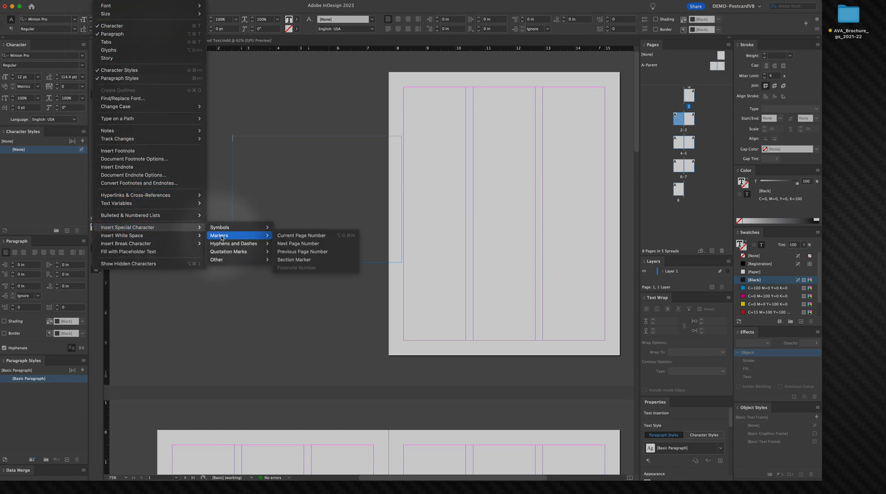
click(314, 243)
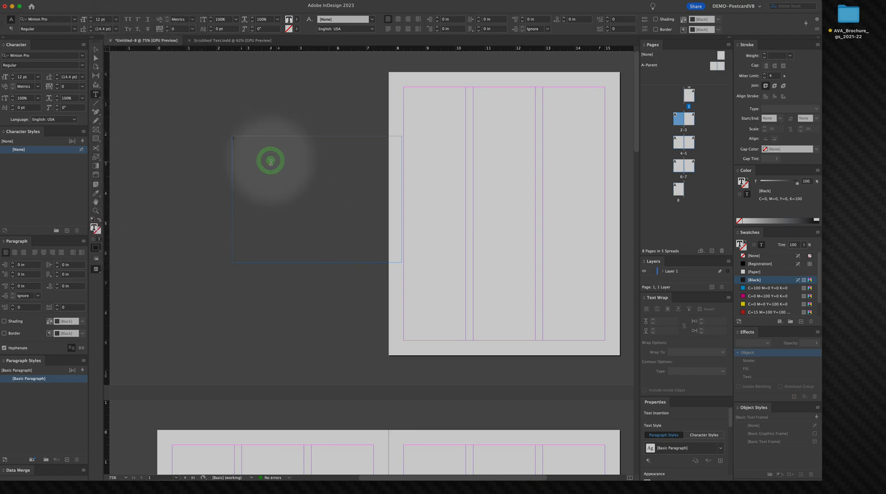
Step: Set the page number to 72 pt and shrink its frame to about 2.2 × 1.3 in
key(super+a)
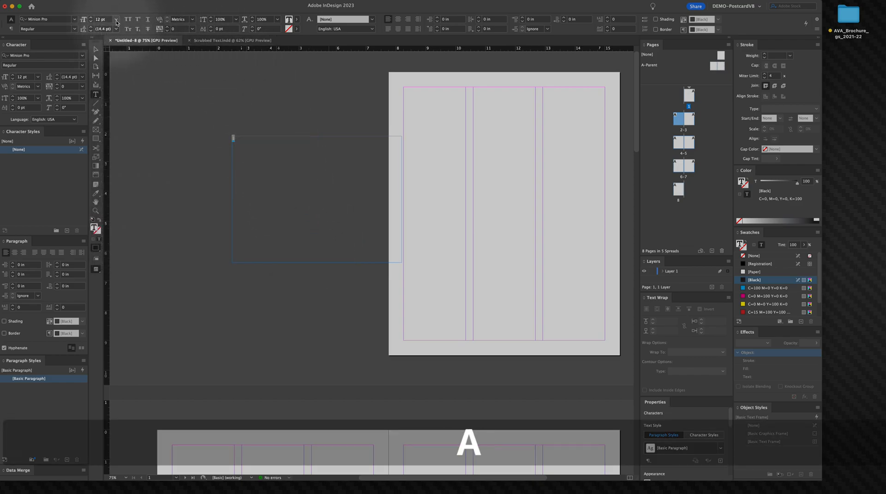
click(116, 18)
click(103, 137)
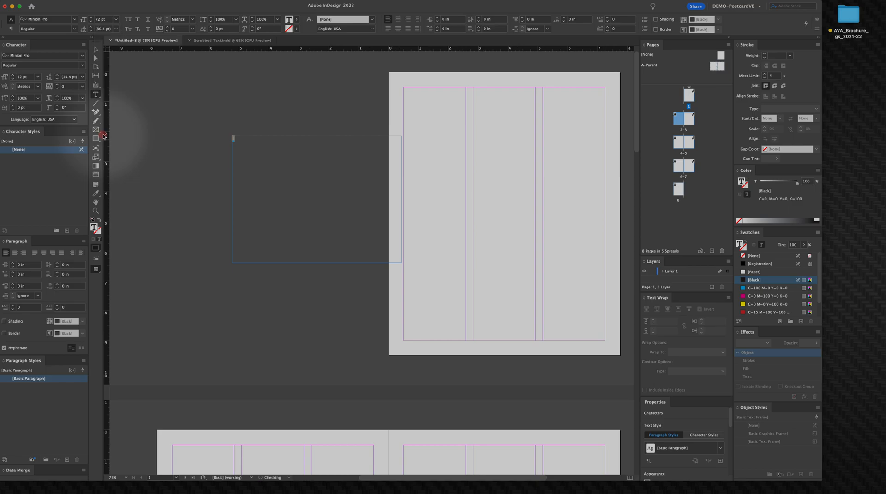
click(95, 50)
drag(402, 263, 298, 174)
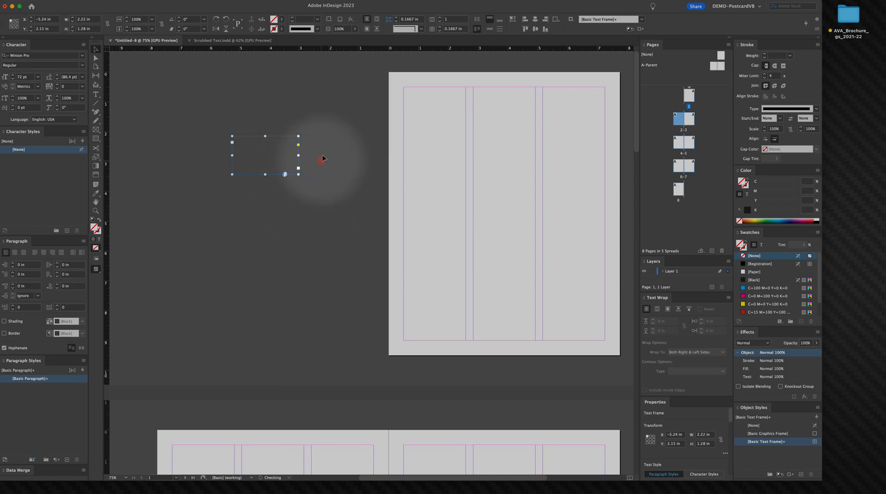
Step: Move the page number frame onto page 3 of the second spread
click(311, 87)
drag(237, 147, 534, 180)
key(space)
drag(533, 222, 282, 140)
scroll(453, 134, up, 2)
scroll(449, 138, down, 5)
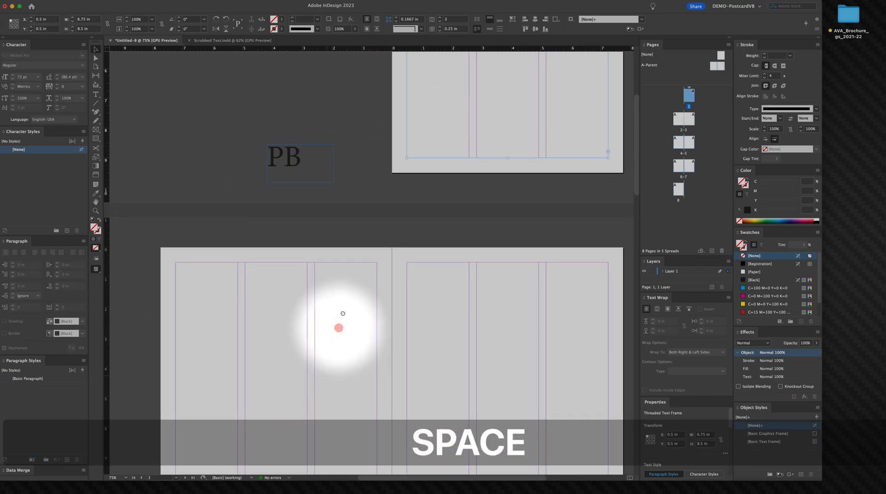
click(313, 233)
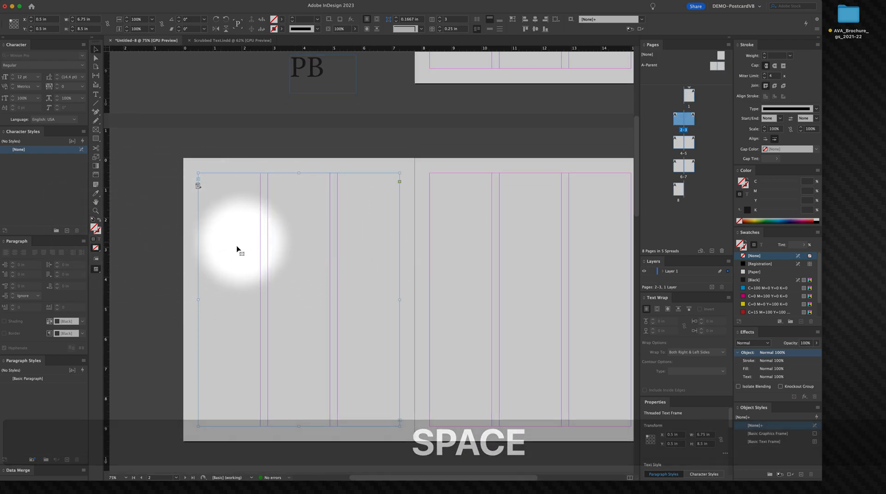
drag(305, 72, 515, 279)
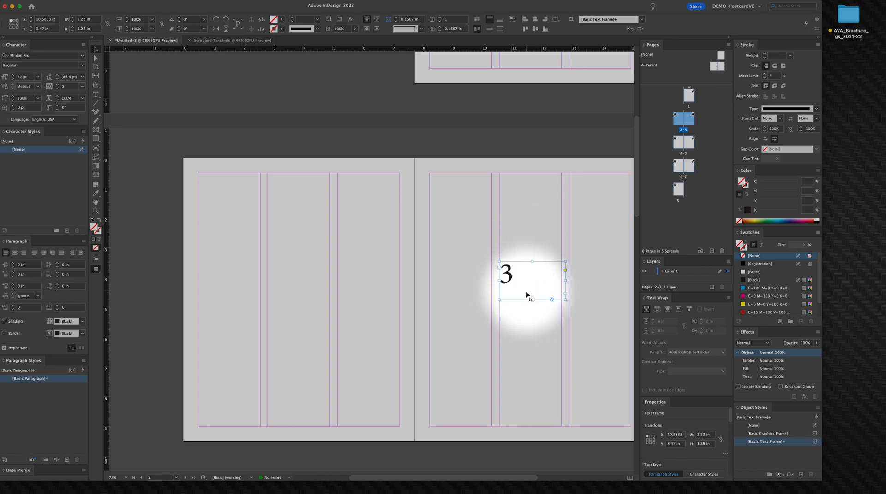
right_click(516, 292)
click(548, 194)
click(543, 148)
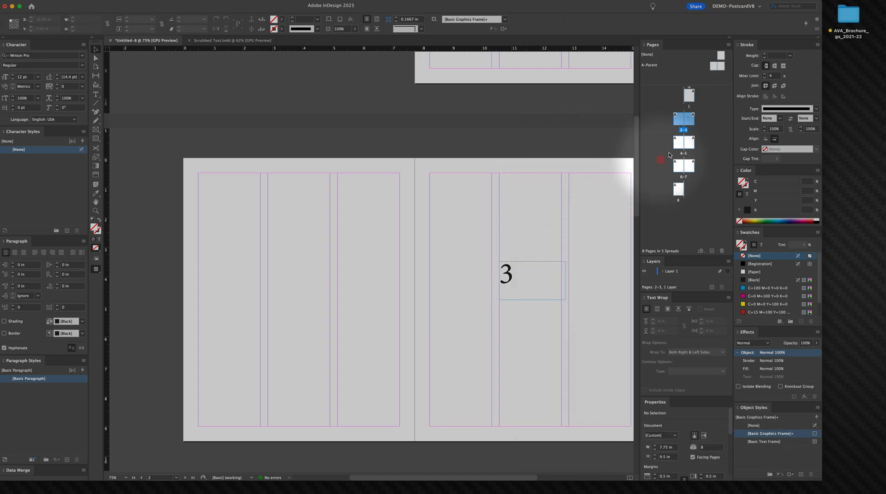
Step: Start a new section on page 3 with page numbering starting at 1
click(690, 120)
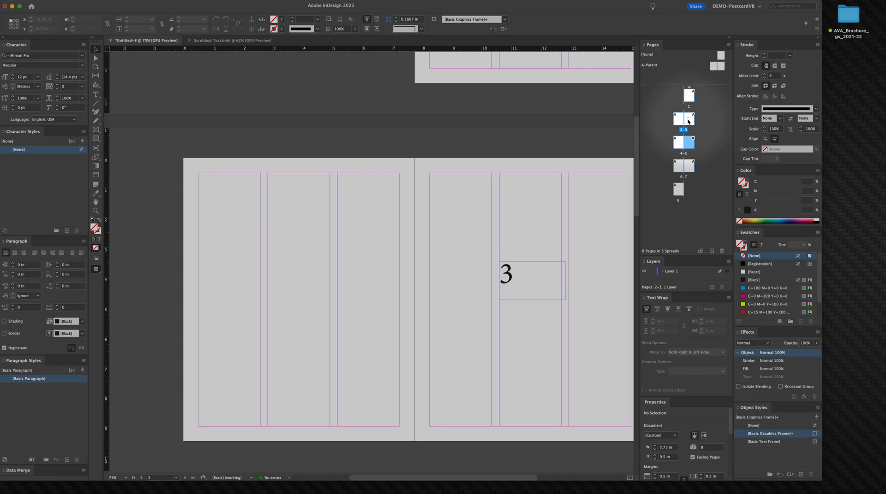
click(701, 119)
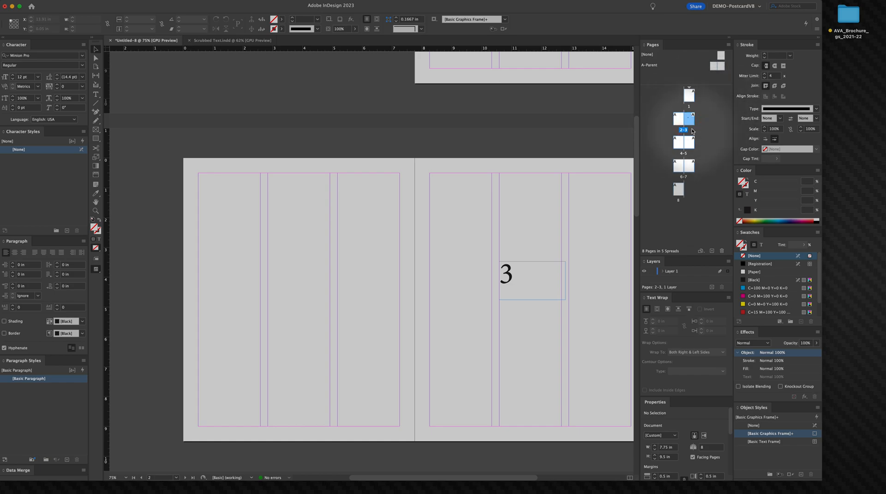
right_click(691, 119)
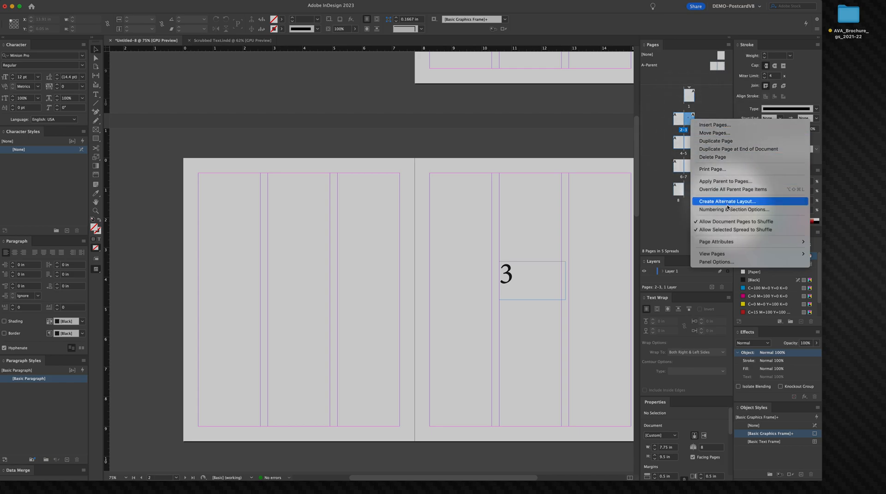
click(713, 210)
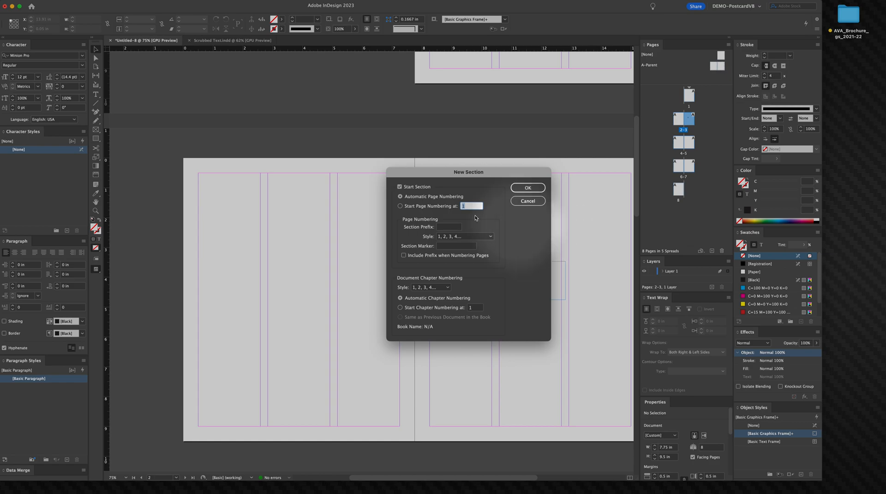
click(406, 207)
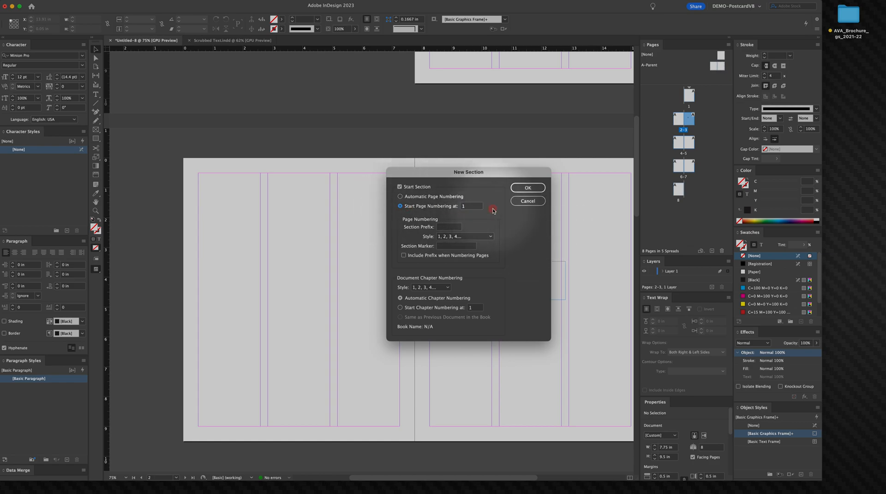
click(528, 188)
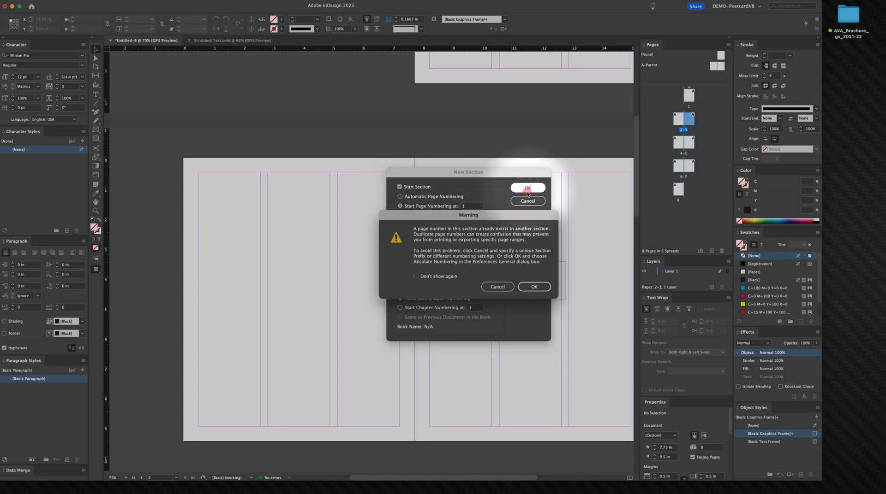
click(535, 287)
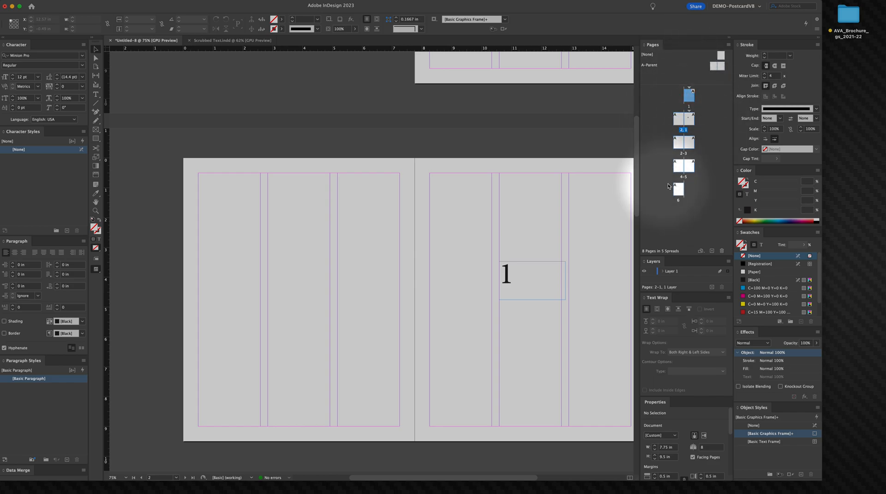
Step: Turn off both Allow Document Pages to Shuffle and Allow Selected Spread to Shuffle for the pages
click(687, 204)
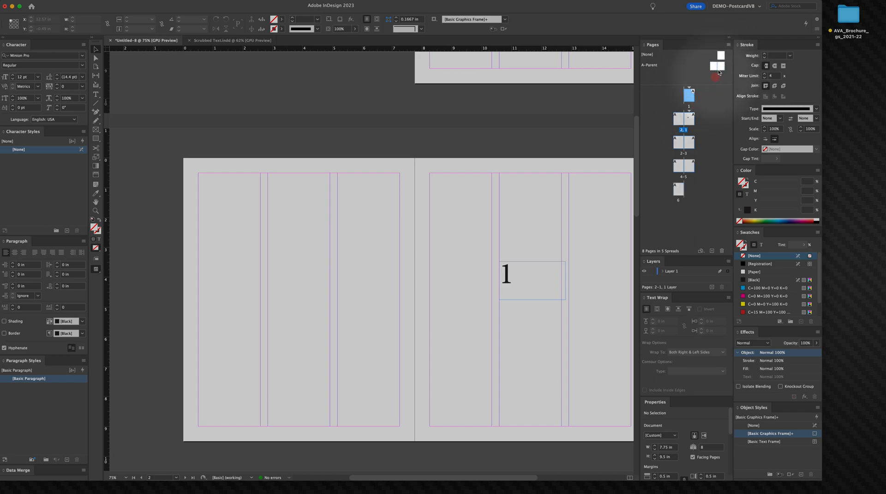
click(728, 45)
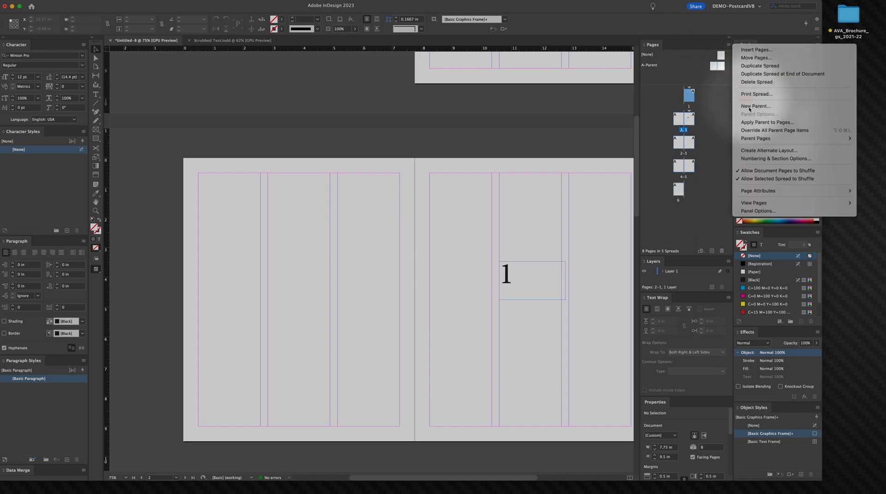
click(754, 174)
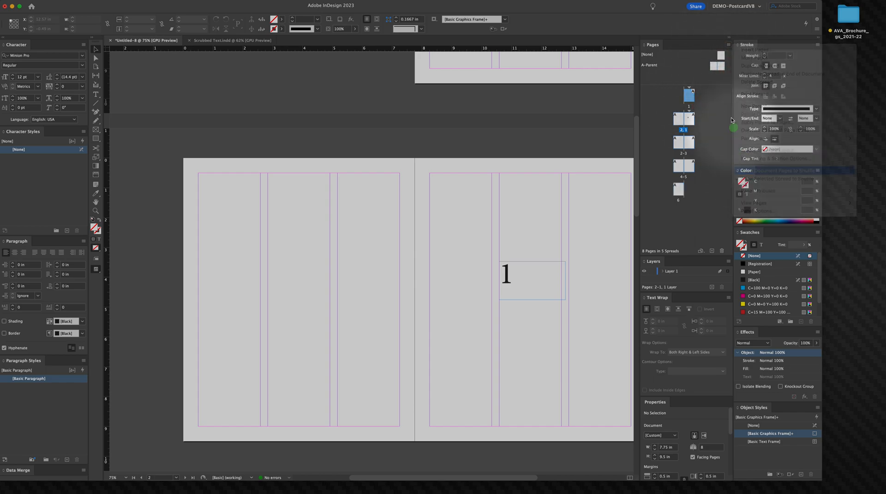
click(728, 46)
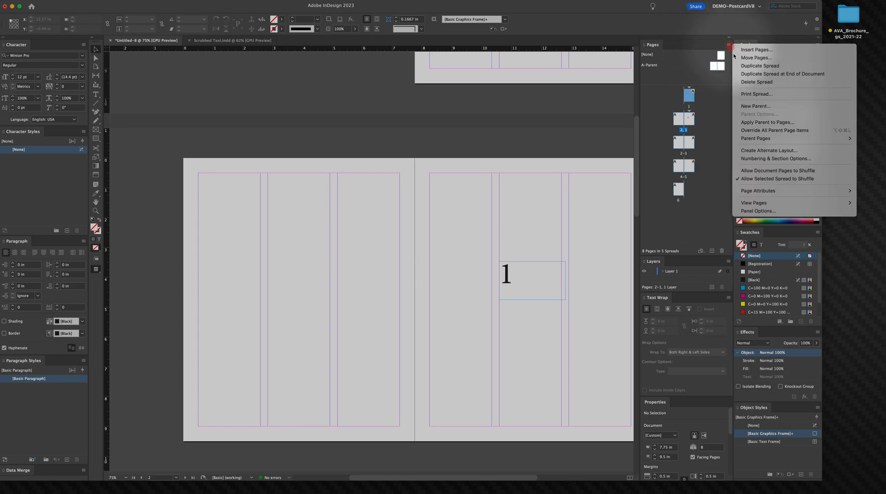
click(775, 183)
Step: Move page 8 up beside page 1 so the two form the first spread
click(696, 231)
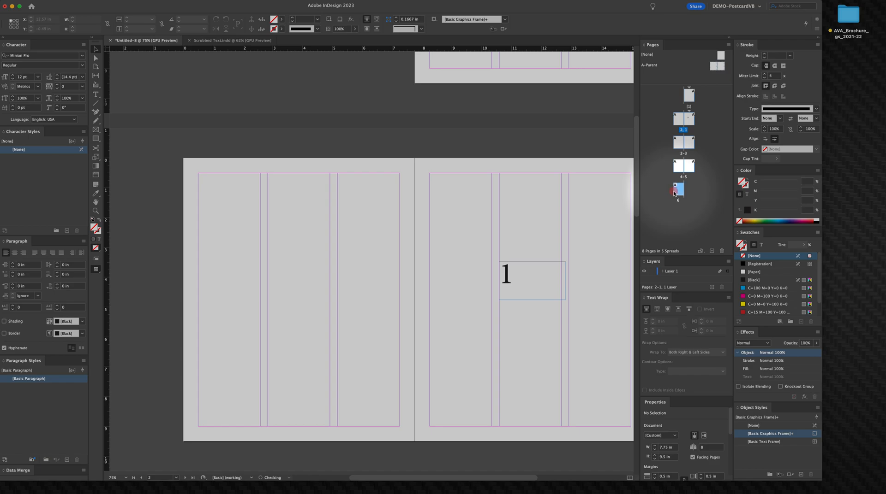
drag(677, 195, 678, 97)
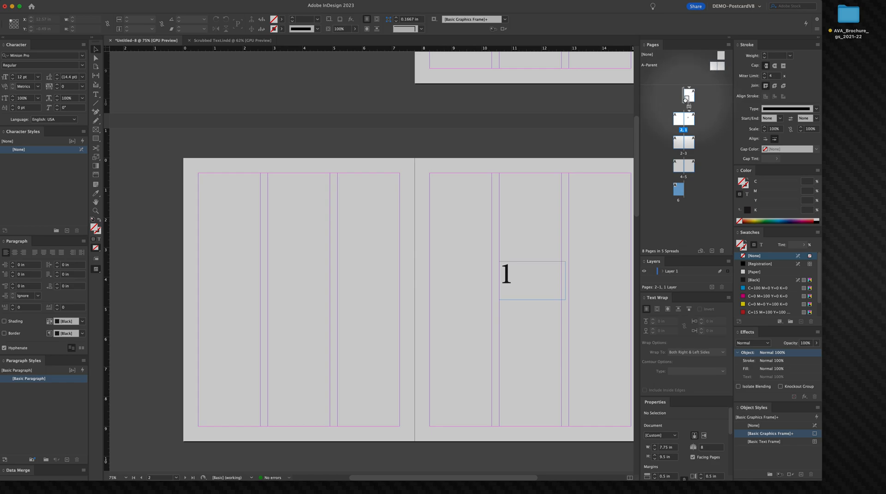
drag(694, 99, 682, 100)
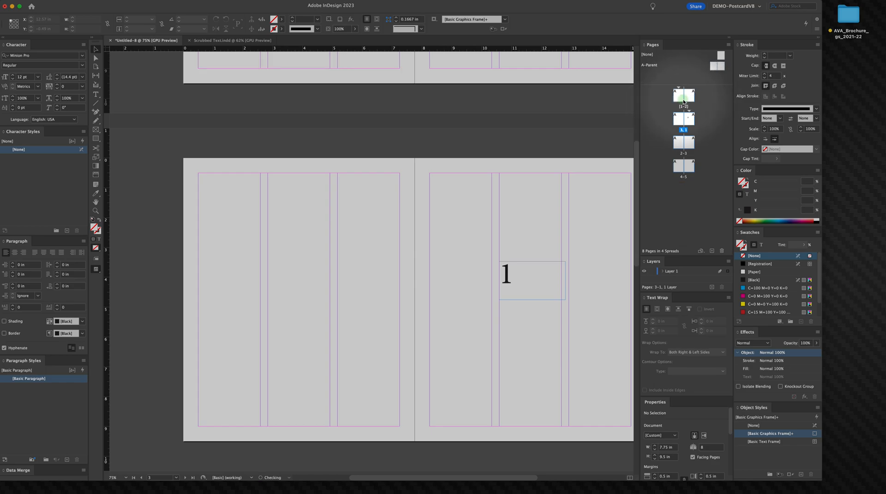
Step: Set the first spread's section to start page numbering at 100
scroll(592, 143, up, 1)
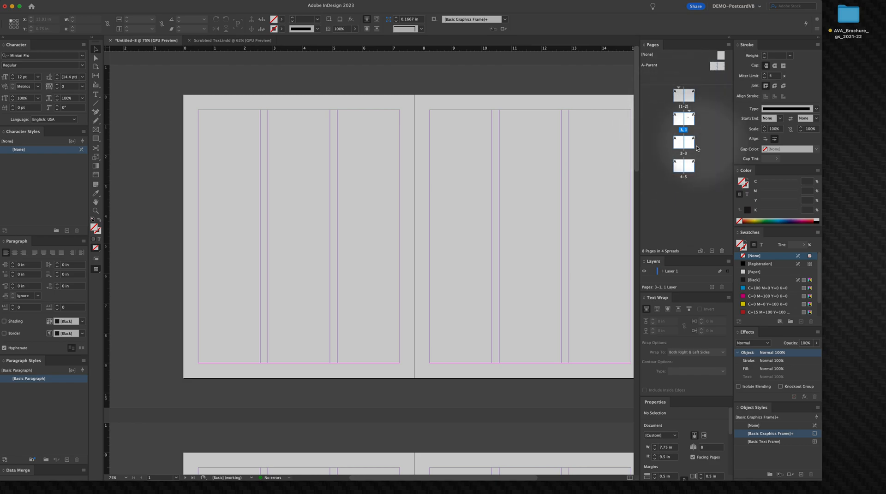
click(611, 88)
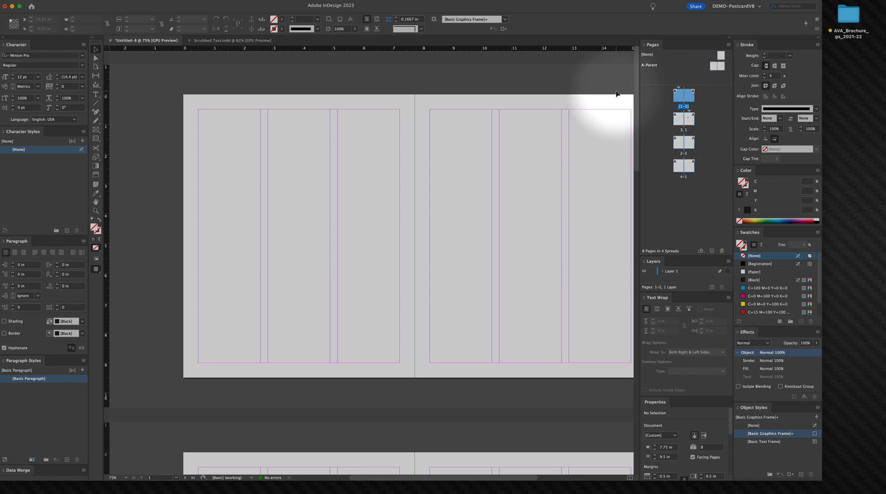
click(690, 99)
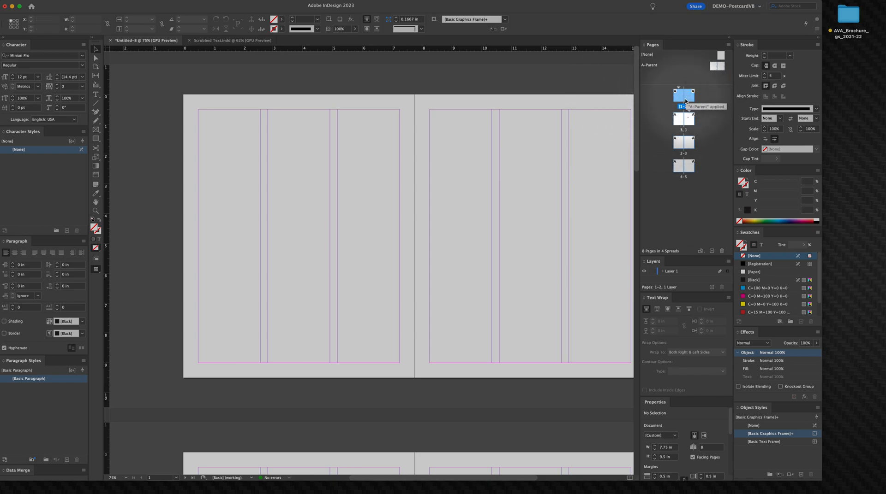
right_click(678, 99)
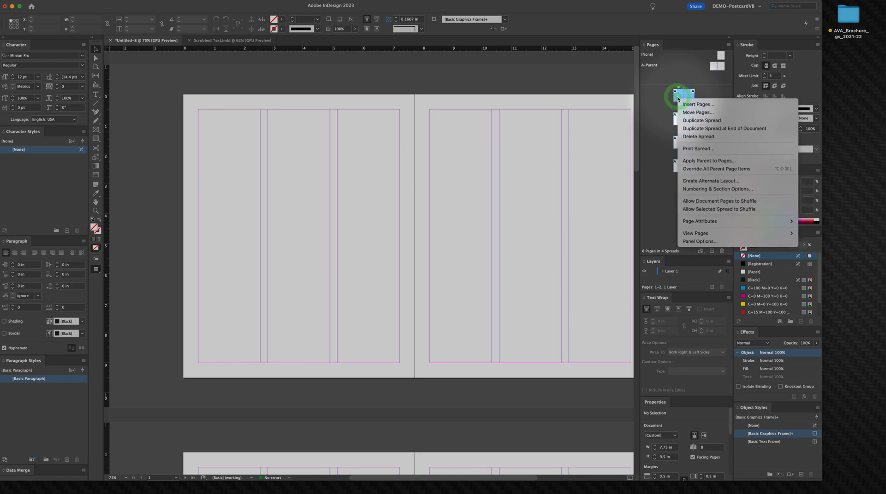
click(693, 189)
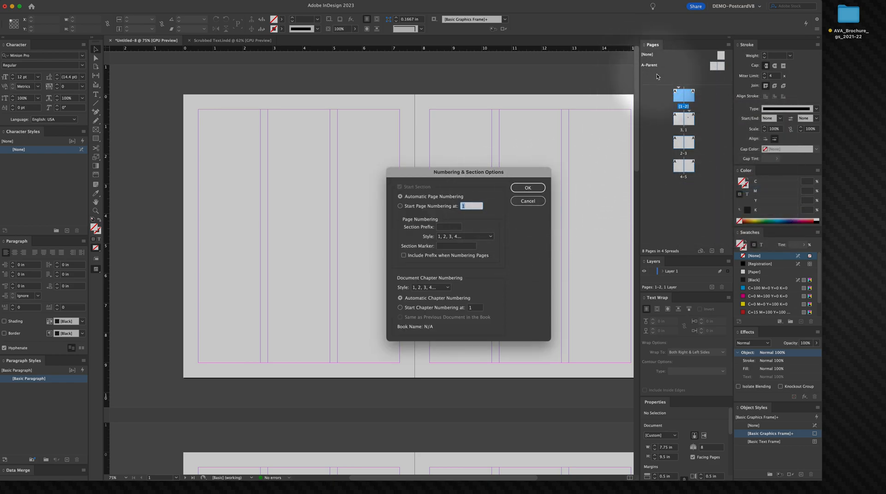
text(1)
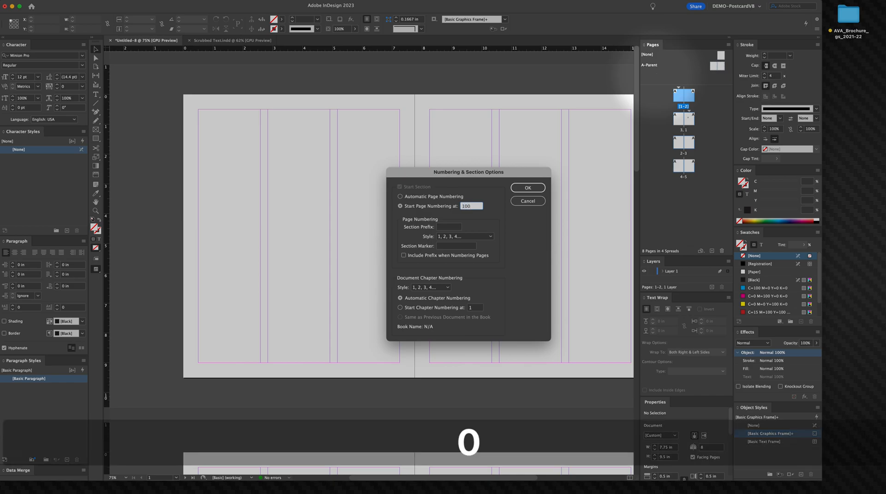
click(528, 188)
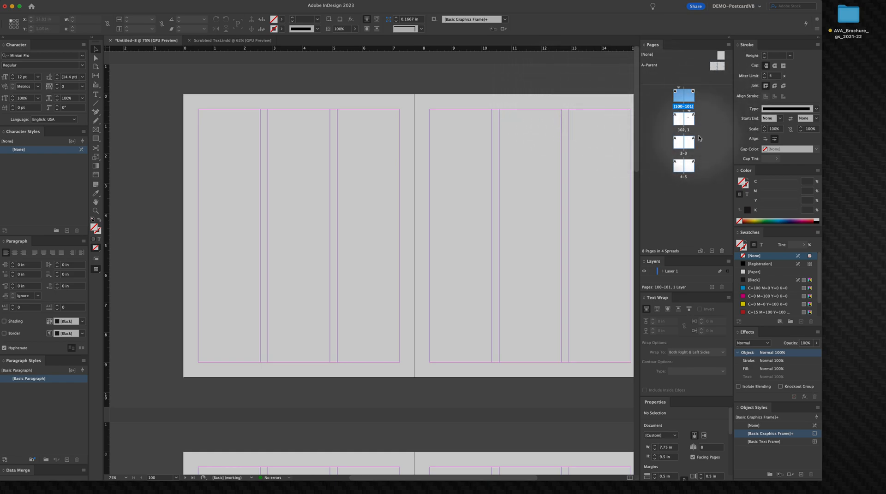
Step: Open the A-Parent spread and fill its threaded text frame with placeholder text
drag(490, 89, 483, 92)
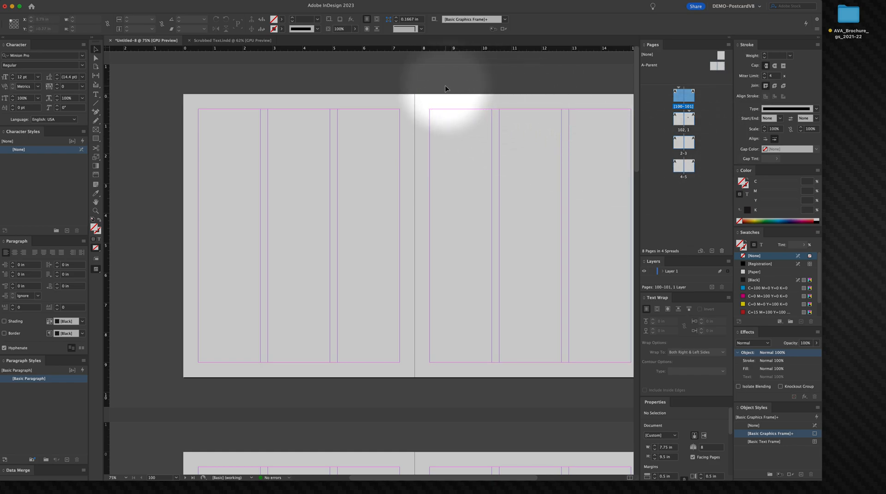
drag(425, 93, 442, 104)
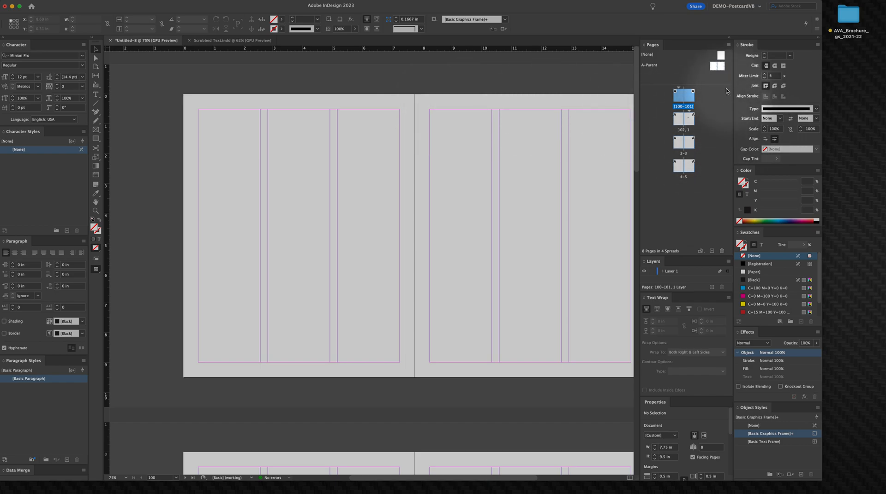
double_click(710, 66)
click(286, 133)
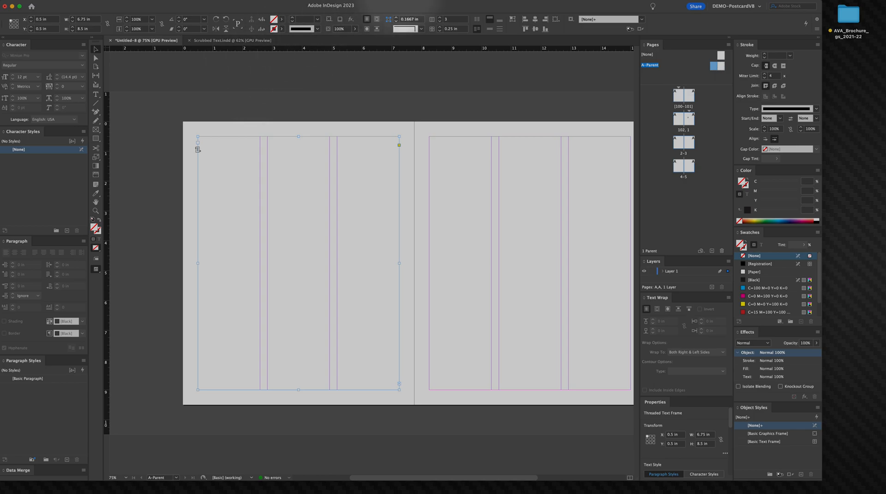
key(t)
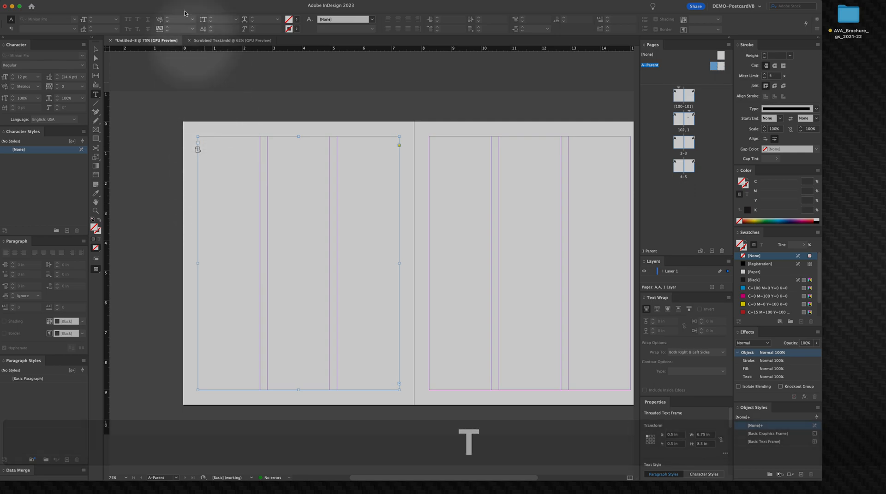
click(105, 5)
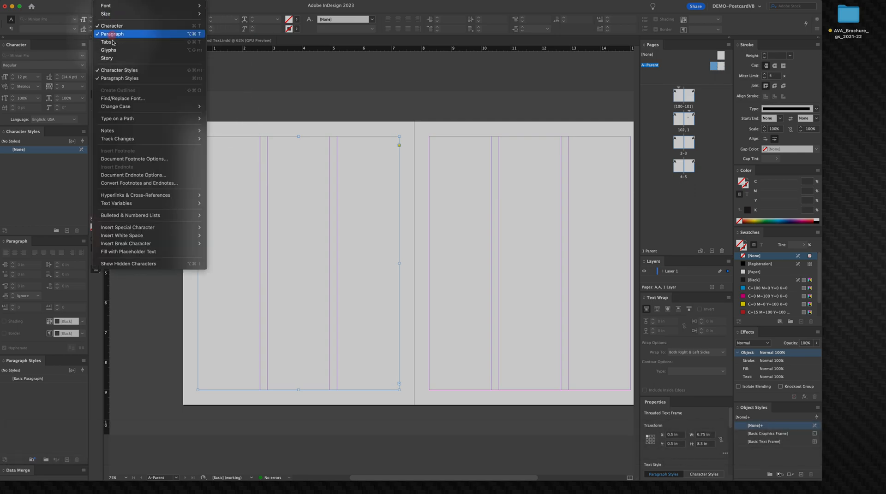
click(121, 251)
right_click(277, 231)
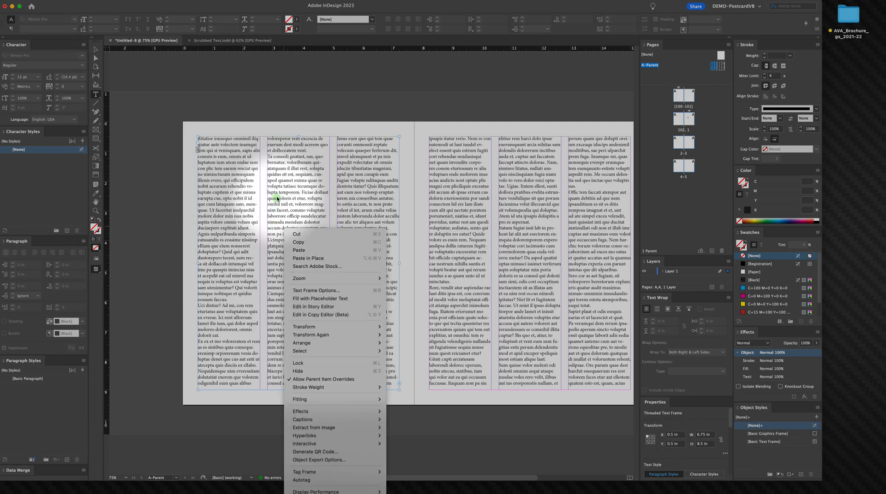
key(Escape)
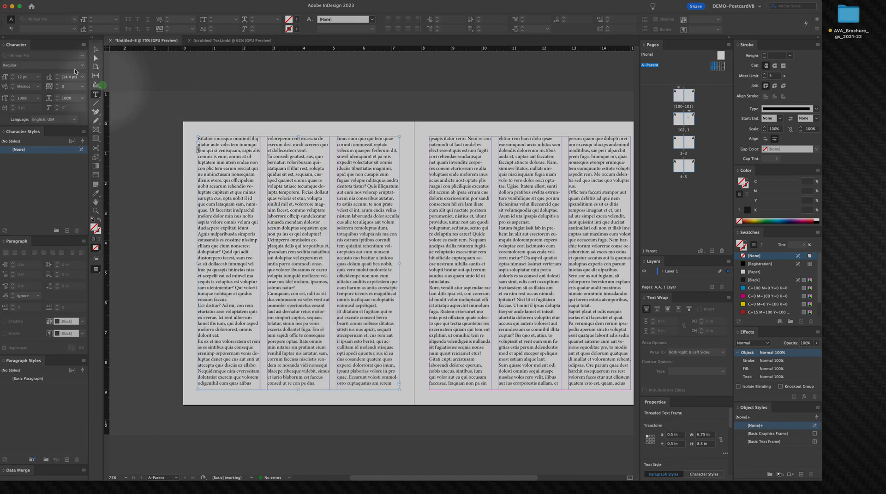
Step: Select all the placeholder text and change its font to Adobe Caslon Pro Regular
click(221, 163)
key(super+a)
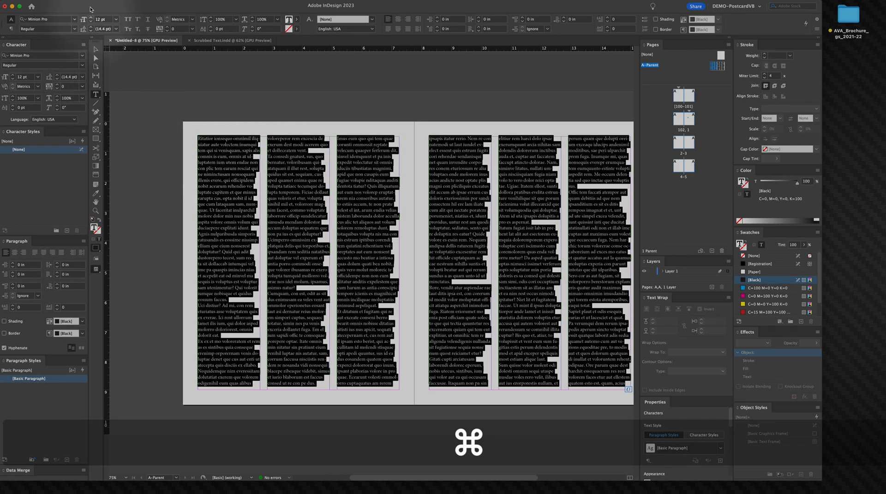
click(75, 21)
scroll(94, 100, down, 15)
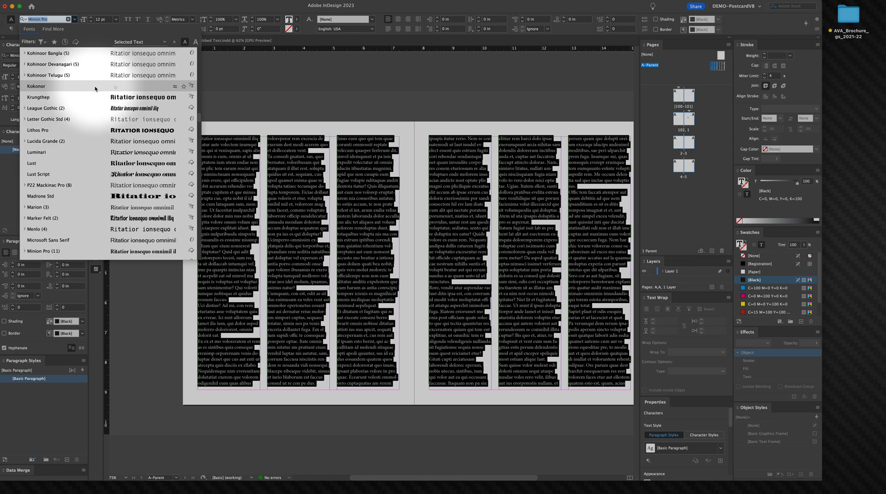
scroll(95, 100, down, 15)
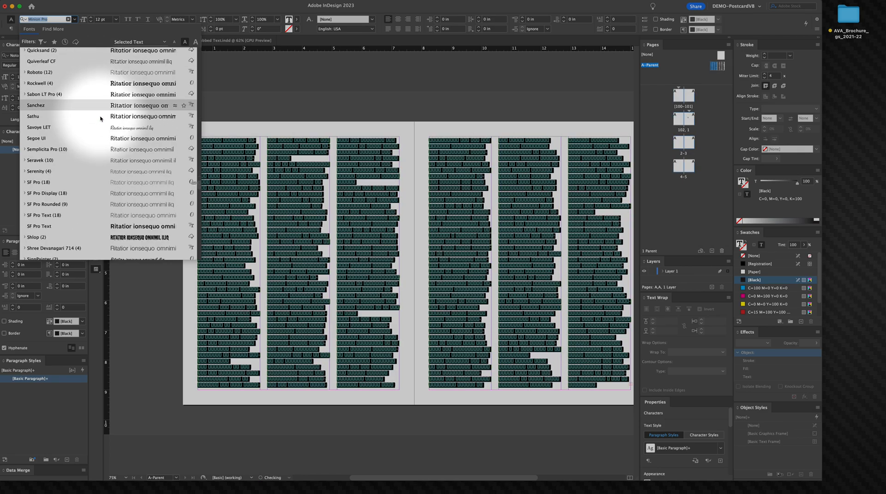
scroll(101, 120, up, 15)
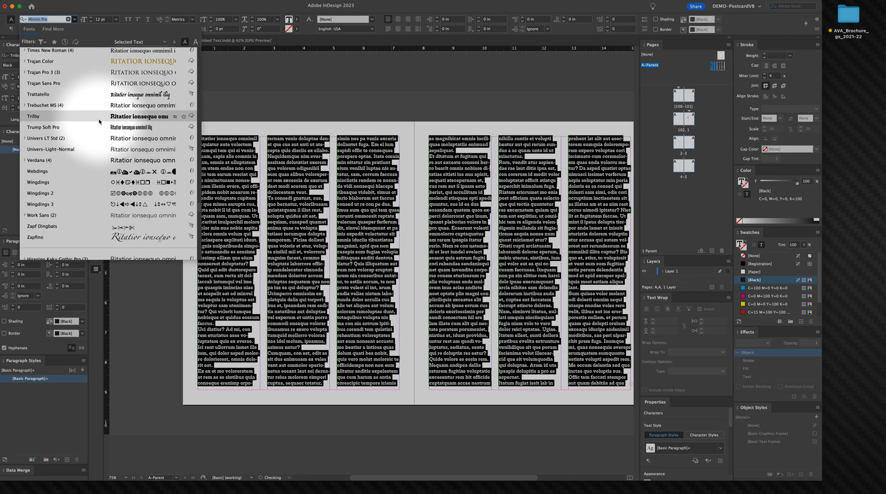
scroll(97, 122, up, 3)
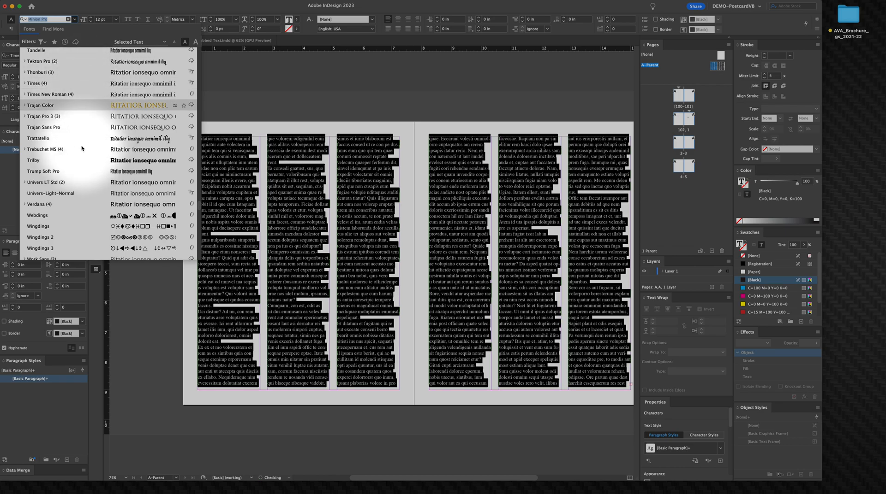
scroll(86, 147, up, 5)
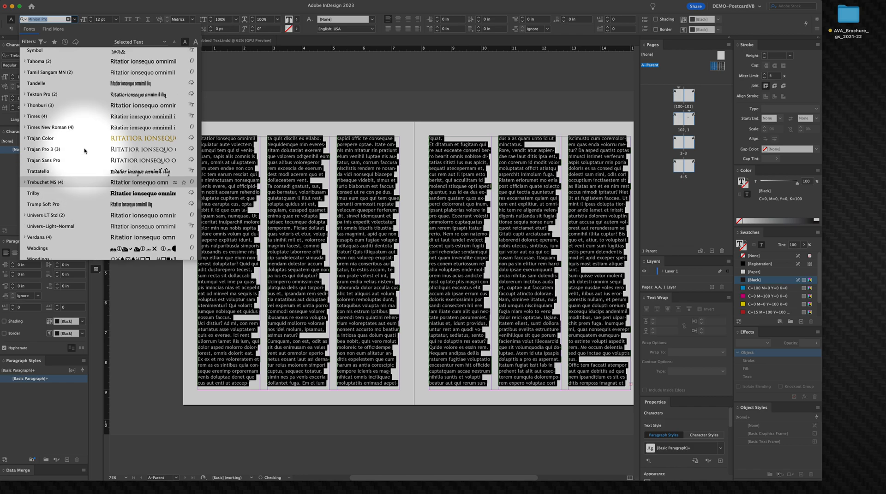
scroll(79, 120, up, 10)
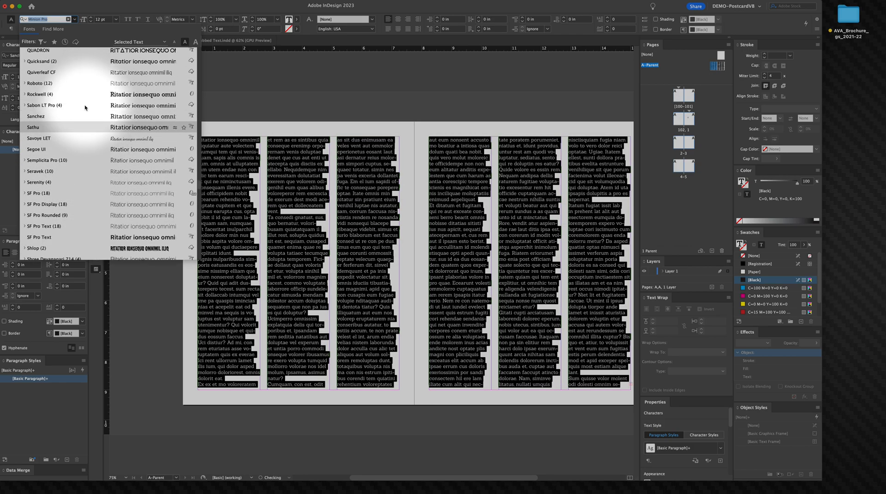
click(24, 106)
scroll(39, 111, up, 1)
scroll(40, 111, up, 5)
scroll(39, 112, up, 10)
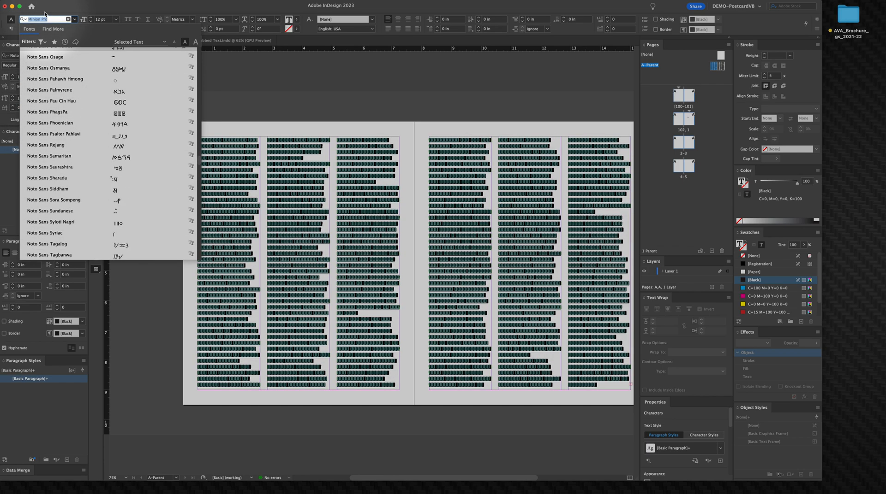
text(cas)
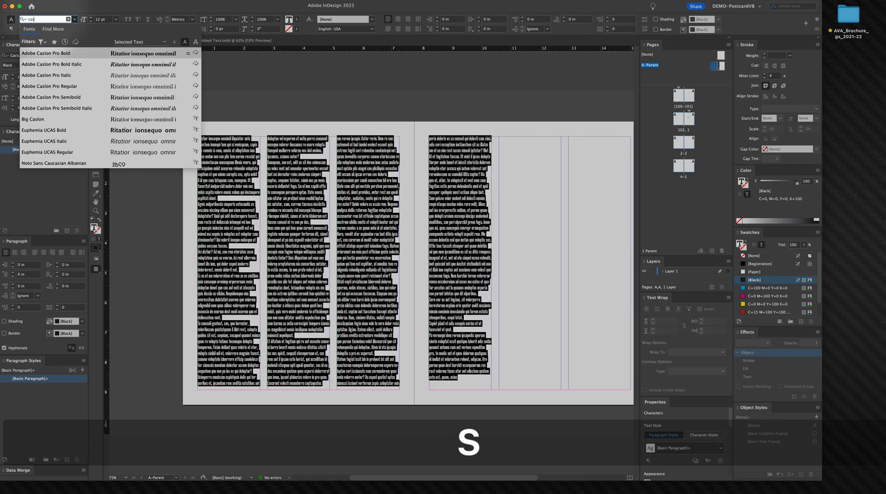
click(49, 116)
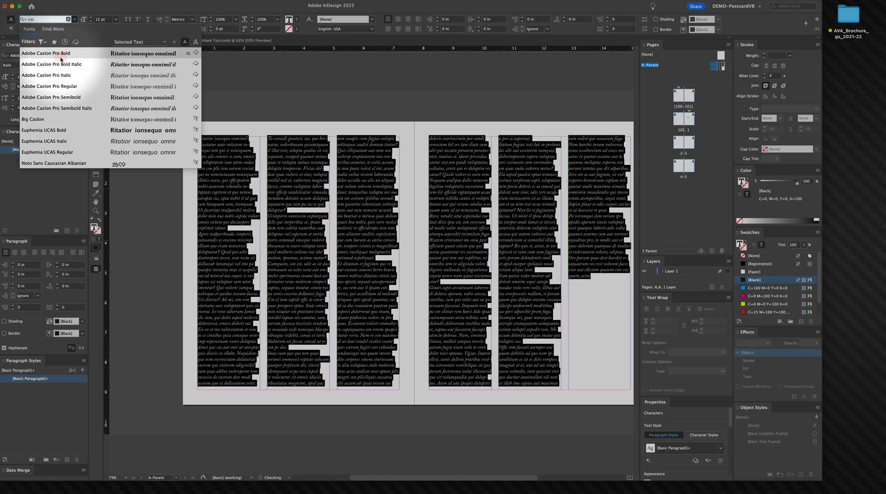
click(57, 87)
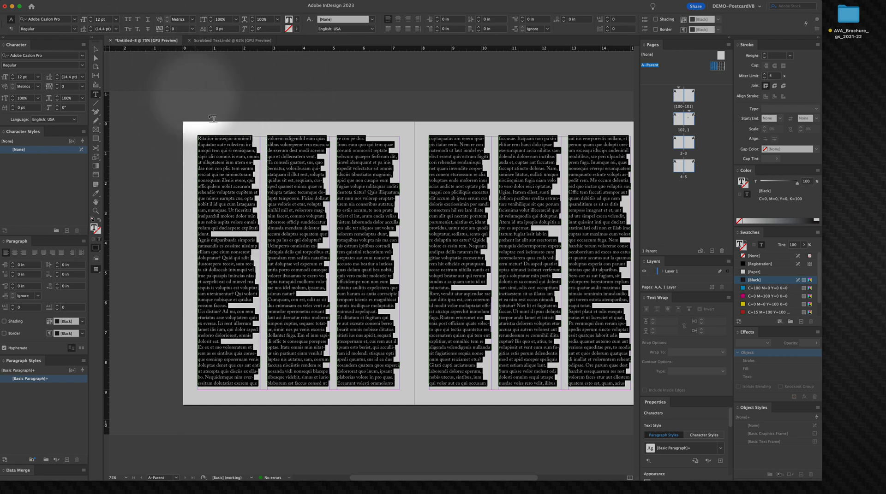
Step: Reduce the text size to 10 pt and increase the leading to 14 pt
click(90, 22)
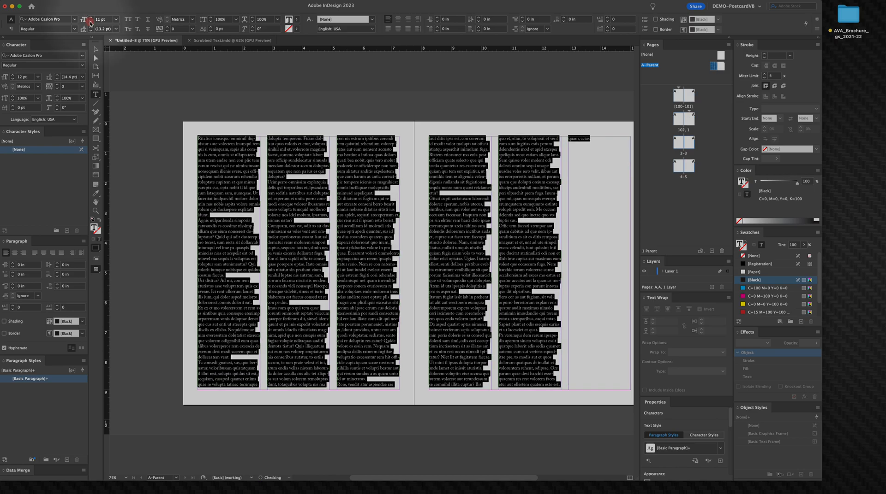
click(91, 22)
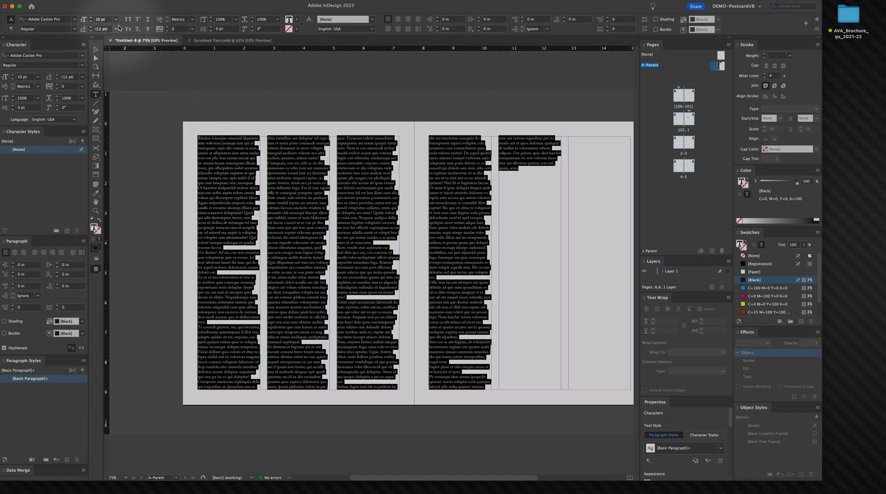
click(223, 182)
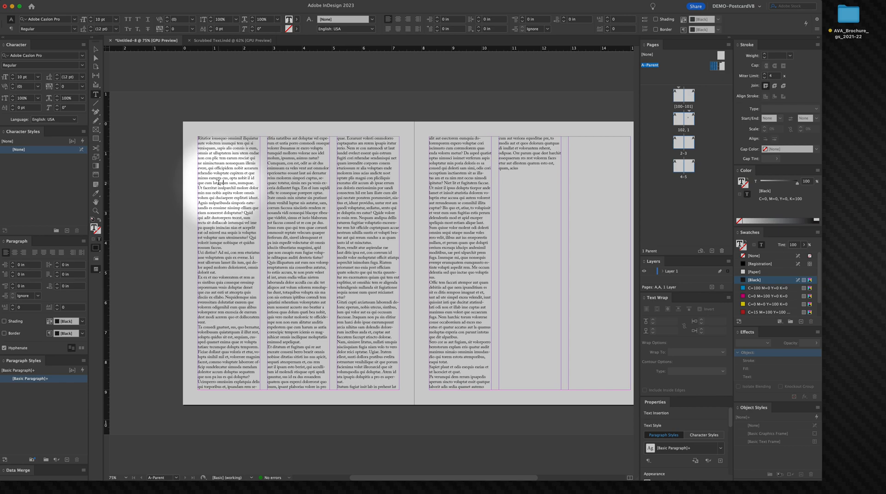
key(super+a)
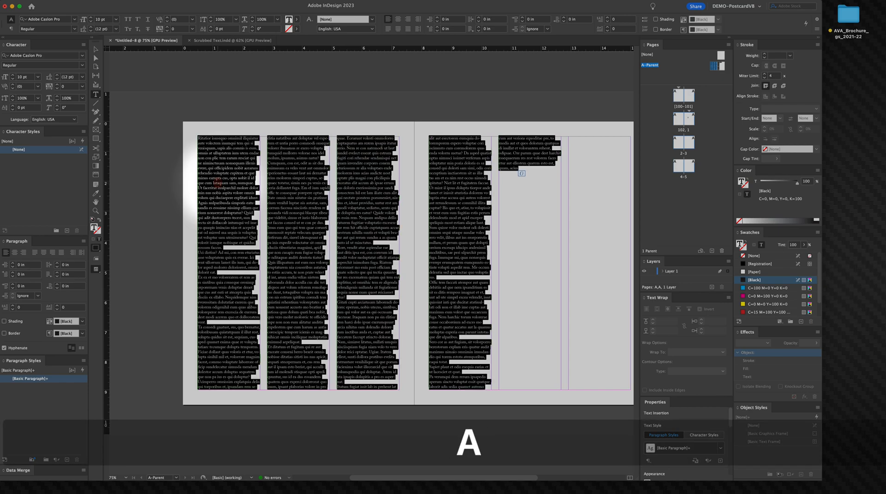
click(90, 28)
click(90, 27)
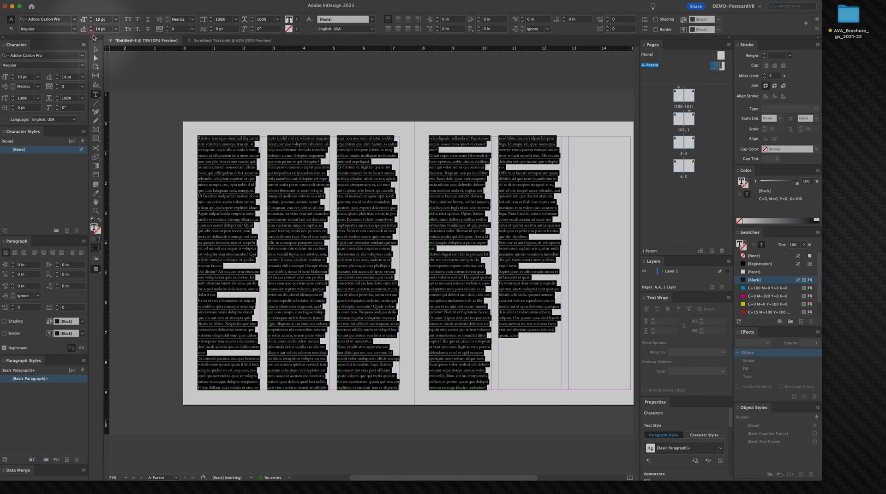
Step: Undo the two leading increases, then raise the placeholder text's leading to 15 pt
click(96, 49)
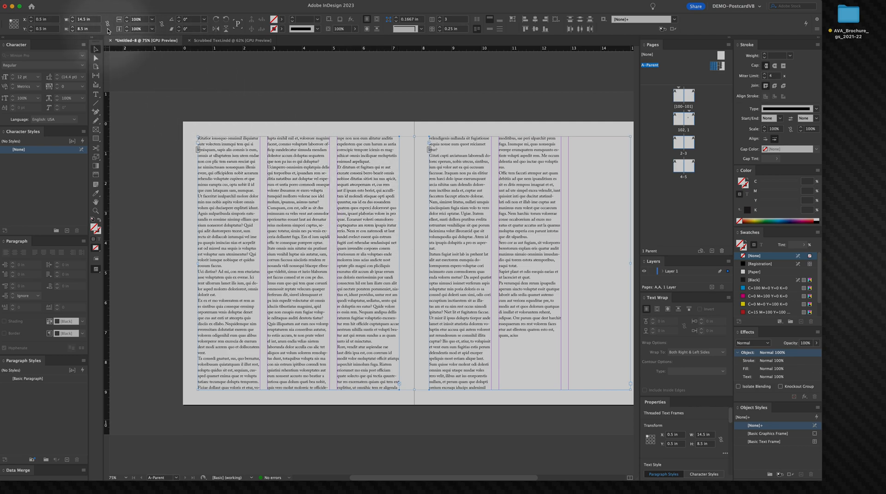
key(super+z)
key(super+z)
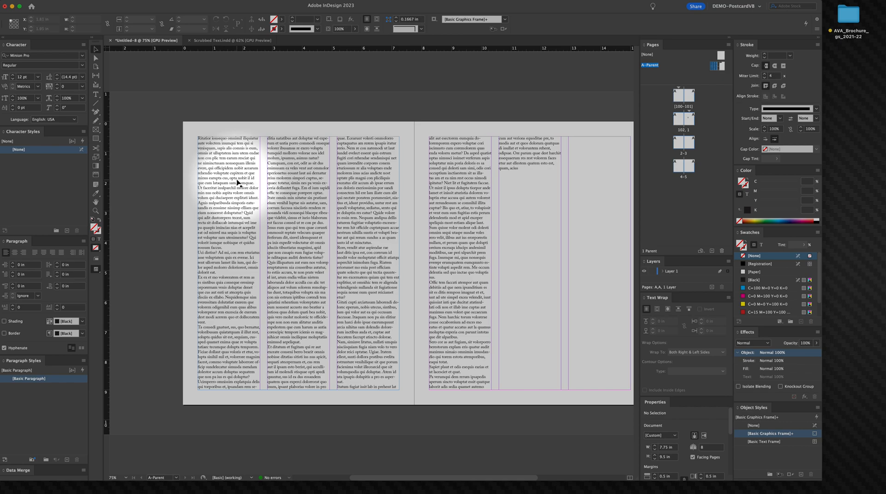
key(shift+z)
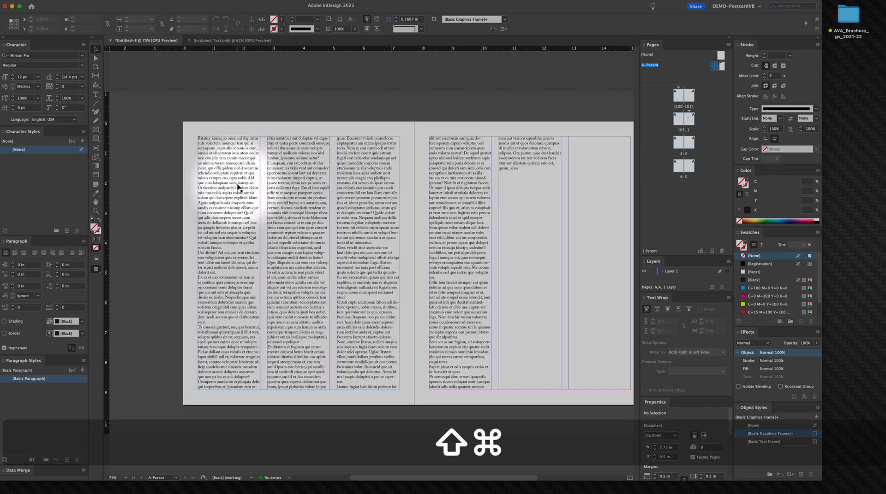
key(t)
click(244, 193)
key(cmd+a)
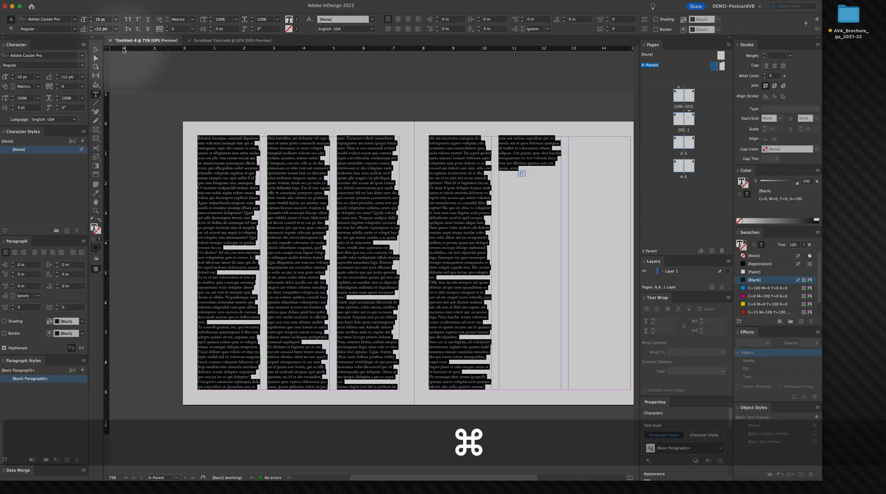
click(91, 28)
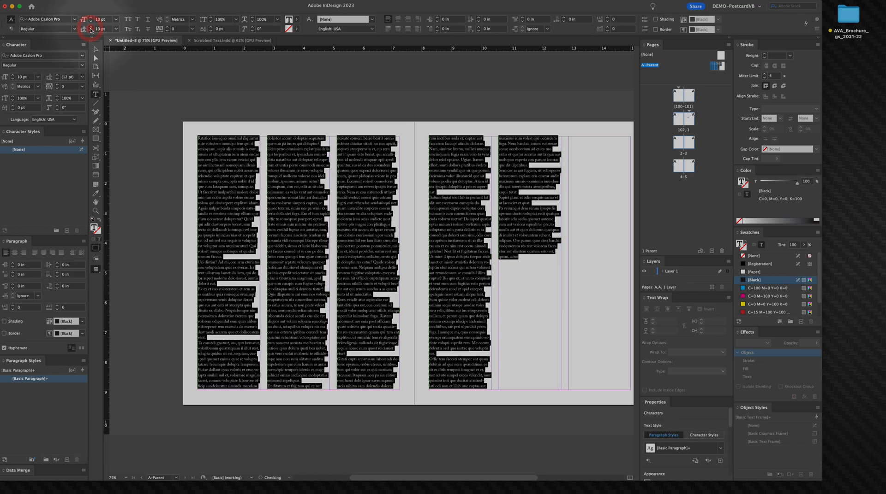
click(91, 28)
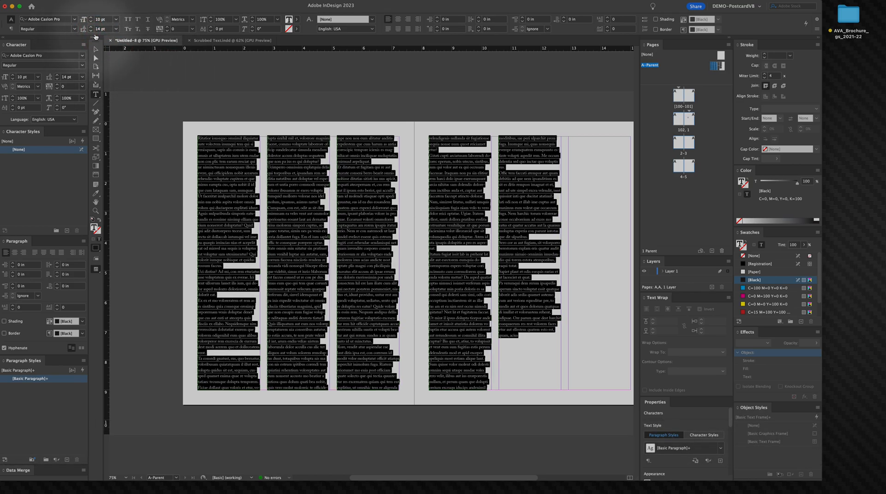
click(91, 28)
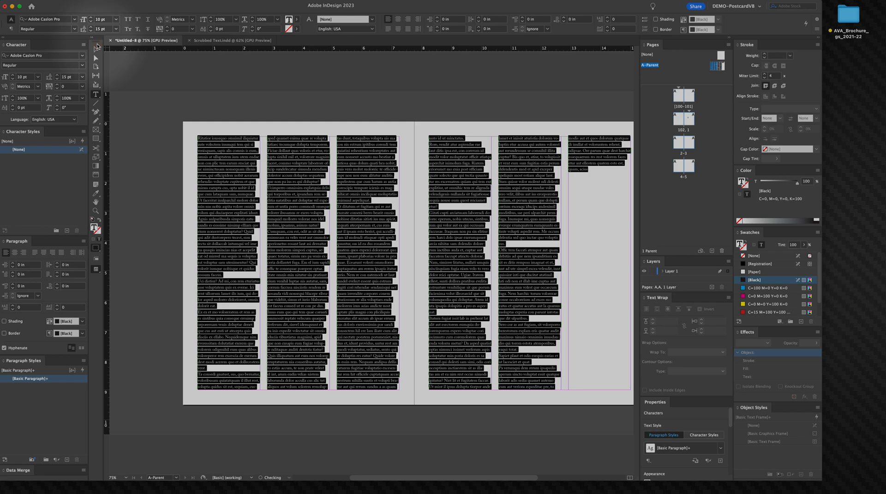
Step: Try to enter 15 pt in the text frame's height field, then undo the resulting height change
click(96, 47)
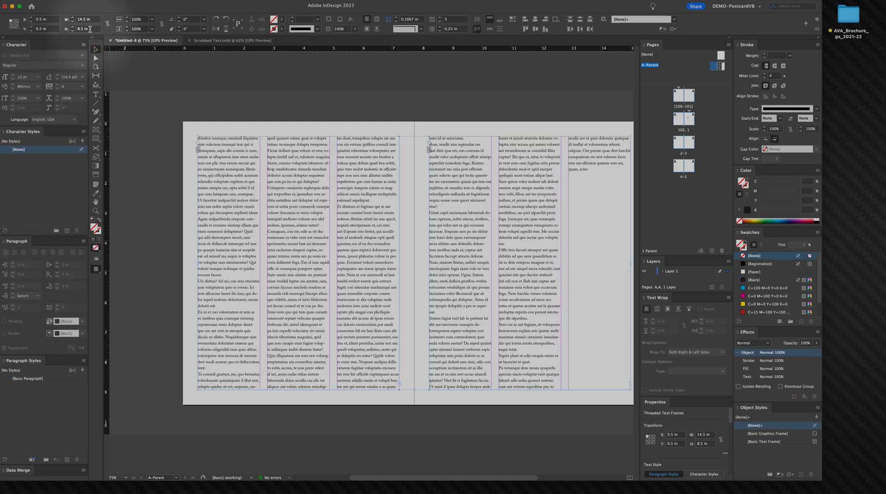
text(156)
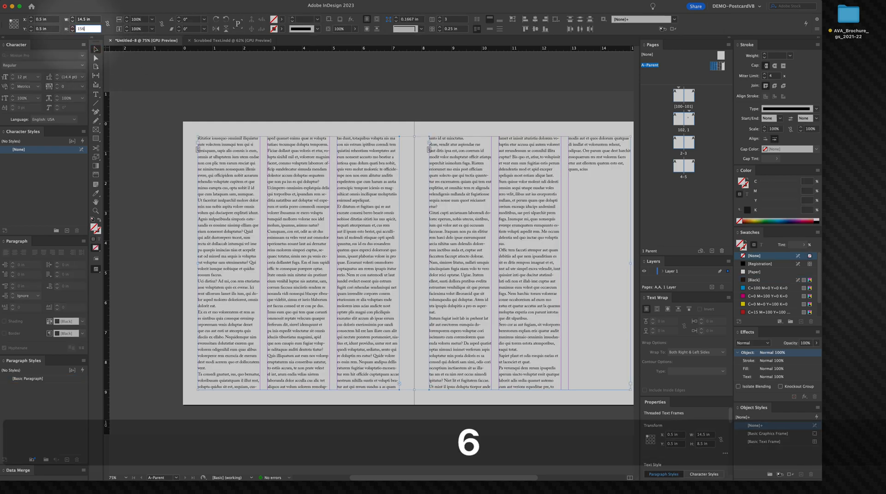
key(BackSpace)
text(mpt)
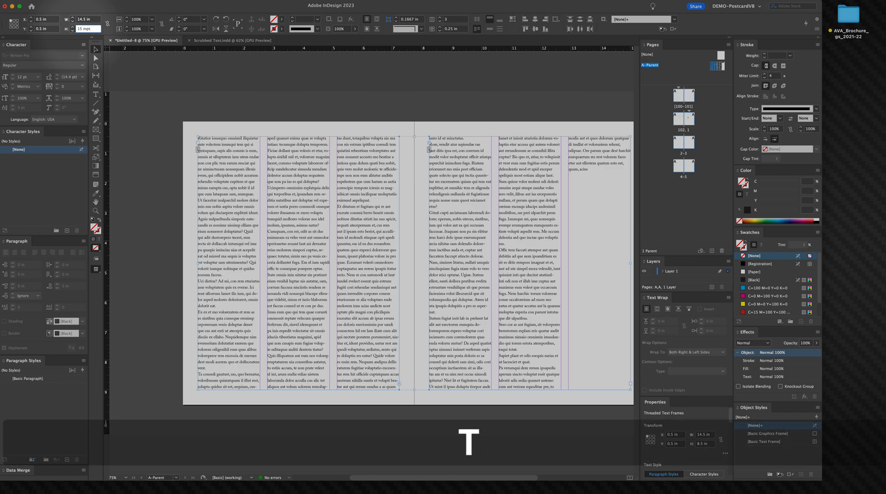
key(Return)
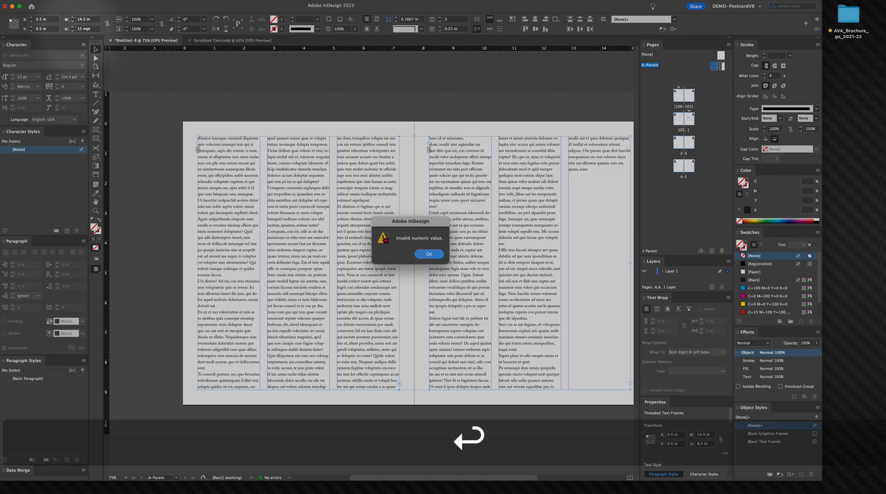
key(Return)
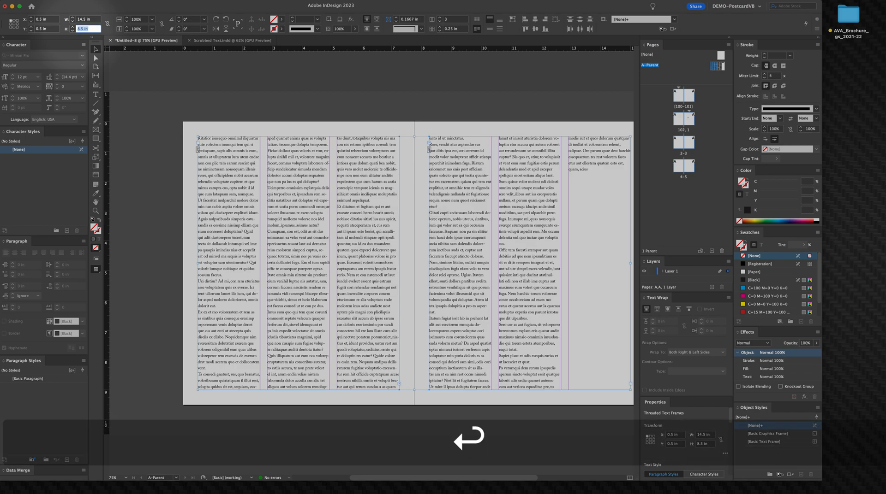
text(15 p)
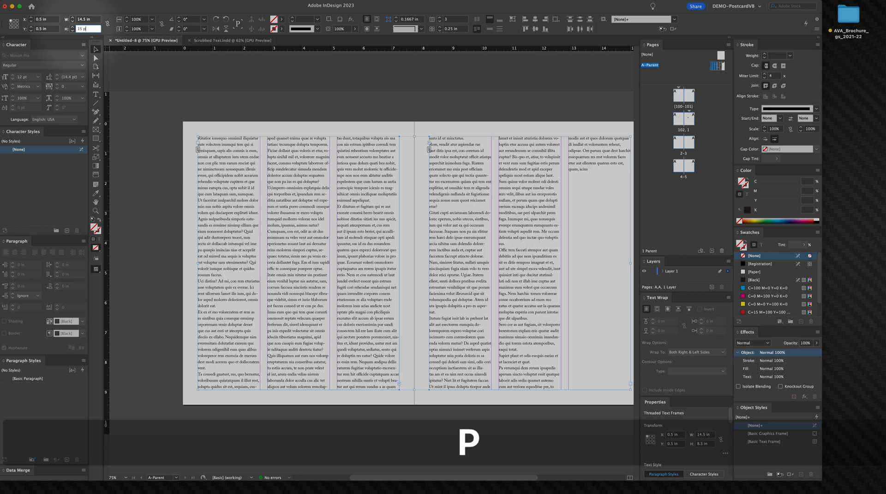
text(t)
key(Tab)
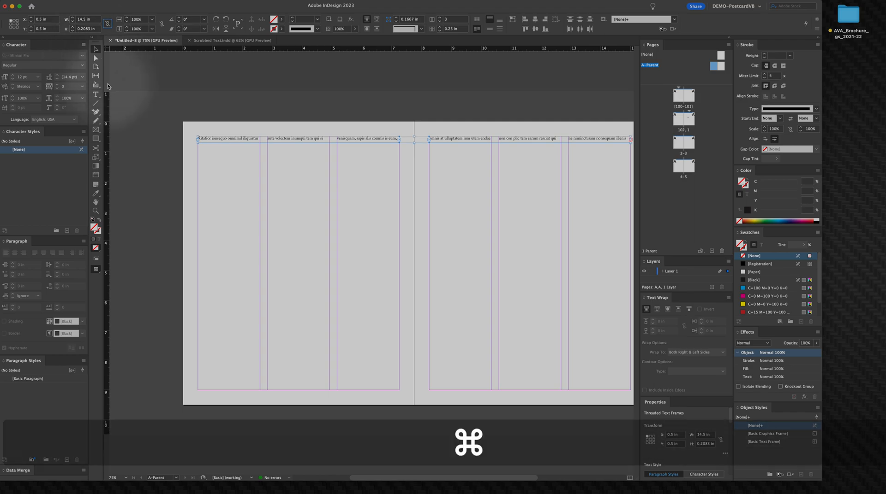
key(super+z)
Step: Reselect all the placeholder text and lower its leading to 14 pt
click(183, 95)
right_click(222, 189)
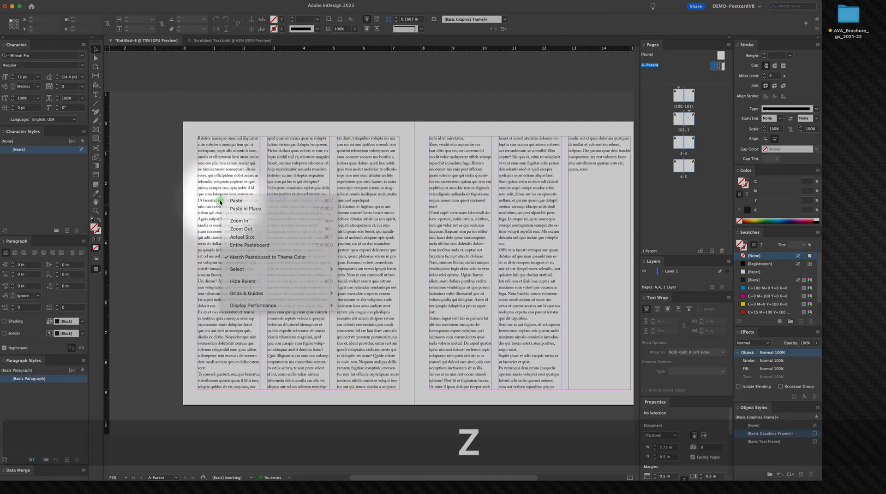
click(214, 149)
click(202, 138)
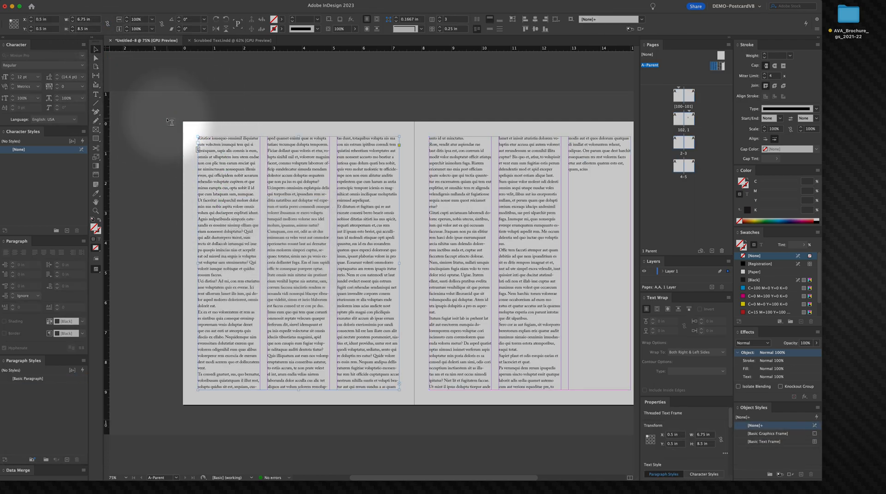
key(t)
click(231, 174)
key(super+a)
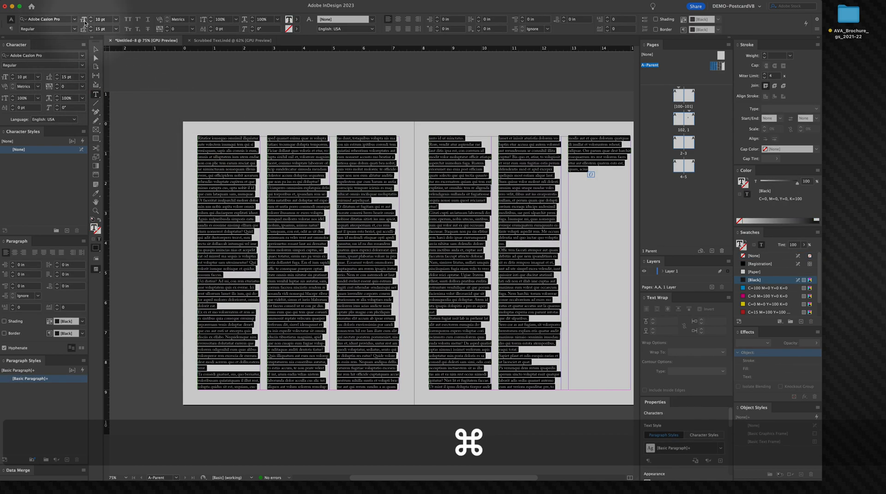
click(91, 31)
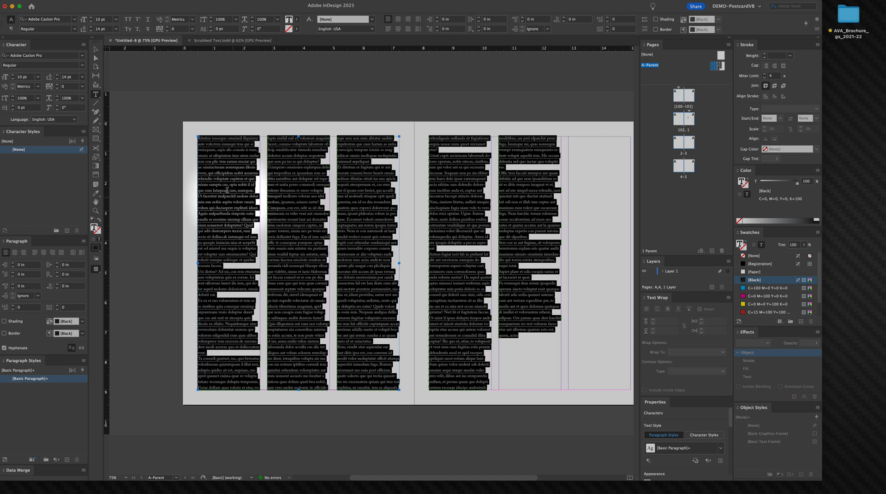
click(95, 49)
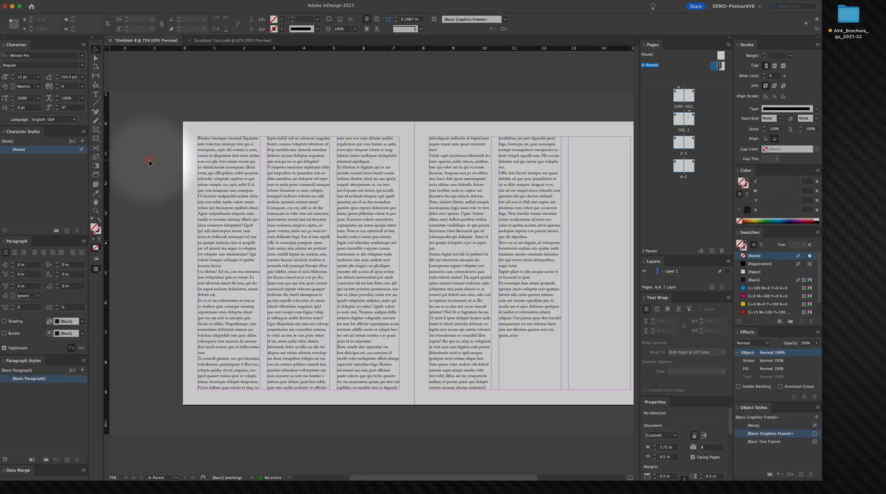
Step: Select all the placeholder text and align it to the baseline grid
right_click(131, 157)
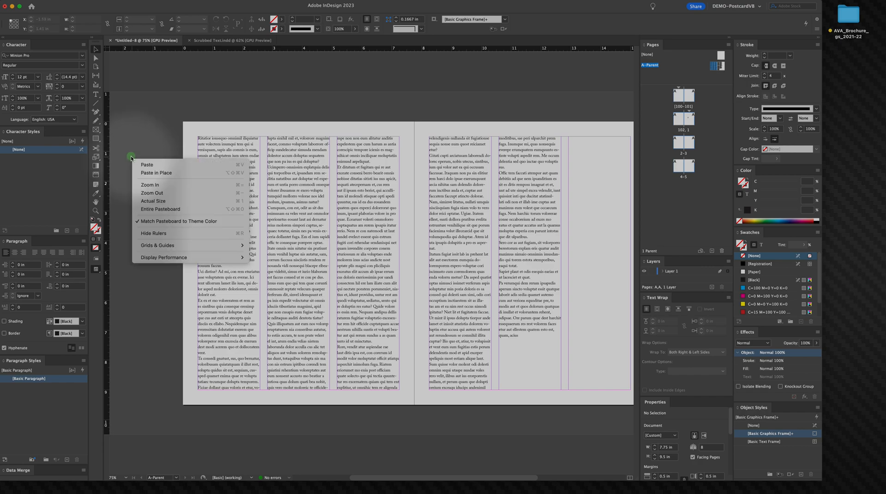
click(138, 131)
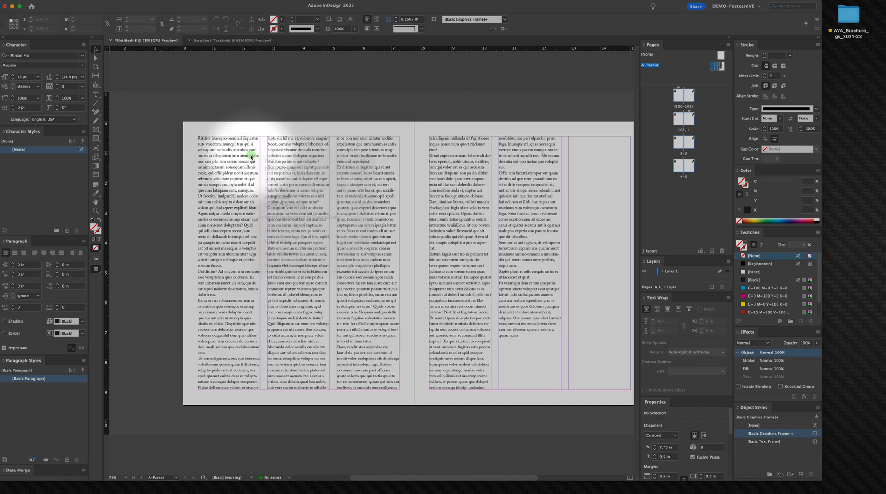
right_click(223, 189)
click(219, 191)
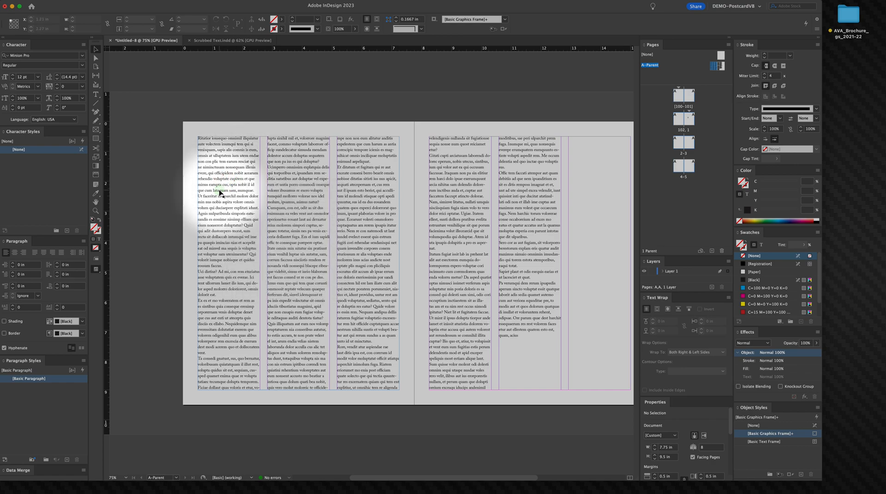
right_click(219, 191)
right_click(205, 172)
double_click(211, 171)
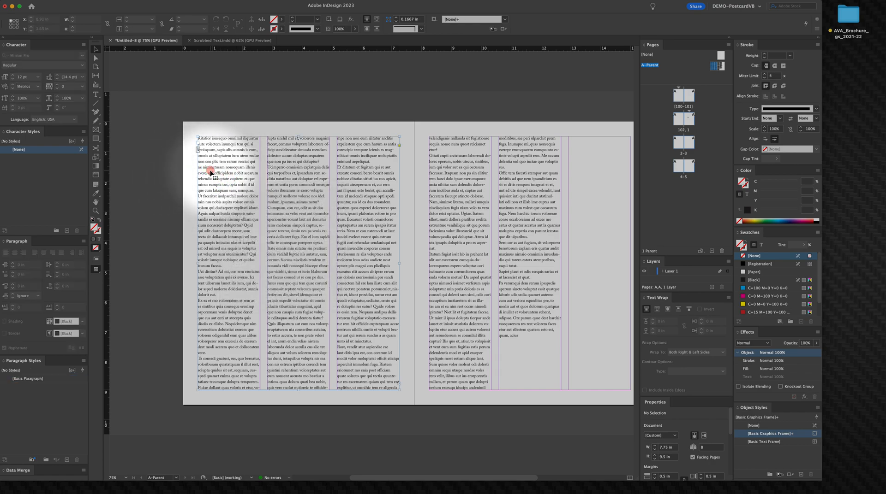
triple_click(211, 171)
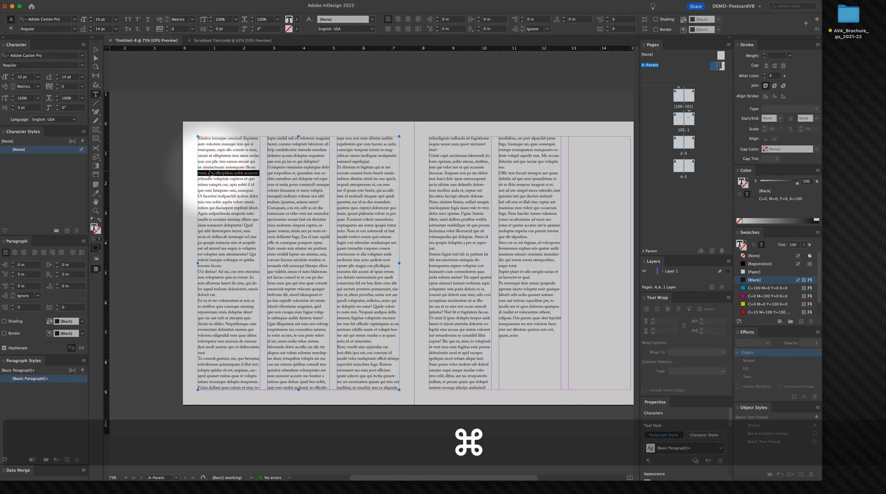
key(super+a)
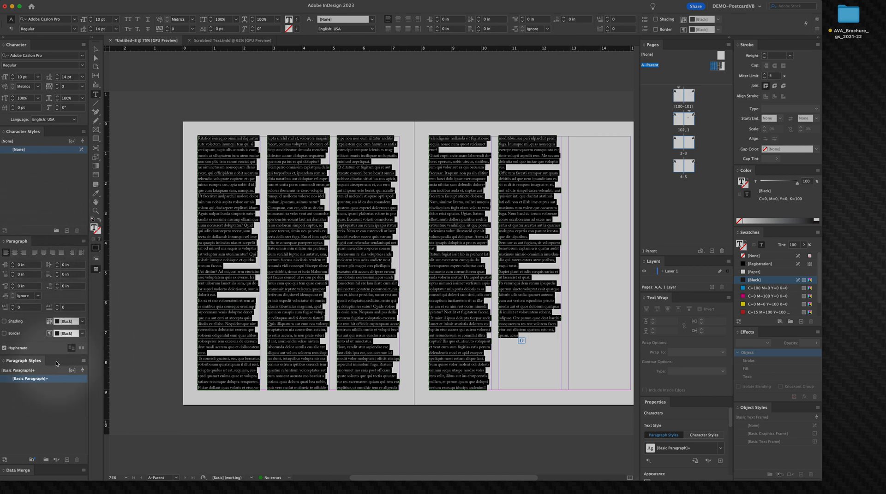
click(81, 349)
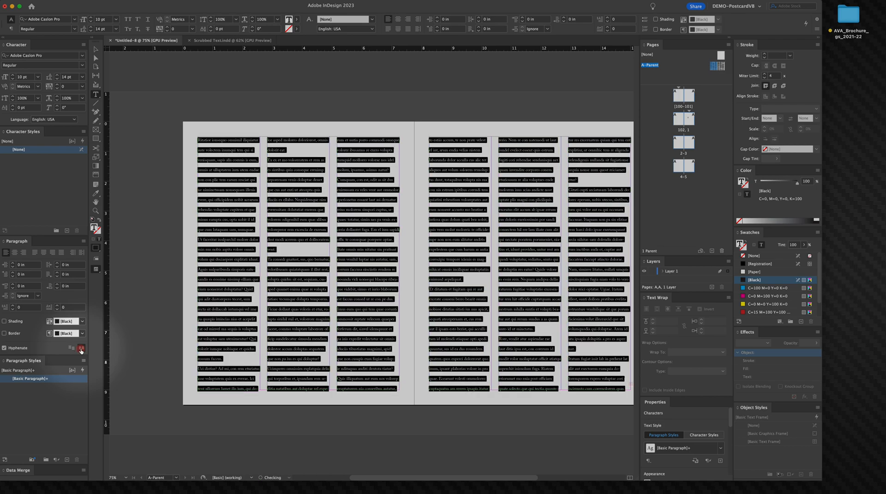
Step: Deselect everything and set the baseline grid increment to 14 pt in the Grids preferences
click(96, 49)
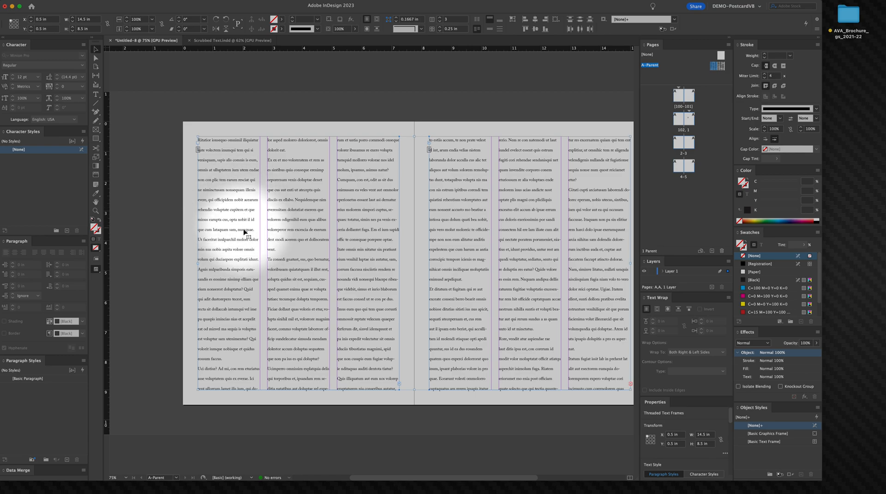
click(159, 136)
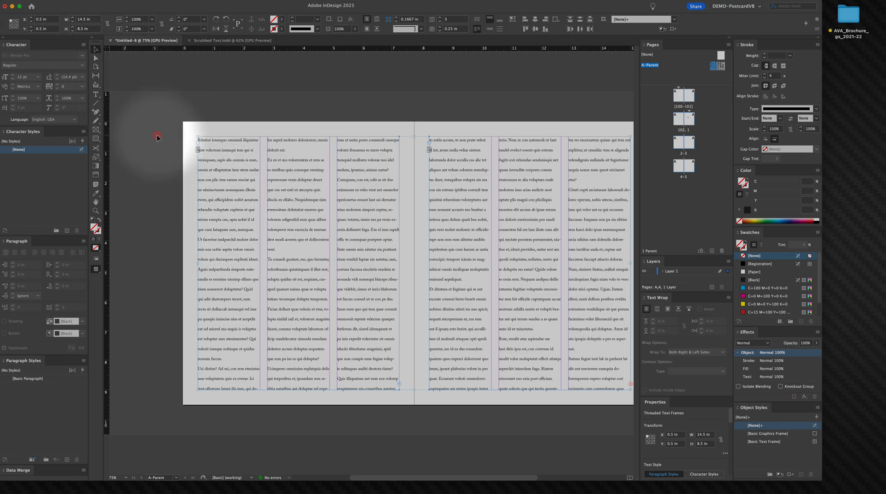
click(50, 0)
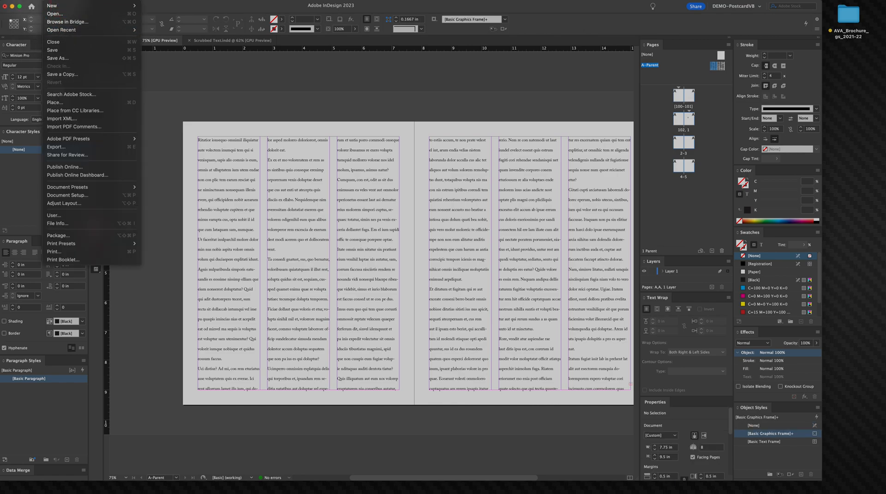
mouse_move(30, 1)
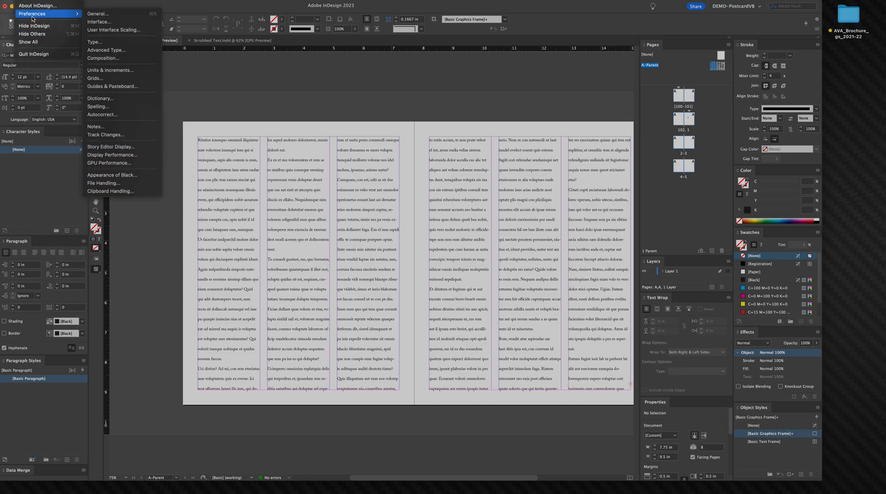
click(94, 78)
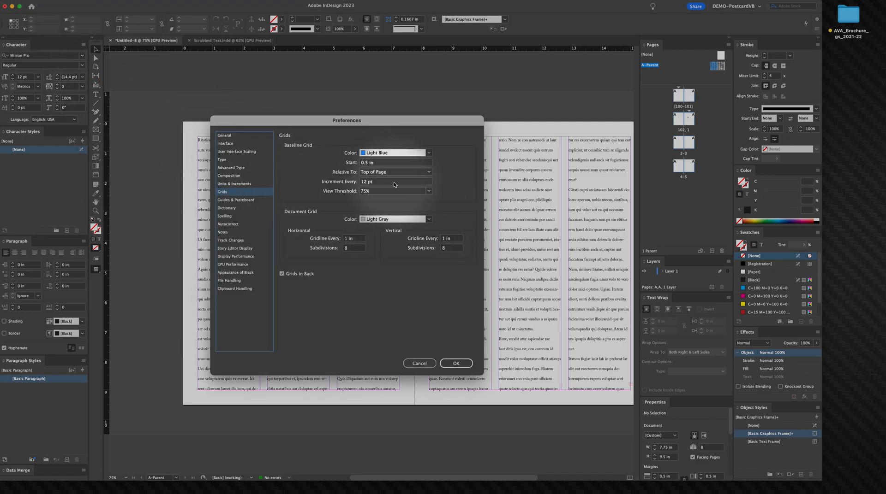
click(316, 185)
text(14)
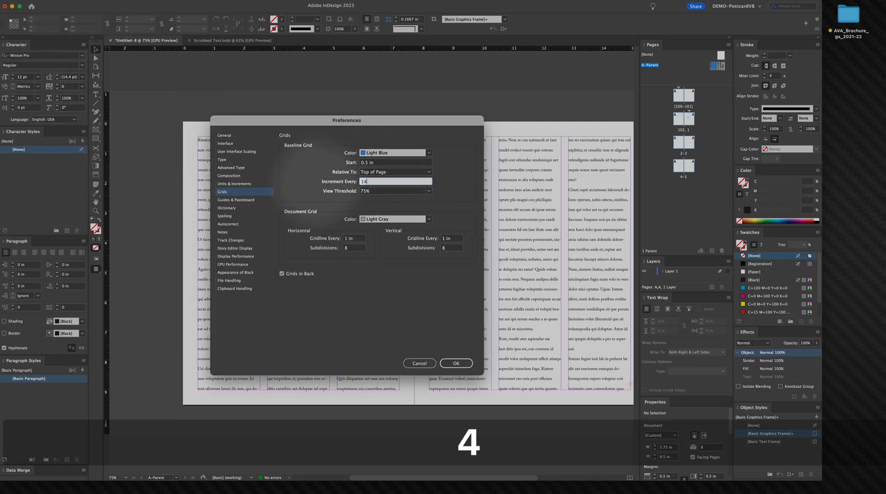
text( pt)
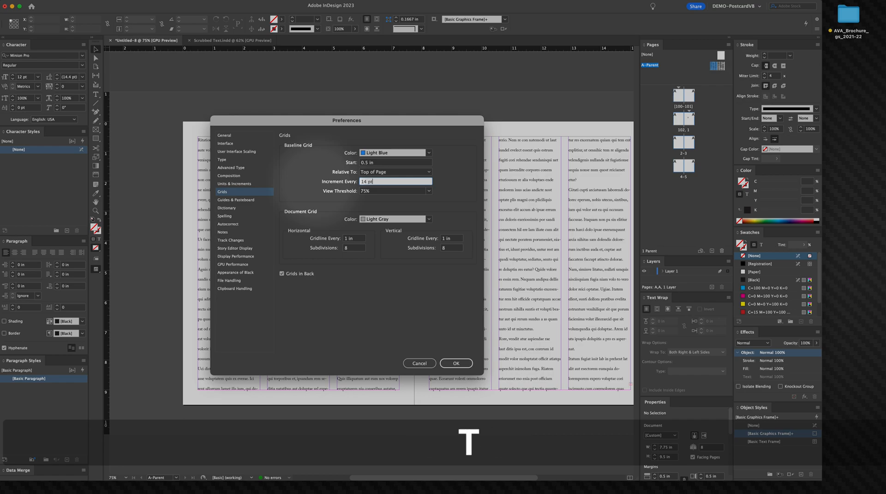
click(460, 363)
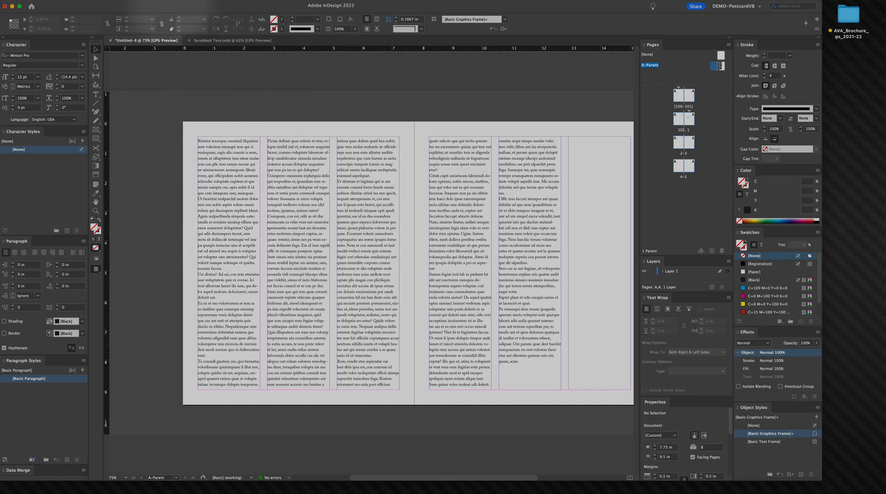
Step: Show the baseline grid over the spread
click(163, 2)
mouse_move(249, 163)
click(304, 215)
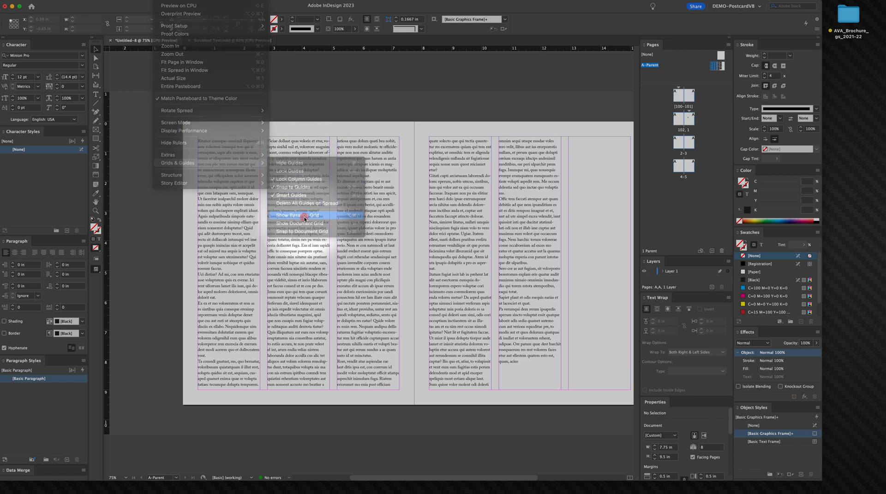
key(super+space)
click(194, 190)
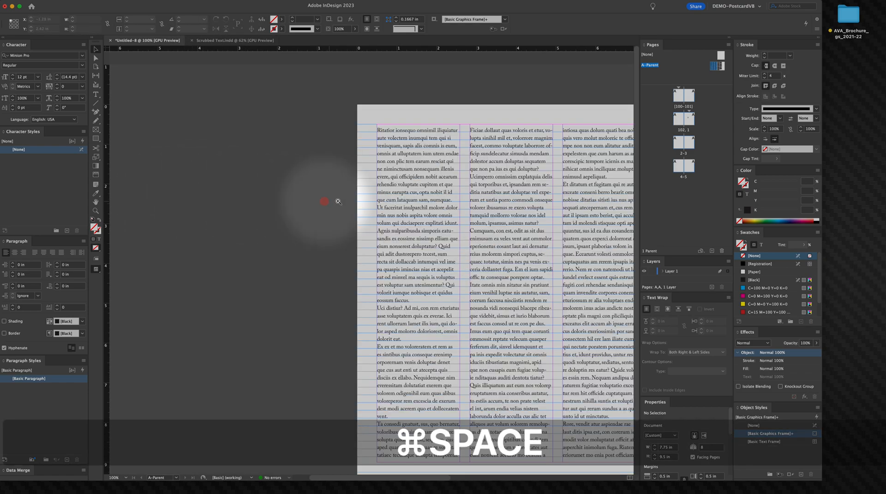
drag(296, 197, 251, 174)
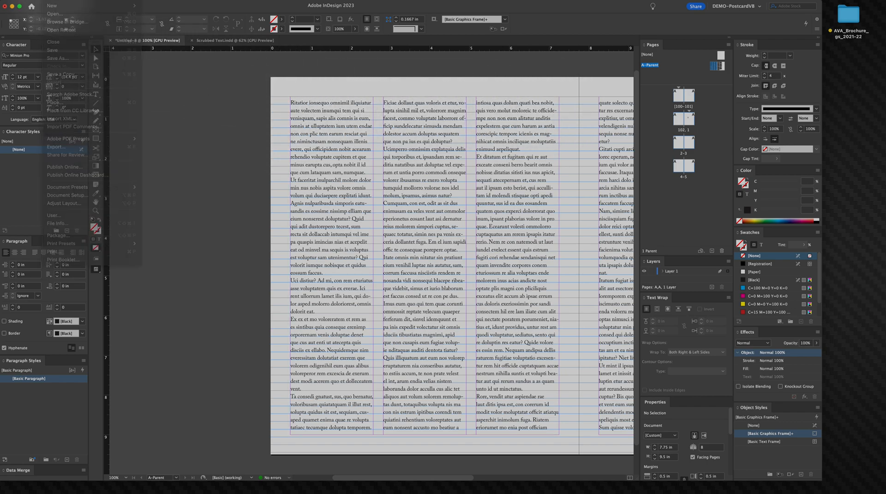
Step: Review the baseline grid settings in the Grids preferences
click(33, 2)
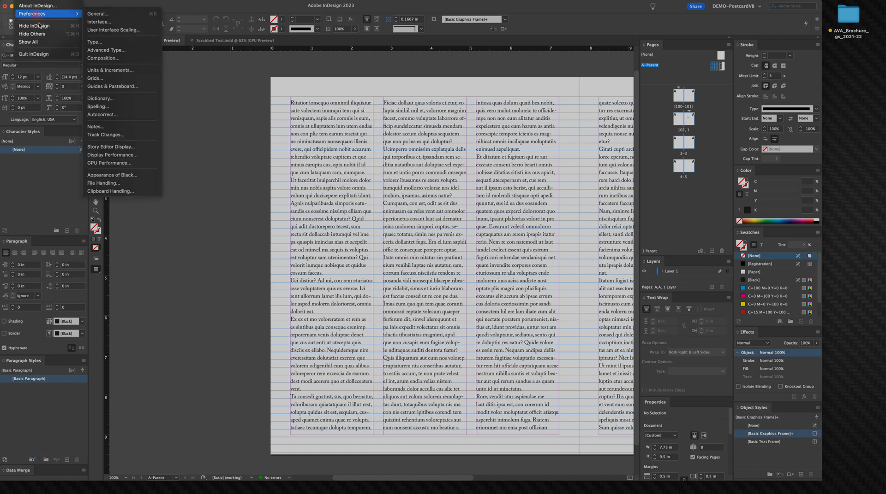
mouse_move(46, 14)
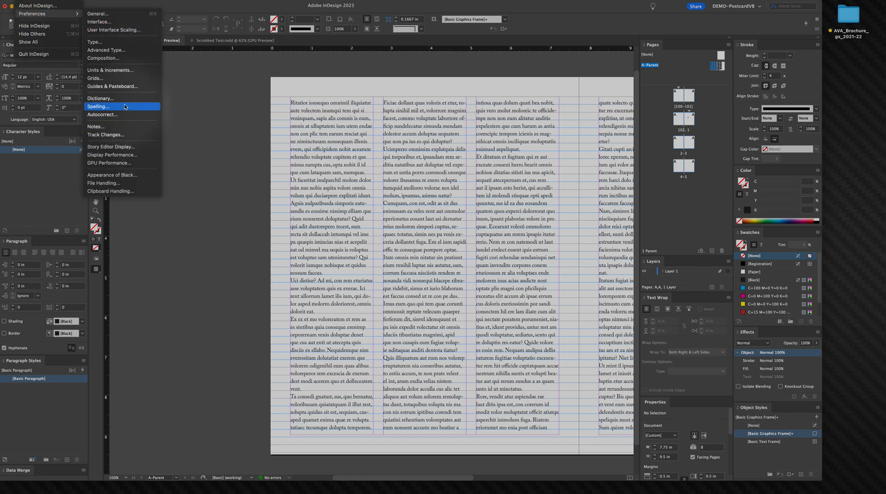
click(121, 79)
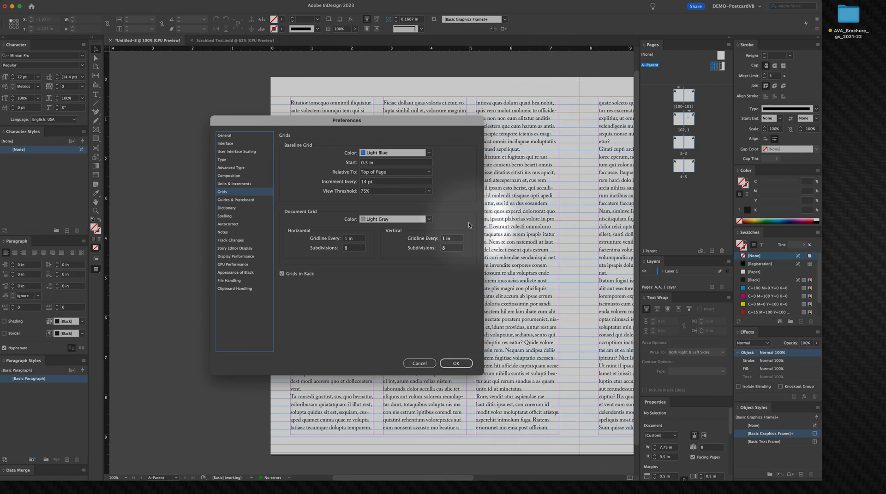
click(451, 364)
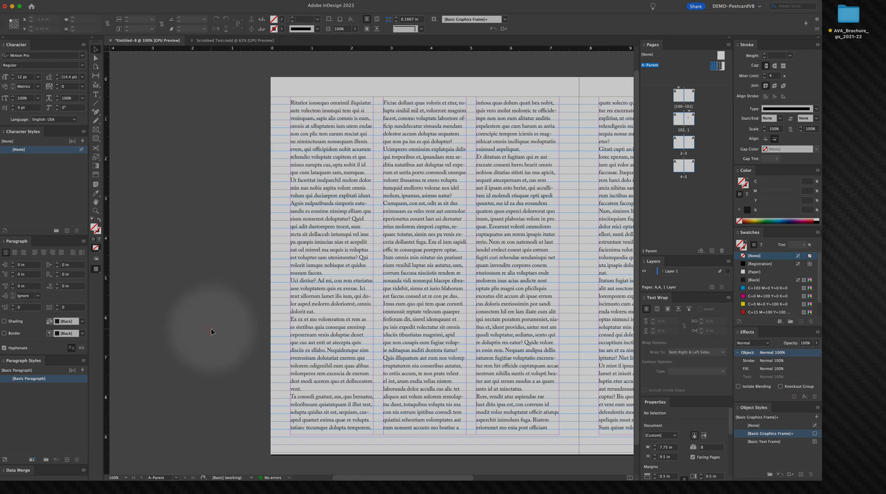
Step: Set the fill color to a blue of R 38, G 141, B 208 (268dd1)
key(space)
drag(244, 312, 166, 273)
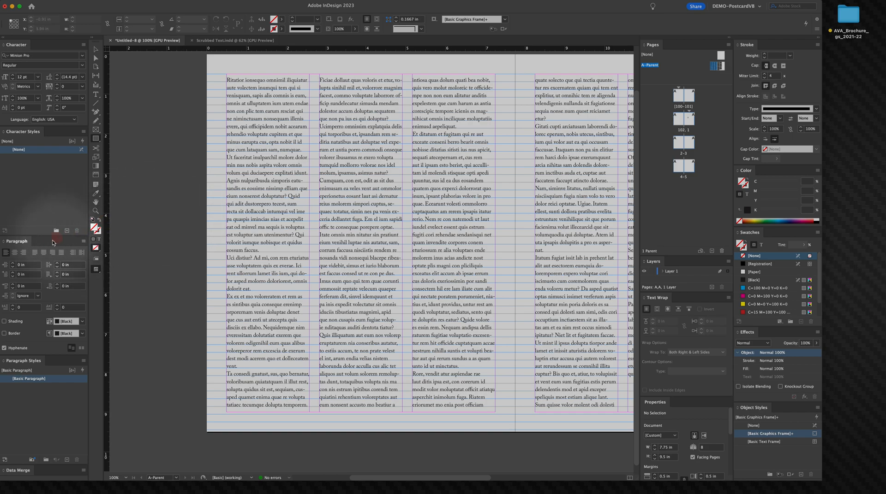
double_click(95, 228)
click(446, 257)
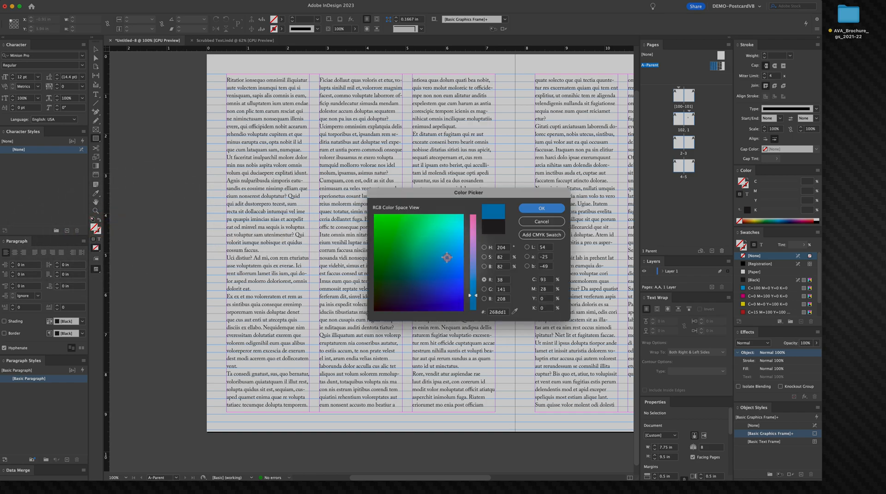
click(541, 208)
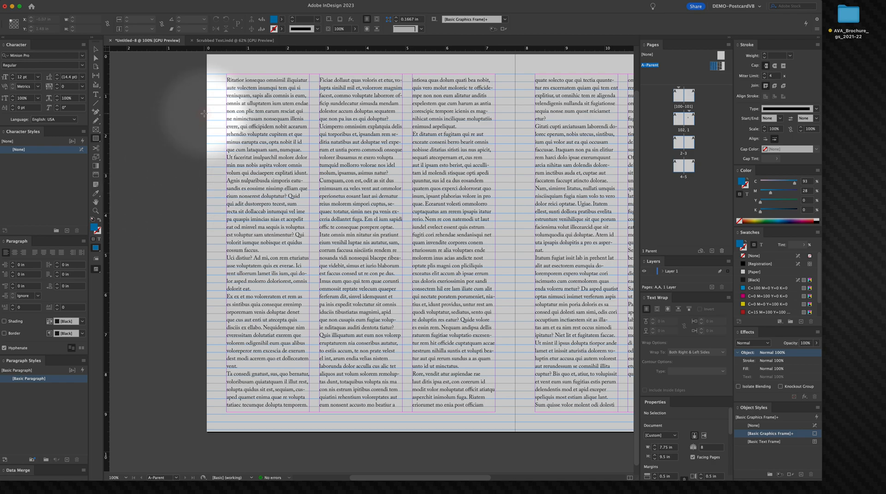
Step: Draw a blue rectangle about 2.08 × 1.56 in at the top of the first column, then deselect it
drag(225, 74, 309, 136)
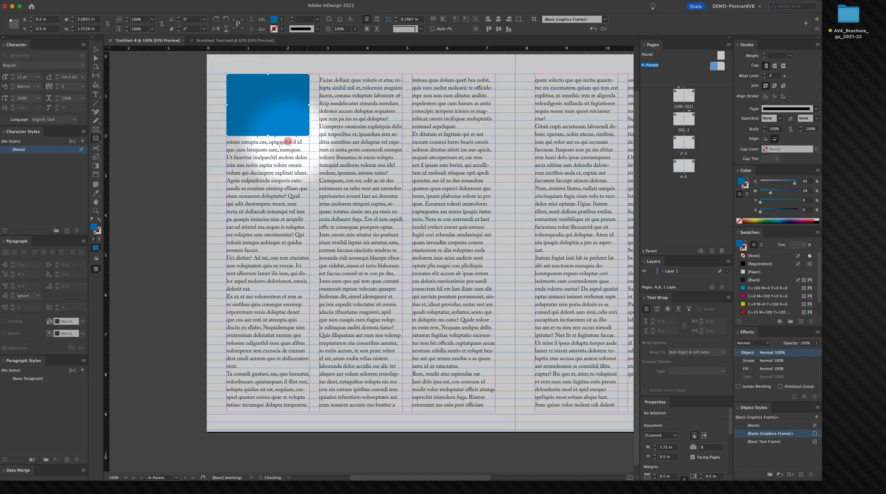
click(95, 50)
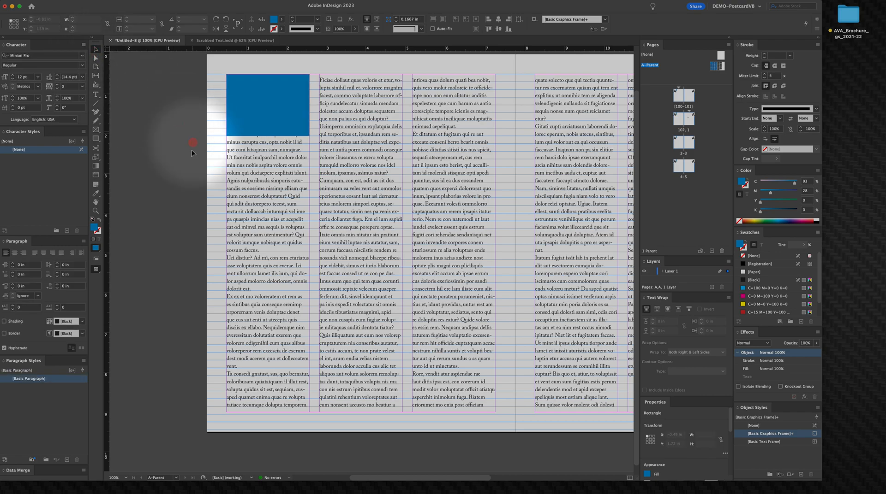
click(187, 168)
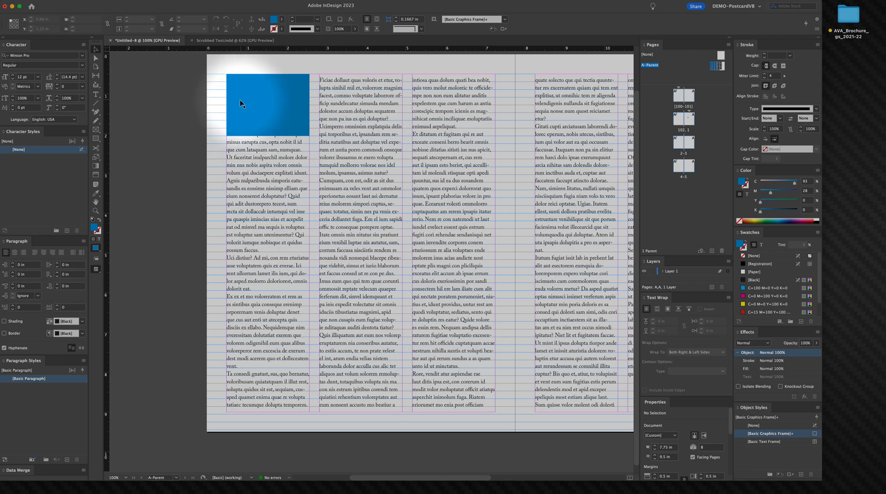
Step: Duplicate the rectangle straight below the original at Y 2.25 in, checking its edges against the baseline grid up close
drag(239, 103, 240, 174)
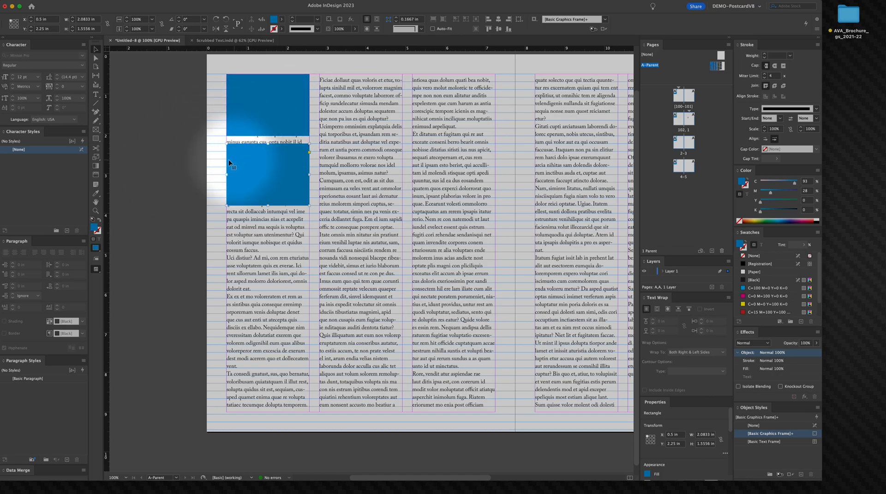
key(super+space)
drag(211, 108, 291, 300)
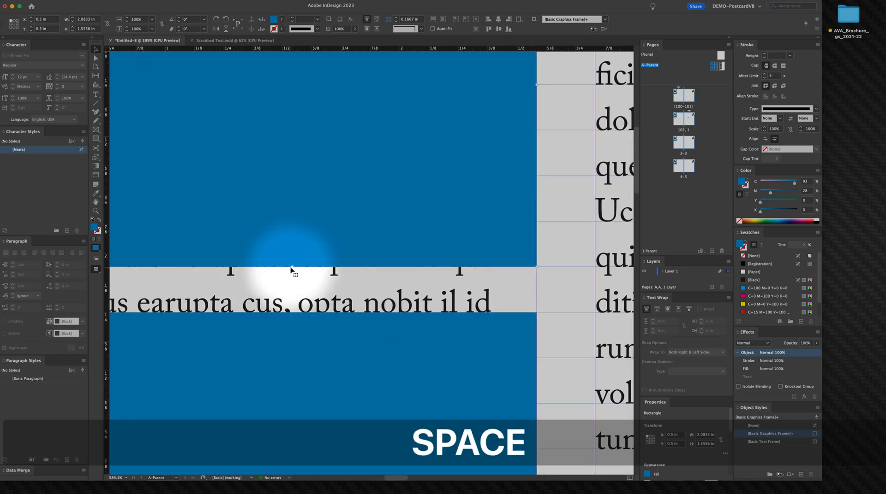
mouse_move(291, 270)
mouse_down()
mouse_move(292, 245)
mouse_move(294, 269)
mouse_up()
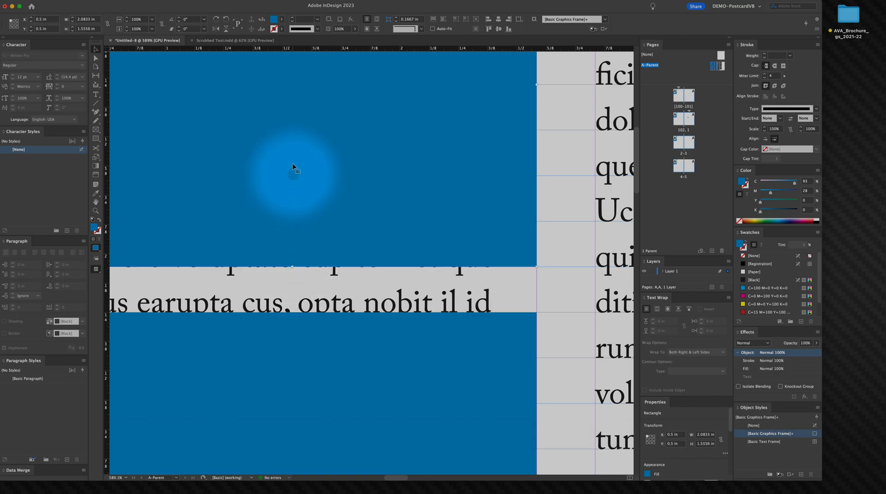
key(space)
drag(263, 162, 302, 343)
drag(300, 262, 317, 347)
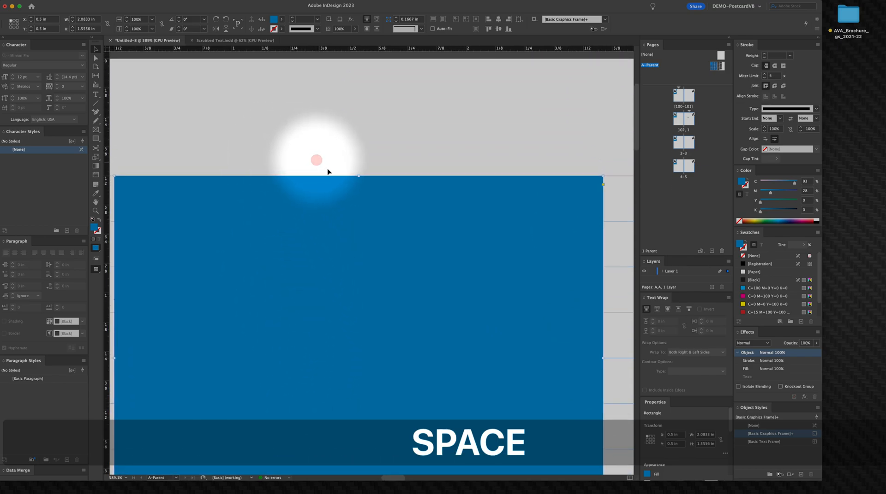
mouse_move(360, 177)
mouse_down()
mouse_move(364, 212)
mouse_move(357, 175)
mouse_up()
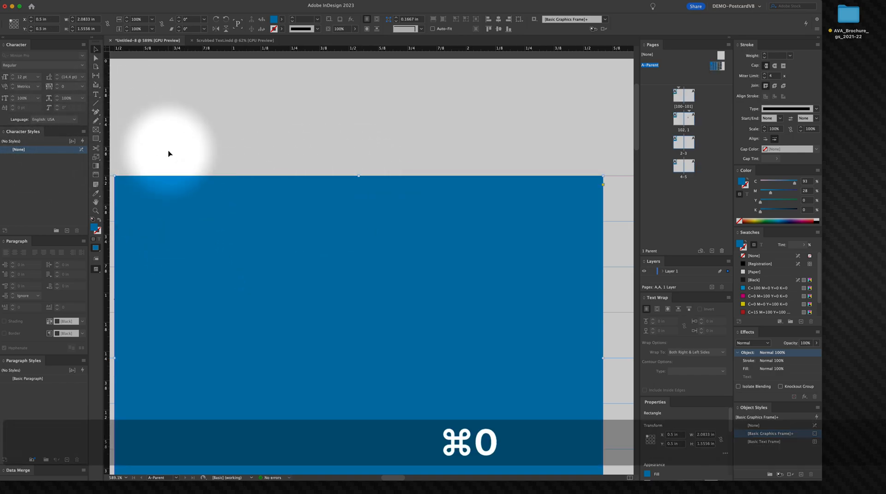
key(super+0)
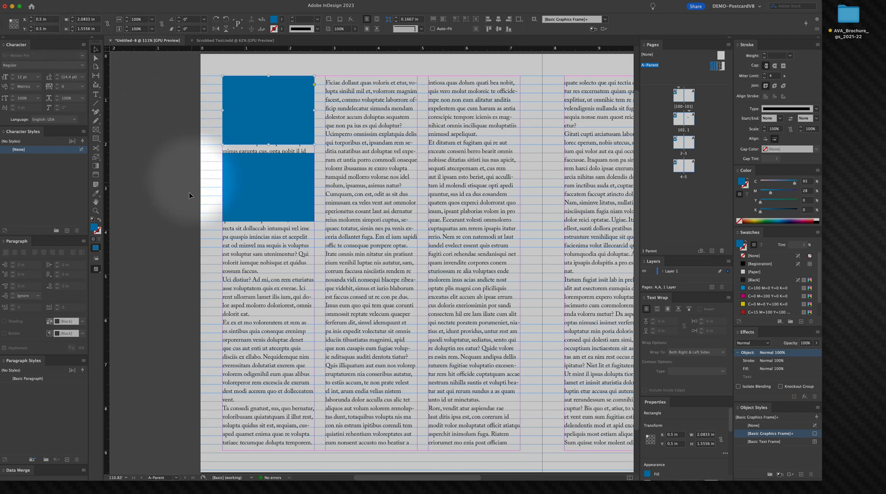
click(174, 92)
click(246, 194)
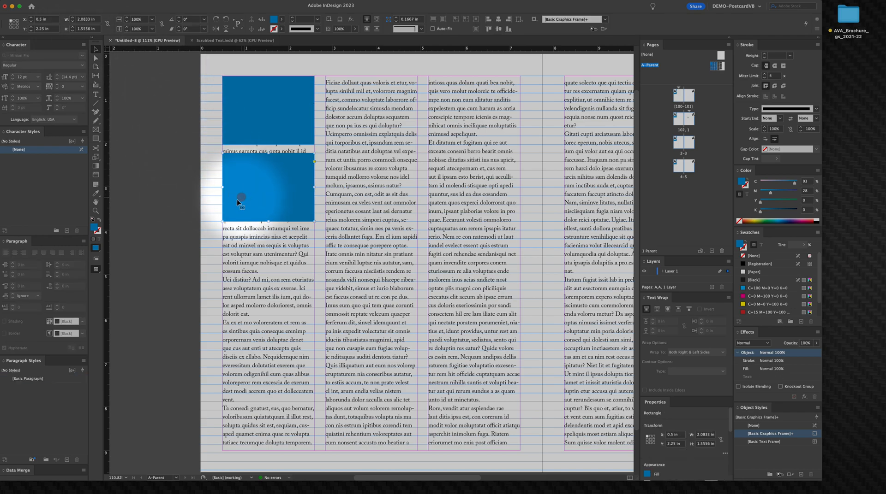
click(177, 216)
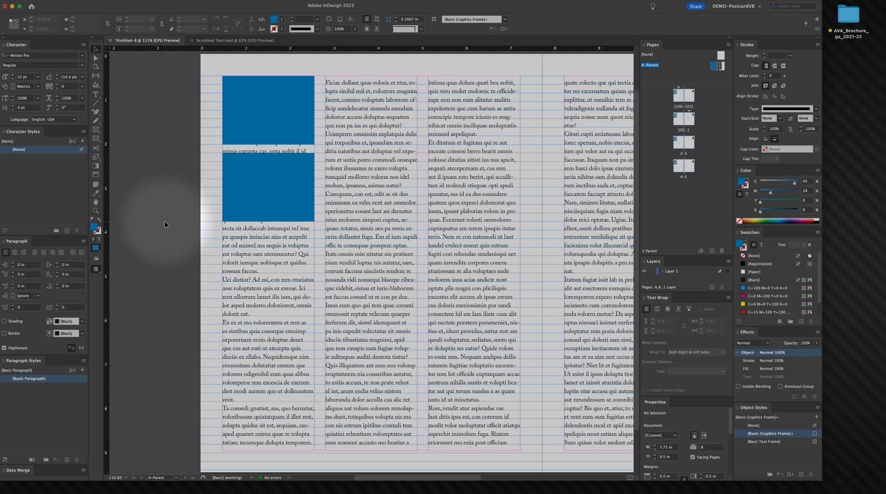
click(237, 193)
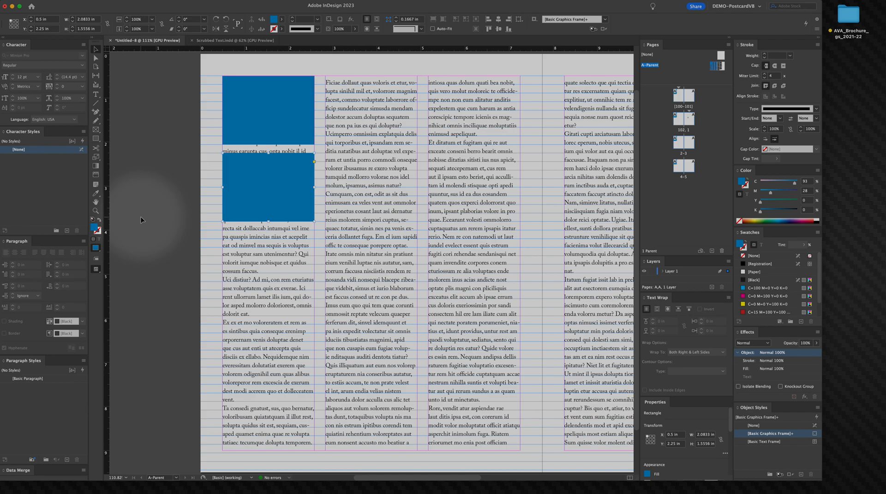
click(149, 136)
click(234, 182)
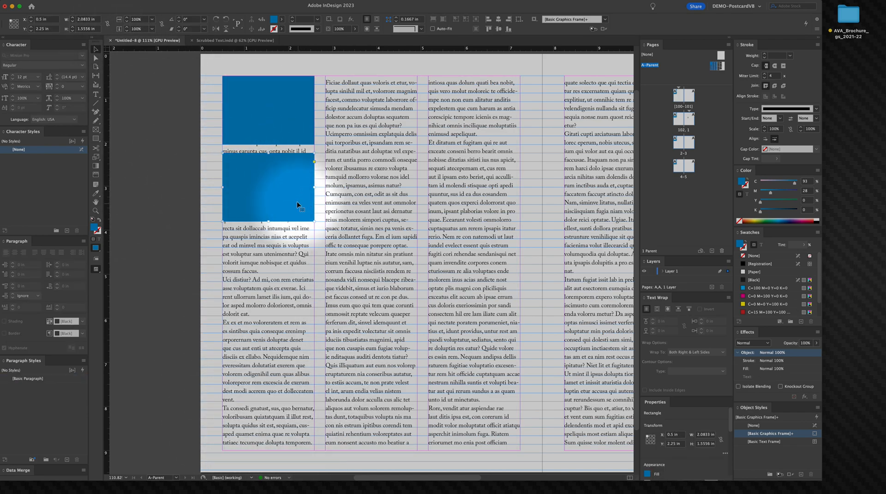
click(68, 2)
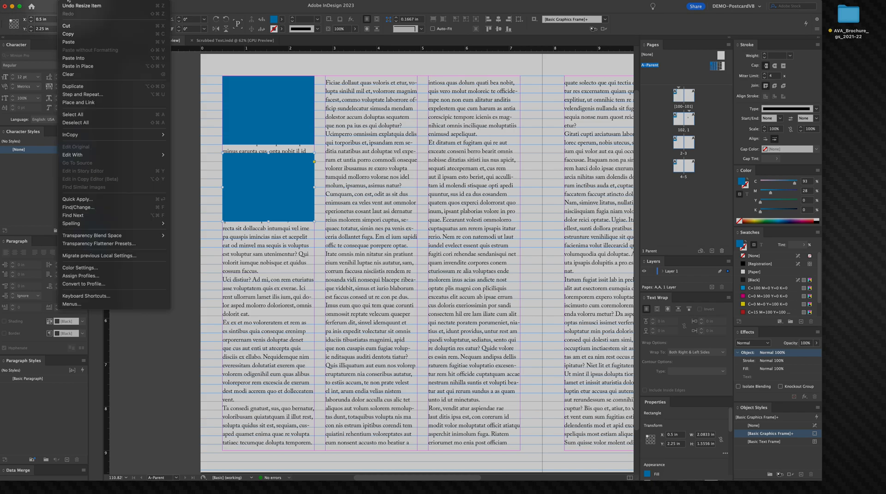
click(93, 94)
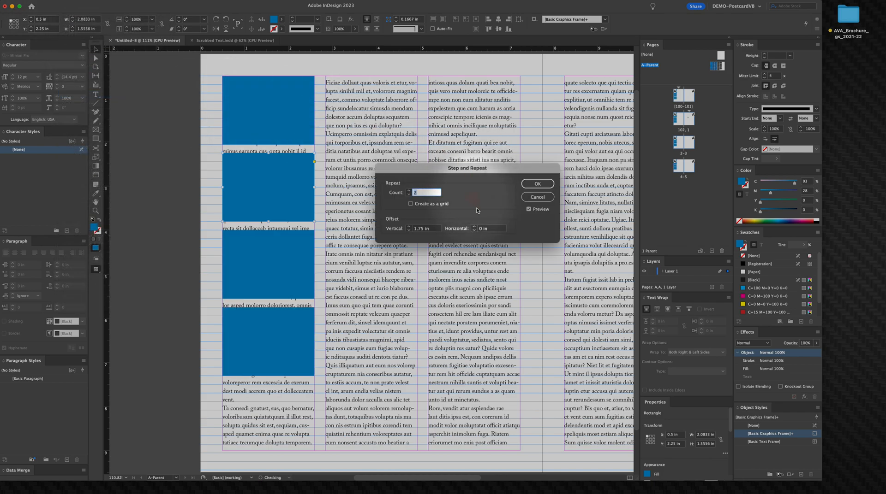
click(408, 191)
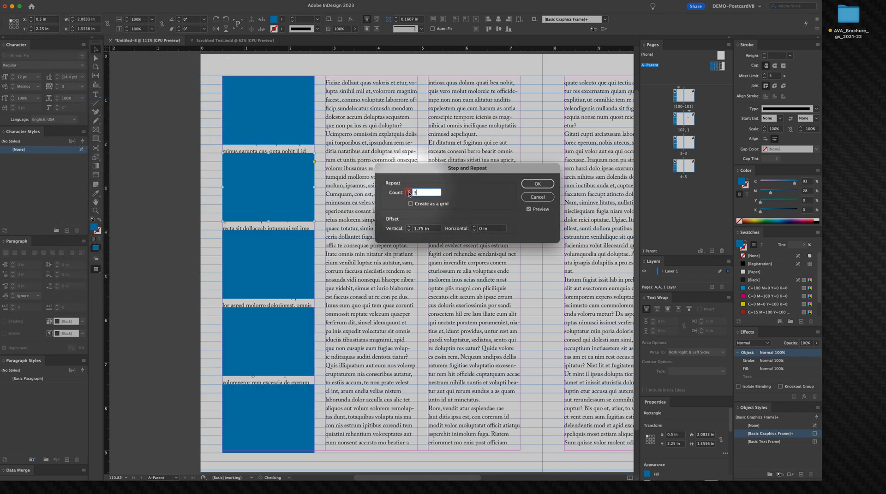
drag(484, 172, 581, 186)
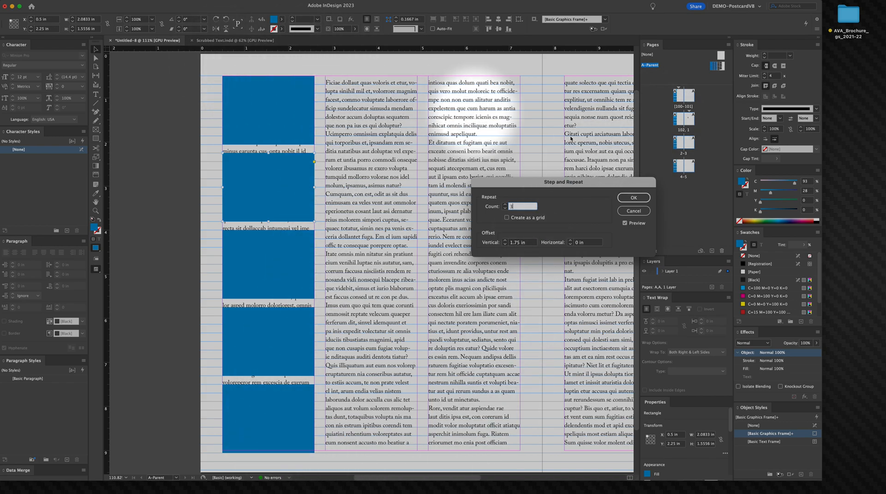
click(641, 214)
Step: Delete the duplicated rectangle and shorten the original rectangle to about 1.38 in tall
click(199, 159)
click(254, 173)
key(BackSpace)
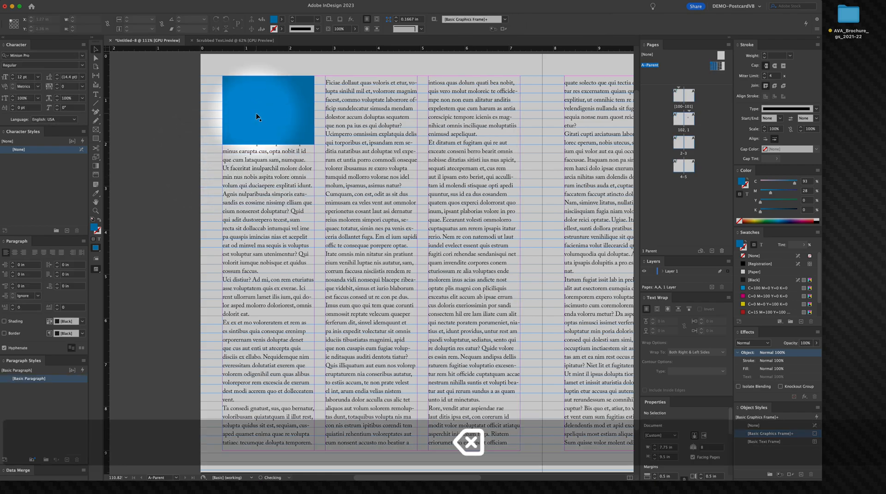
click(270, 141)
drag(269, 140, 270, 136)
Step: Duplicate the rectangle straight below itself and step-and-repeat it three more times 1.5556 in apart vertically
drag(270, 106, 268, 175)
click(69, 1)
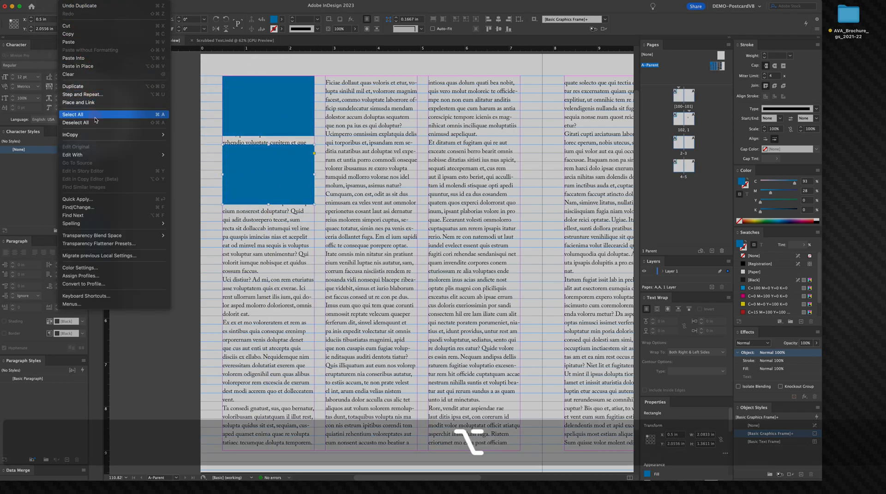
click(83, 94)
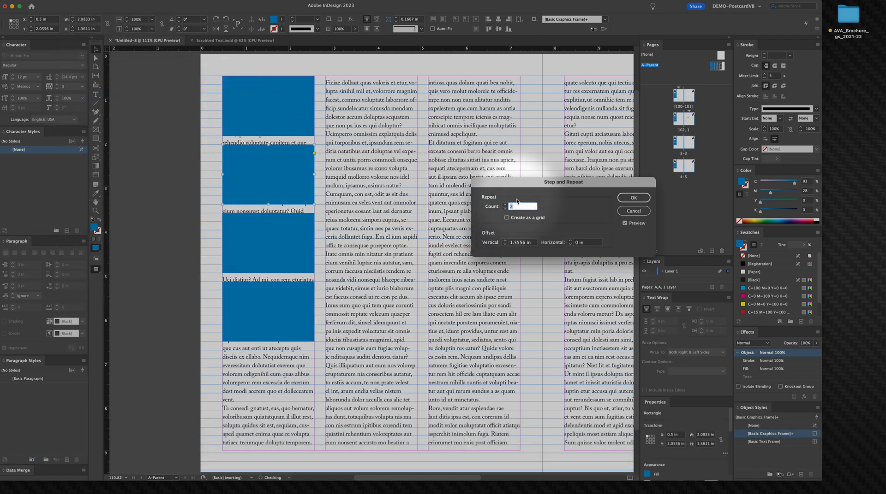
click(505, 205)
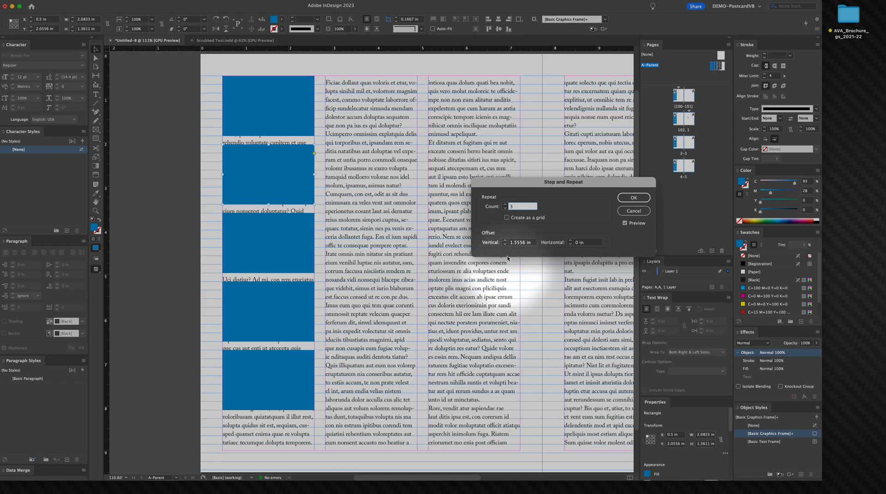
click(623, 199)
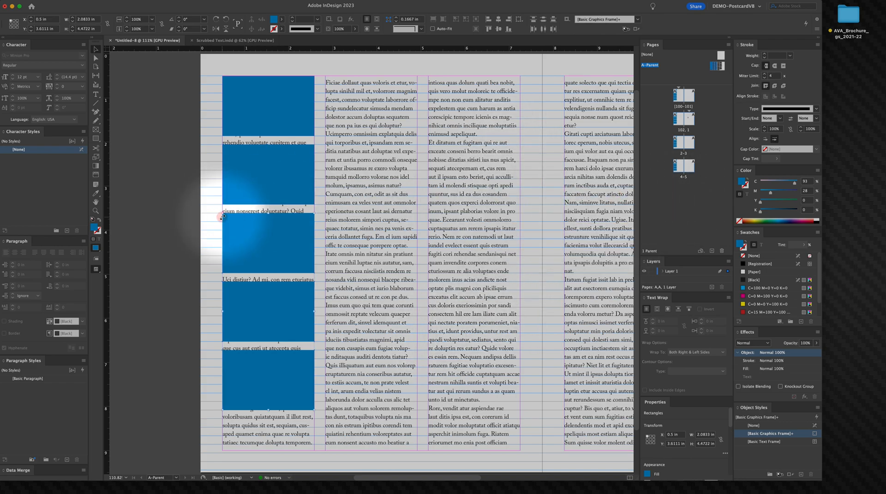
Step: Select all the copied rectangles below the first one and delete them
click(190, 148)
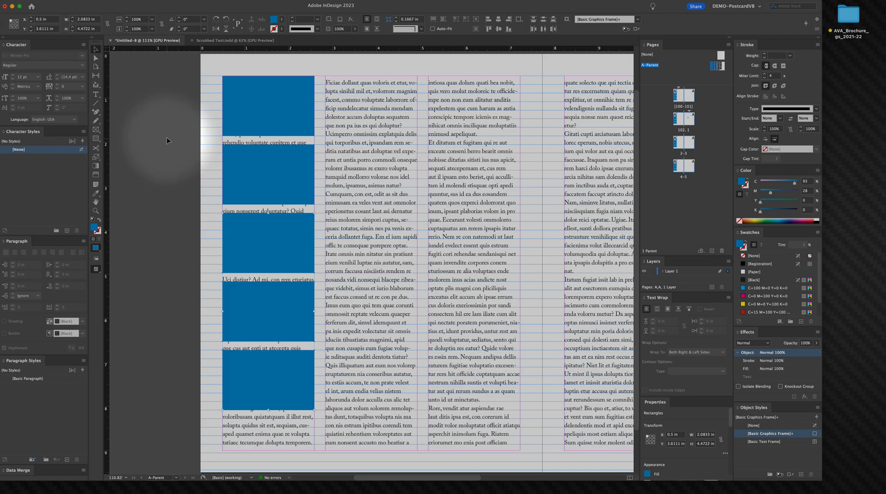
click(266, 110)
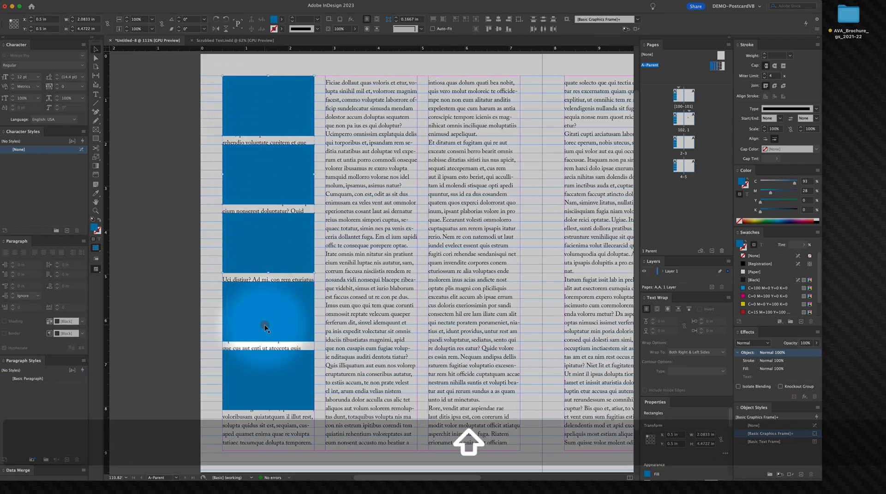
shift+click(273, 396)
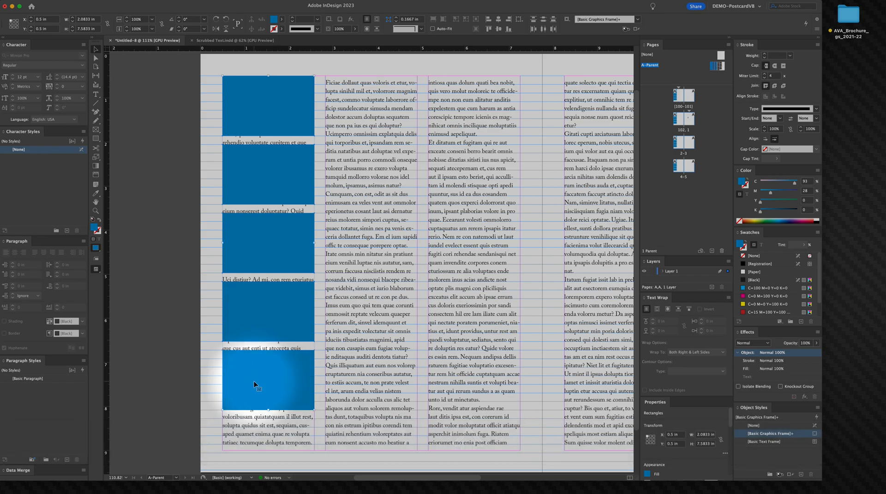
click(193, 176)
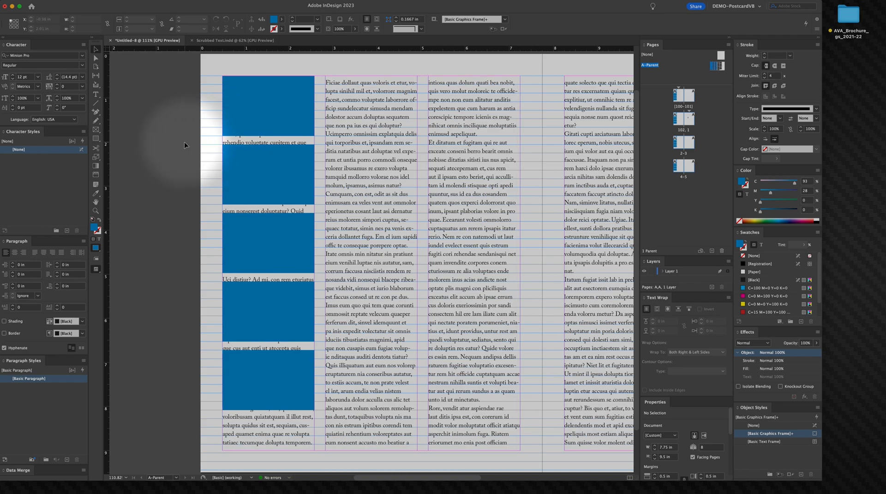
click(276, 119)
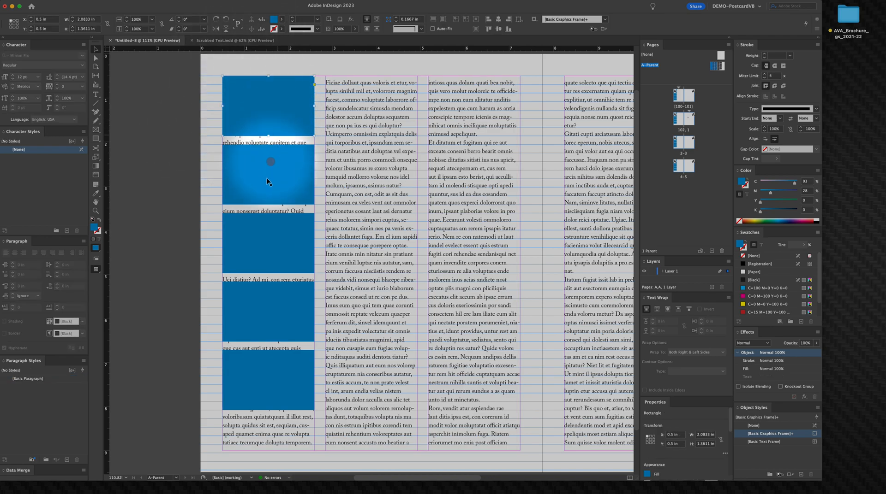
shift+click(269, 175)
shift+click(283, 233)
shift+click(279, 295)
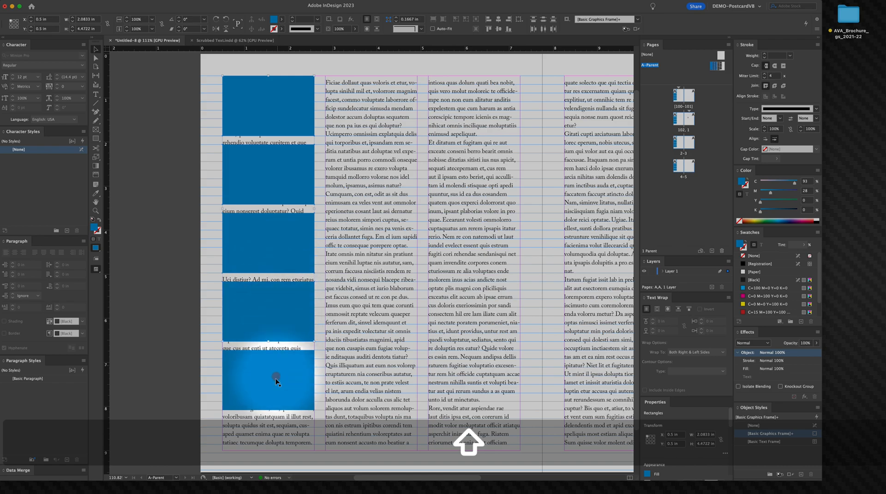
click(245, 189)
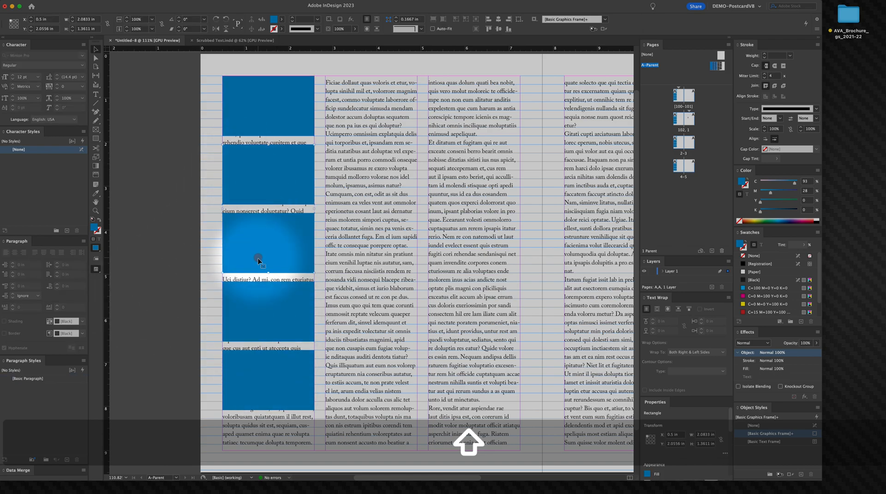
shift+click(264, 312)
shift+click(268, 365)
key(BackSpace)
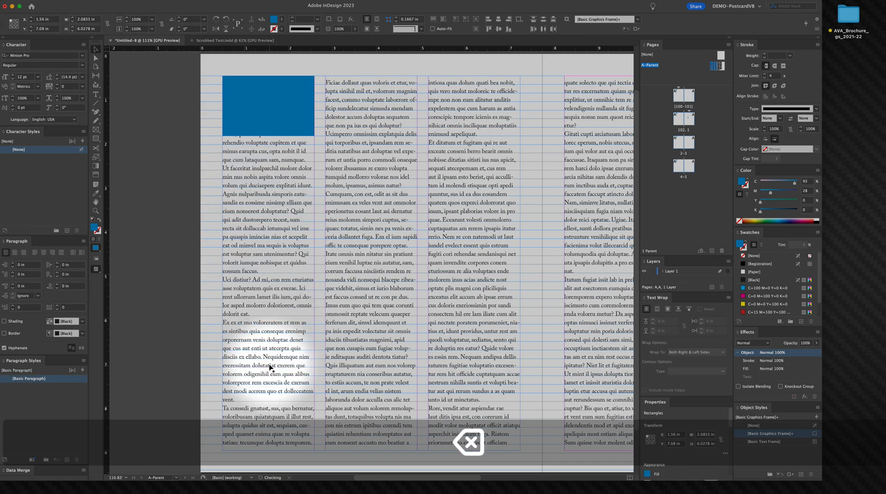
Step: Draw a small rectangle about 0.09 × 0.19 in in the left margin beside the first column
key(m)
drag(209, 172, 212, 178)
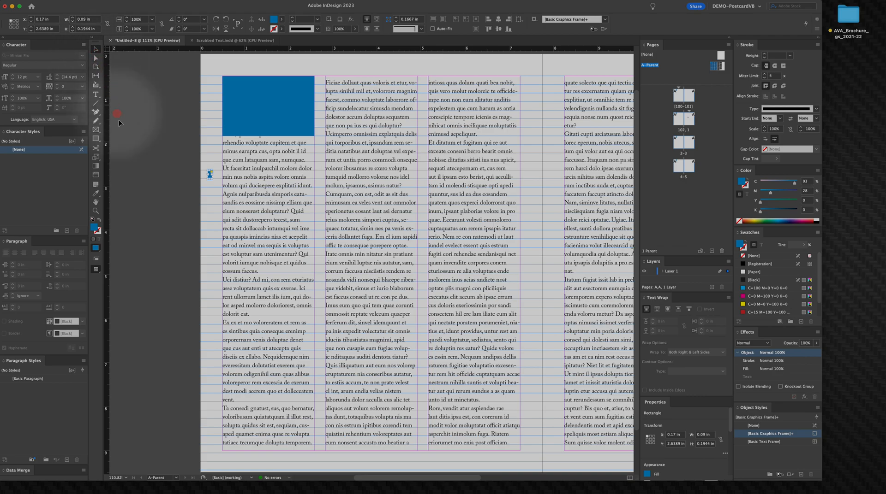
key(super+space)
super+click(249, 203)
drag(263, 210, 342, 268)
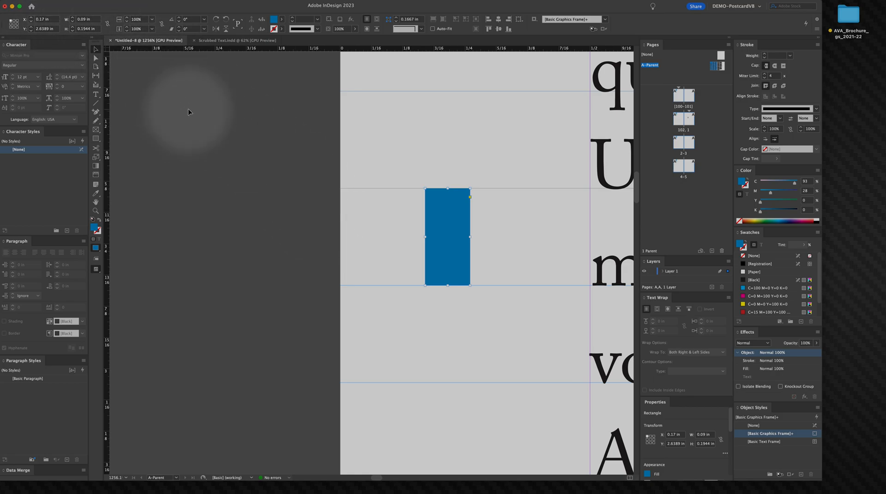
key(super+0)
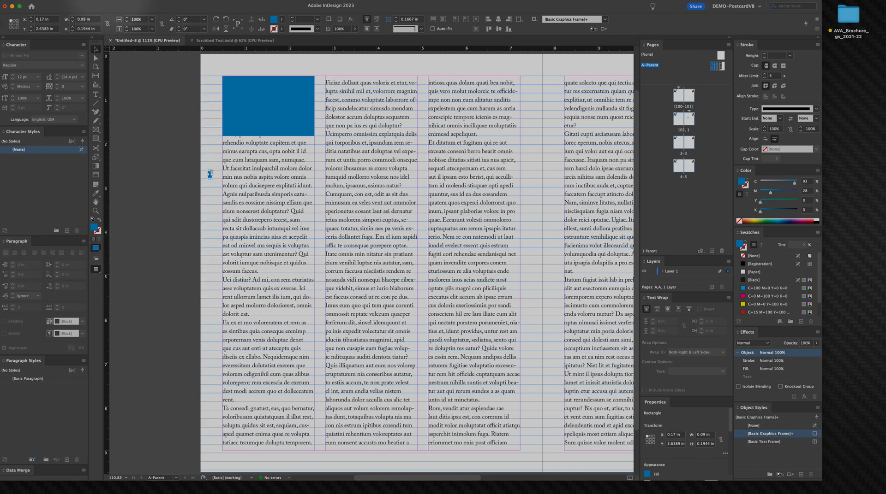
Step: Open Document Setup to review the page settings
click(52, 4)
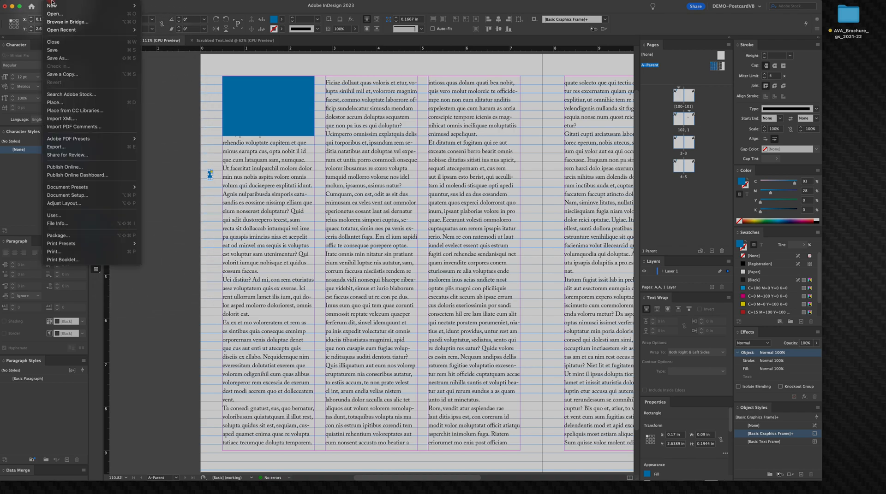
click(98, 196)
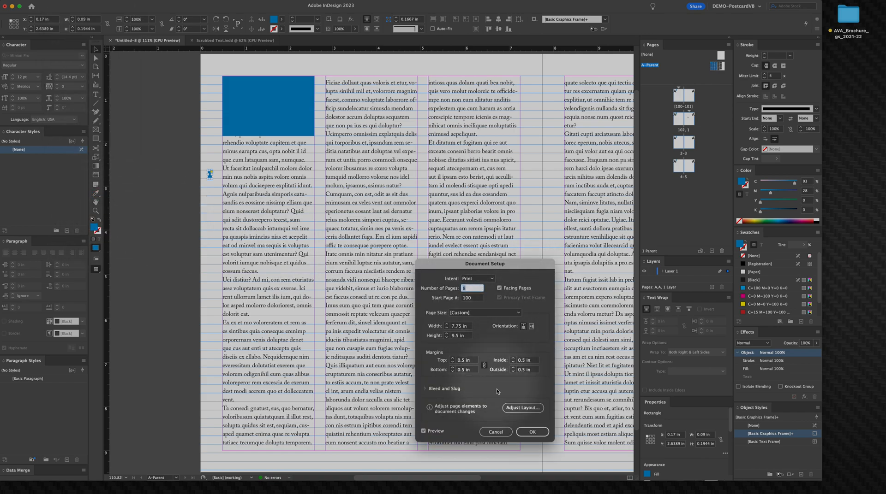
click(496, 431)
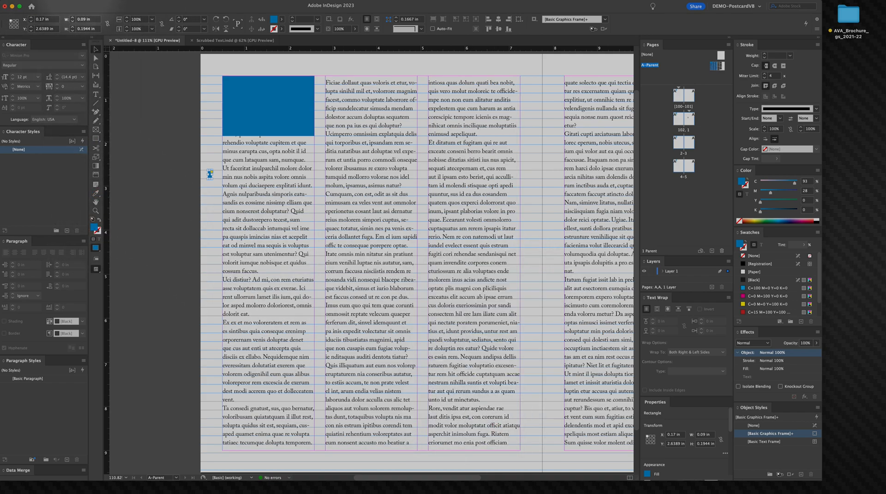
Step: Set the column gutter to 0.1944 in through Margins and Columns
click(83, 4)
click(93, 15)
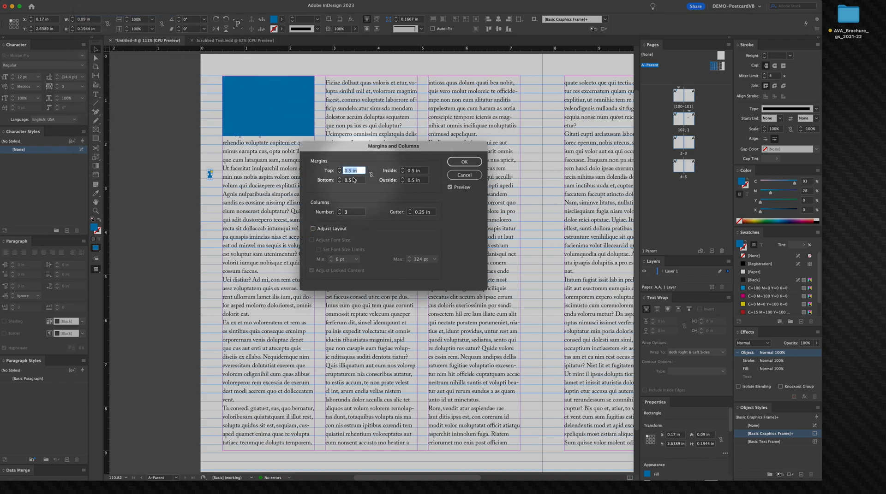
click(409, 214)
drag(421, 214, 561, 261)
text(0.1944)
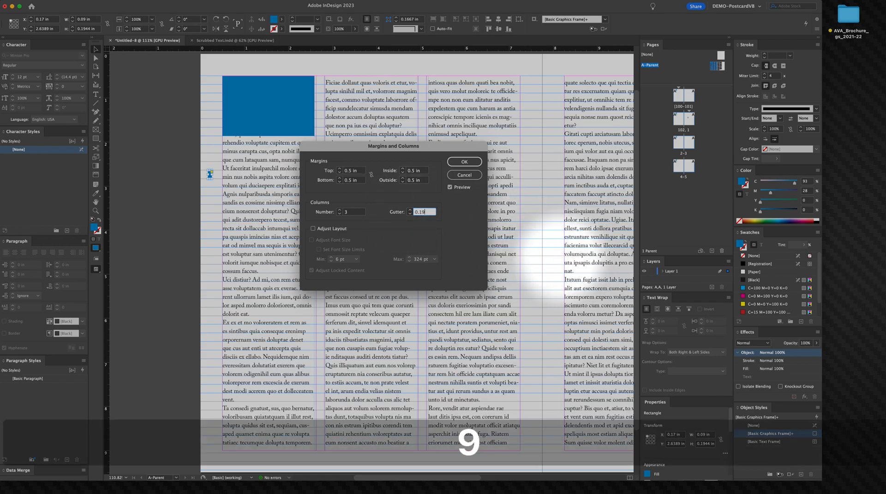
click(464, 162)
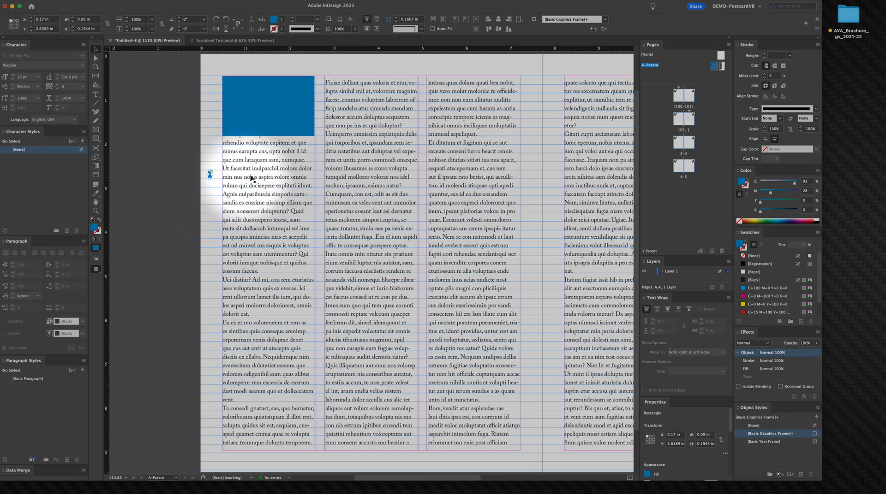
Step: Set the small rectangle's width to 0.1944 in so it becomes a square
double_click(92, 21)
key(BackSpace)
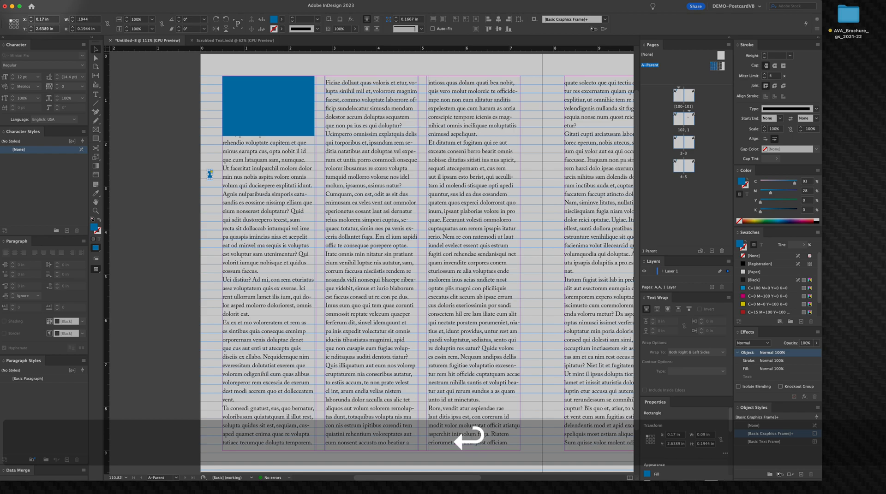
key(Return)
click(155, 127)
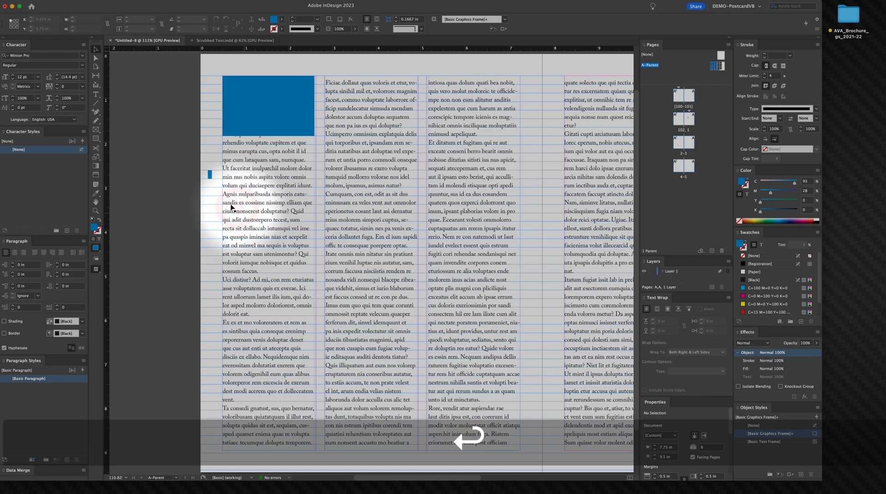
super+click(232, 203)
super+click(217, 179)
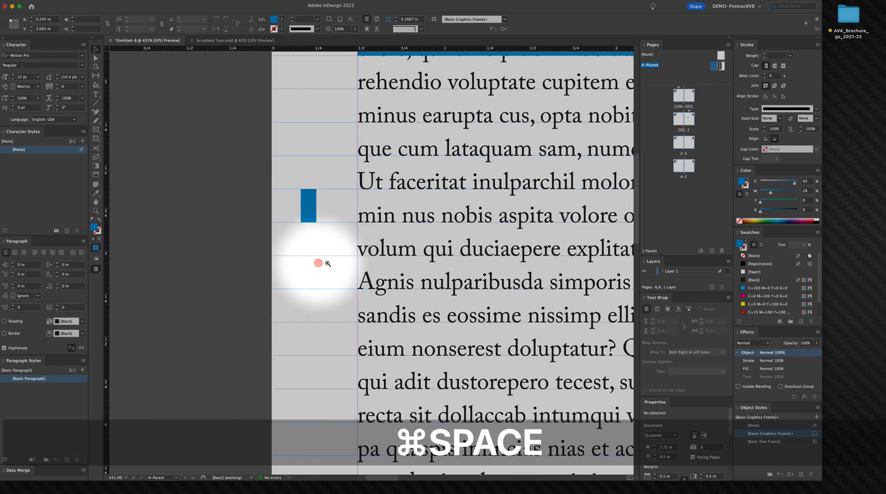
click(321, 215)
click(99, 19)
key(BackSpace)
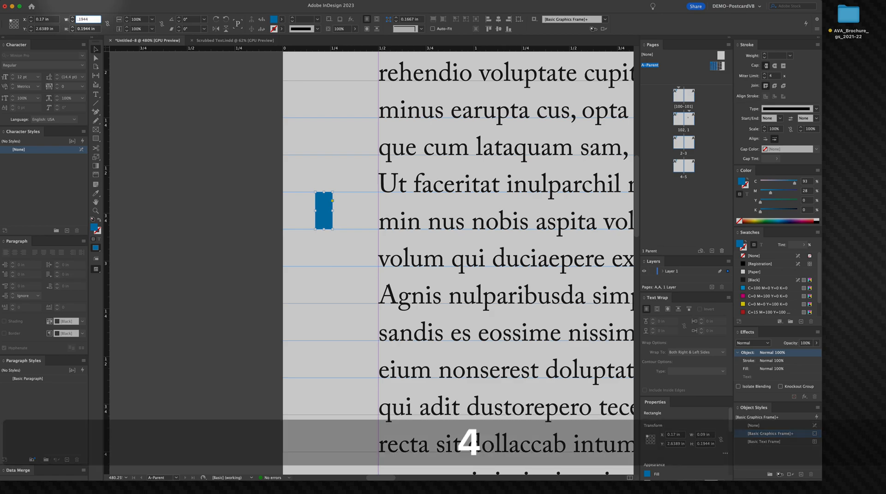
drag(343, 209, 180, 194)
alt+super+click(275, 215)
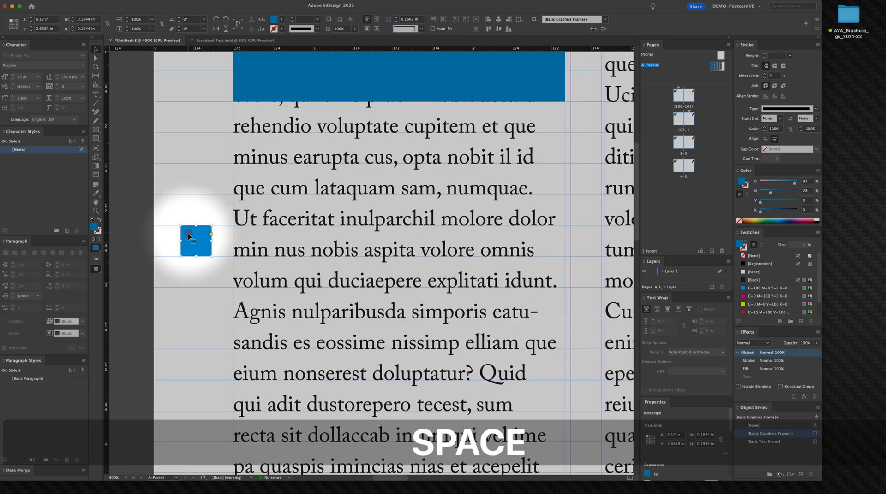
Step: Set the threaded text frame's column gutter to 0.1944 in to match the square
drag(201, 240, 516, 247)
drag(515, 246, 411, 253)
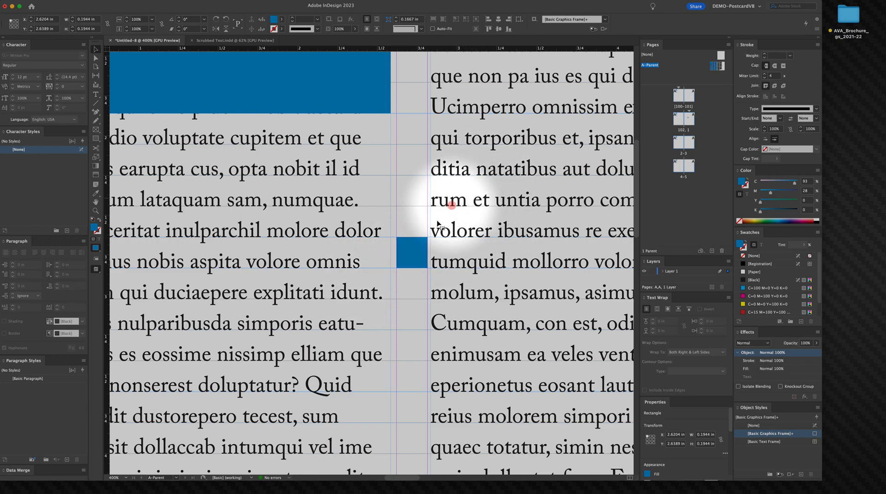
click(414, 265)
key(super+0)
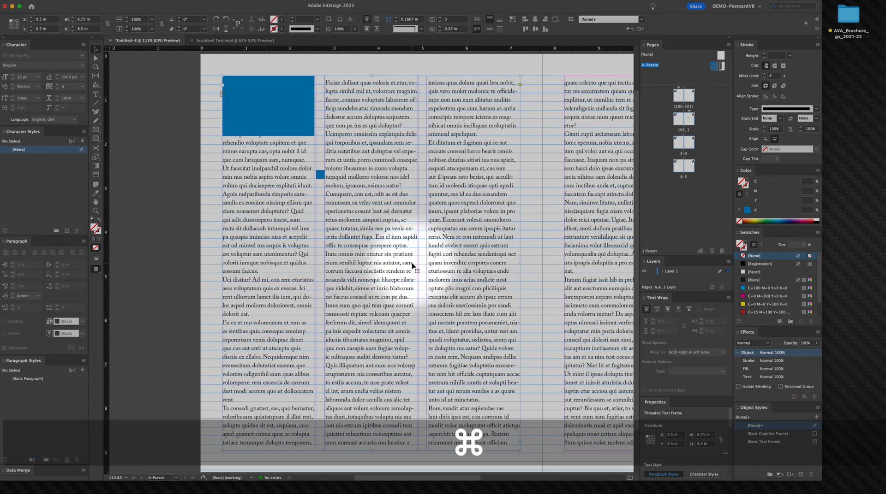
shift+click(585, 142)
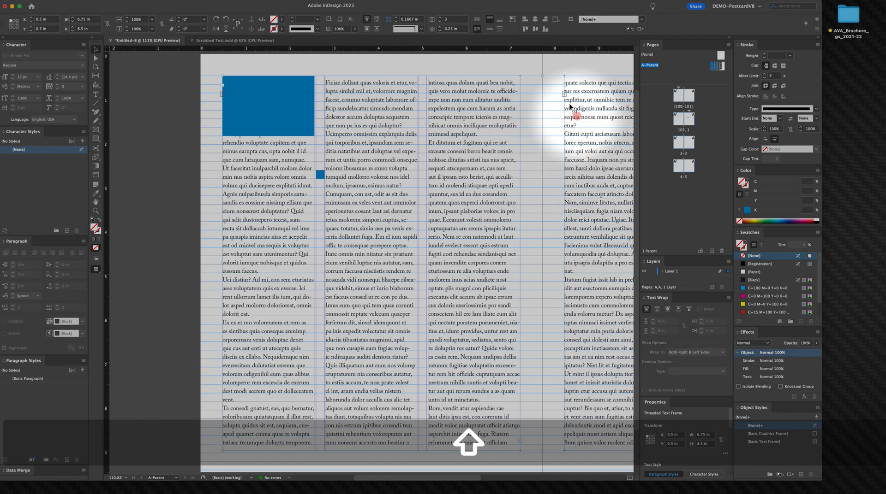
drag(463, 29, 445, 14)
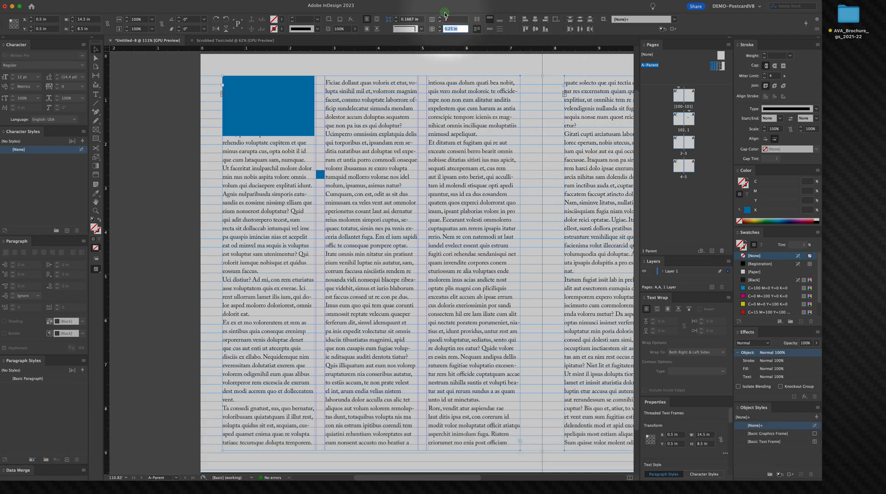
key(BackSpace)
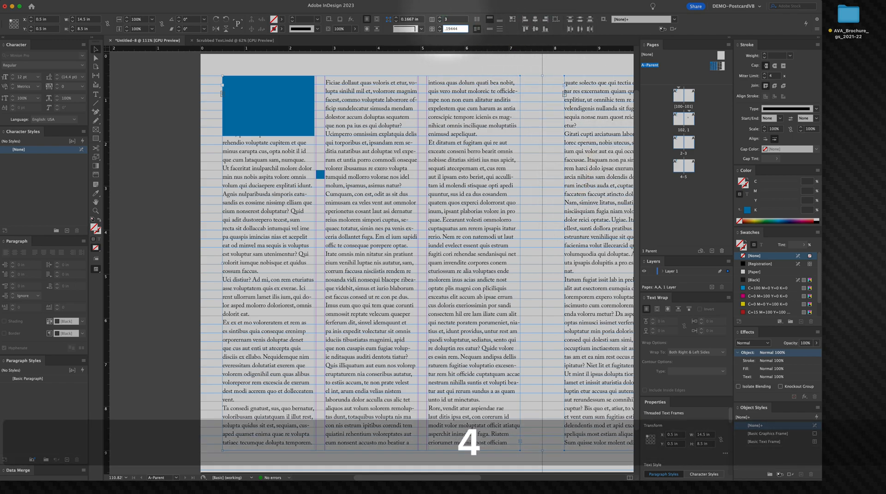
text(.1944)
key(Return)
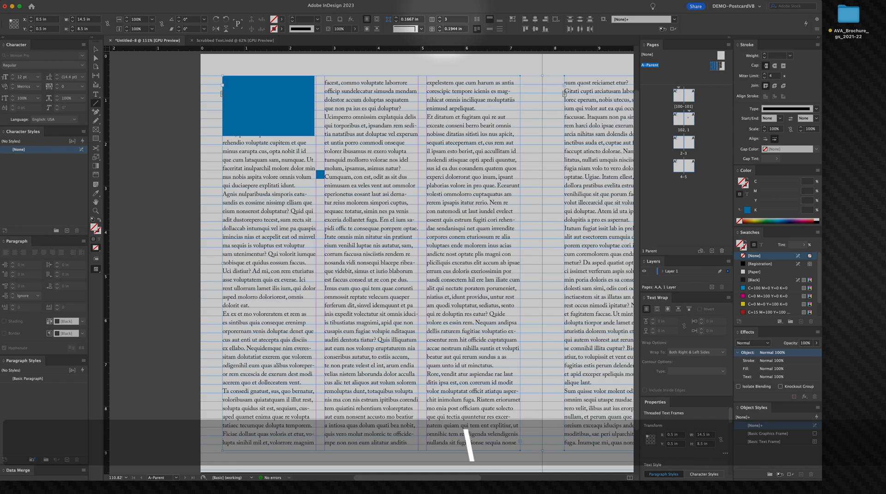
Step: Delete the small square from the left margin
click(165, 138)
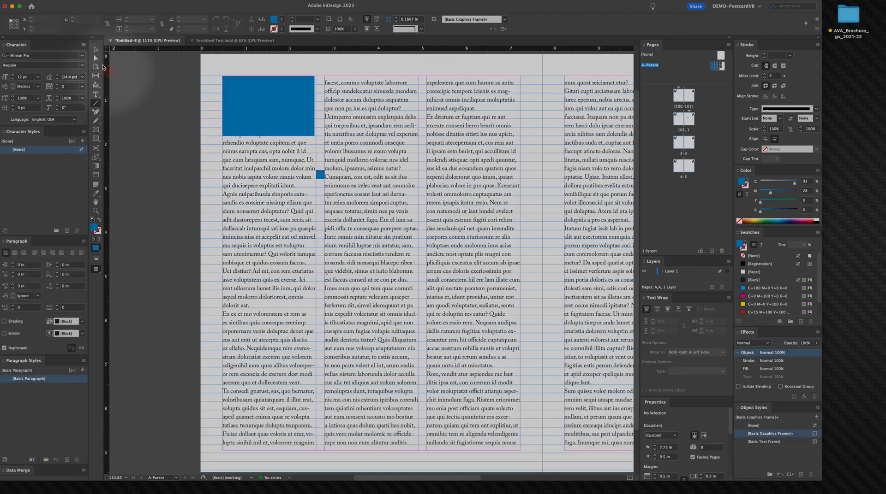
click(320, 175)
key(BackSpace)
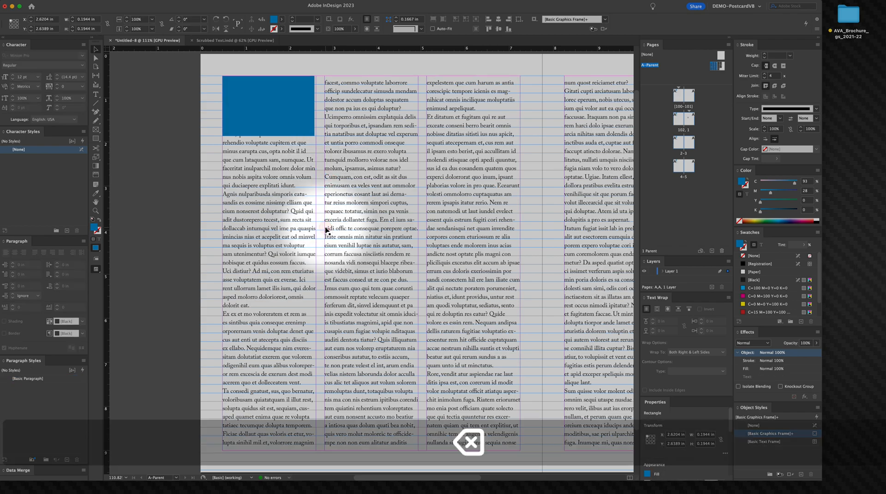
Step: Widen the top placeholder rectangle to 2.1204 in to fill the column, and duplicate it below
click(258, 98)
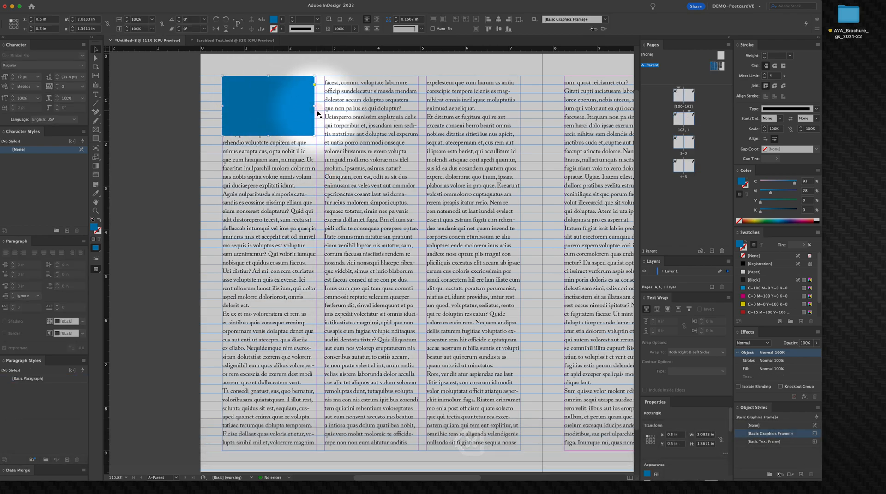
mouse_move(317, 106)
mouse_down()
mouse_move(335, 108)
mouse_move(317, 108)
mouse_up()
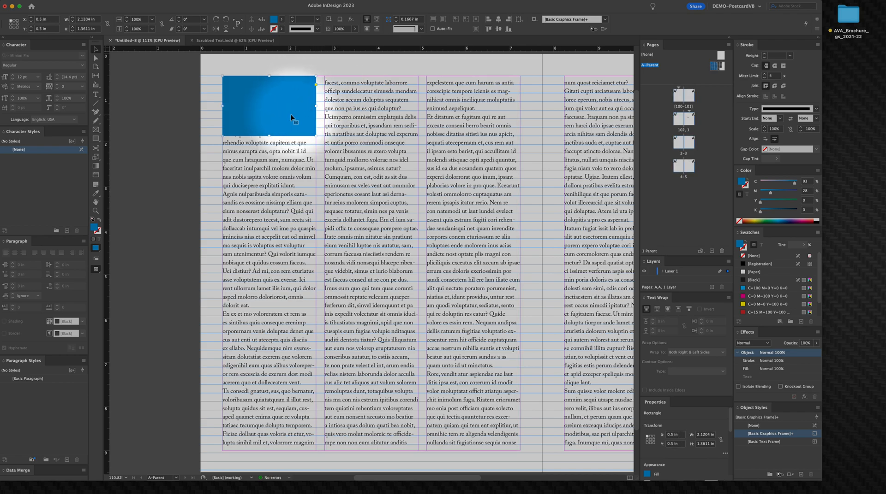
drag(266, 120, 268, 182)
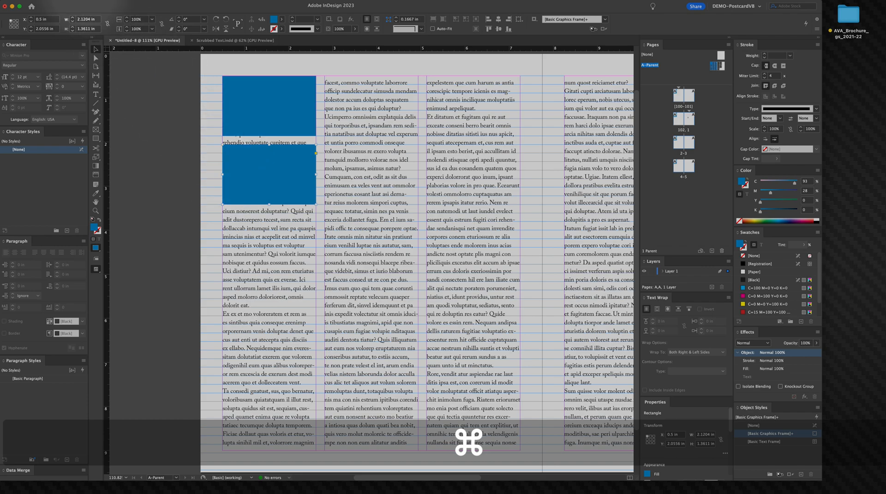
Step: Step and repeat the duplicate 3 times with a 1.5556 in vertical offset down the first column
click(68, 0)
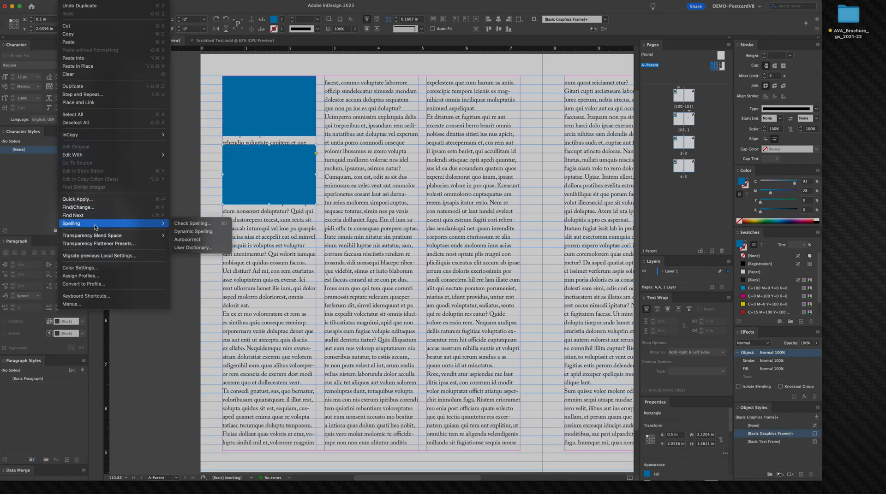
click(88, 94)
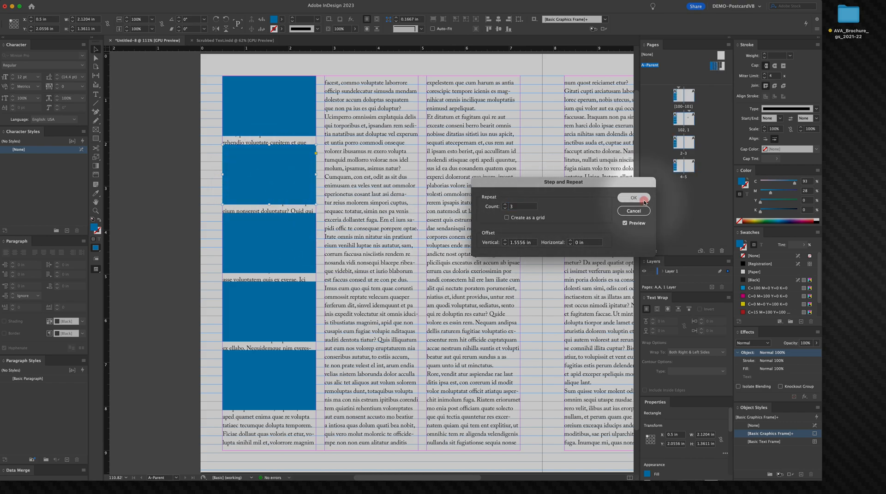
click(643, 202)
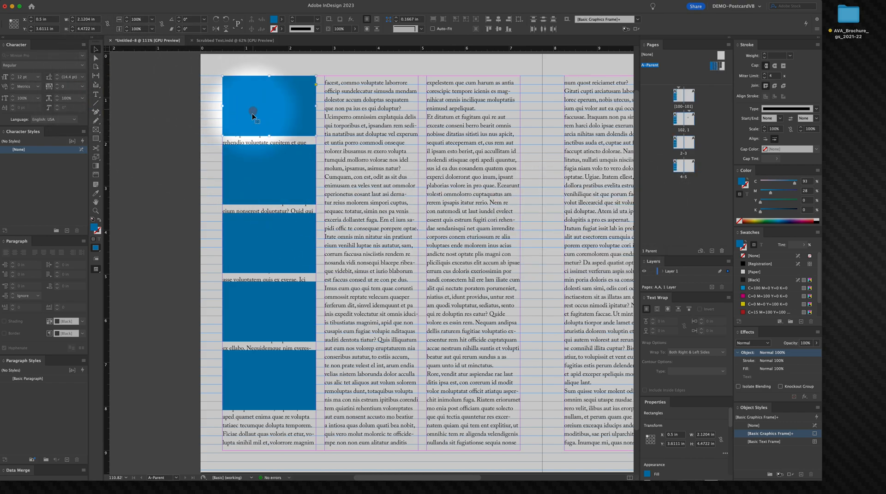
Step: Select the five placeholders in the first column and duplicate them into the second and third columns
shift+click(239, 163)
shift+click(237, 240)
shift+click(234, 323)
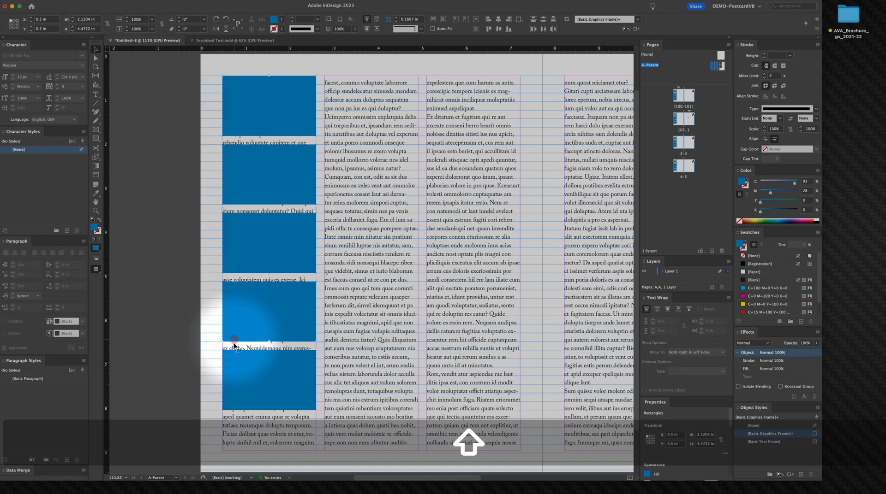
shift+click(234, 362)
drag(252, 106, 451, 137)
click(147, 149)
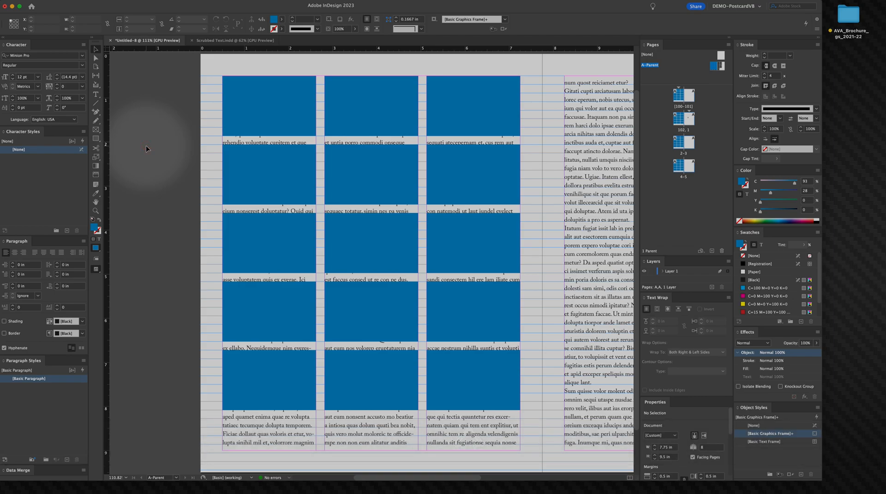
Step: Select all fifteen blue placeholder rectangles and group them
alt+super+click(475, 304)
drag(386, 244, 431, 231)
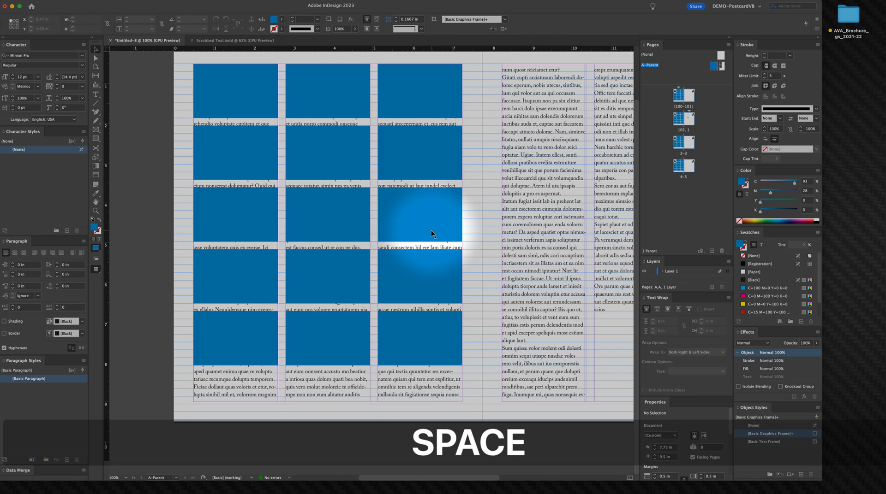
click(250, 92)
shift+click(251, 143)
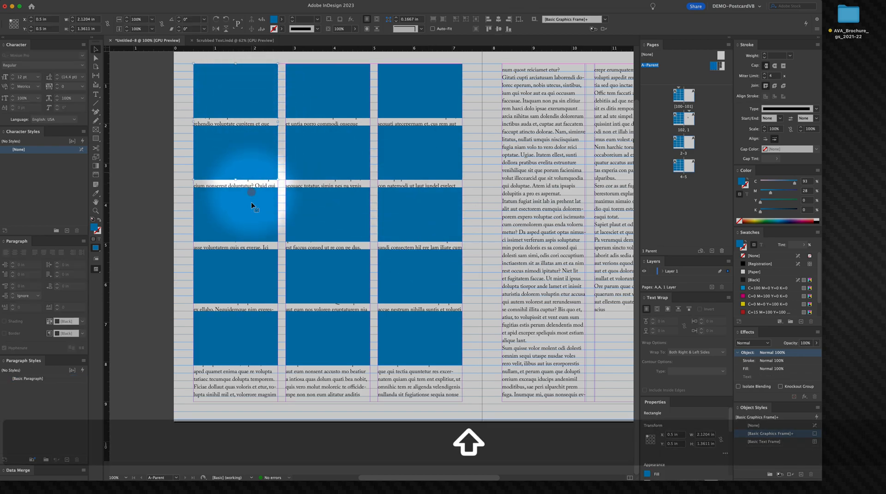
shift+click(252, 204)
shift+click(255, 256)
shift+click(266, 323)
shift+click(327, 337)
shift+click(415, 322)
shift+click(435, 262)
shift+click(330, 270)
shift+click(328, 210)
shift+click(411, 208)
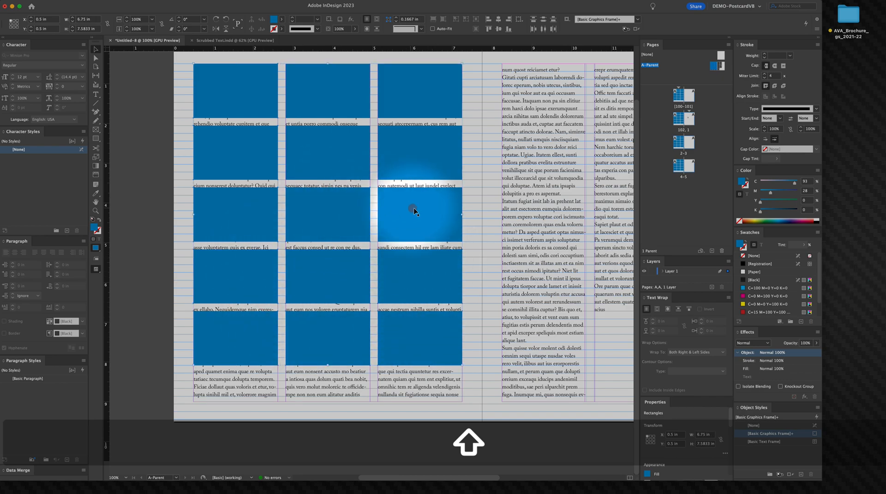
shift+click(401, 150)
shift+click(342, 154)
shift+click(329, 91)
shift+click(386, 95)
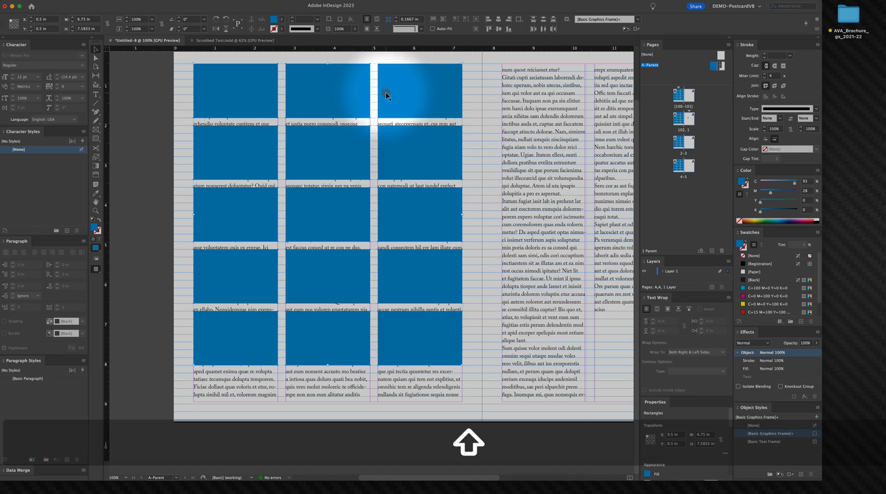
key(super+g)
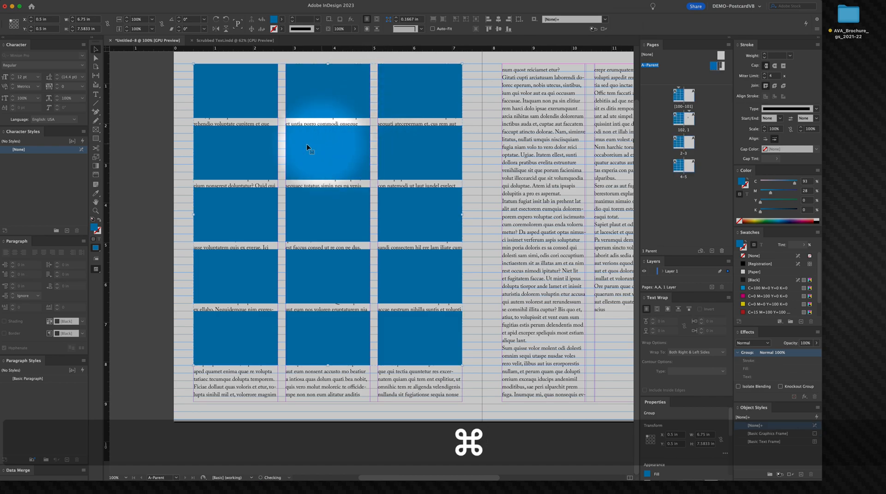
Step: Move the placeholder group down to Y 1.2778 in, below the first text lines
drag(299, 153, 318, 189)
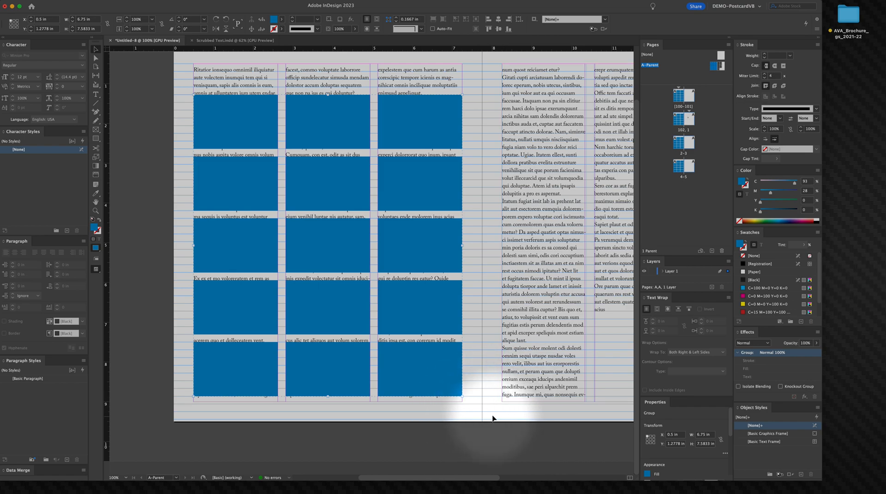
key(super+space)
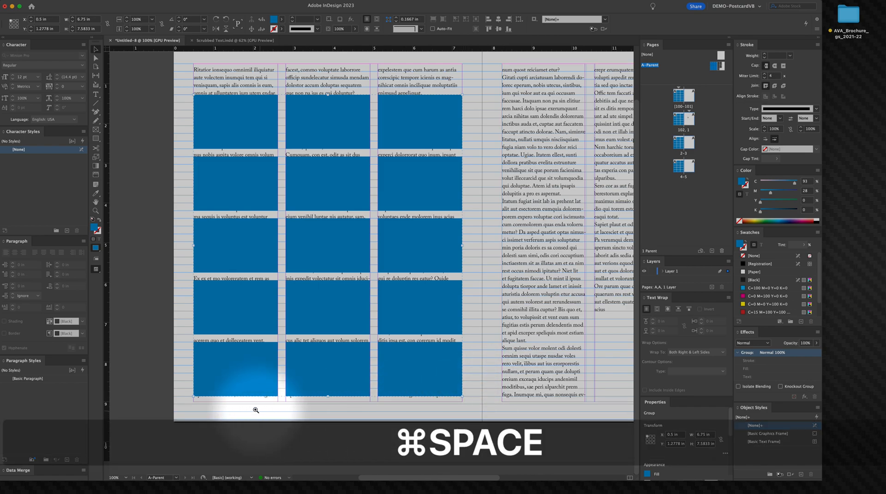
click(228, 403)
super+click(352, 369)
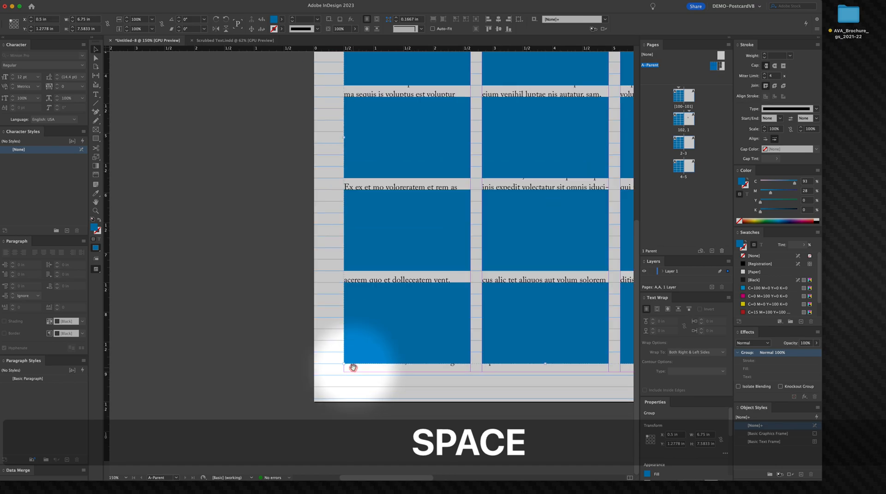
drag(352, 367, 249, 277)
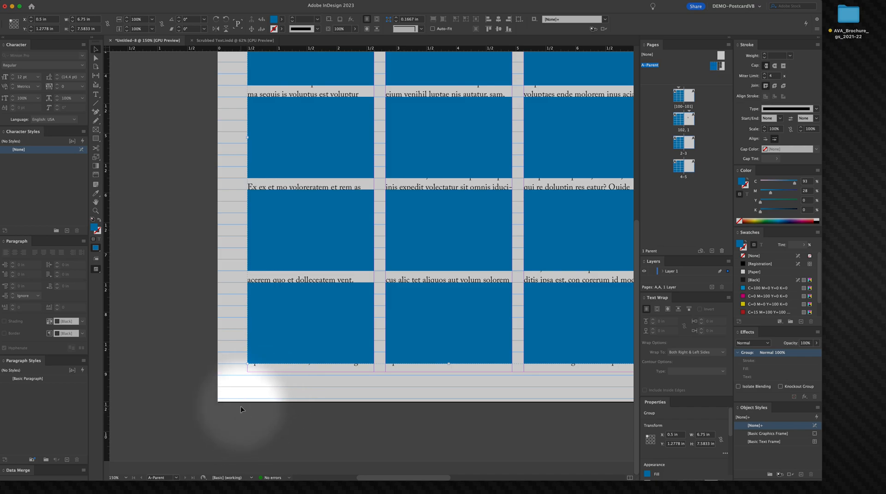
click(166, 215)
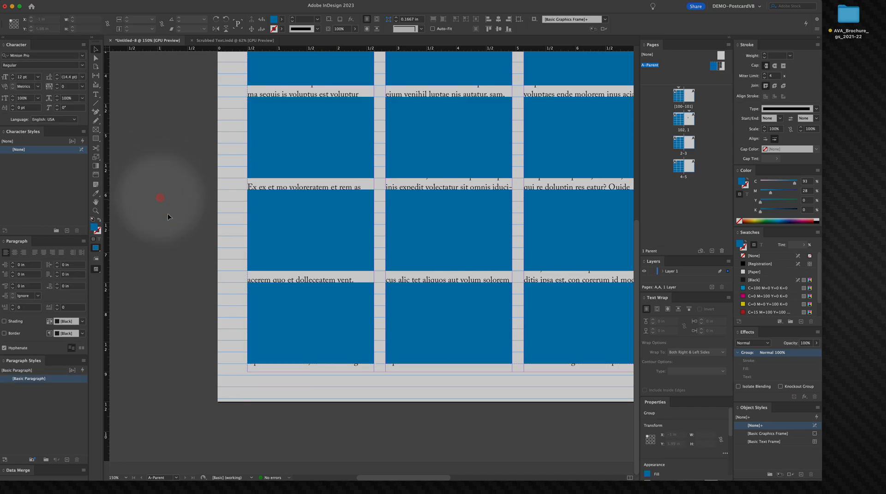
key(alt+super+space)
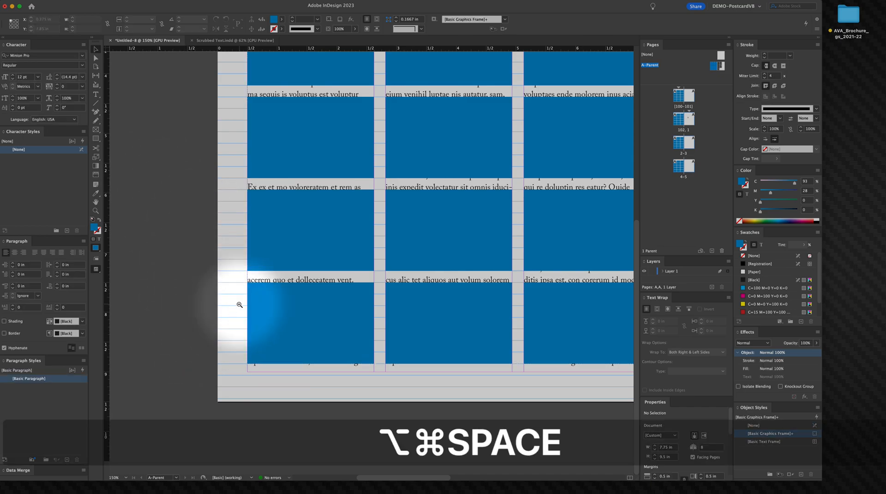
click(239, 304)
key(space)
drag(286, 203, 143, 231)
drag(210, 203, 212, 193)
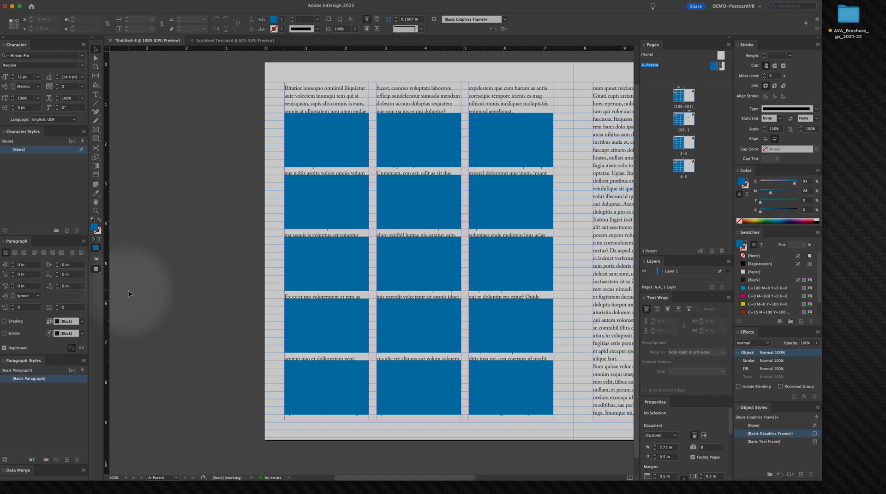
key(m)
drag(177, 231, 199, 249)
right_click(189, 201)
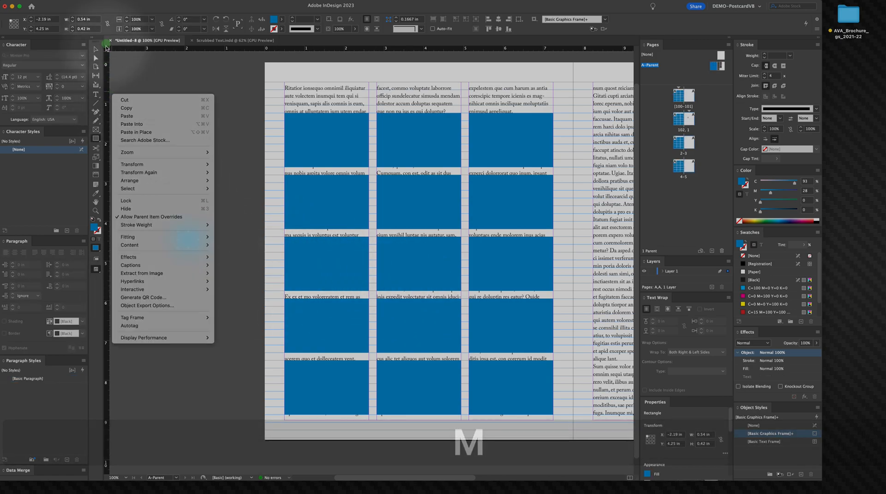
key(Escape)
key(BackSpace)
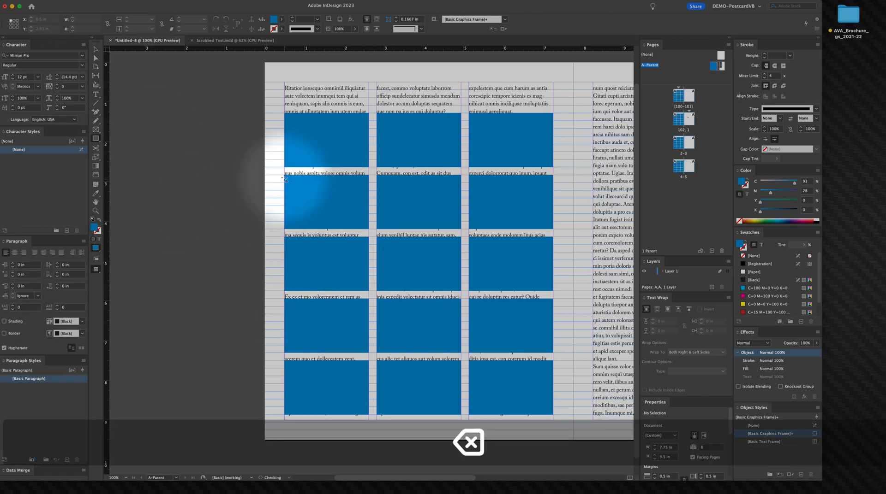
Step: Draw a 0.1944 × 0.1944 in square in the left margin and cut it
key(super+space)
drag(237, 132, 378, 295)
drag(367, 162, 400, 197)
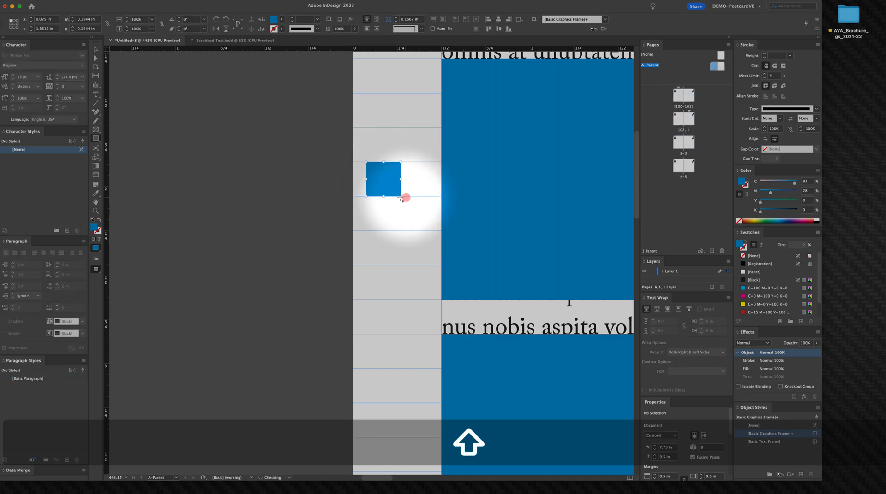
key(v)
key(super+x)
Step: Paste the square below the bottom-left placeholder at X 0.359 in, Y 9.25 in
key(super+0)
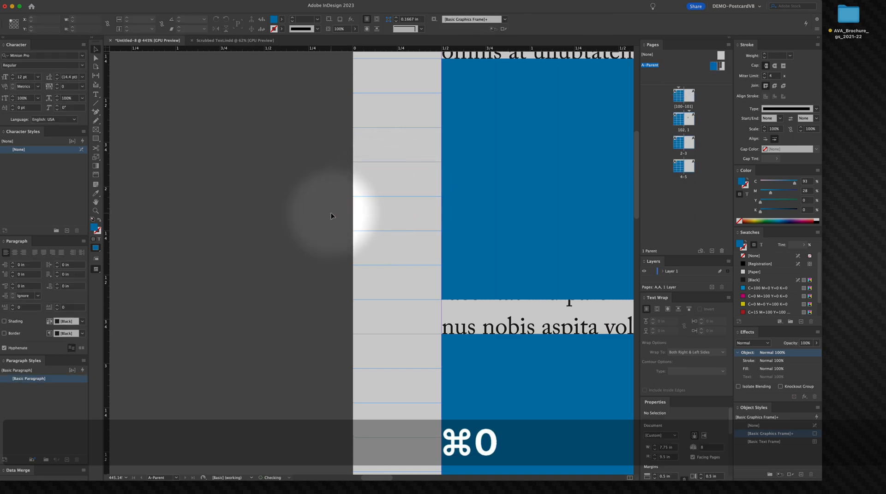
key(space)
drag(316, 161, 283, 296)
key(super+space)
drag(261, 410, 350, 444)
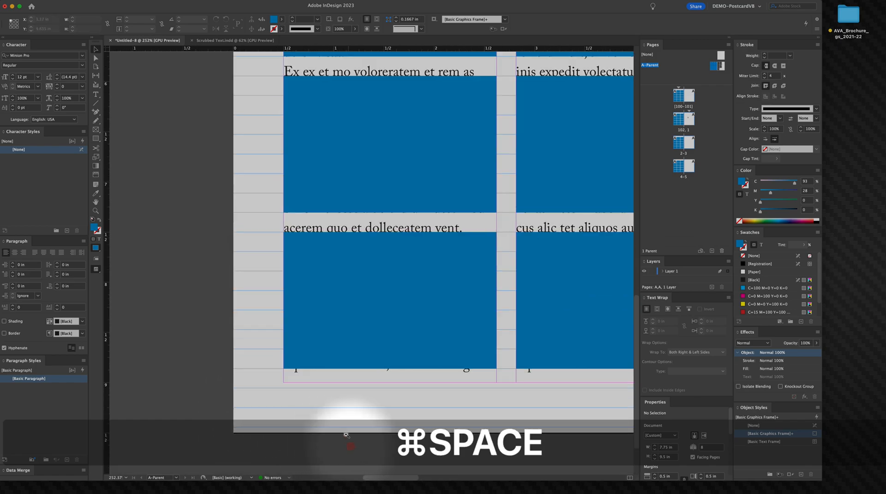
key(space)
drag(348, 352, 349, 278)
key(super+space)
drag(262, 336, 456, 448)
key(space)
drag(318, 354, 264, 108)
key(super+v)
drag(387, 251, 356, 174)
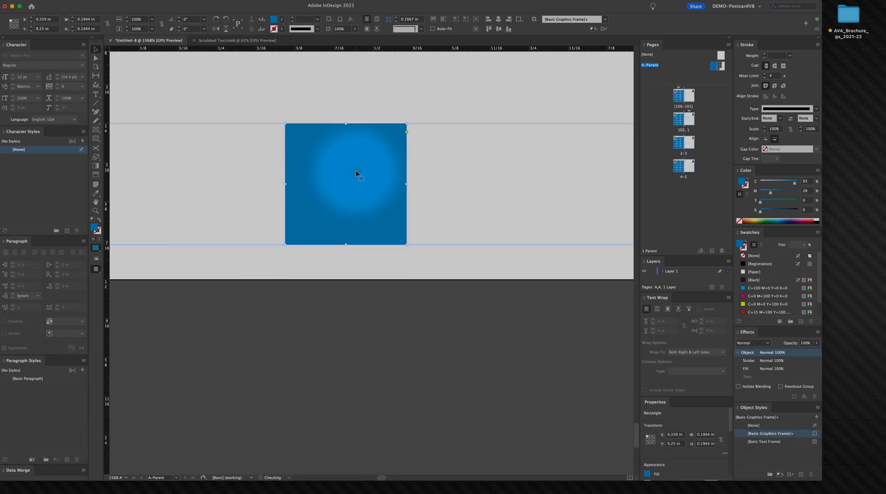
alt+super+click(340, 177)
alt+super+click(340, 177)
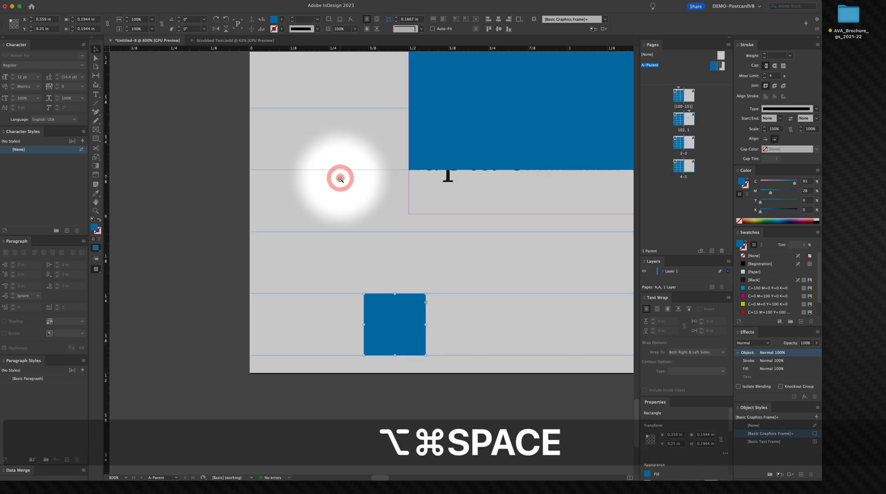
Step: Shrink the square's height to 0.0556 in so it sits on the bottom margin at Y 9.5 in
drag(401, 286, 357, 272)
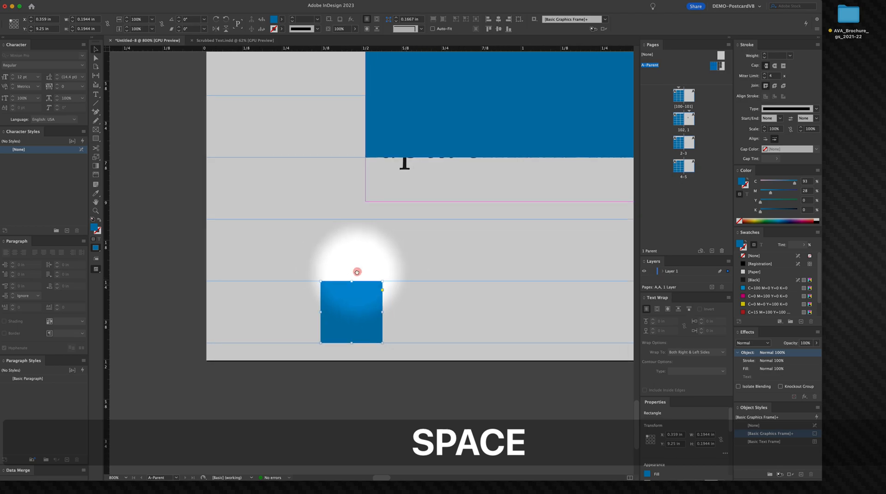
alt+super+click(321, 305)
alt+super+click(320, 304)
alt+super+click(321, 304)
alt+super+click(323, 300)
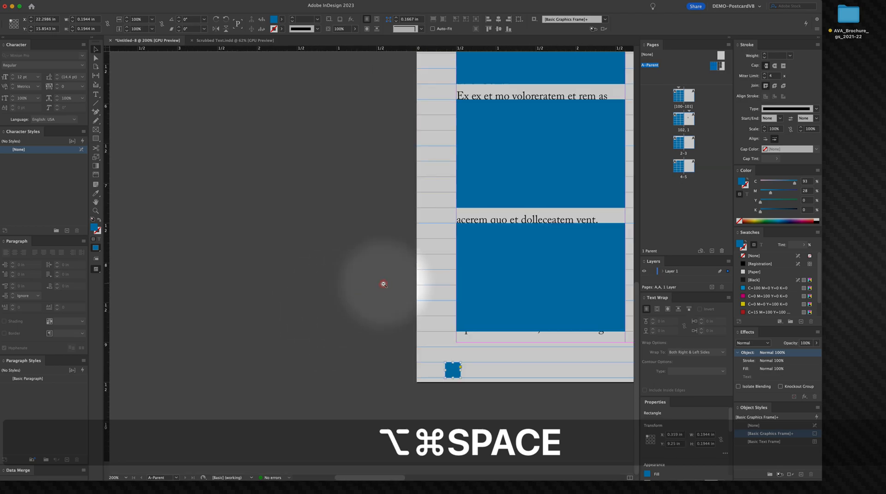
alt+super+click(382, 284)
drag(426, 284, 308, 228)
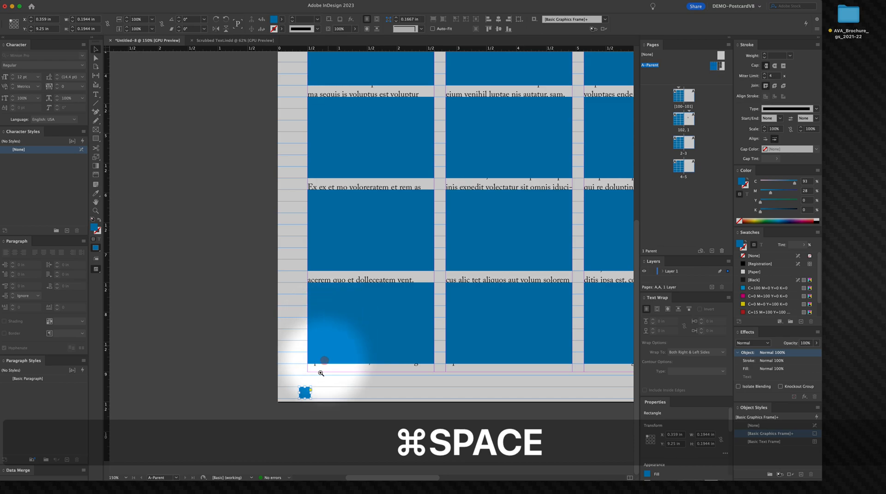
super+click(316, 382)
super+click(317, 381)
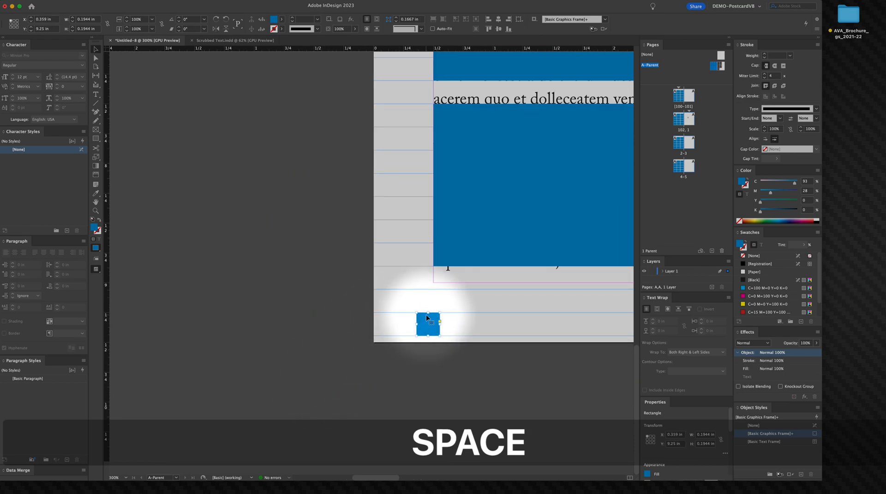
drag(427, 314, 429, 339)
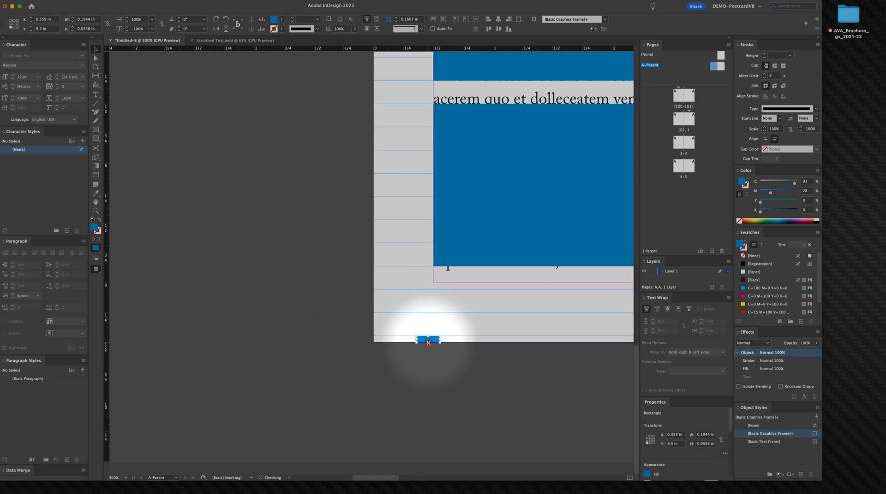
Step: Copy the square's height and set the baseline grid start to 0.5556 in in the Grids preferences
key(super+space)
drag(427, 337, 469, 376)
click(418, 347)
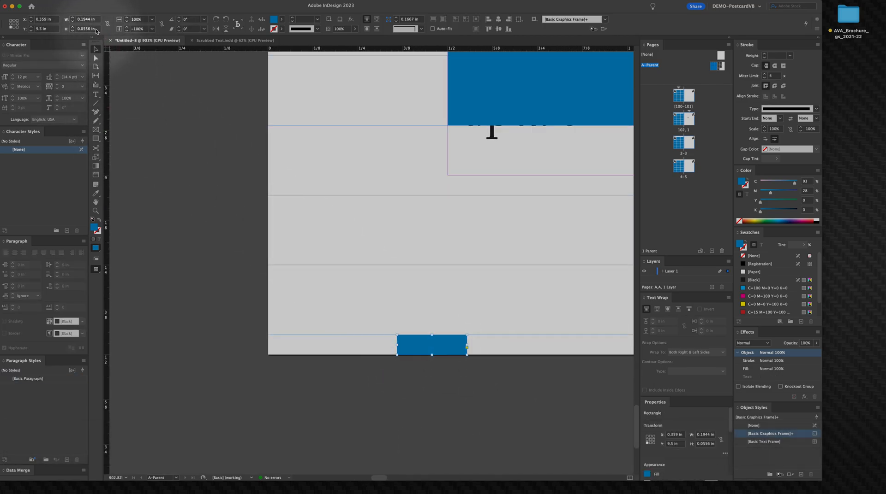
drag(80, 27, 47, 27)
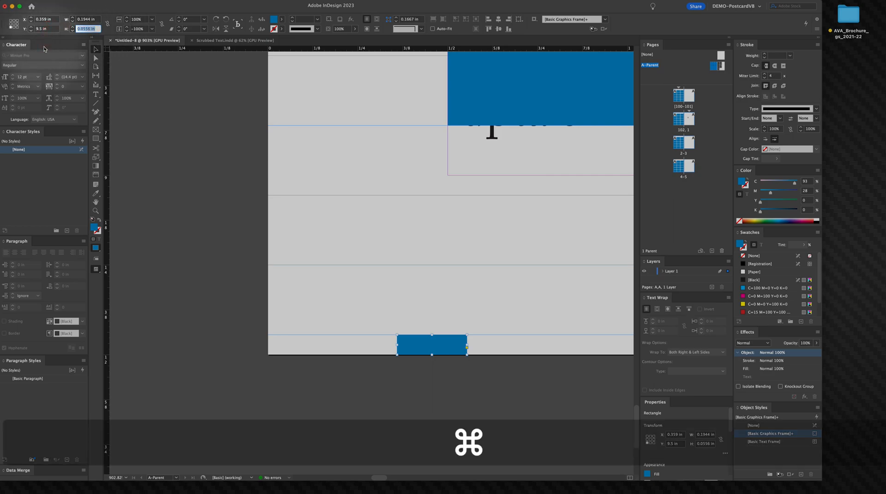
super+click(212, 302)
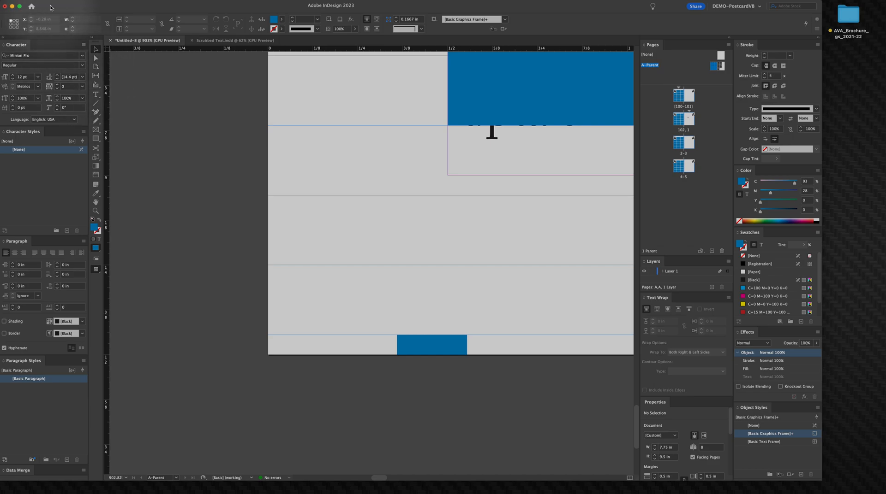
click(36, 0)
mouse_move(39, 18)
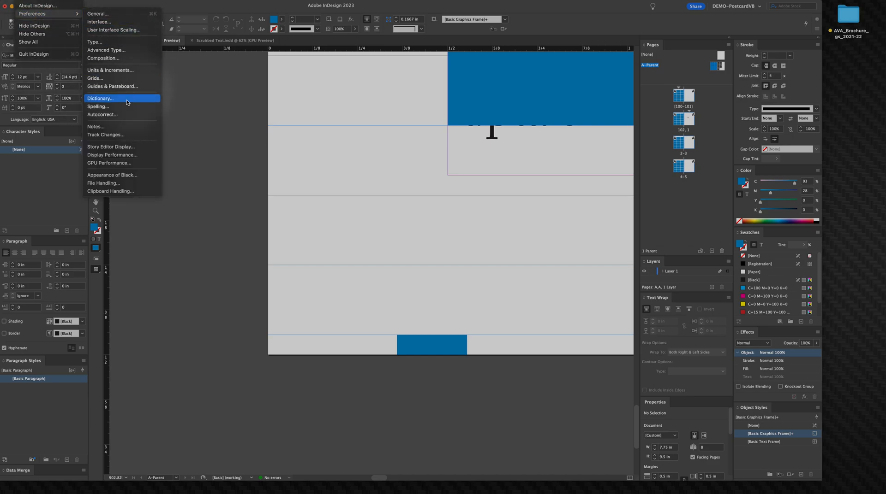
click(129, 78)
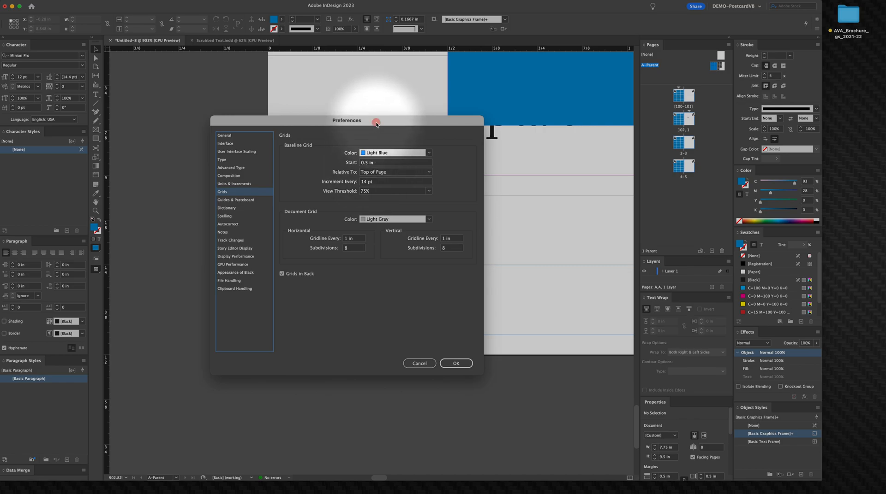
drag(376, 124, 371, 149)
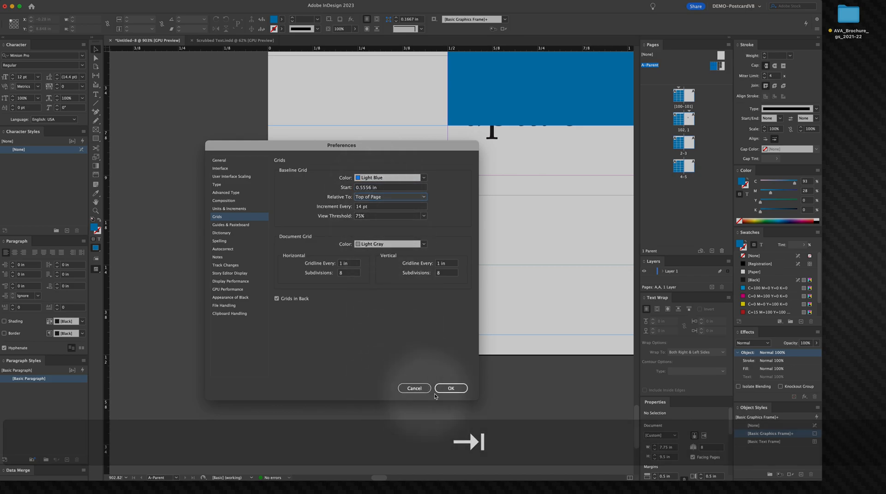
click(450, 388)
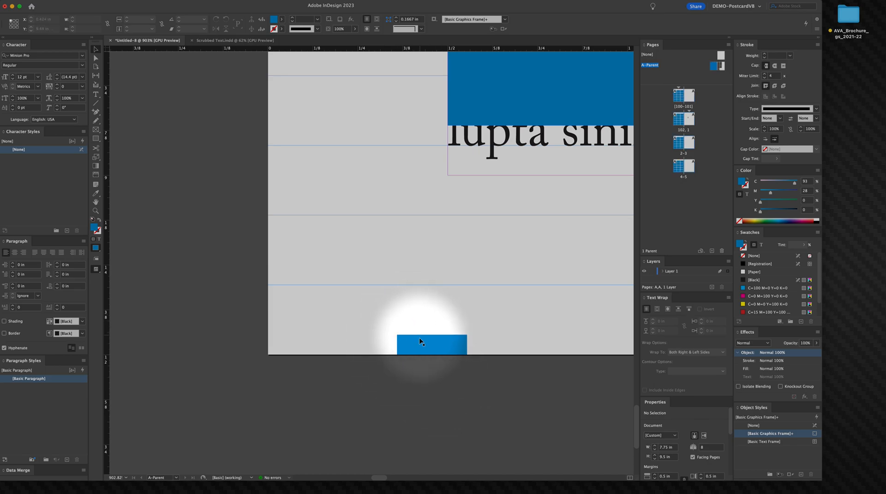
Step: Reposition the measuring square against the bottom baseline as a 0.1944 in square, then delete it
right_click(408, 349)
click(406, 348)
drag(406, 347, 408, 235)
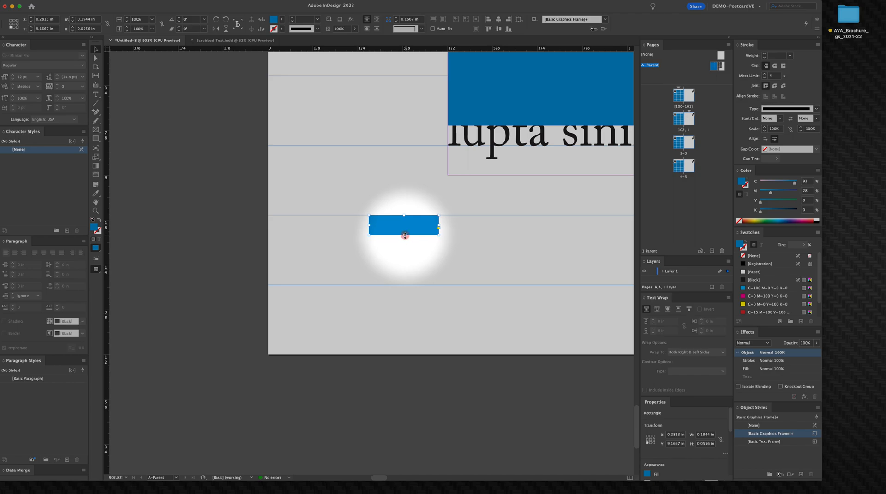
drag(404, 236, 470, 326)
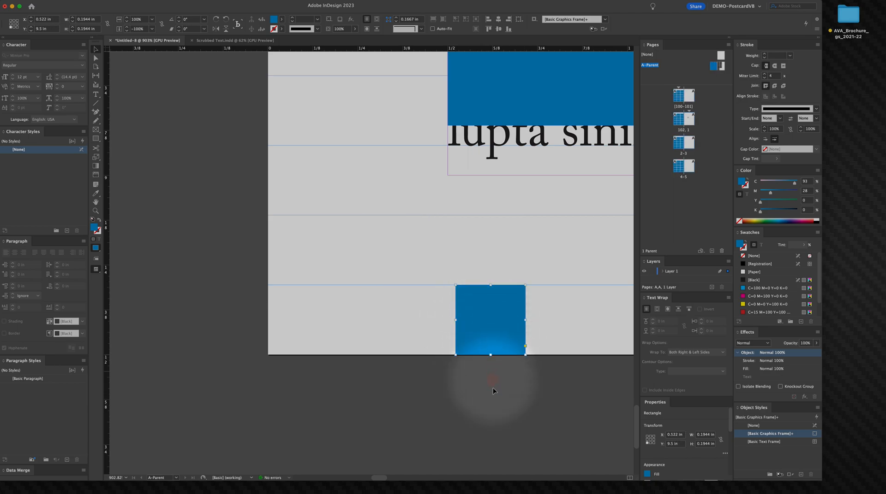
key(BackSpace)
Step: Nudge the placeholder group so its top sits at Y 1.3334 in
key(space)
drag(377, 227, 209, 260)
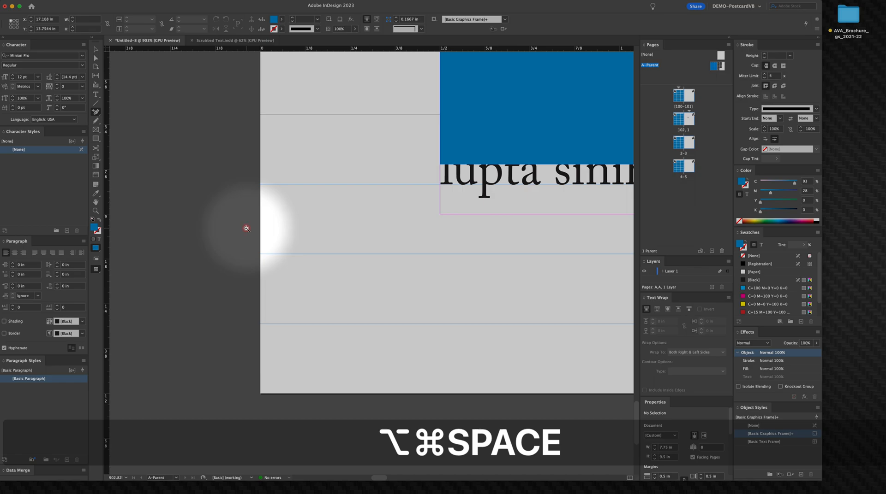
alt+super+click(245, 228)
alt+super+click(245, 229)
alt+super+click(341, 241)
alt+super+click(341, 241)
drag(381, 250, 239, 257)
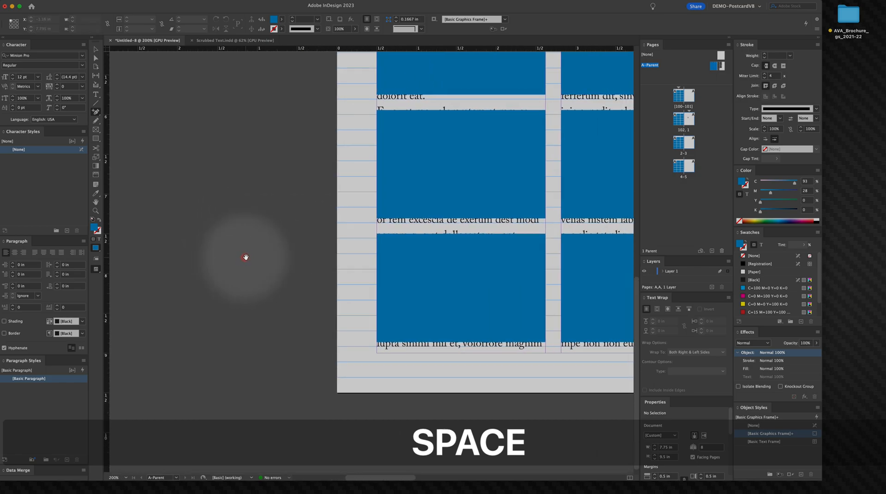
alt+super+click(279, 254)
alt+super+click(339, 251)
drag(340, 250, 192, 256)
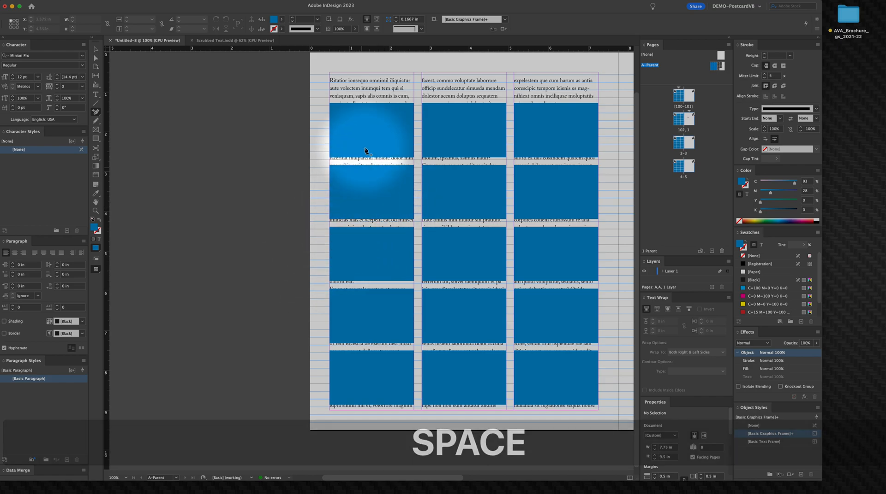
key(1)
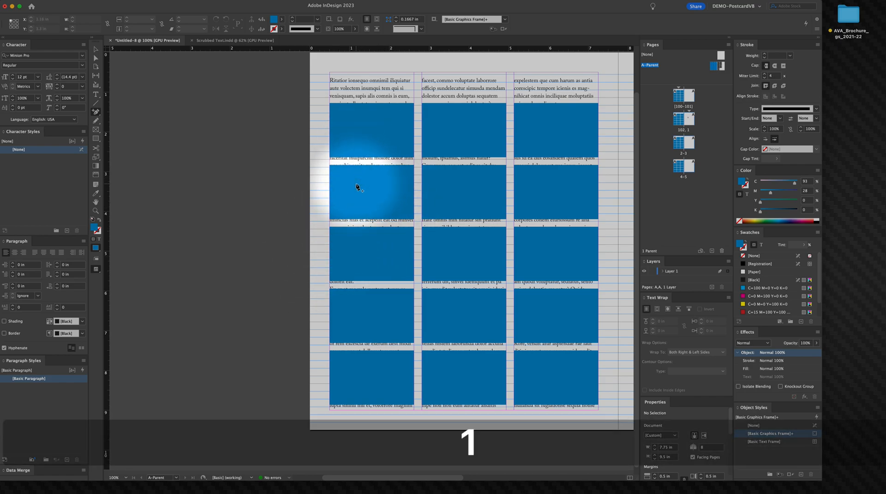
click(354, 183)
right_click(362, 173)
click(358, 178)
drag(356, 185, 358, 197)
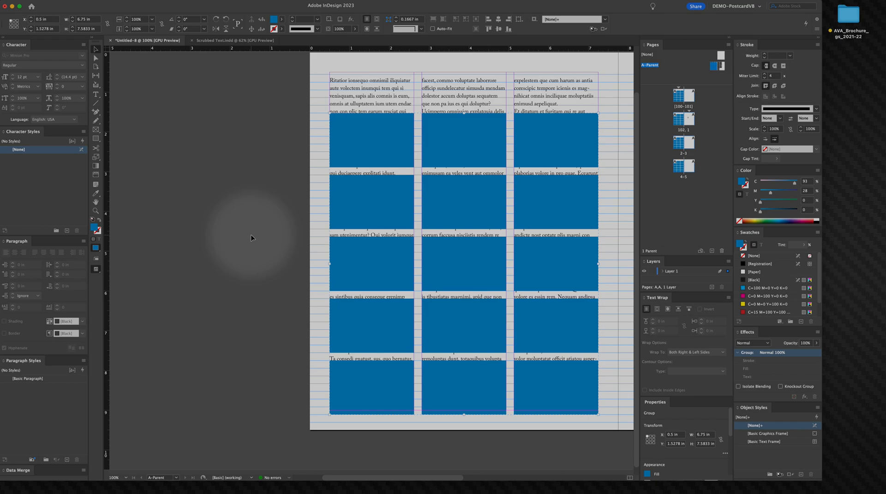
shift+click(360, 403)
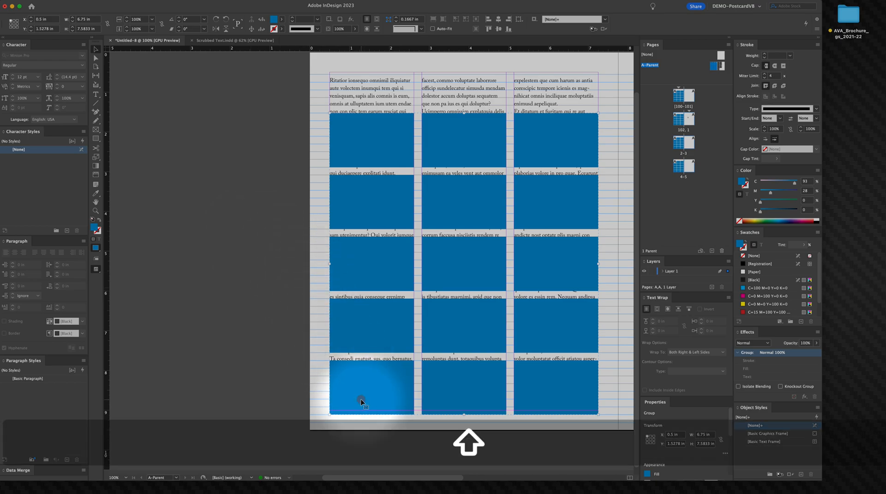
drag(360, 395, 361, 395)
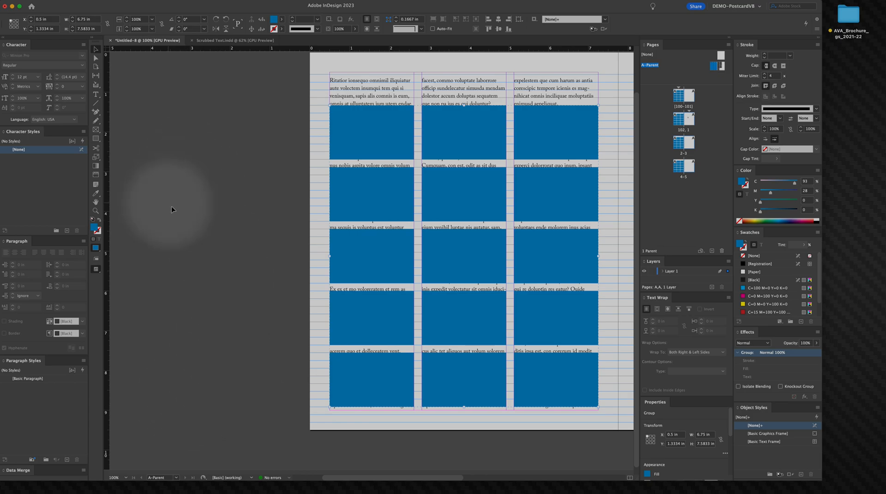
click(272, 417)
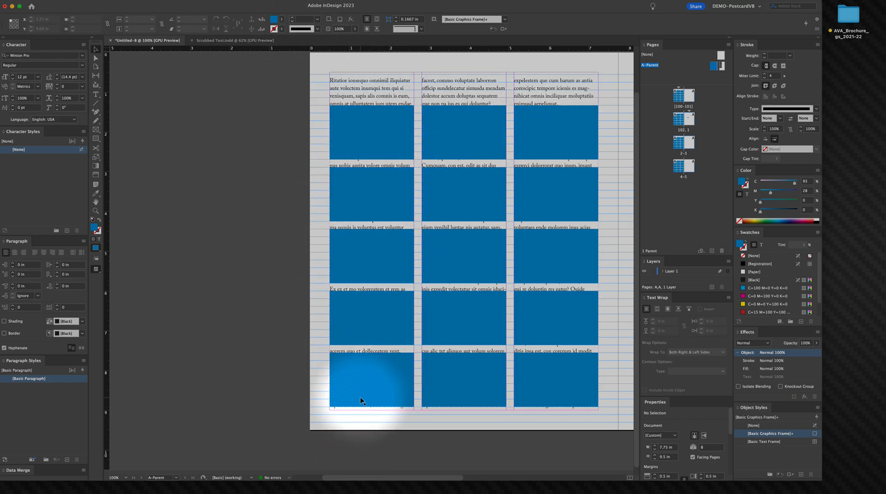
Step: Draw a rectangle about 0.46 × 1.3334 in from the page top down to the placeholder group
click(417, 230)
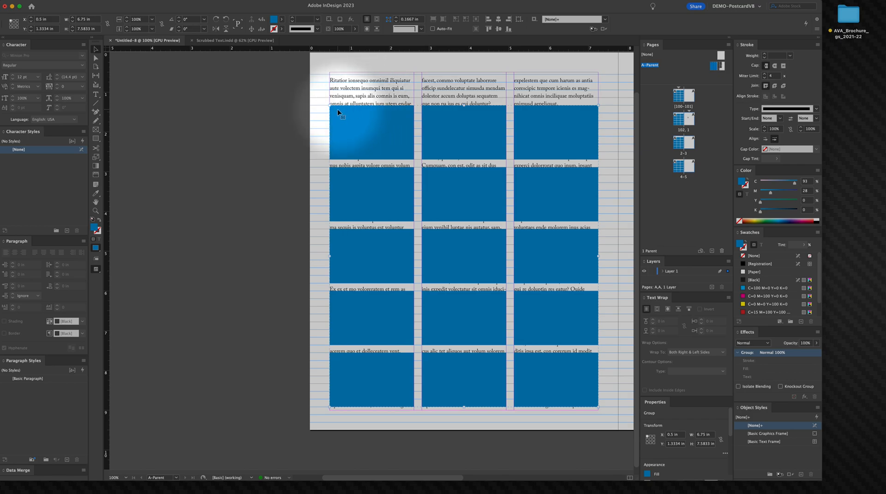
key(m)
key(space)
right_click(320, 93)
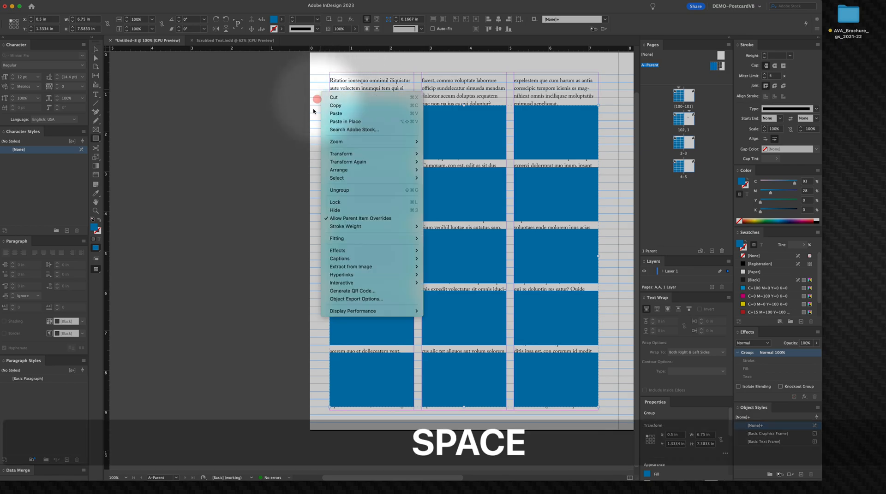
click(306, 130)
drag(312, 108, 288, 161)
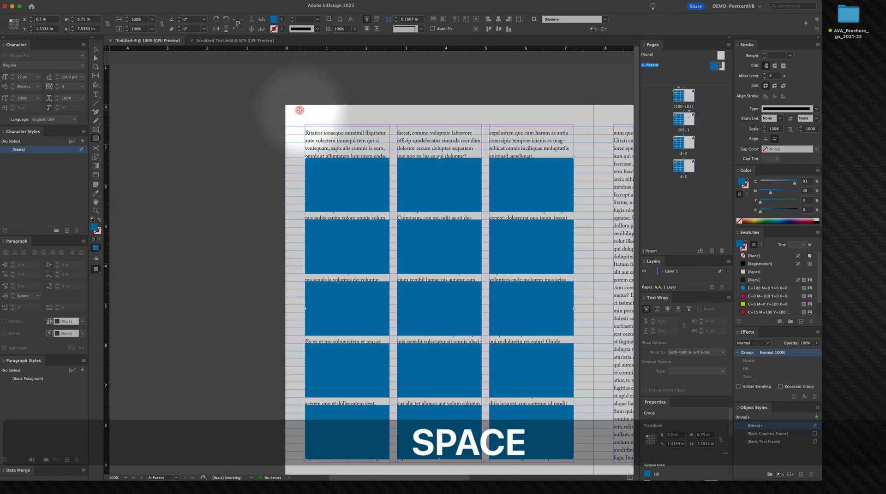
drag(298, 107, 316, 158)
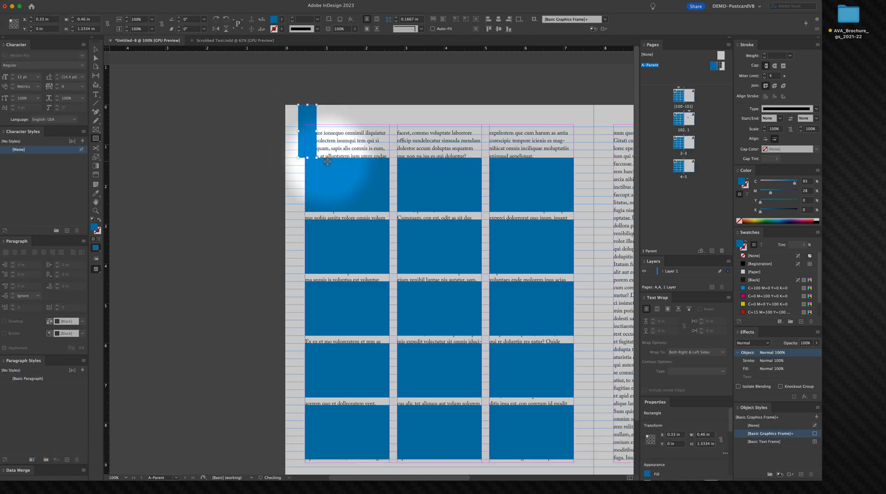
Step: Set the document's top margin to 1.3334 in in Document Setup
click(96, 50)
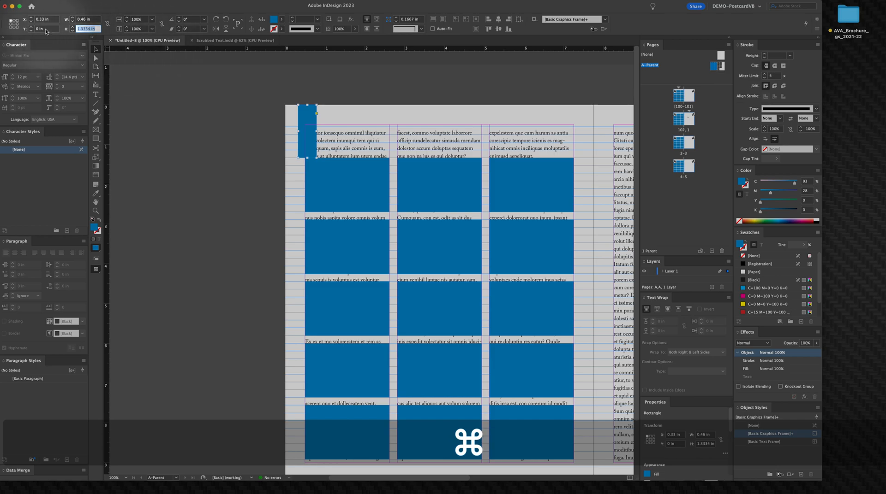
click(50, 1)
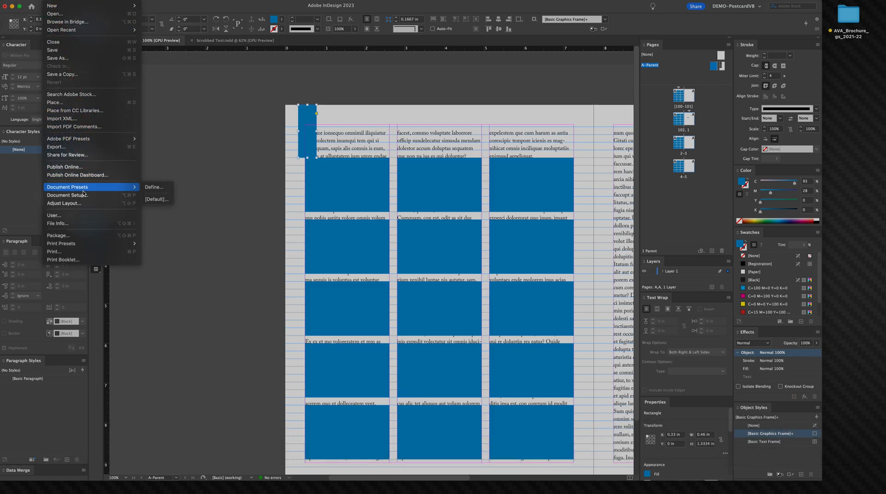
click(83, 195)
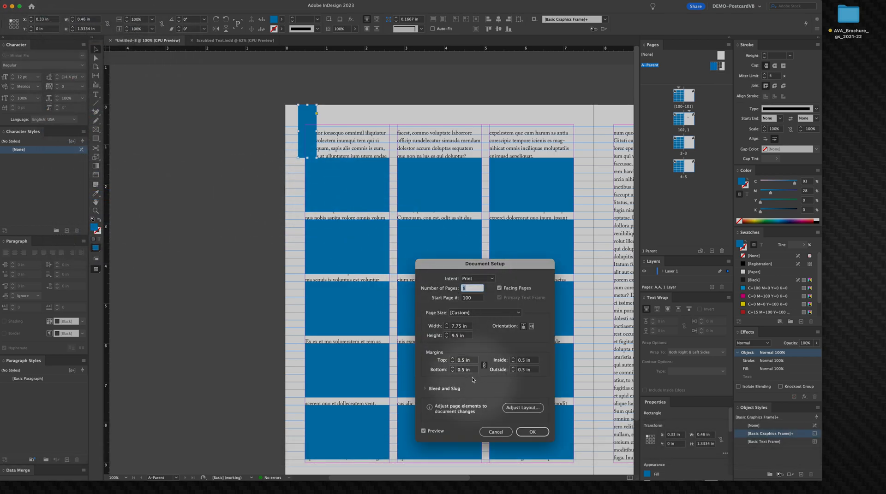
click(476, 361)
text(1.3334 in)
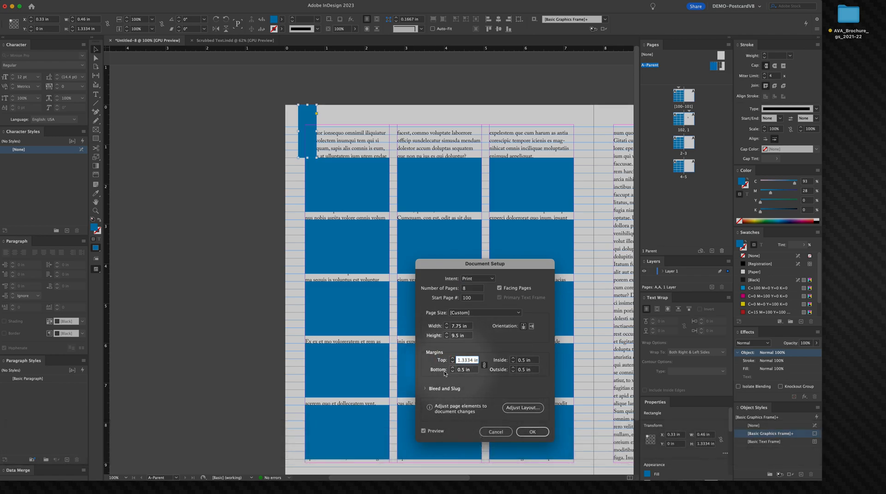
click(528, 433)
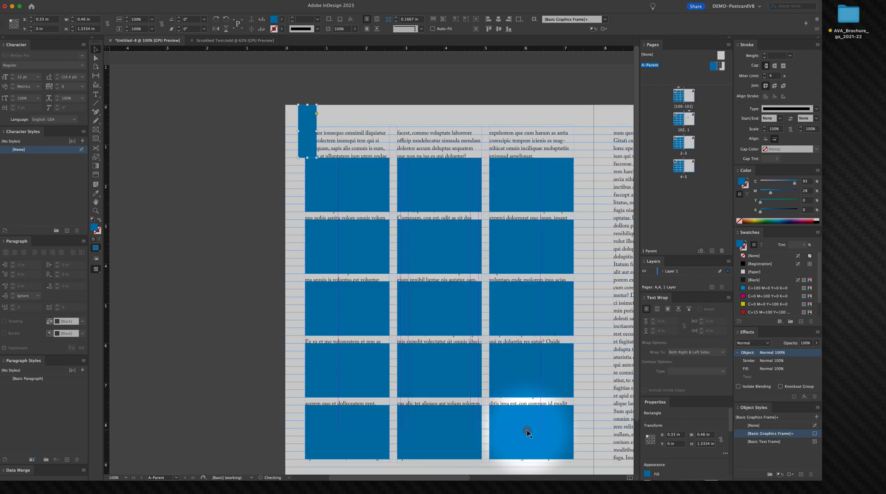
Step: Undo an accidental move of the placeholder group and the change before it
click(230, 154)
key(space)
drag(376, 166, 326, 116)
drag(467, 111, 458, 142)
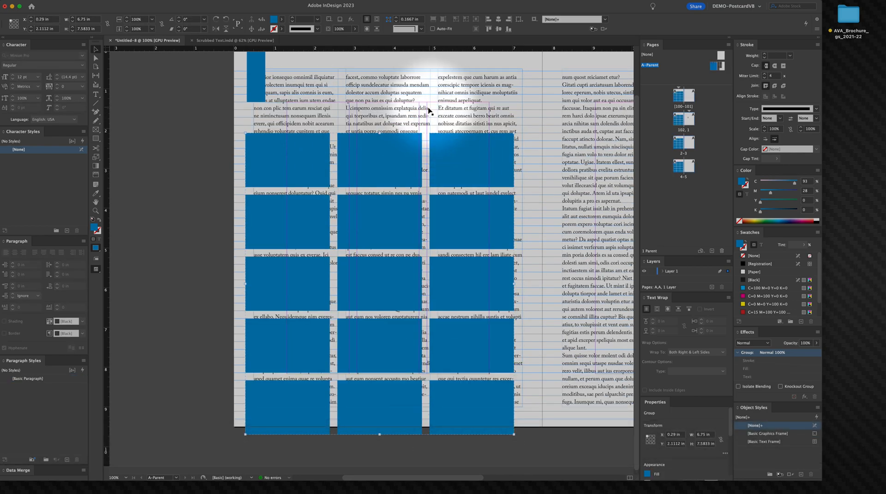
key(super+z)
click(217, 123)
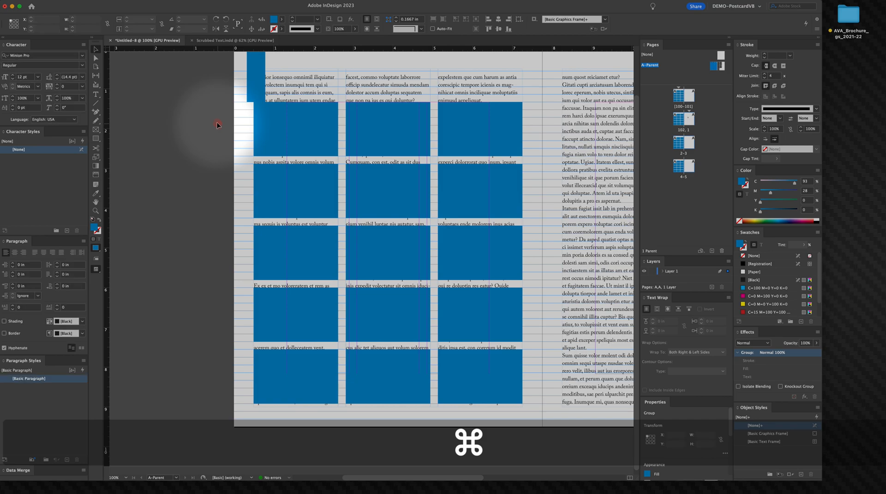
key(super+z)
Step: Unlink the margins and set the document's top margin to 1.3334 in in Document Setup
click(35, 1)
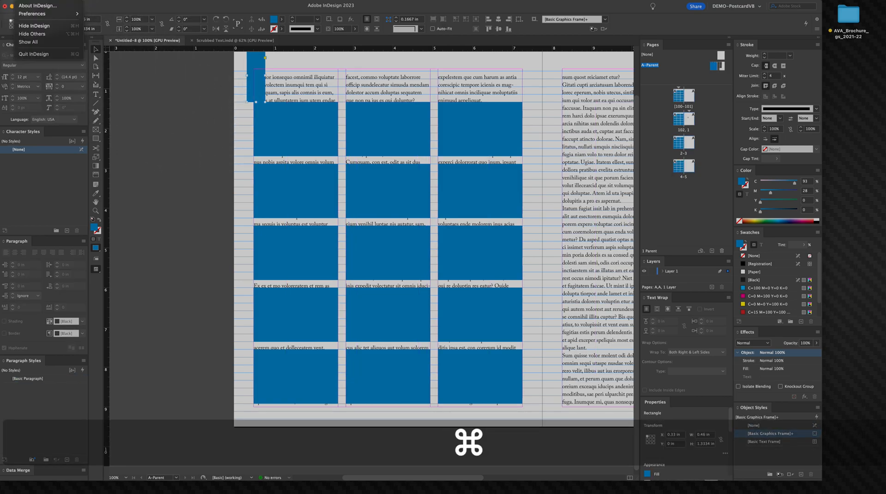
mouse_move(50, 0)
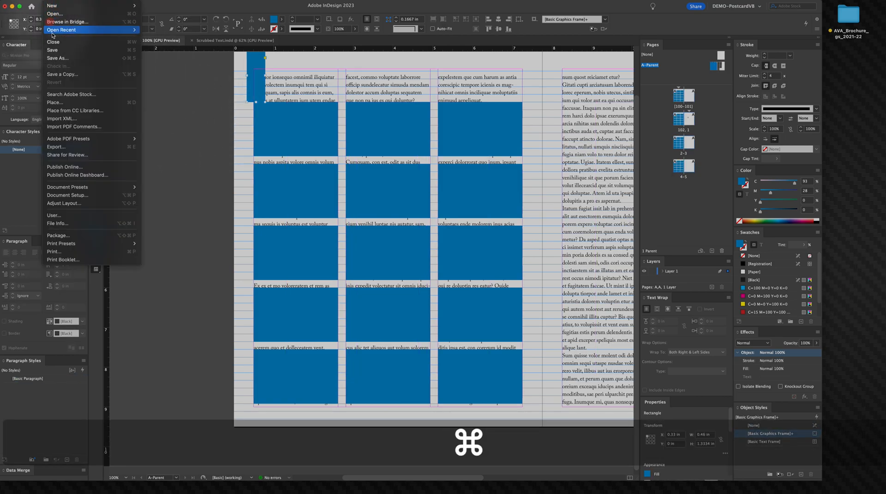
click(72, 196)
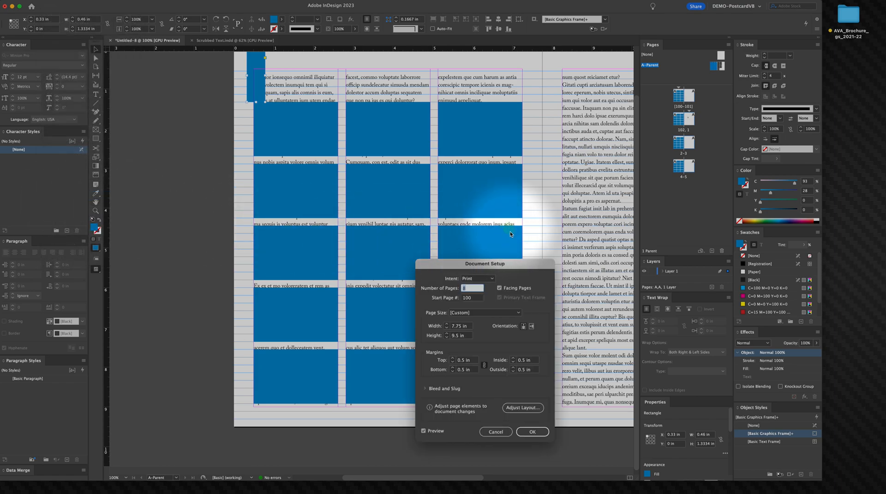
click(483, 367)
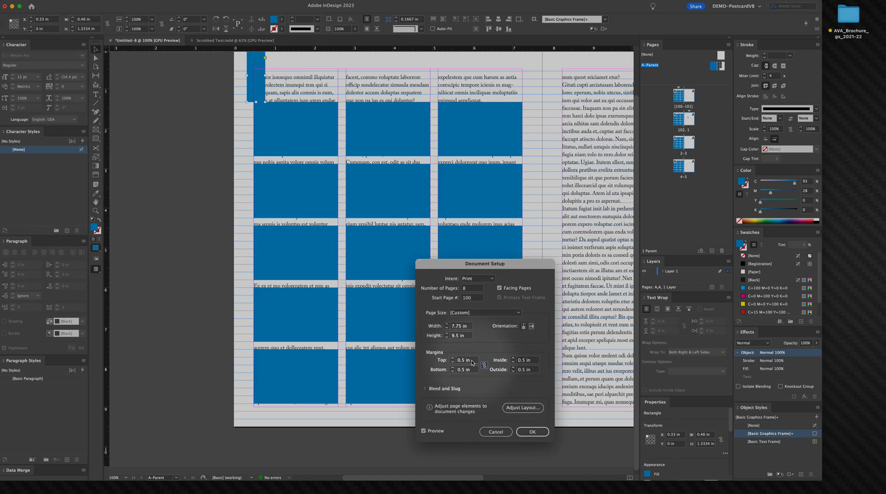
click(474, 362)
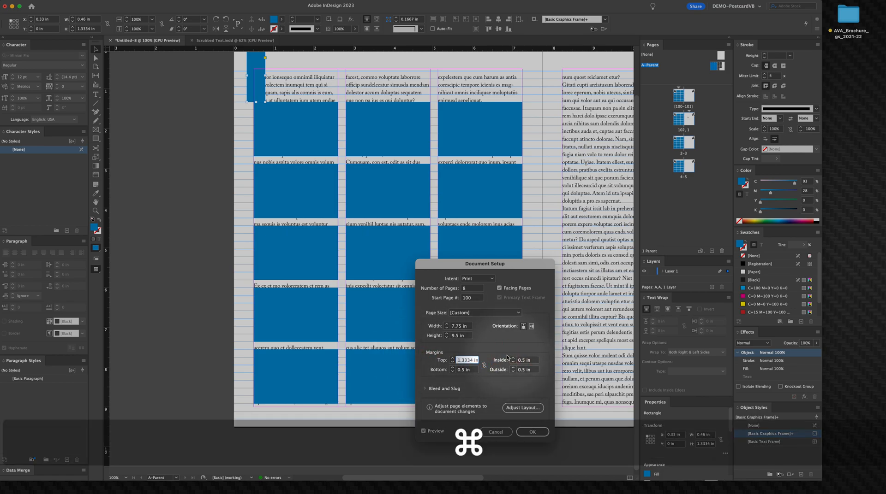
click(531, 432)
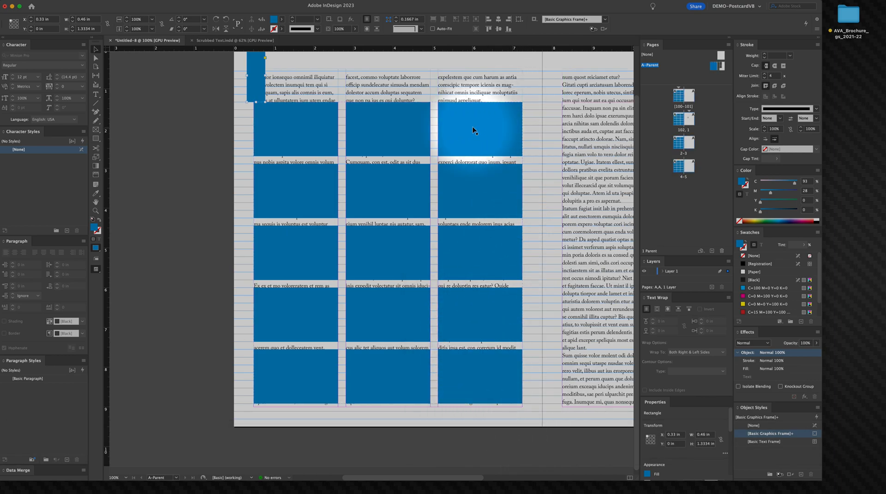
click(543, 129)
drag(506, 132, 508, 160)
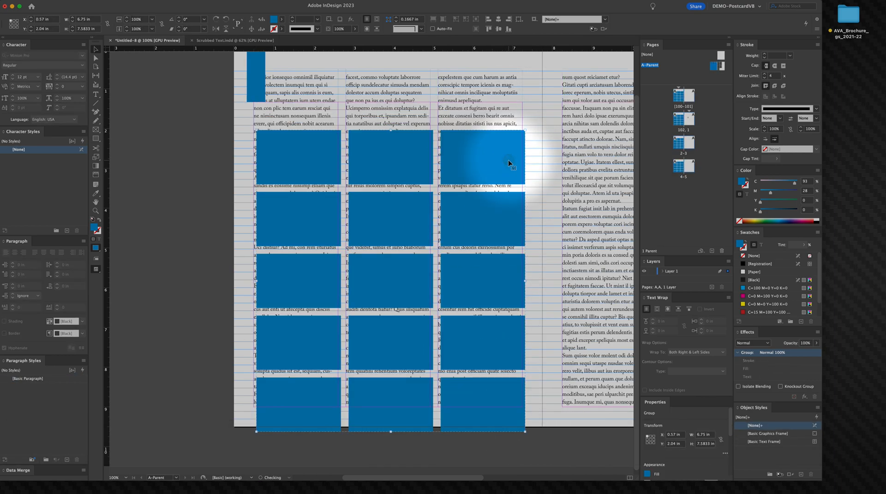
key(cmd+z)
Step: Delete the small measuring rectangle at the page's top-left corner
click(249, 97)
key(BackSpace)
Step: Draw a rectangle about 0.78 × 0.5833 in from the bottom of the placeholder grid down to the page's bottom edge
key(m)
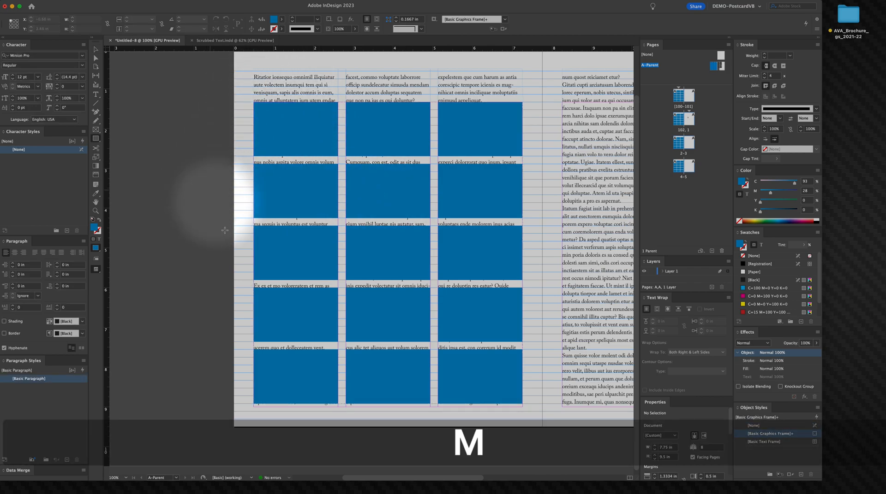
key(space)
drag(242, 367, 258, 315)
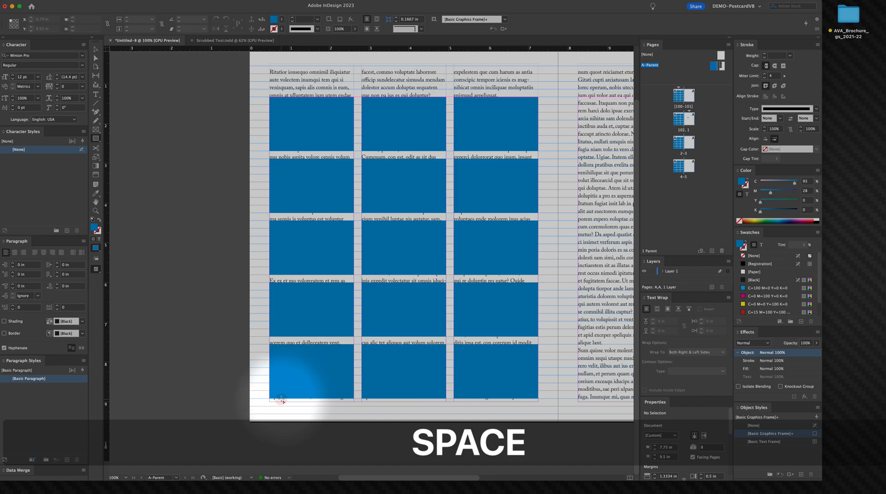
drag(281, 399, 312, 422)
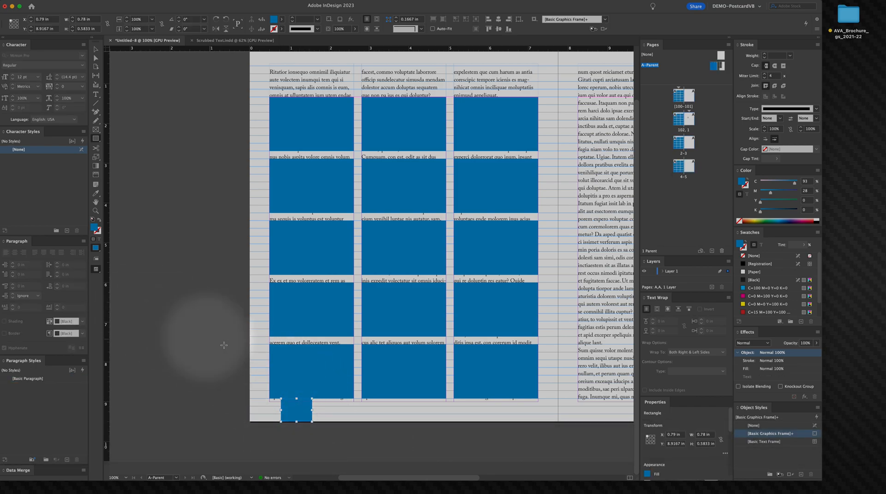
key(super+space)
drag(285, 409, 394, 443)
key(space)
drag(373, 389, 376, 294)
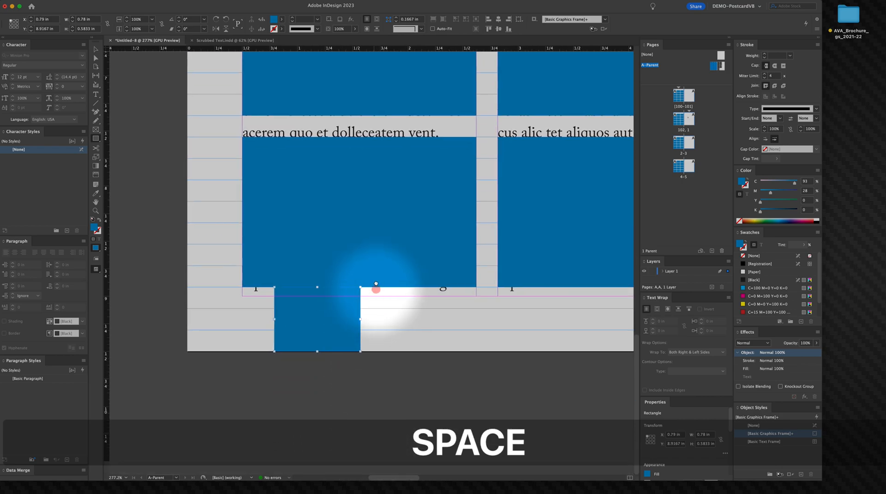
click(318, 352)
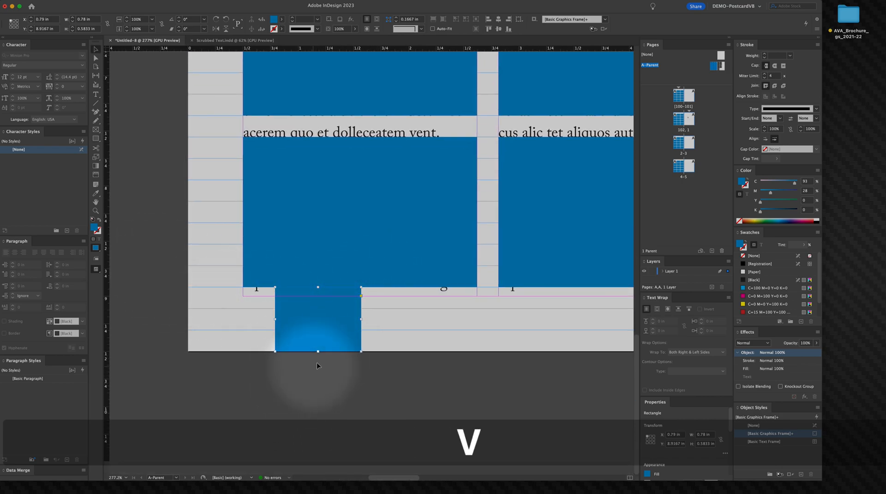
drag(318, 346, 318, 287)
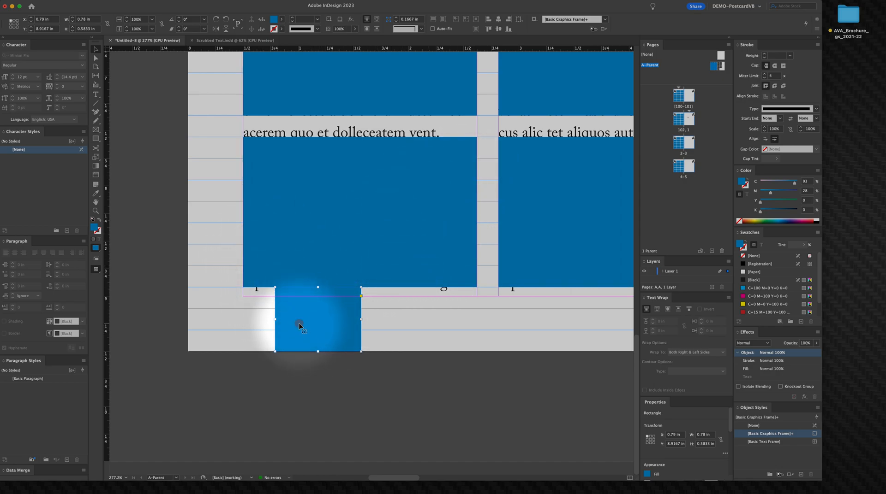
click(385, 355)
right_click(346, 333)
click(314, 328)
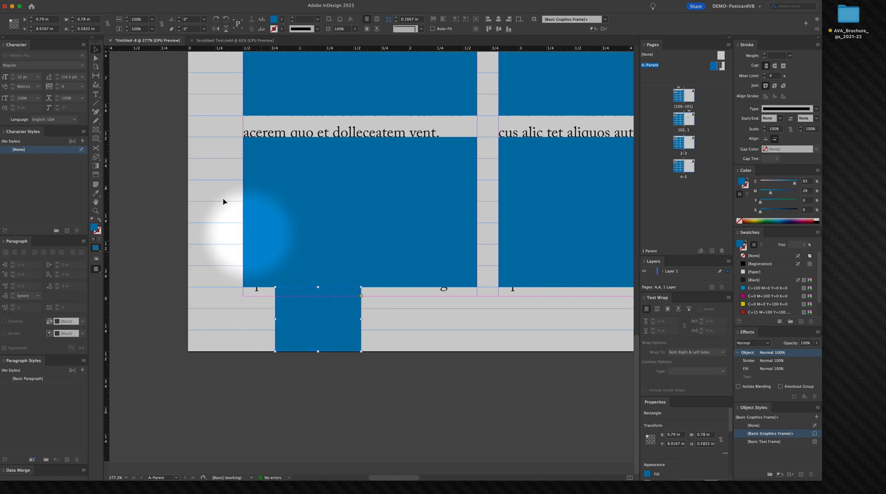
Step: Copy the rectangle's height and set the document's bottom margin to 0.5833 in in Document Setup
click(92, 29)
key(super+c)
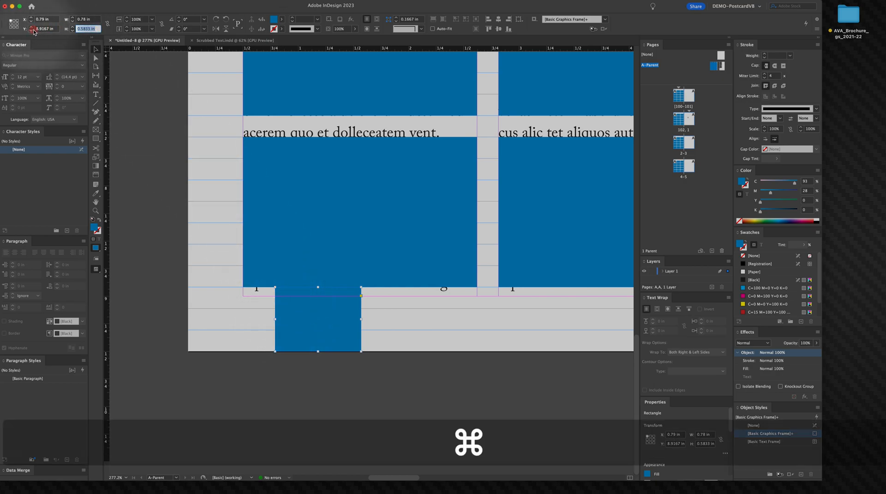
click(51, 1)
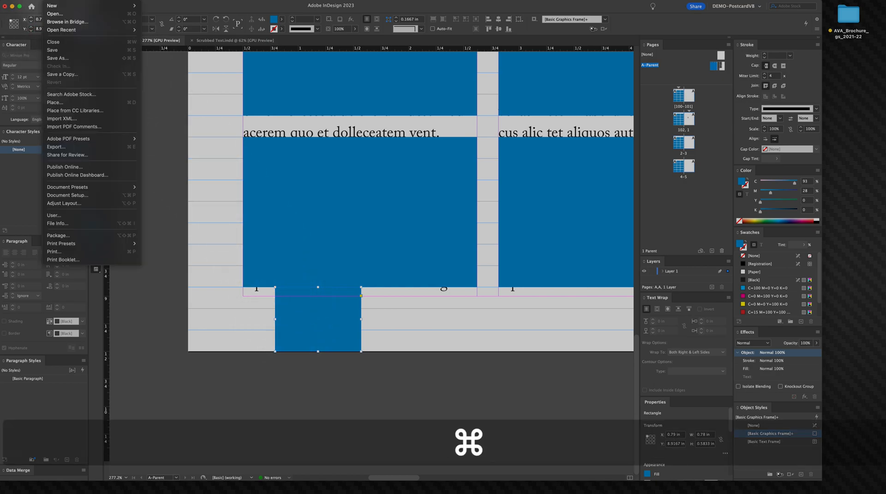
click(111, 200)
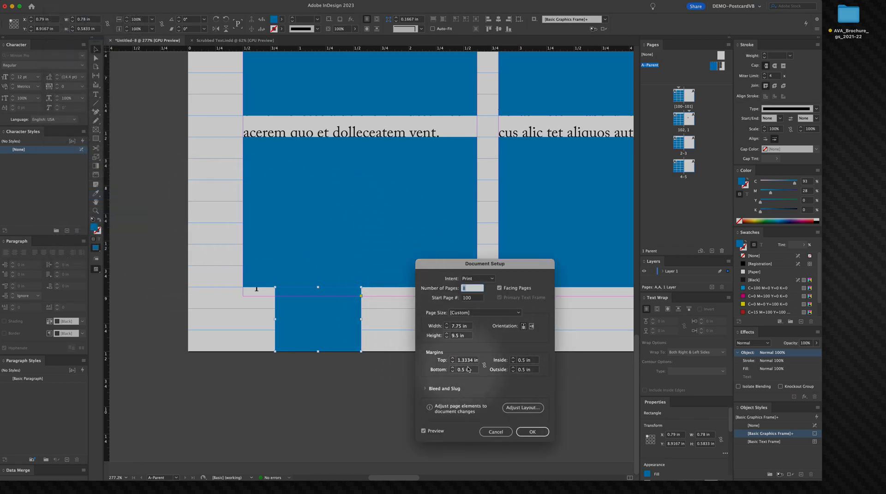
triple_click(475, 370)
key(super+v)
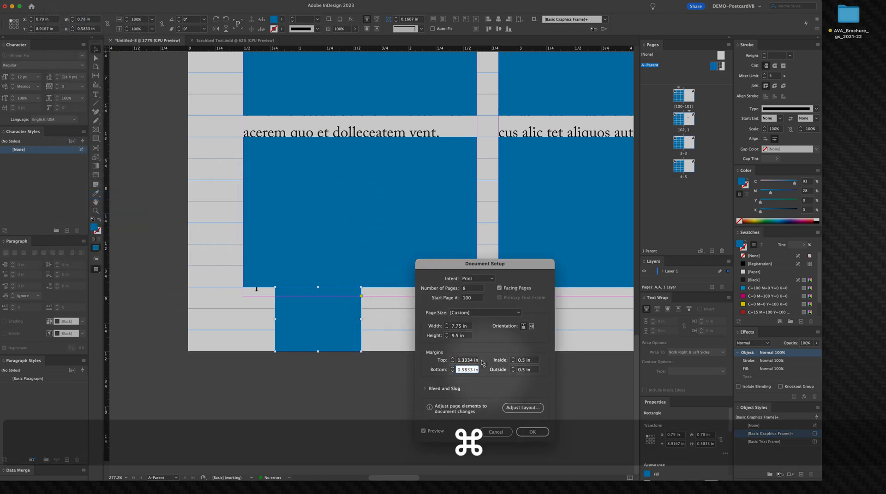
click(532, 431)
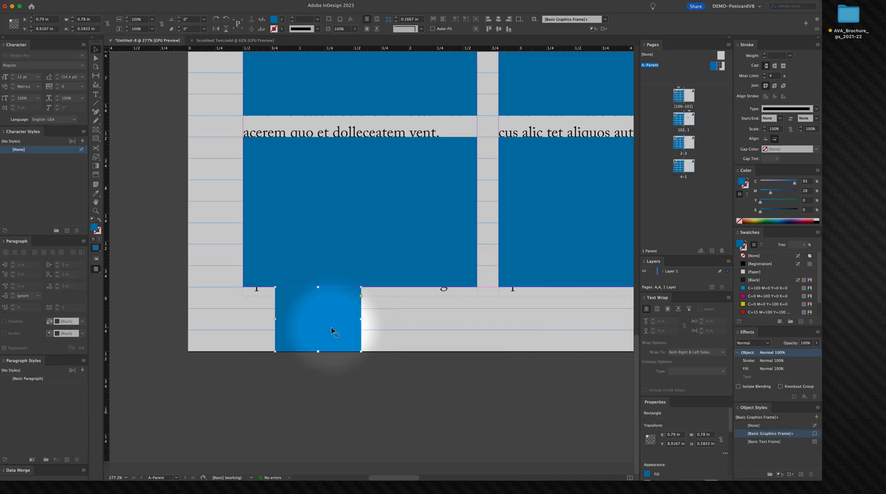
Step: Delete the measuring rectangle at the page bottom
key(BackSpace)
key(super+0)
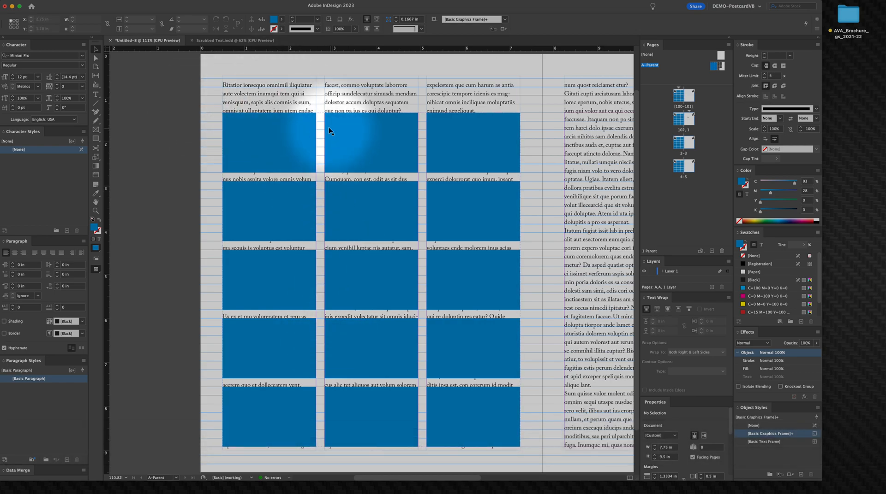
Step: Draw a rectangle about 0.84 × 1.3334 in from the page top down to the placeholder grid and copy its height
click(245, 140)
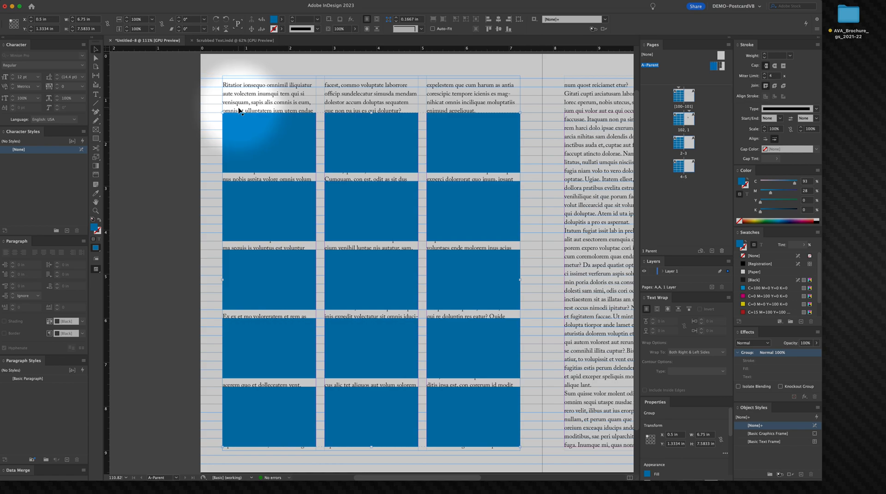
key(m)
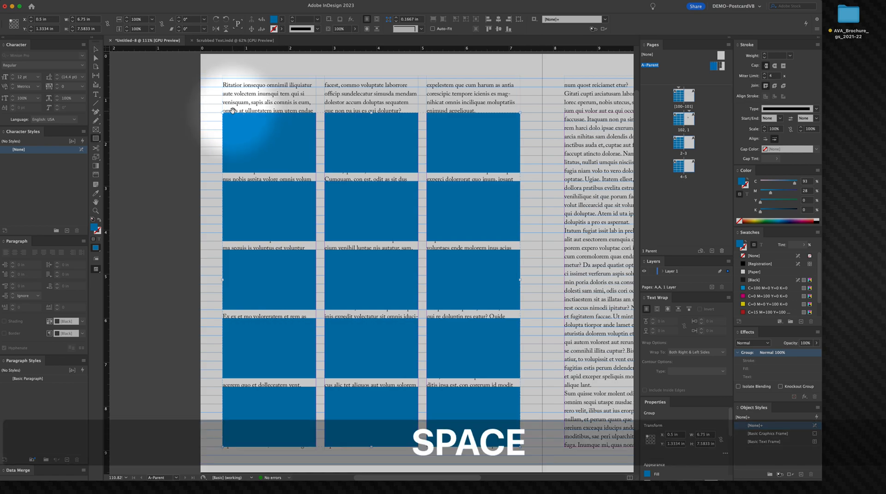
scroll(232, 115, up, 1)
key(b)
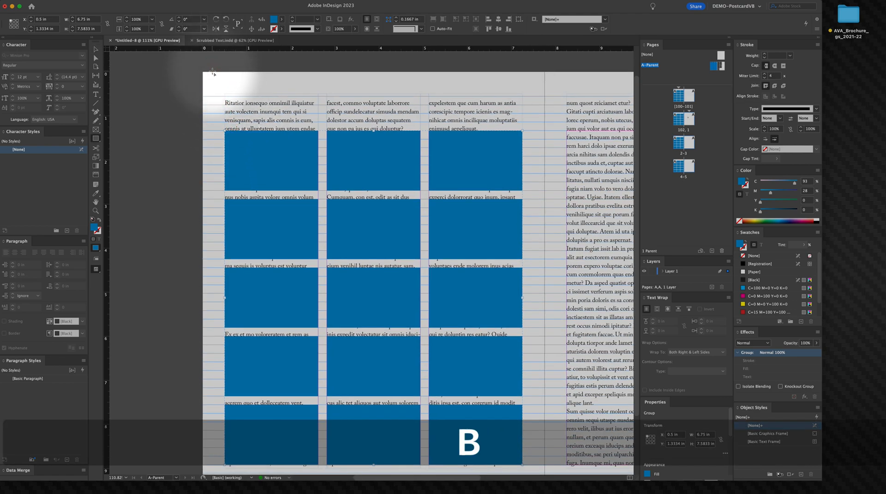
drag(213, 74, 249, 131)
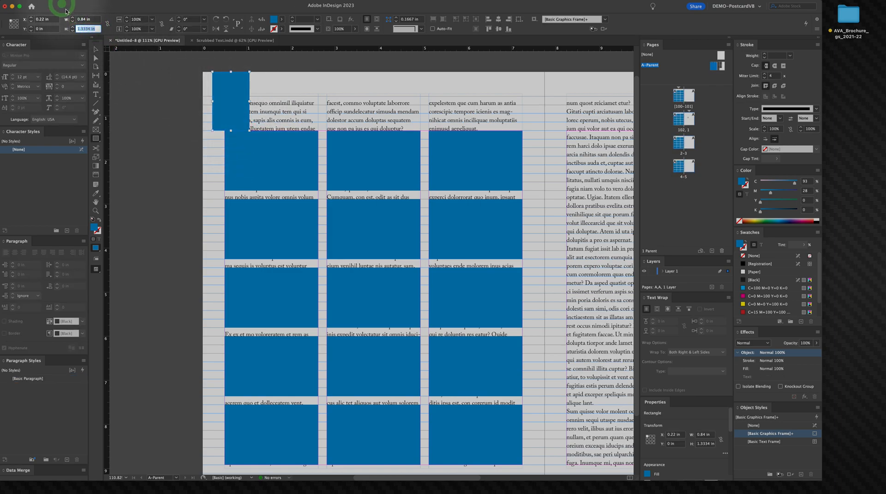
key(super+c)
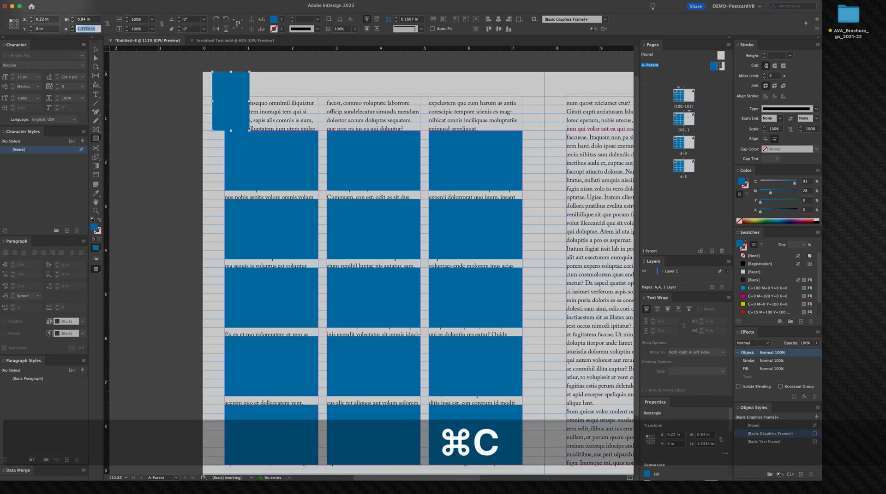
Step: Set the baseline grid start to 1.3334 in in the Grids preferences
click(28, 1)
mouse_move(42, 14)
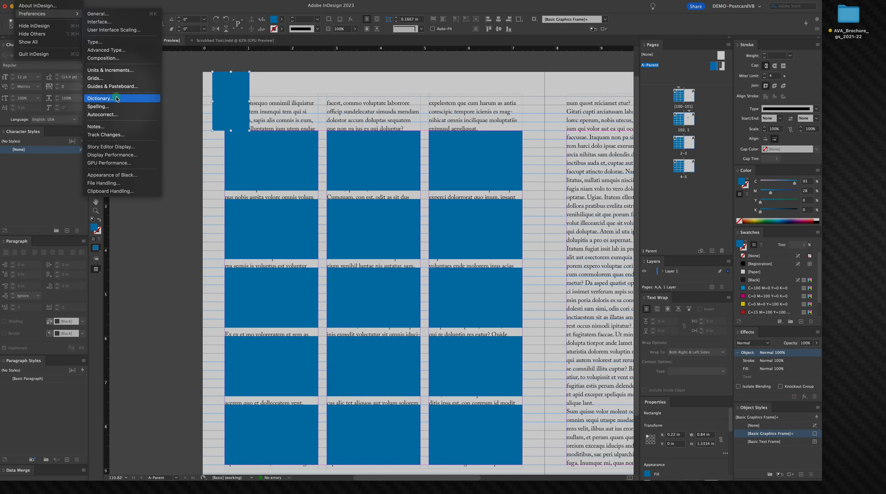
click(114, 82)
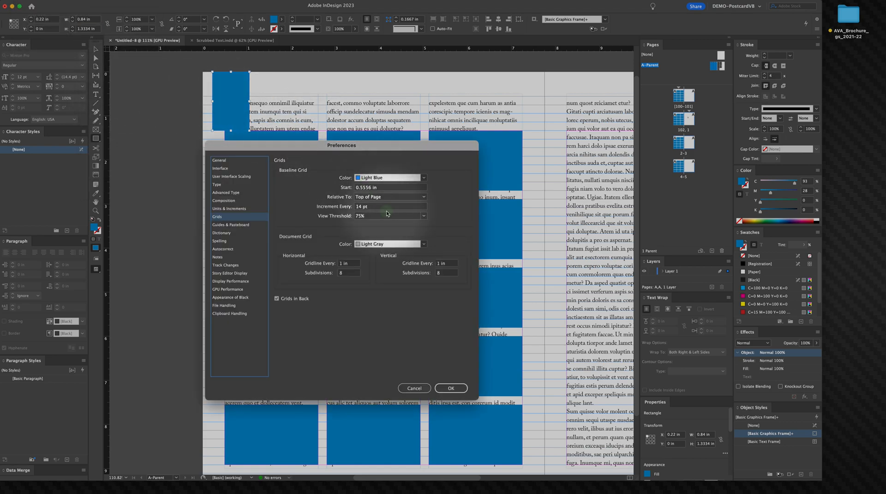
click(335, 189)
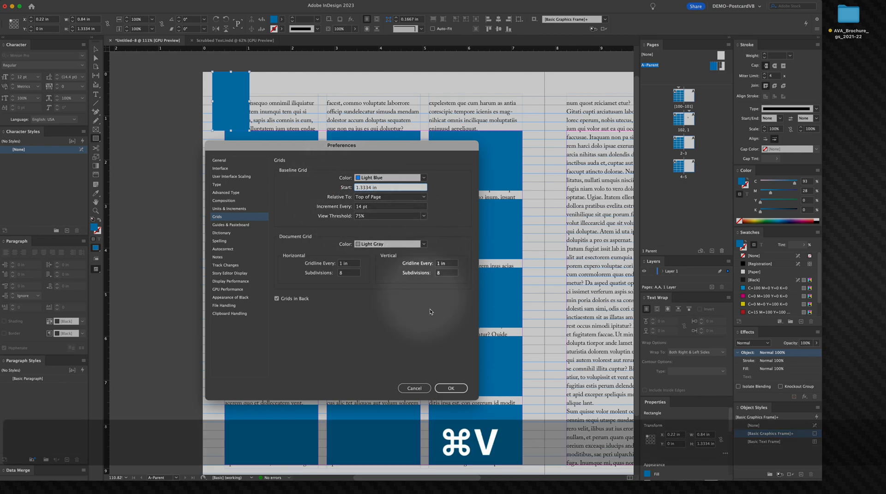
click(448, 385)
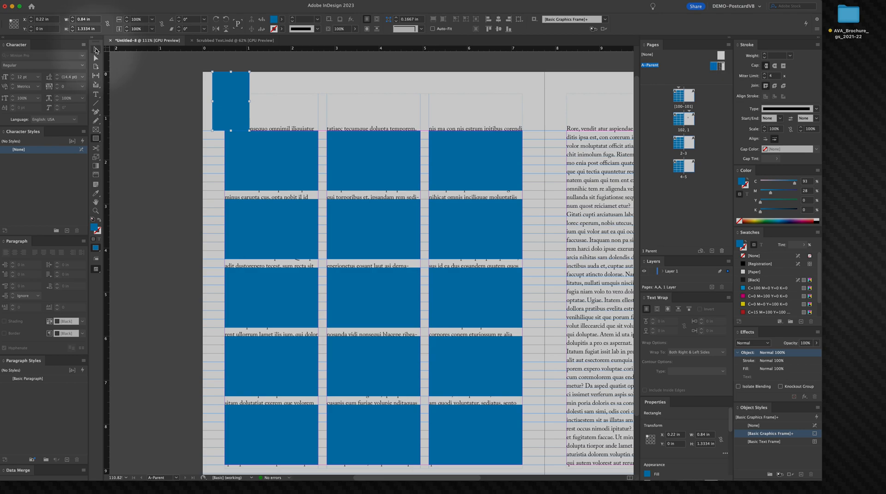
click(142, 133)
drag(231, 222, 267, 158)
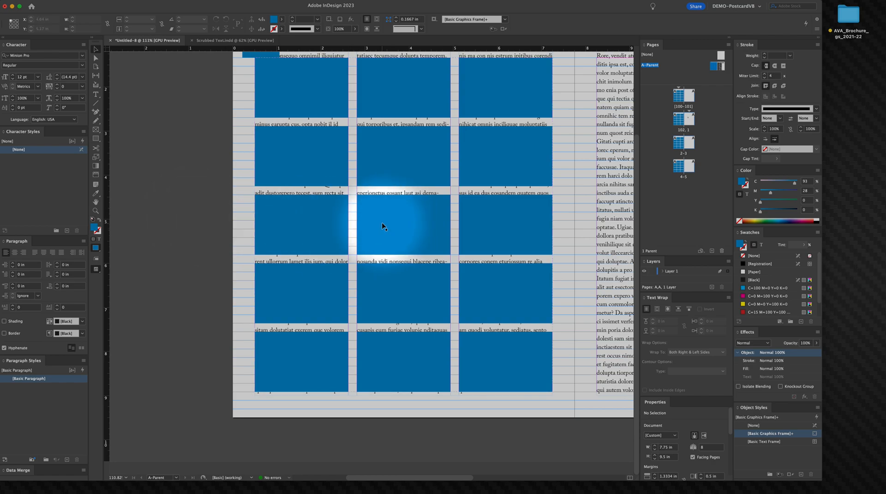
drag(309, 232, 330, 233)
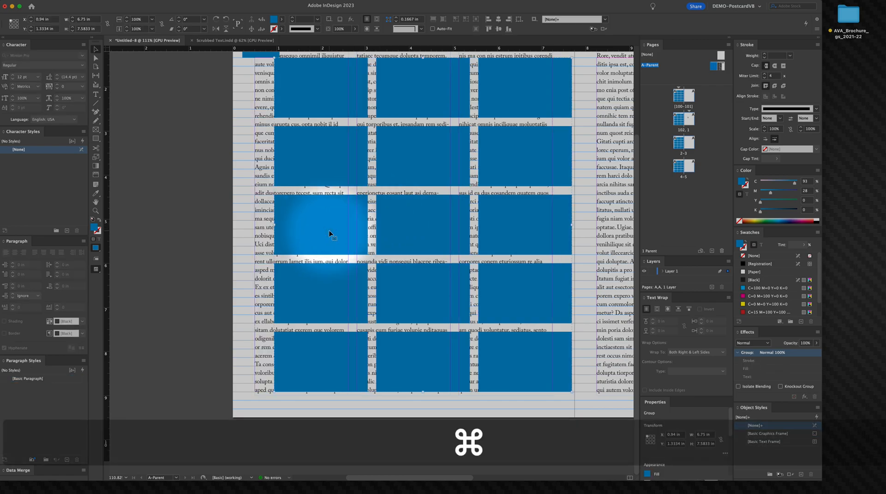
key(super+z)
Step: Delete the measuring rectangle at the page's top-left corner
key(space)
drag(248, 152, 243, 187)
click(255, 79)
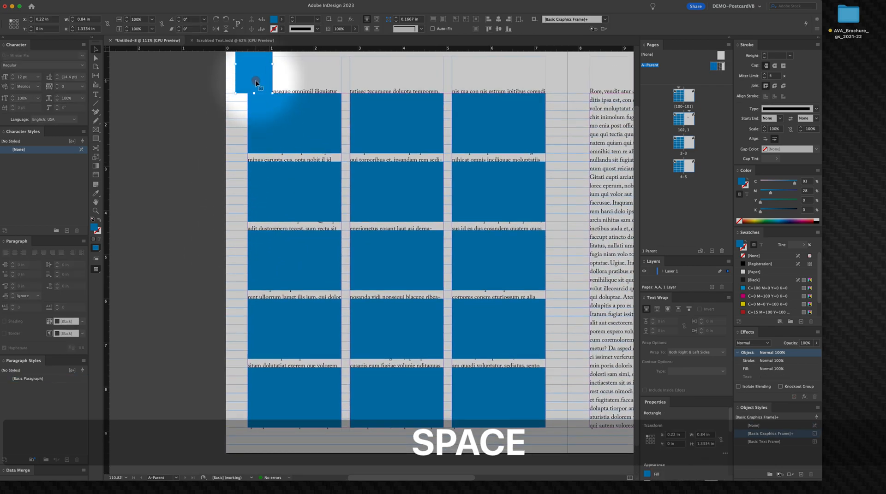
key(BackSpace)
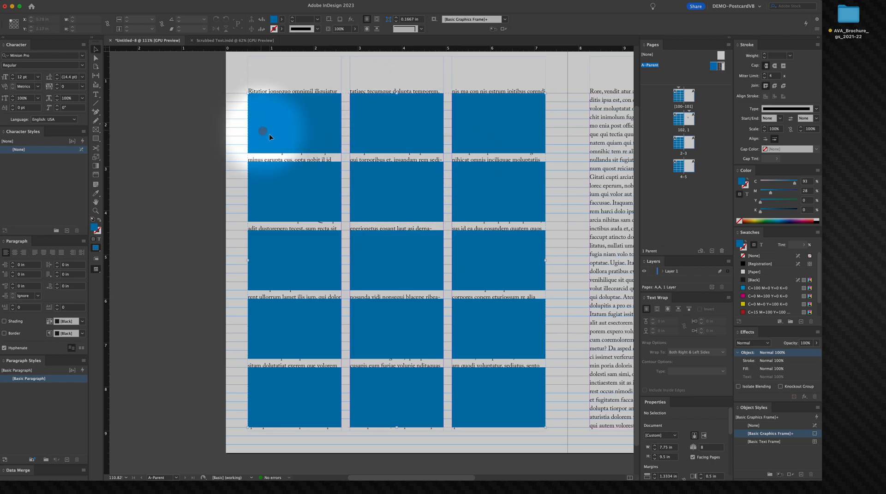
drag(265, 132, 596, 311)
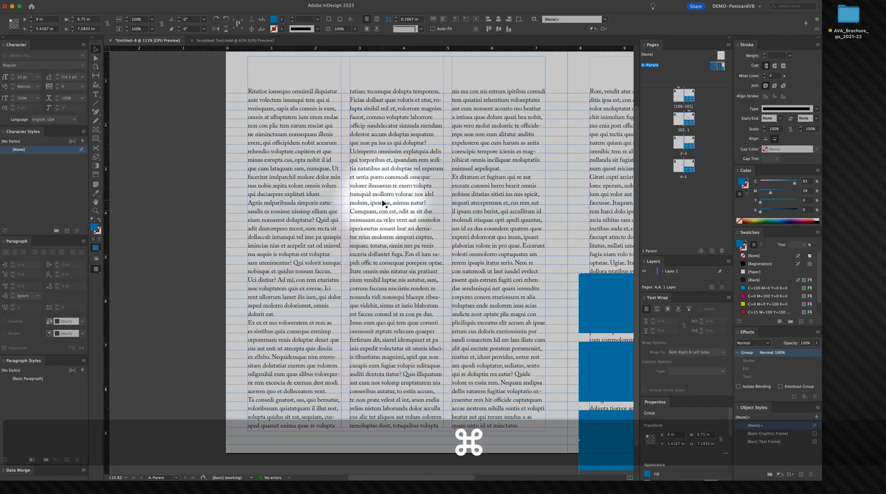
key(super+z)
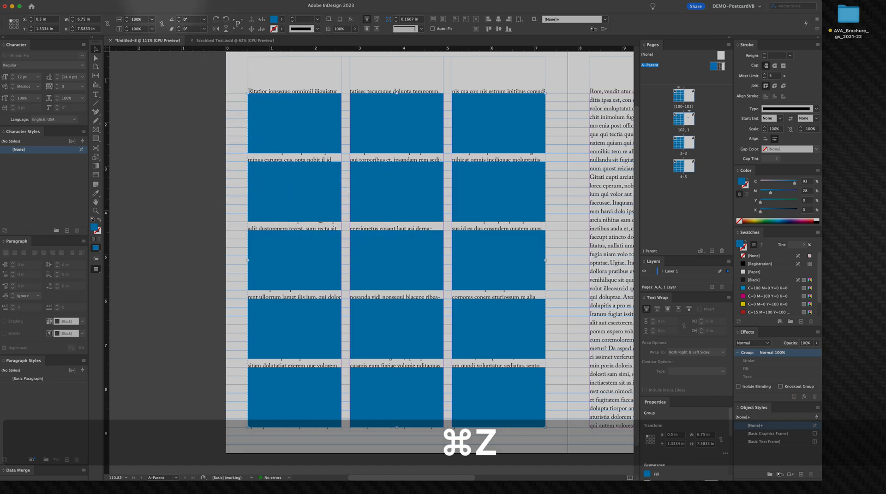
Step: Hide the baseline grid
click(161, 1)
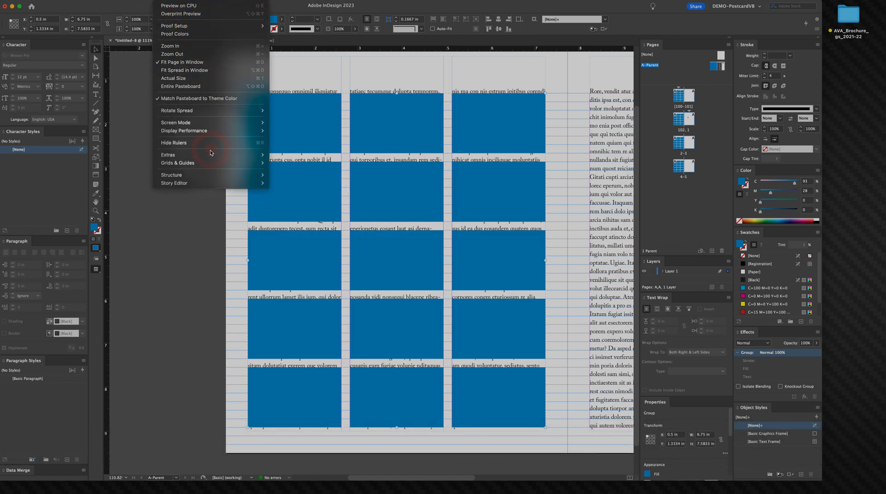
mouse_move(208, 161)
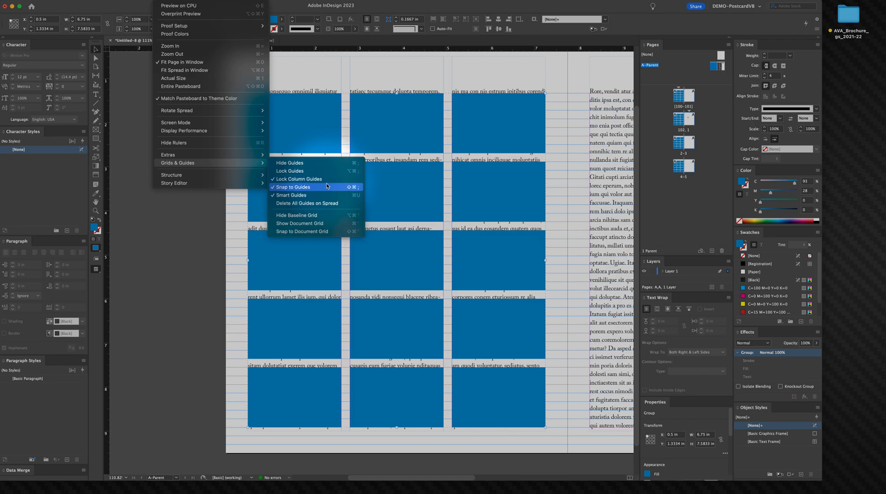
click(316, 216)
right_click(316, 215)
right_click(187, 200)
click(191, 202)
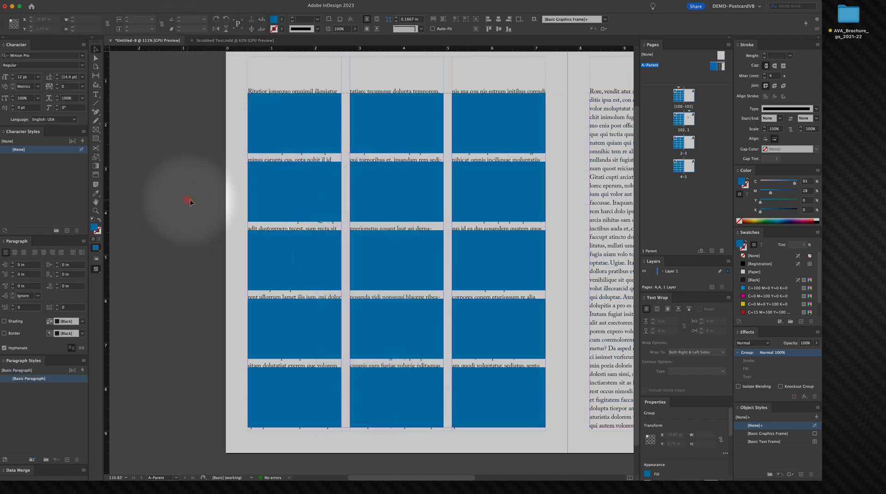
Step: Zoom out to the spread and drag a horizontal ruler guide onto the right page at about 0.89 in
key(alt+super+space)
click(335, 210)
drag(257, 174, 217, 166)
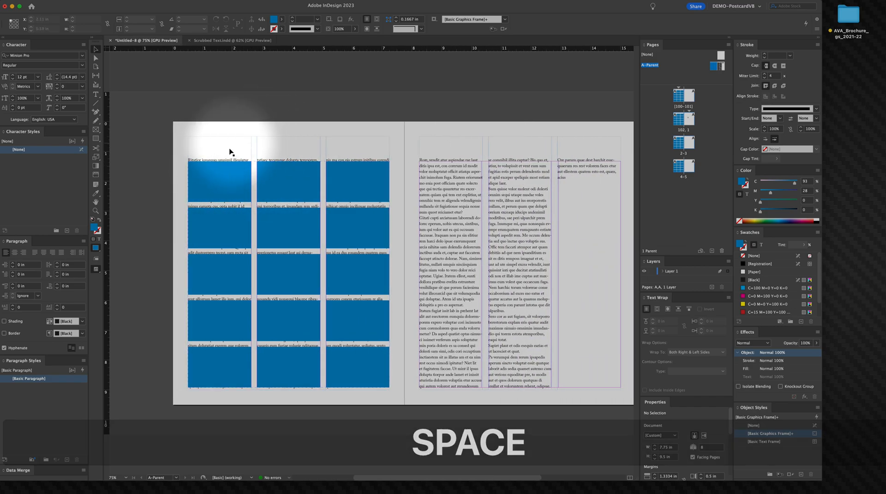
click(227, 194)
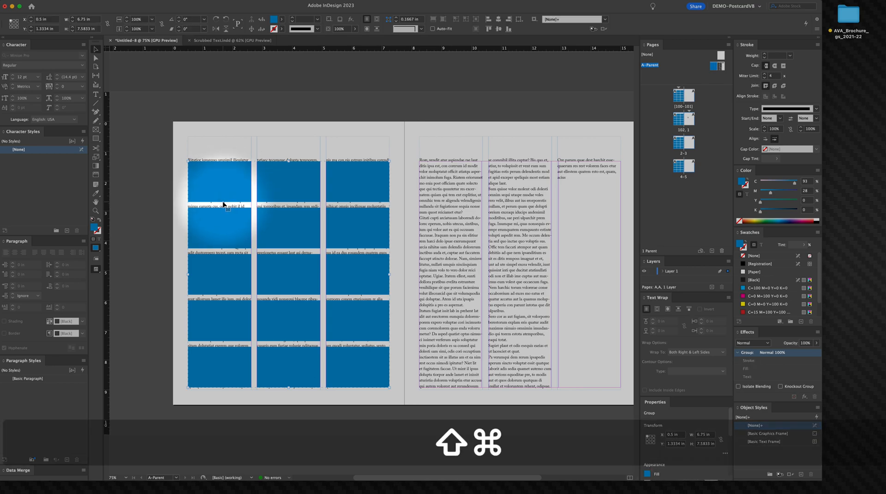
click(154, 112)
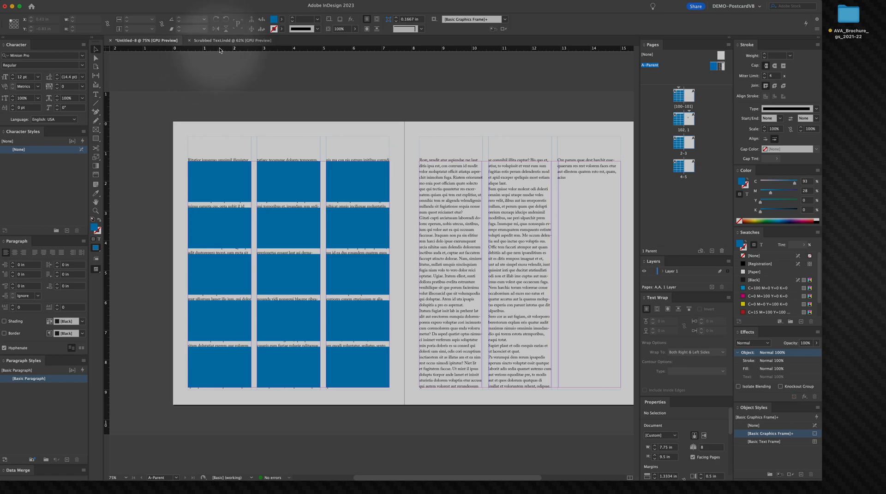
drag(231, 60, 320, 136)
drag(353, 49, 527, 148)
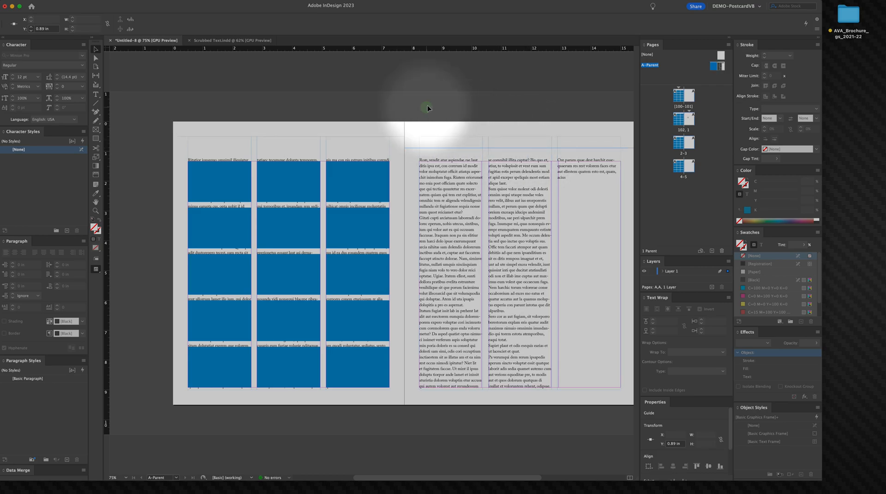
click(464, 134)
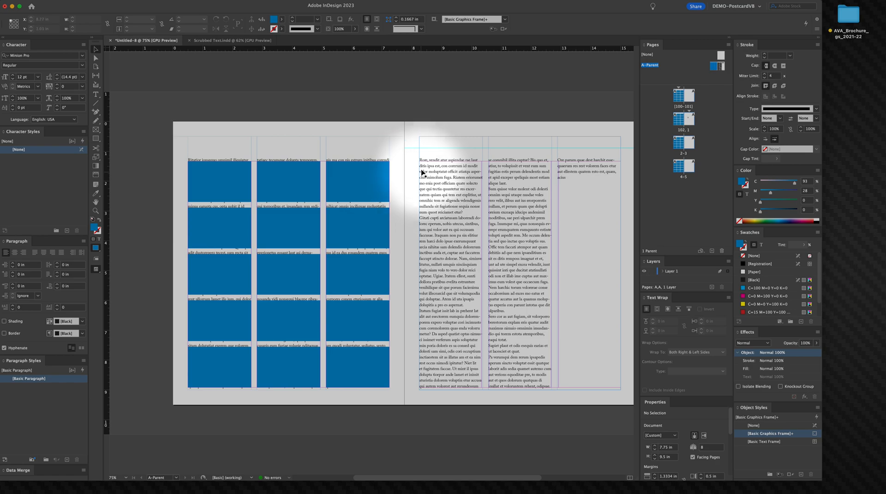
Step: Drag another horizontal ruler guide across the spread at about 1.07 in
right_click(387, 144)
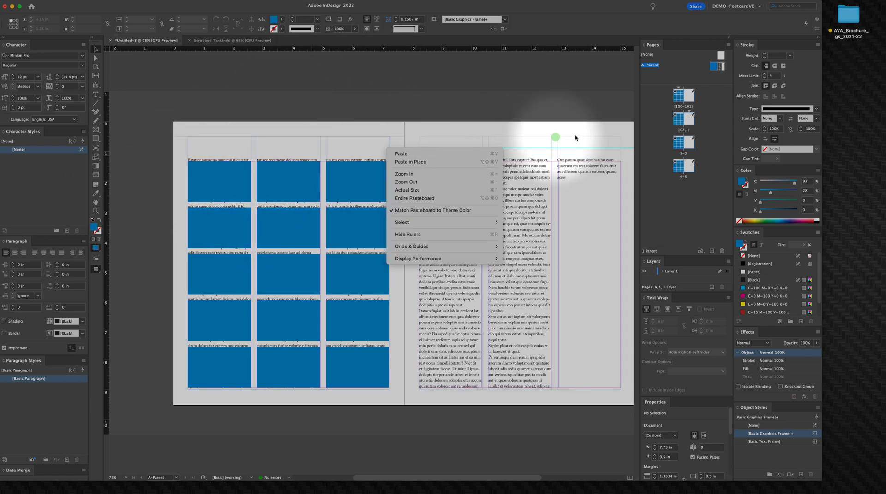
click(458, 101)
click(408, 111)
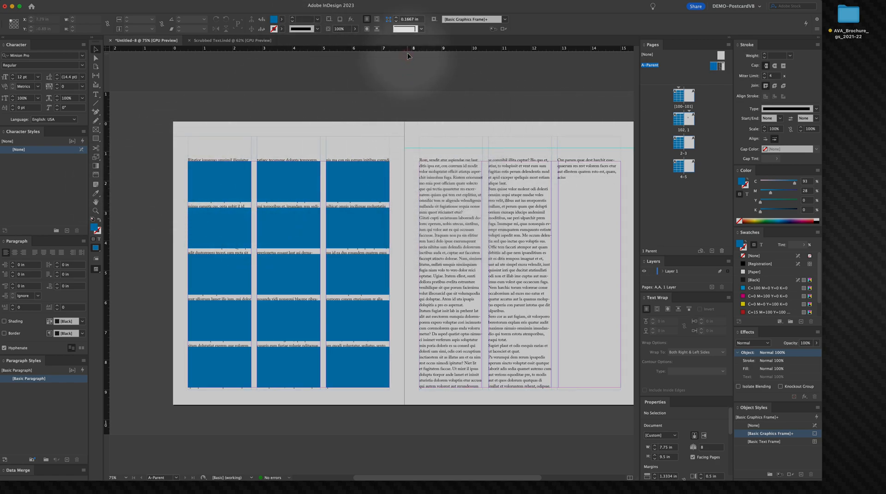
drag(408, 51, 148, 153)
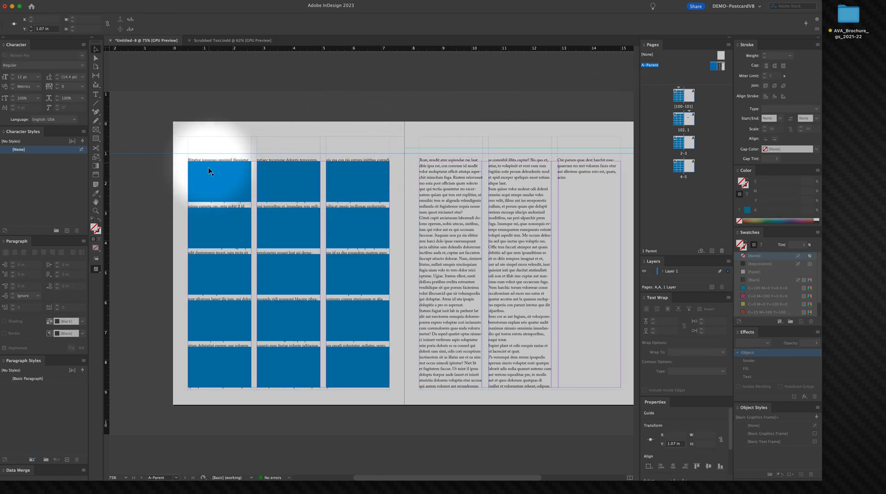
click(156, 151)
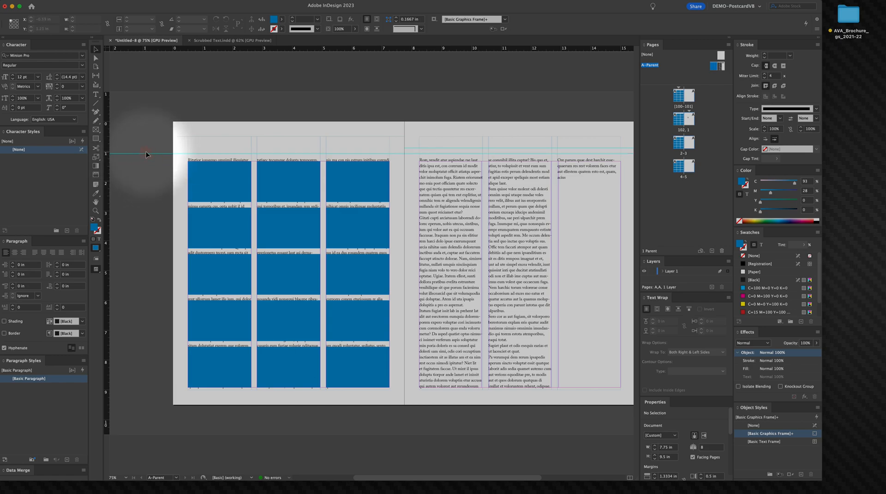
Step: Zoom in on the top-left placeholder and move the new guide onto its top edge
key(space)
drag(146, 153, 449, 272)
key(super+space)
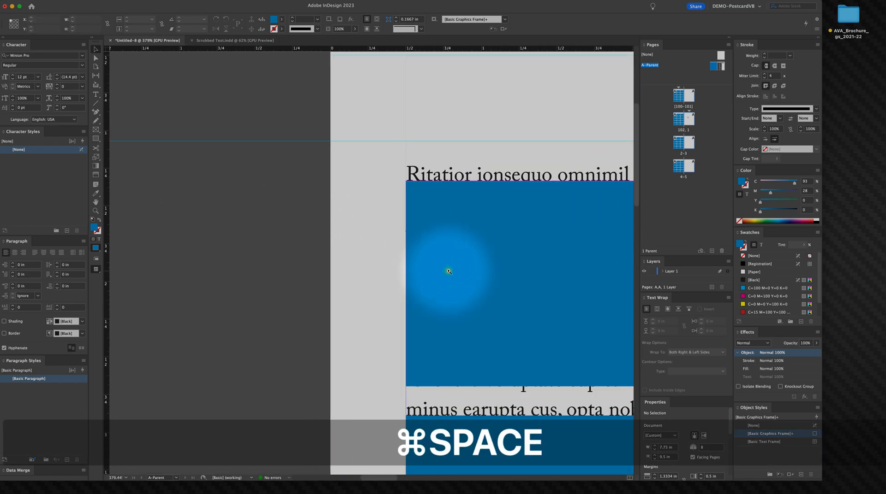
drag(365, 142, 378, 183)
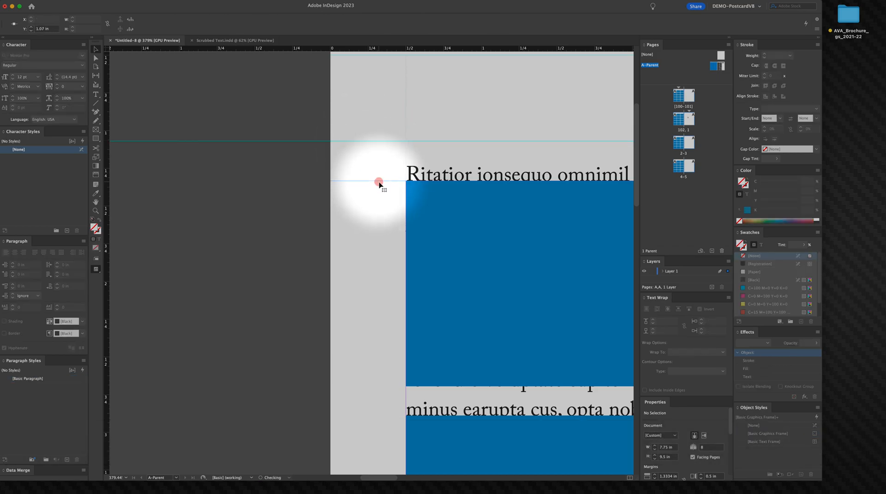
Step: Select the top-left placeholder to check its position against the guide
click(470, 224)
key(space)
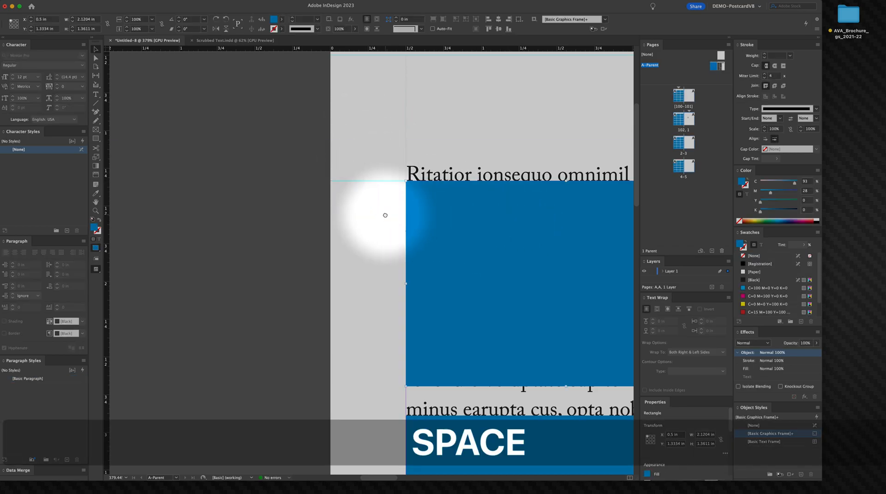
drag(385, 218, 300, 223)
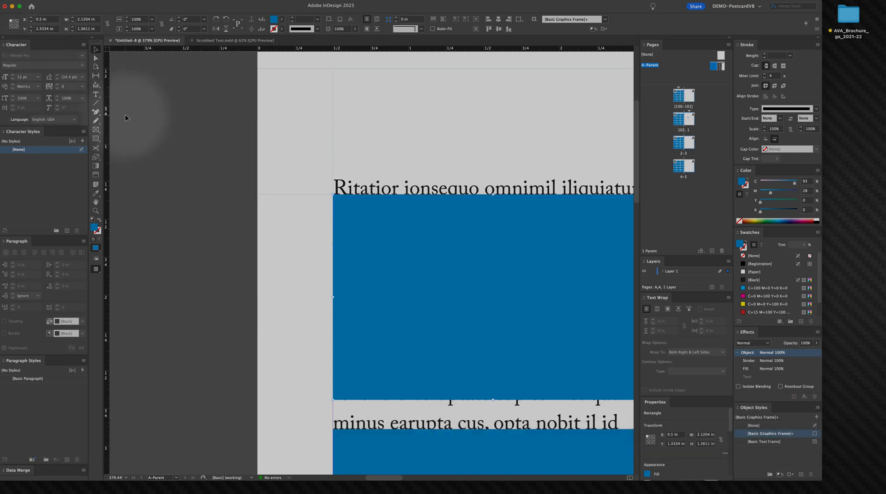
click(286, 167)
right_click(286, 167)
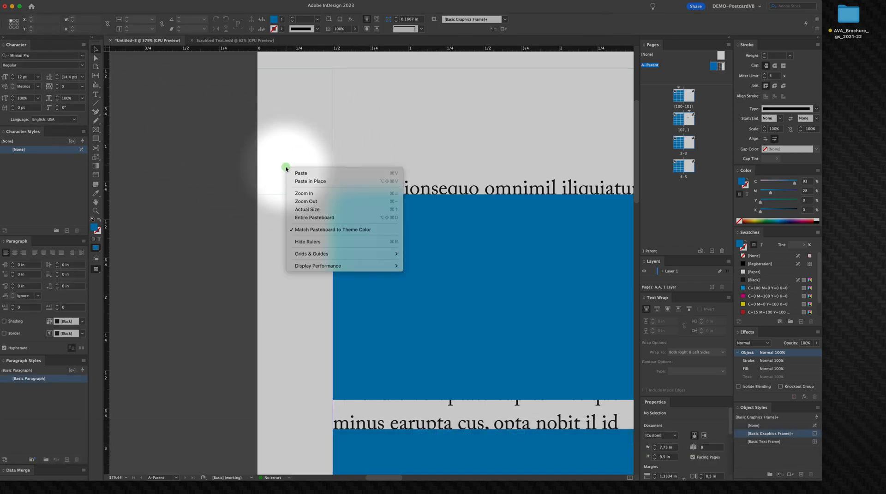
click(273, 170)
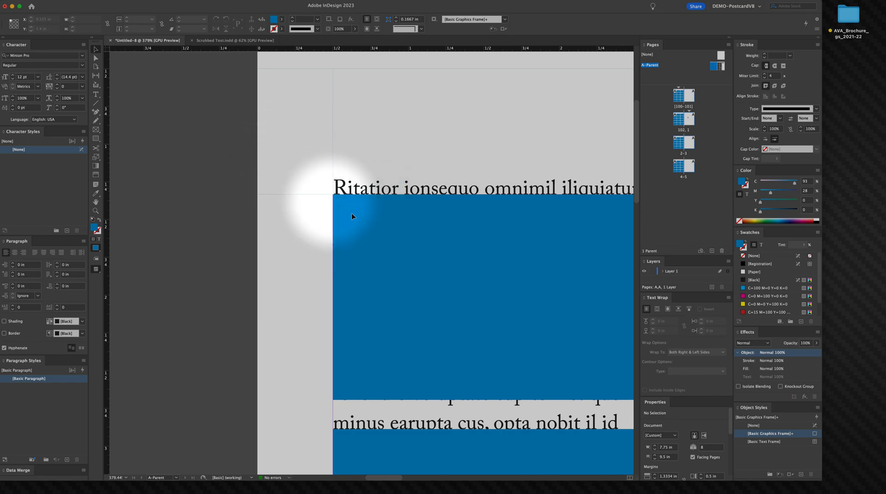
click(362, 220)
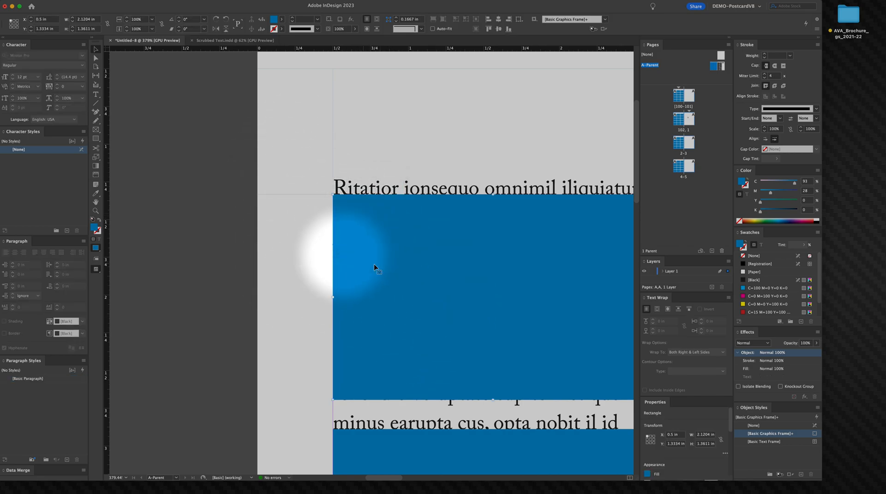
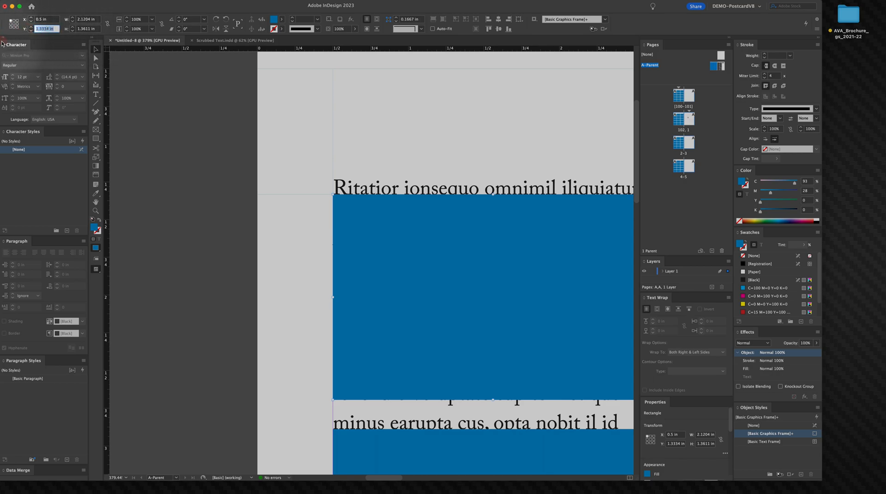
Step: Set the selected horizontal guide's Y position to 1.3334 in, matching the top edge of the top-left placeholder
key(super)
click(283, 194)
drag(291, 194, 203, 197)
click(274, 196)
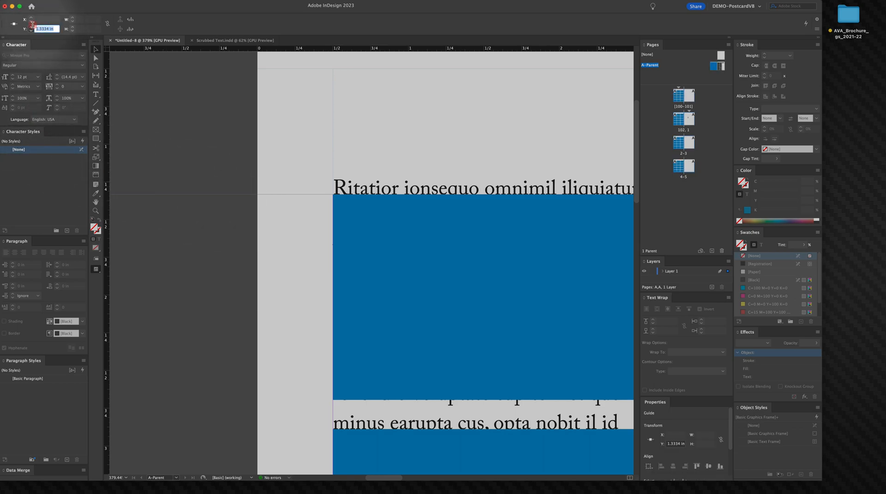
drag(33, 25, 15, 31)
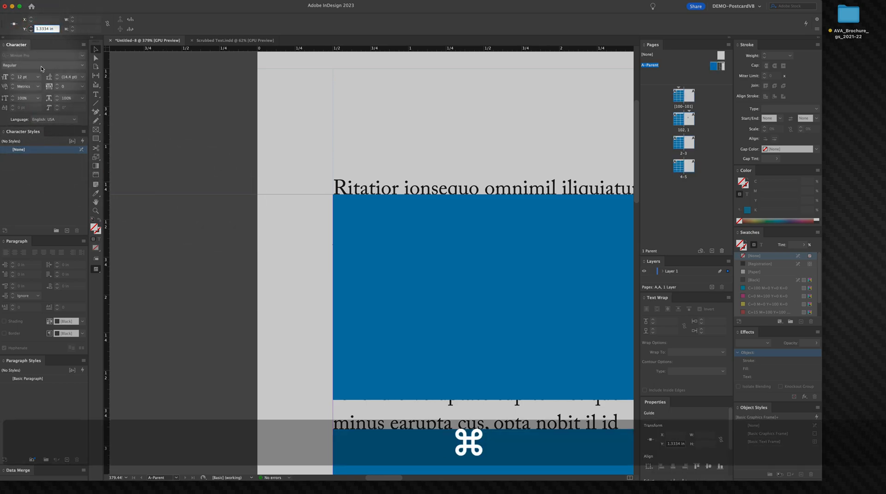
key(Return)
Step: Add a horizontal ruler guide at 2.6945 in along the bottom edge of the top-left placeholder
click(251, 175)
drag(344, 246, 345, 144)
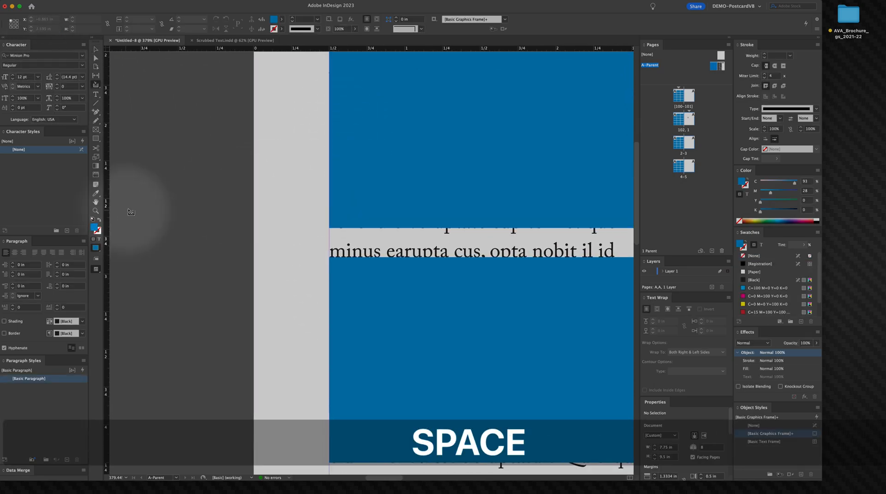
click(154, 204)
key(space)
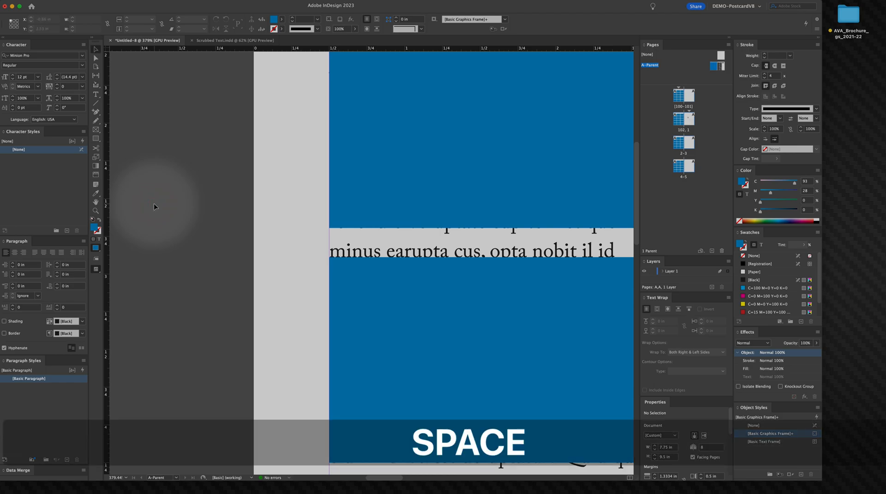
key(v)
click(206, 197)
click(362, 186)
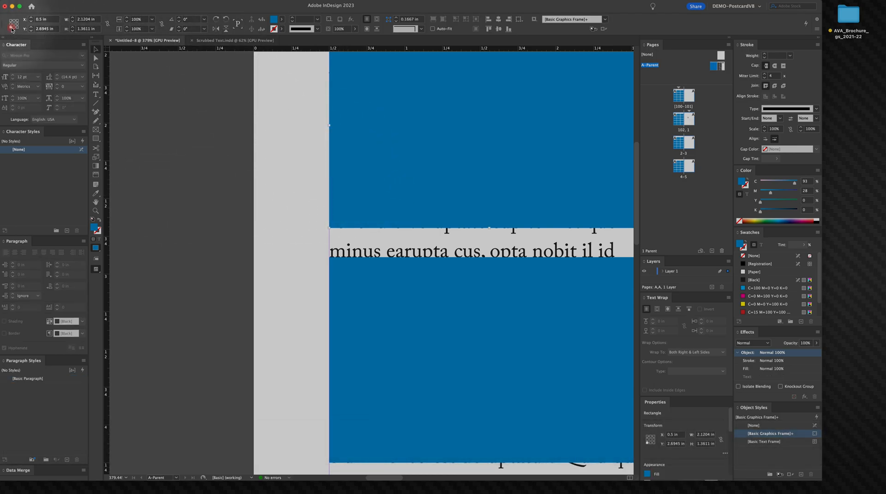
drag(55, 30, 2, 31)
key(super)
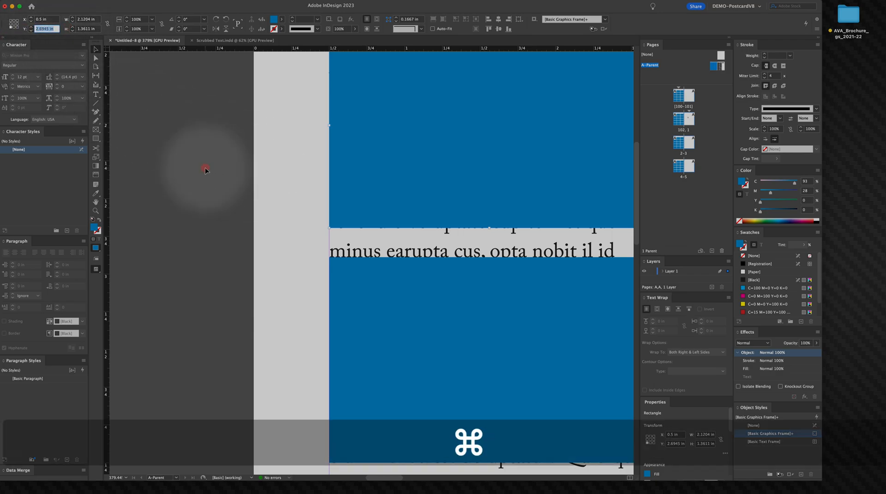
click(246, 69)
drag(235, 49, 203, 229)
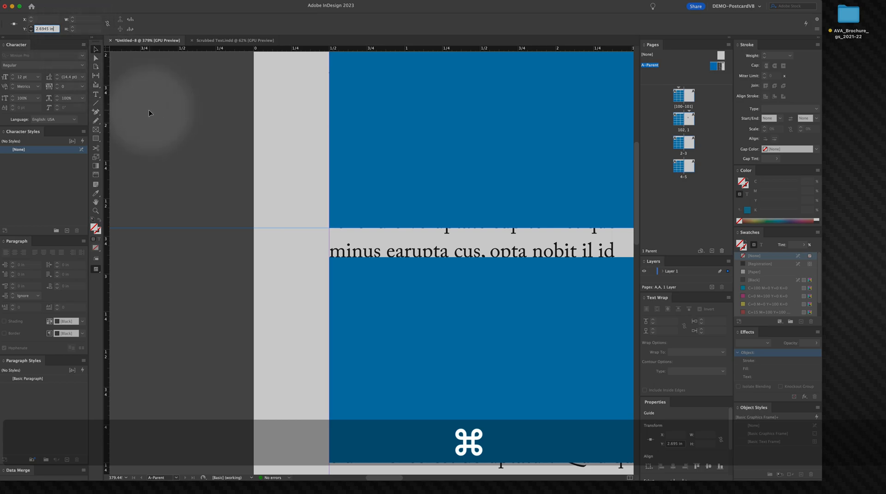
key(Return)
Step: Add another horizontal guide at 2.8889 in along the top edge of the second-row placeholder
click(593, 273)
click(415, 172)
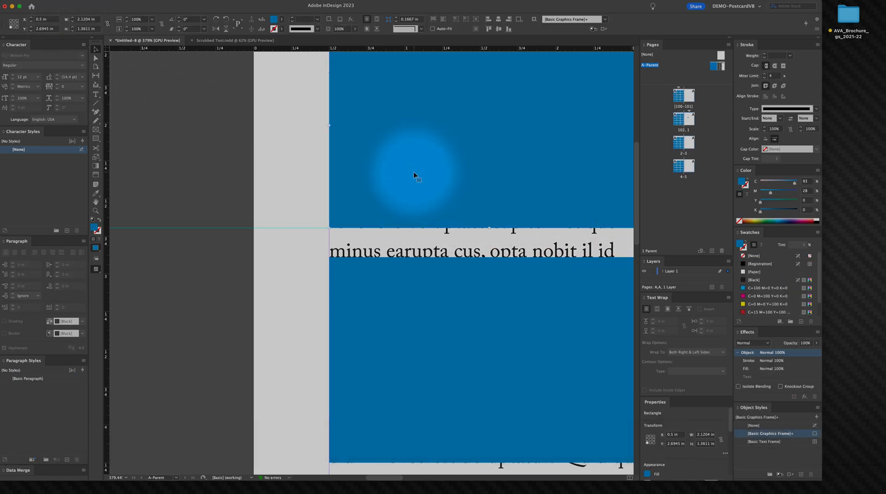
key(space)
drag(402, 281, 409, 197)
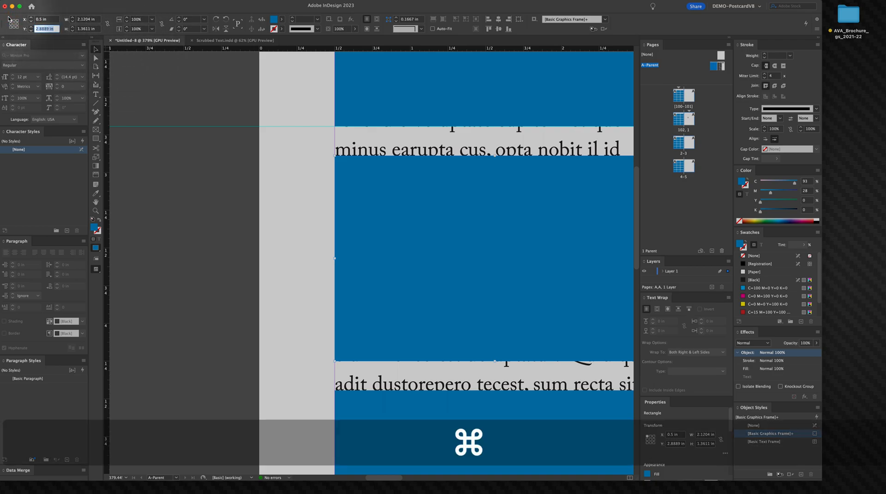
drag(157, 52, 188, 157)
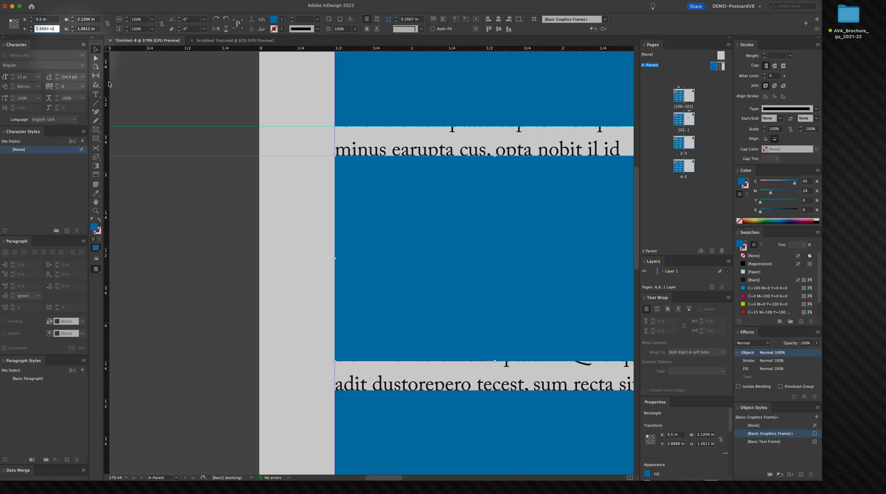
click(215, 162)
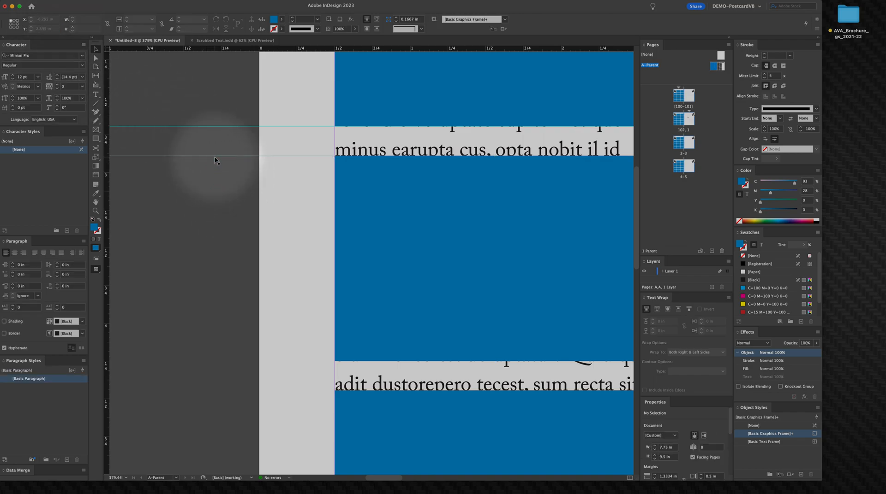
click(214, 156)
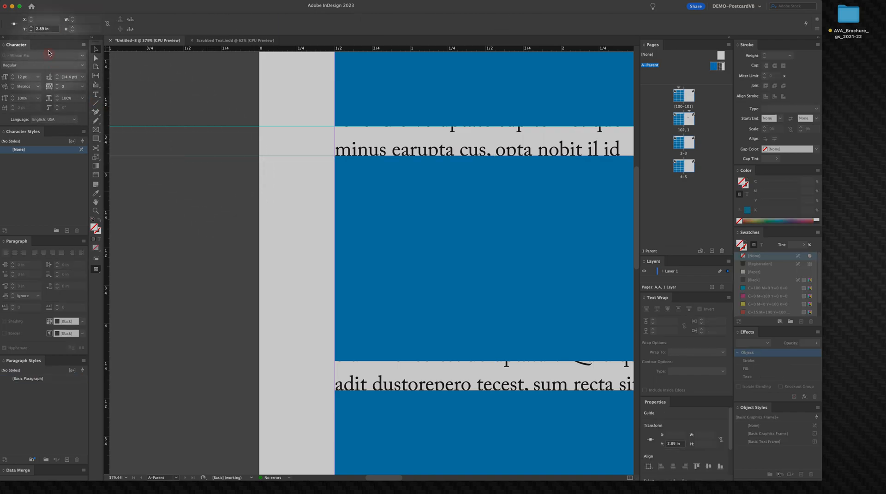
click(21, 24)
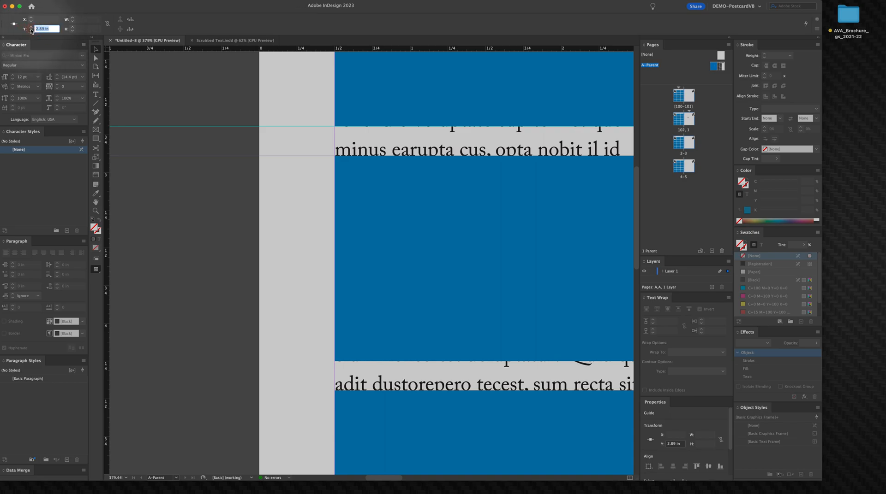
key(super)
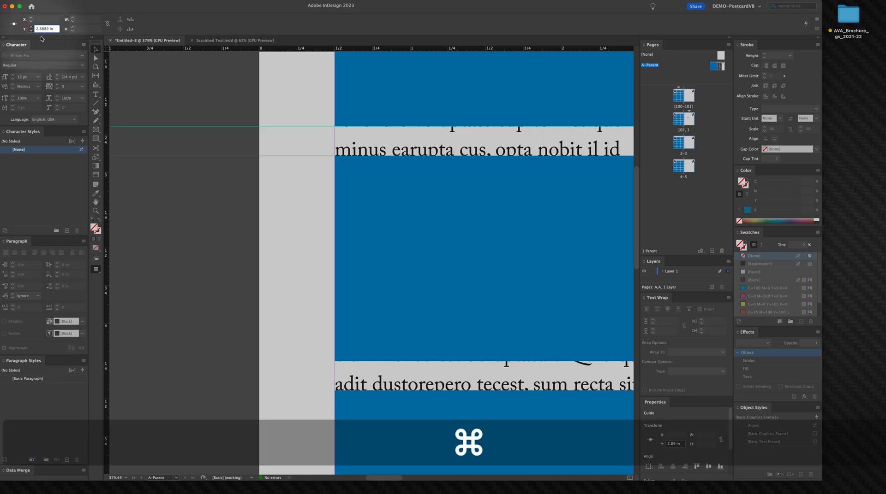
key(Return)
click(209, 252)
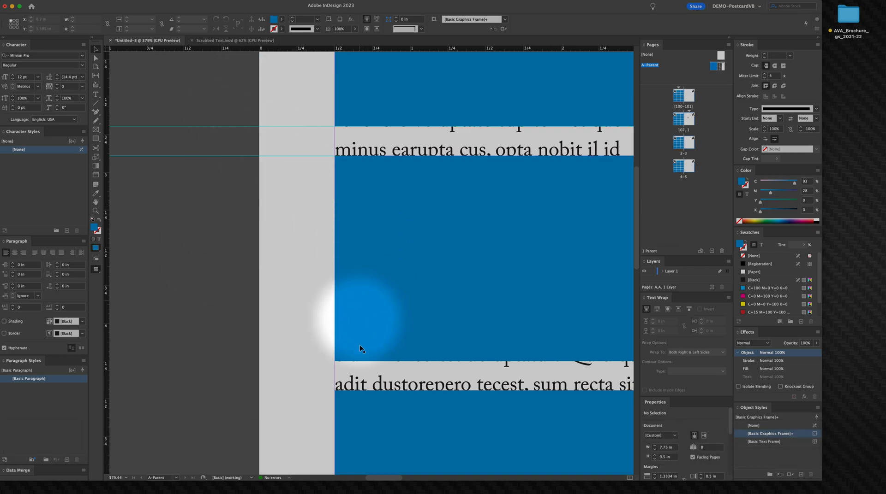
Step: Duplicate the pair of guides and position the copy at 4.25 in, between the second and third placeholder rows
key(v)
drag(313, 332, 369, 293)
click(434, 293)
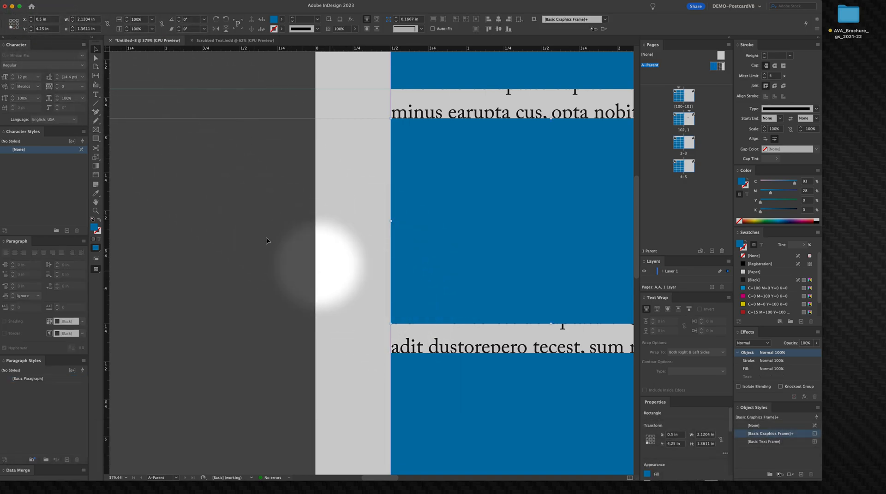
drag(184, 67, 241, 182)
drag(239, 89, 239, 88)
click(239, 89)
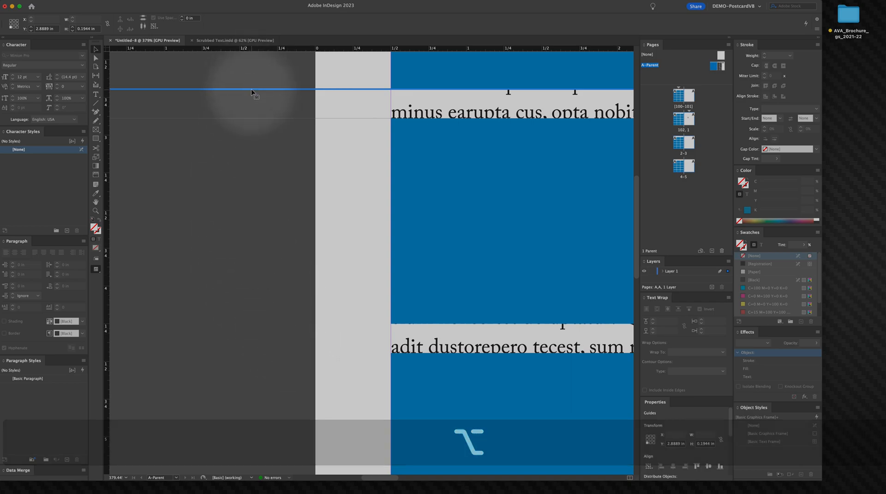
drag(249, 91, 277, 316)
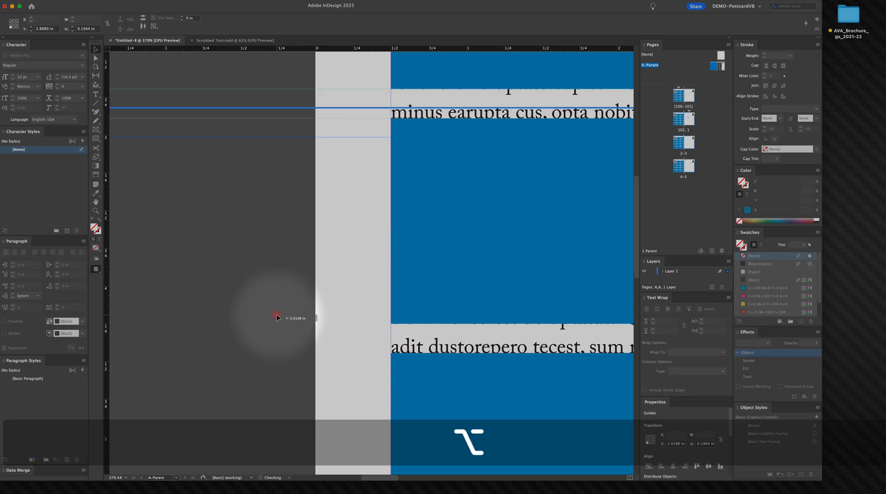
key(super+z)
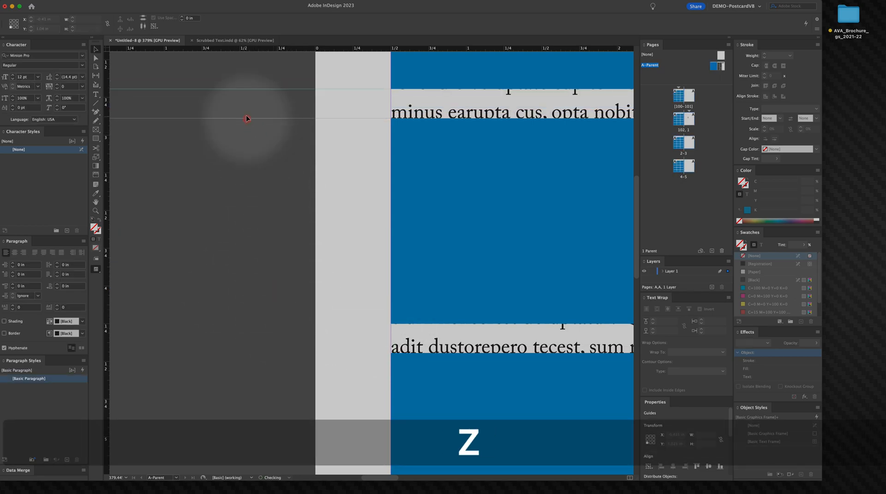
click(244, 108)
drag(216, 138, 258, 374)
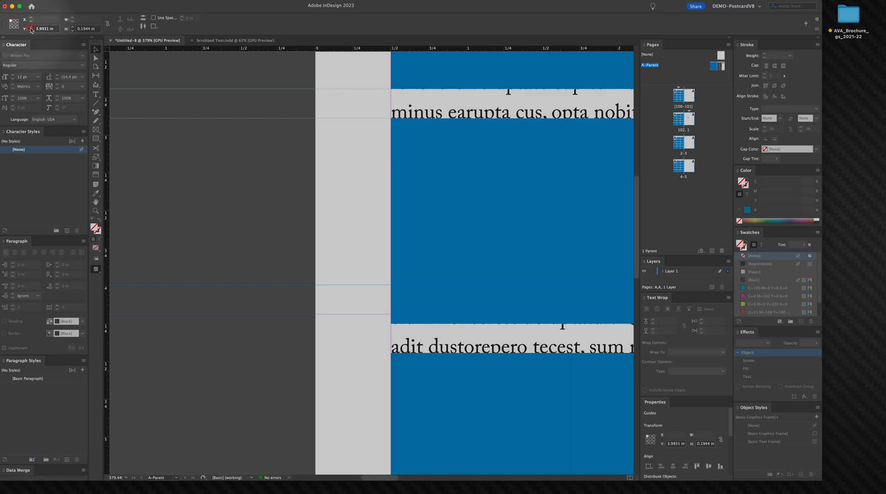
click(31, 29)
click(31, 28)
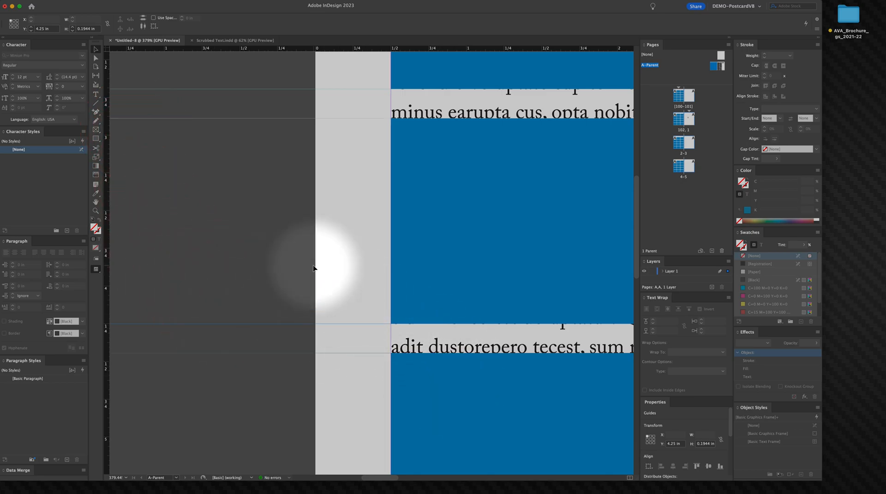
Step: Zoom out and duplicate the guide pair again, placing it at 5.8056 in below the third-row placeholder
key(alt+super+space)
alt+super+click(371, 278)
alt+super+click(373, 277)
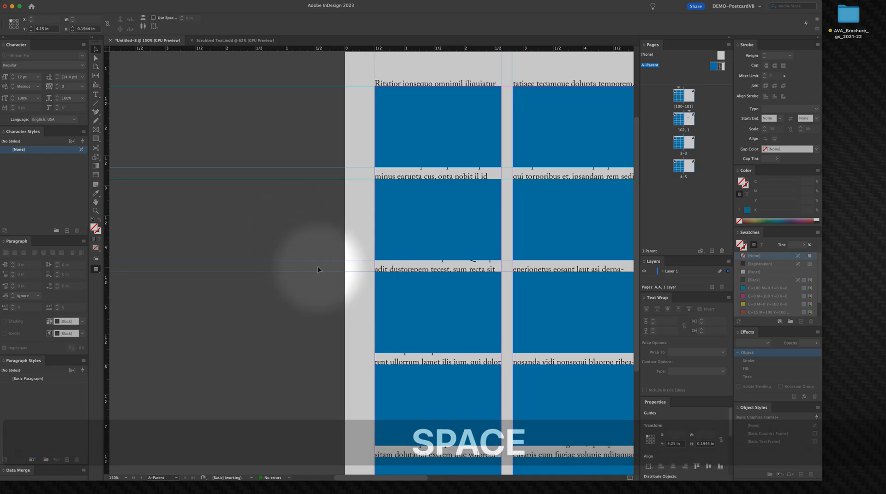
click(396, 328)
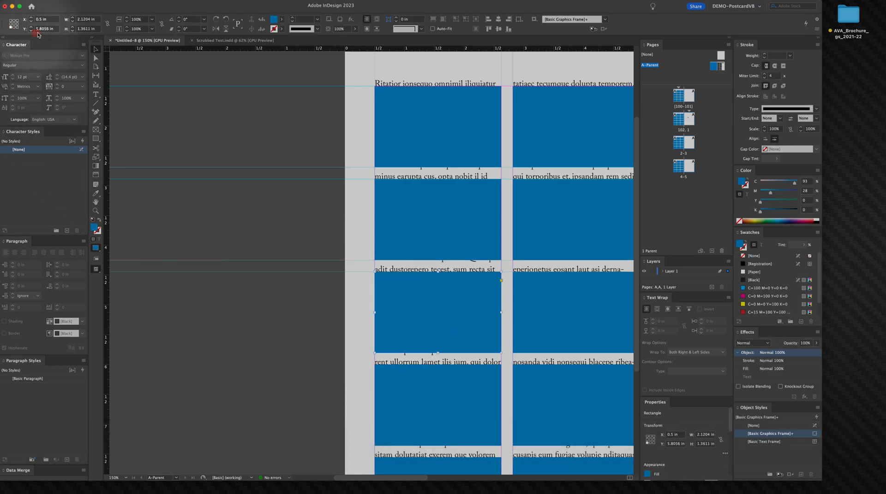
click(58, 28)
key(super+c)
key(alt)
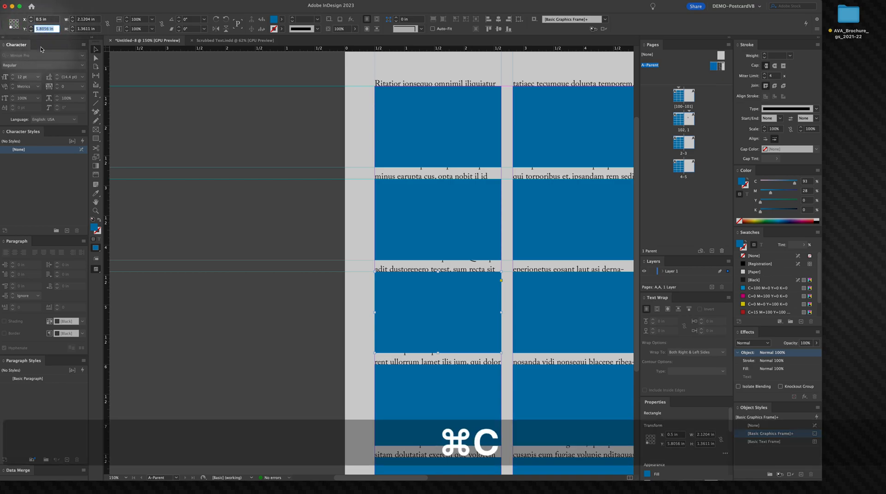
drag(247, 228, 259, 302)
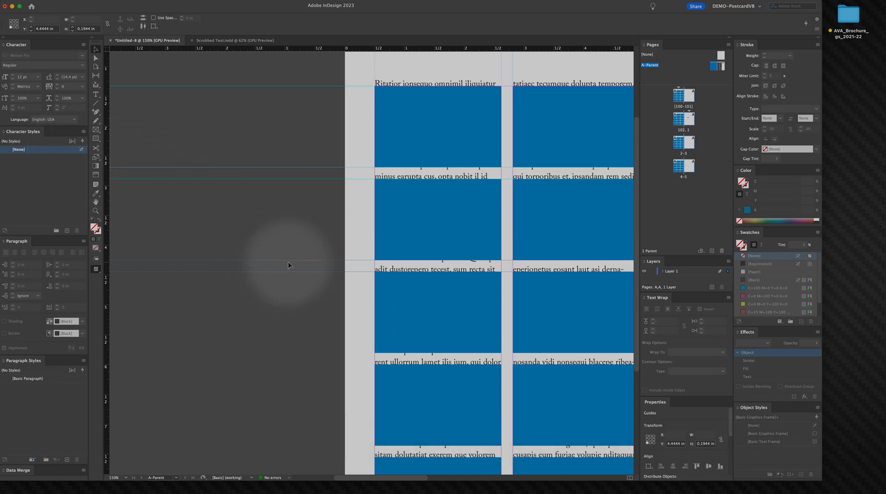
drag(288, 264, 279, 317)
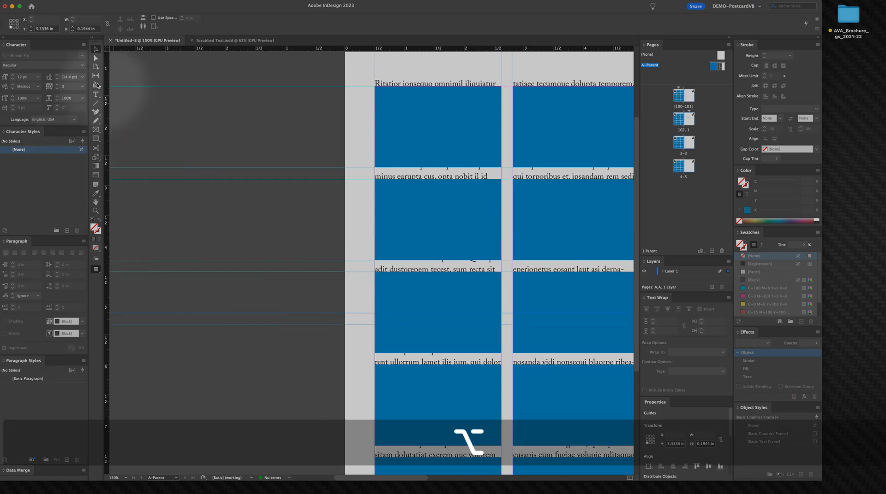
click(11, 20)
click(45, 29)
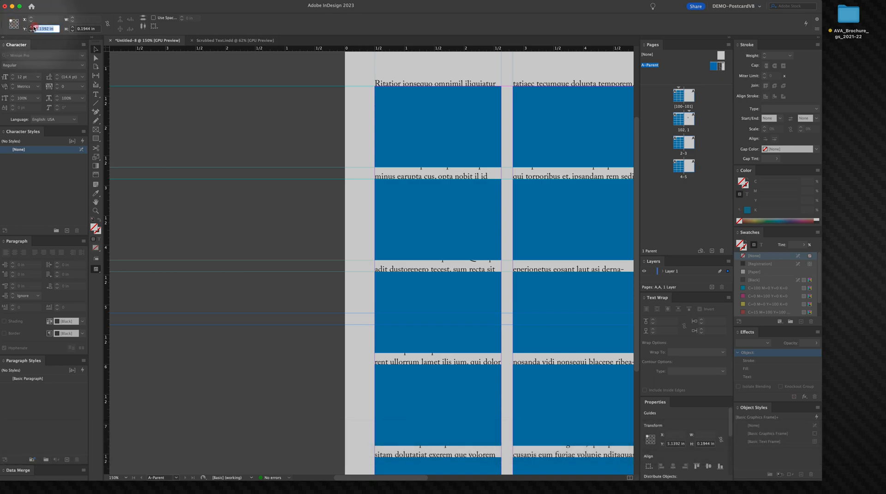
key(super+v)
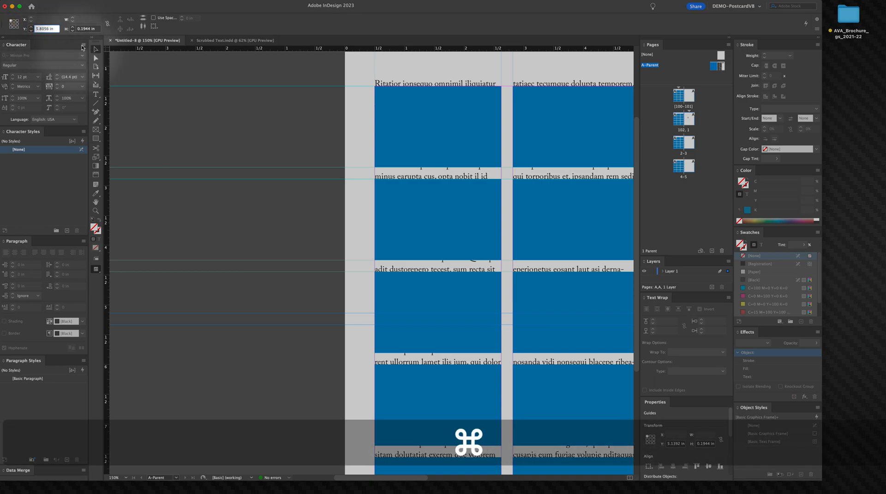
Step: Duplicate the guide pair once more and set its position to 7.3612 in below the fourth-row placeholder
key(space)
drag(429, 374, 437, 233)
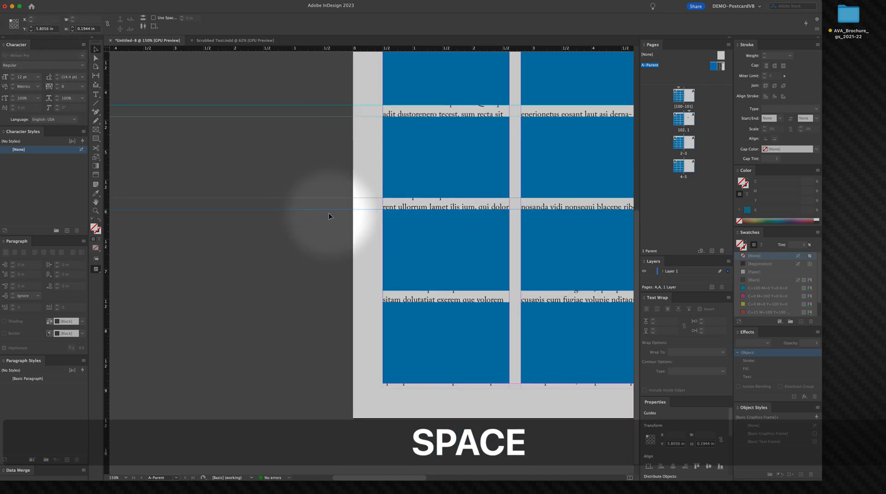
click(385, 258)
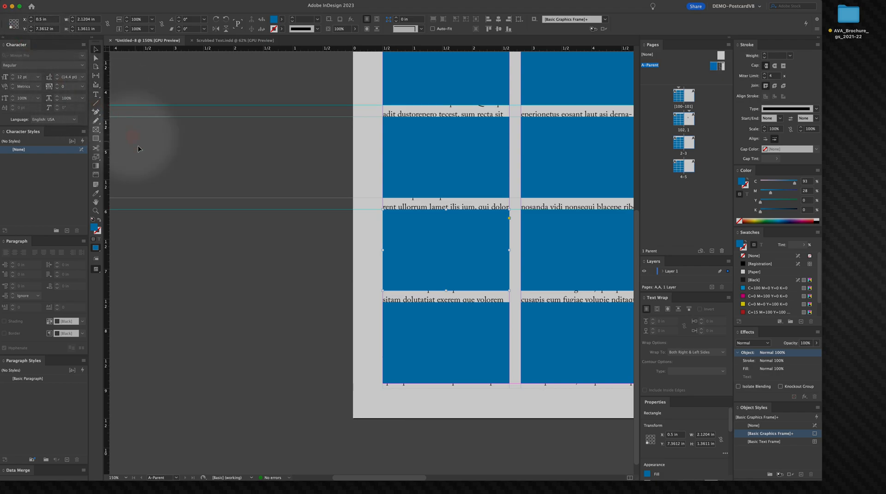
click(55, 29)
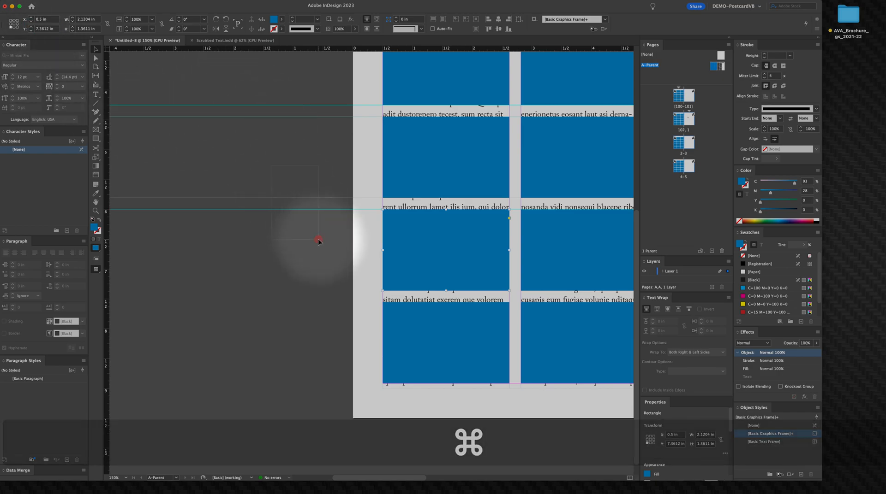
click(318, 210)
drag(318, 201, 325, 301)
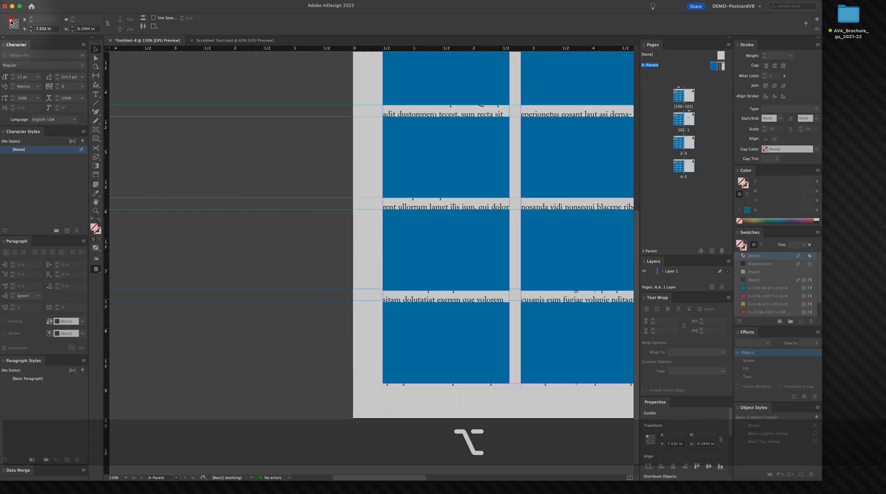
click(49, 30)
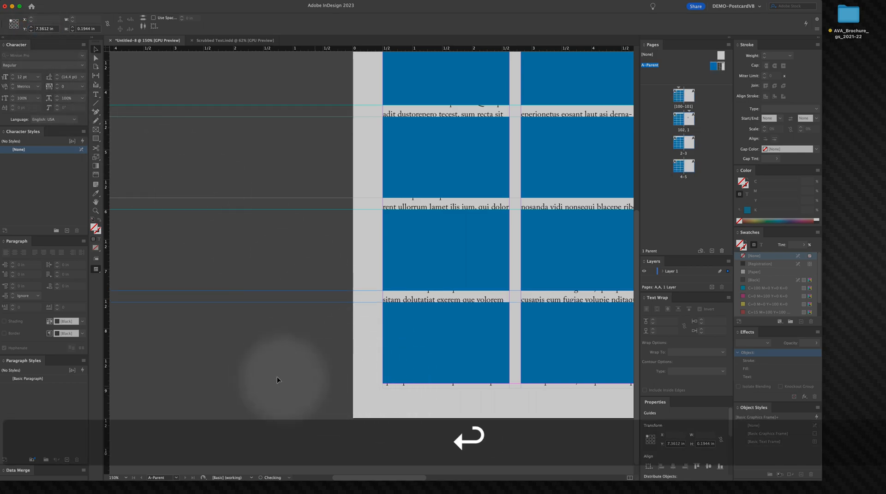
click(276, 356)
Step: Pan across the page to check the guides against the placeholder edges
key(space)
drag(276, 352, 261, 232)
click(478, 329)
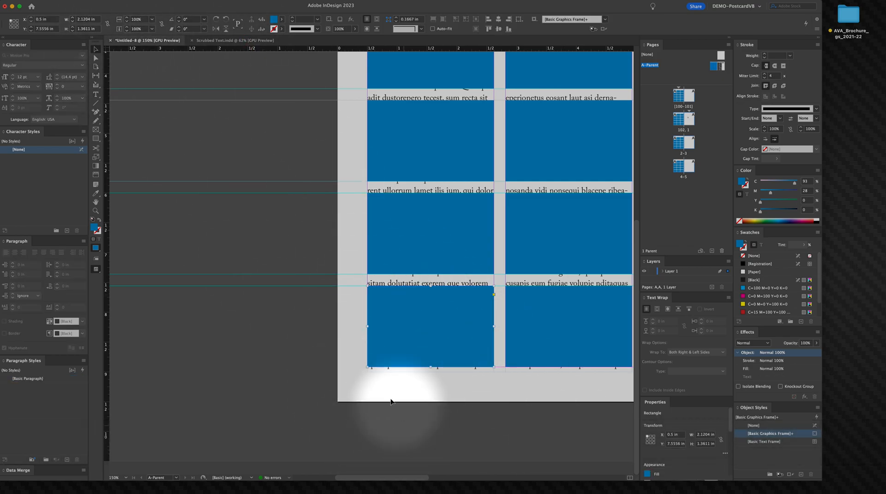
key(space)
drag(231, 251, 241, 414)
drag(261, 263, 214, 245)
drag(280, 276, 259, 319)
drag(298, 368, 290, 237)
drag(352, 314, 374, 397)
drag(372, 303, 414, 420)
drag(229, 168, 215, 259)
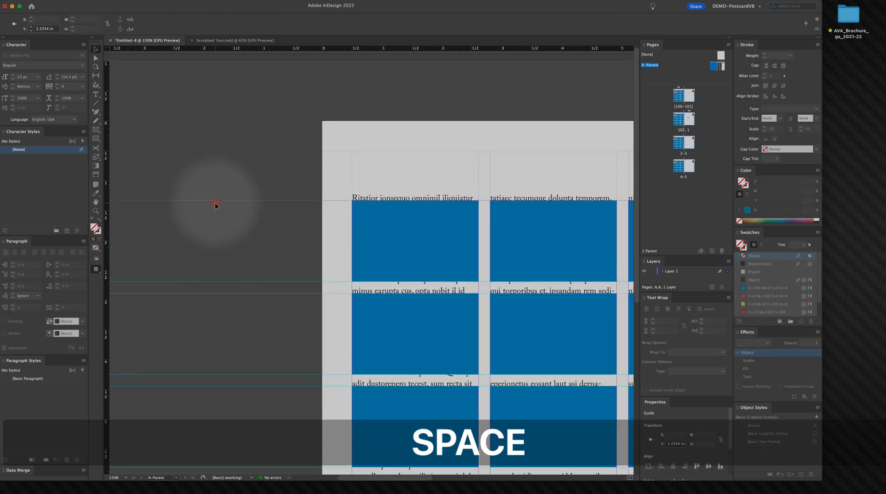
Step: Select all the blue image placeholders on the spread and delete them, leaving only the threaded text frames
key(BackSpace)
key(space)
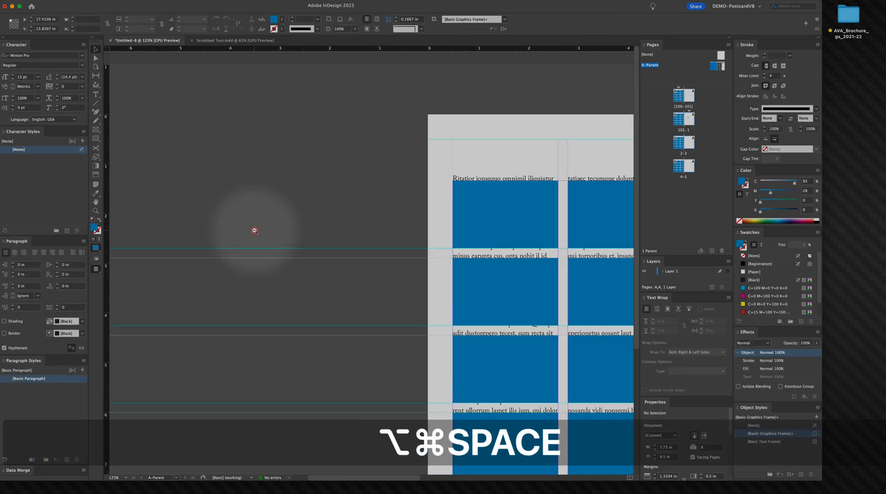
alt+super+click(281, 231)
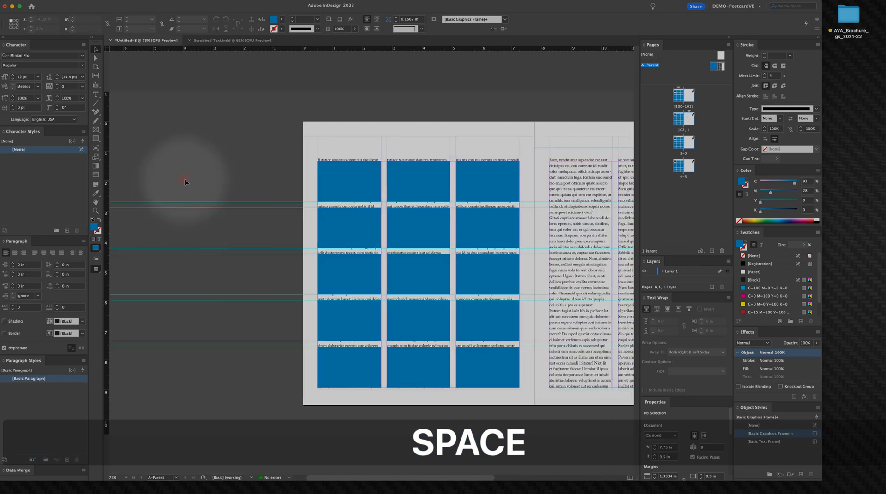
click(361, 198)
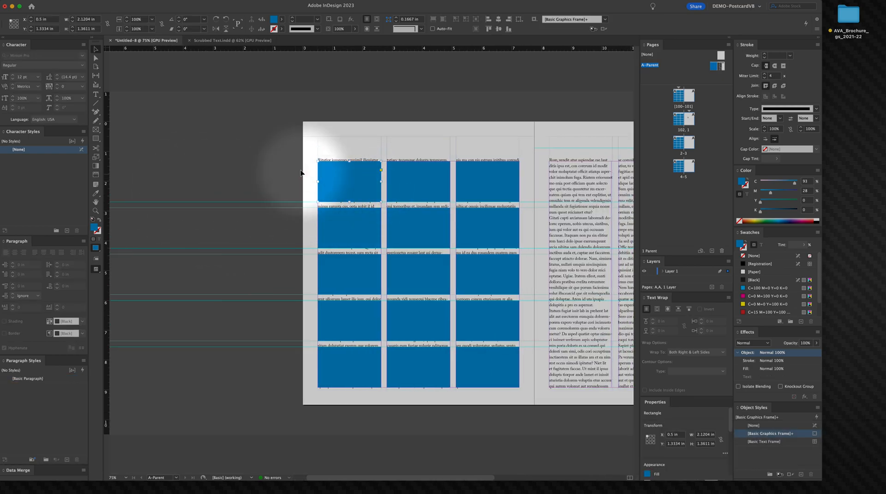
click(311, 346)
key(space)
drag(376, 322, 316, 316)
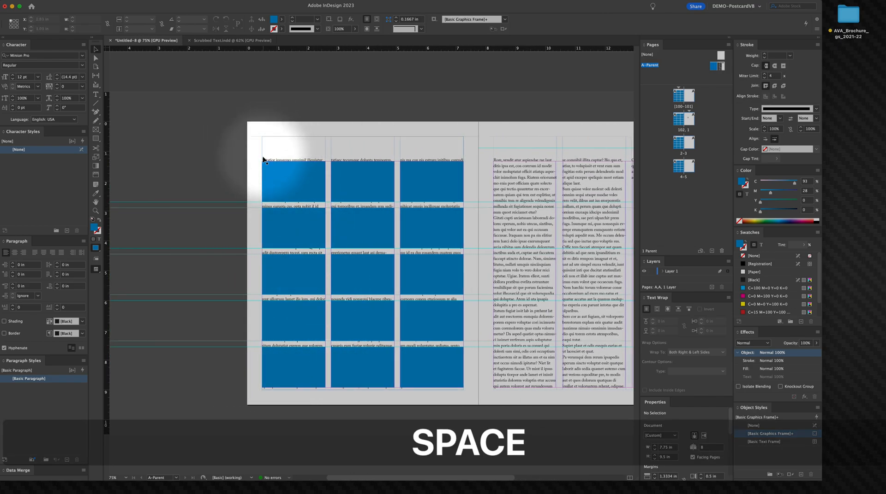
click(281, 176)
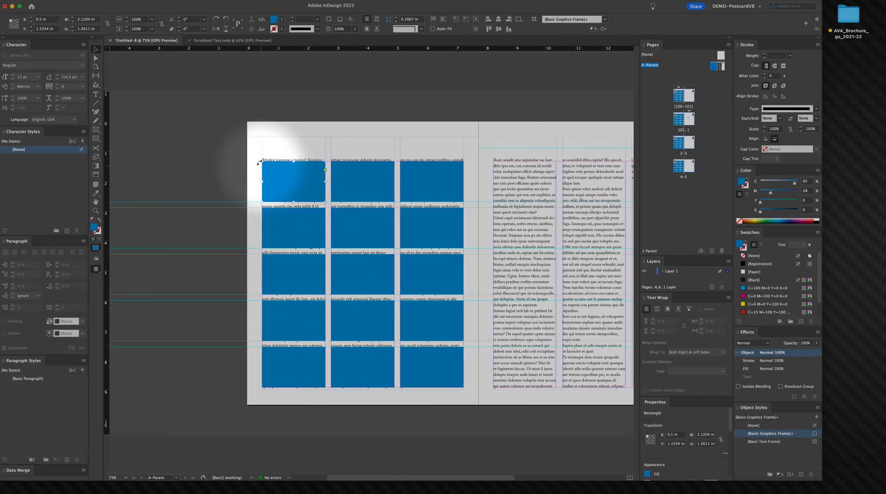
drag(250, 152, 478, 401)
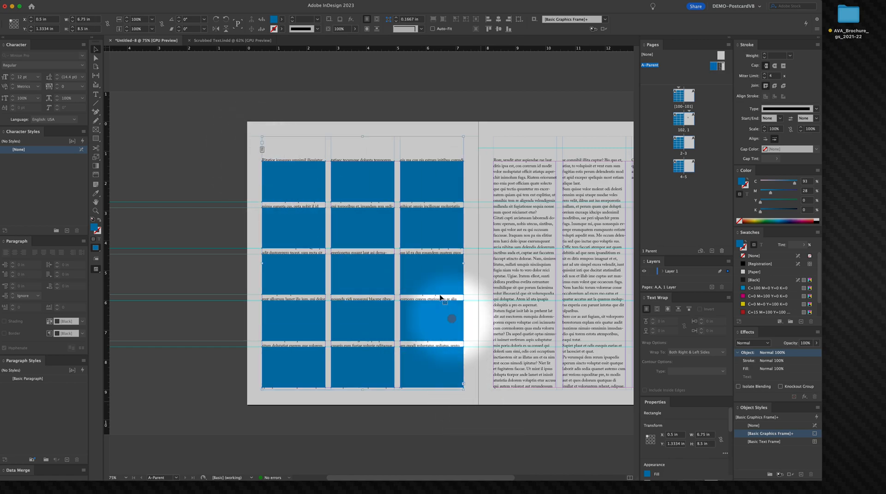
key(shift)
shift+click(344, 148)
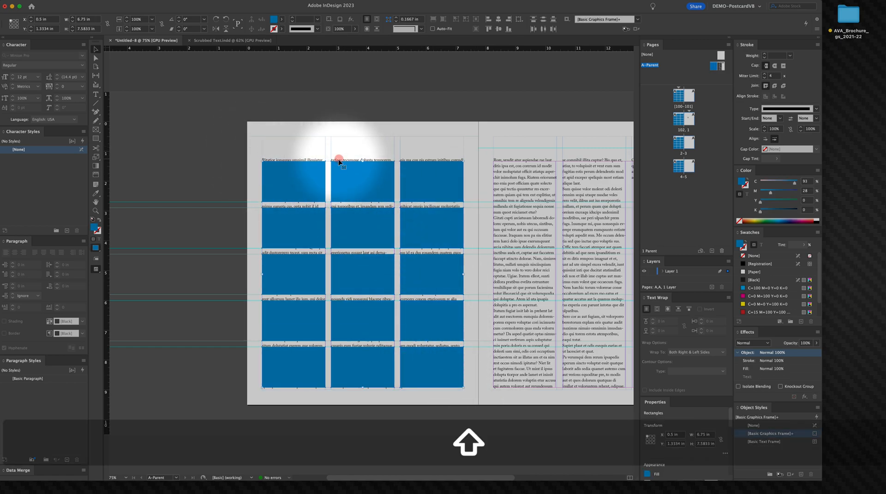
key(BackSpace)
Step: Move the top edges of the threaded text frames down to the first guide, at 1.3334 in
click(316, 203)
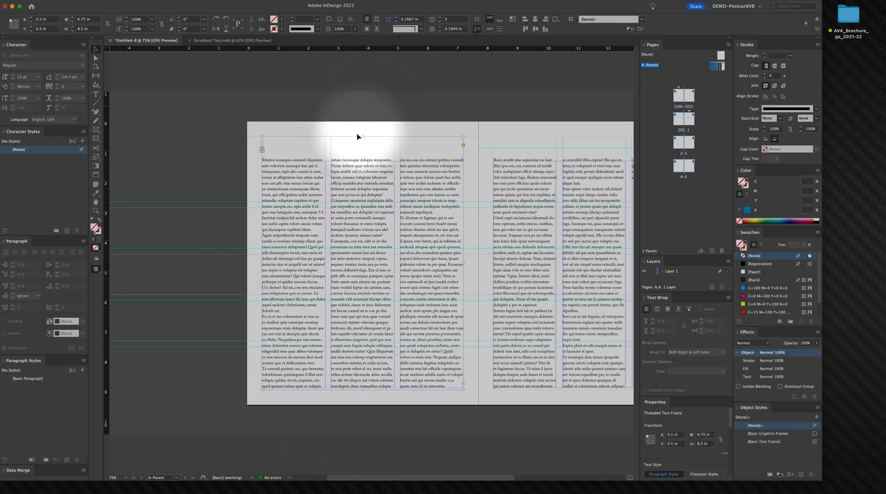
drag(362, 137, 363, 162)
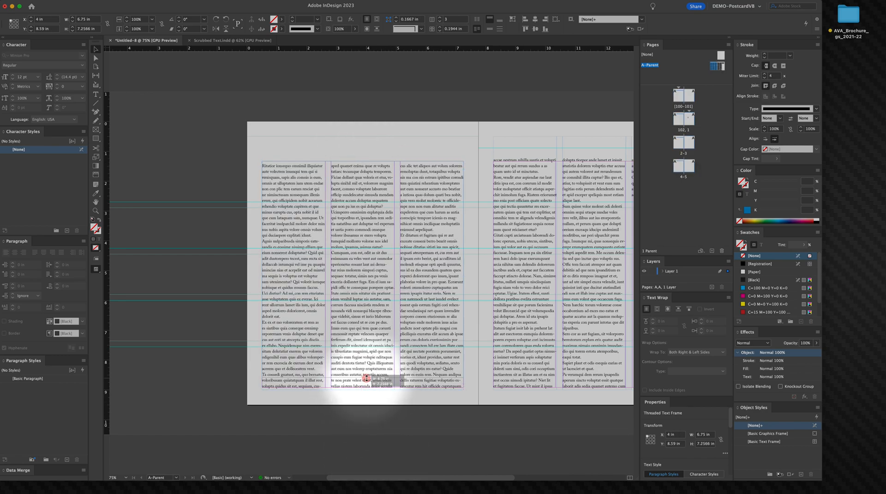
drag(365, 378, 364, 378)
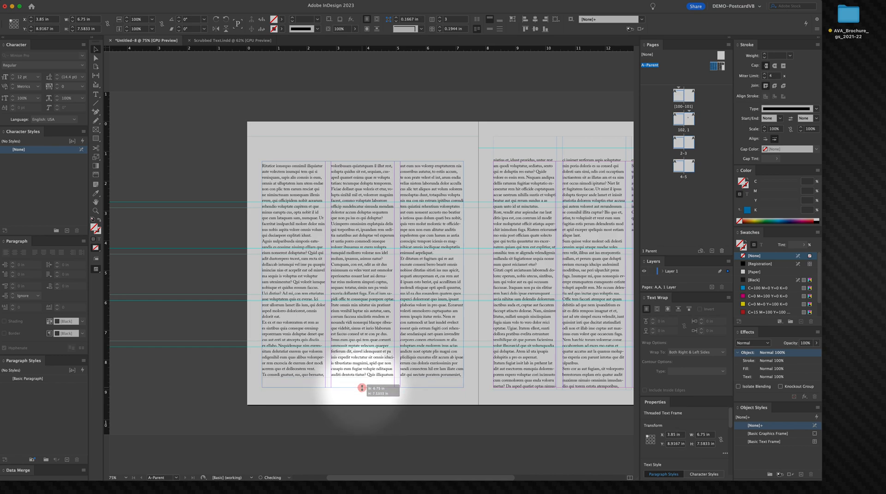
drag(362, 388, 362, 388)
click(547, 233)
key(space)
drag(536, 174, 465, 162)
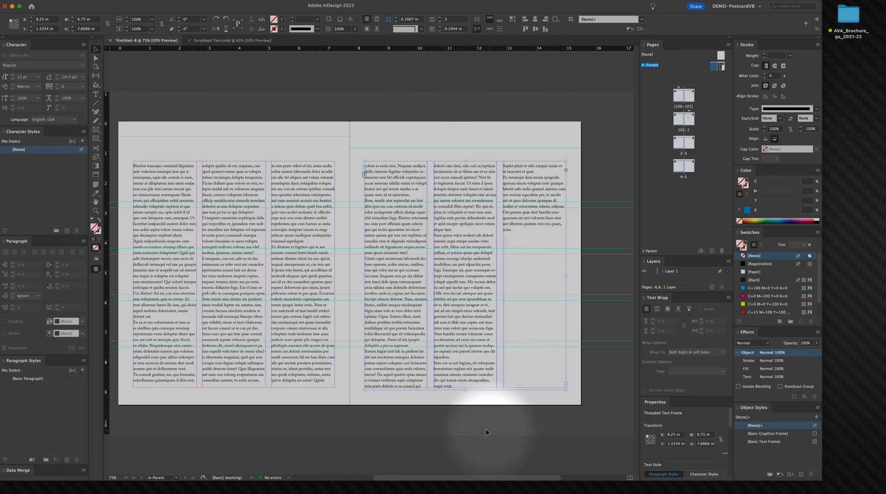
mouse_move(468, 379)
mouse_down()
mouse_move(475, 378)
mouse_move(463, 390)
mouse_up()
key(b)
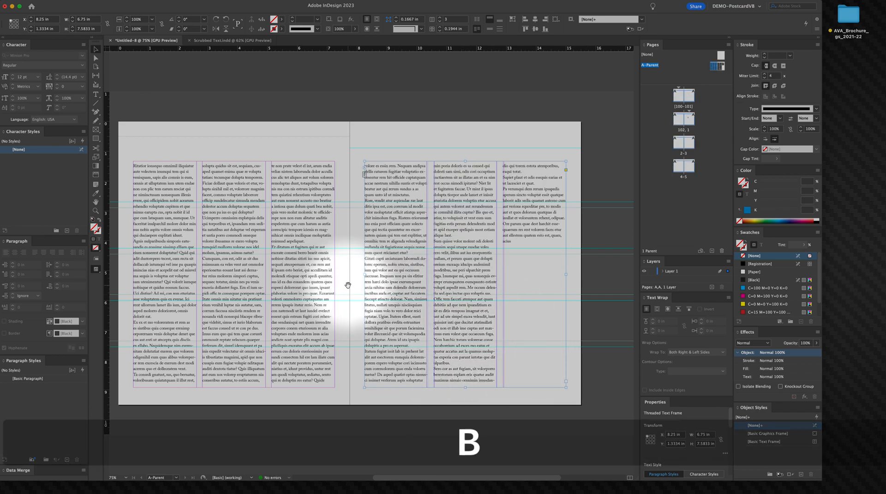
drag(349, 286, 473, 281)
key(v)
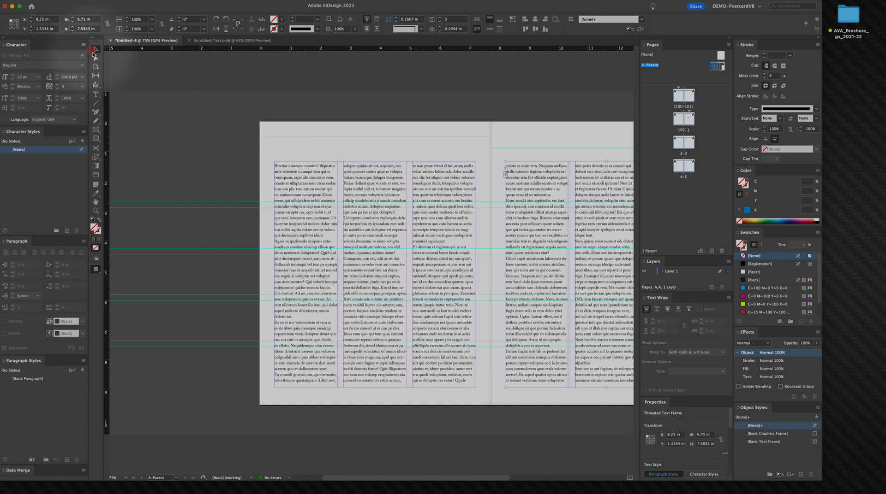
click(237, 181)
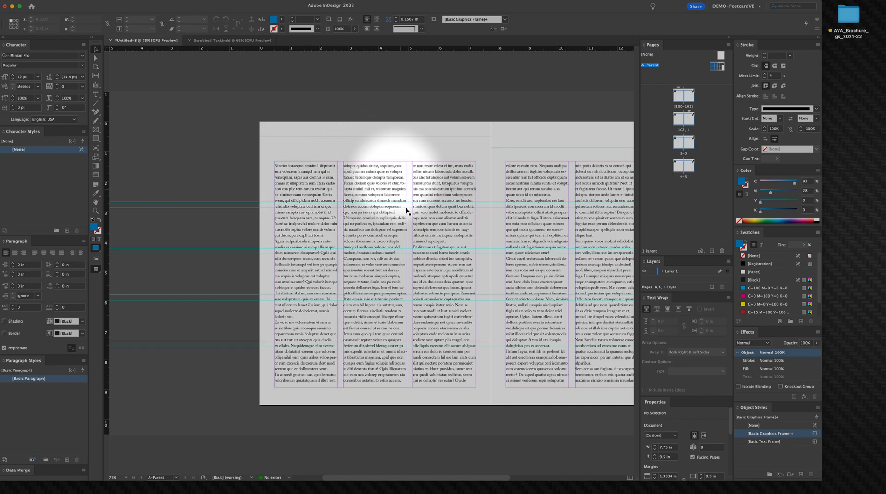
Step: Draw a blue rectangle about 2.12 × 1.36 in in the first column's second row
click(361, 232)
key(super+z)
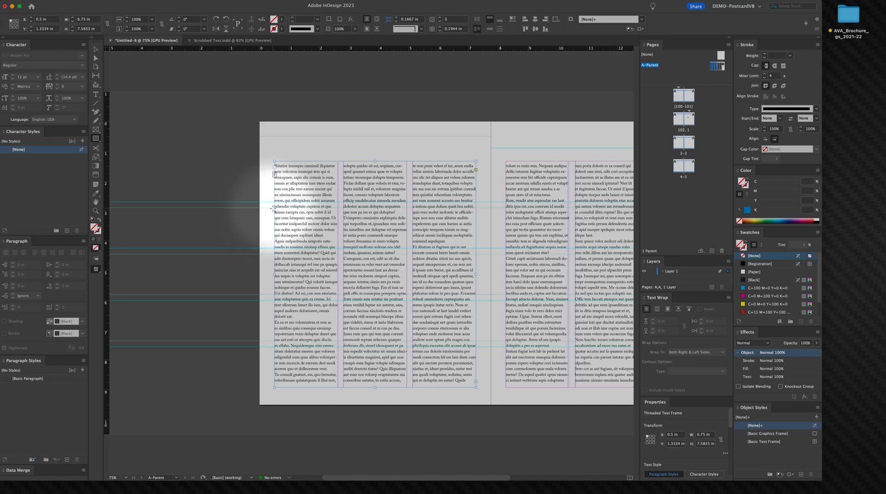
drag(275, 208, 337, 248)
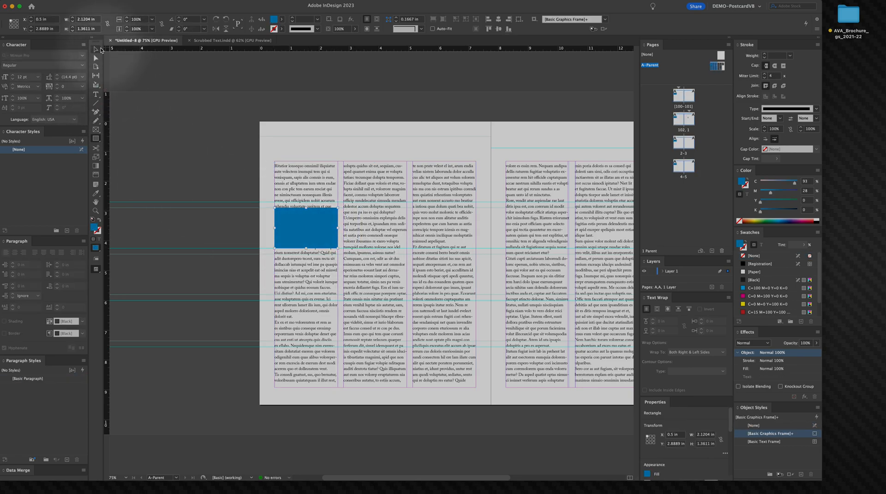
key(v)
drag(309, 228, 314, 224)
key(super+z)
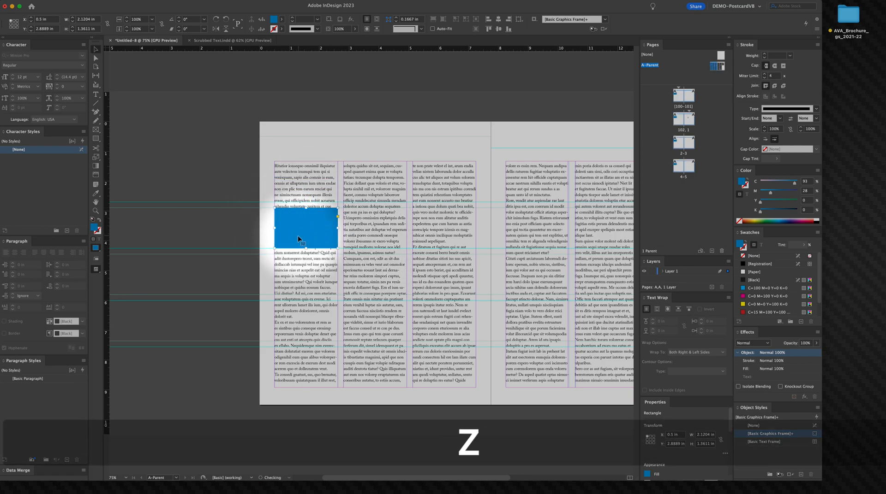
Step: Draw a tall rectangle spanning two rows in the third column and a wide one across two columns below
key(v)
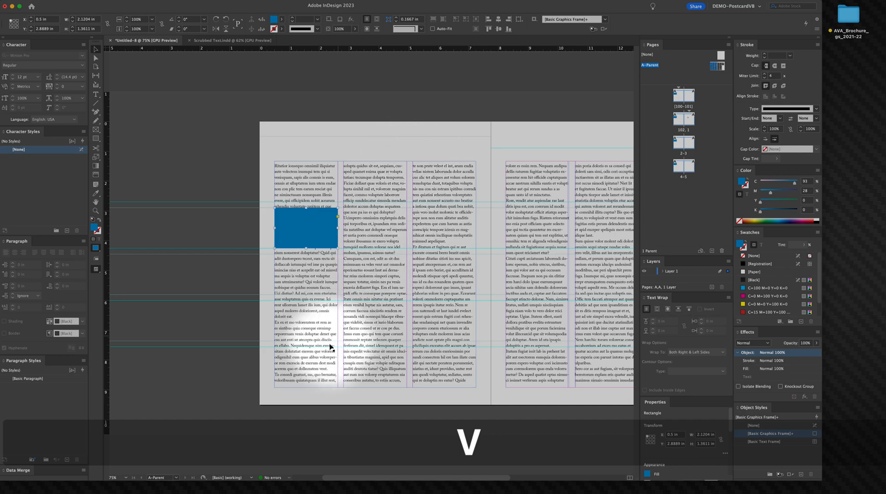
key(m)
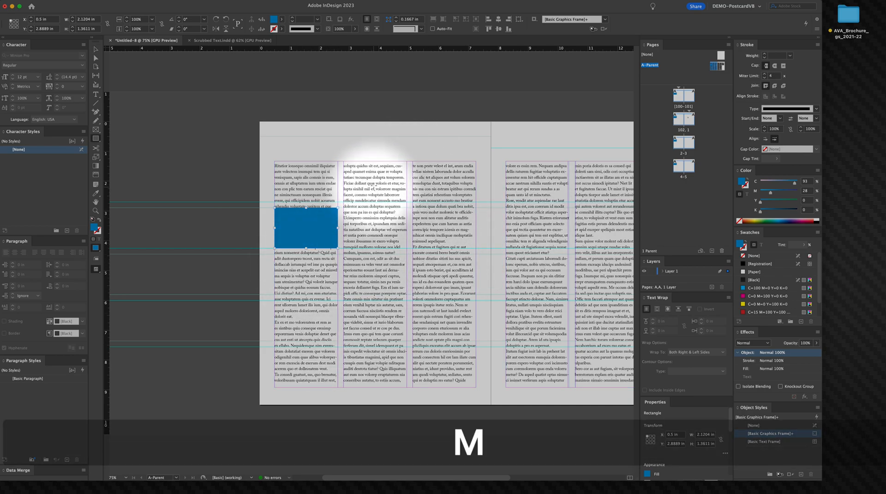
drag(411, 162, 476, 248)
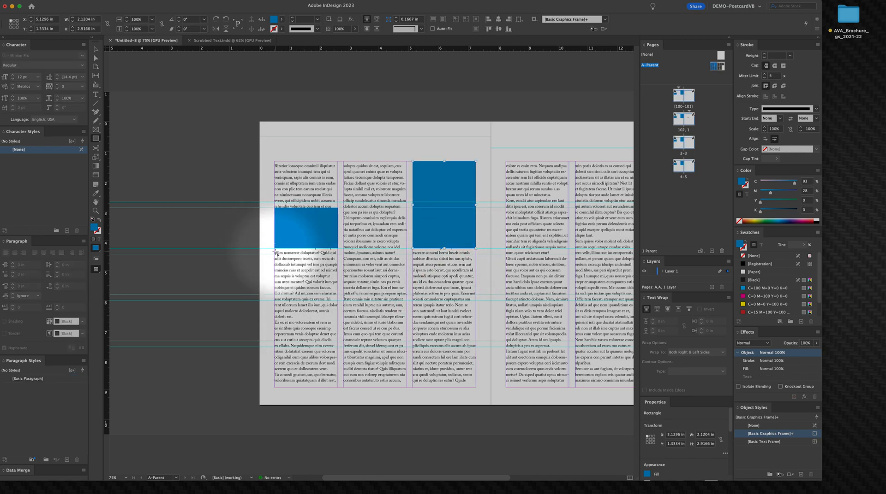
key(t)
drag(274, 254, 407, 295)
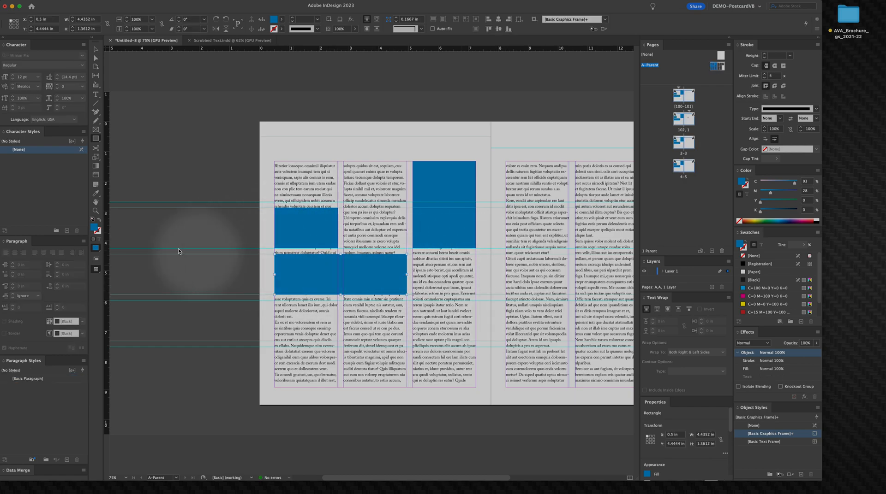
Step: Stretch the wide rectangle into the left and bottom bleed, and extend the tall rectangle up to the page top
key(v)
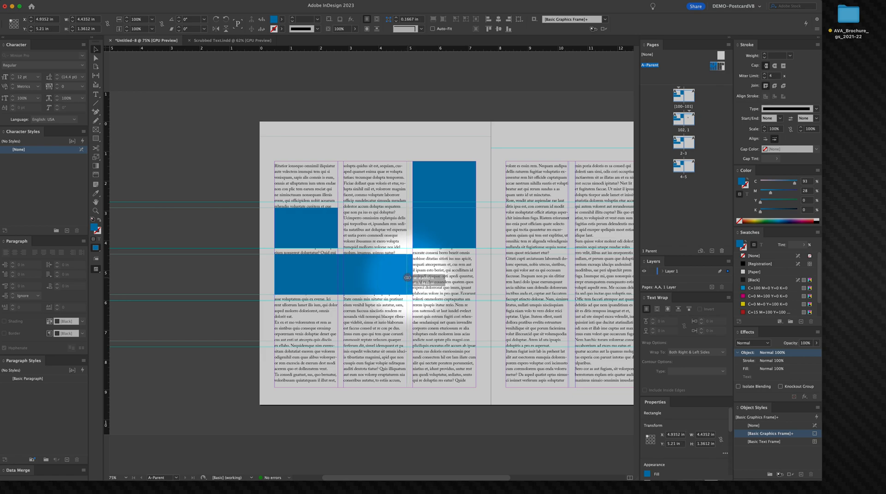
drag(407, 277, 407, 278)
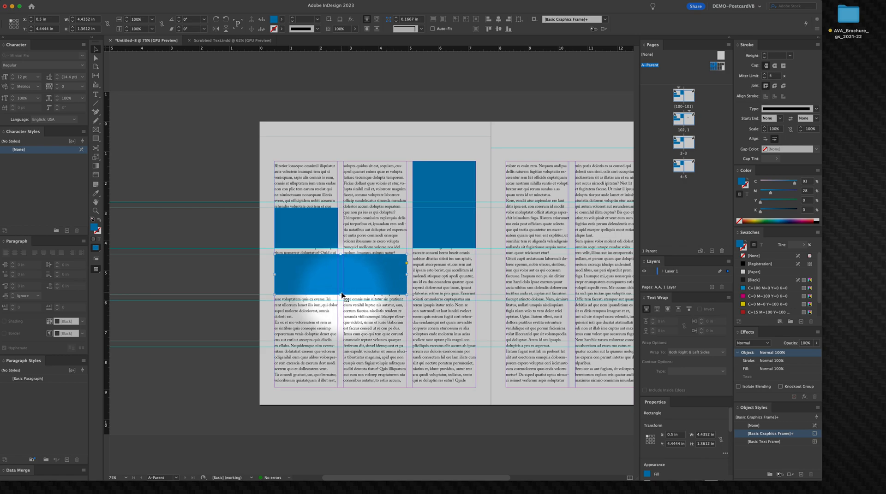
drag(341, 294, 341, 320)
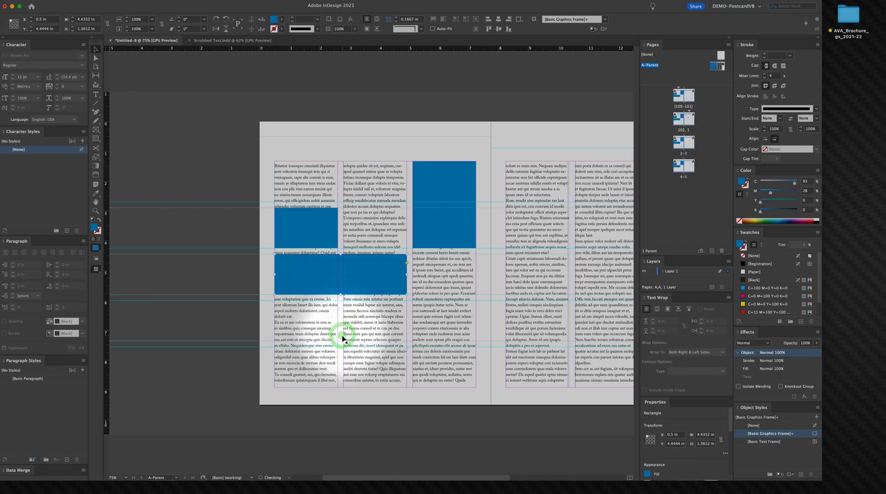
drag(341, 296, 338, 387)
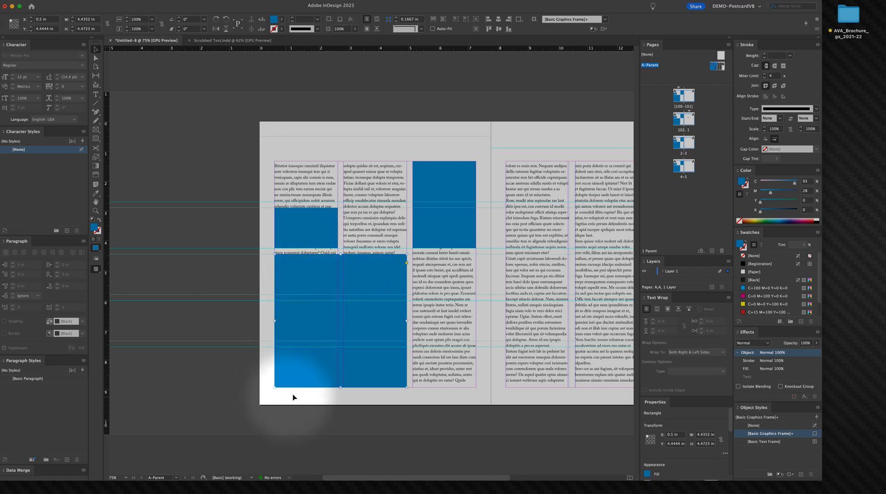
drag(274, 321, 228, 321)
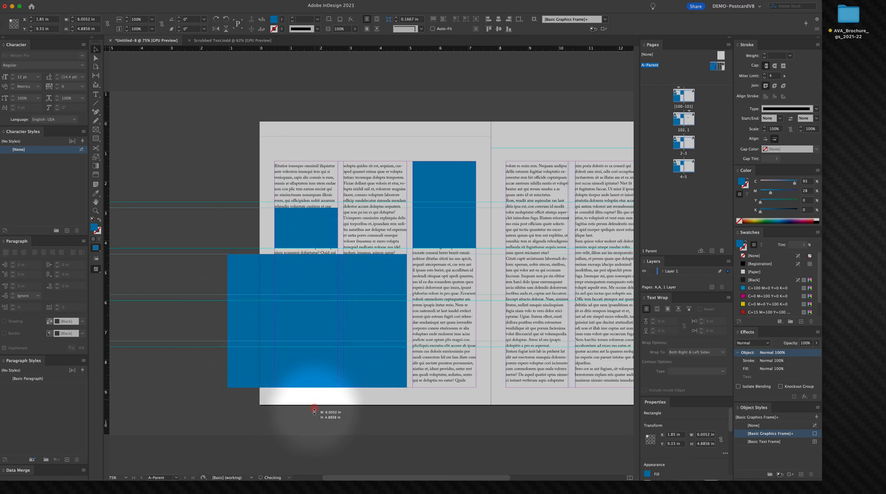
drag(313, 418, 313, 417)
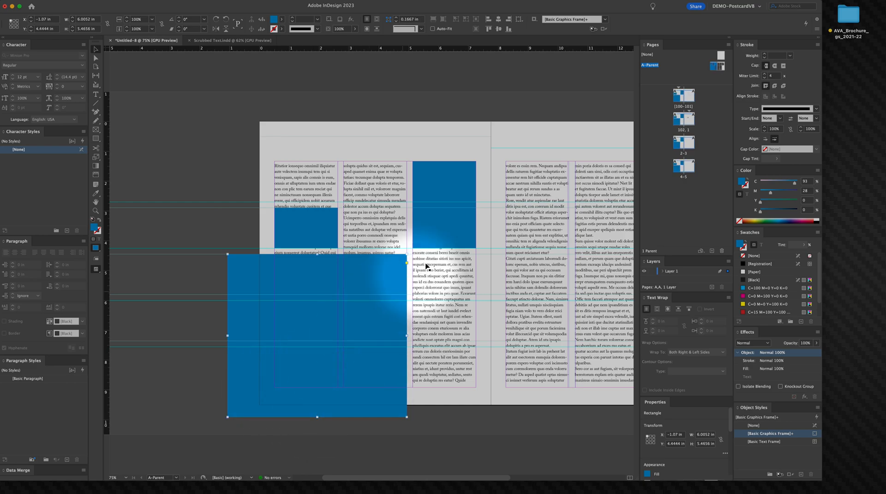
click(444, 157)
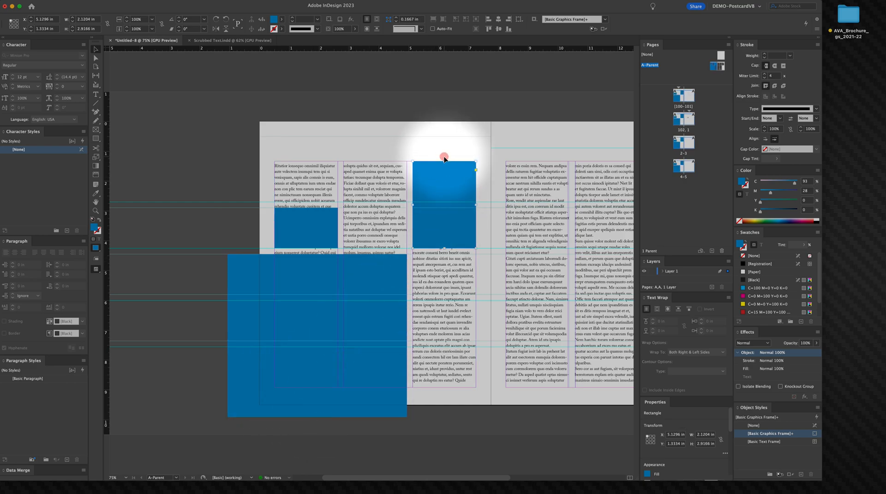
drag(444, 161, 442, 122)
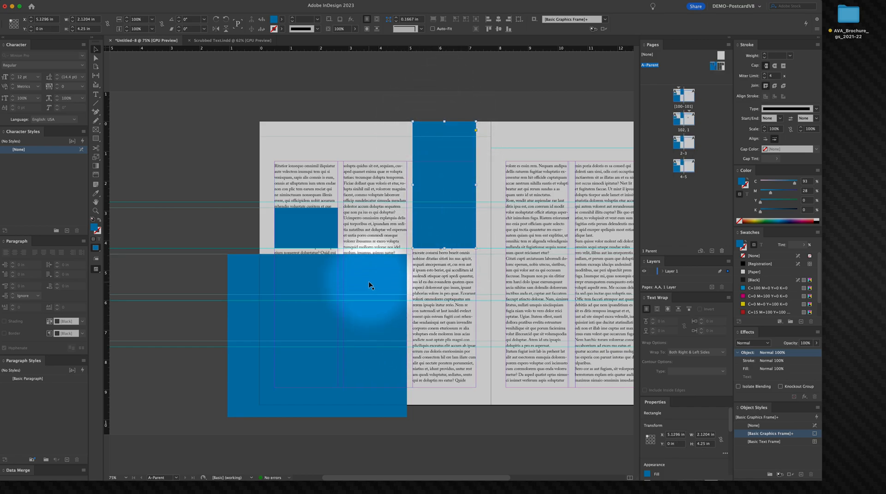
Step: Delete all the sample rectangles from the spread
key(BackSpace)
click(309, 234)
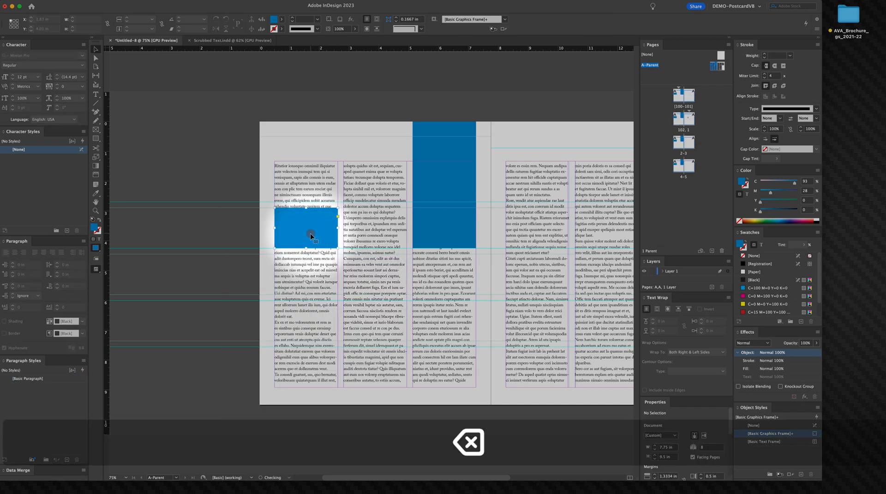
key(BackSpace)
click(422, 176)
key(BackSpace)
right_click(422, 176)
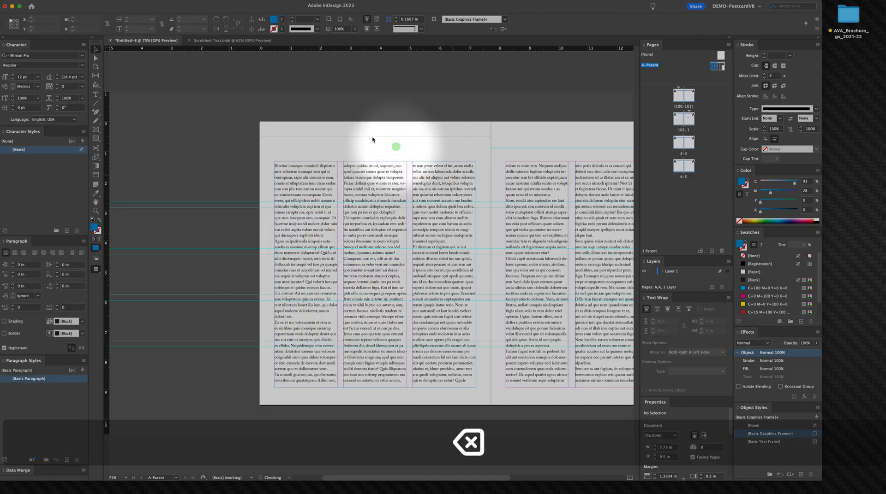
click(341, 124)
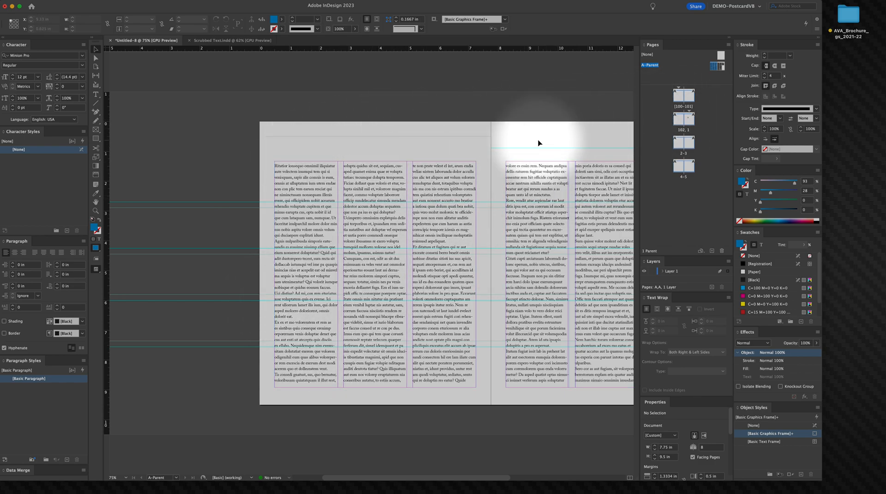
Step: Open the first document spread, then return to the A-Parent spread and select its text frame
double_click(678, 101)
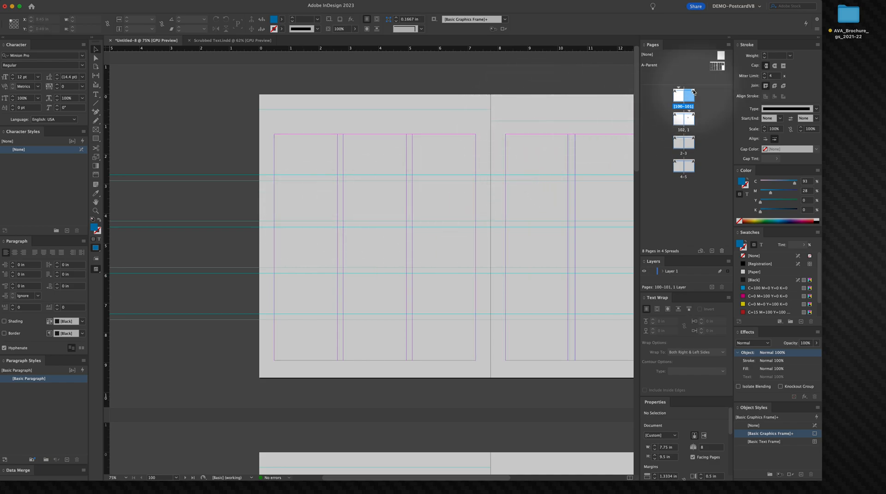
drag(714, 69, 710, 71)
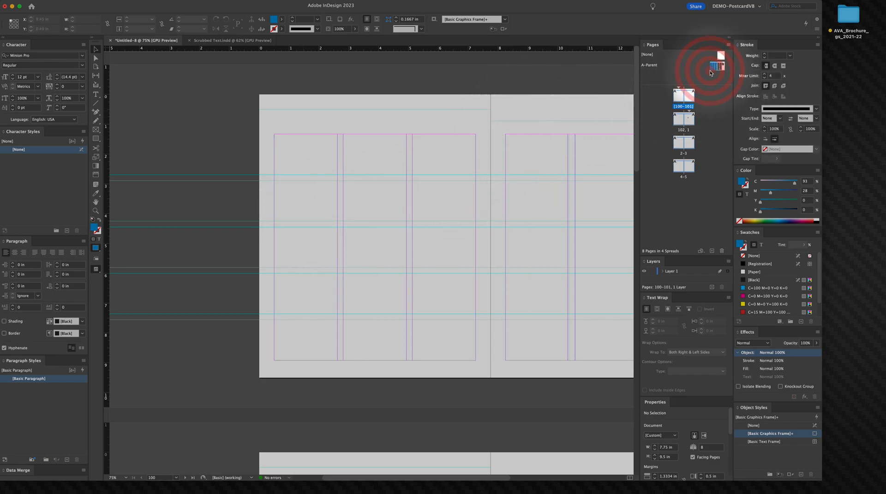
double_click(717, 68)
click(529, 187)
key(space)
drag(529, 188, 446, 186)
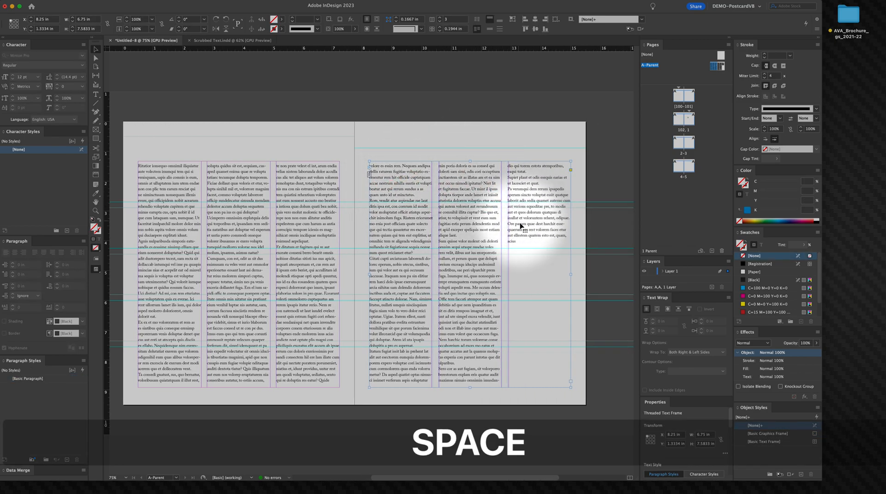
Step: Select the parent page's text frame and copy its 0.1944 in column gutter value
click(265, 187)
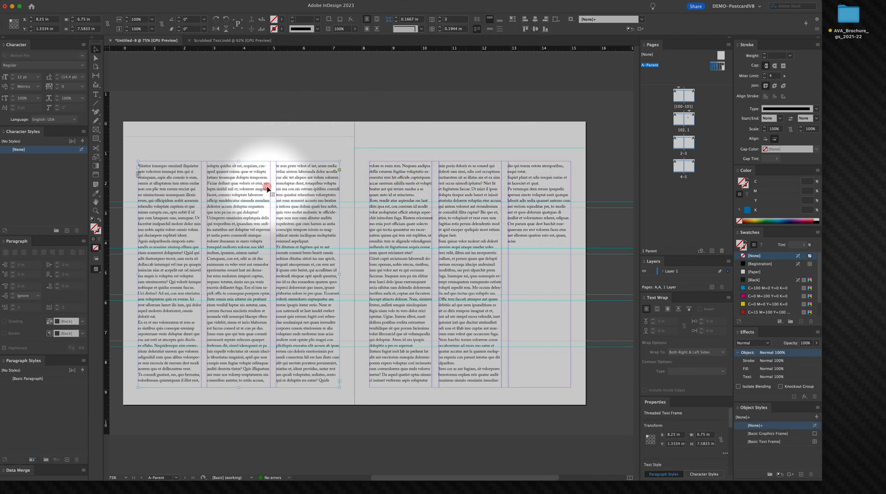
click(463, 29)
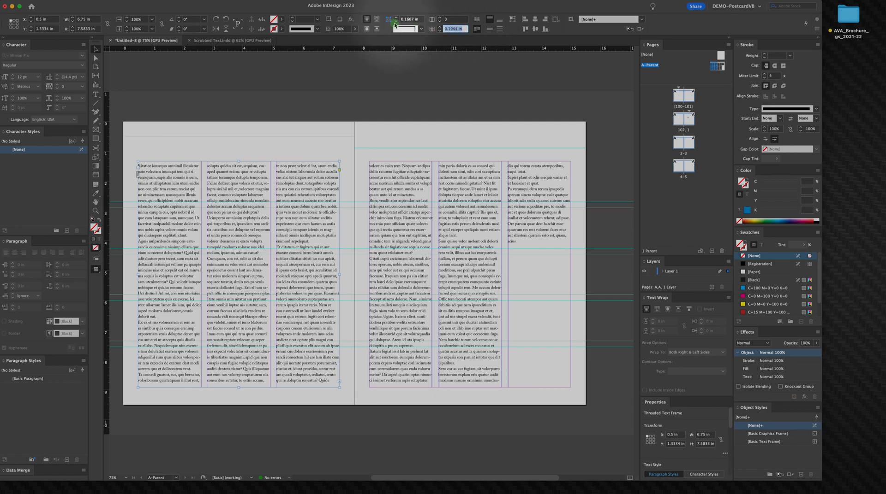
key(super+c)
click(533, 201)
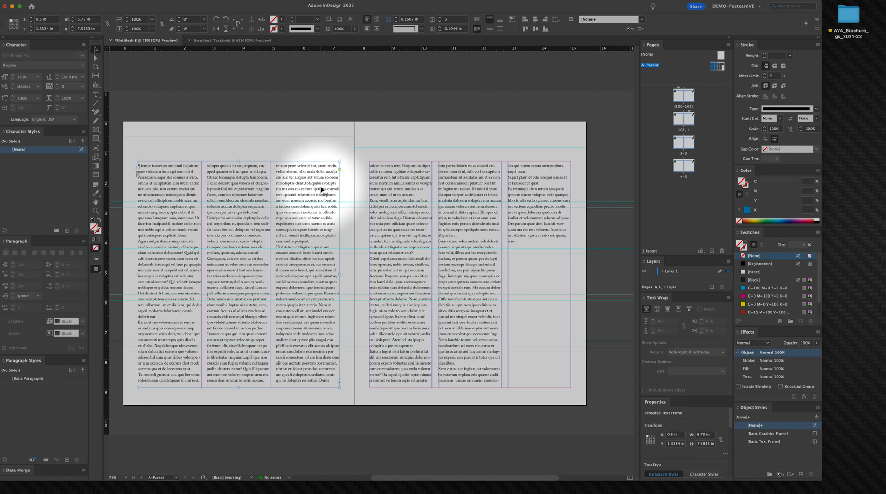
drag(458, 182, 466, 205)
key(super+z)
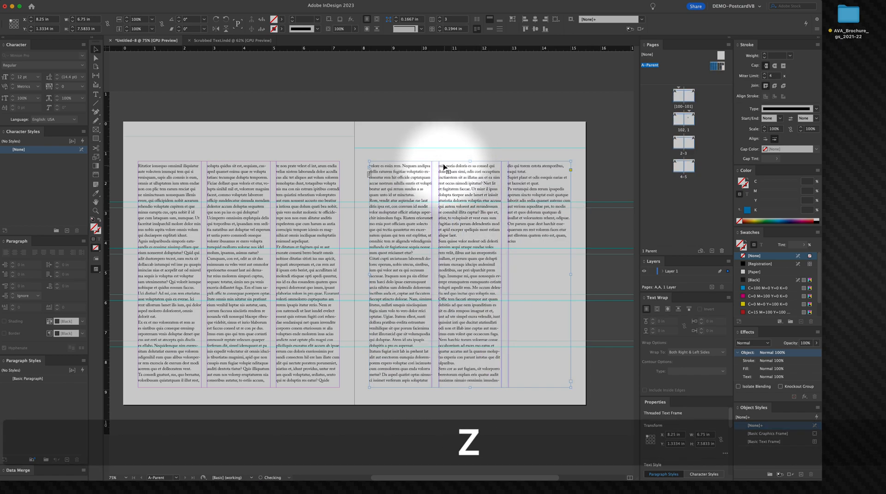
click(377, 151)
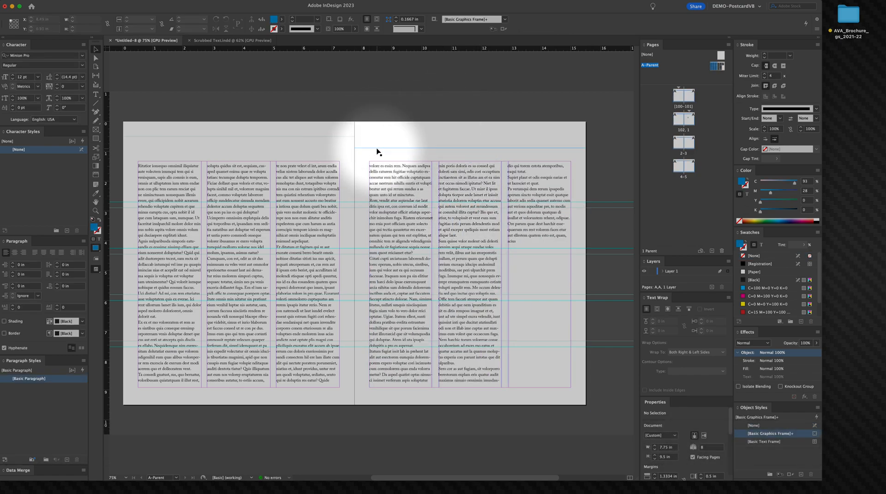
key(BackSpace)
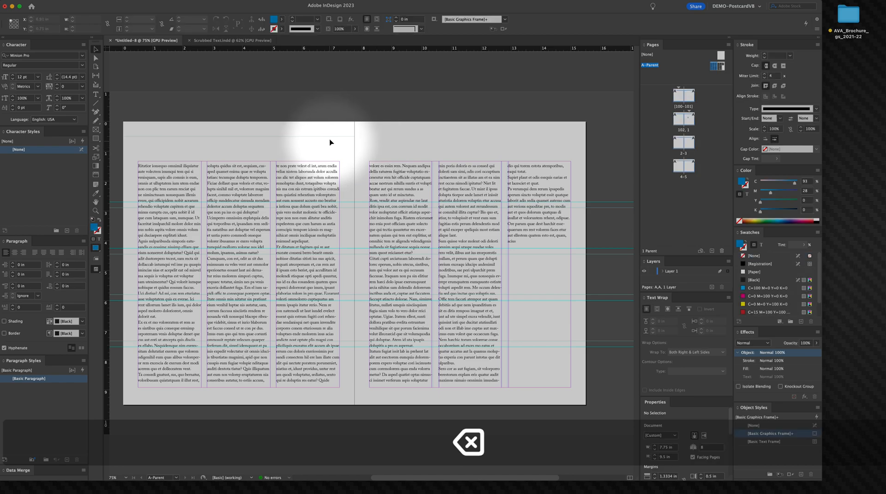
click(331, 137)
key(BackSpace)
click(410, 142)
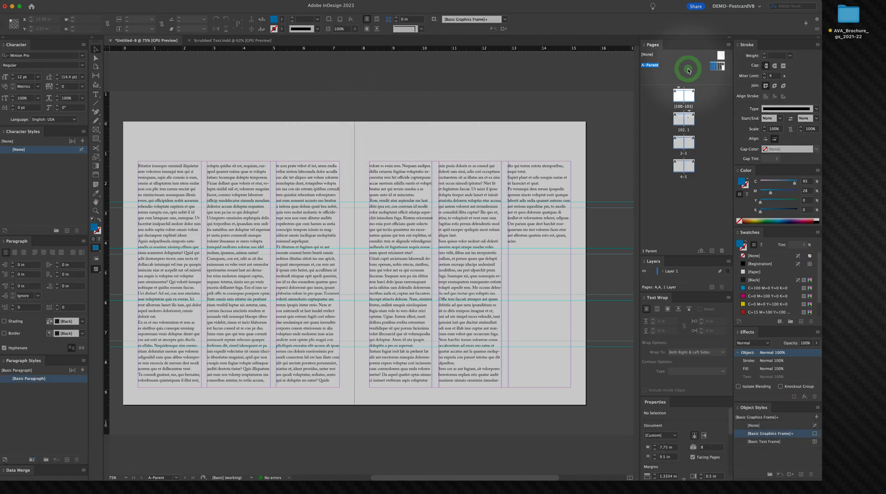
Step: Open the A-Parent spread and set its column gutter to 0.1944 in through Margins and Columns
right_click(688, 70)
click(694, 67)
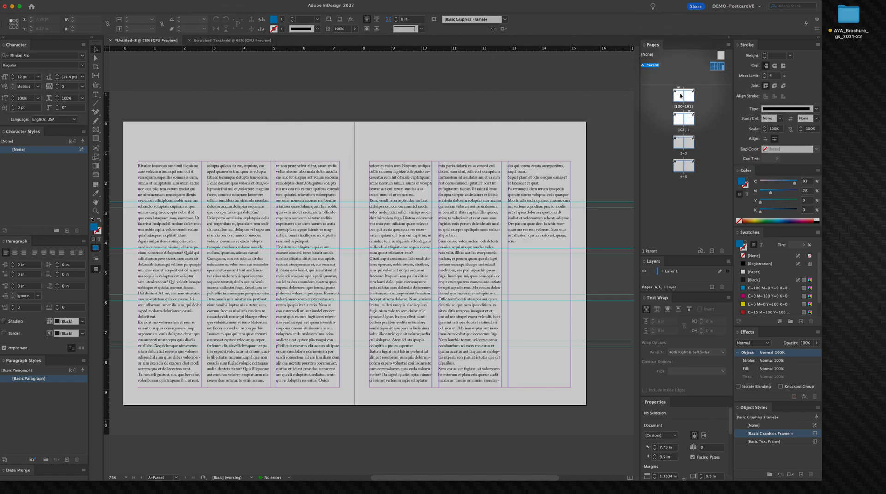
double_click(718, 67)
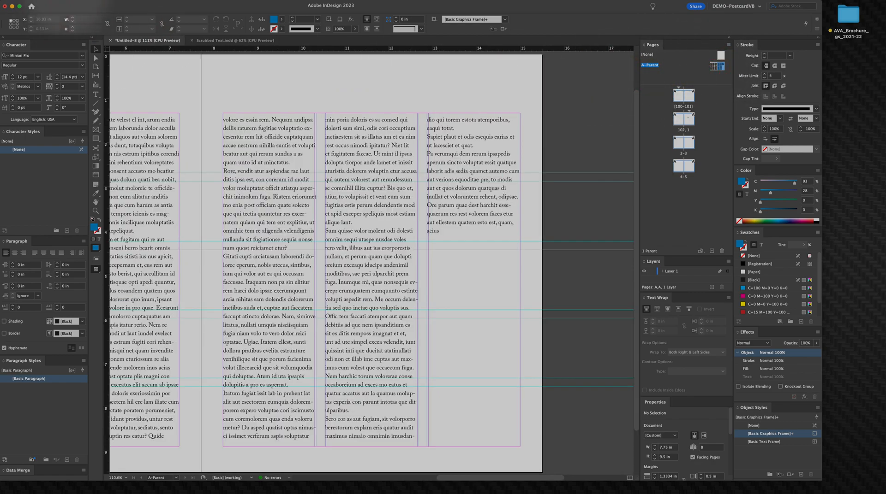
click(99, 1)
click(63, 2)
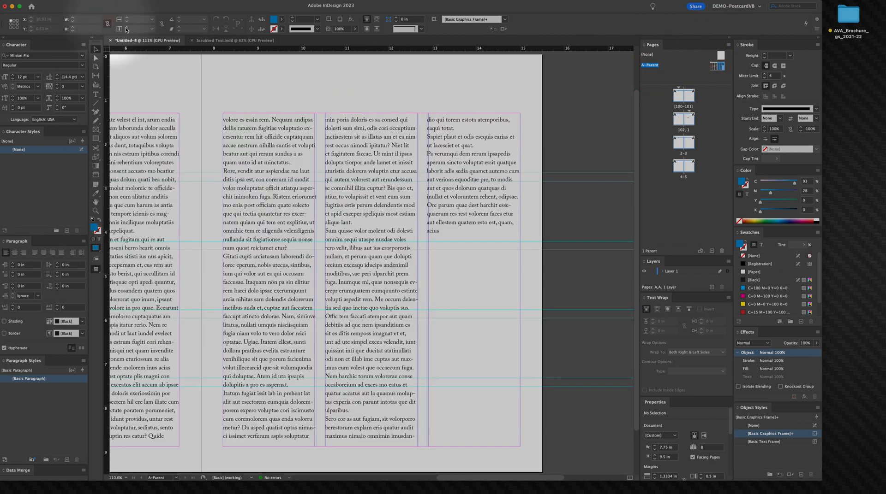
click(99, 1)
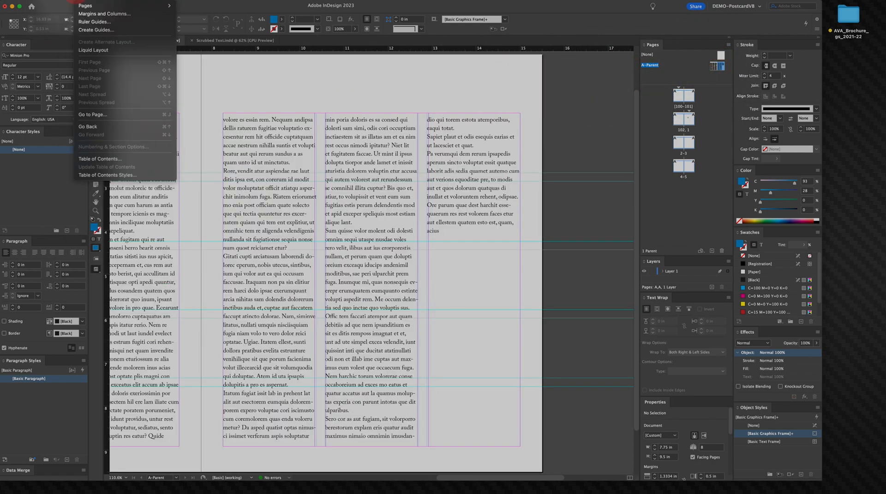
click(99, 11)
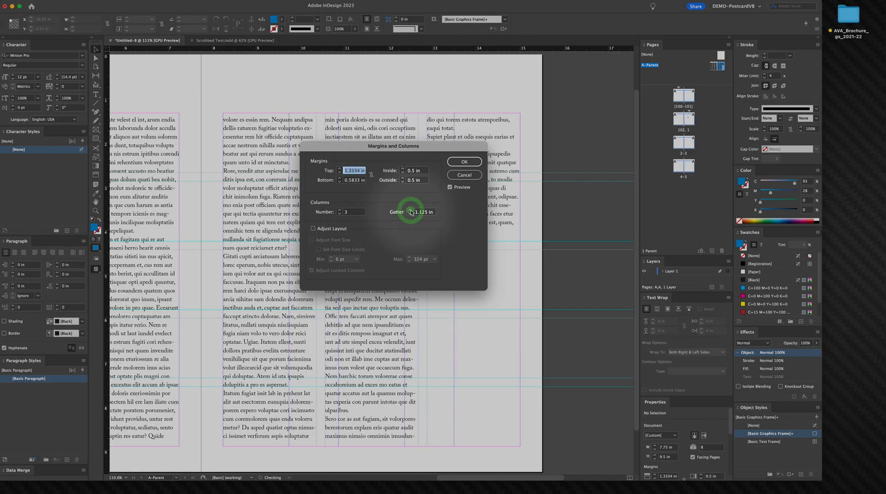
click(462, 161)
Step: Reopen Margins and Columns to check the parent spread's gutter setting
key(space)
drag(260, 206, 489, 183)
drag(416, 190, 310, 230)
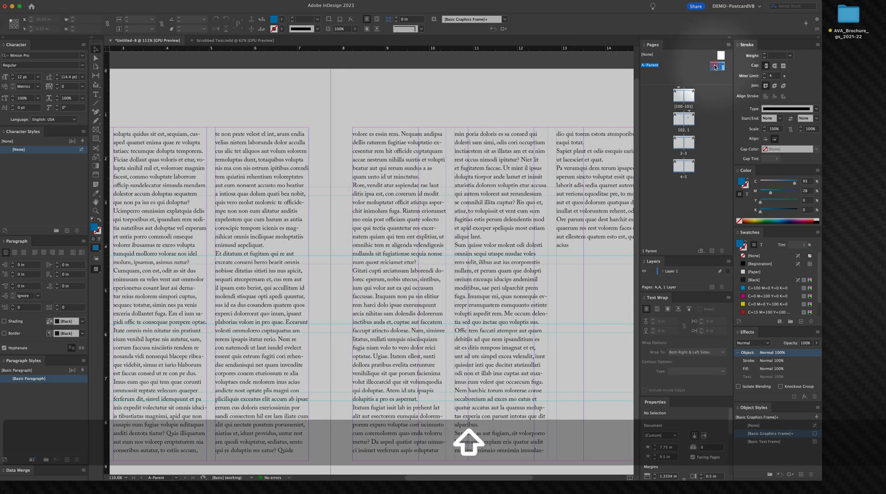
click(87, 0)
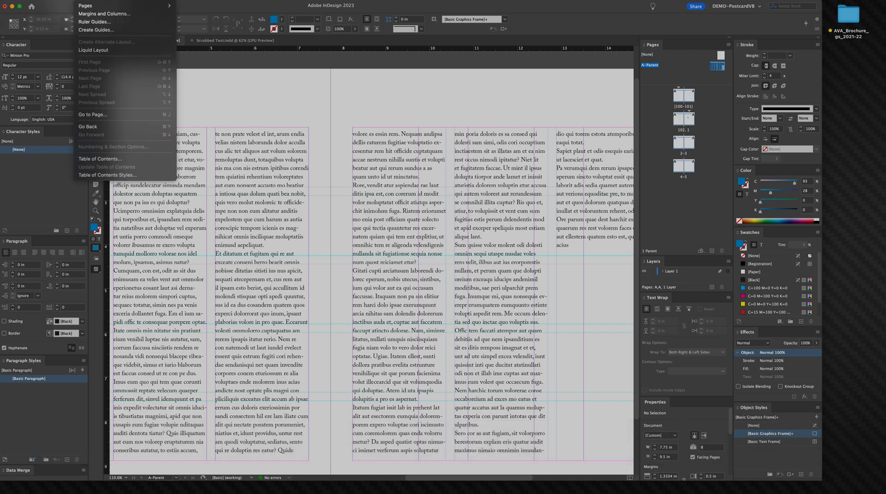
click(94, 14)
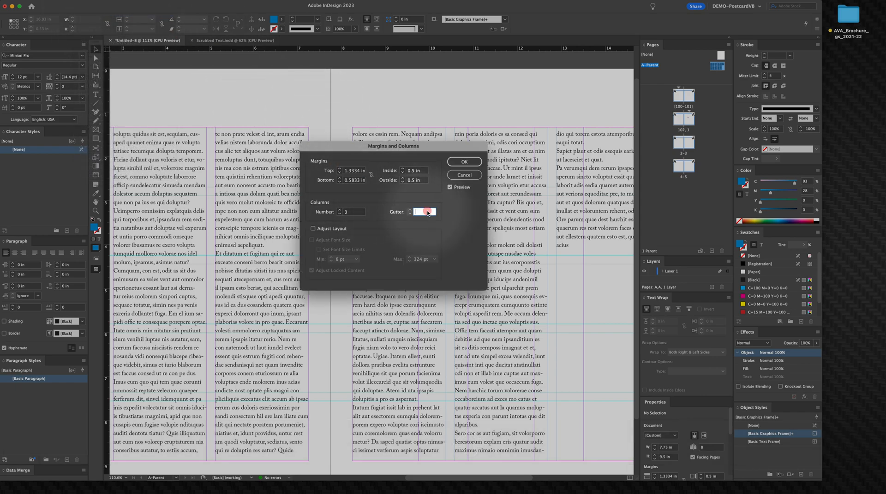
click(464, 162)
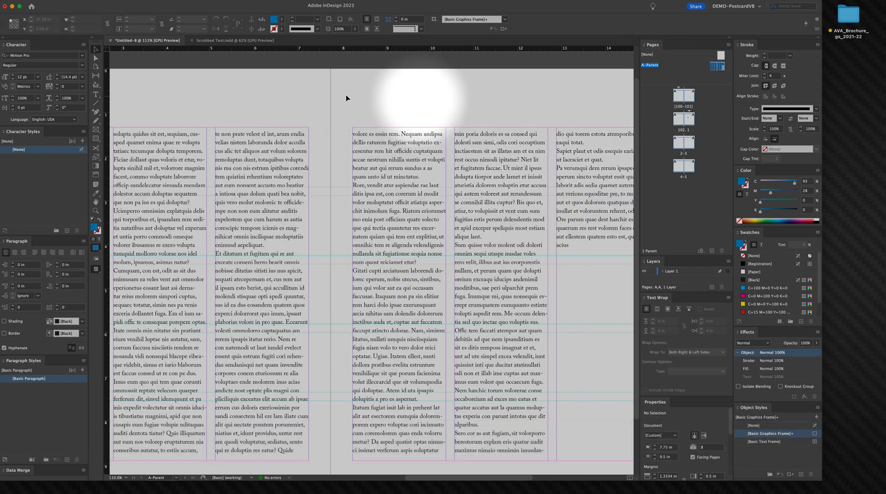
Step: Go to the first document spread and delete both of its text frames
right_click(677, 96)
click(677, 96)
double_click(677, 95)
click(315, 209)
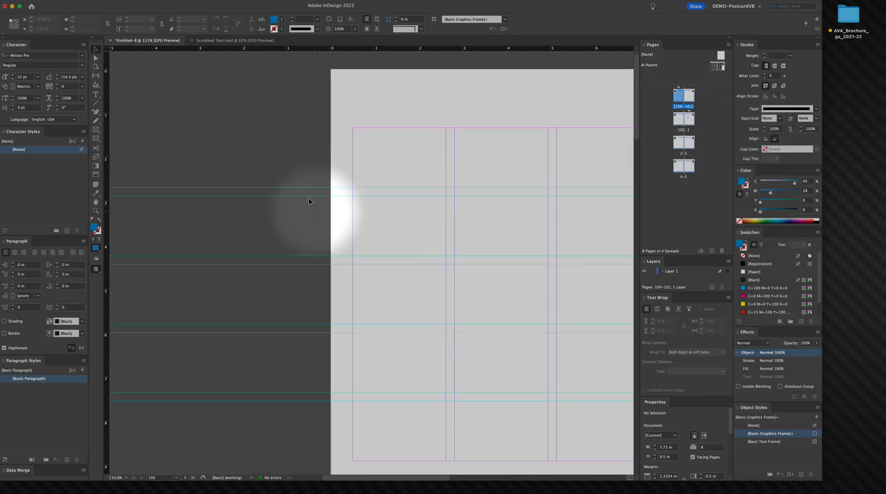
alt+super+click(306, 270)
alt+super+click(355, 263)
alt+super+click(353, 250)
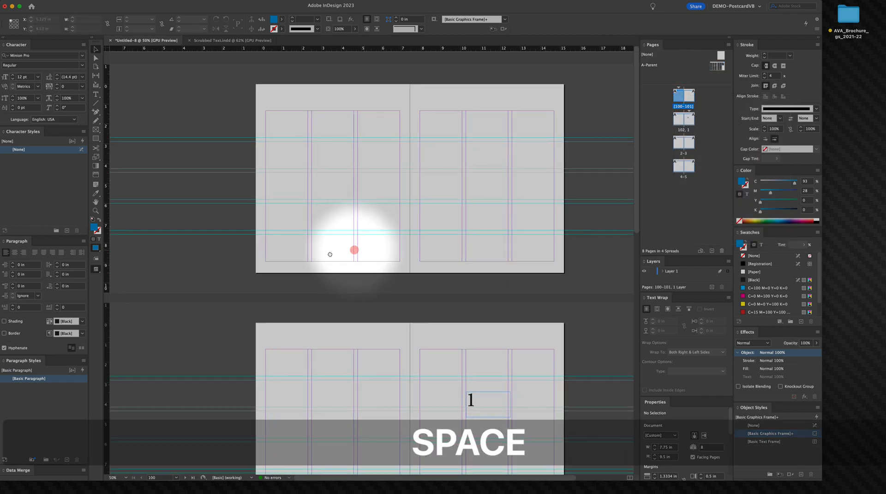
drag(330, 253, 270, 252)
click(416, 137)
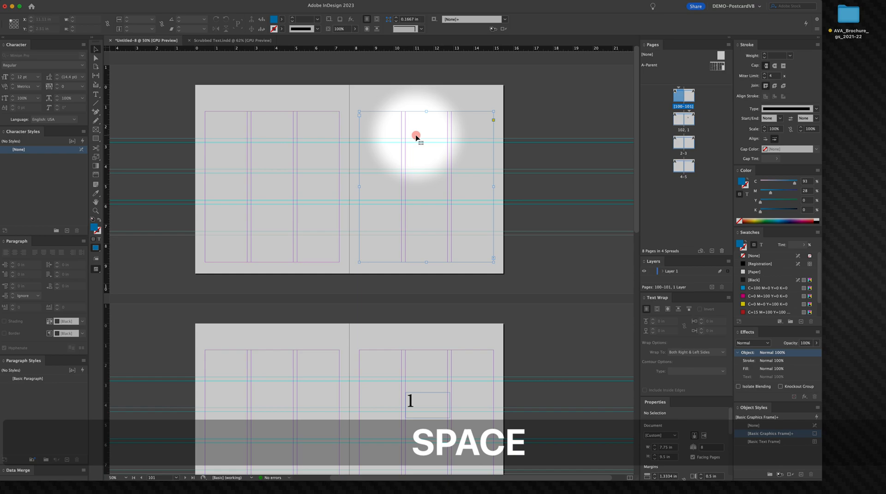
click(296, 138)
shift+click(381, 173)
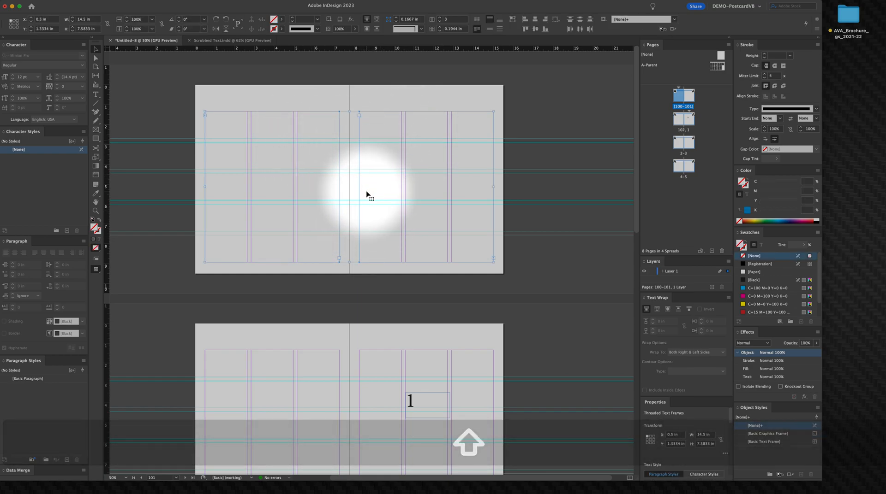
key(BackSpace)
Step: Move the page-number frame from page 1 out onto the pasteboard
key(b)
drag(435, 245, 476, 39)
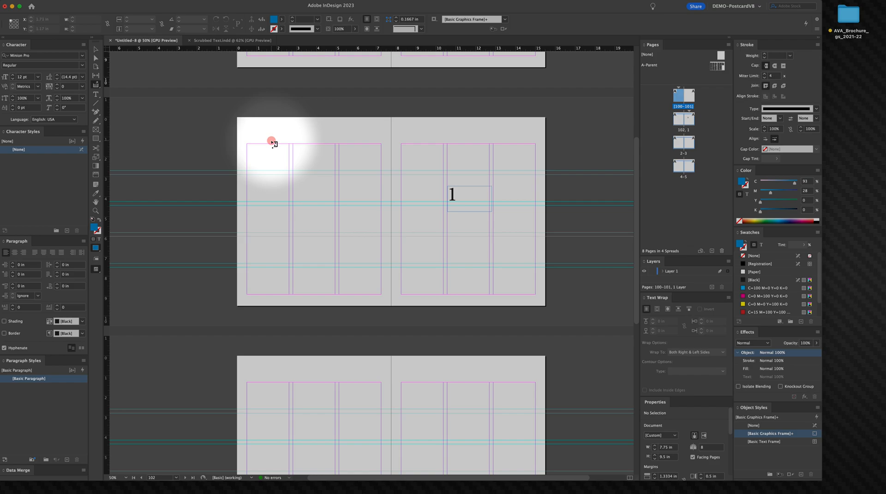
key(space)
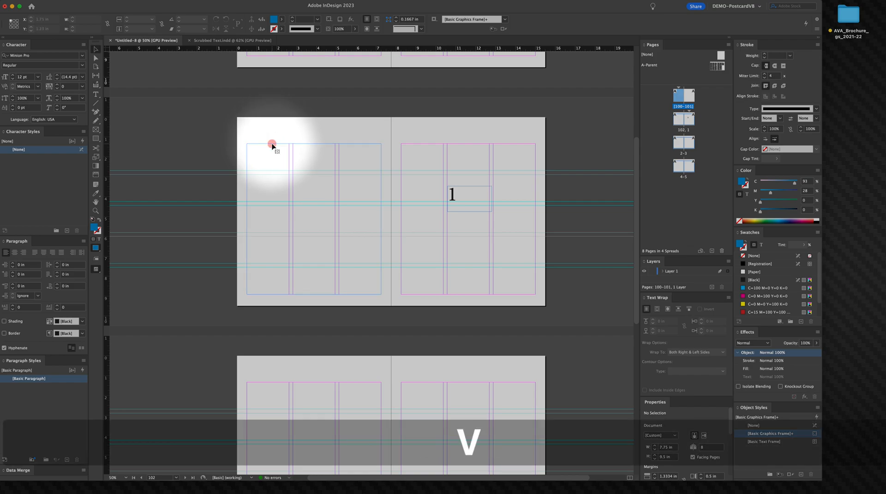
click(478, 193)
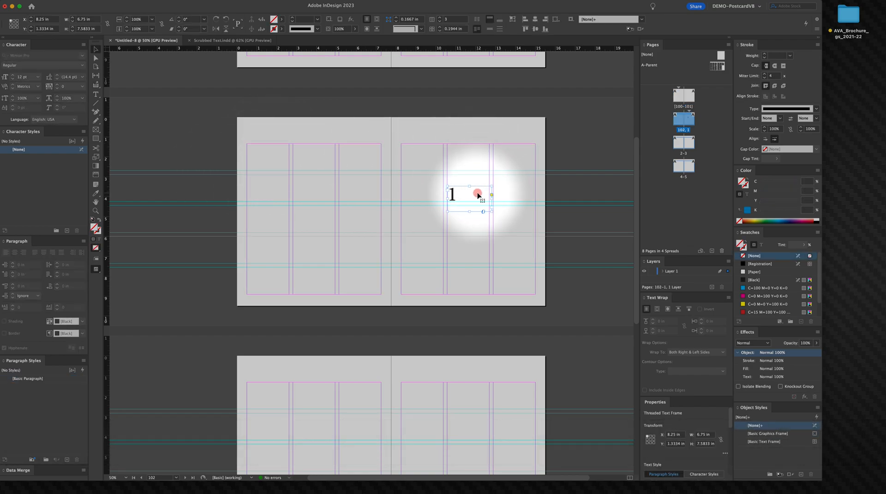
drag(460, 198, 583, 204)
Step: Copy all the text from Scrubbed Text.indd and paste it into the first text frame of spread 102–1
click(460, 270)
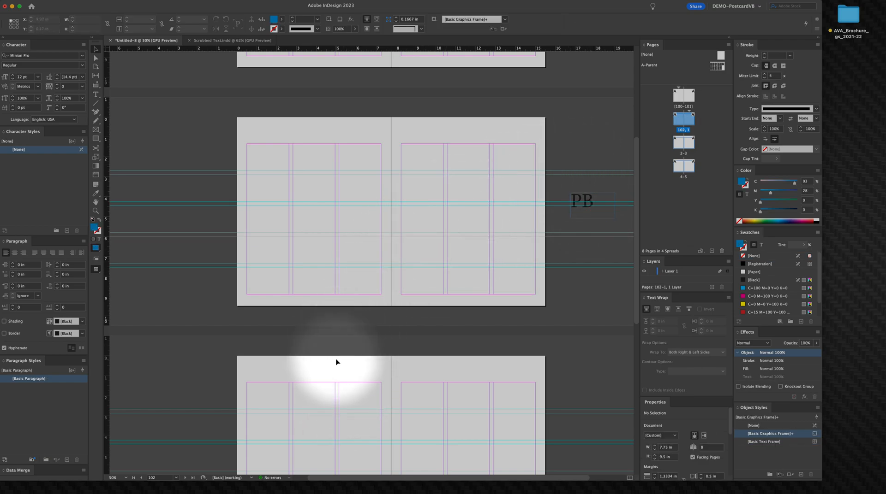
click(238, 42)
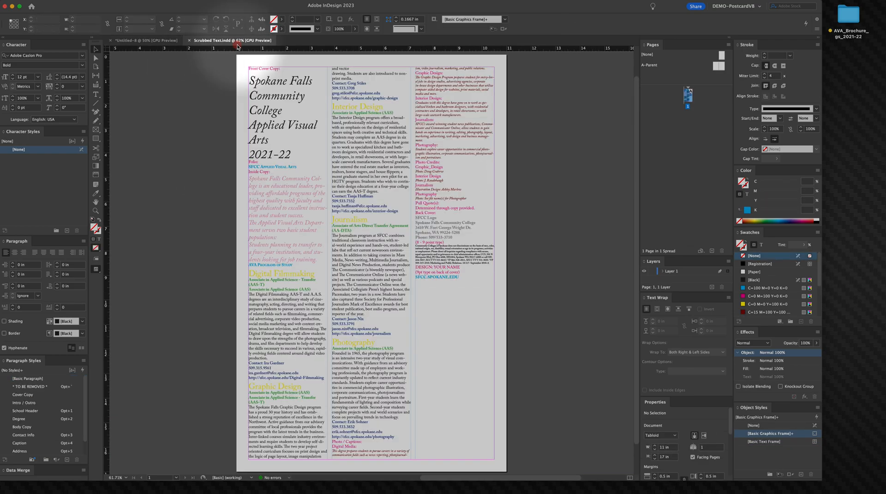
triple_click(293, 126)
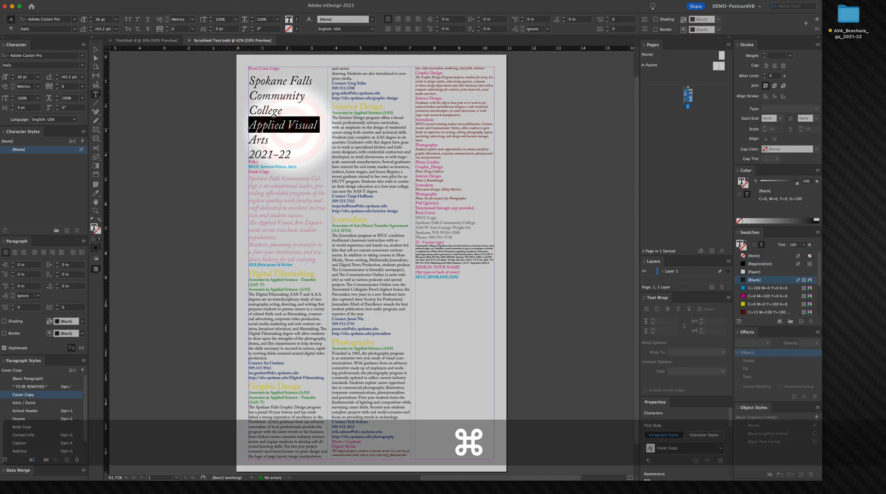
key(super+a)
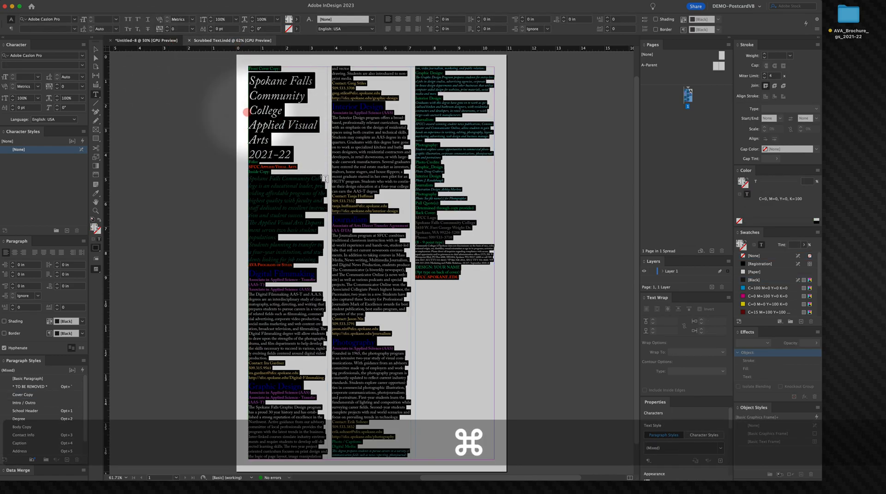
click(147, 40)
click(272, 157)
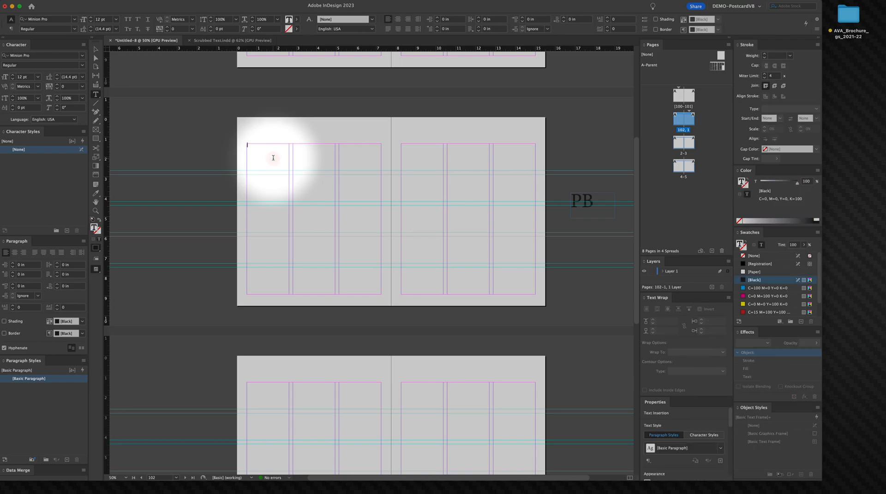
key(super+v)
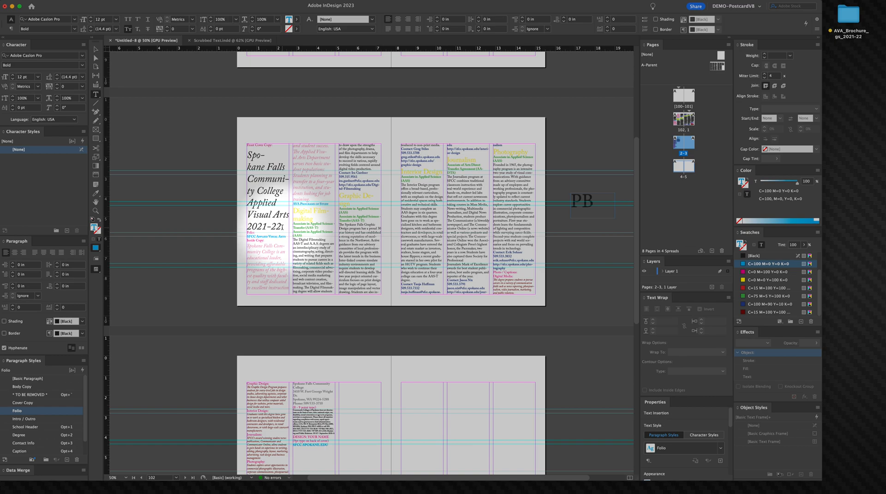
Step: Cut the front cover title copy from the start of the pasted text
drag(282, 227, 232, 110)
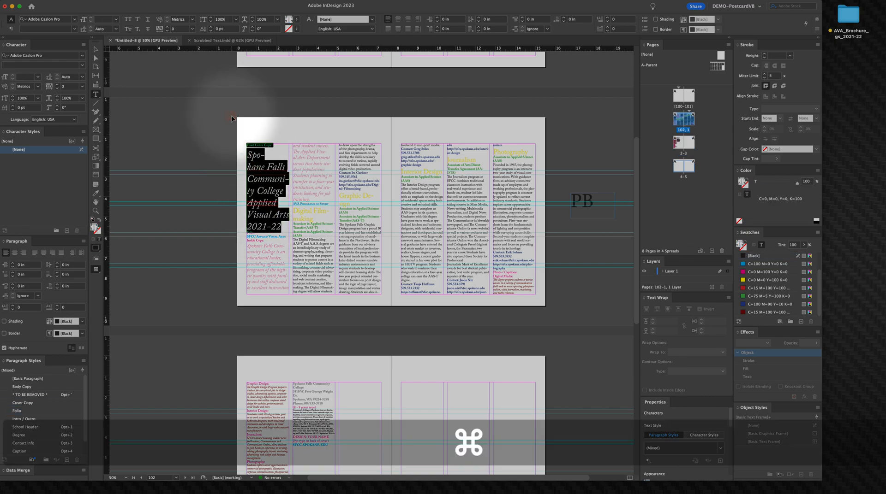
key(super+x)
key(Delete)
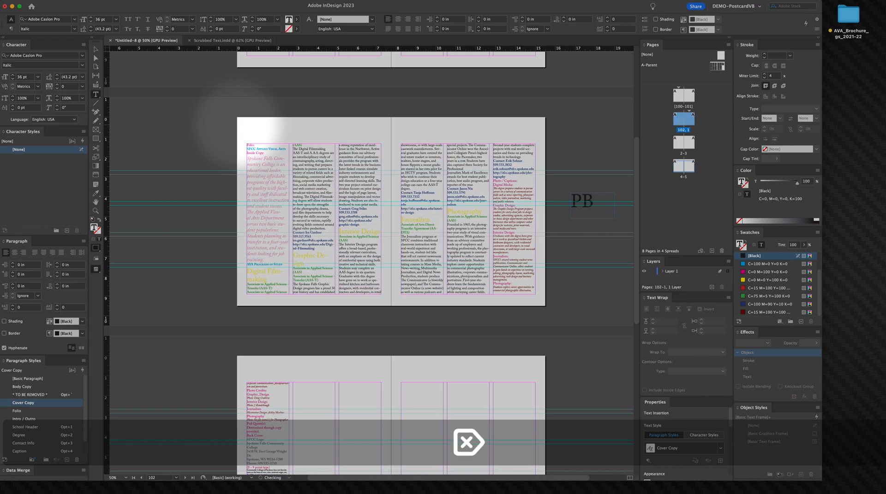
Step: Draw a text frame on page 101 and paste the cover copy into it
scroll(328, 142, up, 2)
scroll(328, 143, up, 8)
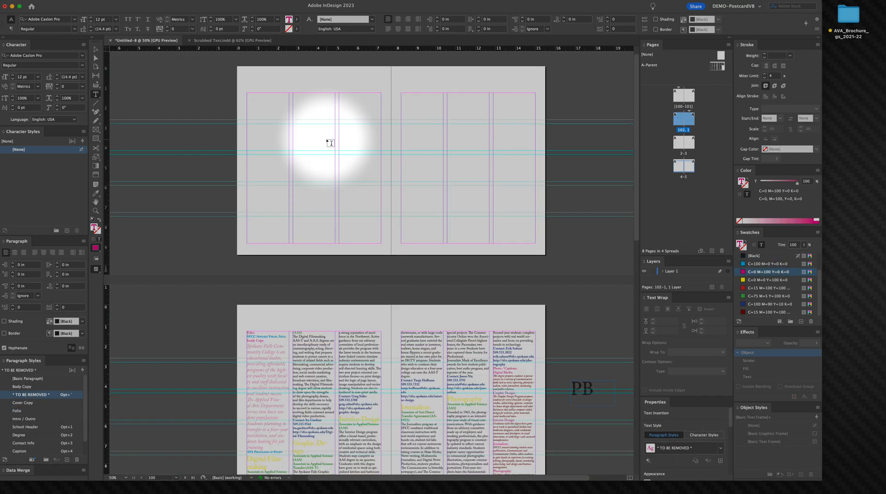
drag(411, 110, 515, 212)
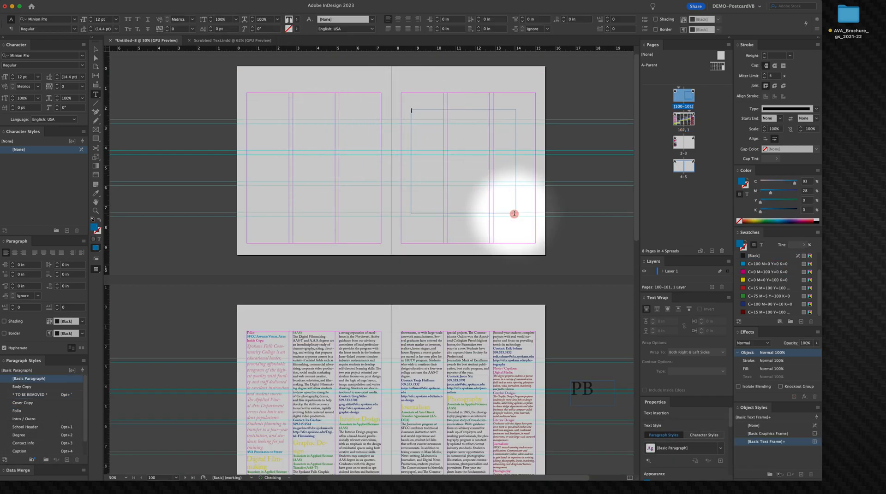
key(super+v)
Step: Insert a page break before the Digital Filmmaking heading so it starts on page 1
scroll(233, 260, down, 8)
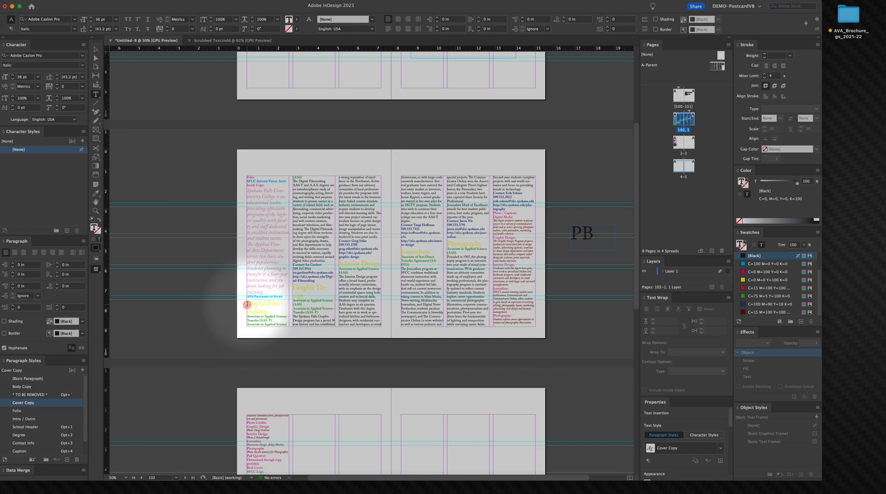
click(247, 304)
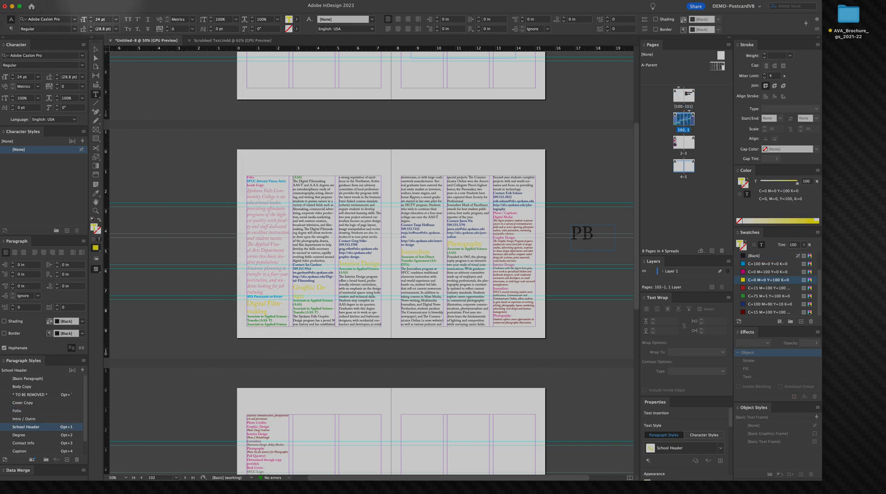
click(102, 1)
mouse_move(180, 244)
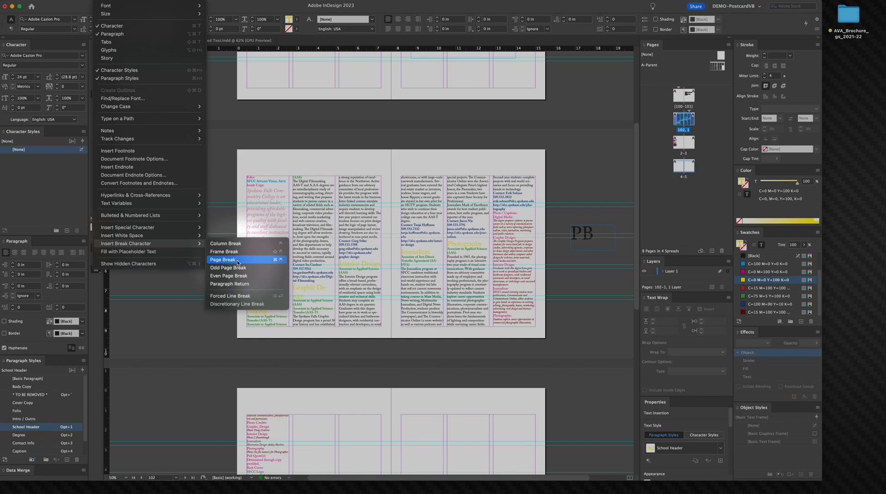
click(237, 261)
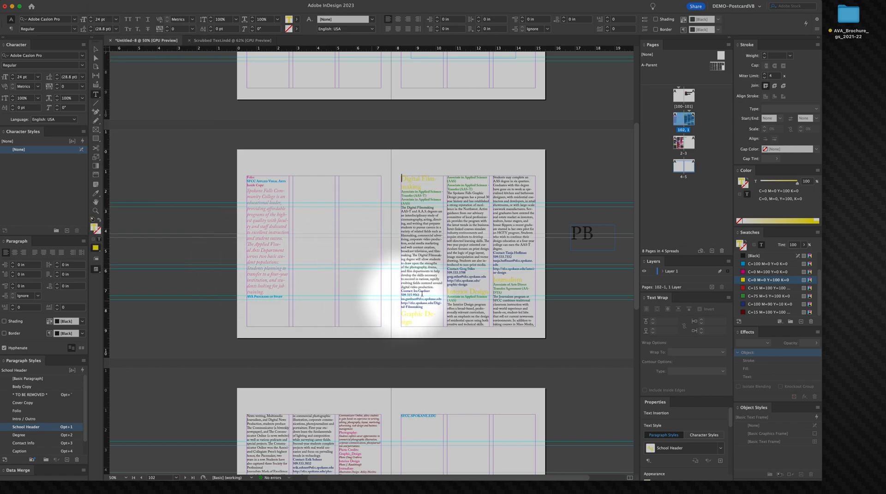
Step: Insert a page break before the Photography heading on page 2 so it starts on page 3
right_click(400, 313)
click(392, 304)
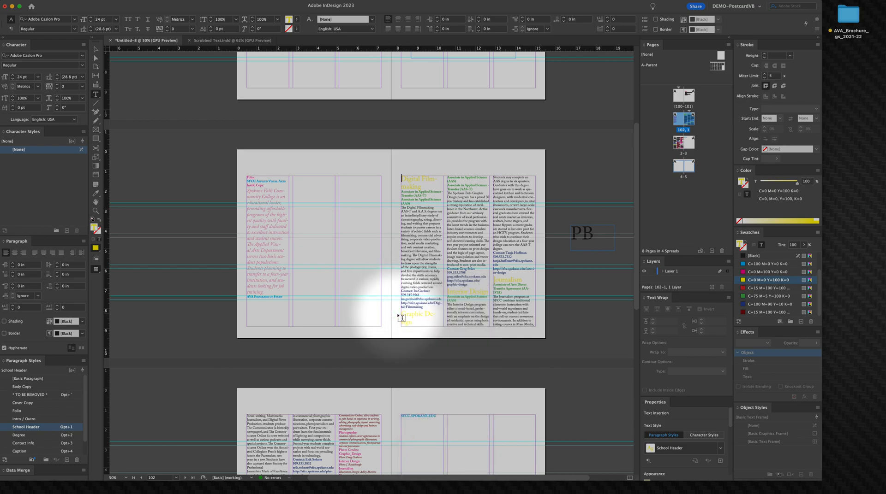
click(463, 299)
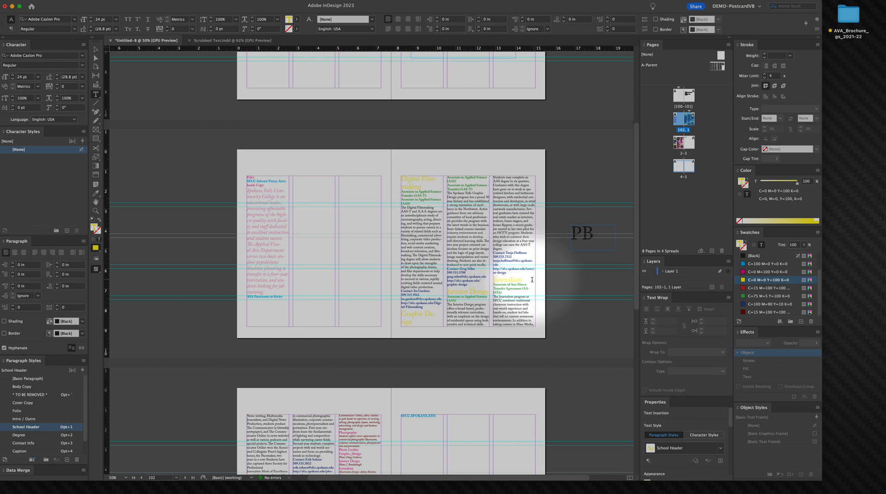
scroll(492, 280, down, 5)
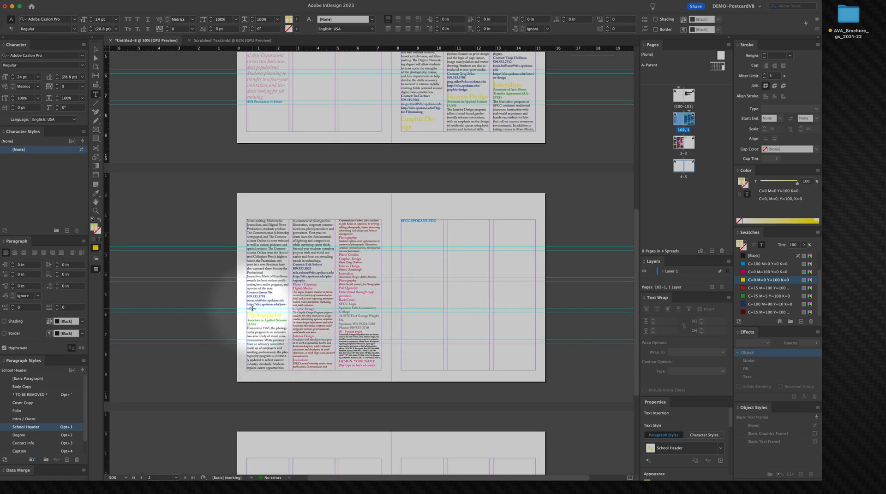
drag(247, 315, 276, 316)
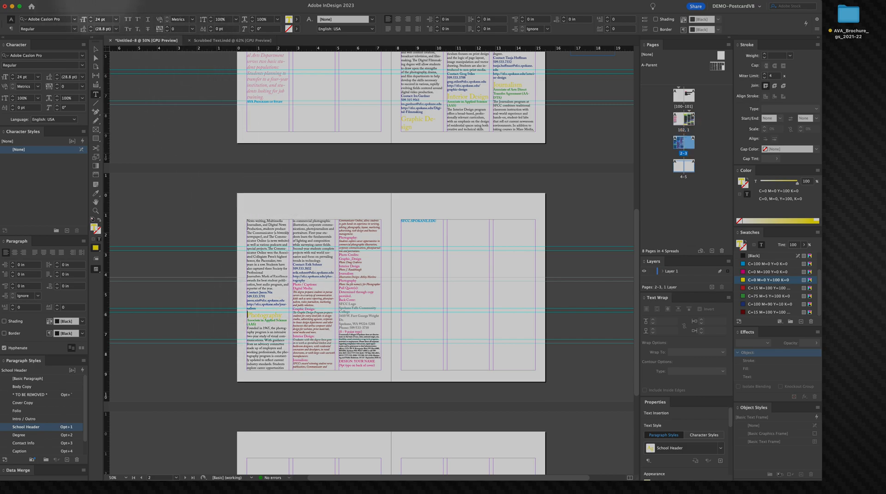
click(102, 0)
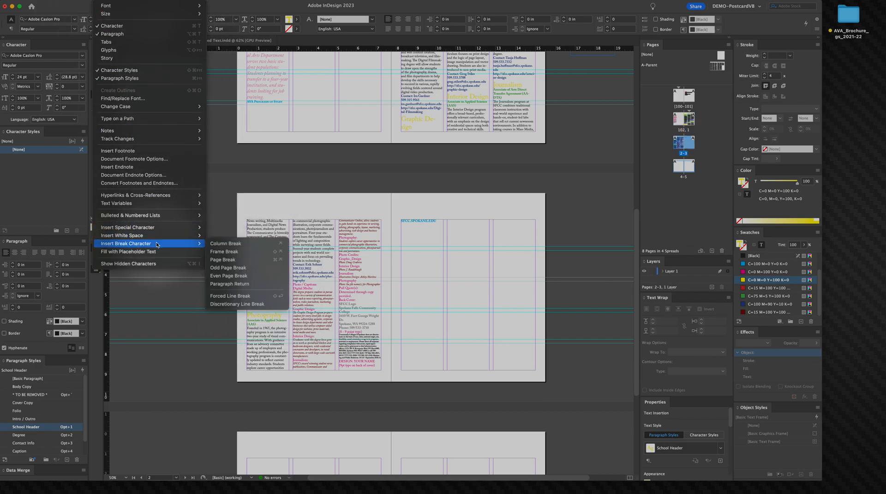
click(233, 261)
scroll(429, 235, up, 1)
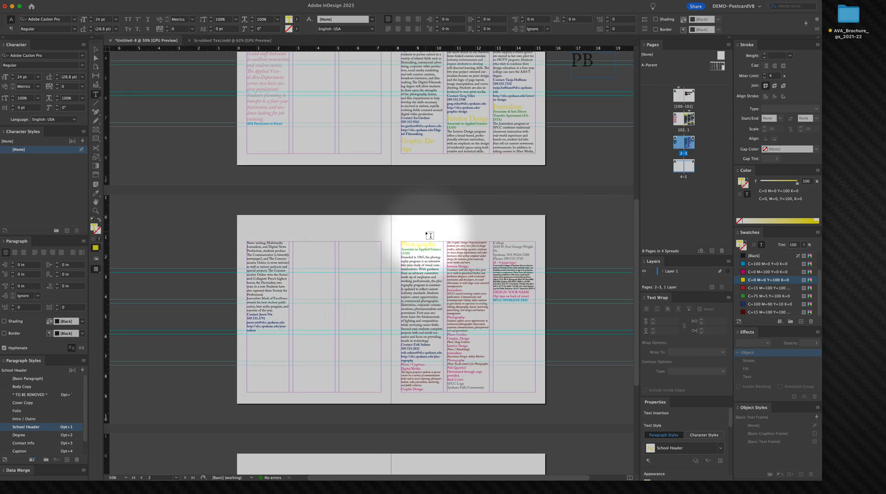
Step: Select the program listing and contact text at the end of page 3 and cut it
scroll(426, 245, down, 2)
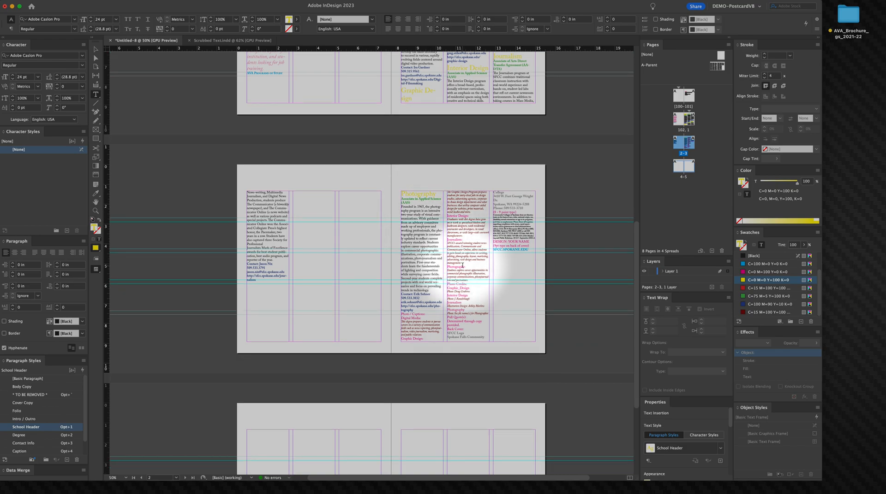
drag(530, 249, 401, 317)
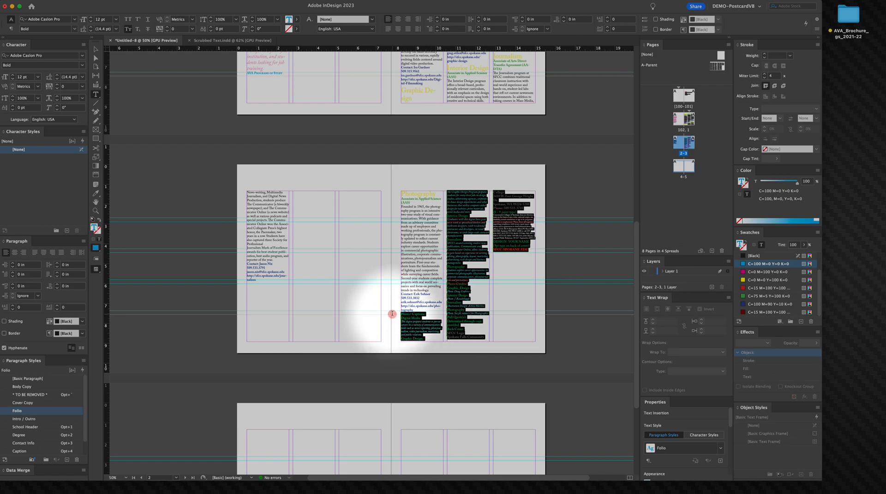
mouse_move(392, 314)
mouse_down()
mouse_move(408, 312)
mouse_move(403, 293)
mouse_move(388, 318)
mouse_up()
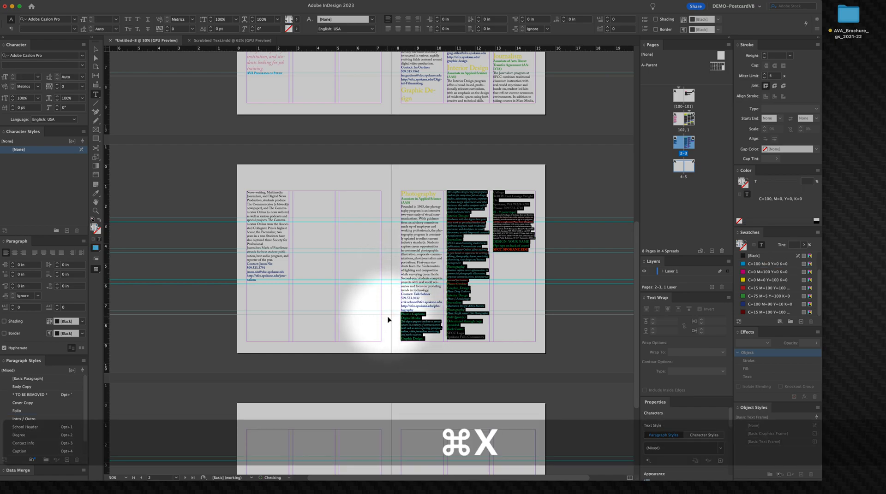
key(super+x)
key(BackSpace)
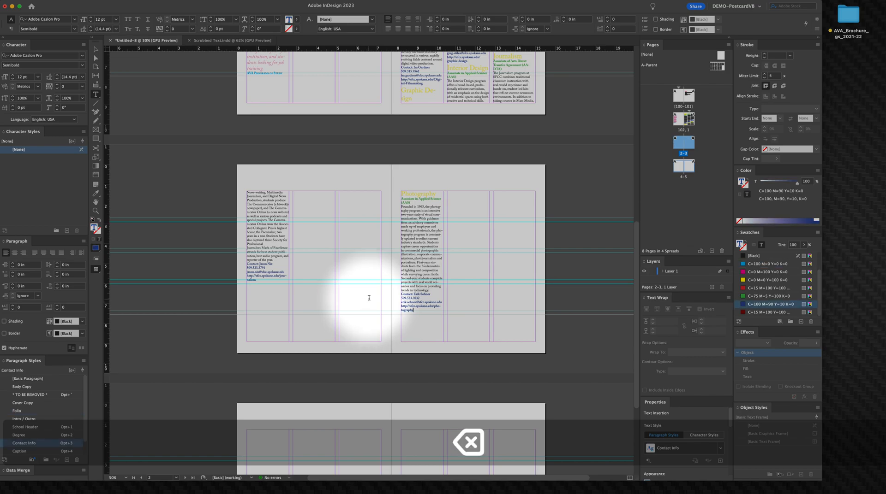
Step: Draw a text frame across the first three columns of page 100 and paste the cut text into it
scroll(346, 277, up, 3)
right_click(345, 273)
click(292, 245)
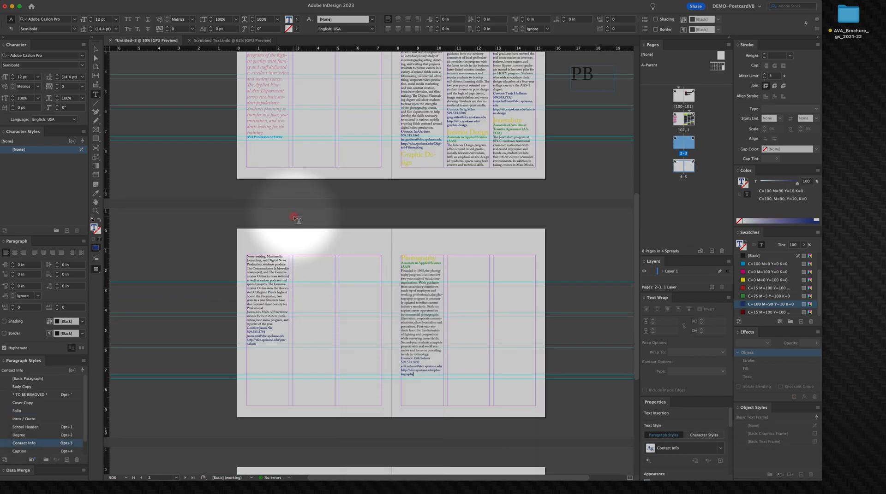
scroll(296, 222, up, 10)
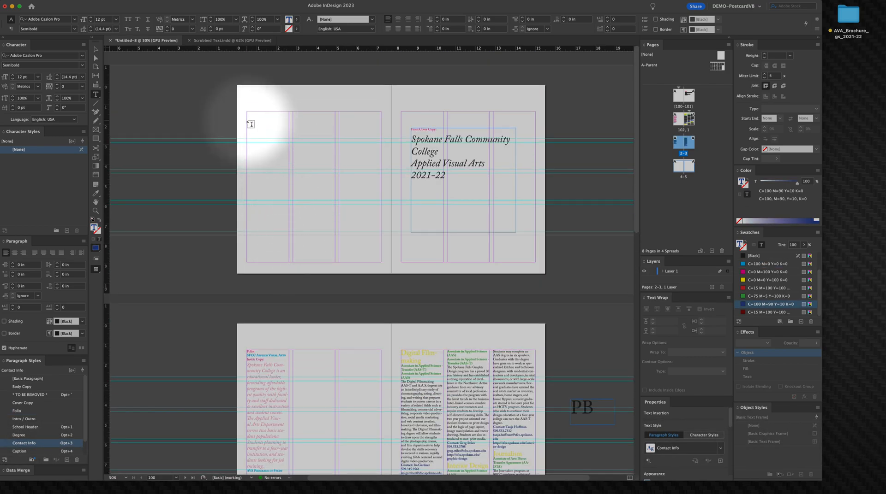
drag(253, 119, 375, 251)
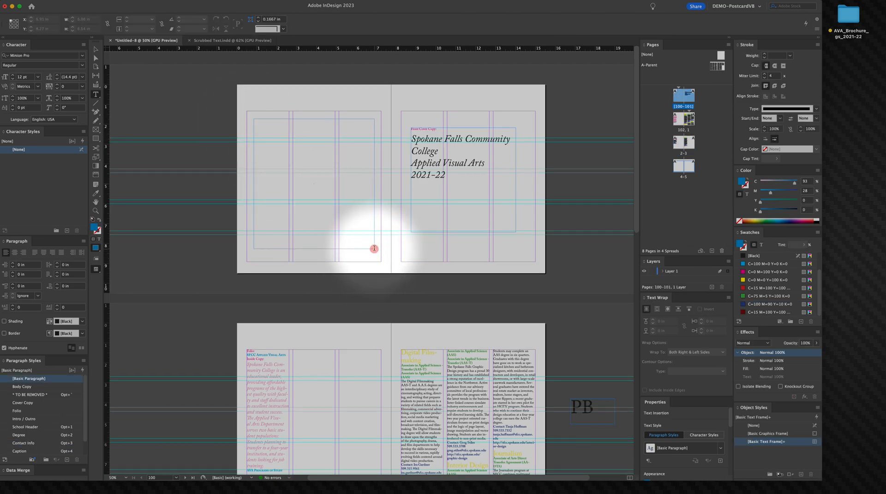
key(super+v)
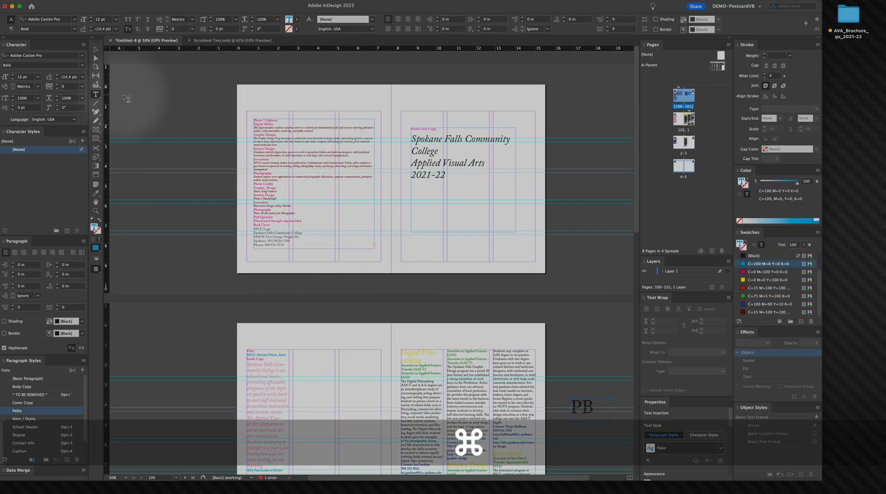
Step: Lengthen the pasted text frame on page 100 to about 7.58 in tall
key(Escape)
click(309, 239)
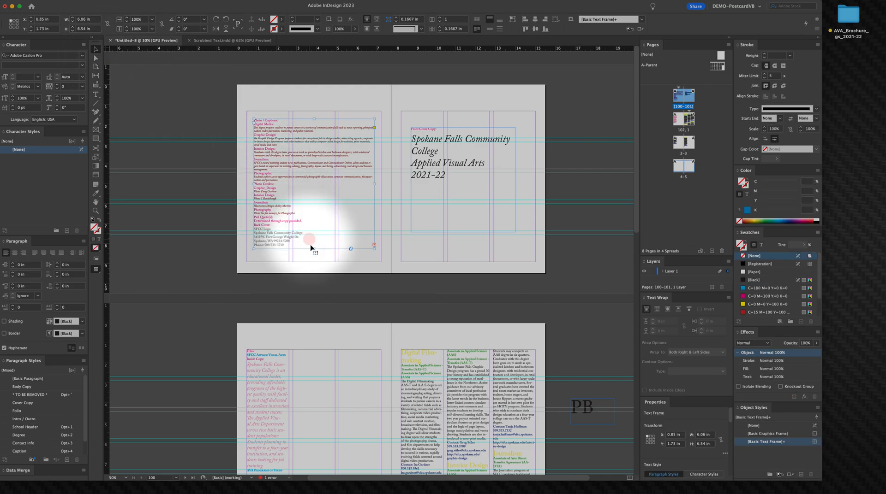
drag(314, 250, 314, 270)
click(217, 249)
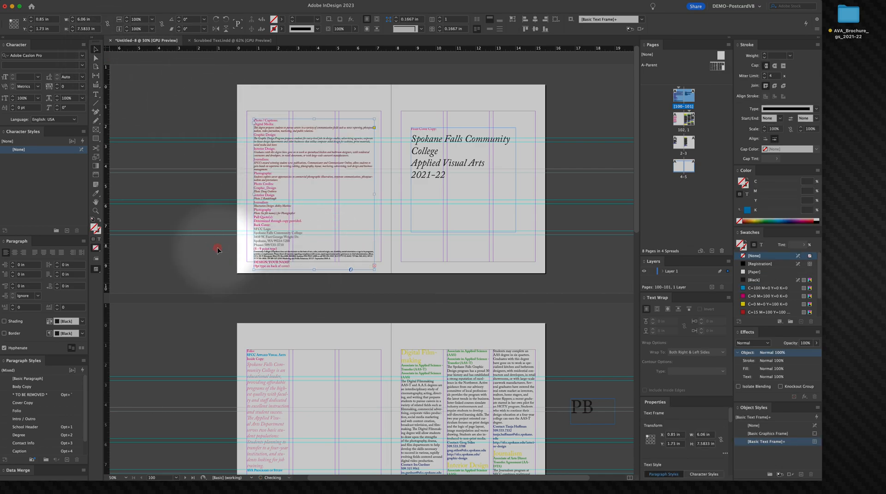
Step: Insert a page break before the Journalism heading on page 1 so it moves to page 2
key(space)
drag(270, 247, 265, 244)
drag(277, 139, 265, 123)
drag(418, 278, 419, 123)
drag(401, 210, 395, 159)
drag(405, 259, 402, 59)
drag(375, 277, 423, 319)
key(t)
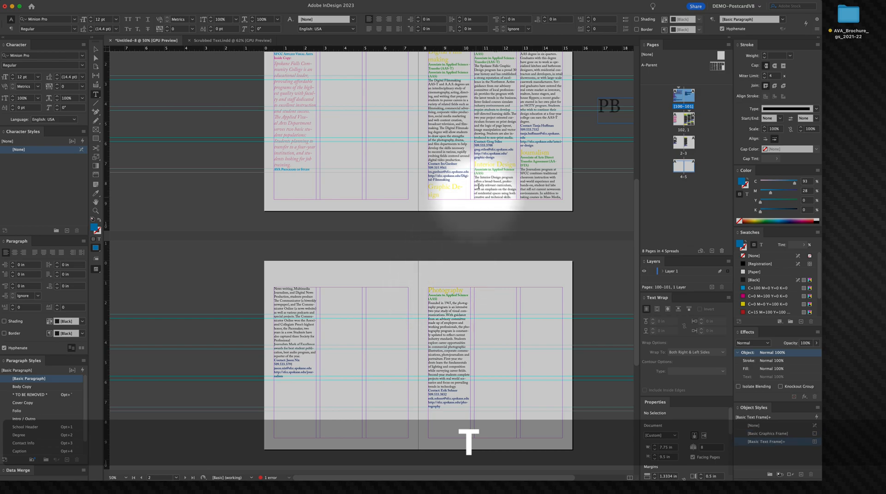
click(524, 156)
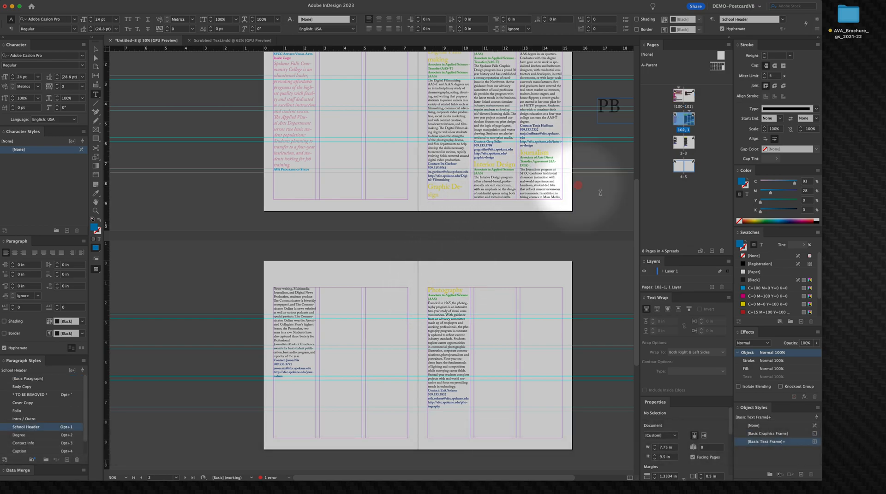
mouse_move(101, 1)
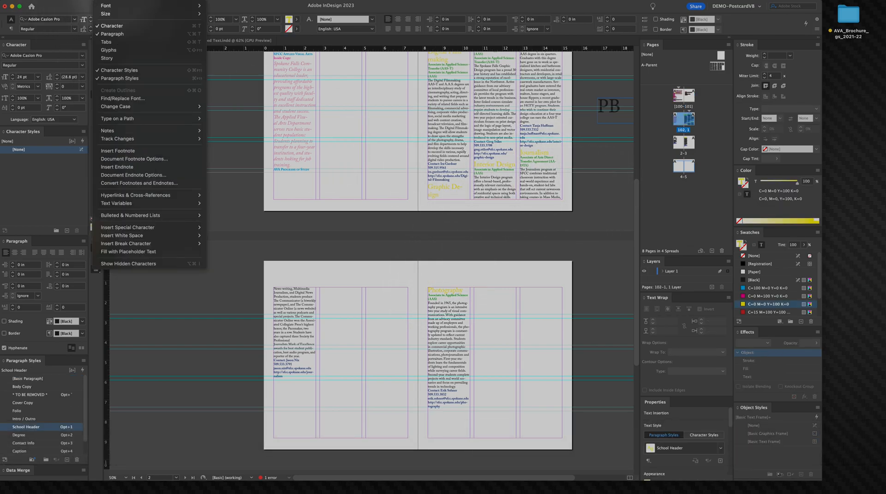
mouse_move(118, 245)
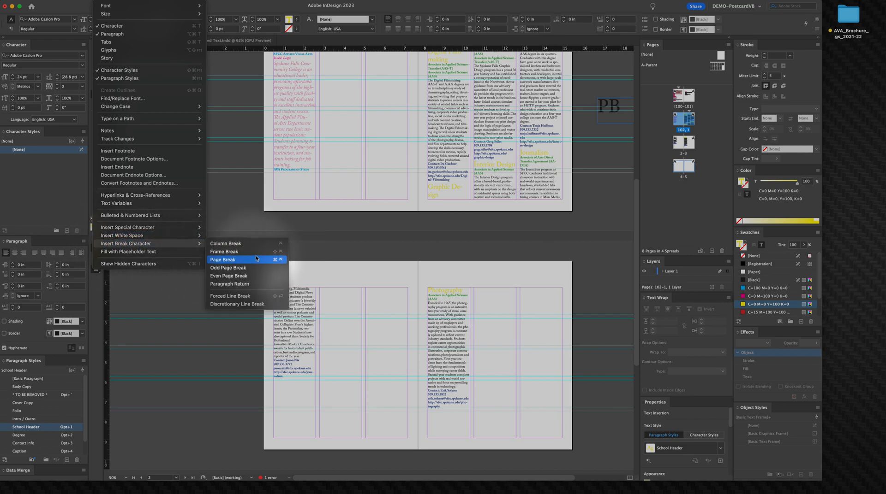
click(272, 258)
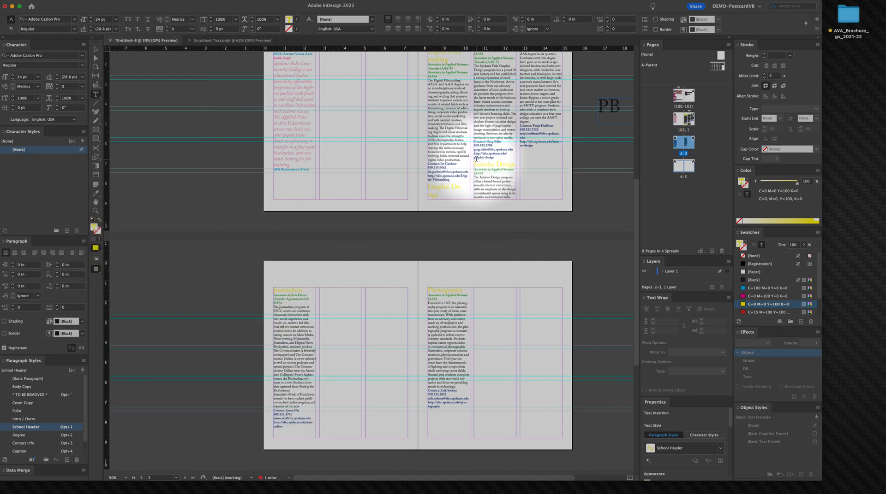
Step: Insert a page break before the Interior Design heading so it starts the next page
click(496, 154)
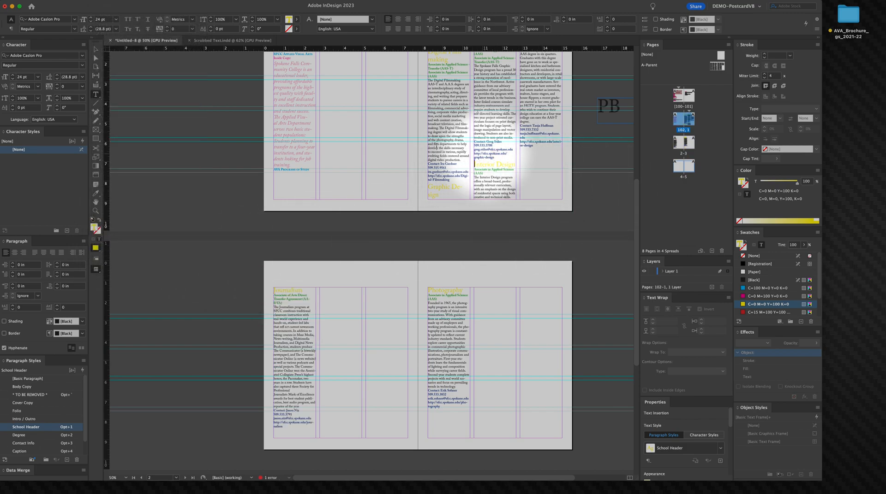
click(103, 1)
mouse_move(142, 236)
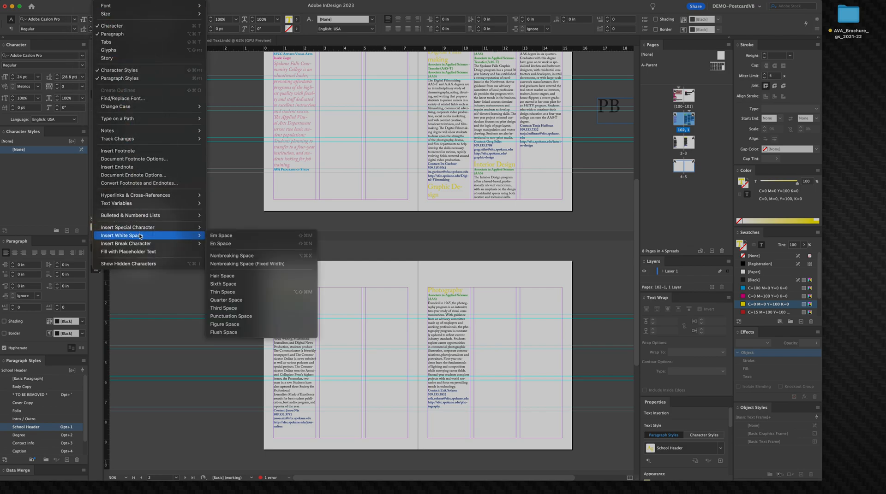
click(281, 254)
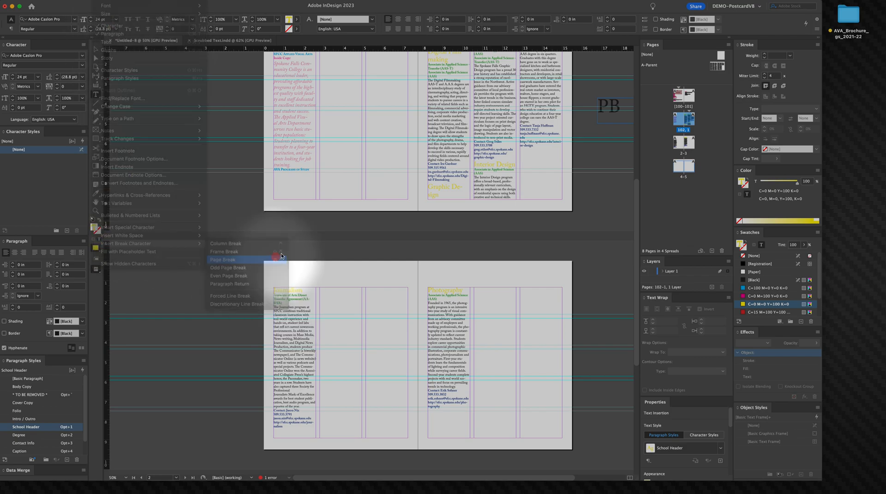
Step: Insert a page break before the Graphic Design heading at the bottom of page 1
click(430, 185)
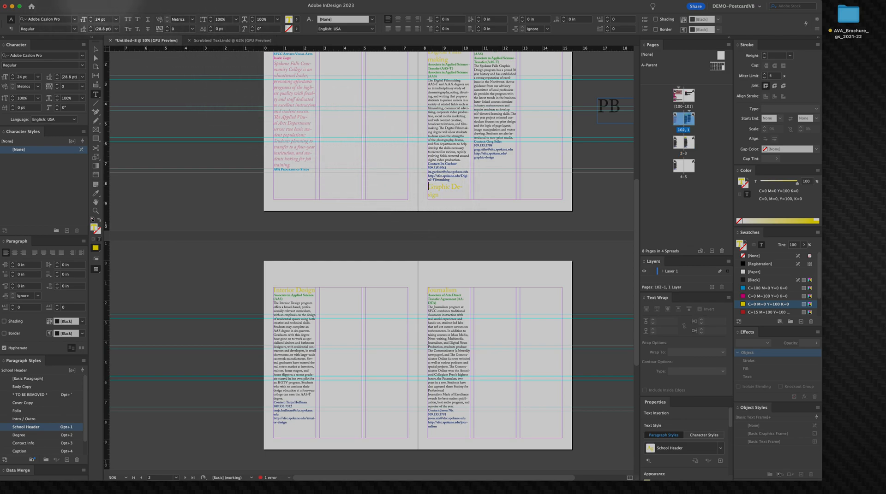
click(101, 0)
mouse_move(128, 243)
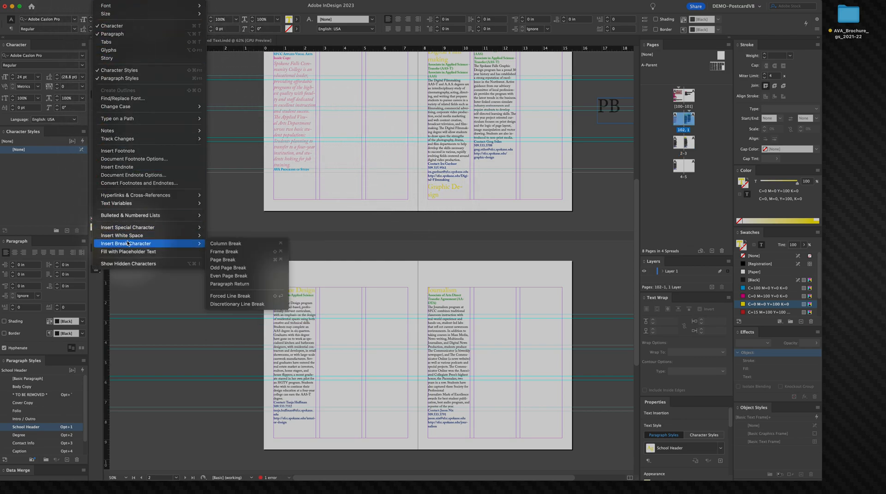
click(242, 260)
scroll(306, 237, up, 2)
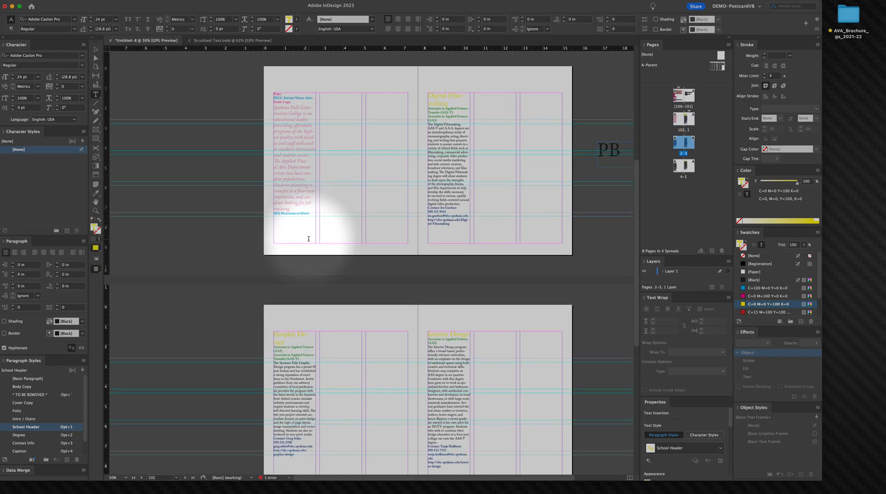
scroll(308, 238, down, 10)
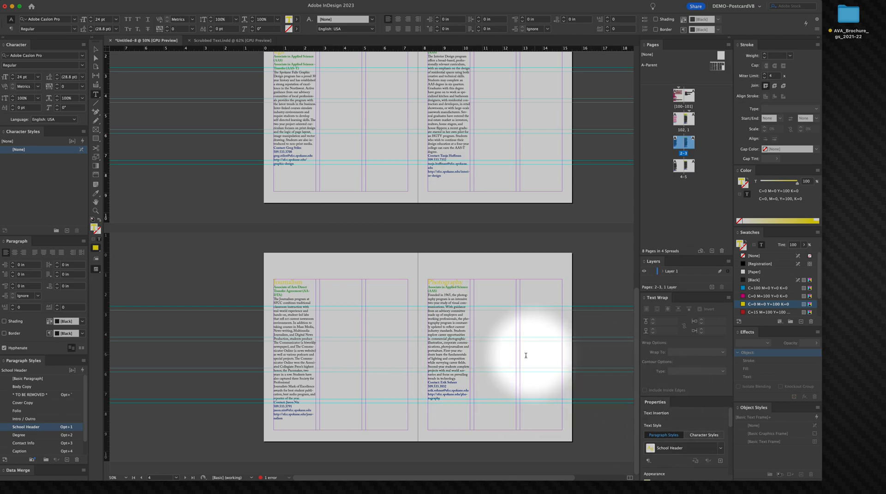
click(501, 389)
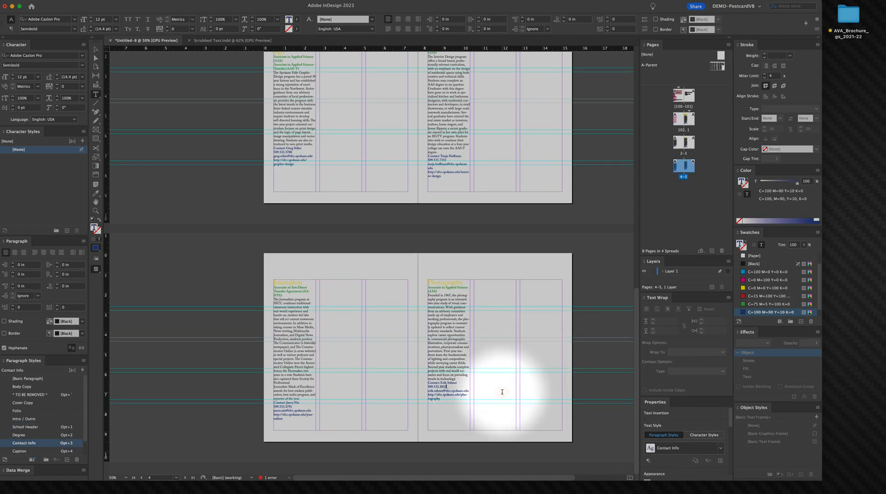
key(Down)
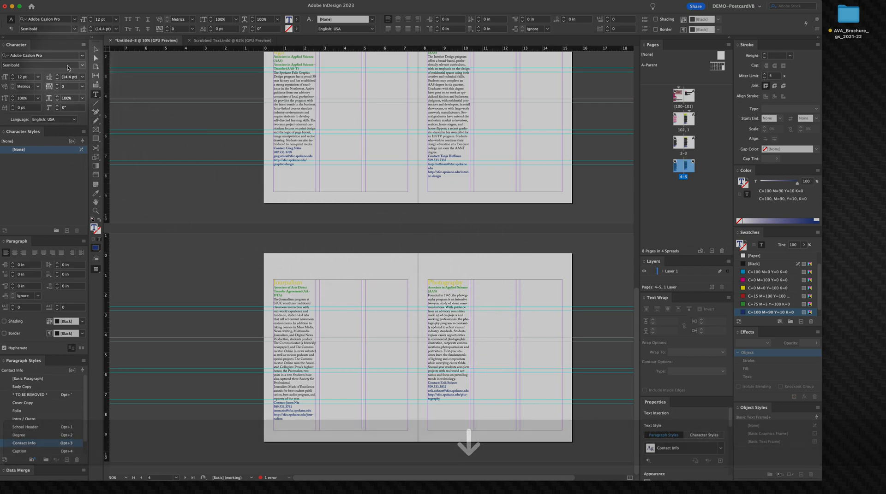
click(97, 52)
click(223, 207)
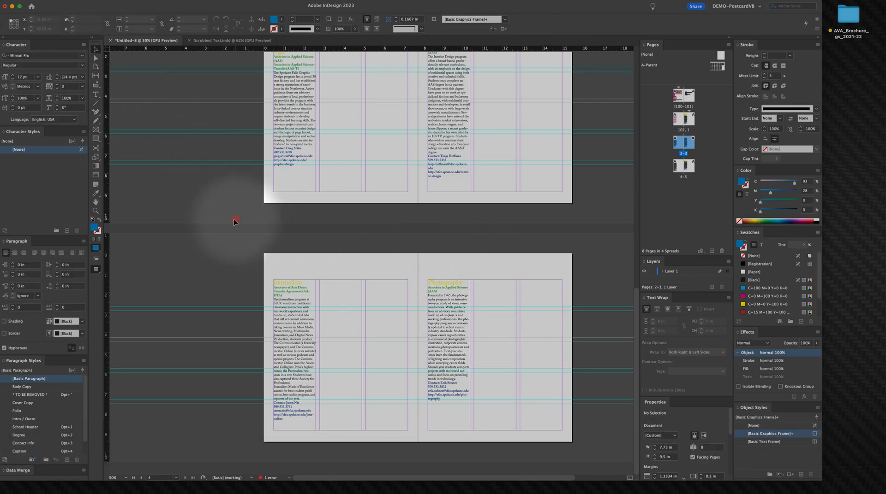
Step: Paste a copy onto spread 2–3 and undo the paste
key(super+v)
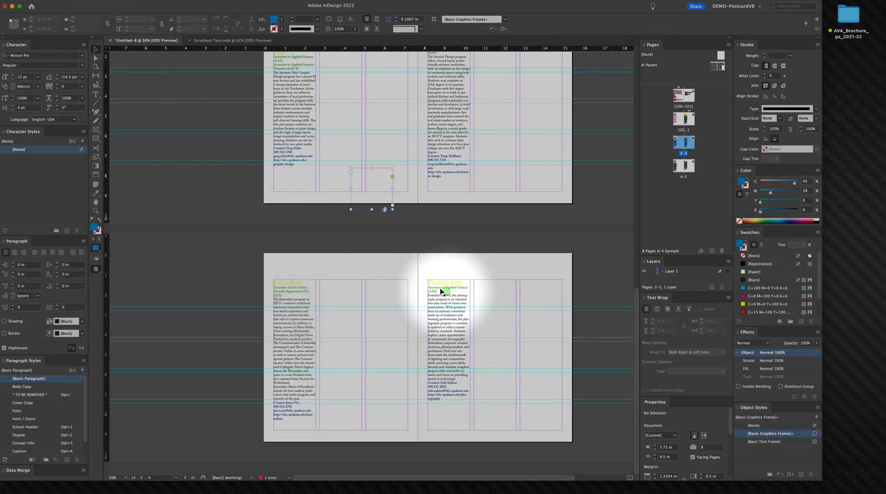
key(super+z)
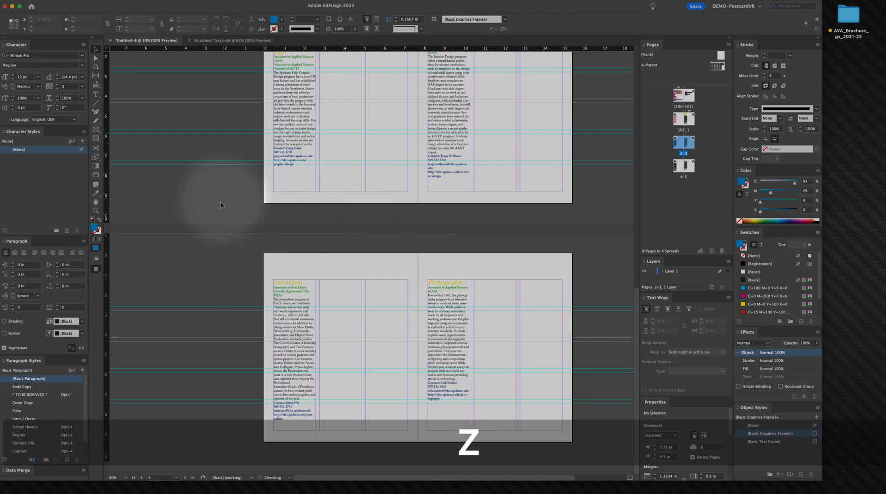
Step: Cut the "SFCC Applied Visual Arts" line from the intro text frame on page 102
scroll(299, 229, up, 2)
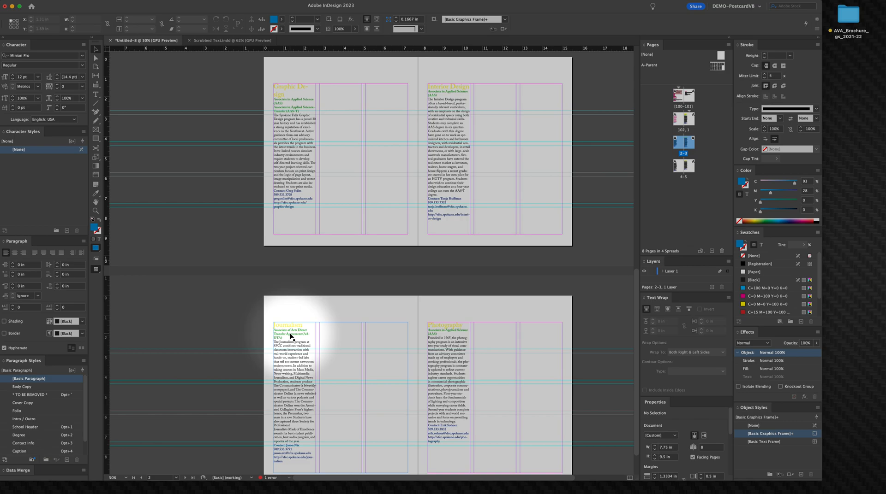
scroll(367, 249, up, 1)
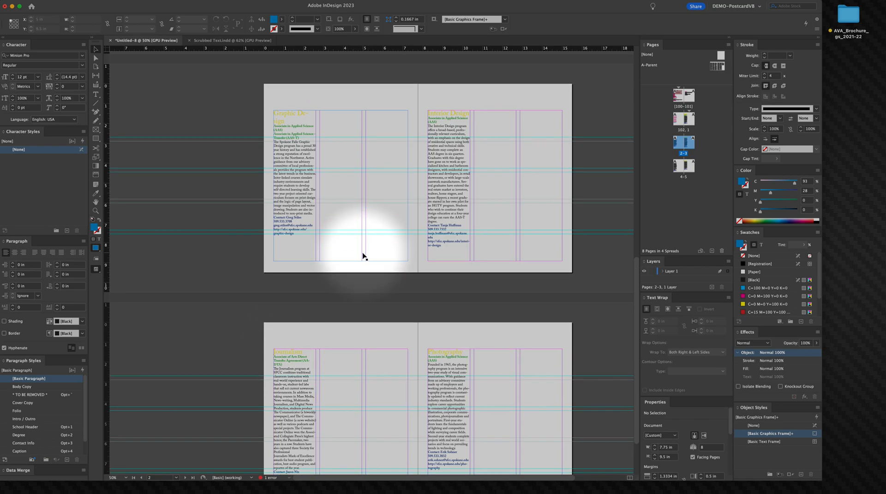
scroll(356, 276, up, 4)
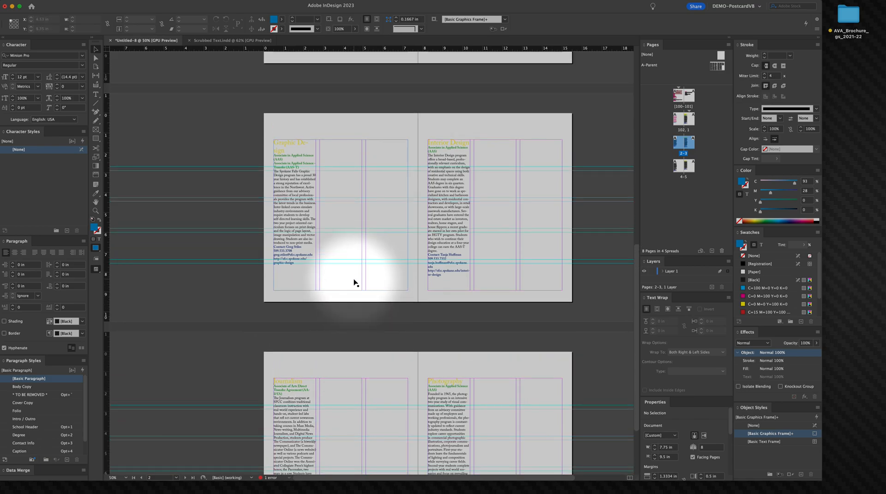
scroll(344, 282, up, 2)
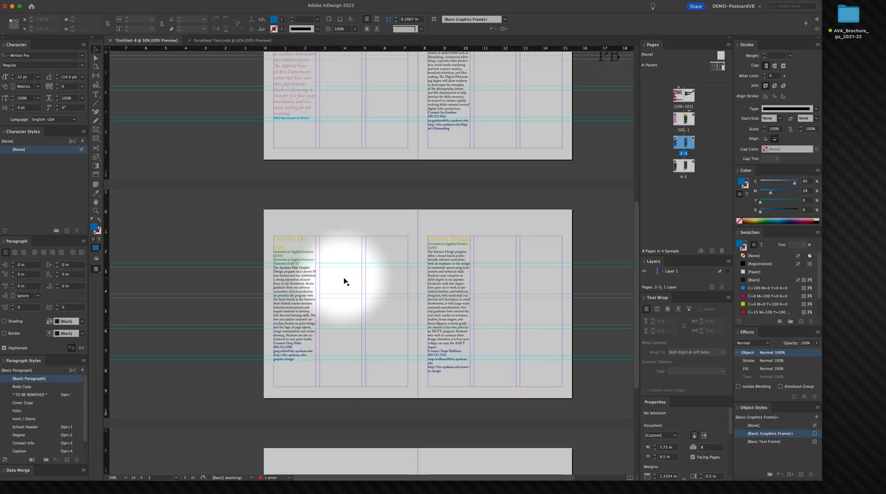
scroll(341, 288, down, 3)
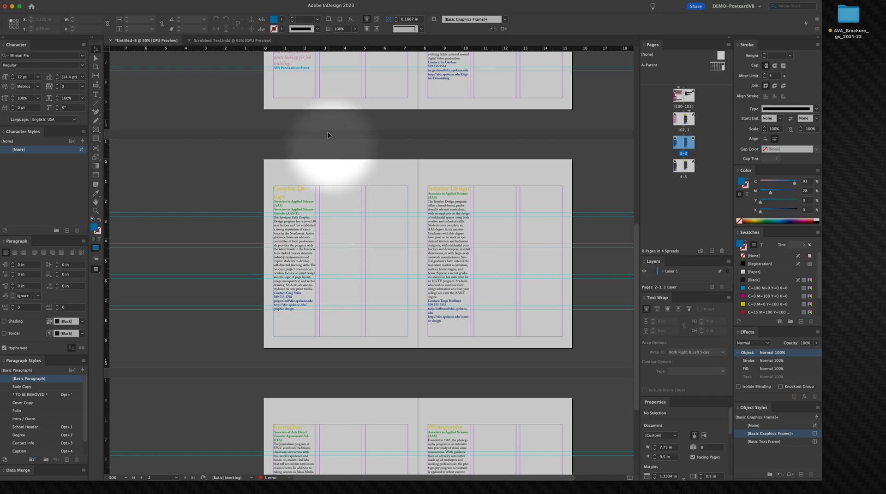
scroll(348, 252, up, 6)
scroll(364, 230, up, 1)
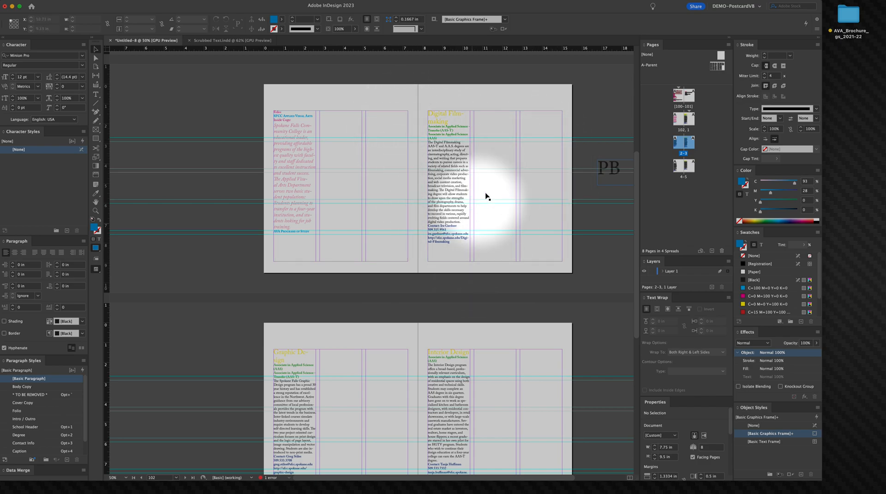
super+click(521, 192)
drag(427, 221, 599, 216)
drag(507, 218, 530, 206)
super+click(457, 216)
click(458, 78)
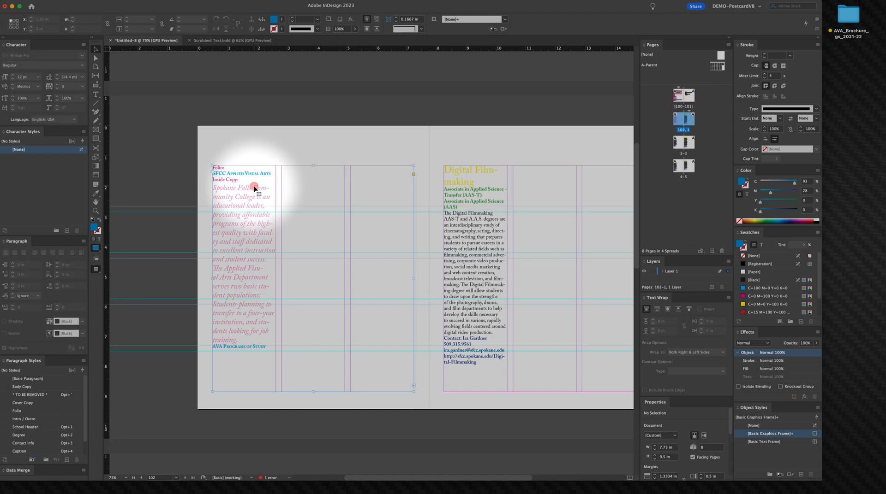
double_click(230, 167)
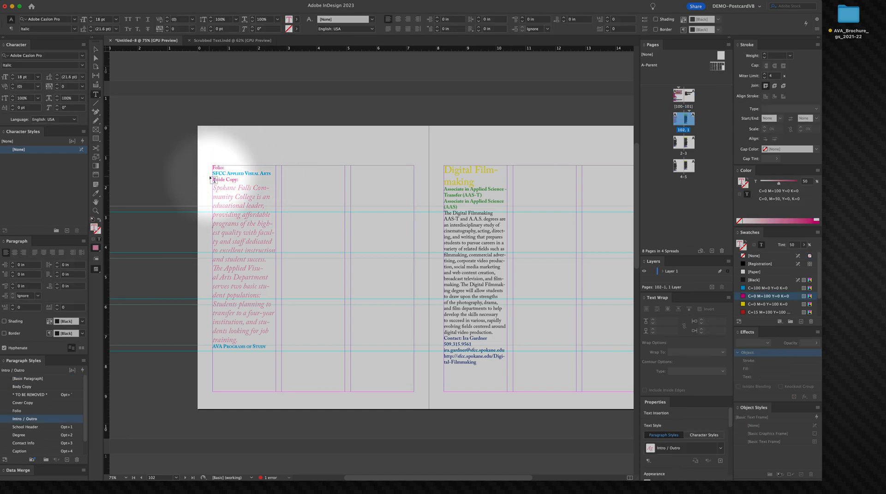
double_click(234, 173)
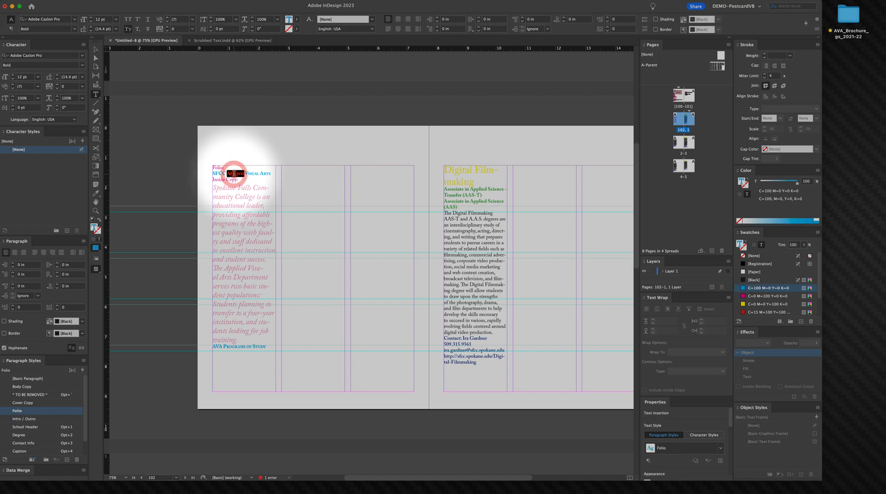
key(super)
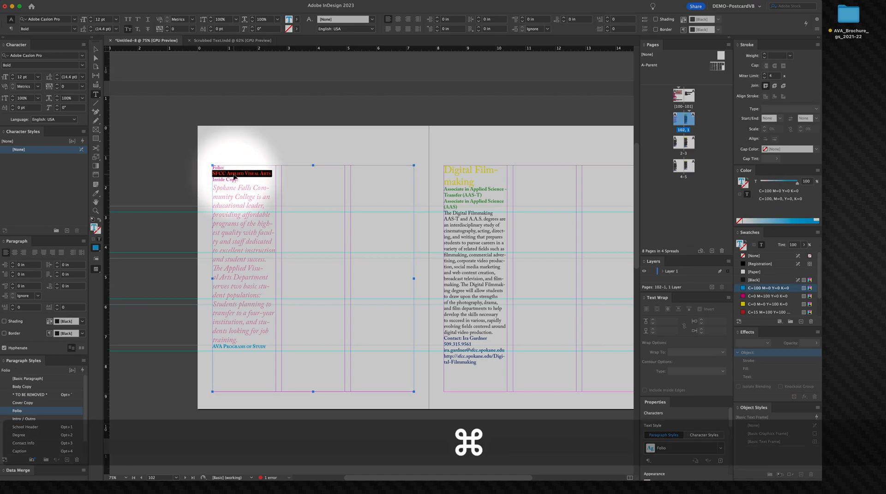
key(super+x)
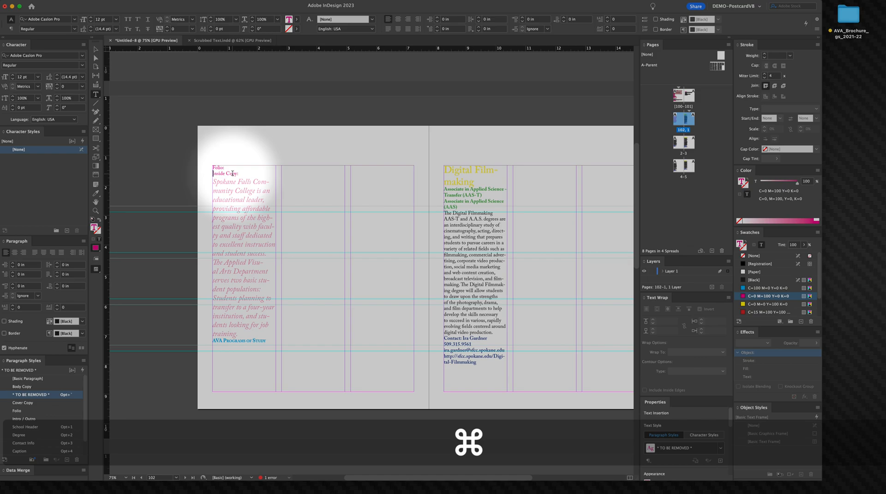
Step: Delete the "Folio:" and "Inside Copy:" label lines above the intro text on page 102
key(shift)
key(BackSpace)
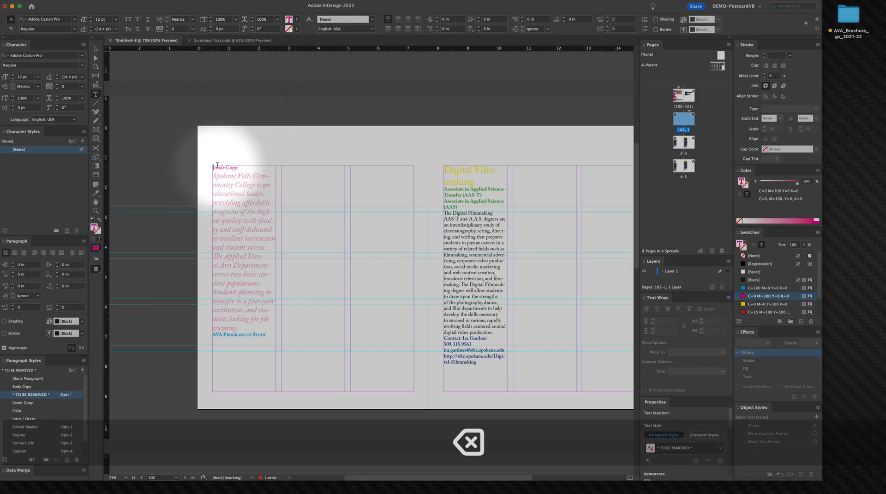
click(216, 167)
text(=)
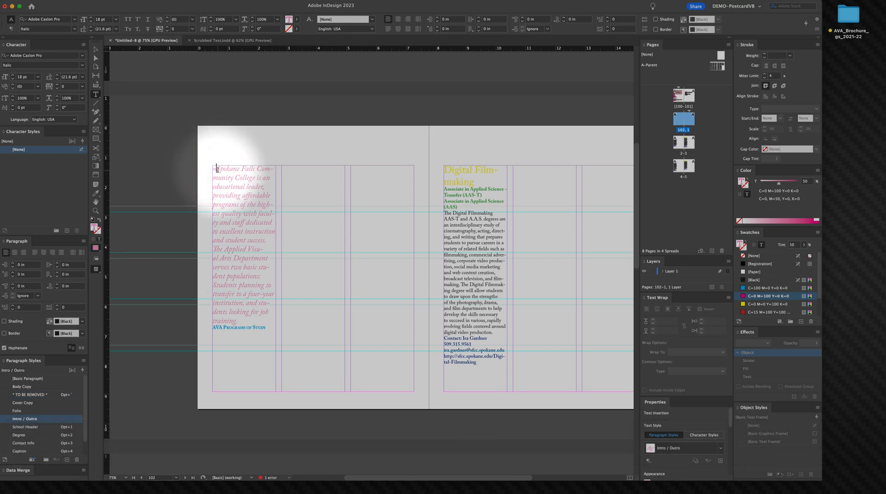
key(BackSpace)
super+click(211, 118)
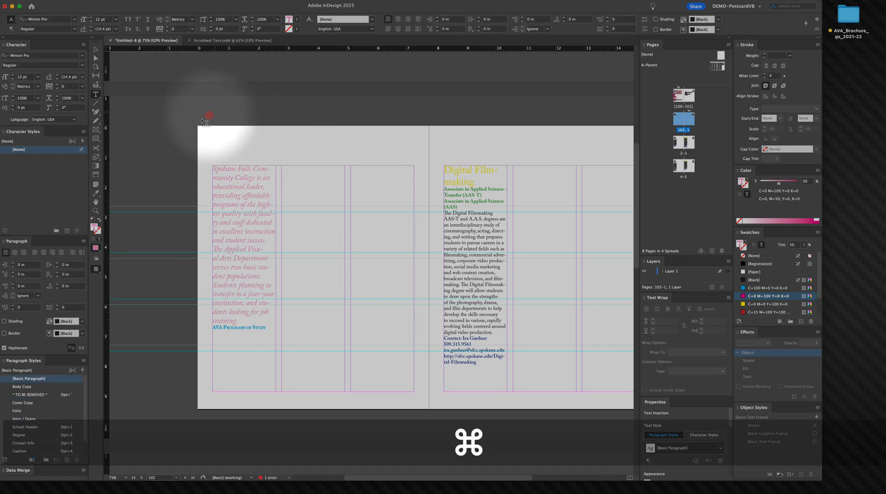
super+click(160, 126)
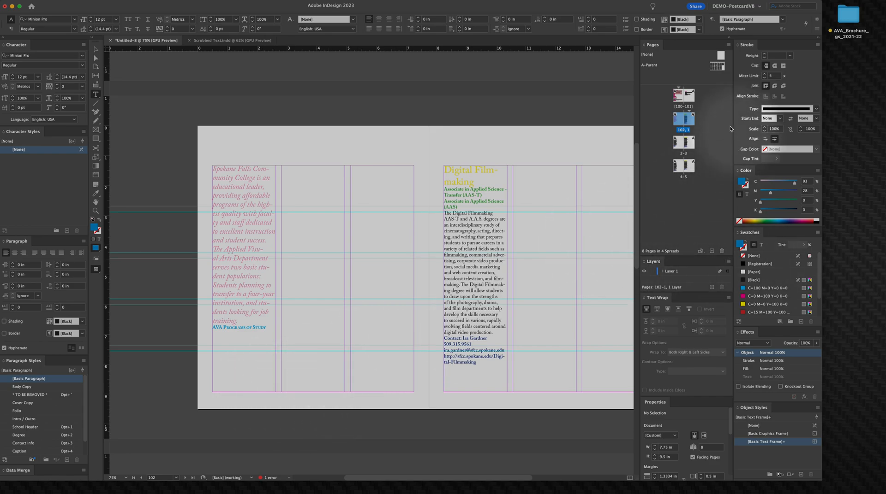
Step: Open the A-Parent spread and paste the "SFCC Applied Visual Arts" line onto its right page, placing it near the lower right
double_click(714, 68)
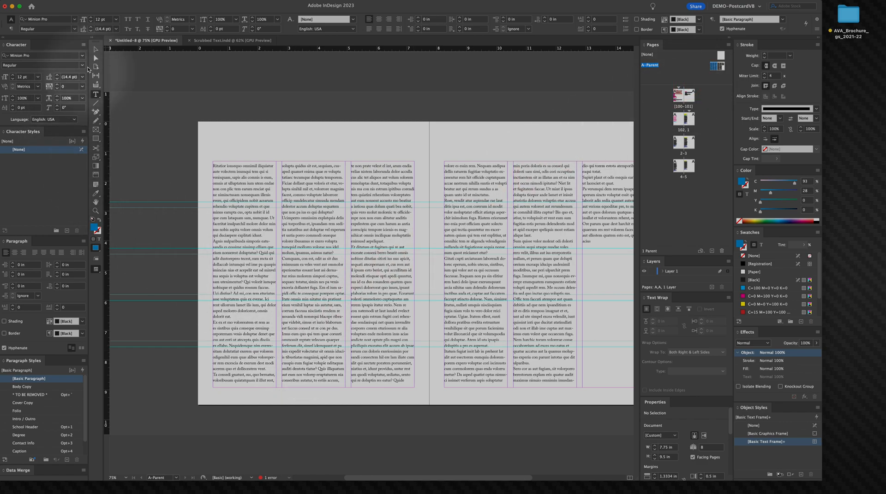
click(98, 50)
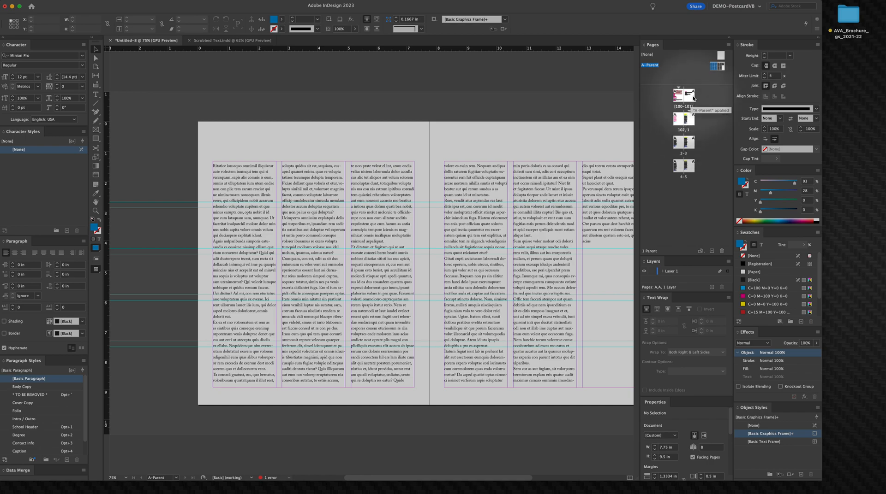
double_click(720, 67)
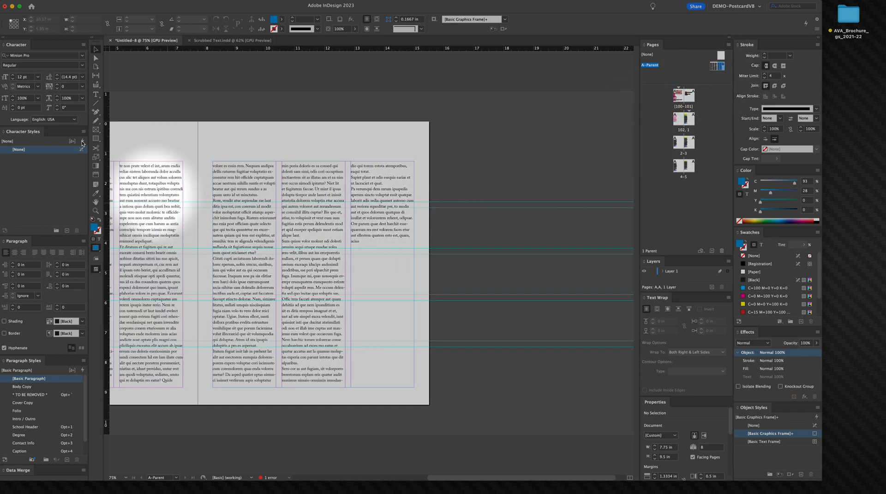
key(super)
key(super+v)
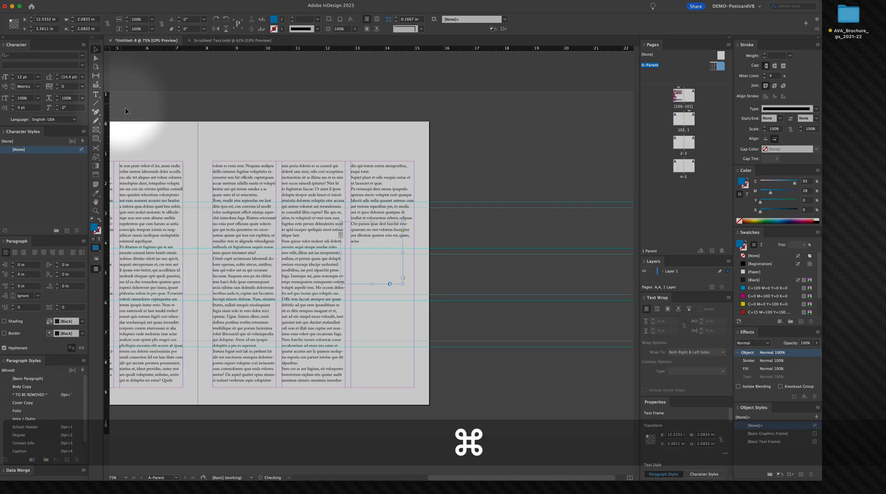
drag(371, 272, 499, 356)
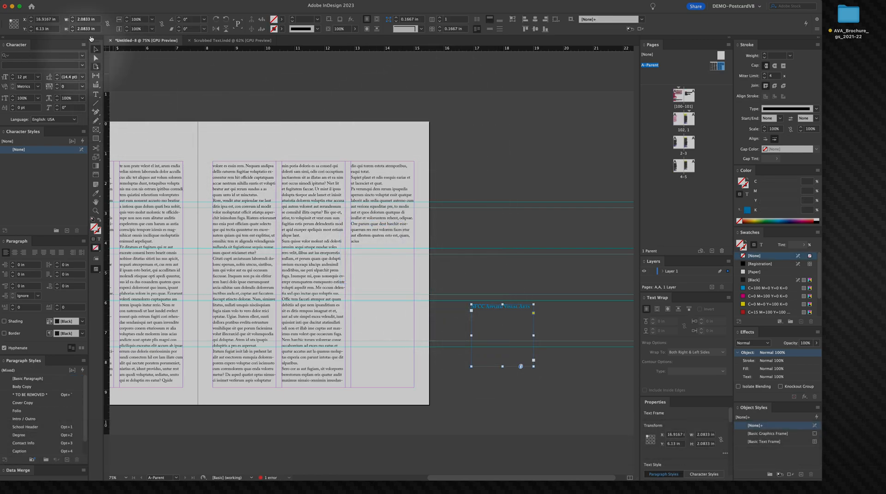
Step: Draw a filled rectangle about 0.58 in tall across the bottom of the A-Parent right page, from the left margin about 7.3 in wide
click(96, 137)
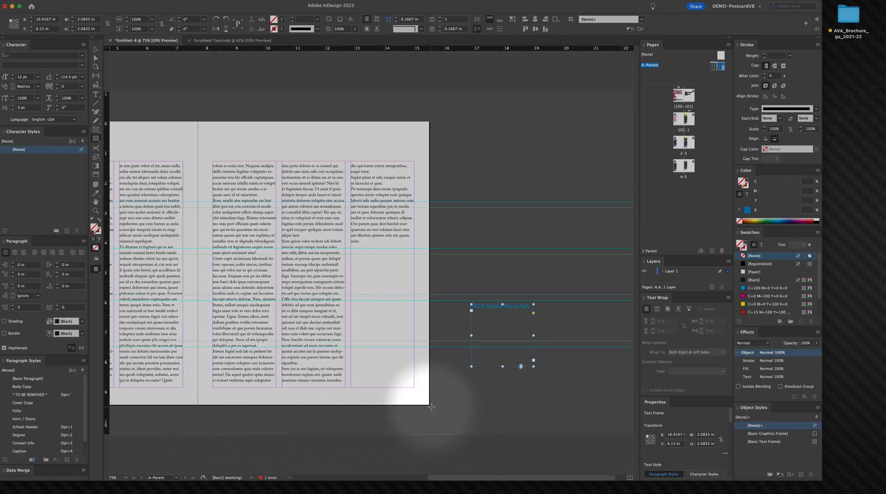
drag(429, 406, 198, 388)
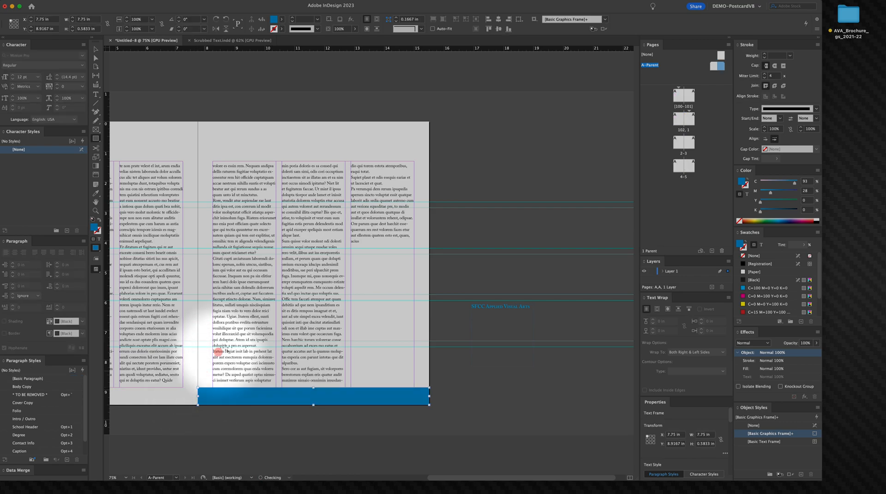
click(97, 49)
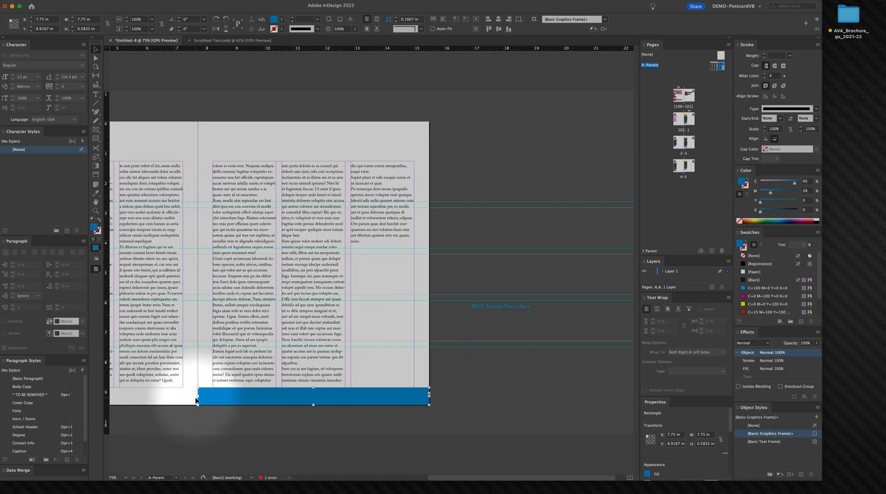
drag(196, 397, 211, 398)
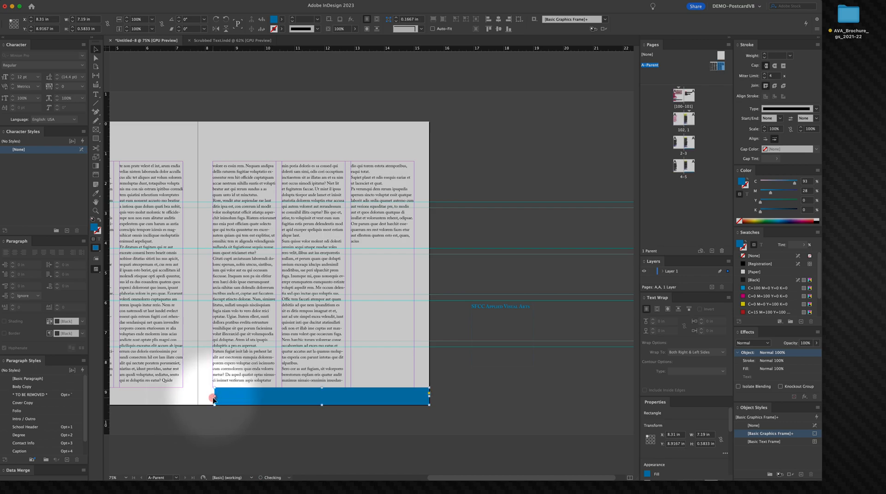
mouse_move(211, 398)
mouse_down()
mouse_move(265, 401)
mouse_move(212, 395)
mouse_up()
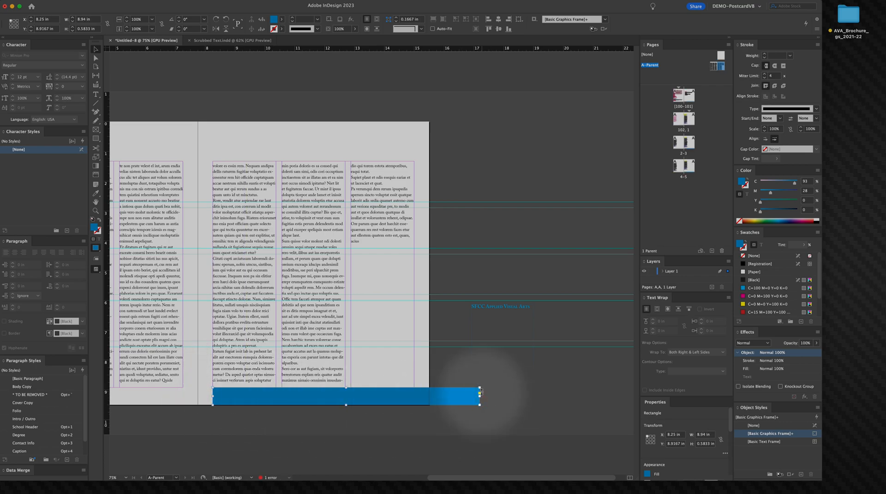
drag(480, 395, 429, 395)
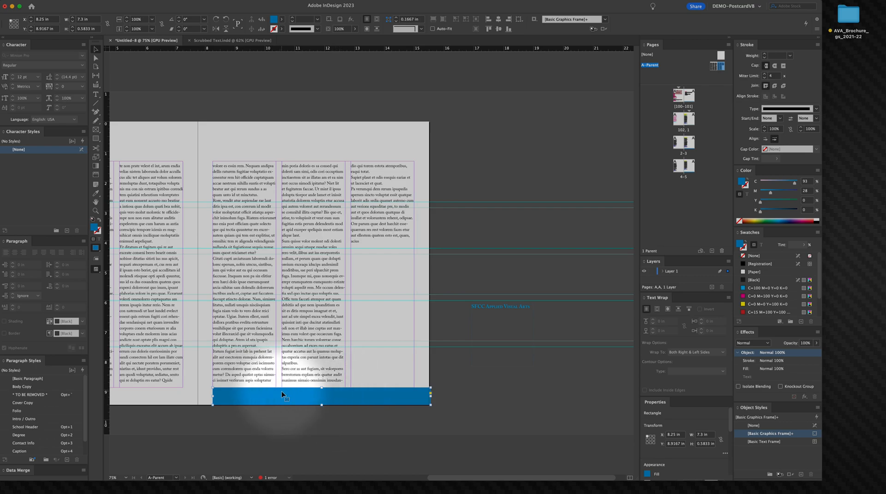
Step: Resize the bottom bar to about 7.25 in wide and 0.39 in tall, sitting on the page's bottom edge
drag(352, 394, 321, 301)
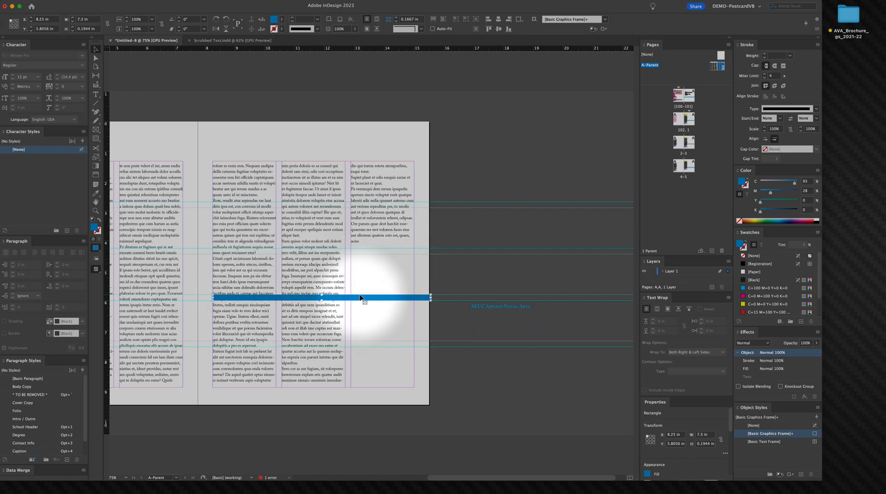
drag(359, 299, 346, 397)
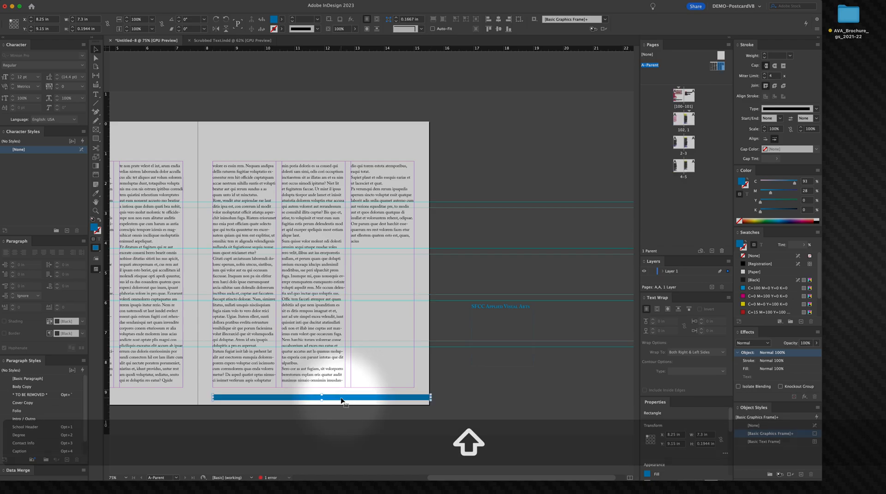
key(super+space)
click(342, 400)
drag(320, 406, 319, 360)
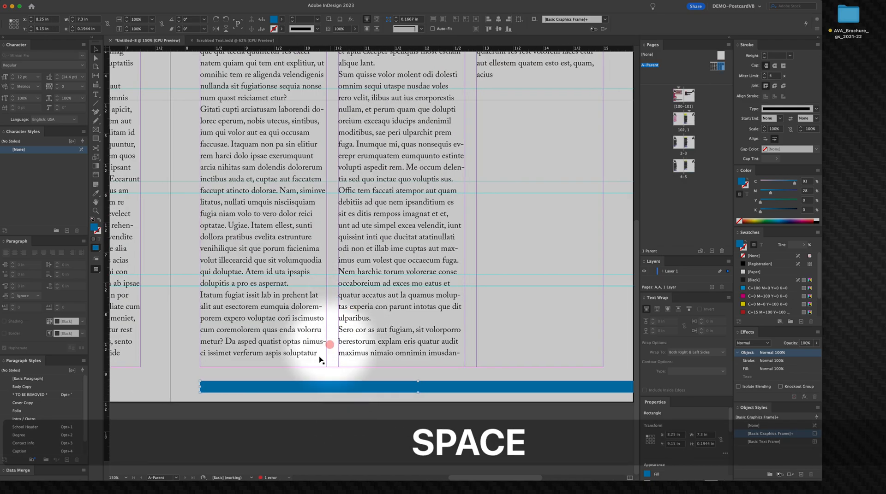
drag(296, 356, 297, 356)
key(space)
drag(380, 359, 221, 360)
key(b)
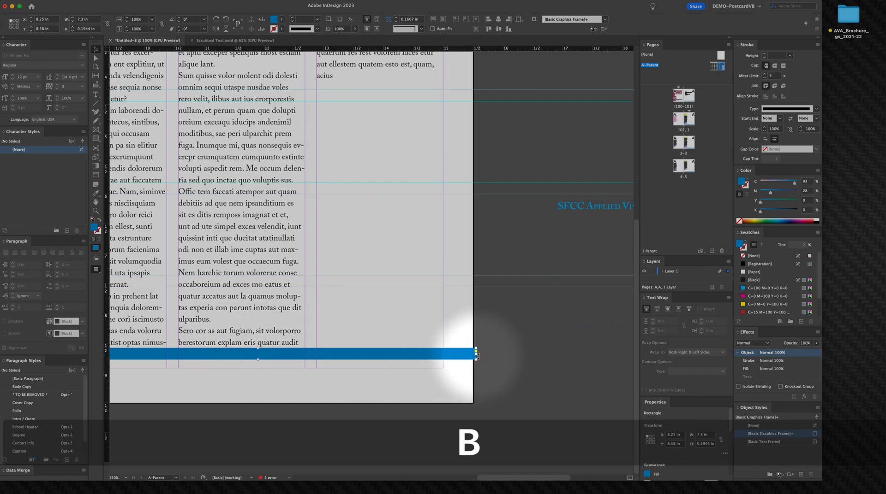
mouse_move(476, 355)
mouse_down()
mouse_move(500, 356)
mouse_move(474, 360)
mouse_up()
key(space)
key(v)
drag(398, 363, 451, 378)
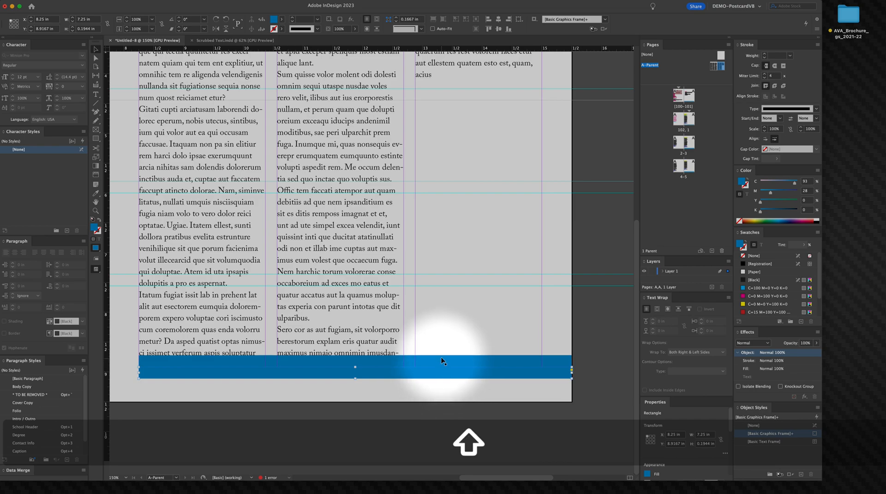
drag(433, 374, 432, 397)
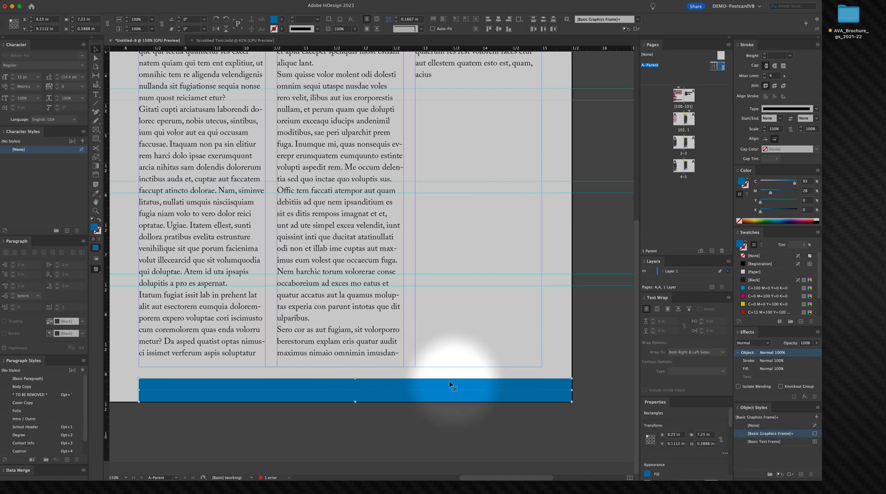
key(space)
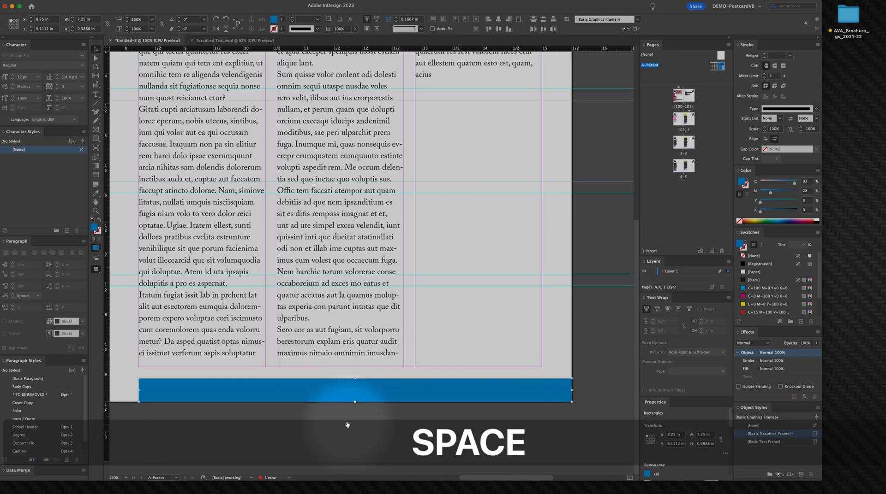
Step: Try duplicating and reshaping the bottom bar into a thin stripe above a second bar
drag(347, 423, 407, 408)
click(369, 408)
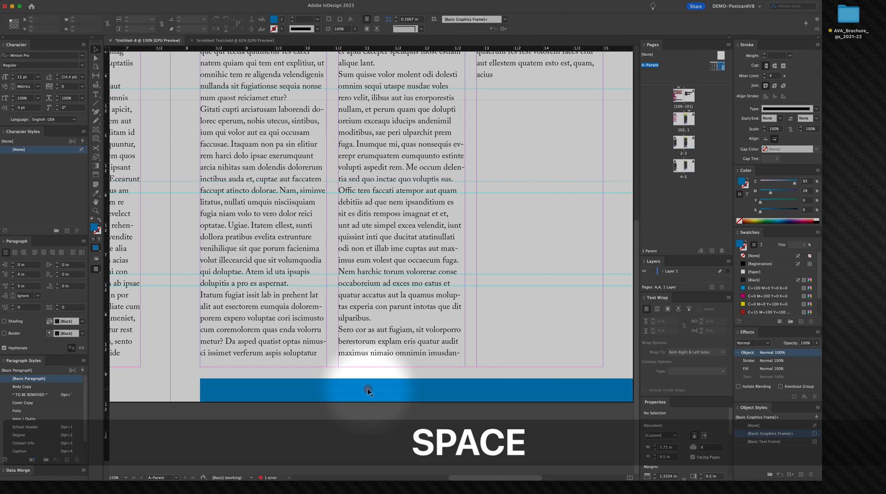
click(355, 387)
drag(351, 383, 352, 372)
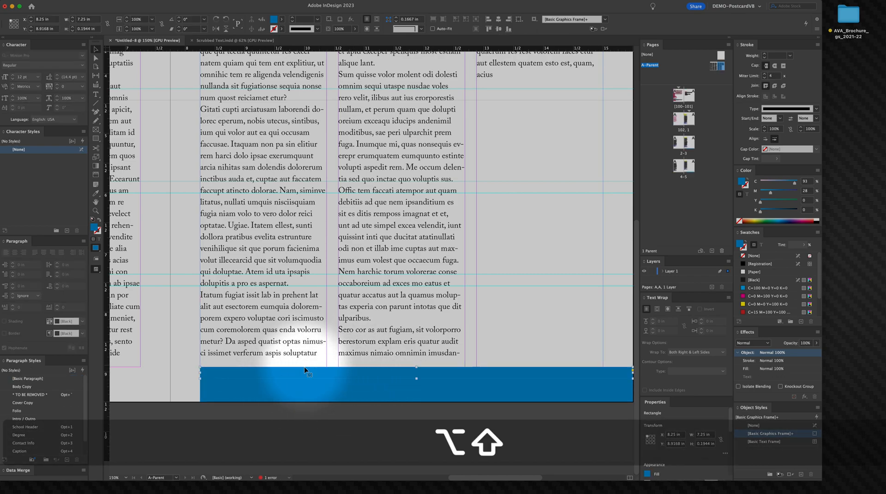
click(363, 411)
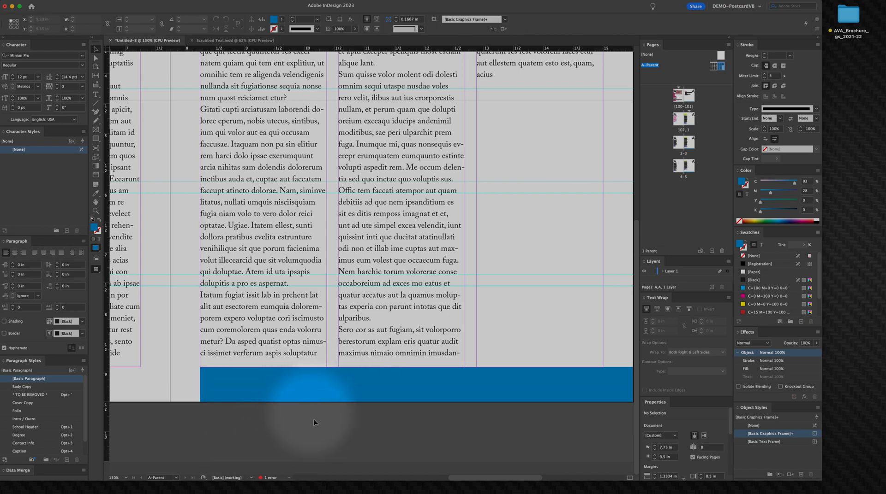
click(353, 389)
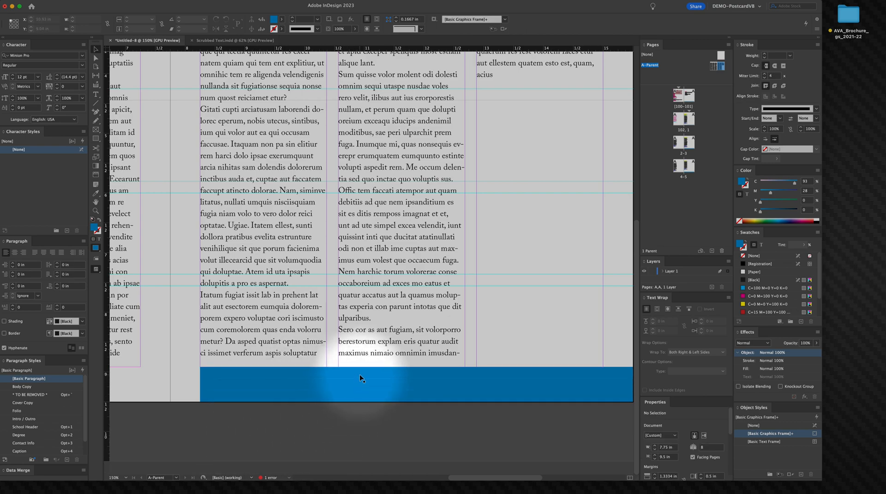
key(BackSpace)
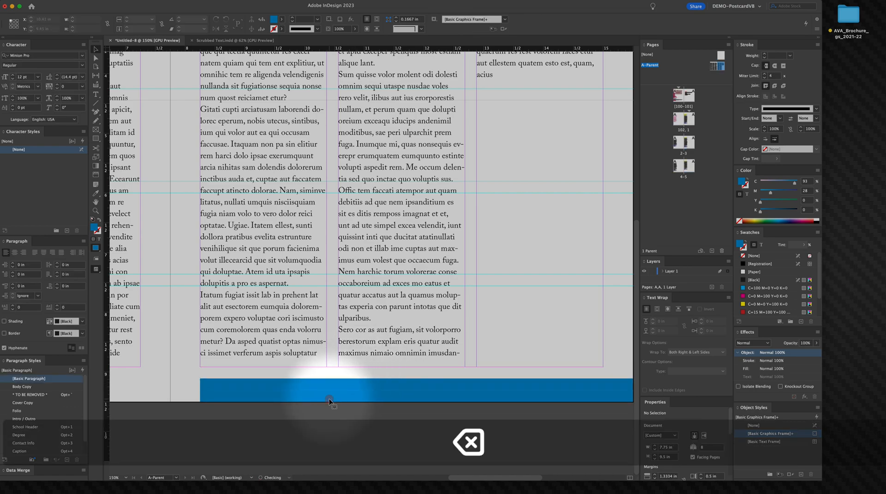
click(417, 392)
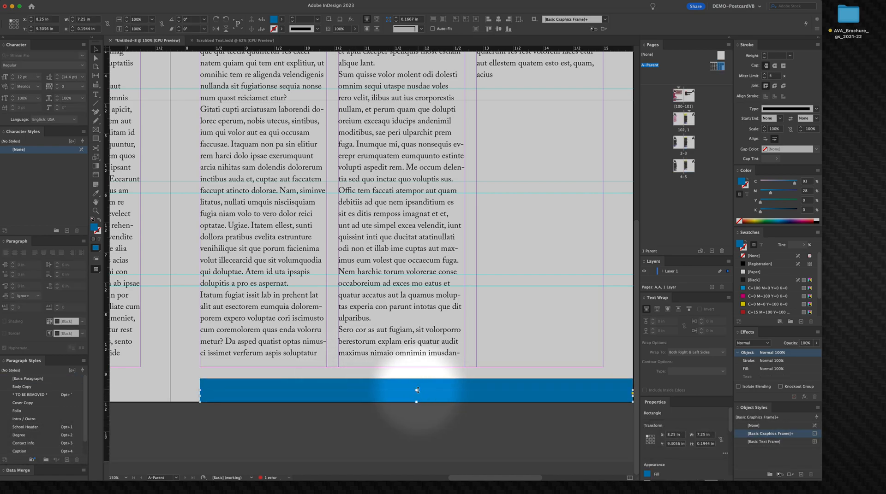
drag(416, 390, 419, 382)
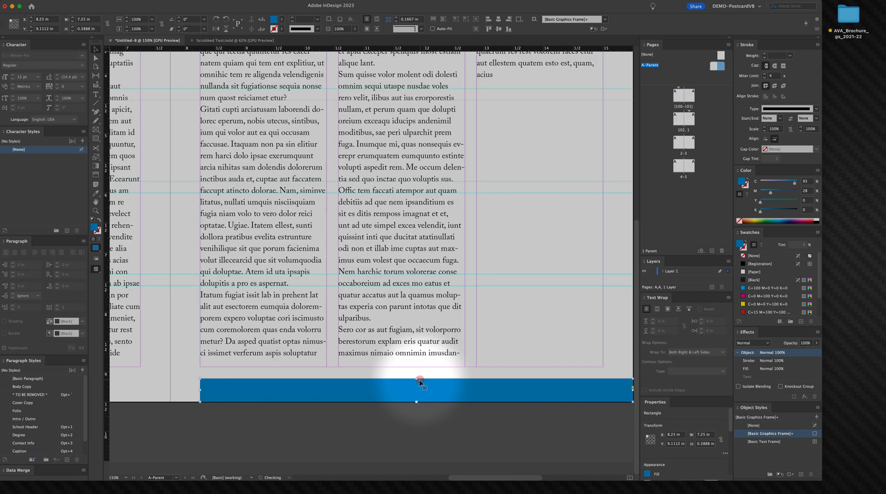
drag(319, 386, 406, 388)
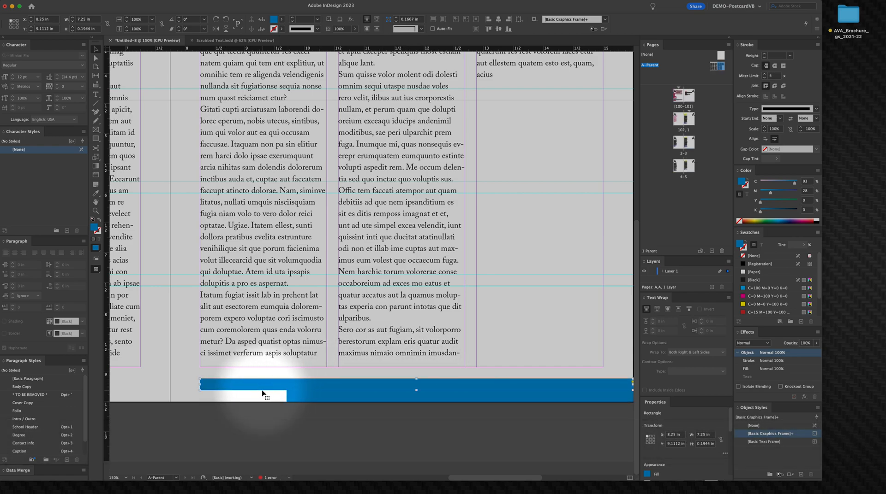
key(super)
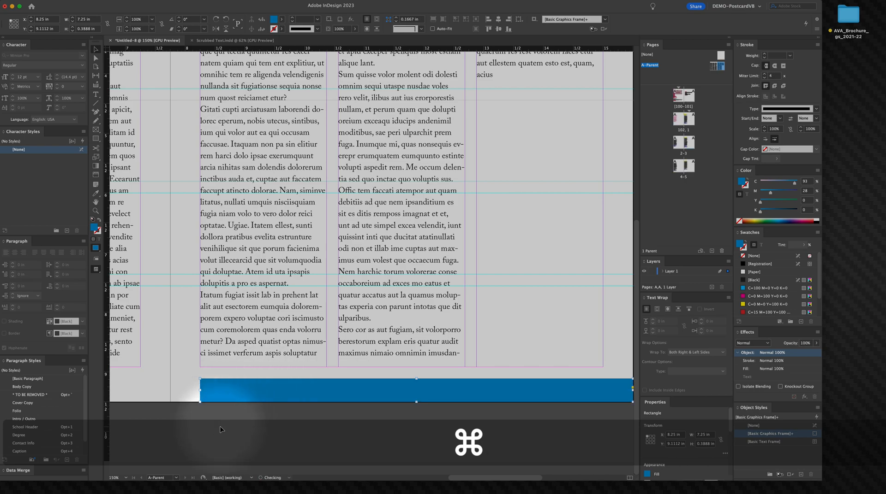
super+click(229, 395)
click(231, 396)
drag(235, 389, 236, 406)
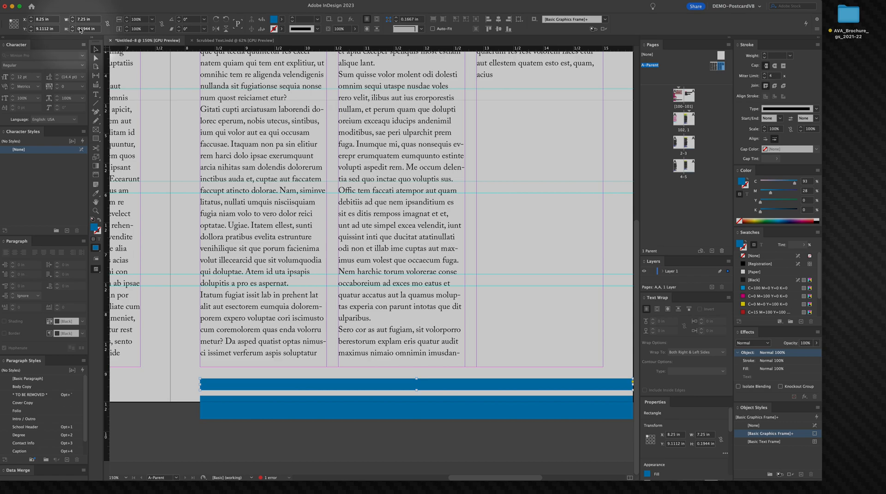
key(super)
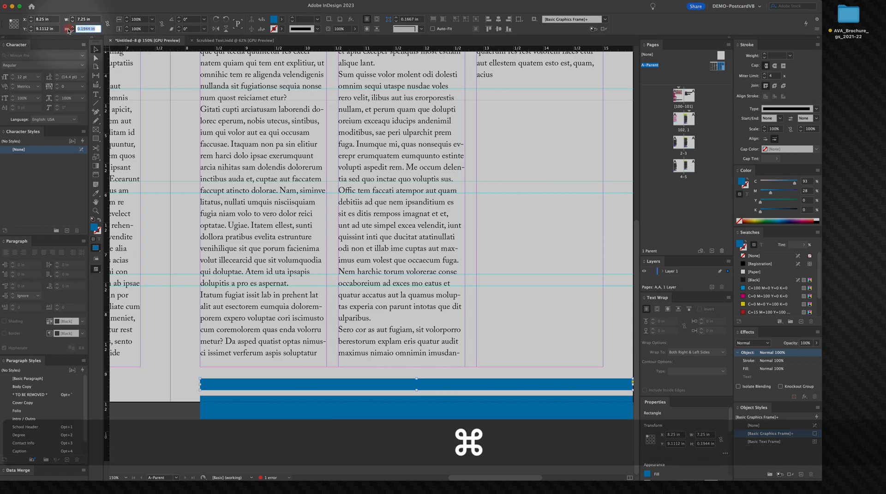
Step: Try nudging the thin stripe up and down, then undo and redo the moves
click(41, 2)
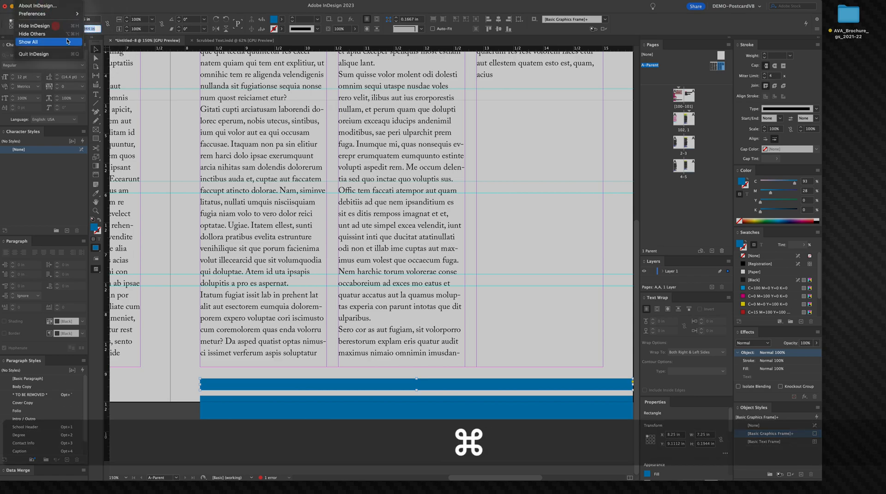
click(528, 342)
click(504, 365)
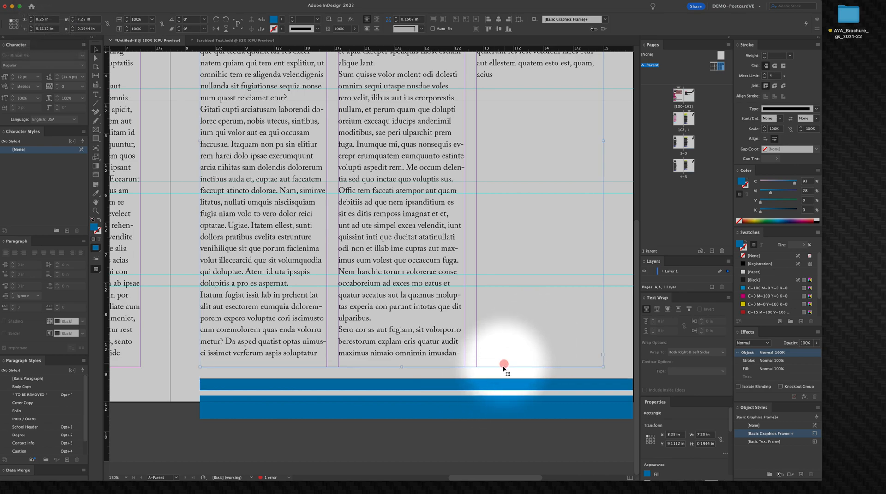
key(Up)
key(Up)
key(Up)
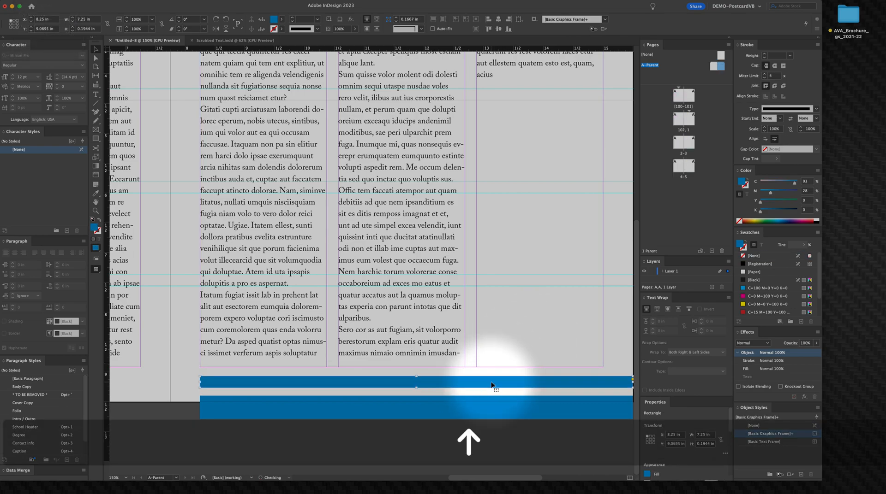
key(Down)
key(Down)
key(Down)
key(super+z)
key(super+z)
key(super+z)
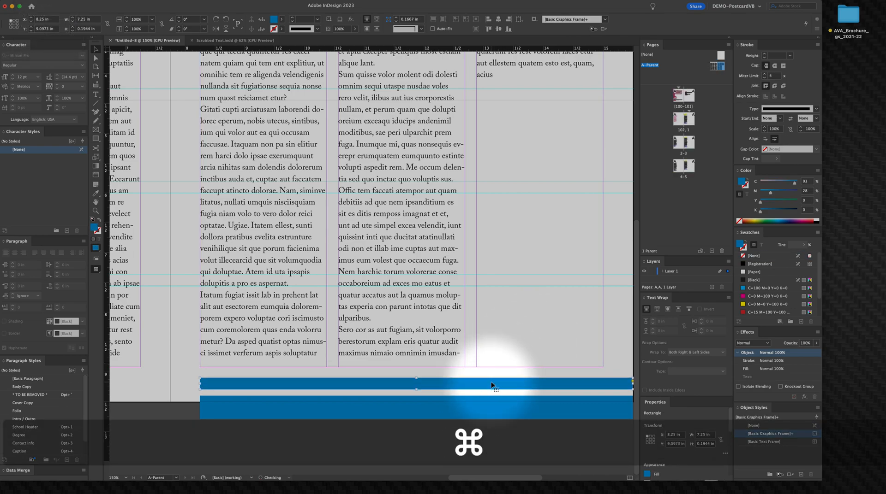
key(super+z)
key(super+z)
key(super+z)
key(super+z)
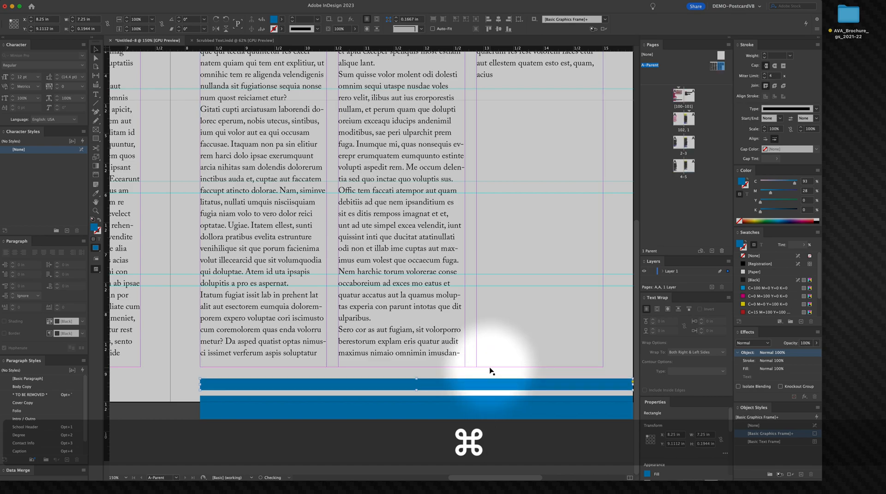
key(super+shift+z)
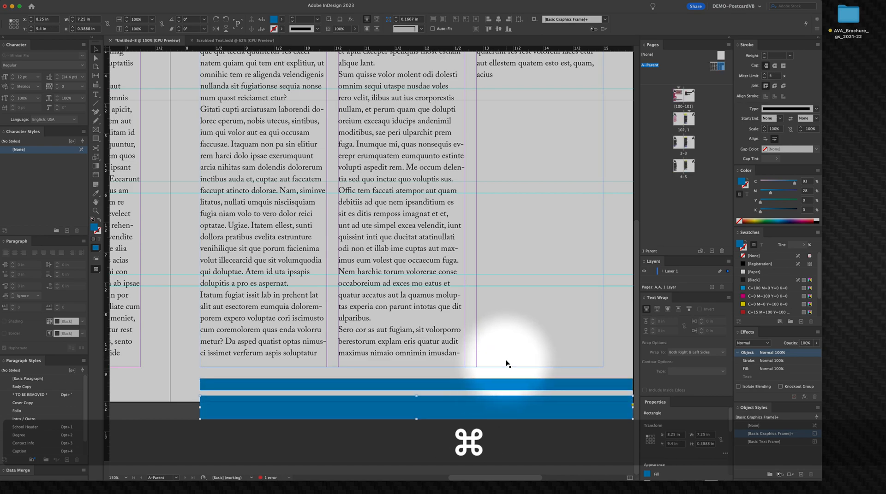
Step: Check the cursor key increment in the Units & Increments preferences
click(507, 438)
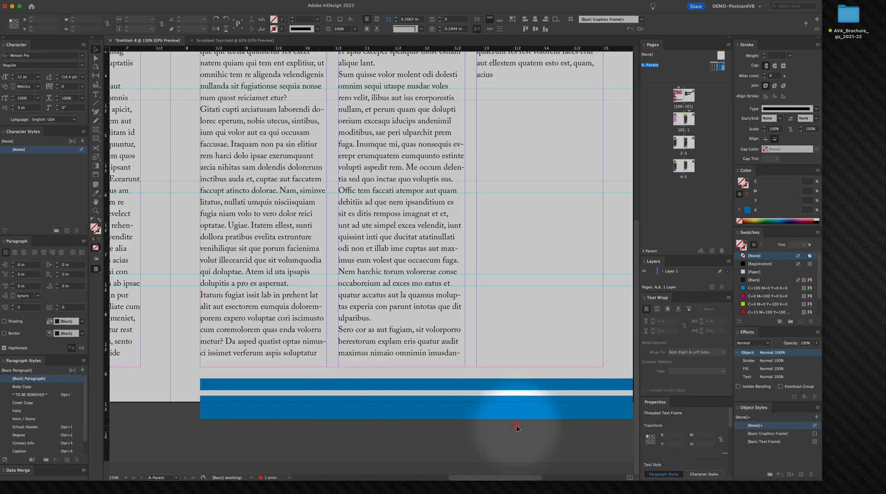
click(219, 389)
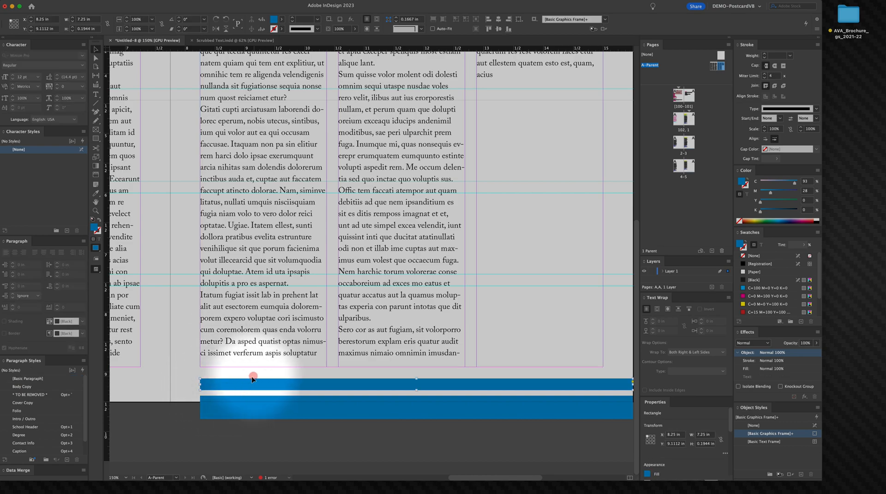
click(28, 4)
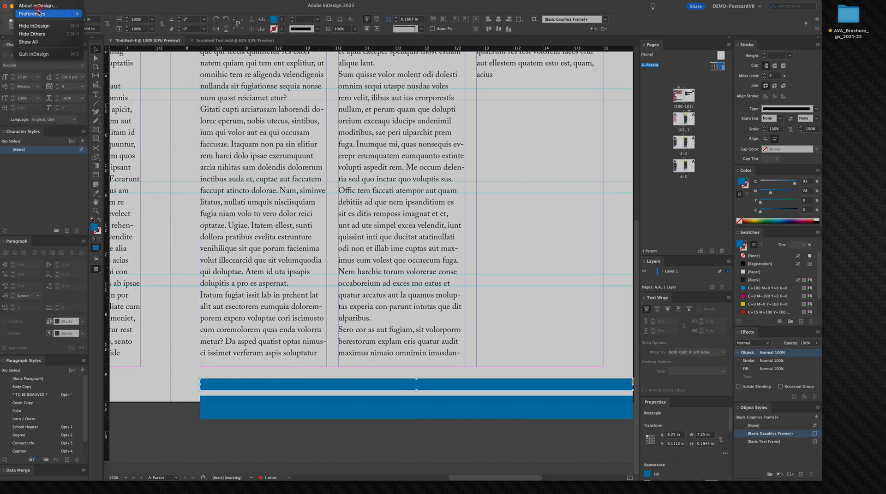
mouse_move(46, 13)
click(124, 14)
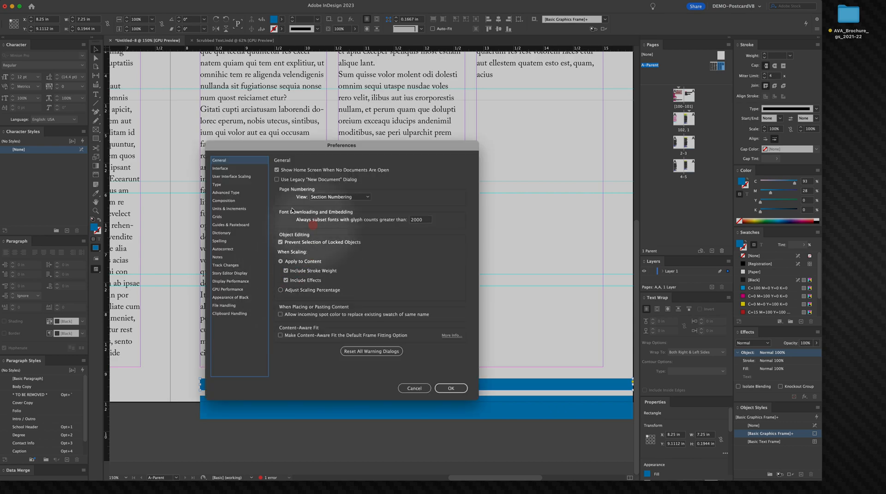
click(225, 209)
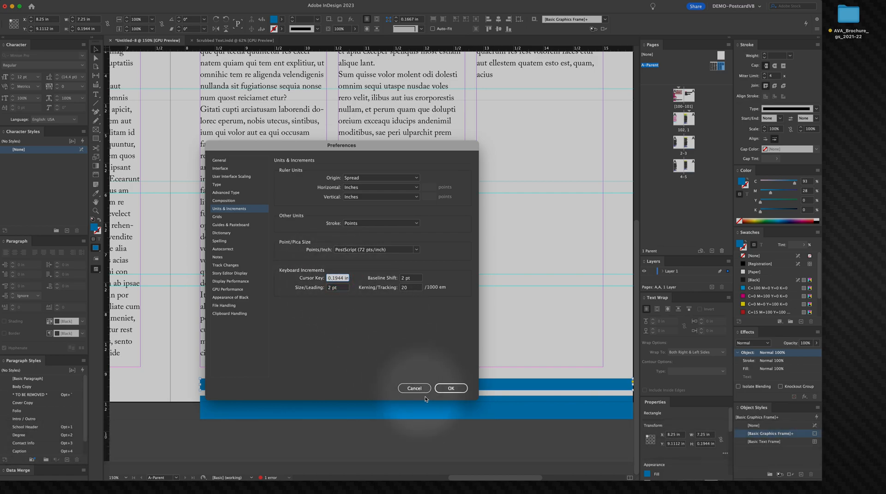
click(451, 390)
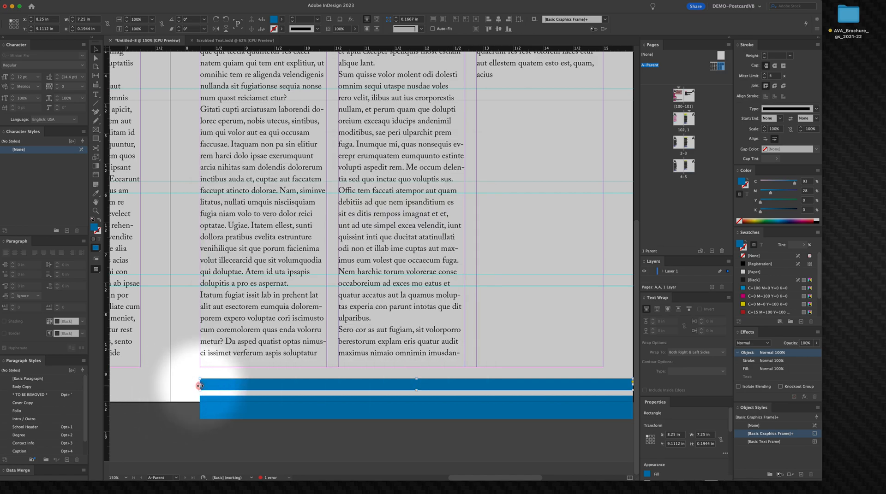
Step: Delete the extra stripe and move the remaining bar back up onto the page's bottom edge
click(244, 390)
click(244, 390)
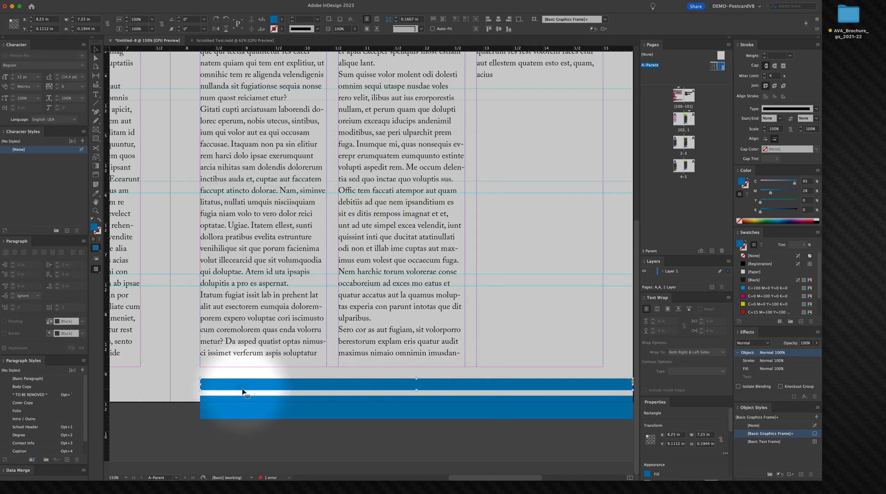
key(Up)
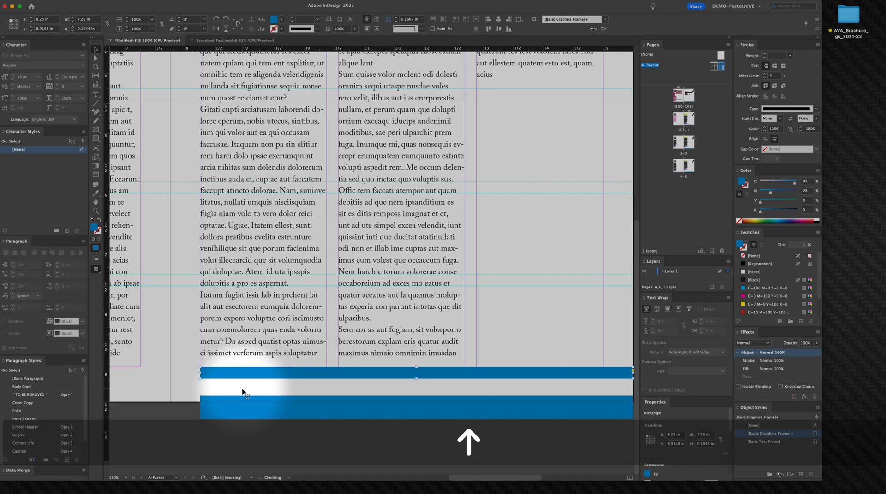
key(Down)
key(Down)
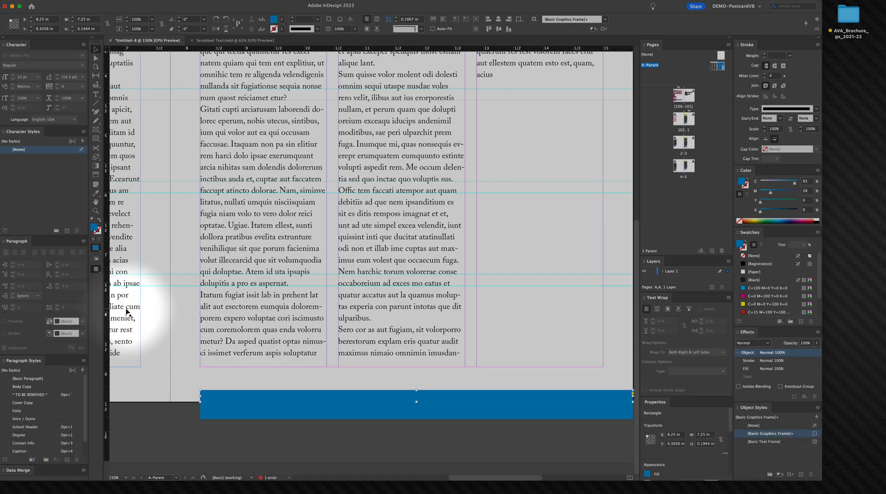
key(BackSpace)
click(212, 412)
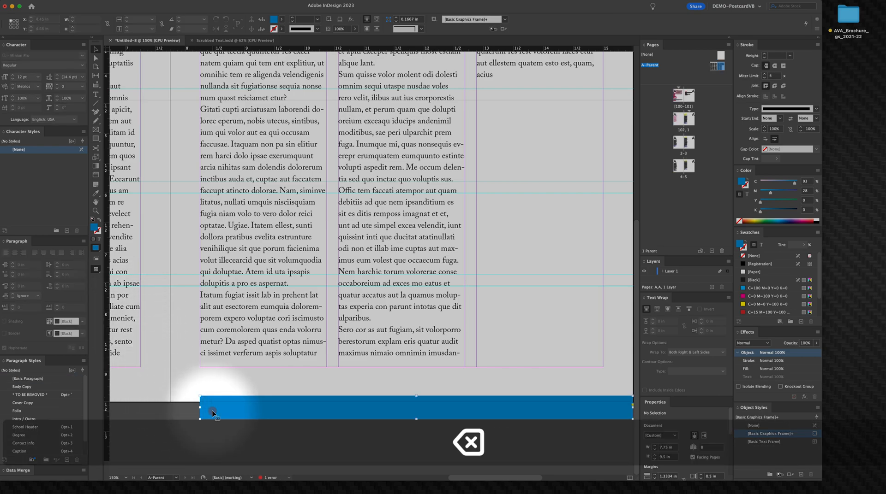
drag(212, 412, 221, 397)
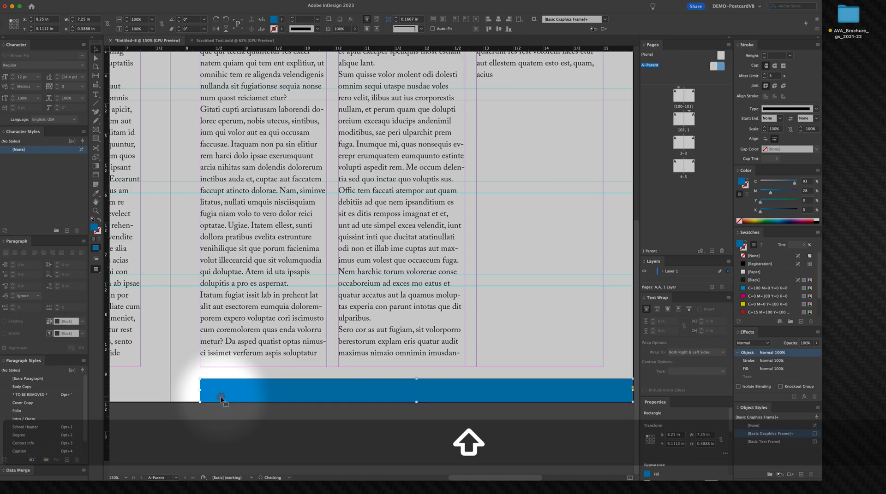
Step: Move the "SFCC Applied Visual Arts" text frame down near the bottom bar and copy its text
key(alt+super+space)
alt+super+click(255, 410)
alt+super+click(255, 409)
key(space)
drag(329, 381, 158, 364)
drag(387, 355, 363, 352)
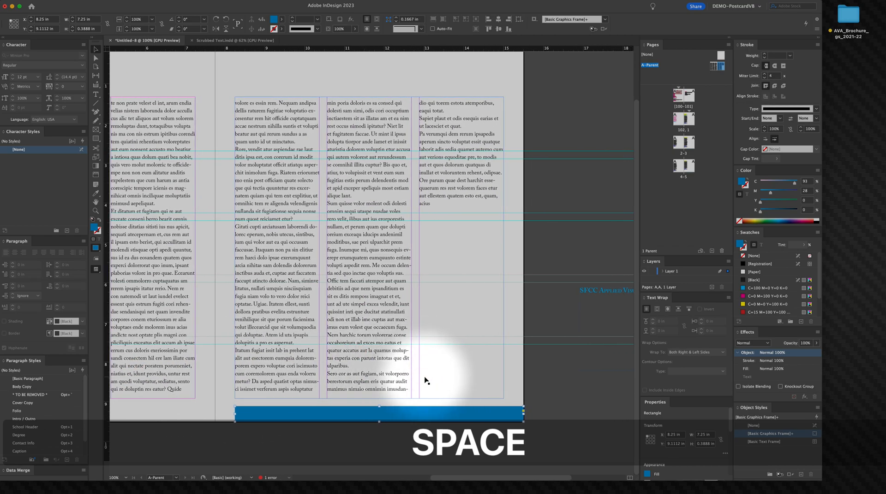
click(574, 411)
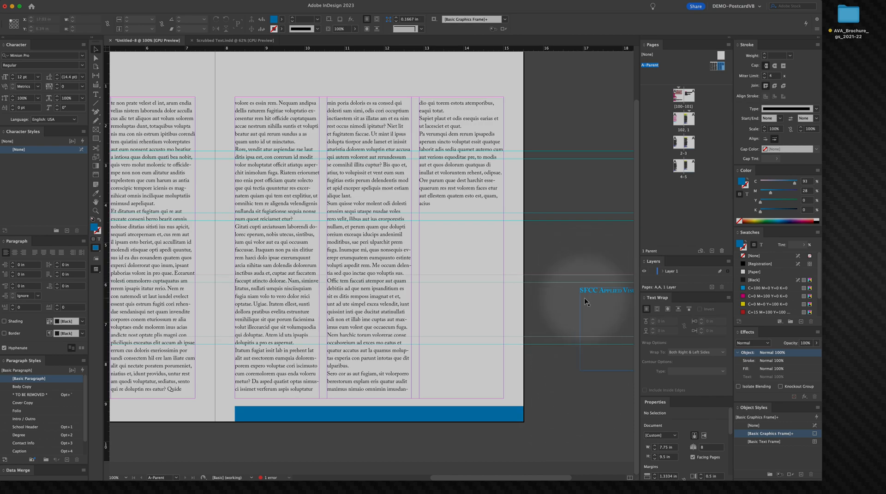
drag(584, 293, 550, 362)
double_click(549, 363)
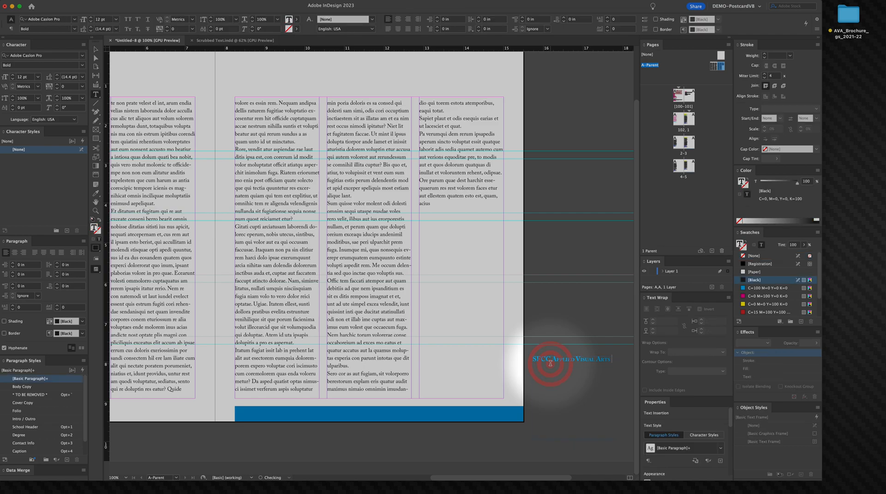
key(super+a)
key(super+c)
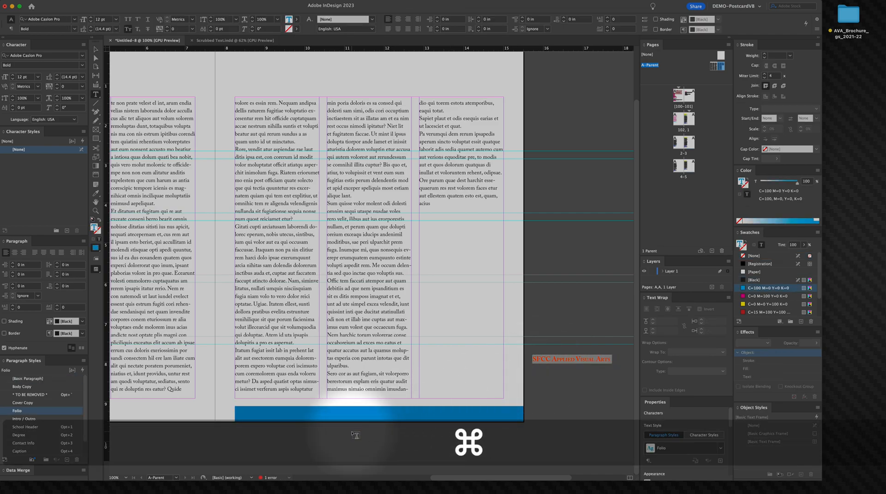
Step: Paste the copied "SFCC Applied Visual Arts" text into the blue bottom bar and colour it white with the Color Picker
click(236, 415)
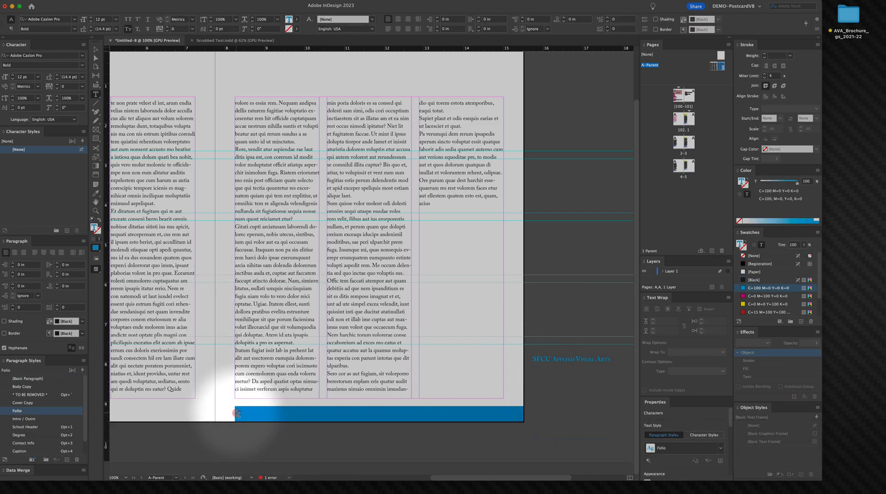
key(super+v)
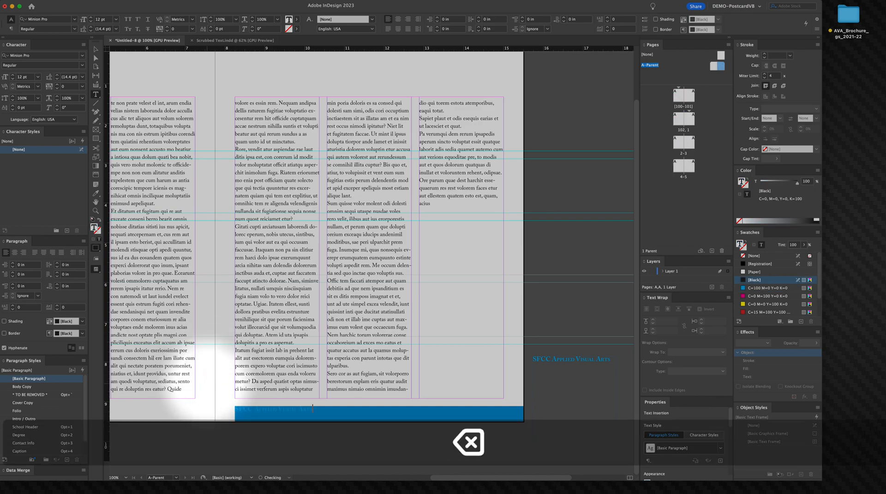
key(super+a)
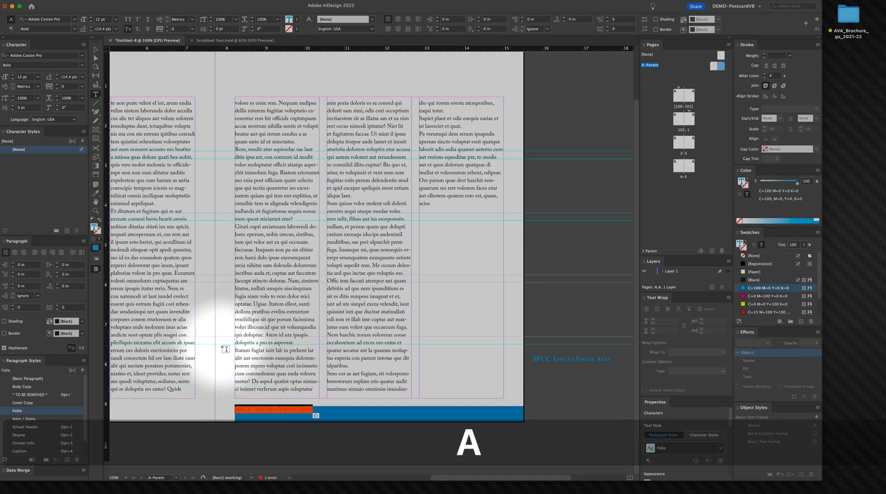
click(91, 230)
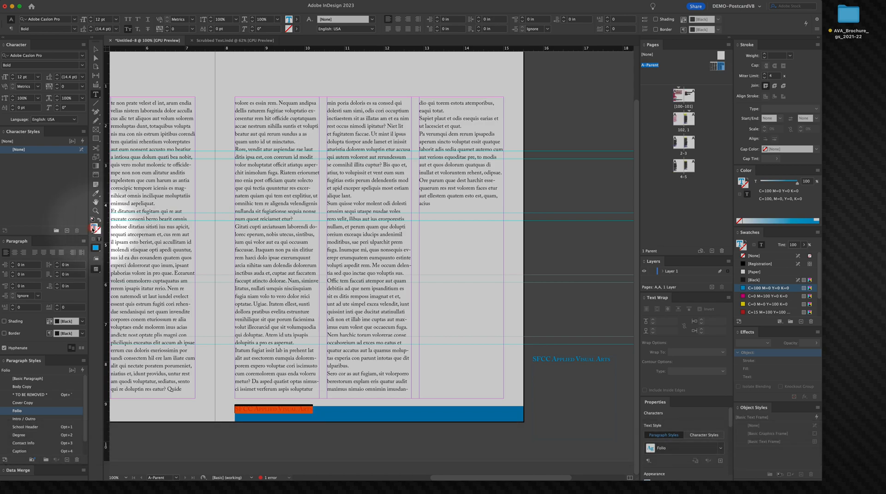
double_click(93, 230)
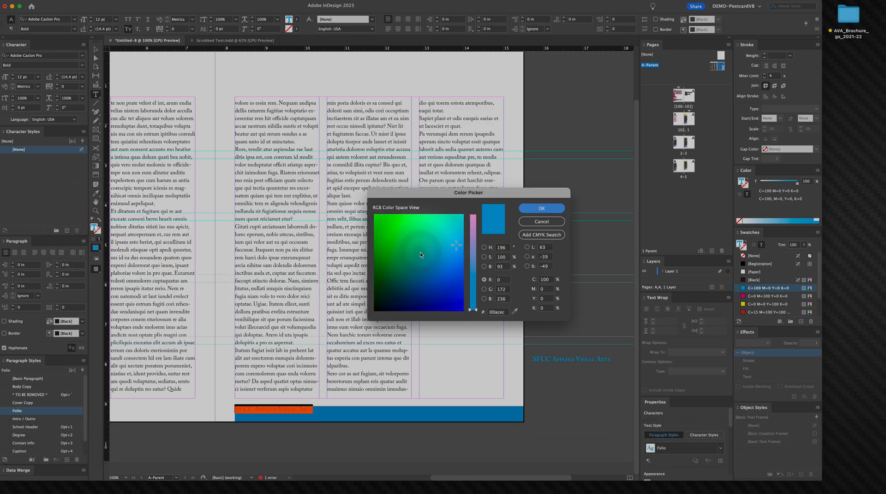
drag(421, 252, 479, 184)
drag(479, 230, 475, 215)
click(541, 208)
Step: Delete the original "SFCC Applied Visual Arts" text frame beside the page
click(96, 50)
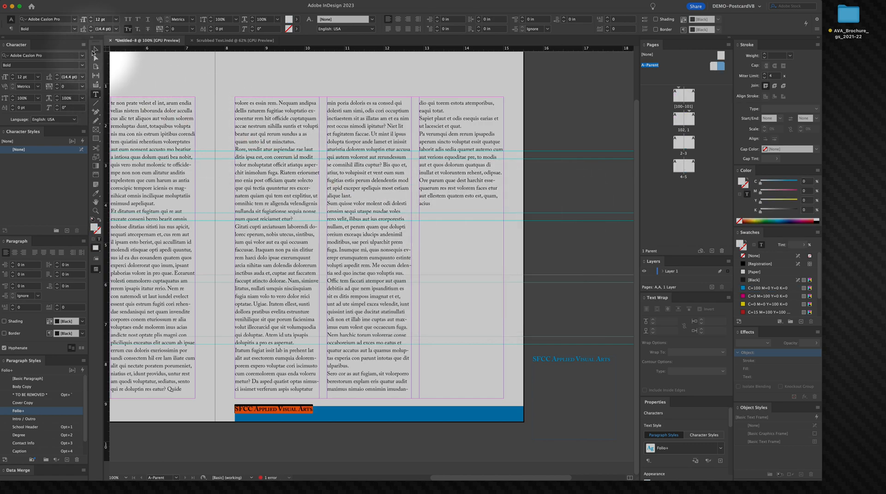
click(549, 362)
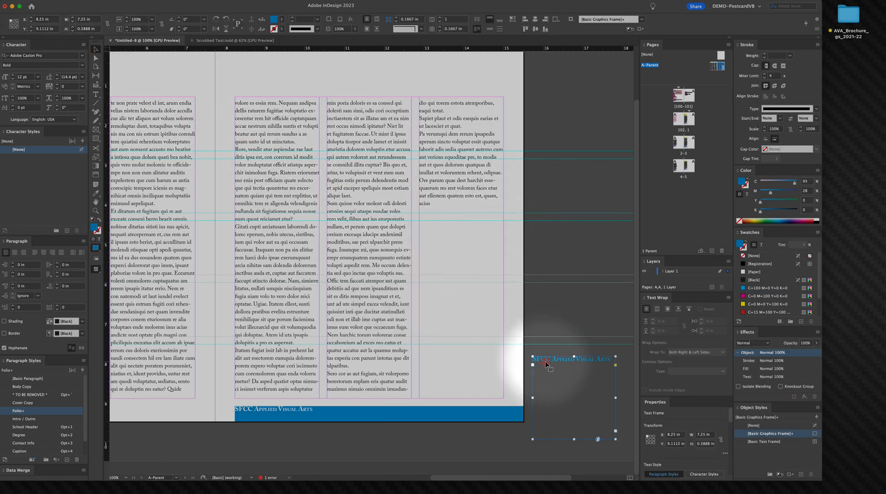
key(BackSpace)
Step: Right-align the text inside the blue bottom bar
key(super+space)
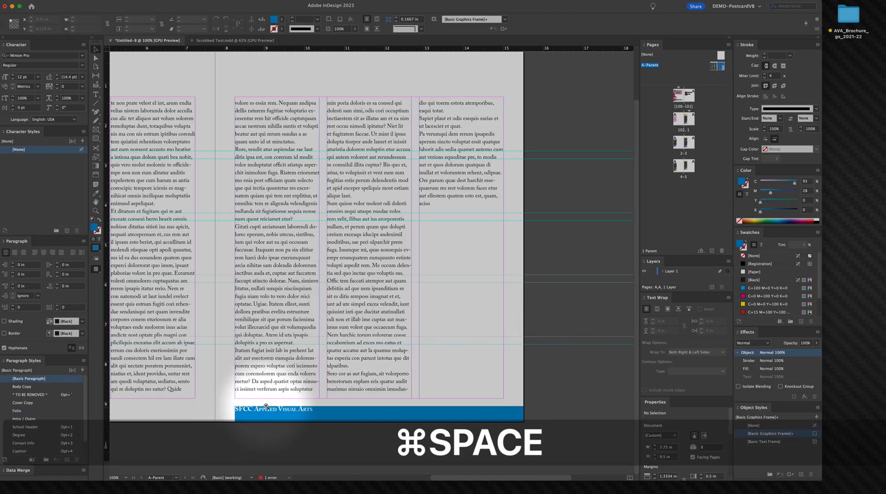
click(296, 418)
click(315, 420)
drag(315, 419, 317, 317)
drag(396, 357, 245, 387)
triple_click(243, 386)
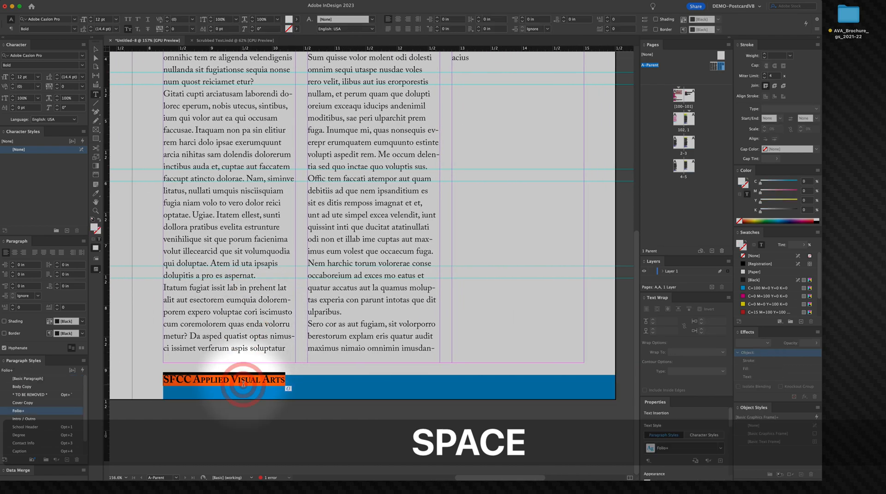
key(super+shift+r)
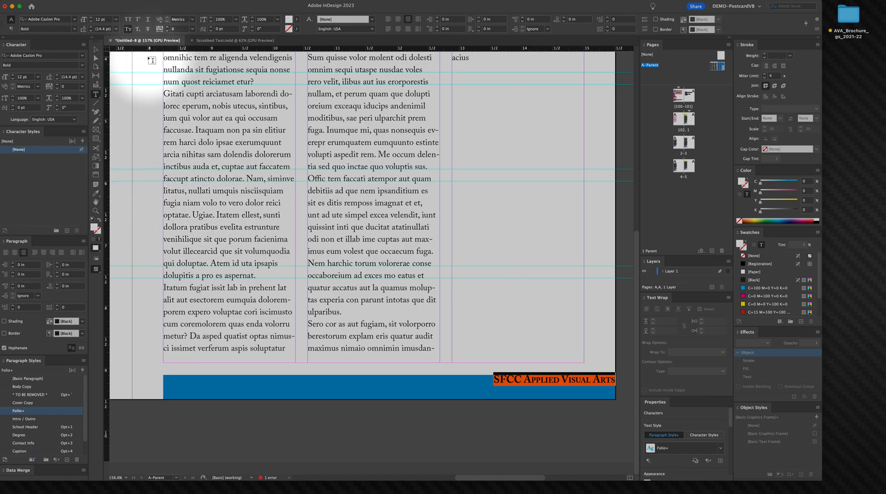
Step: Set the bar text's font style to Semibold and its size to 11 pt
click(129, 21)
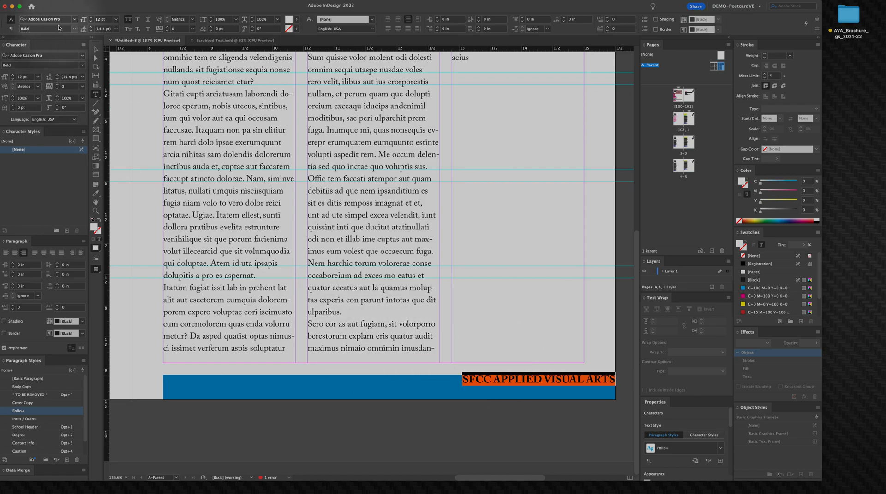
click(75, 30)
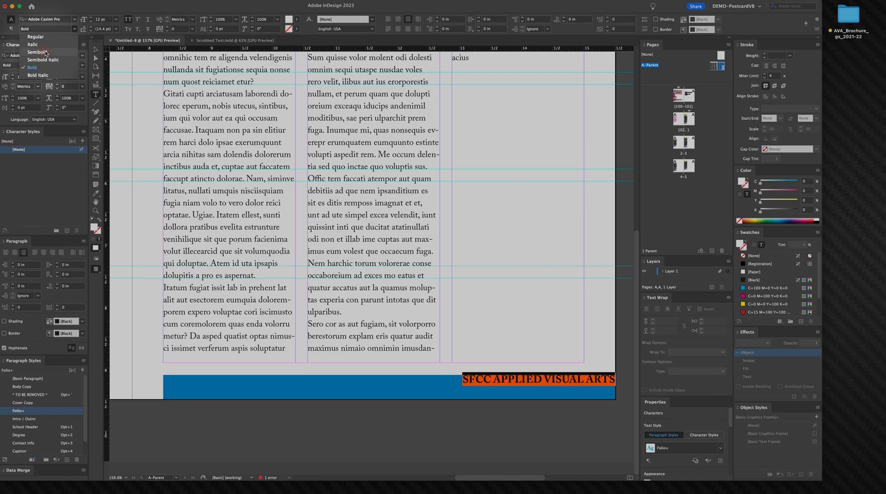
click(80, 33)
click(91, 22)
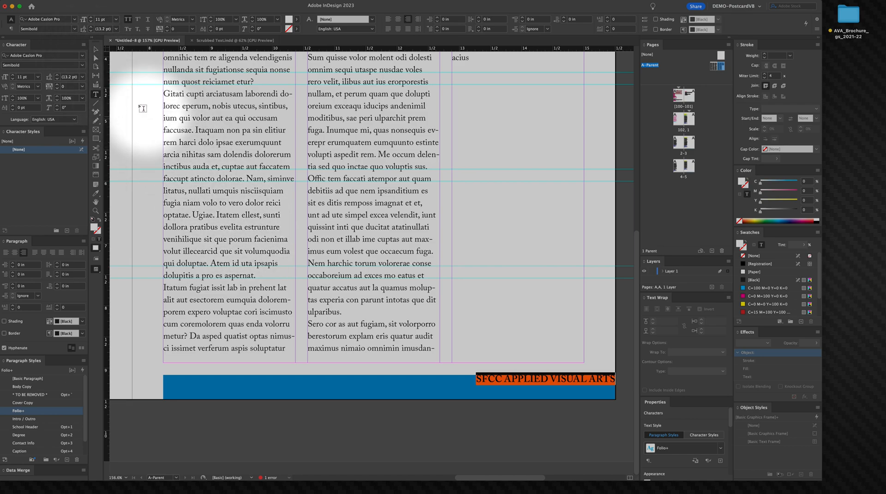
click(94, 50)
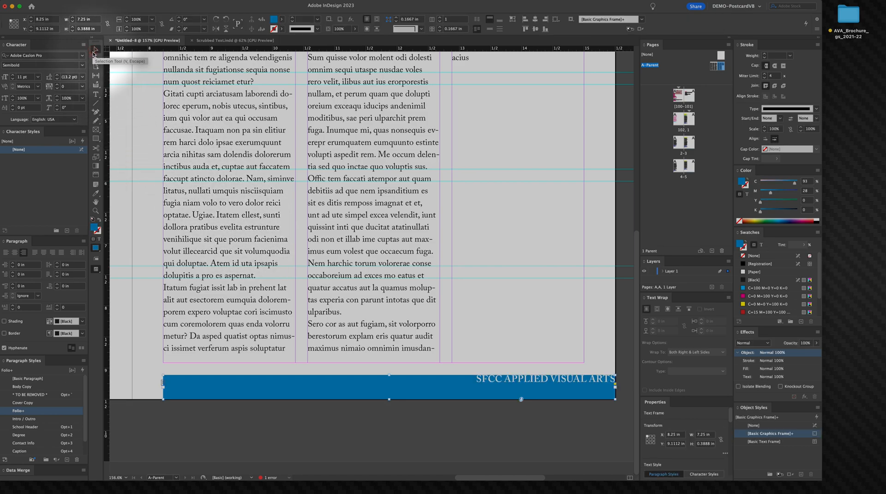
click(434, 436)
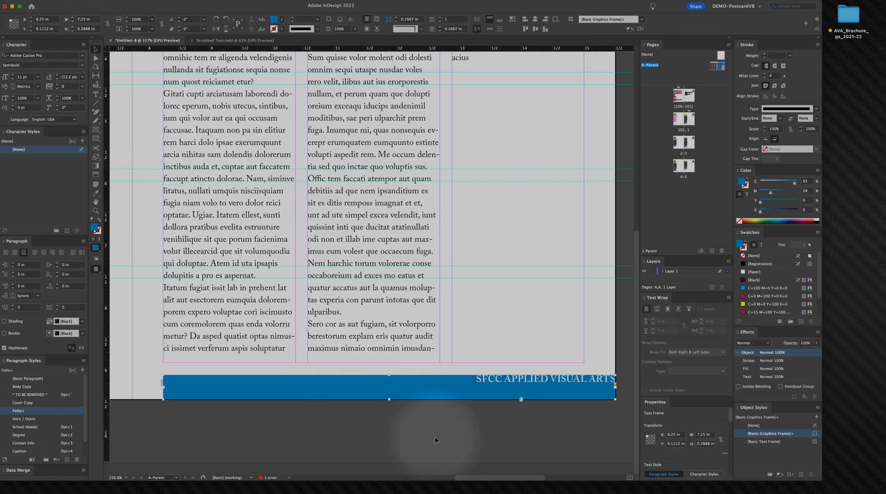
double_click(492, 384)
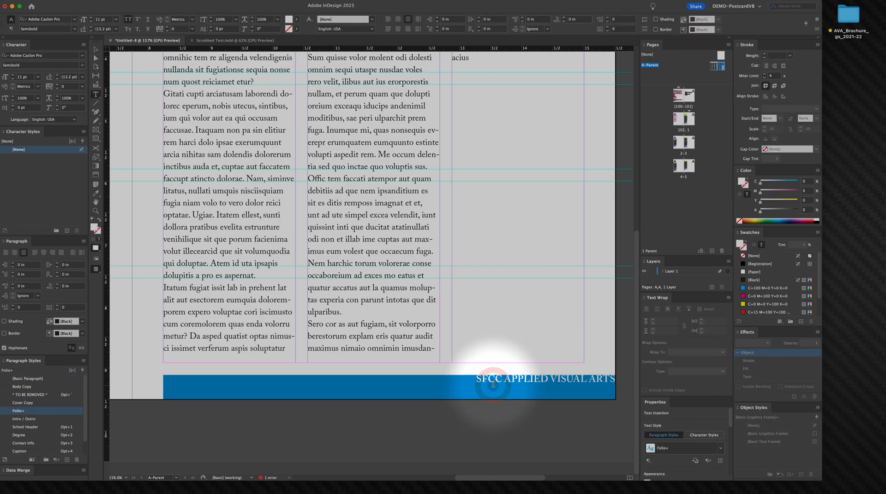
right_click(473, 389)
click(92, 59)
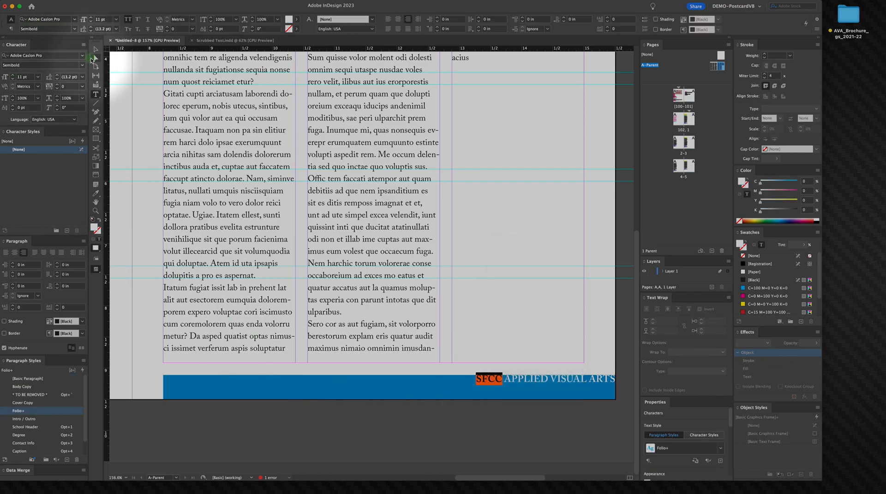
click(305, 378)
drag(305, 378, 309, 370)
key(super+z)
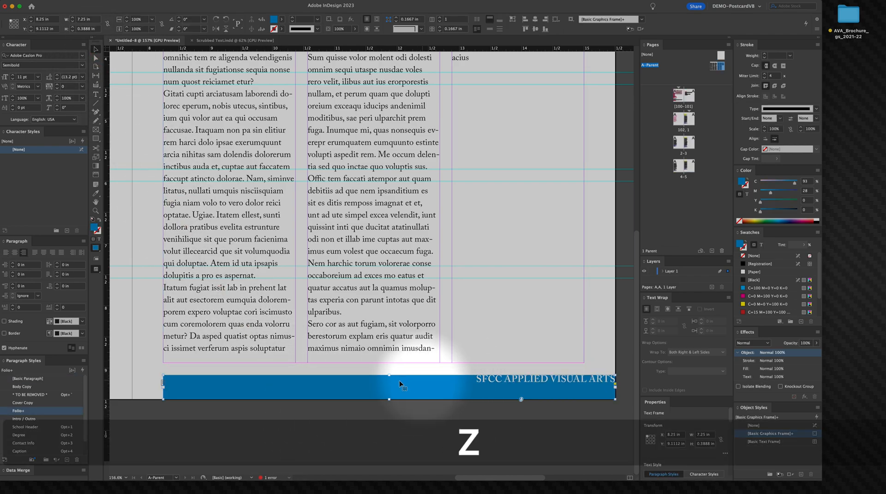
click(514, 372)
right_click(512, 382)
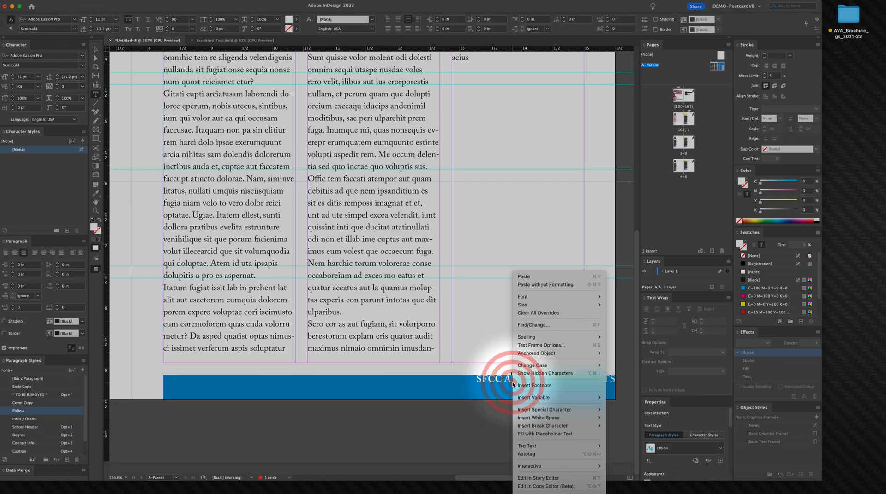
click(489, 384)
key(super+z)
key(super+z)
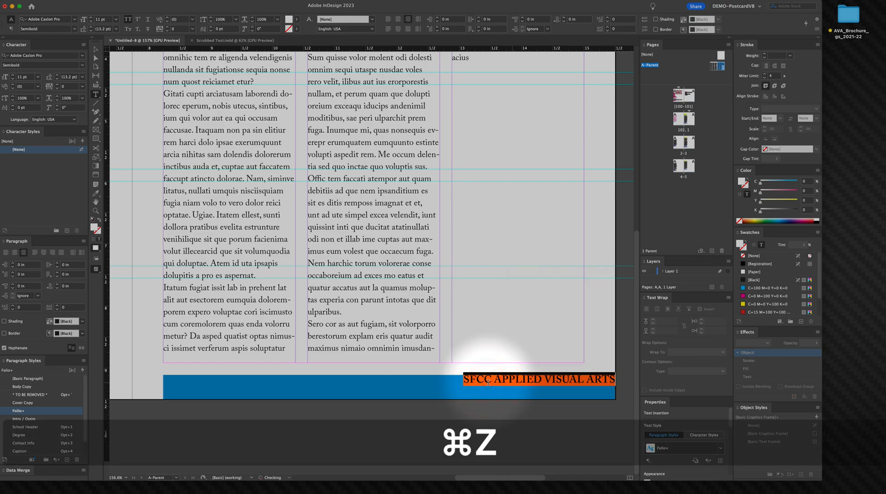
Step: Set the bottom bar frame's vertical justification to Center in Text Frame Options
click(95, 49)
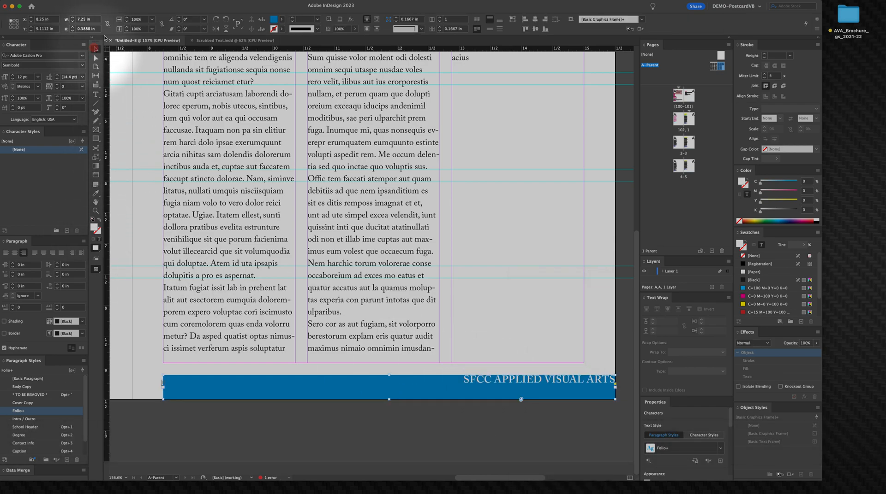
click(100, 1)
click(515, 429)
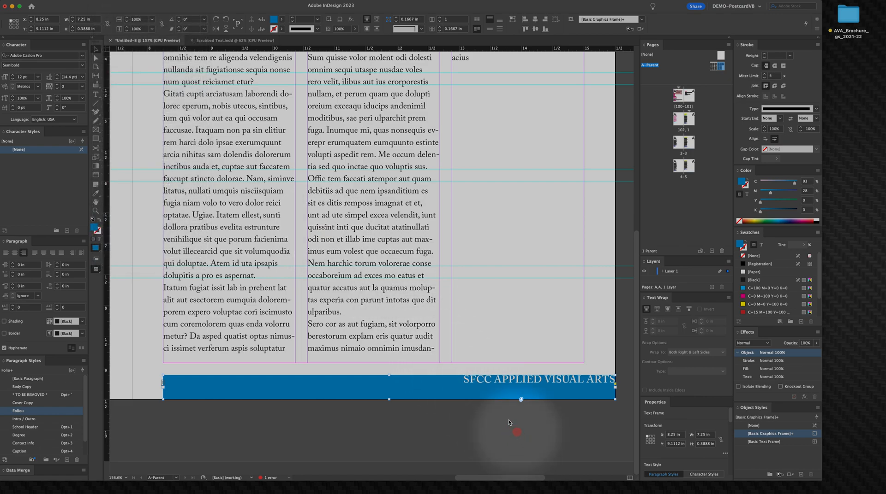
right_click(488, 392)
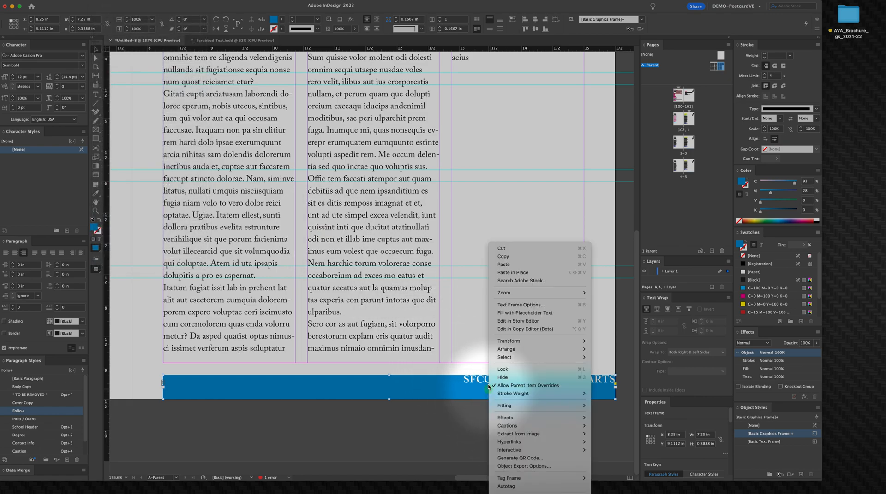
click(517, 305)
click(506, 294)
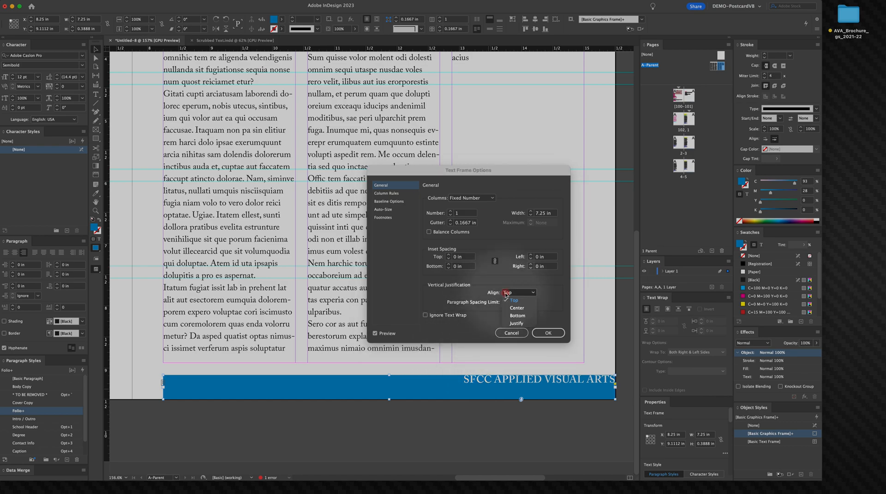
click(515, 308)
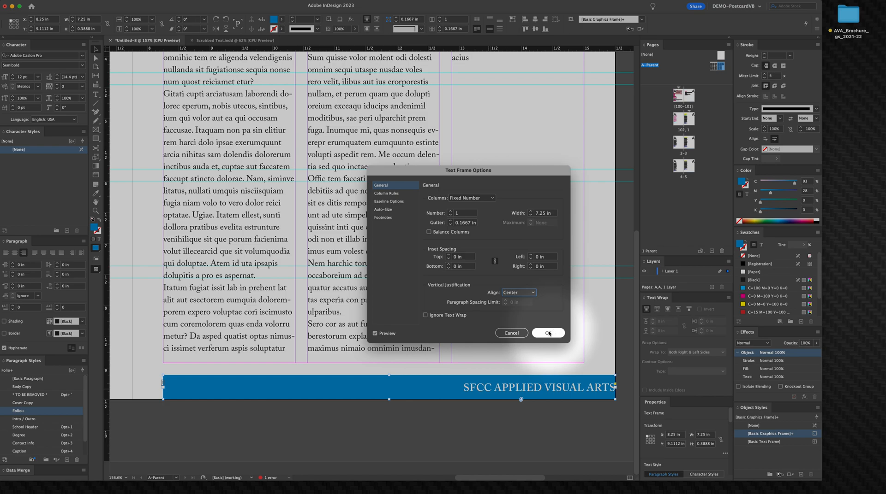
drag(516, 172, 454, 172)
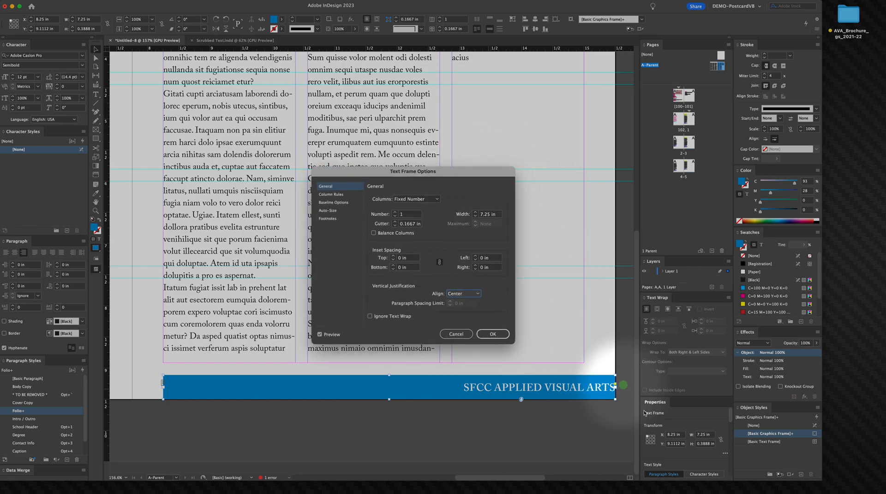
click(492, 335)
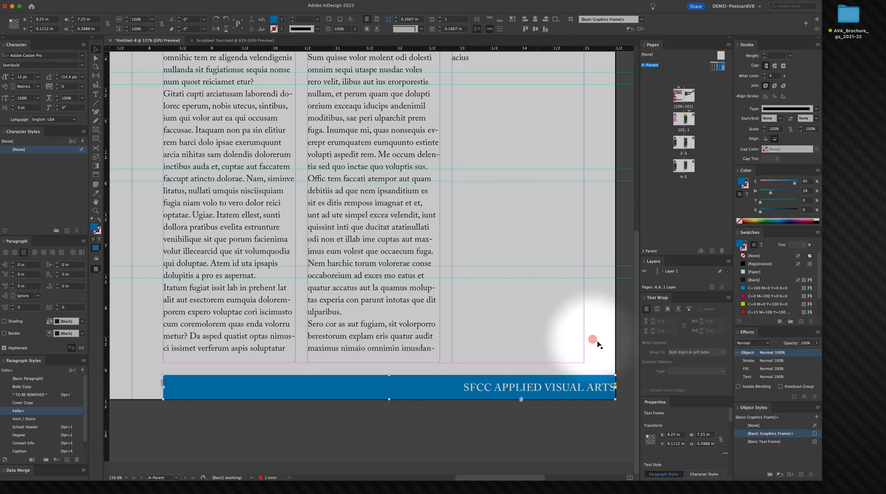
click(571, 360)
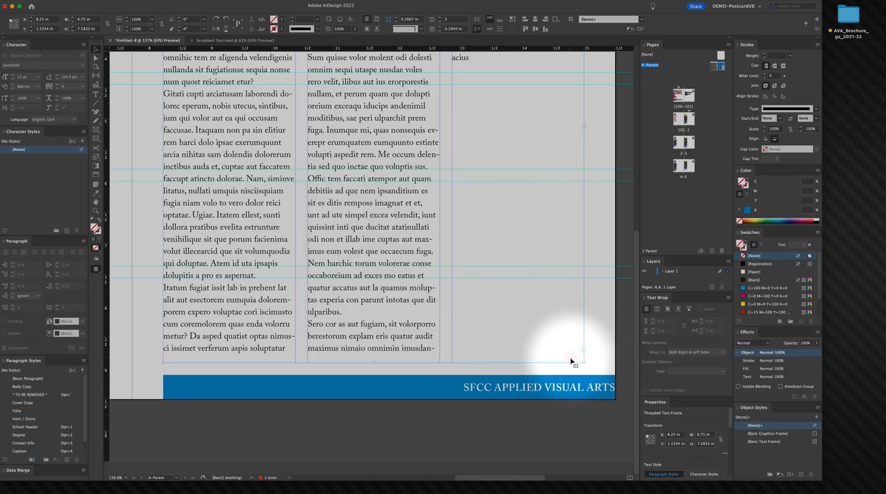
key(m)
drag(585, 321, 616, 333)
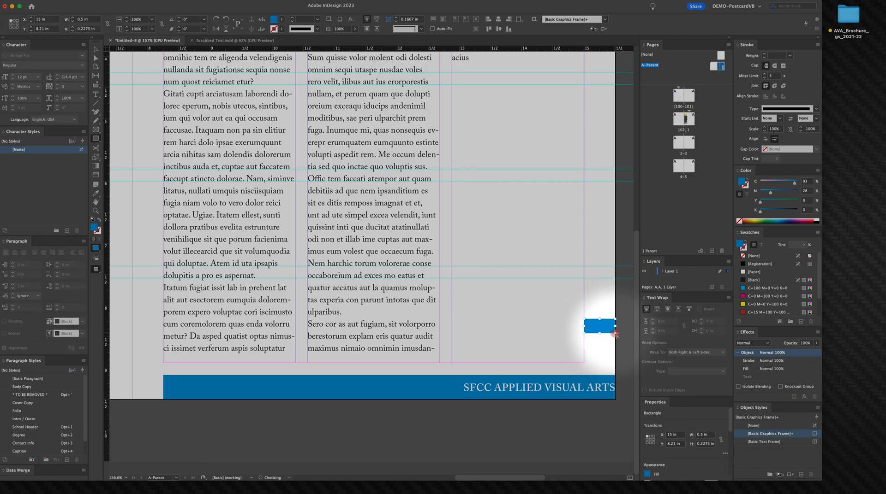
key(BackSpace)
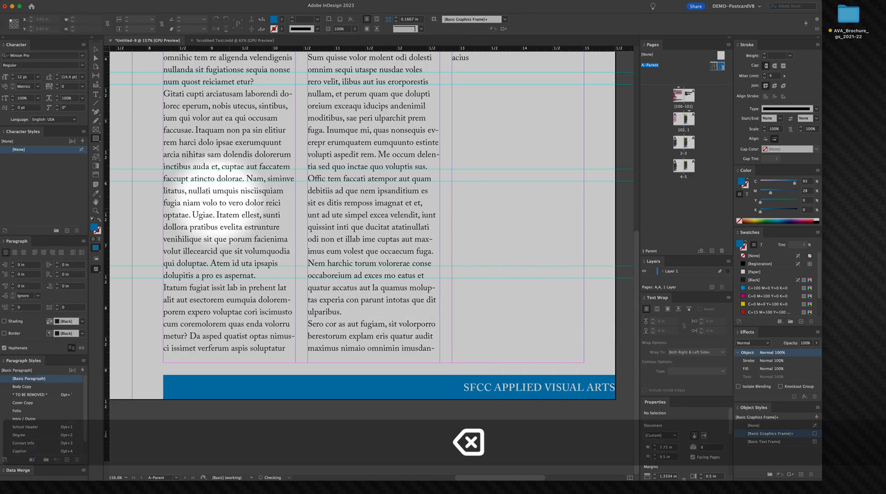
Step: Set the bottom bar frame's right inset spacing to 0.5 in in Text Frame Options
key(v)
click(469, 387)
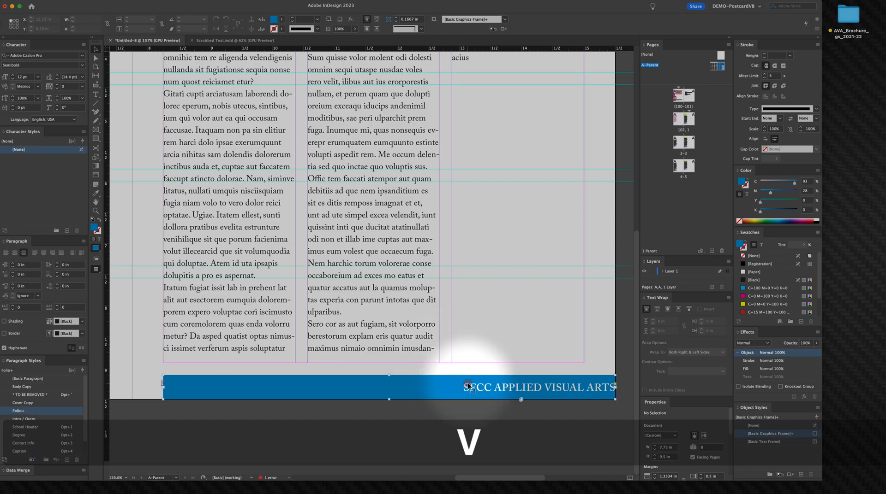
right_click(468, 387)
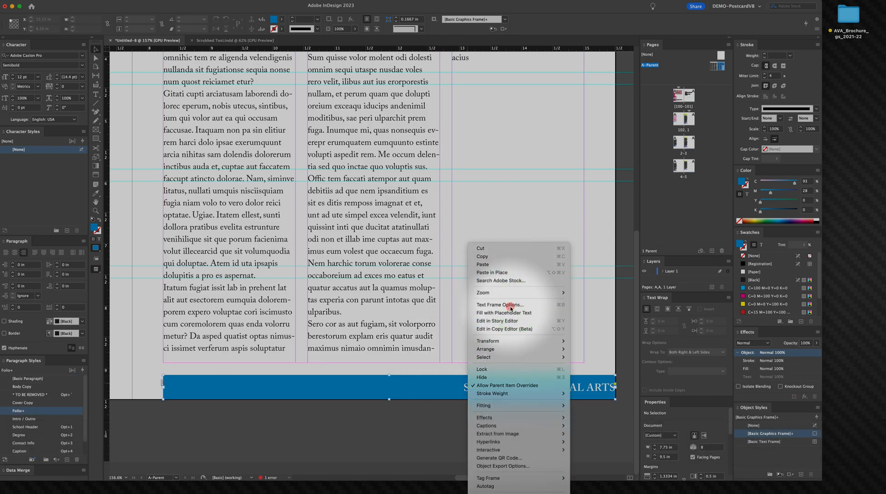
click(502, 305)
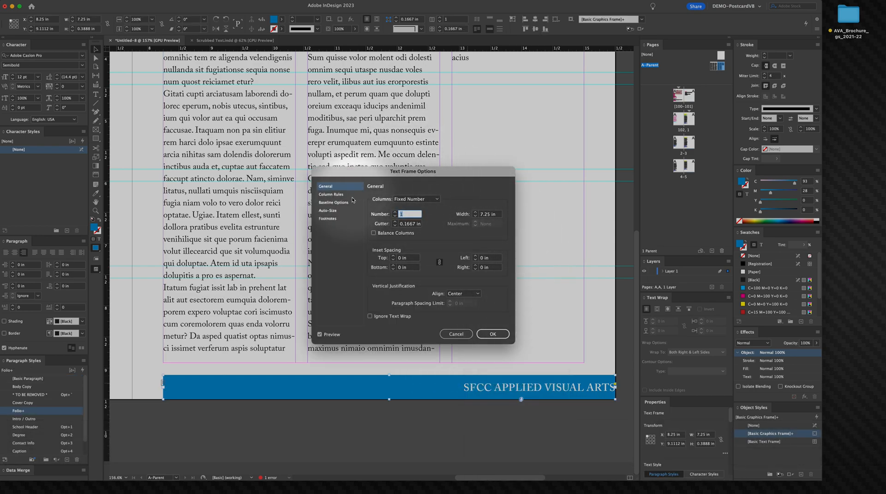
click(440, 262)
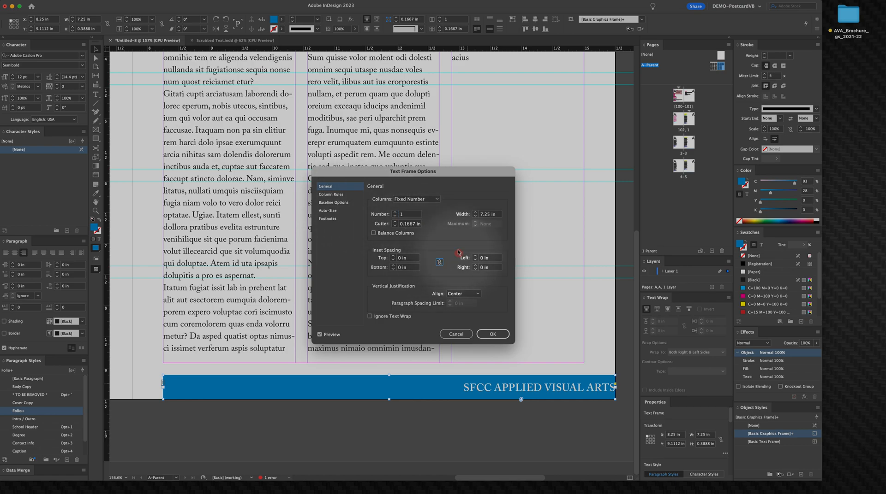
click(474, 267)
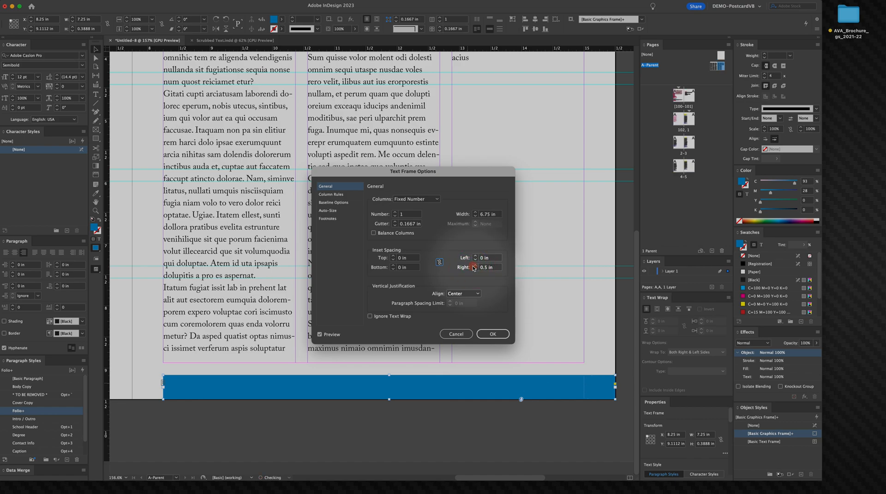
click(474, 267)
click(493, 334)
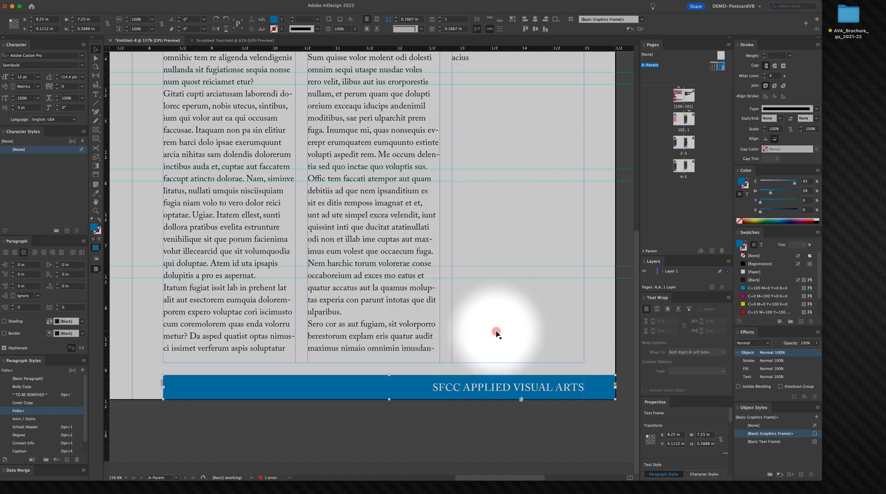
Step: Insert a current page number marker at the end of the bar text
click(506, 436)
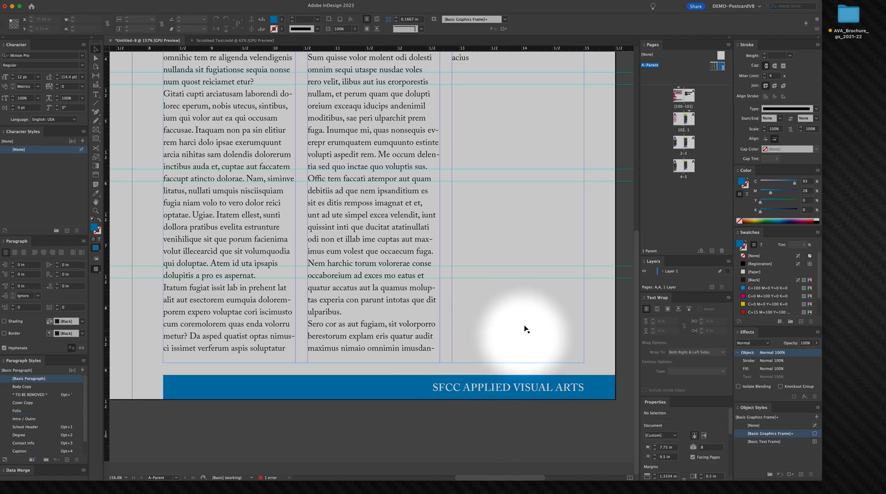
key(t)
click(584, 386)
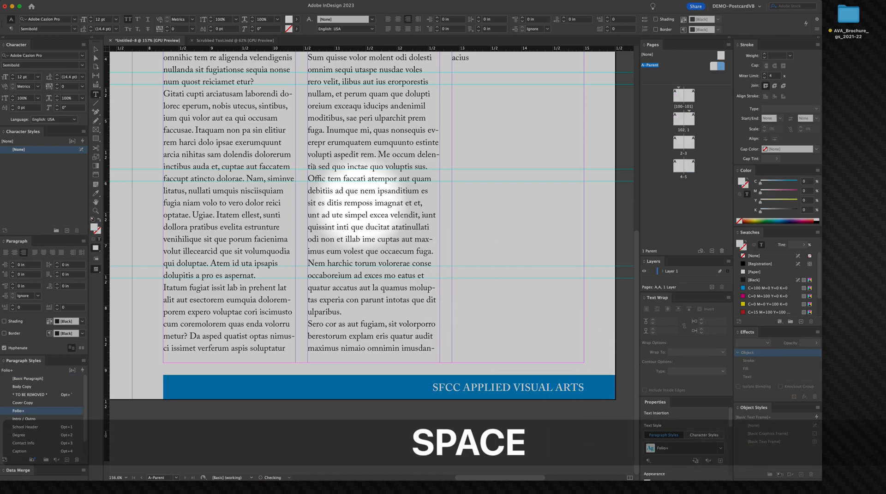
click(83, 0)
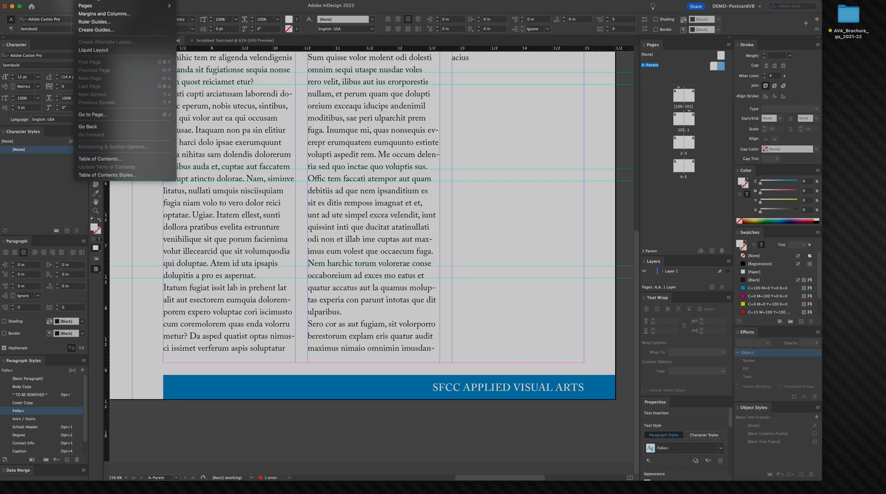
mouse_move(103, 0)
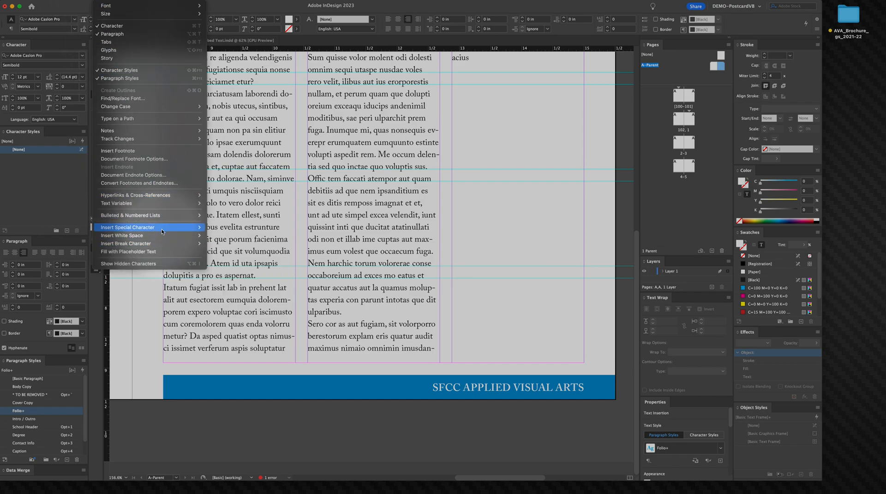
mouse_move(161, 229)
mouse_move(231, 236)
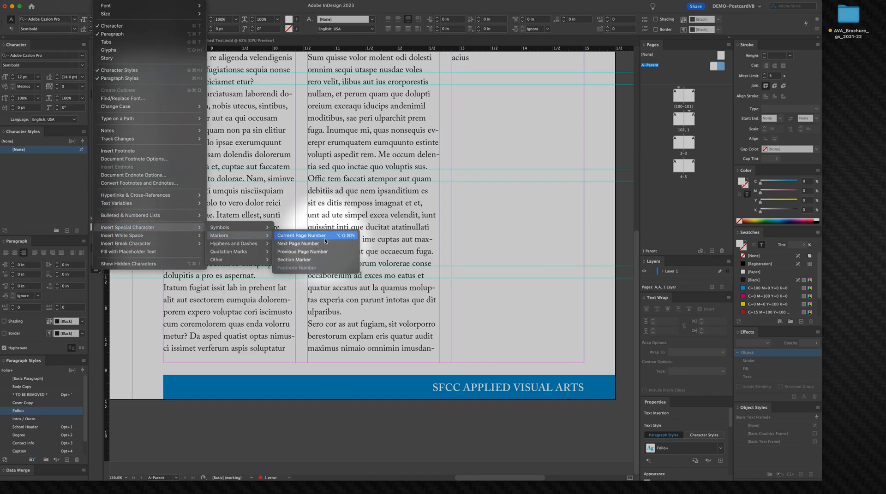
click(325, 236)
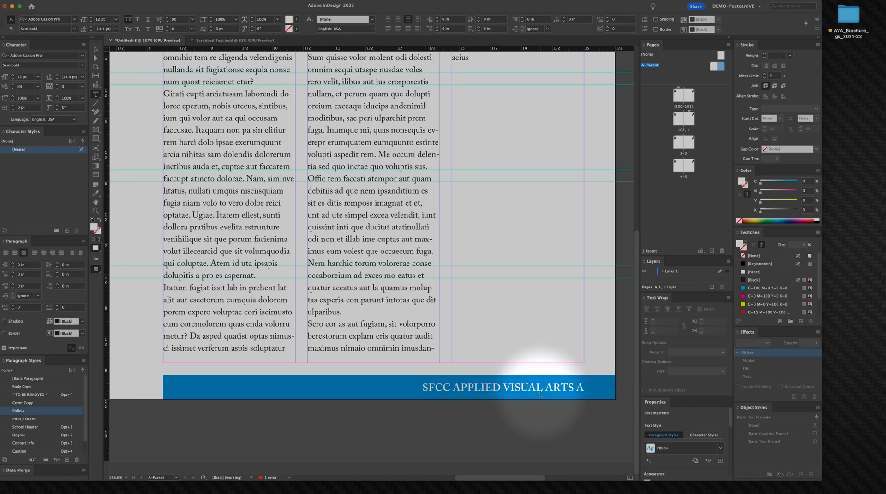
Step: Replace the space before the page number marker with an em-spaced vertical bar separator
key(BackSpace)
click(86, 0)
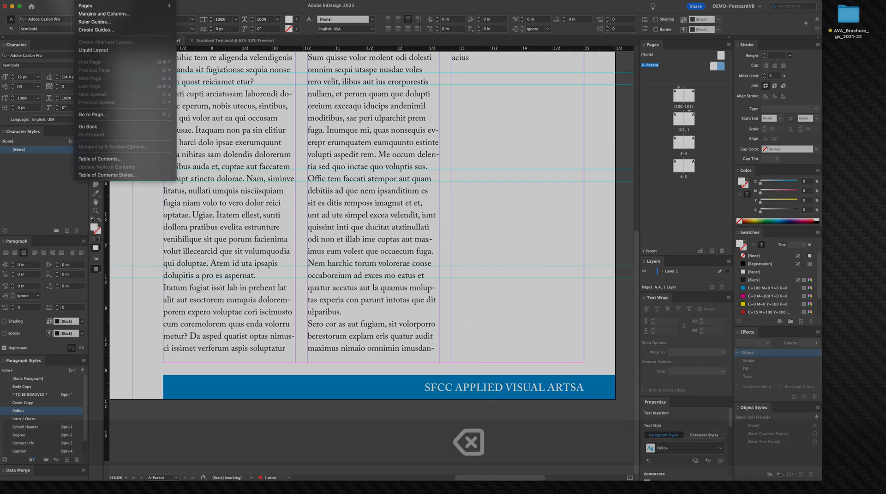
mouse_move(107, 0)
mouse_move(128, 244)
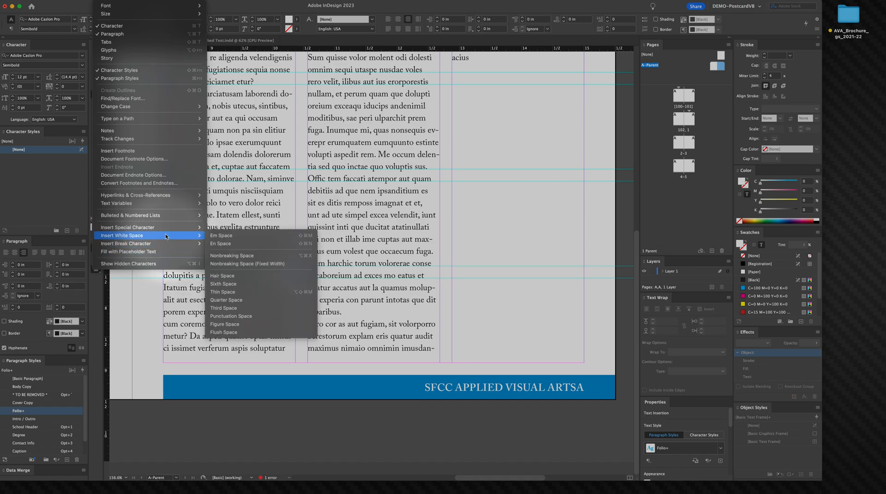
mouse_move(166, 235)
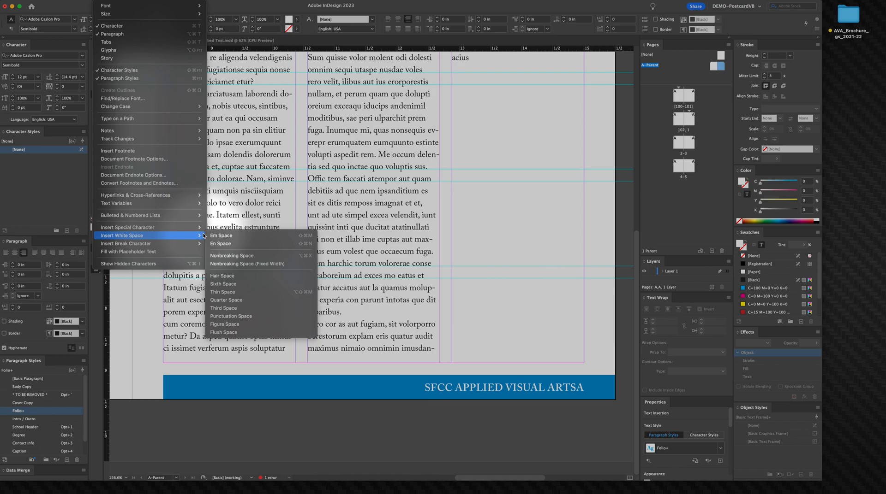
click(239, 301)
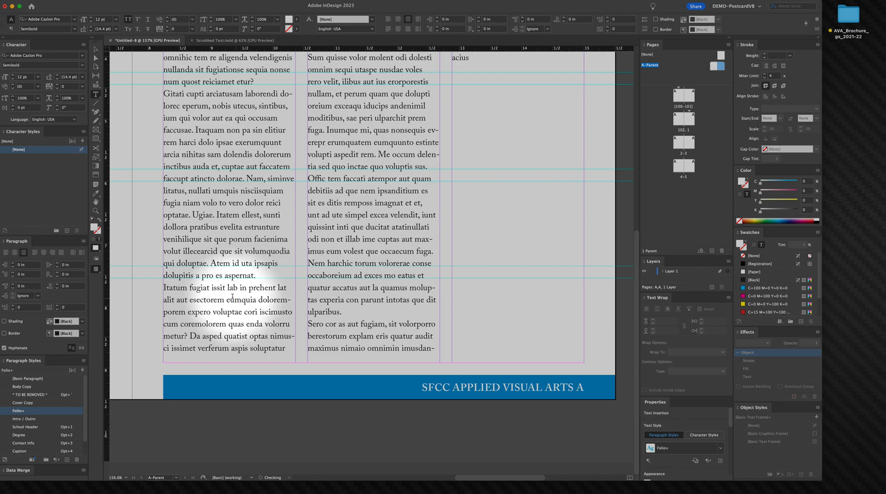
key(super+z)
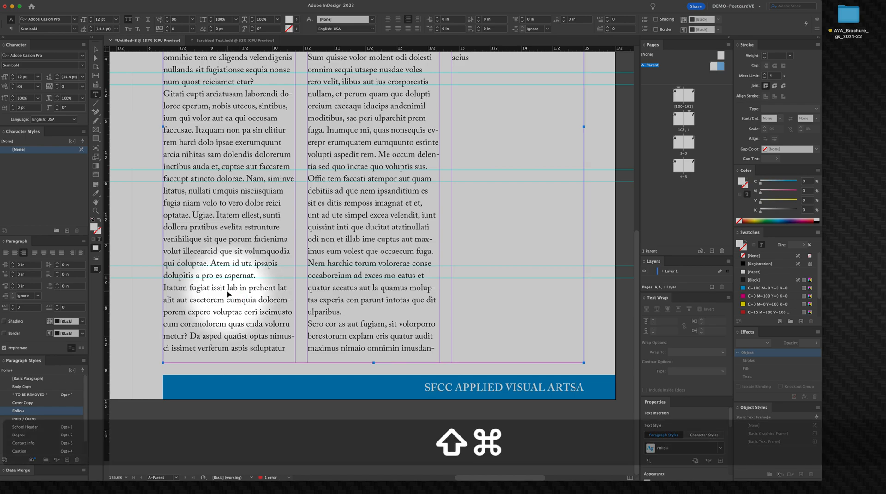
key(shift+super+m)
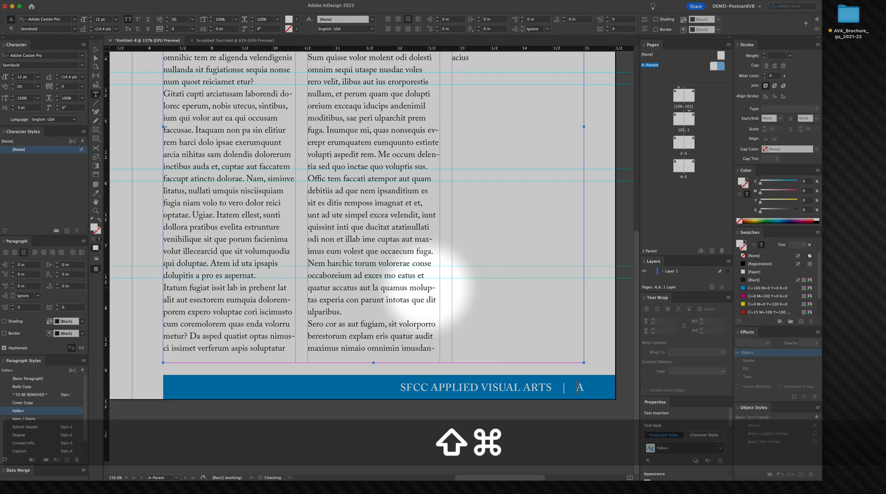
Step: Select all the bar text and set its tracking to 330
right_click(354, 342)
click(495, 390)
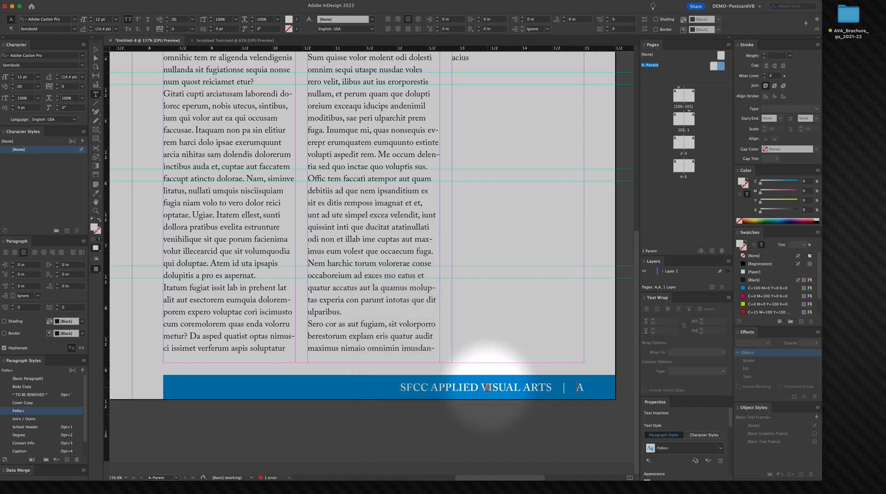
key(super+a)
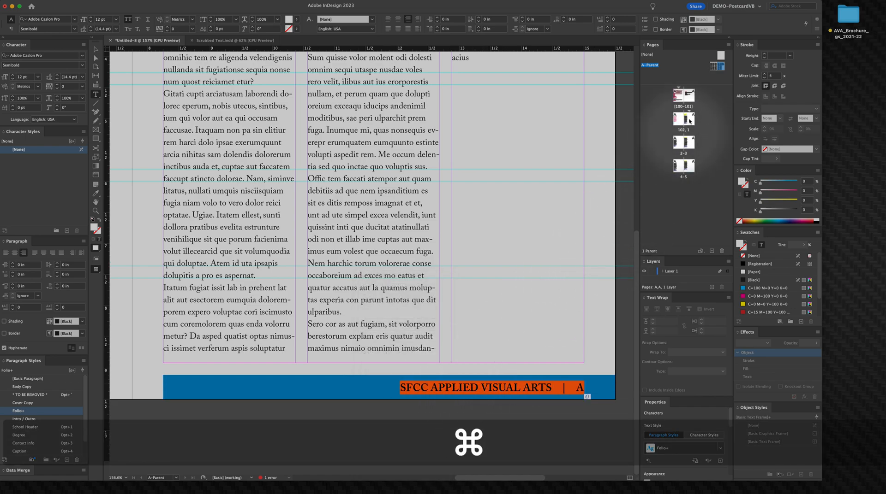
click(56, 86)
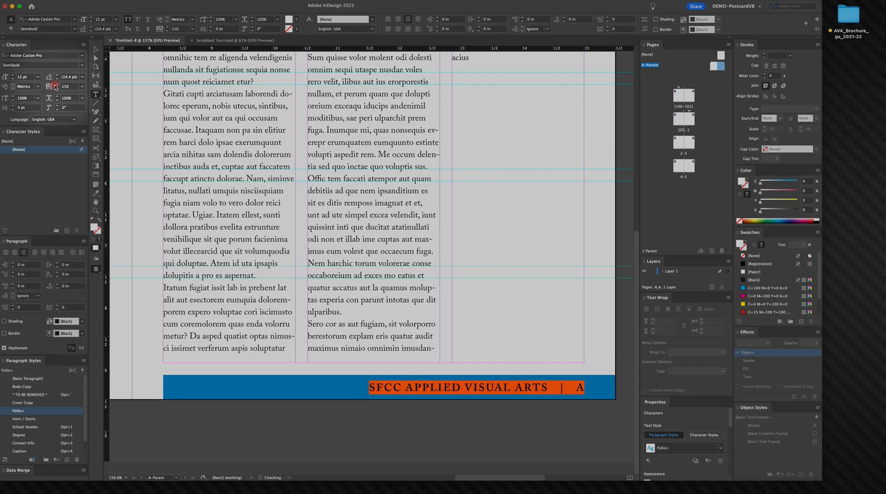
click(55, 86)
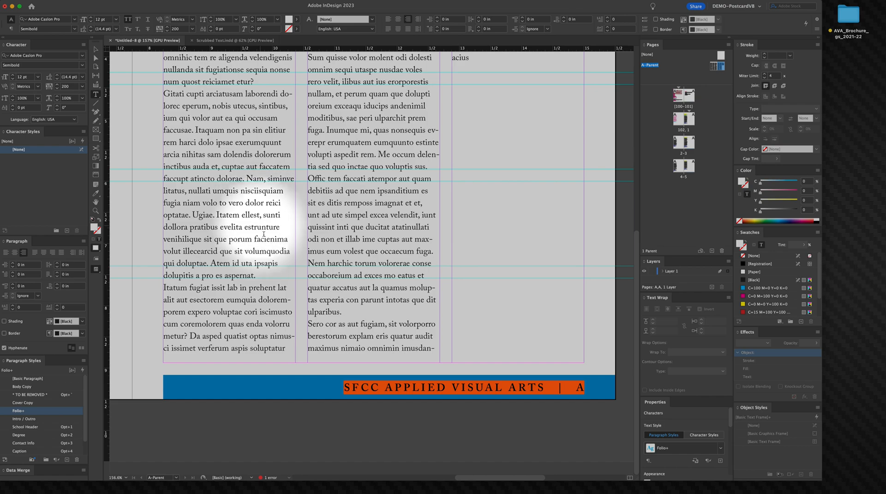
click(57, 85)
click(57, 84)
click(58, 84)
click(57, 84)
click(58, 86)
click(58, 85)
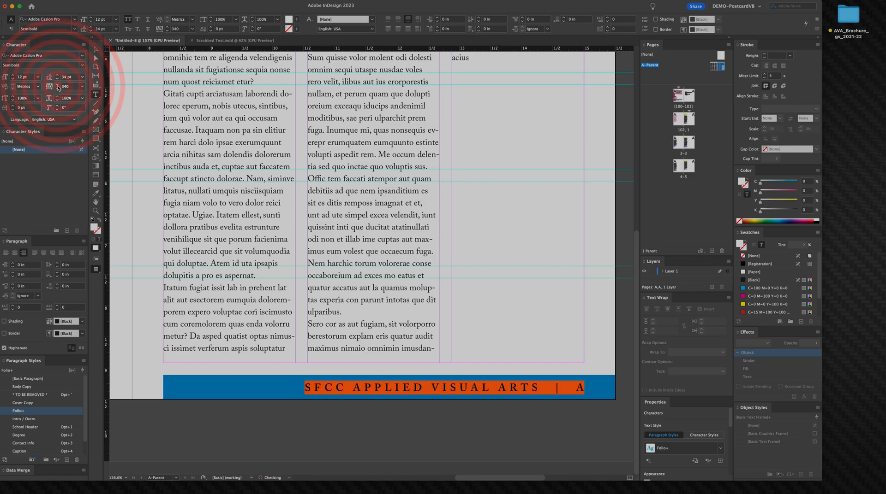
click(57, 89)
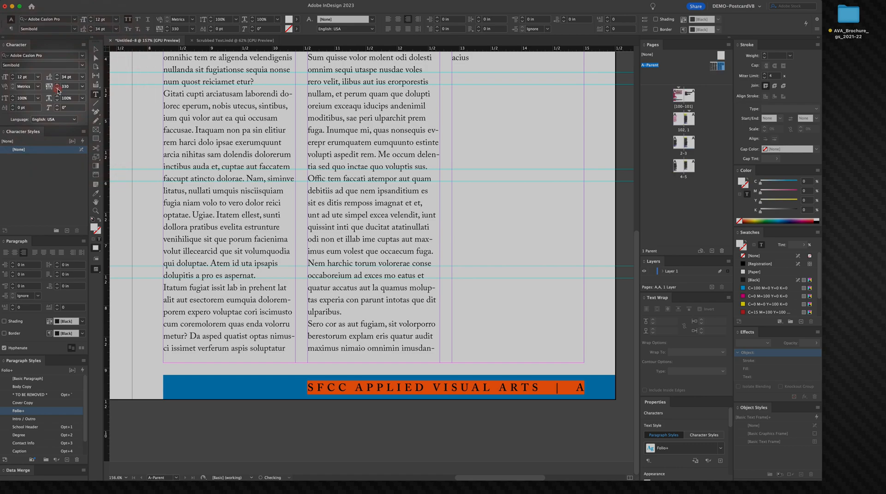
key(Escape)
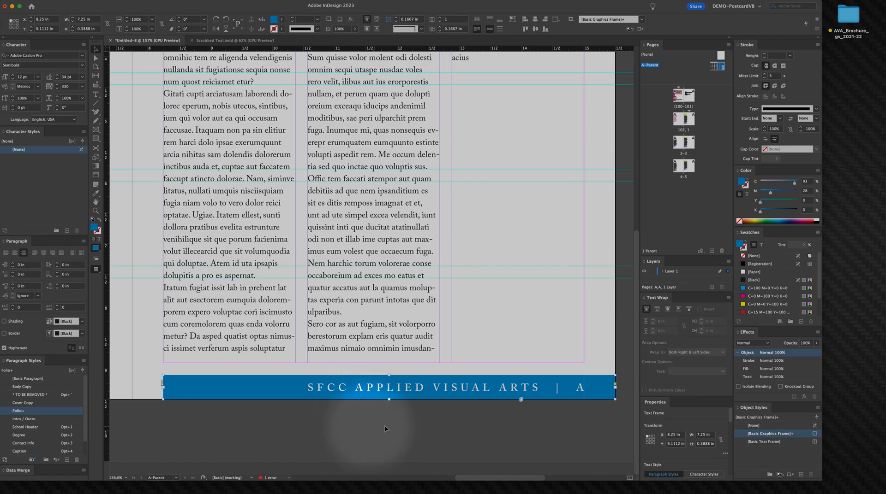
Step: Copy the bottom bar and paste a duplicate at the bottom of the left page
right_click(558, 389)
click(490, 433)
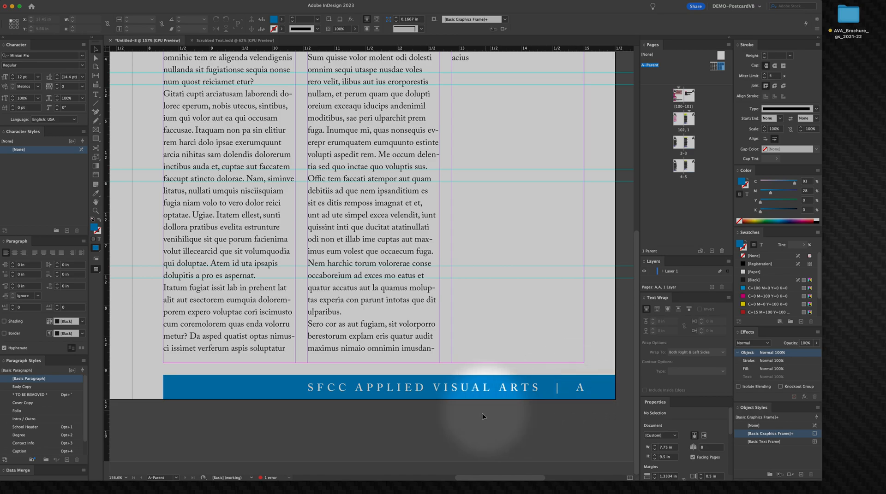
key(super)
key(super+minus)
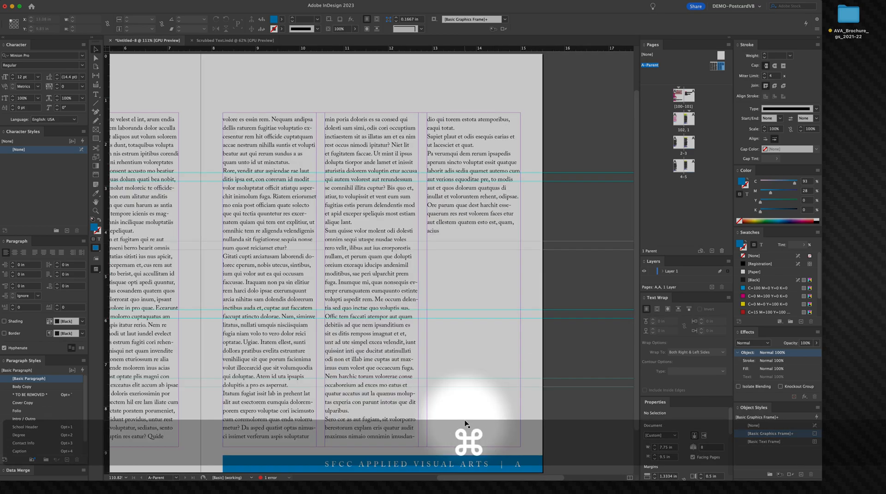
key(space)
drag(446, 281, 434, 262)
click(482, 410)
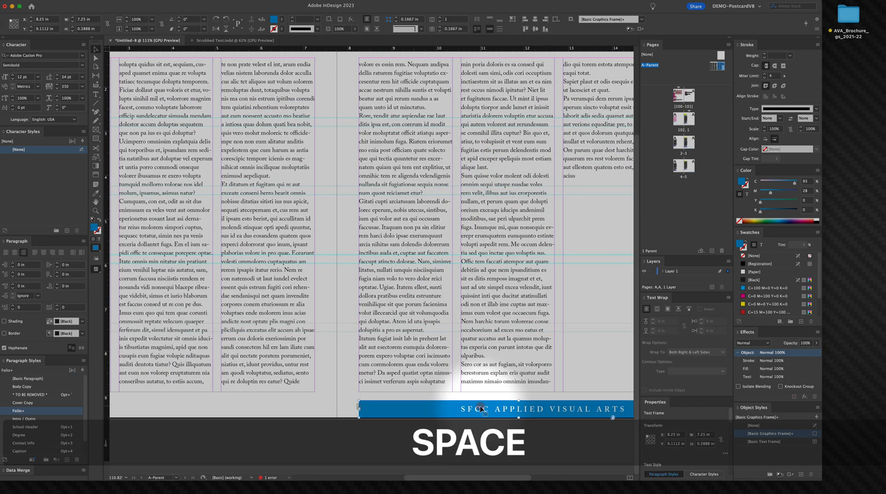
drag(303, 378, 581, 287)
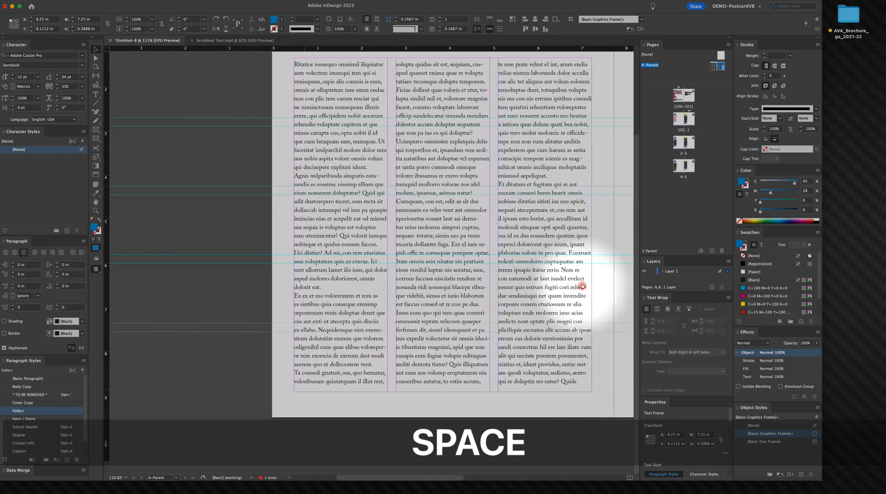
click(346, 403)
key(super+v)
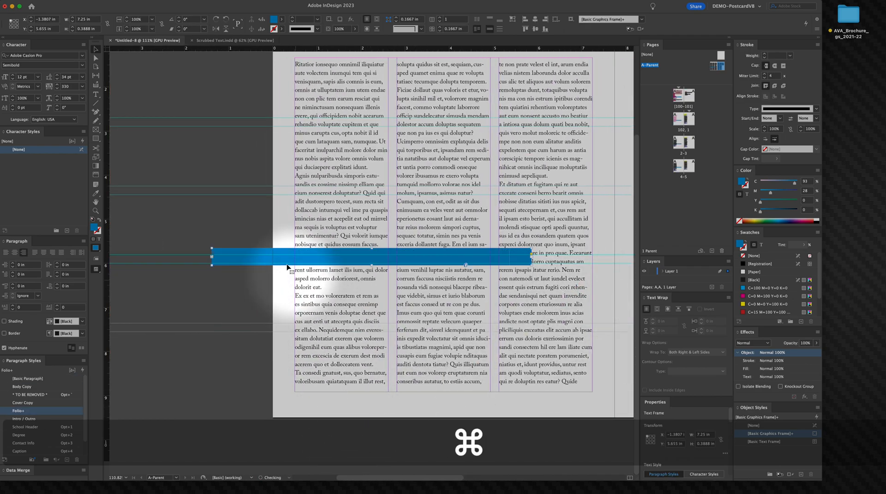
drag(285, 258, 344, 412)
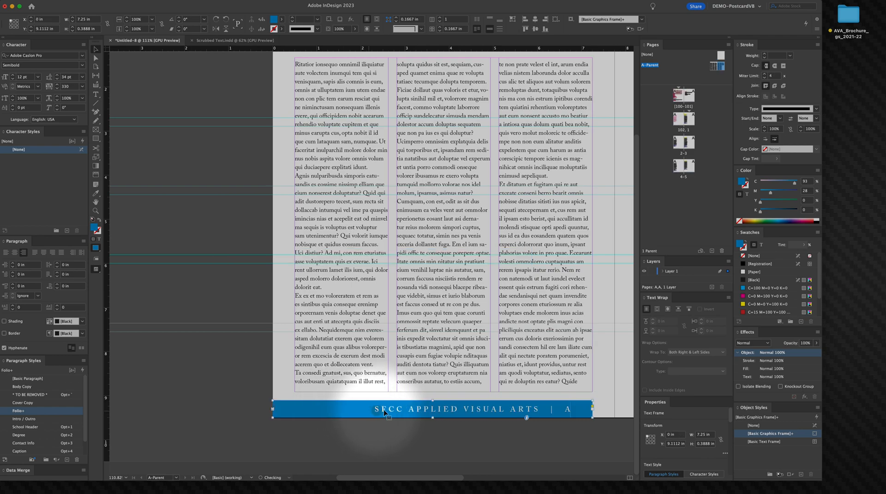
Step: Select the text in the left page's bottom bar and left-align it
double_click(398, 409)
triple_click(397, 409)
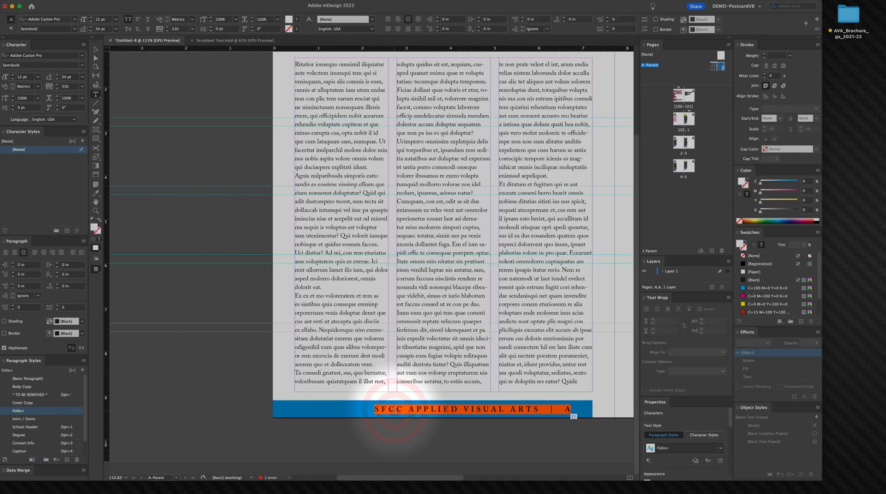
key(super+shift+l)
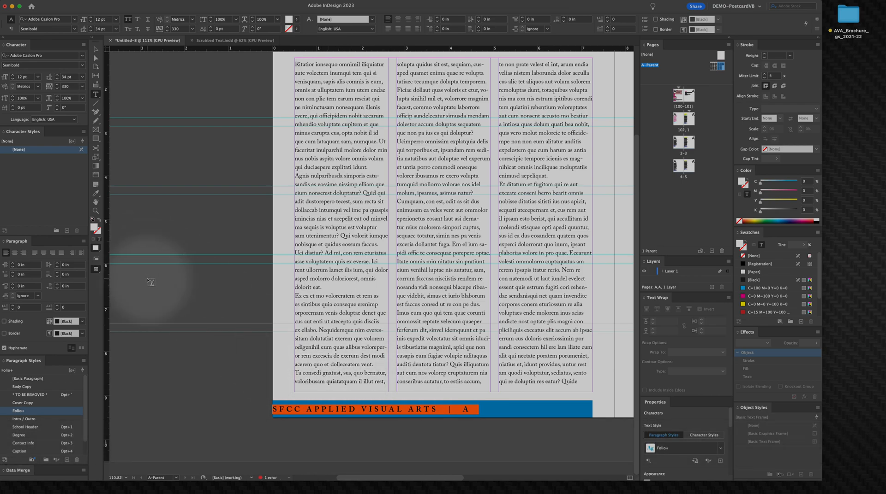
Step: Set the left bar frame's left inset spacing to 0.5 in in Text Frame Options
click(95, 50)
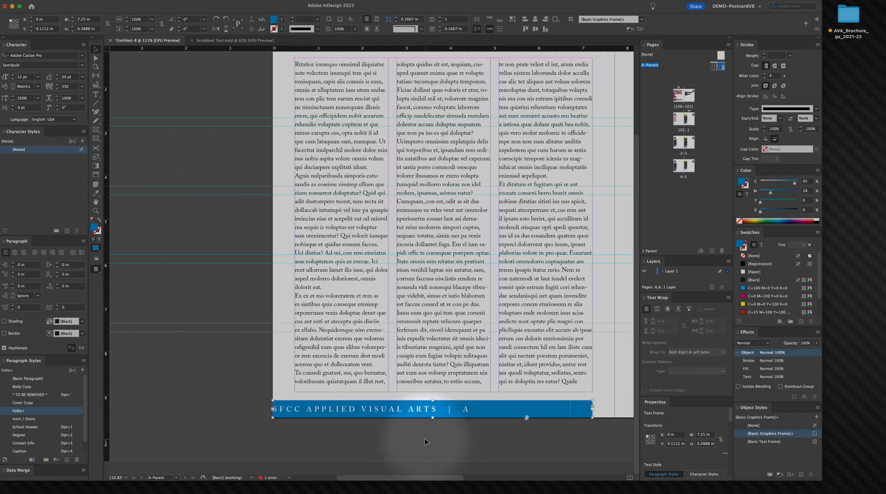
right_click(409, 410)
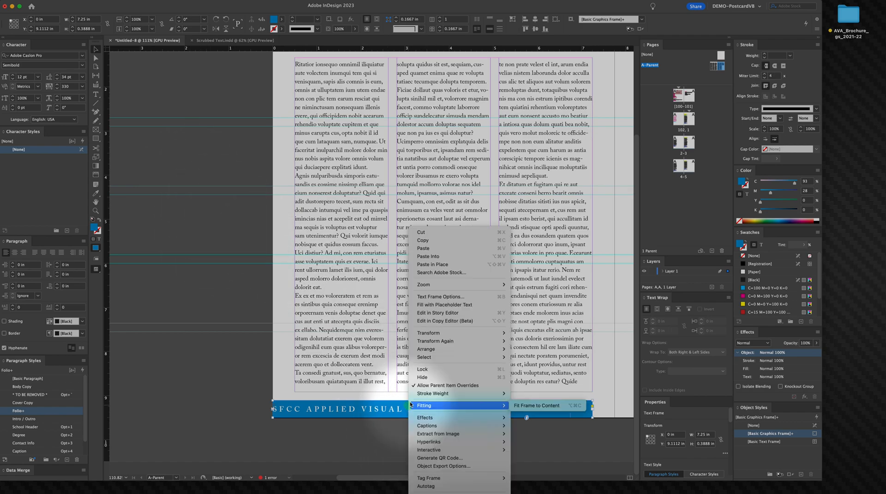
click(422, 298)
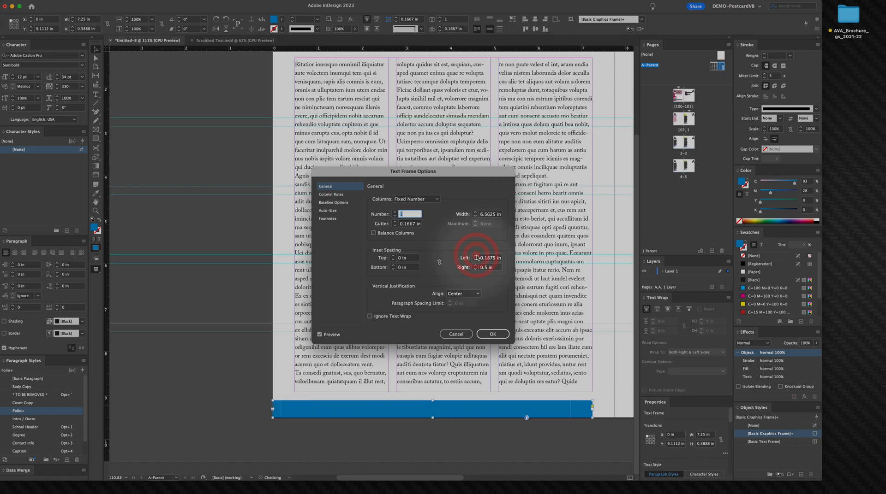
click(475, 256)
click(475, 256)
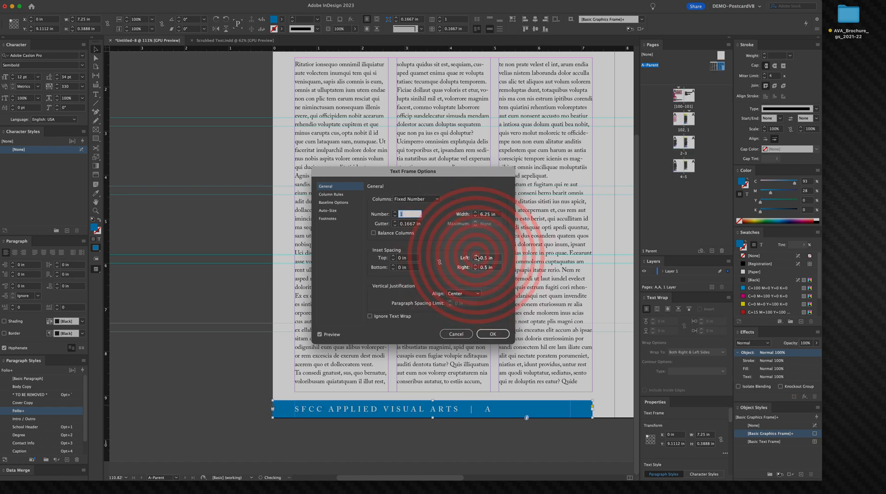
click(493, 334)
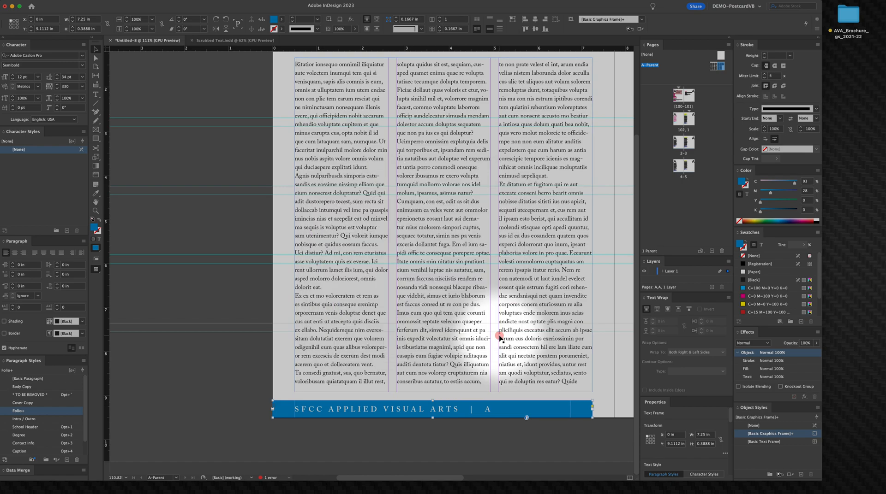
Step: Move the page number and vertical bar separator to the start of the left bar's text
key(t)
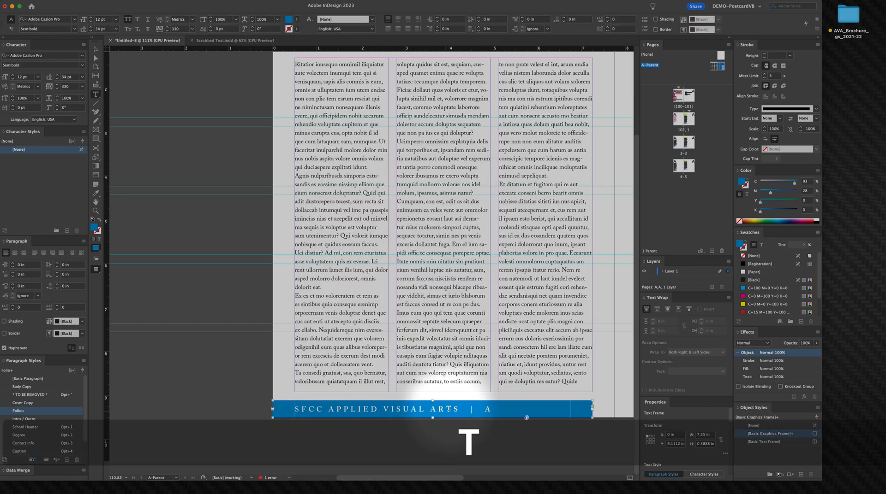
mouse_move(458, 408)
mouse_down()
mouse_move(483, 417)
mouse_move(416, 416)
mouse_move(473, 401)
mouse_move(464, 408)
mouse_up()
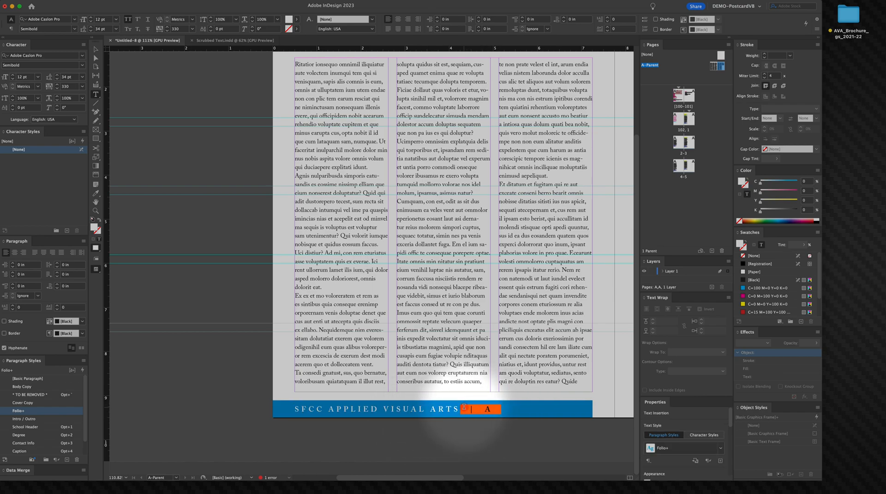
key(ctrl+x)
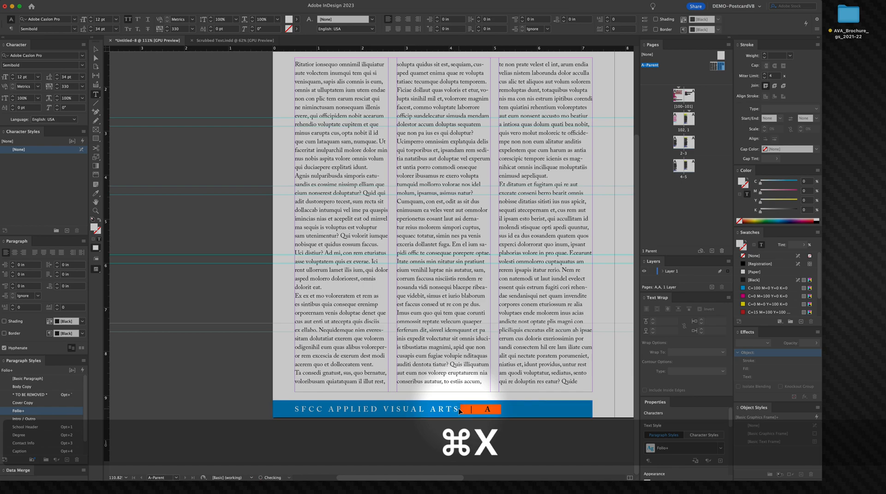
click(296, 409)
key(ctrl+v)
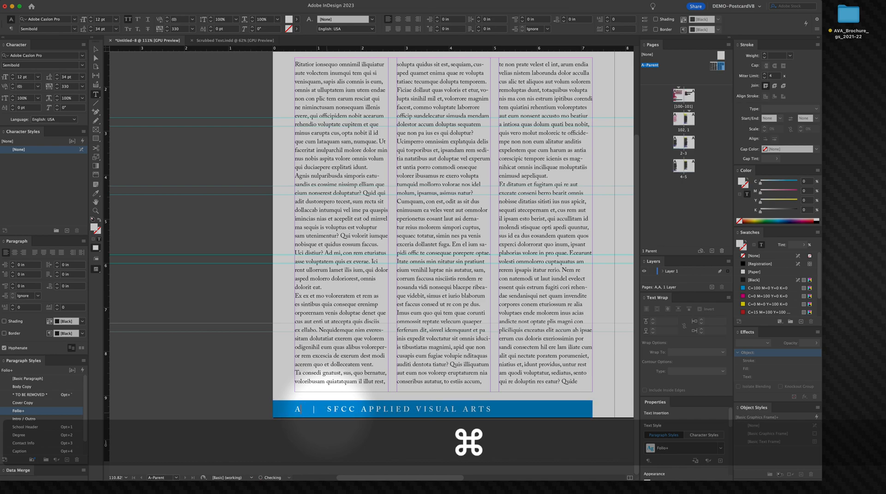
click(94, 48)
click(249, 364)
drag(293, 323, 170, 311)
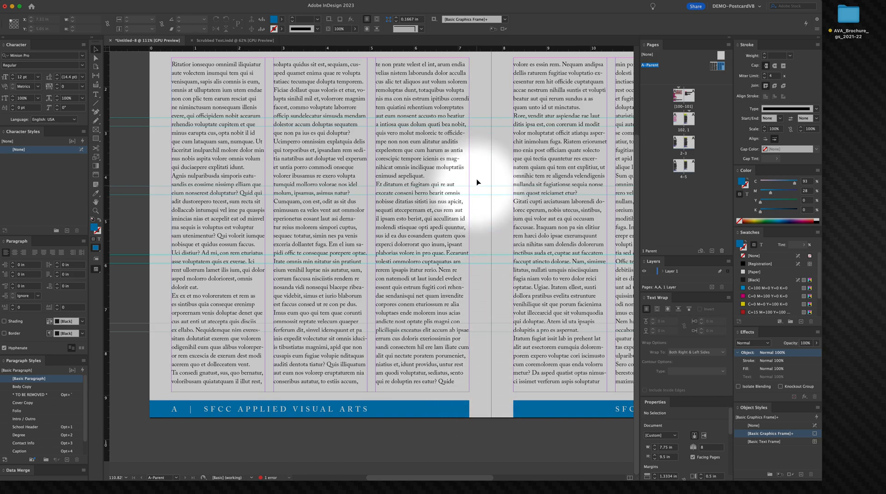
key(v)
drag(483, 157, 534, 322)
drag(473, 341, 471, 340)
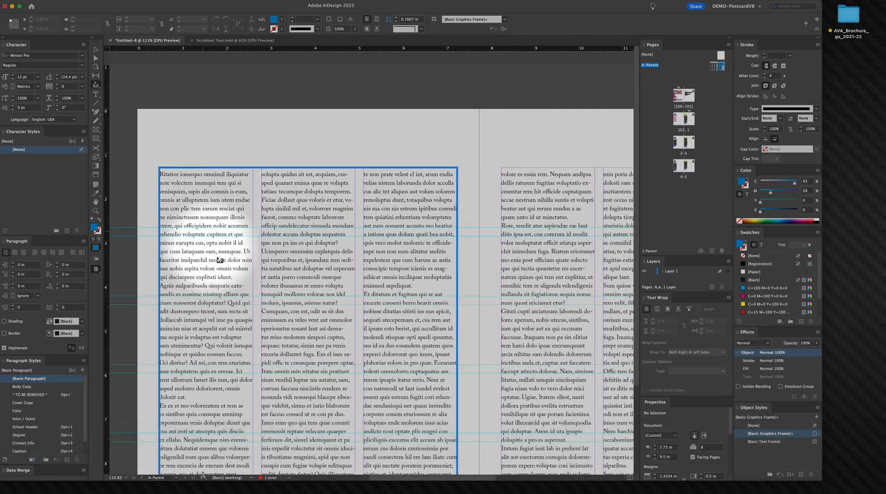
Step: Draw a thin blue rectangle about 4.85 in wide and 0.19 in tall across the left page
click(96, 49)
key(space)
drag(218, 281, 246, 162)
key(n)
key(v)
key(m)
key(space)
drag(236, 367, 269, 359)
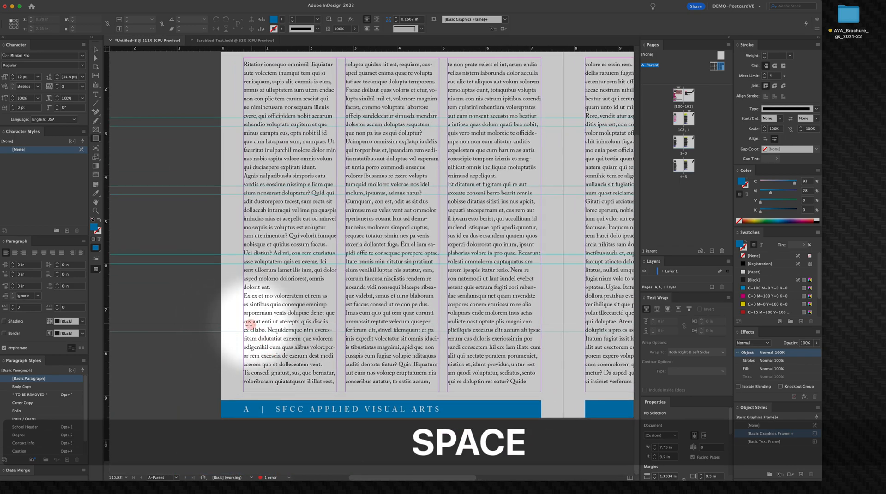
drag(226, 325, 236, 330)
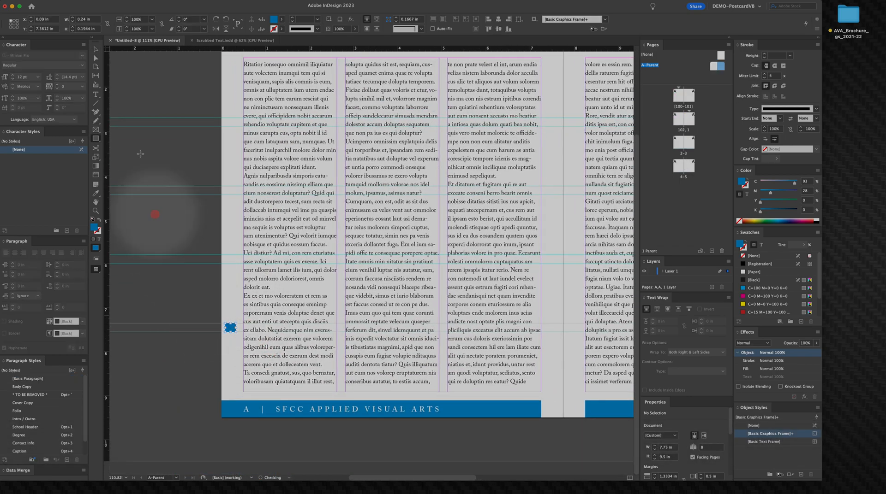
click(95, 49)
drag(235, 327, 439, 330)
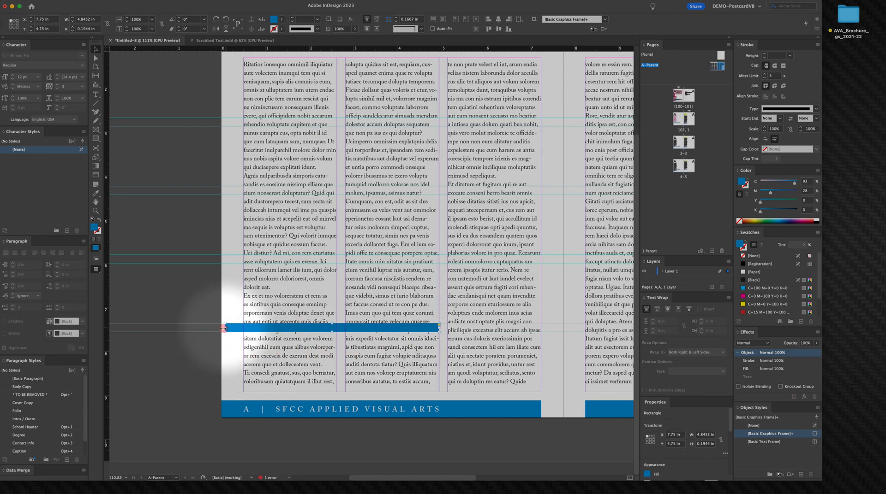
Step: Move the thin rectangle to the top edge of the left page, at Y 0.1944 in
drag(221, 329, 221, 329)
drag(285, 328, 275, 102)
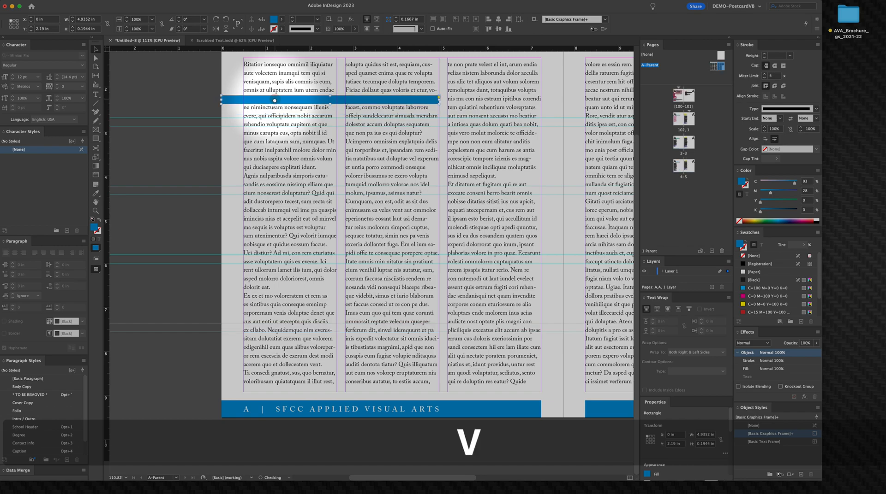
scroll(274, 100, up, 5)
drag(315, 212, 303, 114)
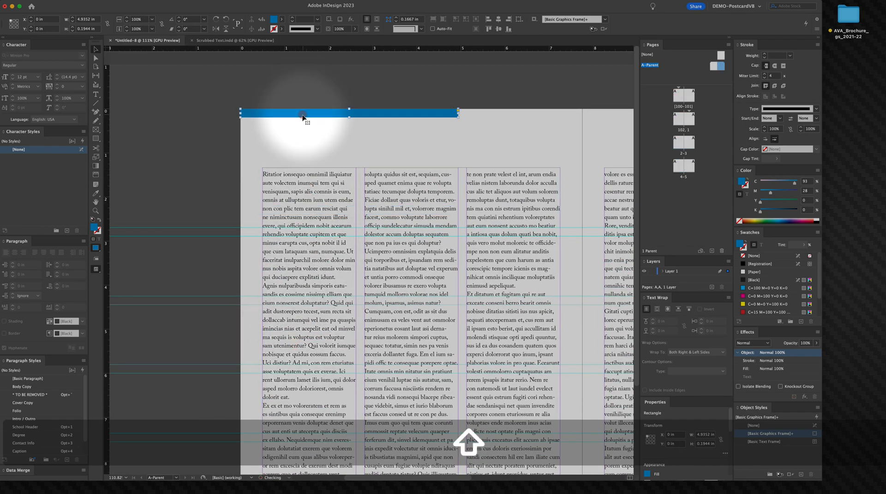
shift+click(301, 140)
key(shift+Down)
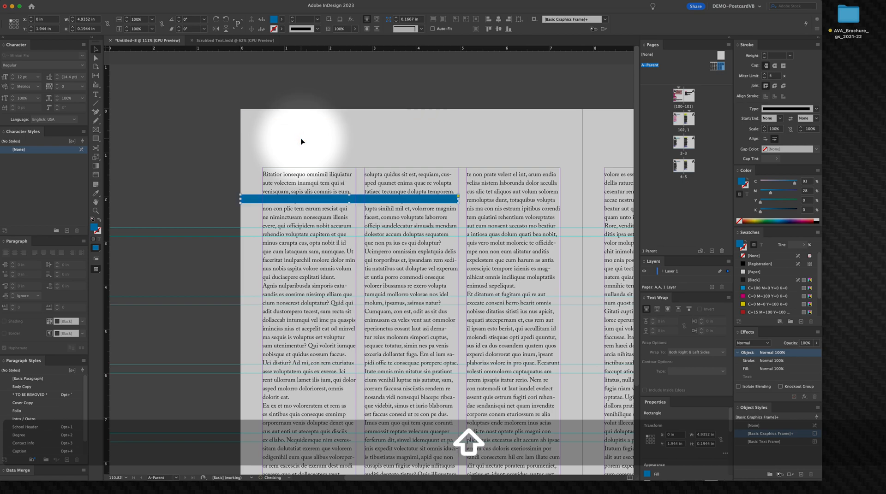
key(shift+Up)
key(shift+Down)
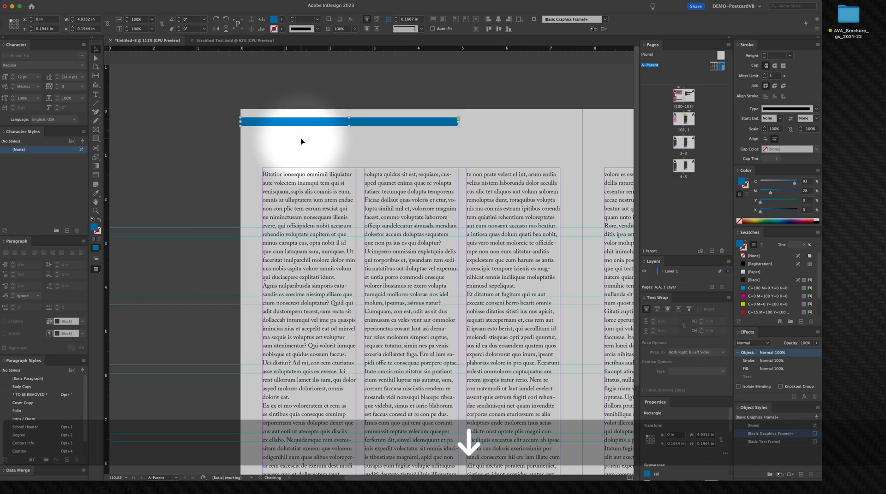
key(shift+Down)
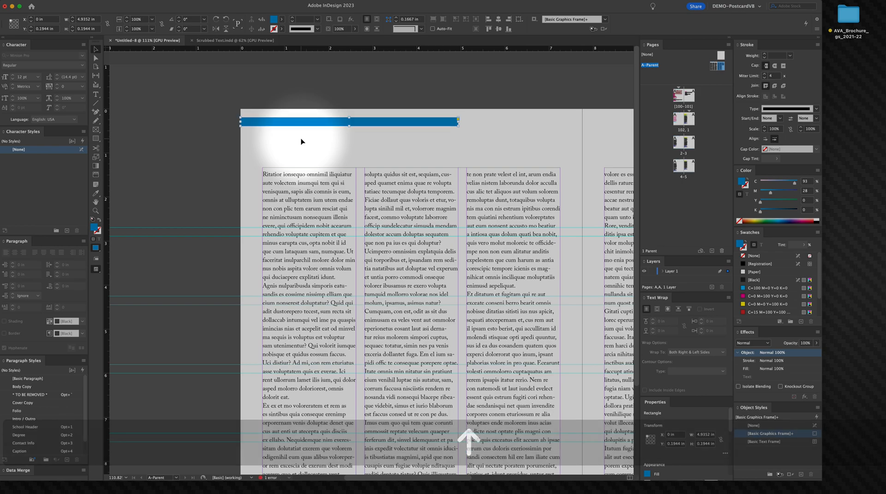
Step: Duplicate the top bar onto the right page, aligned to its outer edge
click(278, 170)
drag(415, 188, 322, 170)
alt+super+click(323, 170)
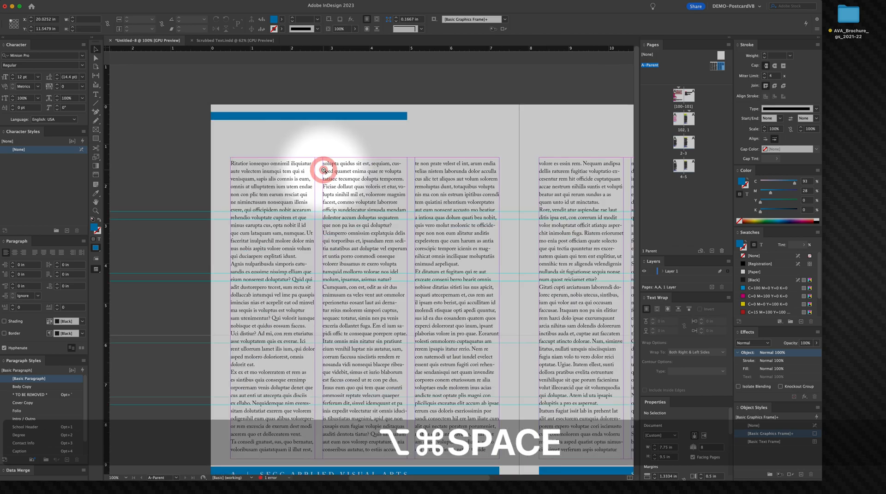
alt+super+click(322, 174)
drag(385, 178, 208, 178)
drag(206, 130, 522, 154)
click(593, 172)
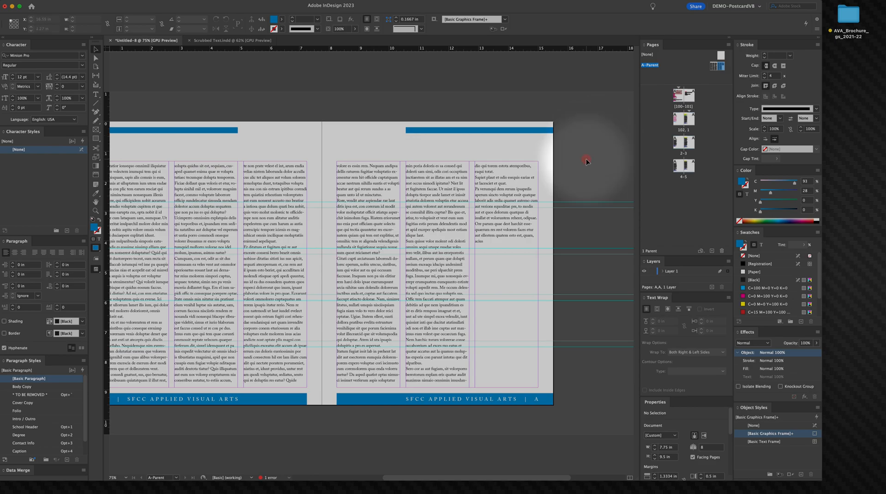
Step: Go to the first document spread to review the parent bars applied to the pages
double_click(677, 96)
key(space)
scroll(316, 205, down, 10)
scroll(316, 204, right, 4)
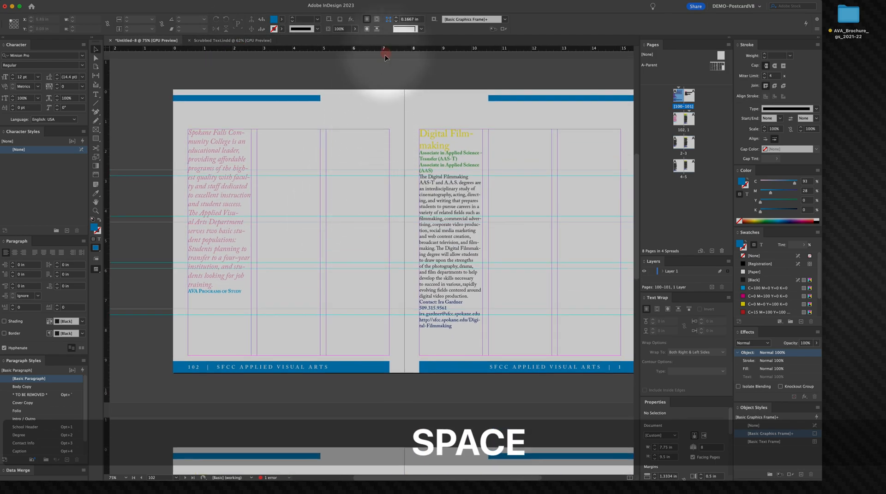
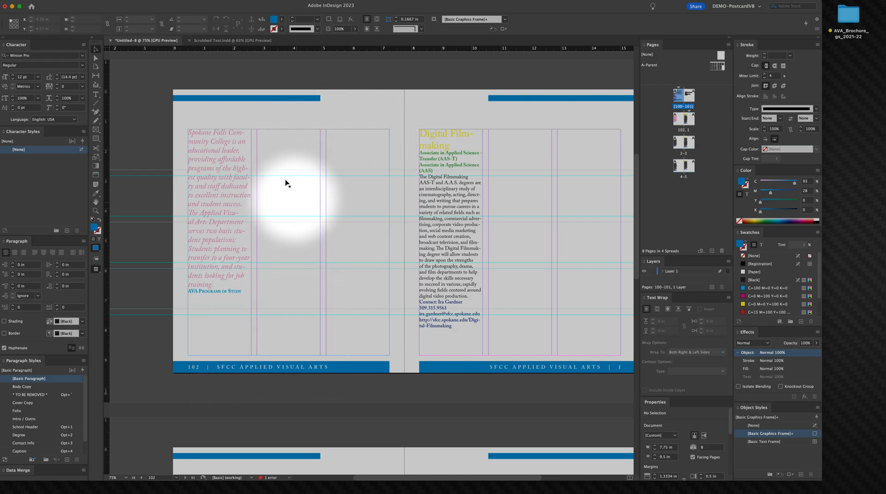
scroll(558, 382, down, 2)
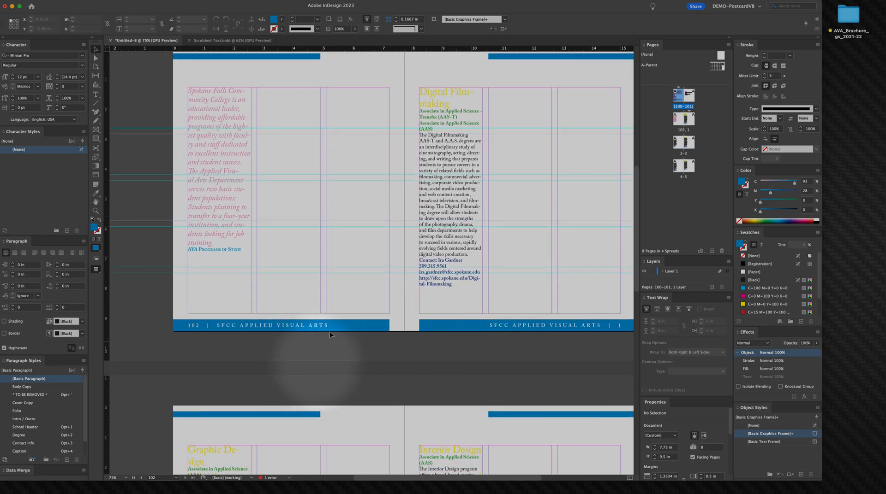
scroll(323, 344, up, 2)
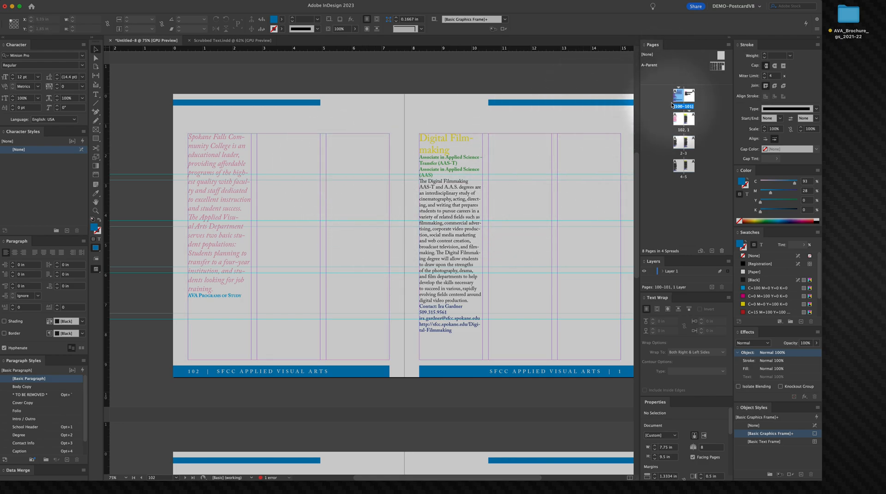
Step: Duplicate the A-Parent spread to create a second parent spread
right_click(716, 68)
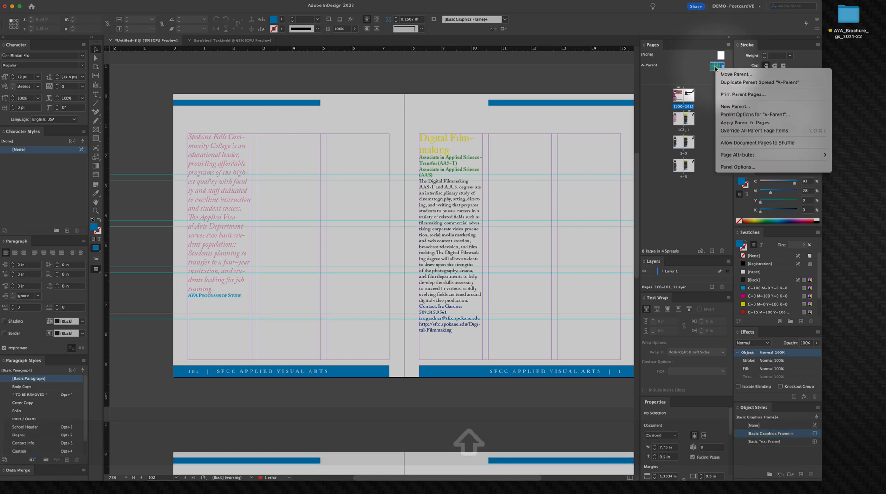
click(722, 82)
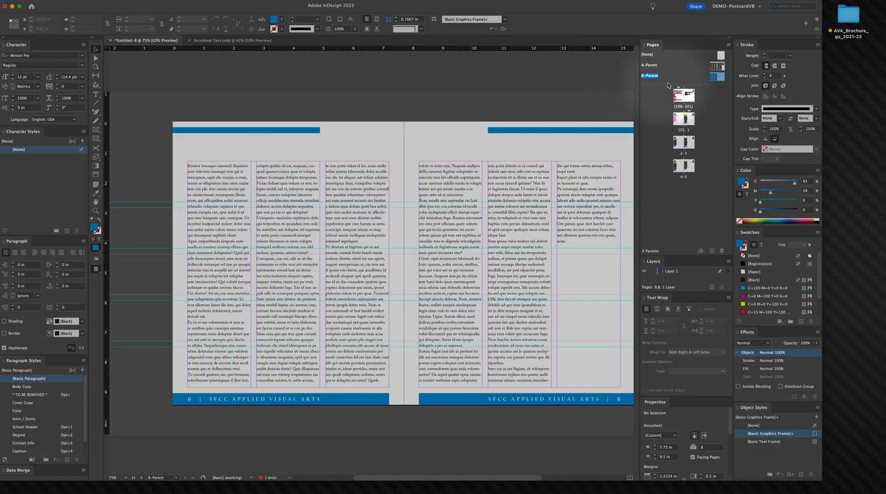
Step: Delete the top bars and footer bars from both pages of the new B-Parent
click(285, 132)
shift+click(321, 402)
key(BackSpace)
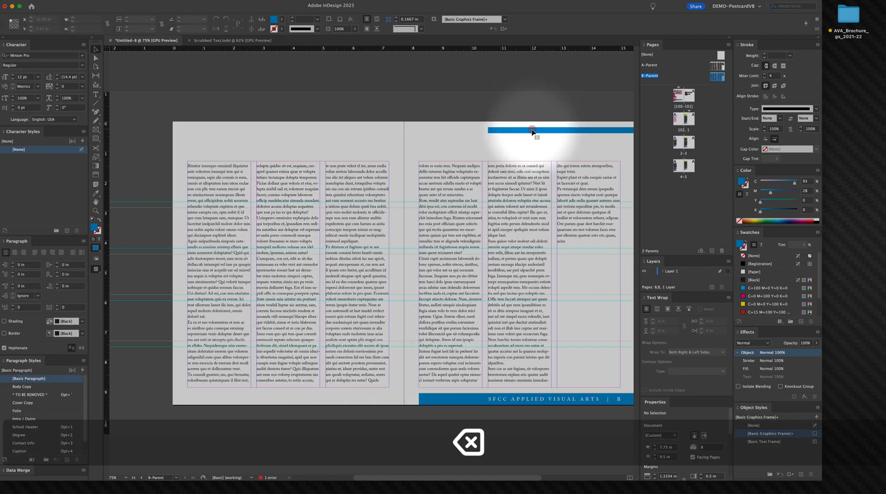
click(533, 131)
shift+click(529, 400)
key(BackSpace)
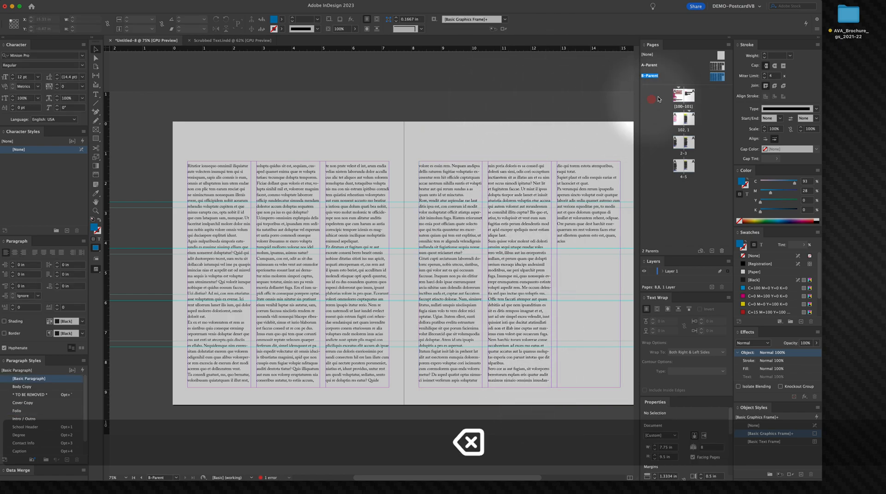
Step: Apply the B-Parent to cover page 100
double_click(681, 95)
right_click(681, 96)
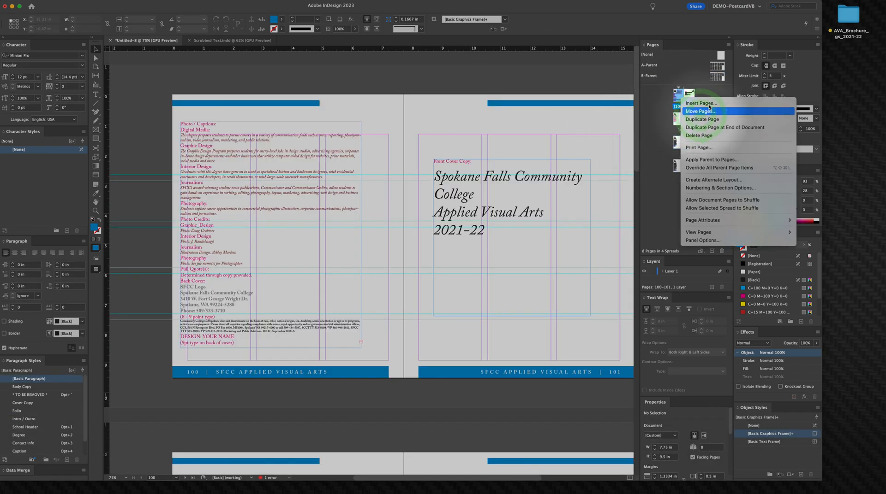
click(729, 82)
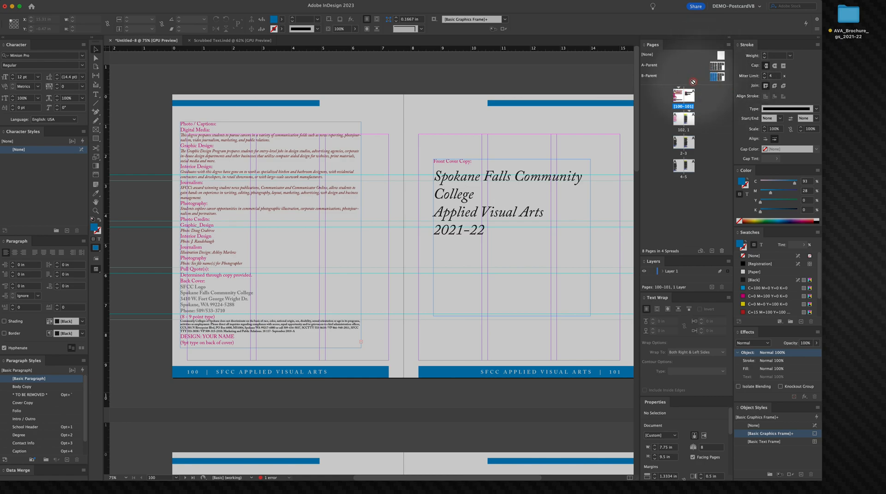
drag(677, 97, 677, 96)
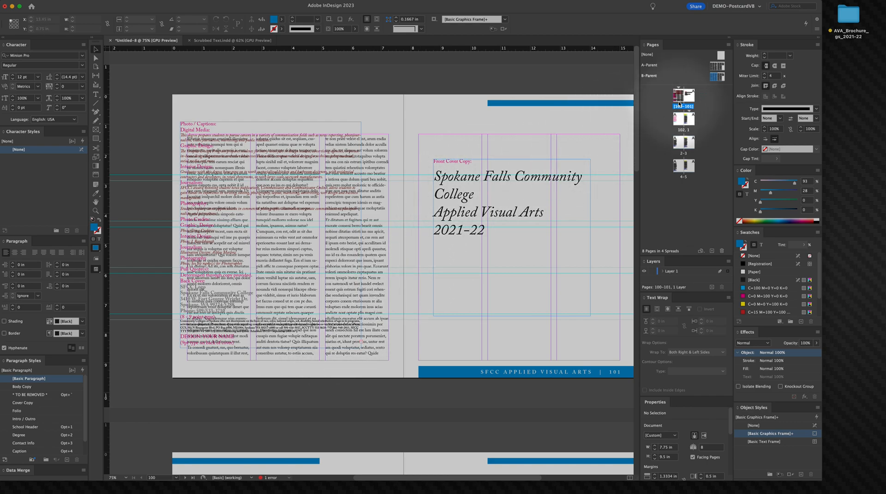
Step: Try to apply the B-Parent to page 101 of the cover spread
click(721, 78)
right_click(609, 185)
click(591, 194)
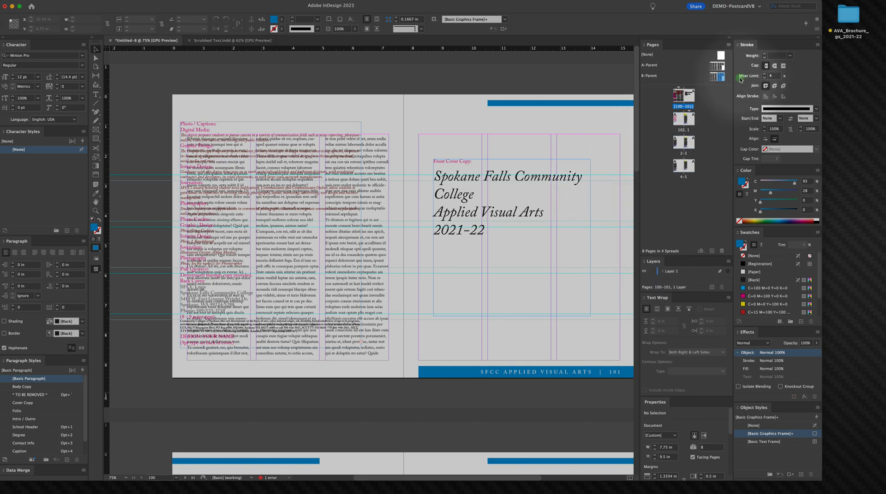
drag(691, 101, 434, 83)
key(space)
drag(525, 98, 433, 93)
drag(683, 129, 695, 143)
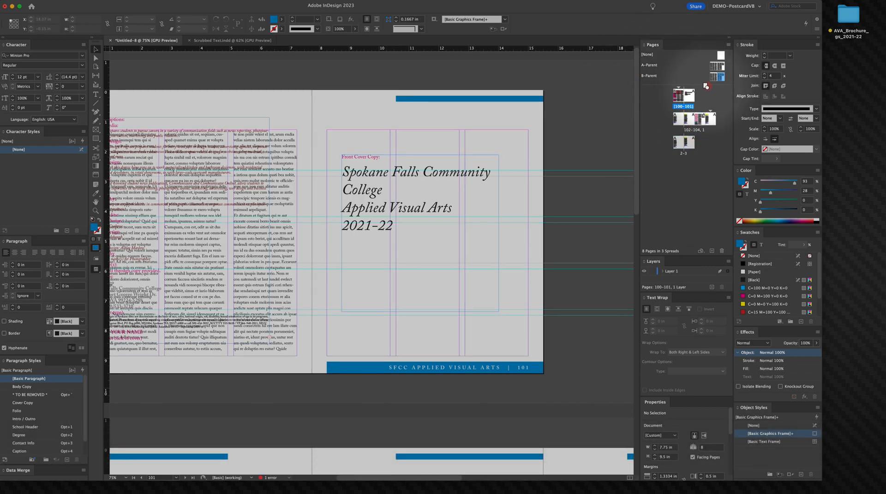
drag(688, 96, 689, 96)
key(space)
drag(399, 307, 489, 328)
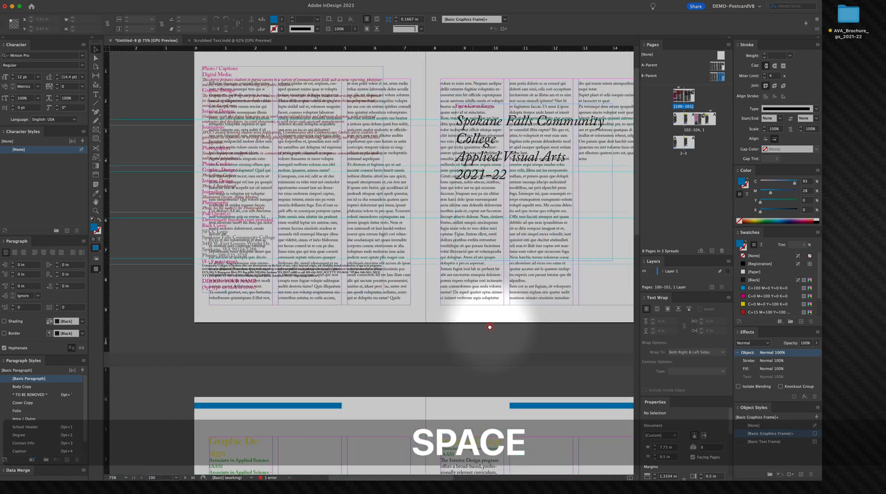
drag(486, 263, 495, 296)
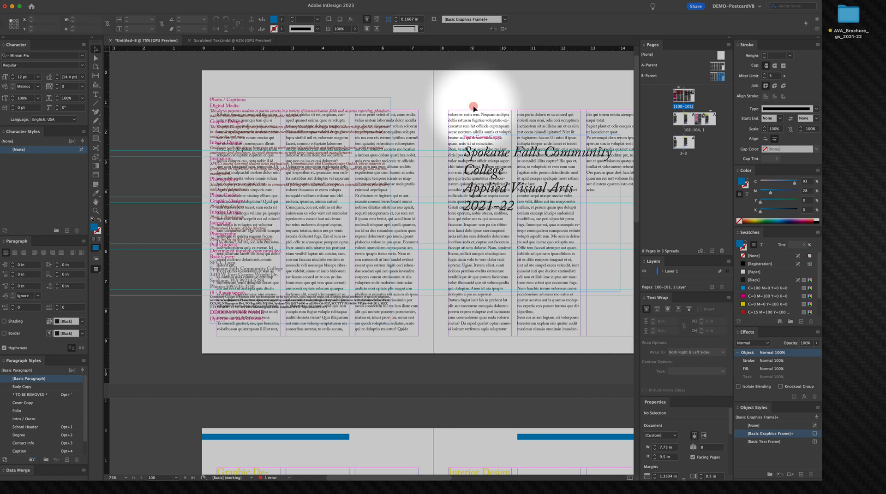
Step: Move the cover title text frame further to the right
click(465, 149)
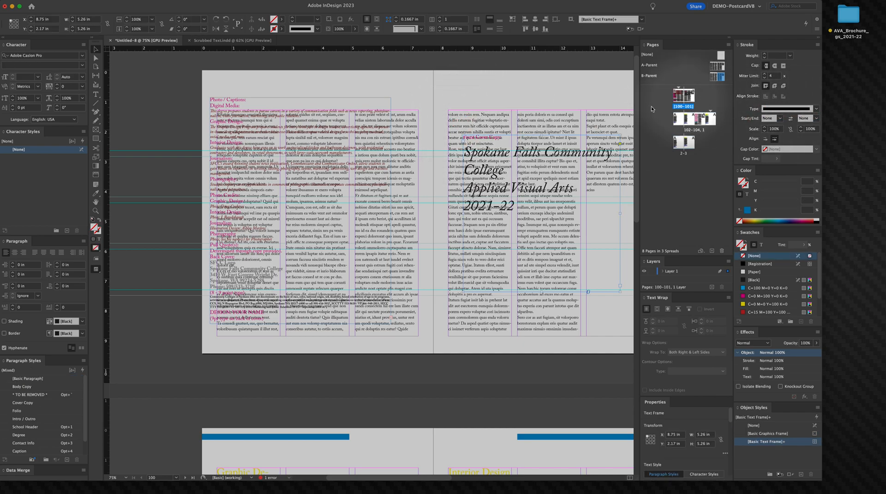
drag(543, 221, 625, 237)
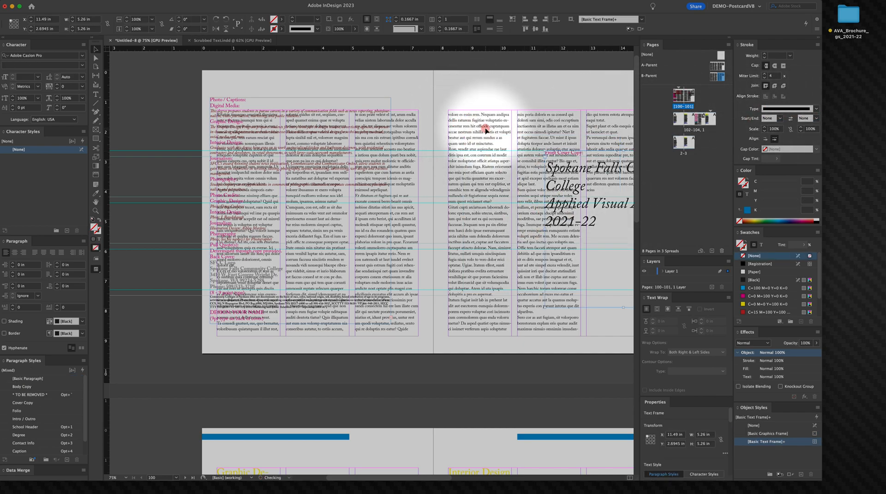
click(484, 128)
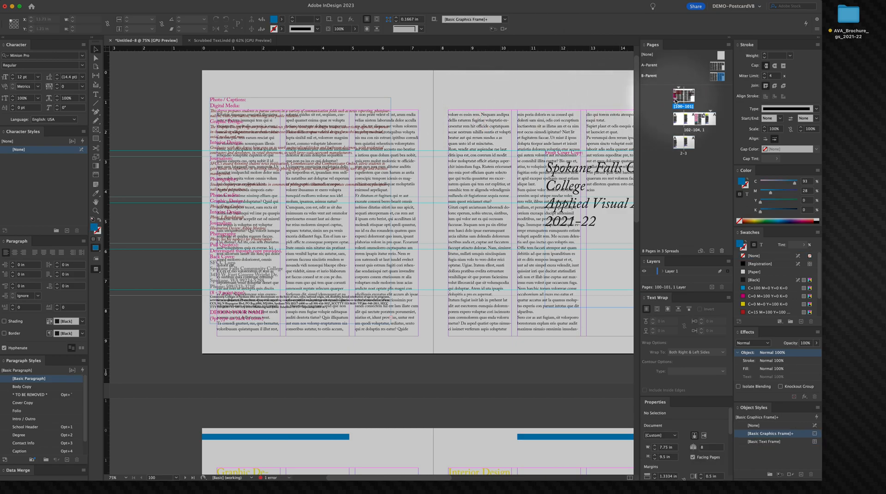
Step: Open the B-Parent and delete its threaded body text frames
double_click(675, 99)
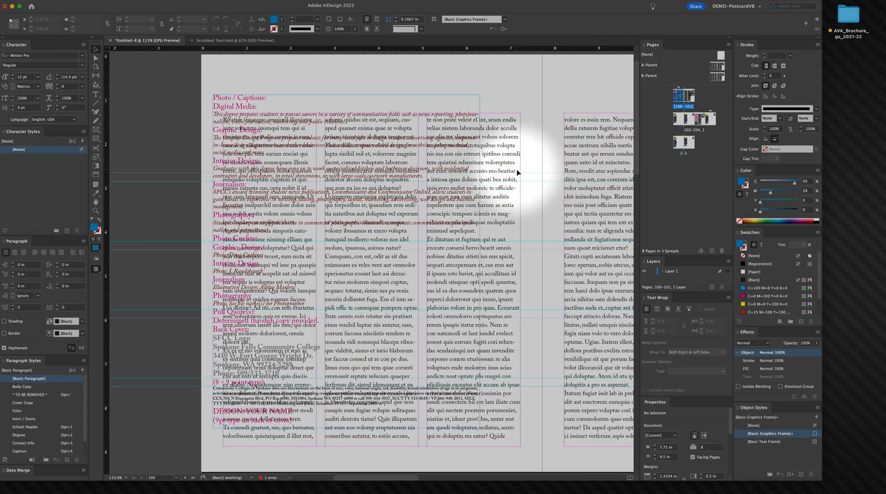
double_click(716, 76)
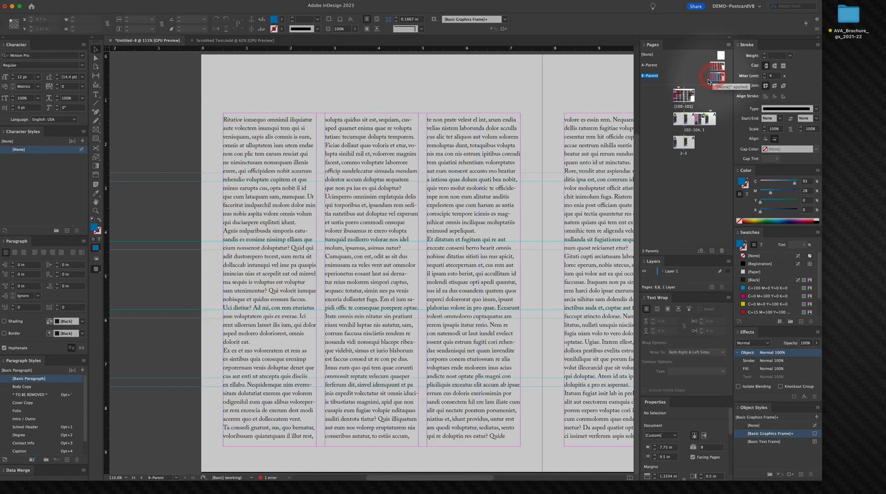
key(v)
click(382, 222)
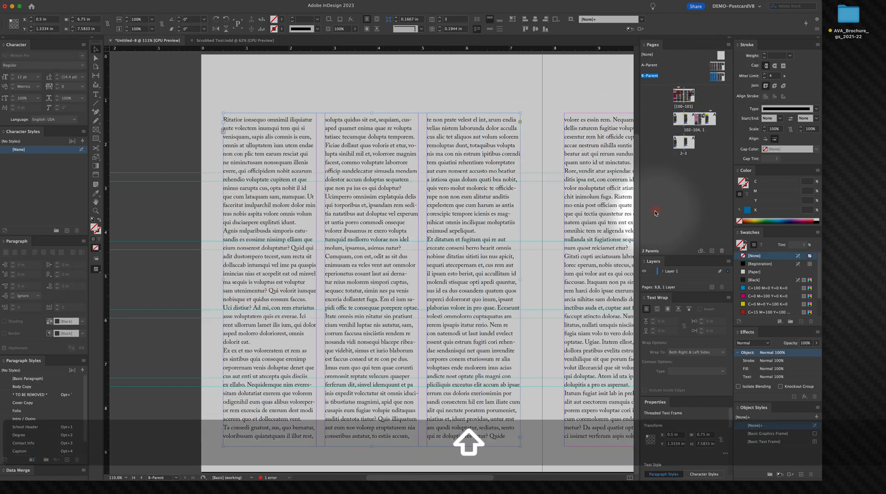
shift+click(620, 221)
key(BackSpace)
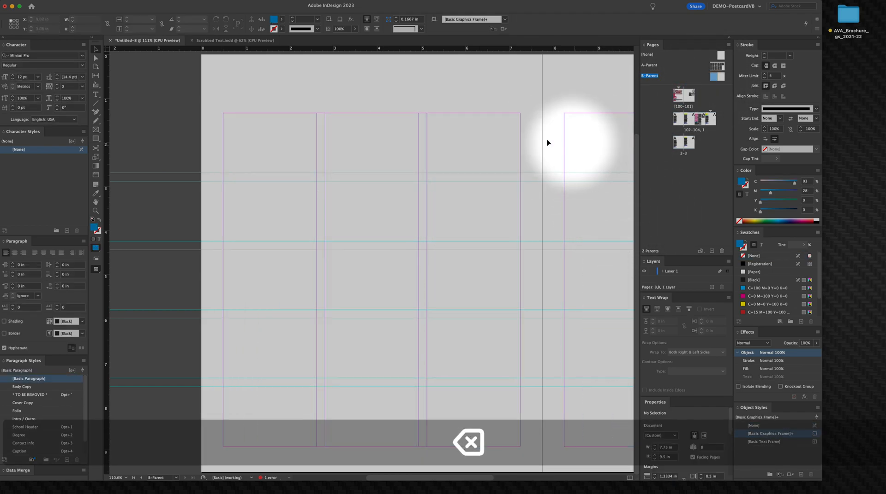
key(super)
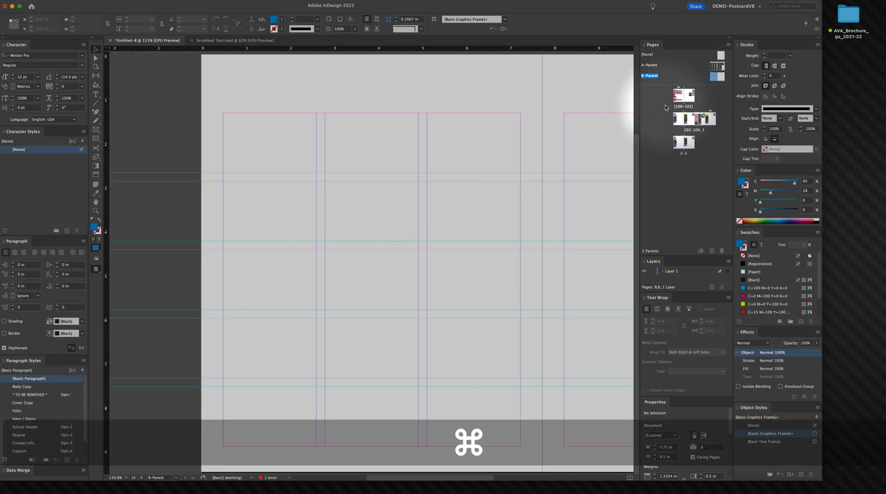
Step: Try to apply the B-Parent to the spread of pages 102 and 103
double_click(680, 94)
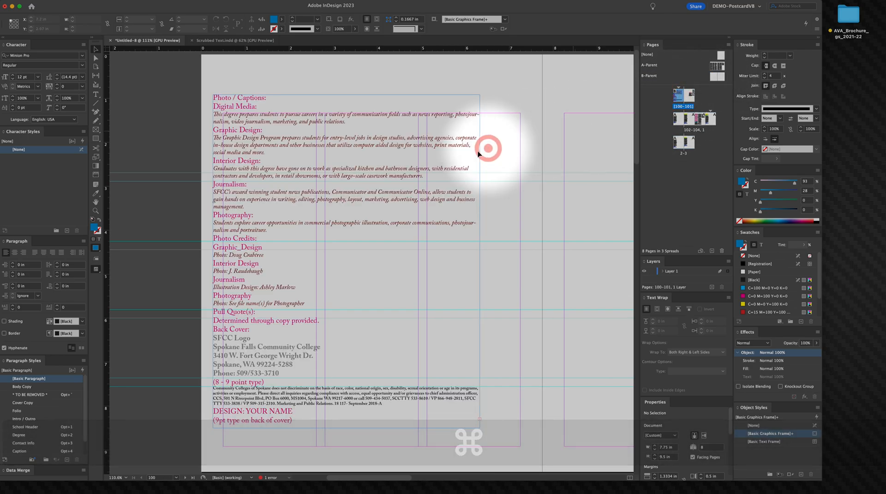
key(space)
alt+super+click(475, 156)
drag(442, 248, 483, 136)
drag(393, 262, 443, 71)
drag(396, 178, 427, 116)
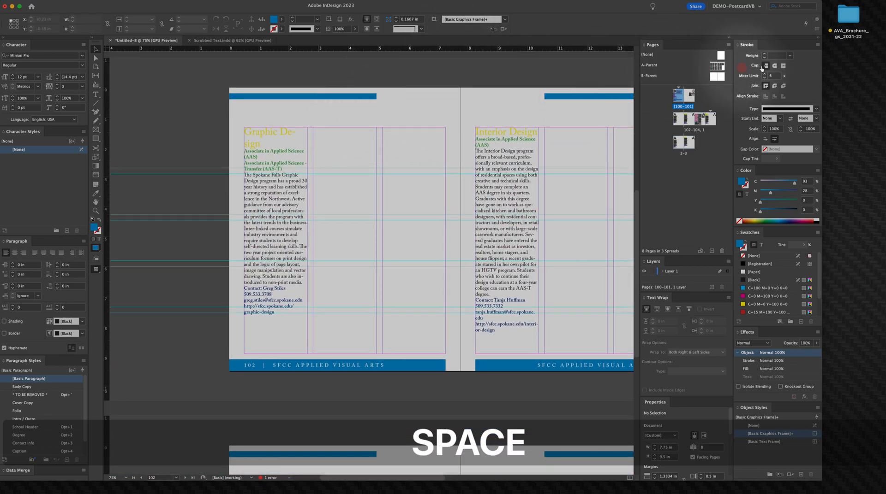
click(713, 75)
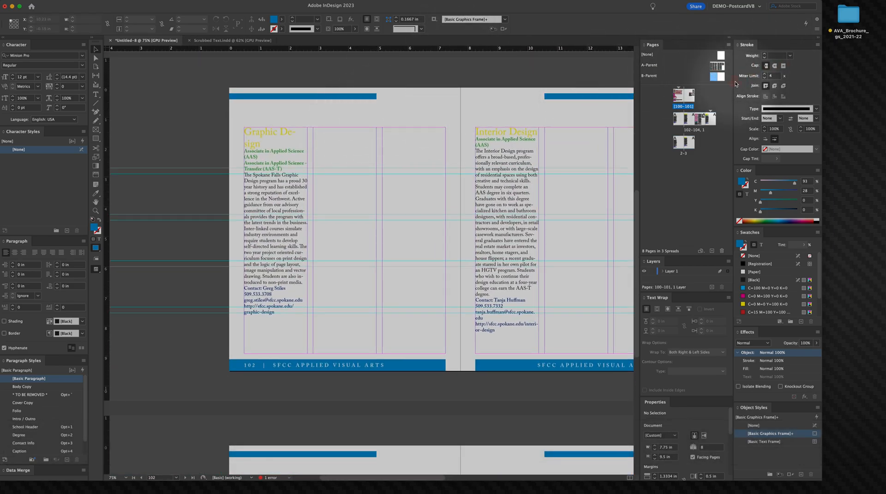
drag(689, 119, 694, 100)
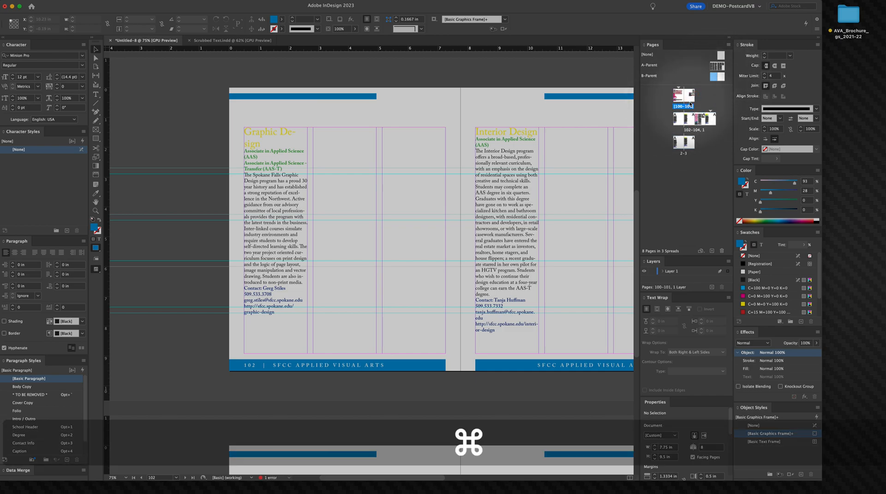
Step: Undo the last two changes, then redo one of them
key(super+z)
key(super+z)
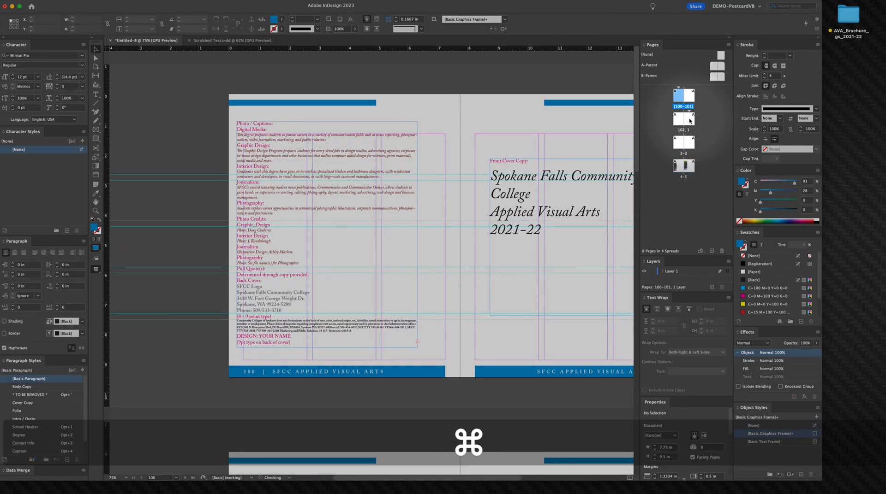
key(shift+super+z)
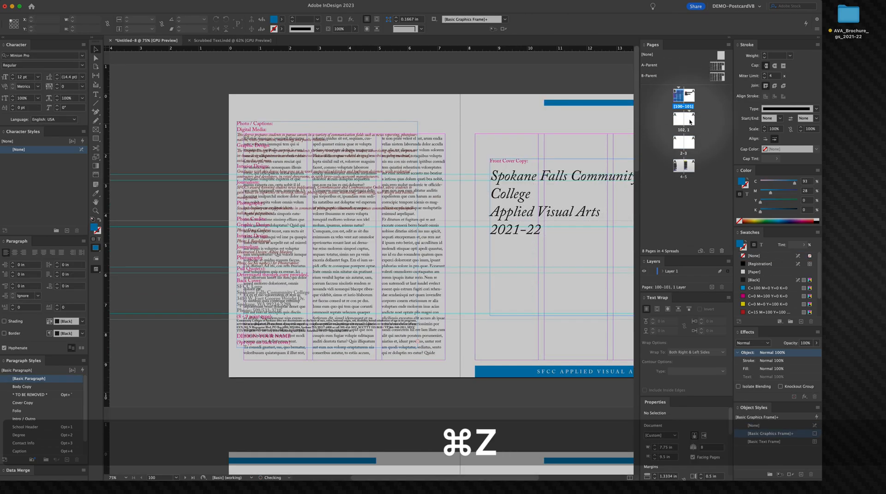
Step: Open the B-Parent and delete its threaded body text frames
double_click(716, 77)
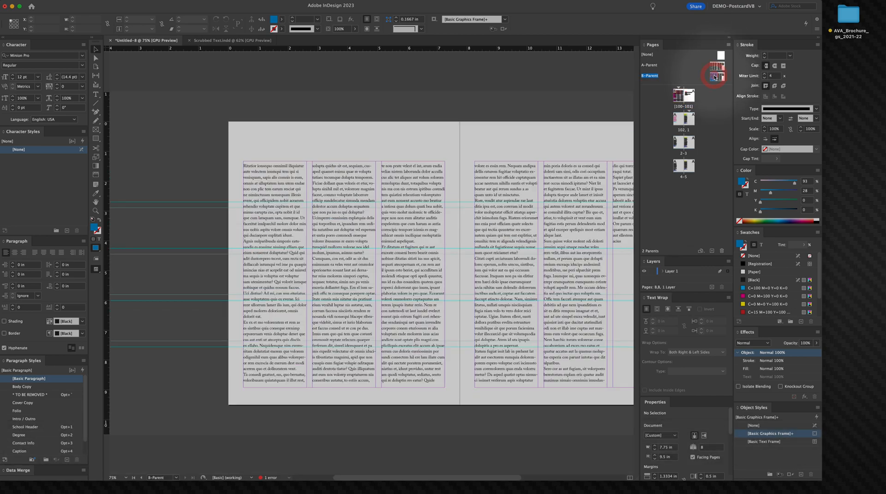
key(v)
click(422, 225)
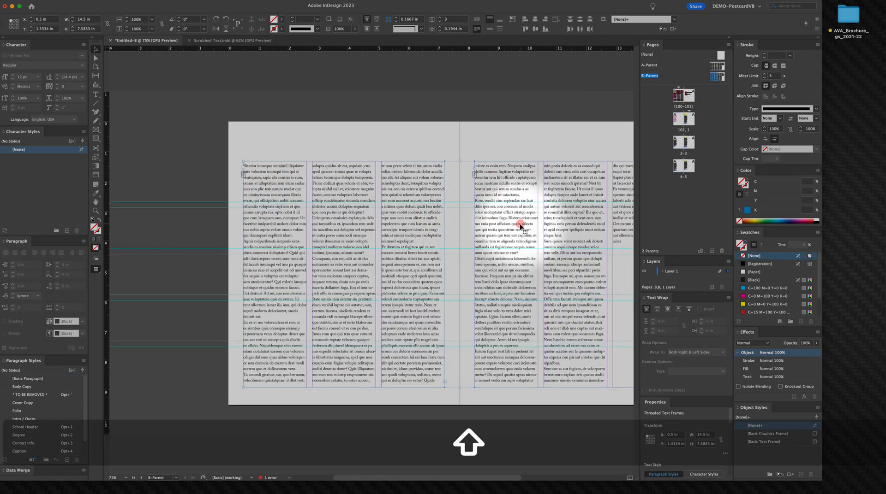
key(BackSpace)
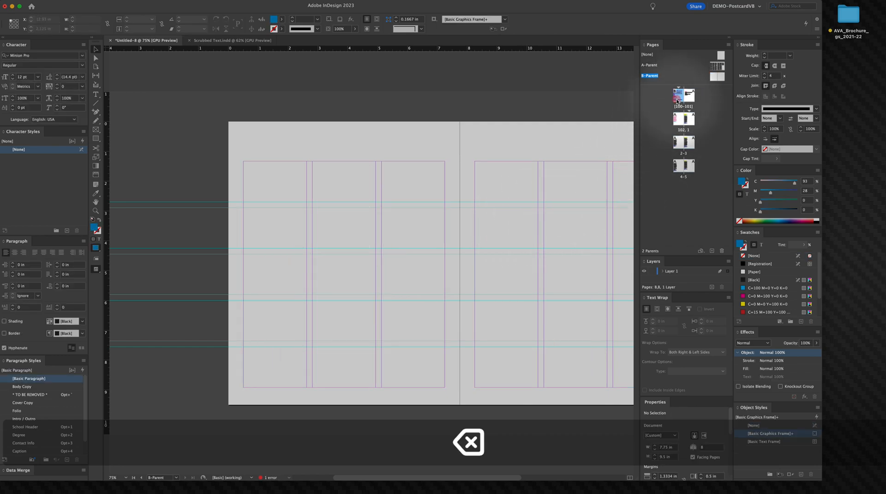
Step: Apply the B-Parent to both cover pages, 100 and 101
double_click(693, 91)
key(shift)
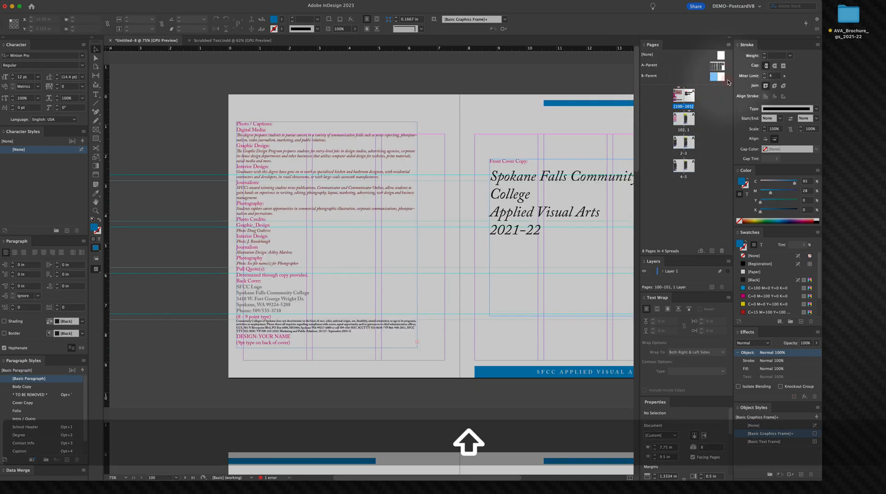
click(710, 77)
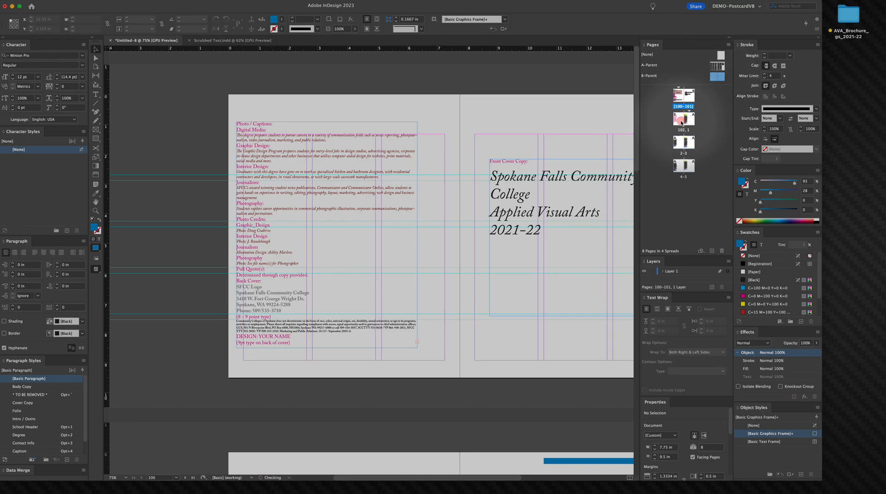
key(space)
drag(489, 379, 459, 142)
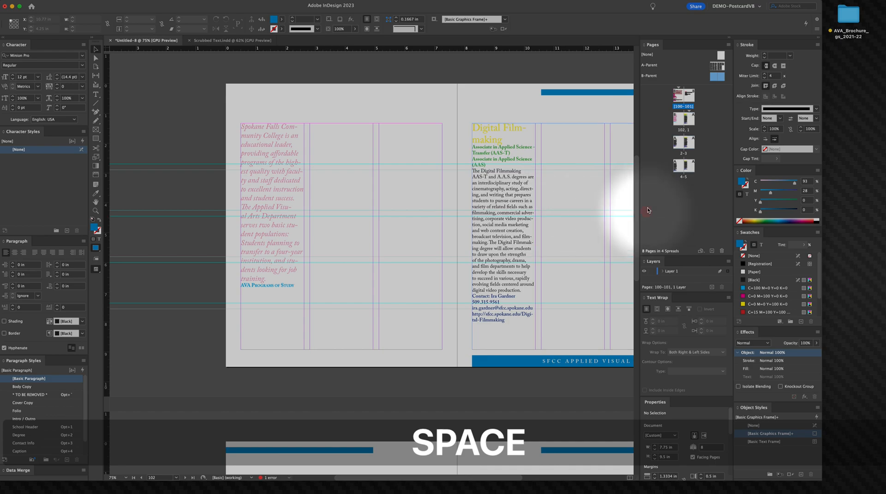
drag(526, 257, 319, 242)
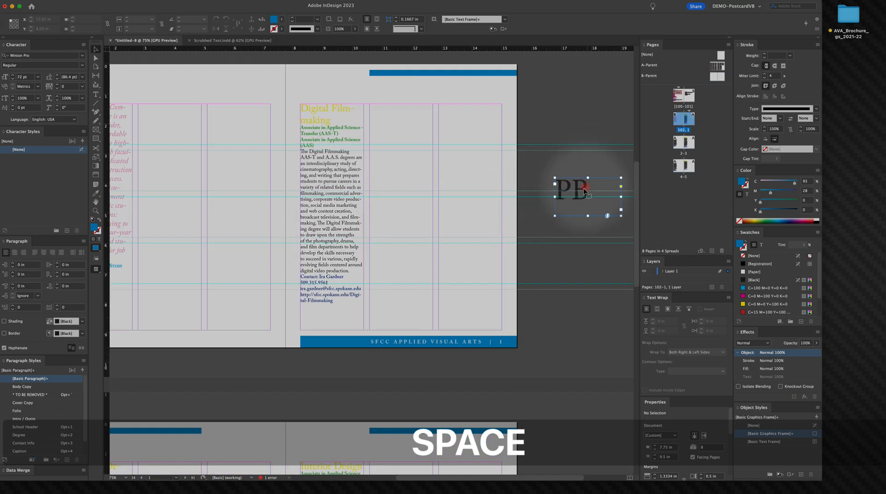
key(BackSpace)
drag(371, 187, 567, 167)
key(v)
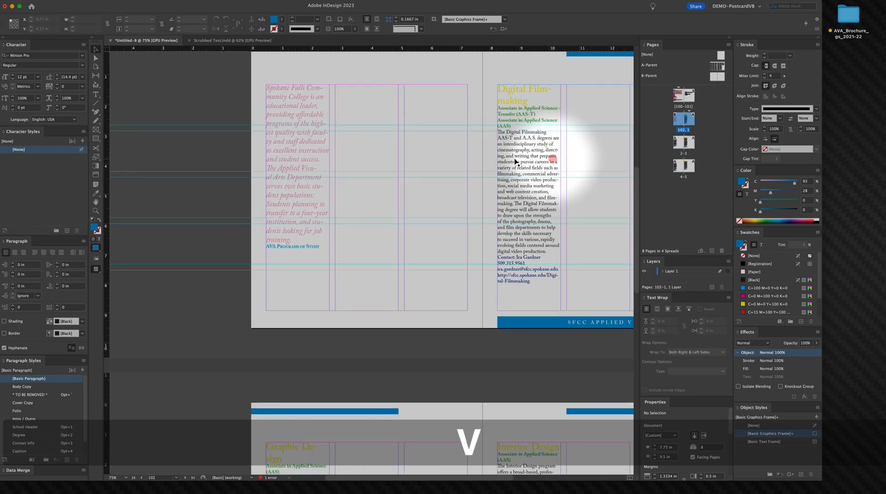
Step: Delete the "AVA Programs of Study" line from the intro text frame on page 102
click(335, 154)
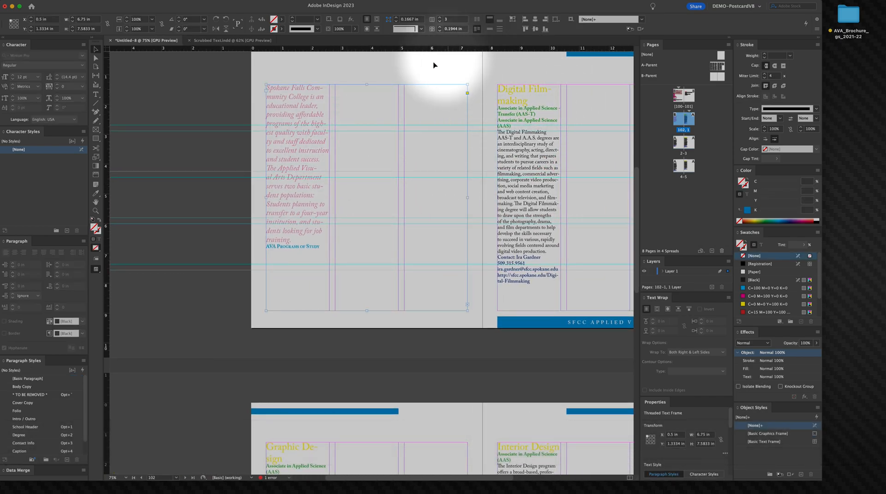
click(533, 97)
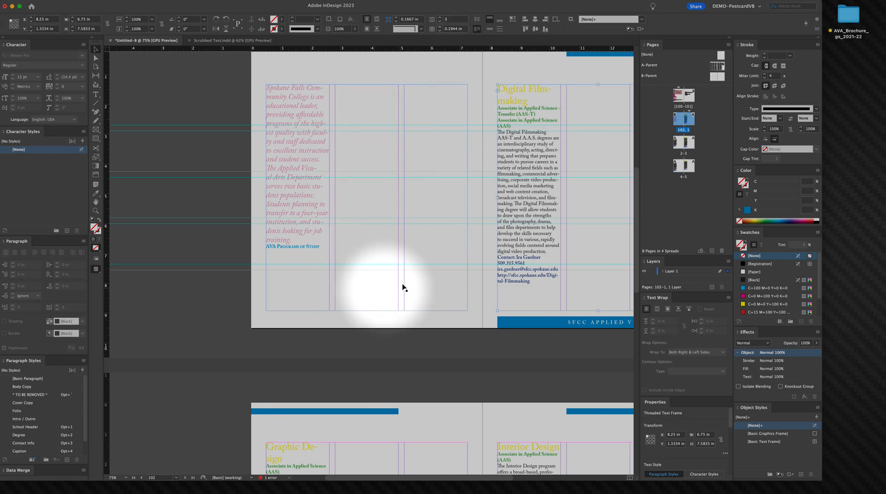
double_click(350, 193)
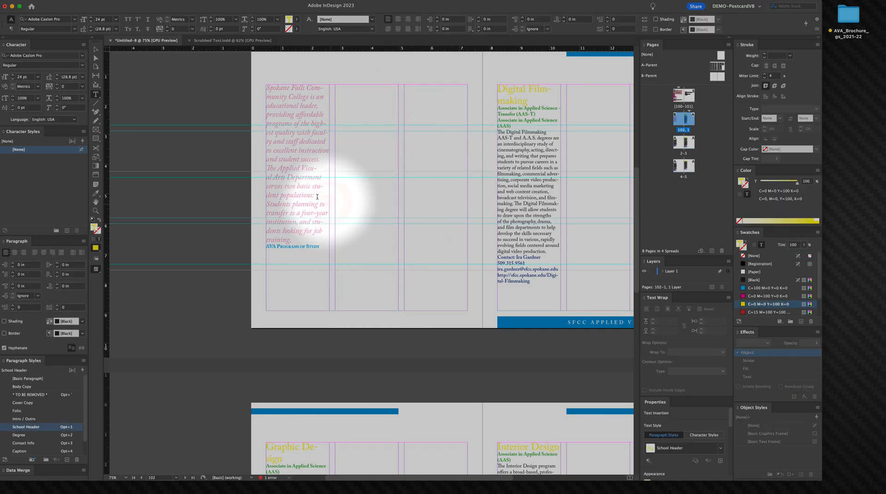
drag(288, 260, 358, 254)
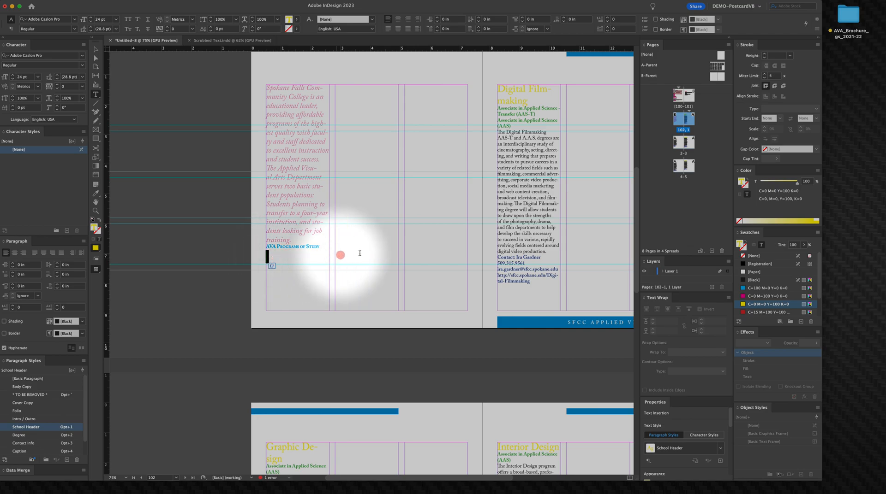
click(96, 50)
click(203, 96)
key(space)
drag(283, 106, 227, 125)
click(243, 269)
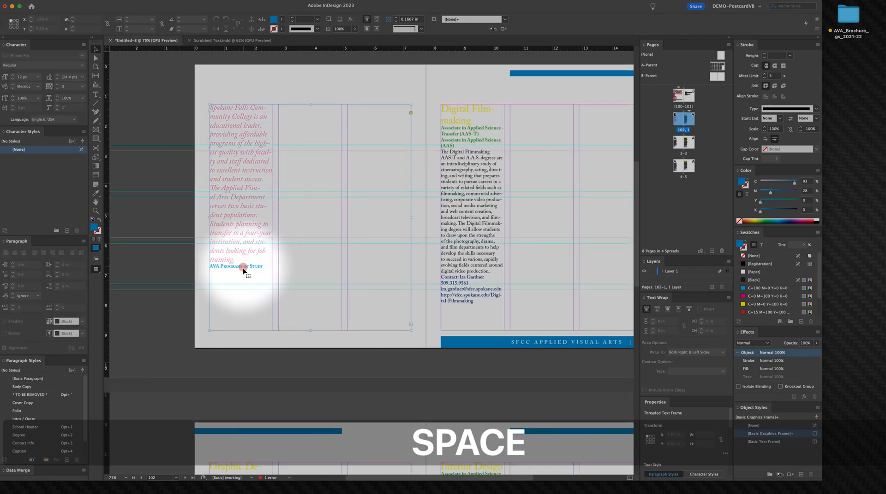
double_click(242, 270)
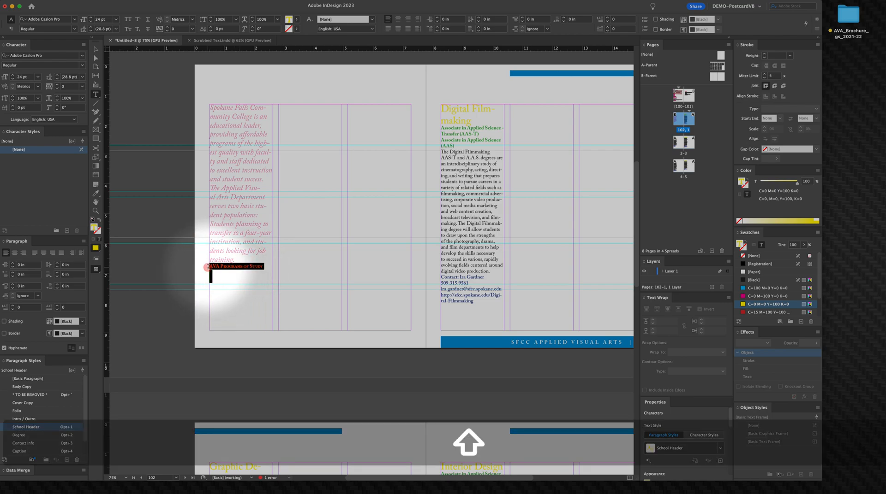
key(BackSpace)
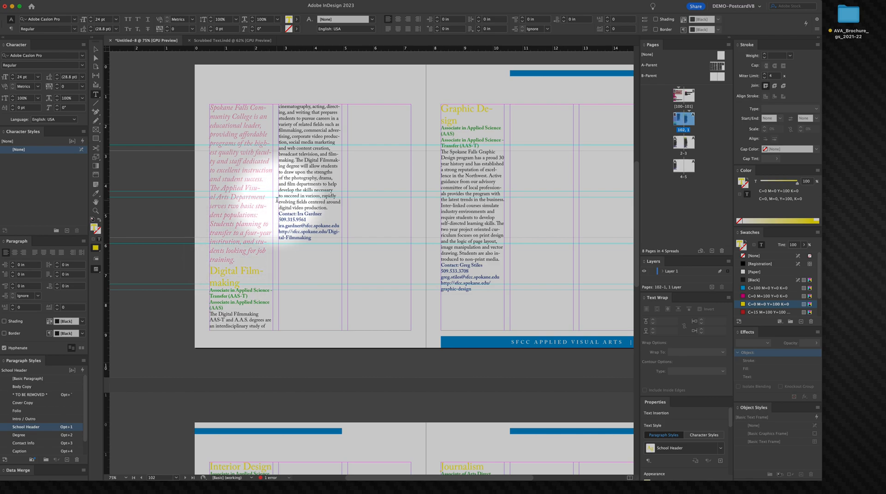
Step: Insert a page break at the end of the intro text so the program descriptions start on the next page
key(Right)
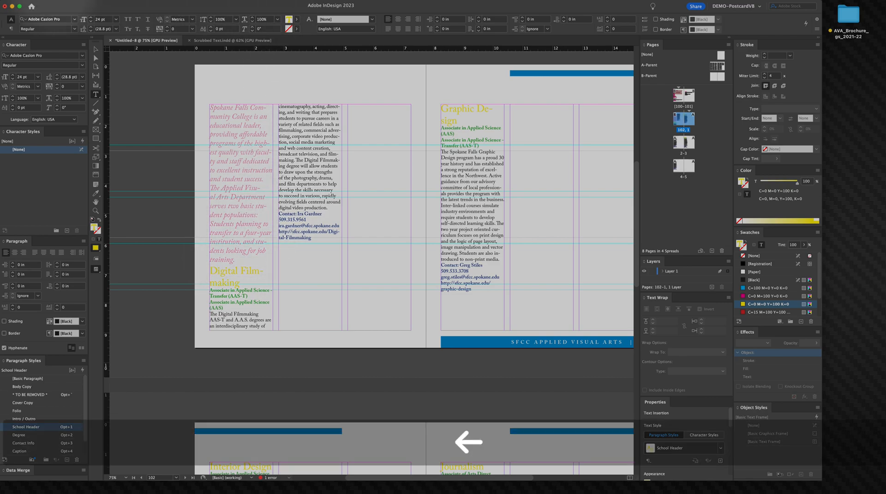
click(103, 0)
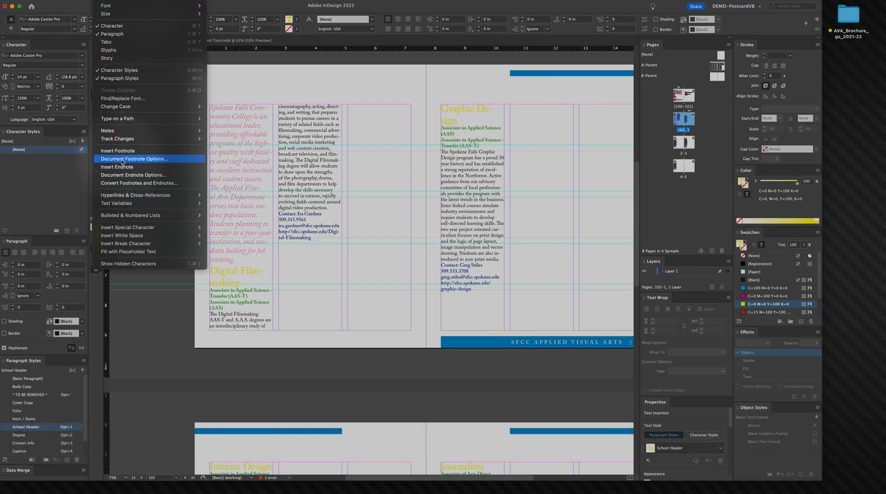
mouse_move(124, 247)
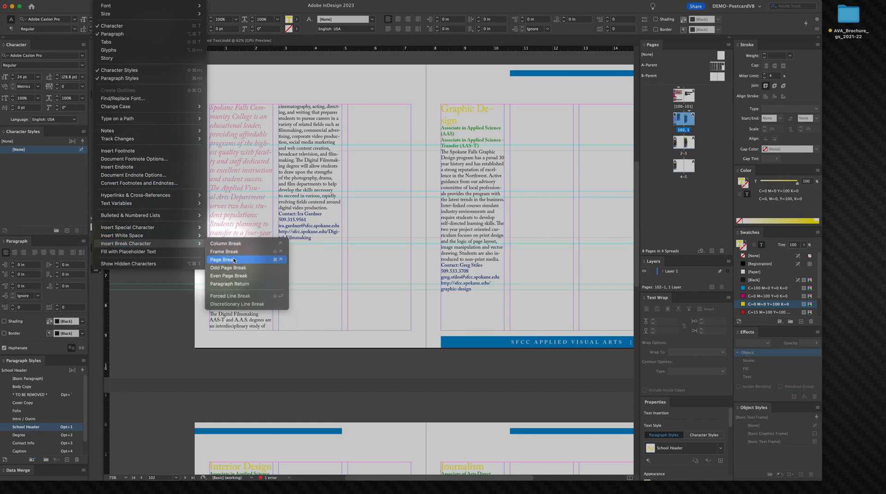
click(232, 261)
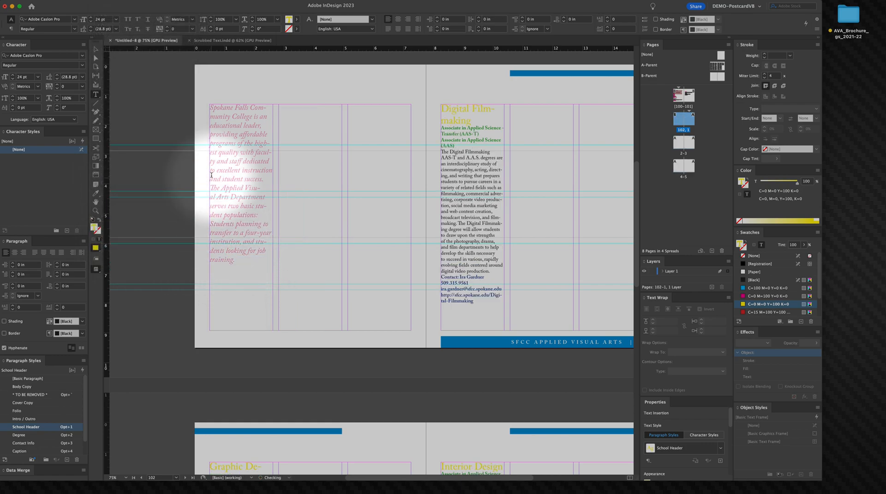
Step: Remove the empty paragraph left after the intro text
triple_click(233, 187)
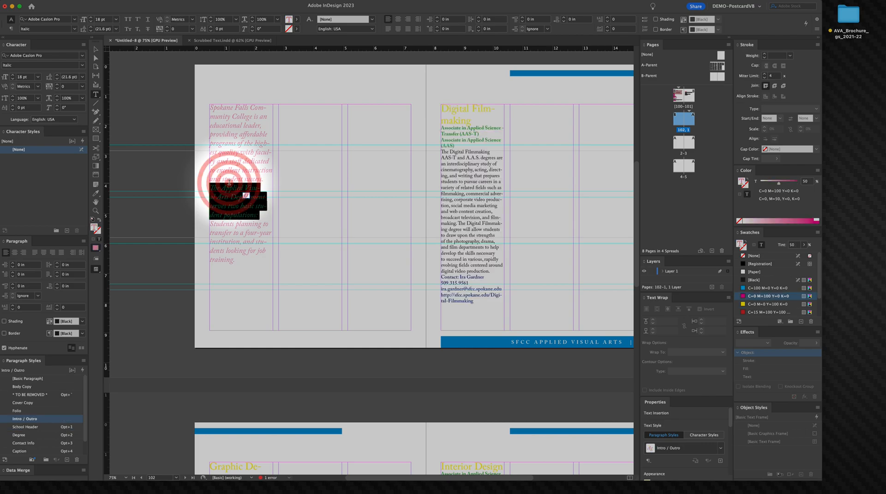
click(242, 229)
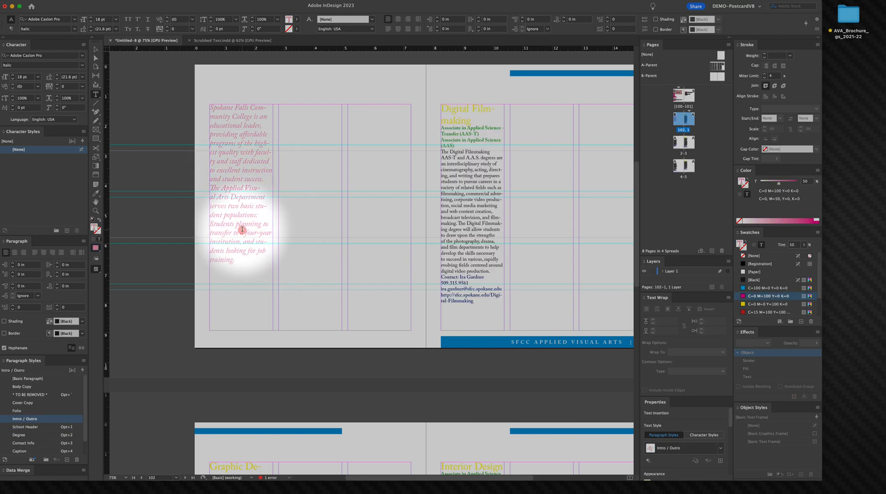
key(super+a)
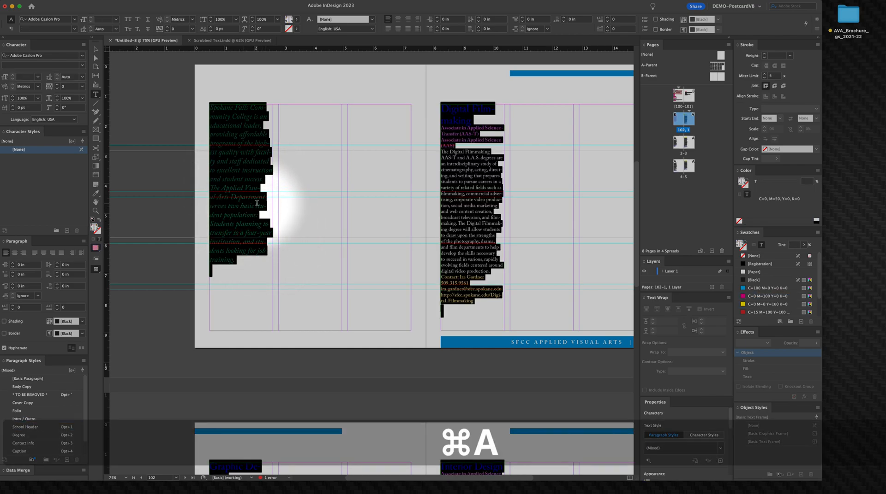
click(254, 197)
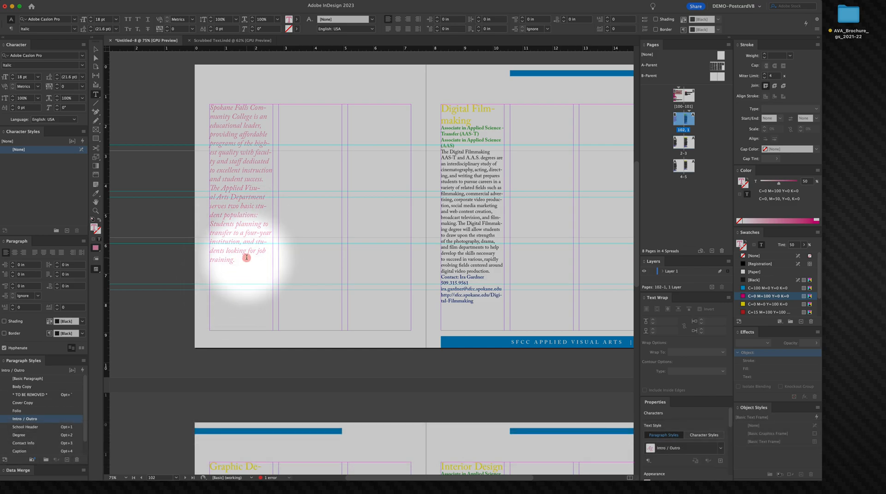
key(Right)
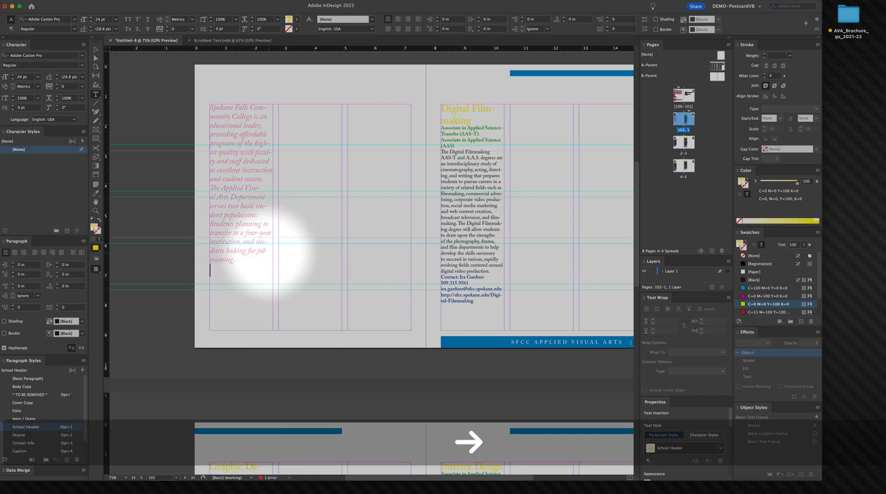
key(BackSpace)
key(Right)
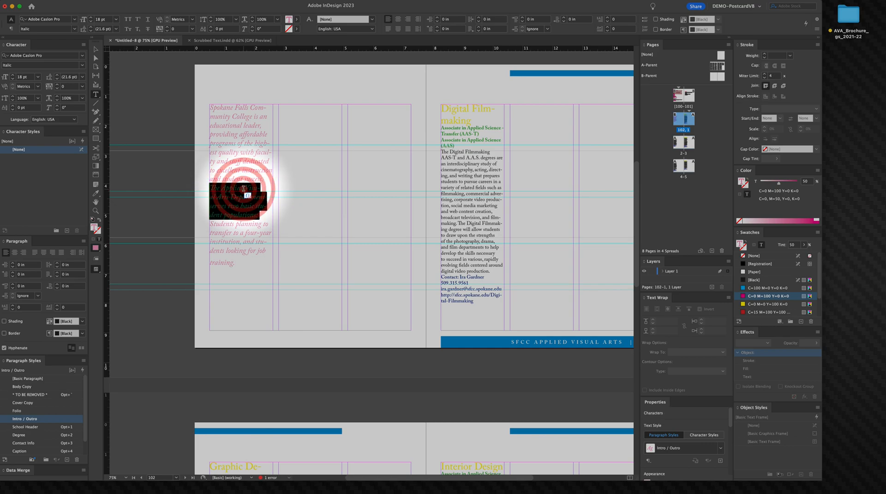
Step: Select the intro text and make its paragraphs span all columns of the frame
double_click(236, 170)
drag(224, 233, 226, 233)
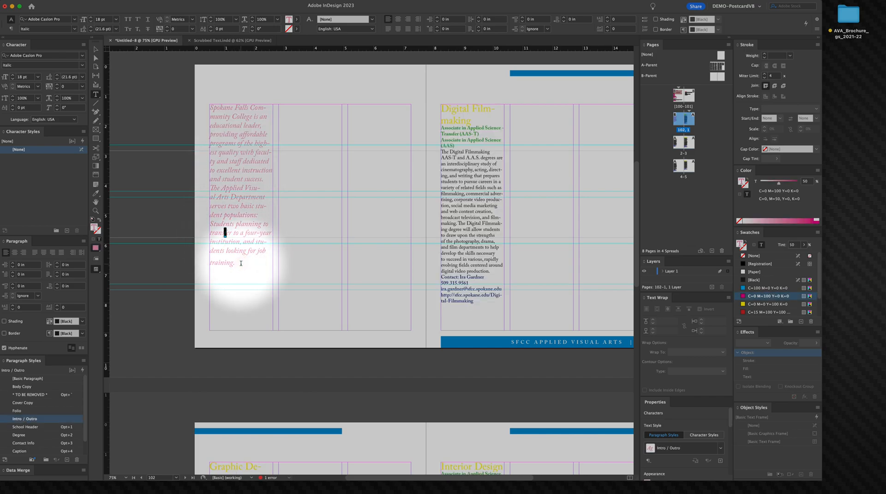
drag(240, 264, 208, 76)
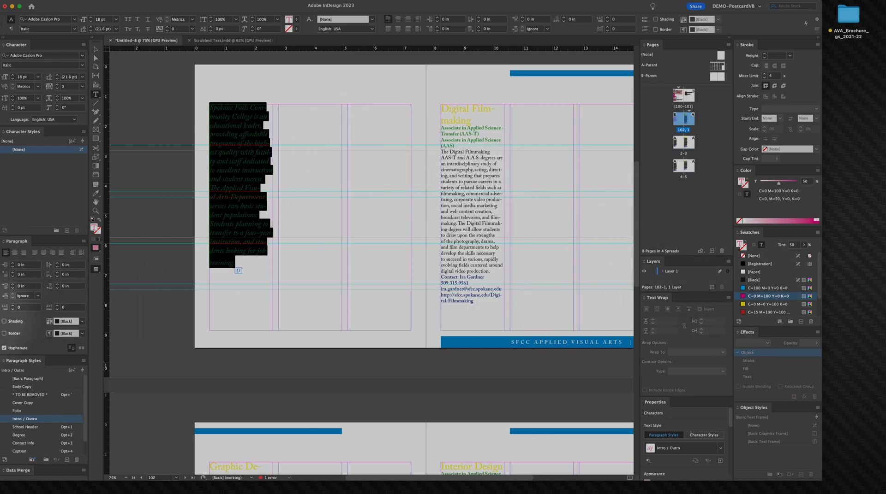
click(84, 242)
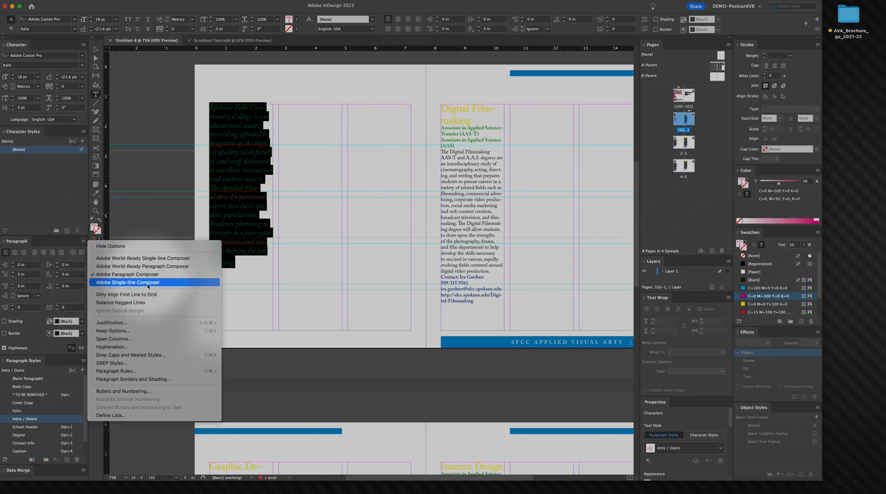
click(134, 339)
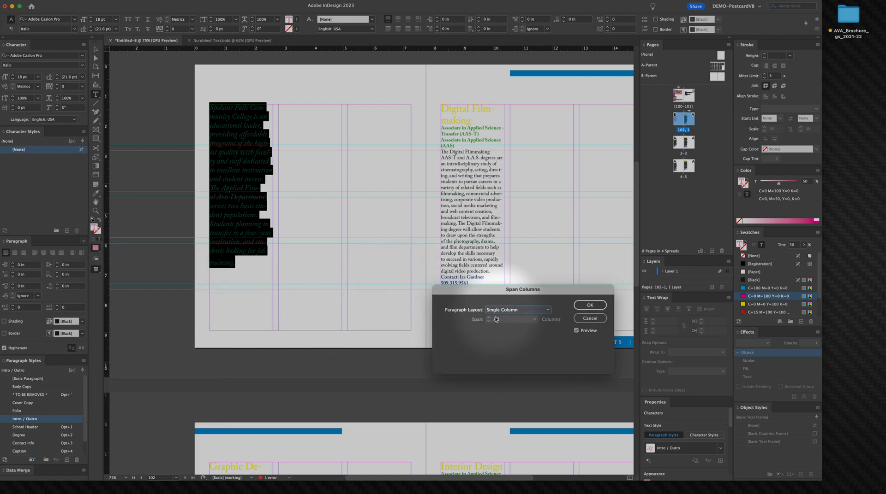
click(492, 311)
click(501, 319)
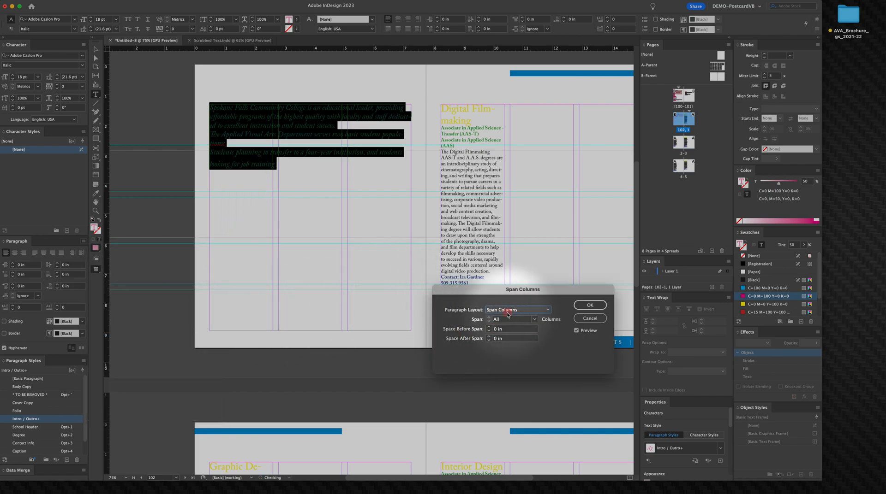
click(584, 306)
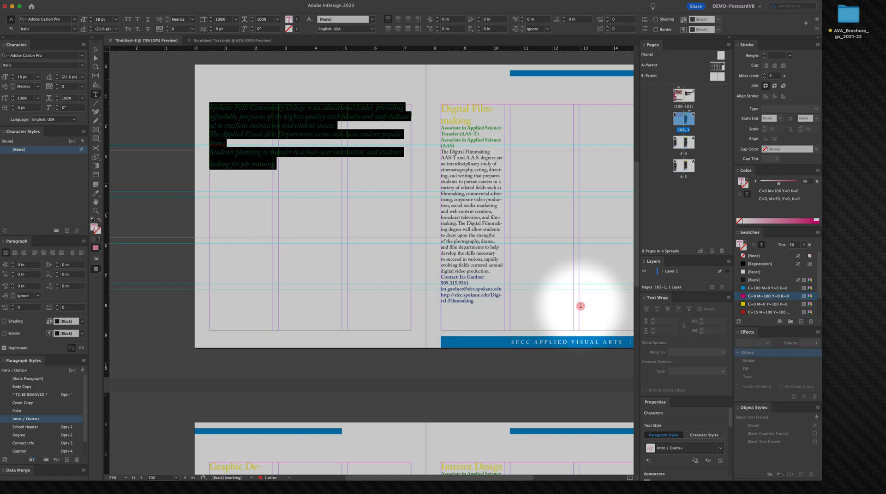
Step: Merge the intro's separate paragraphs into one continuous paragraph
click(329, 131)
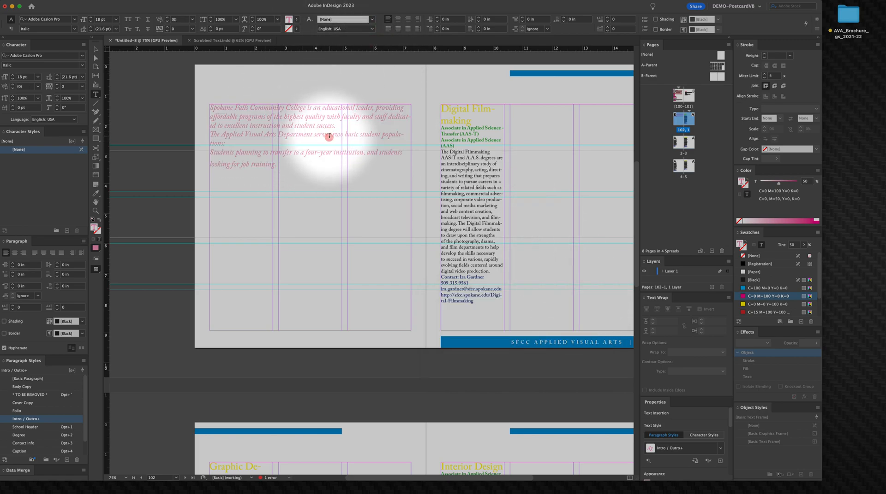
click(211, 134)
key(BackSpace)
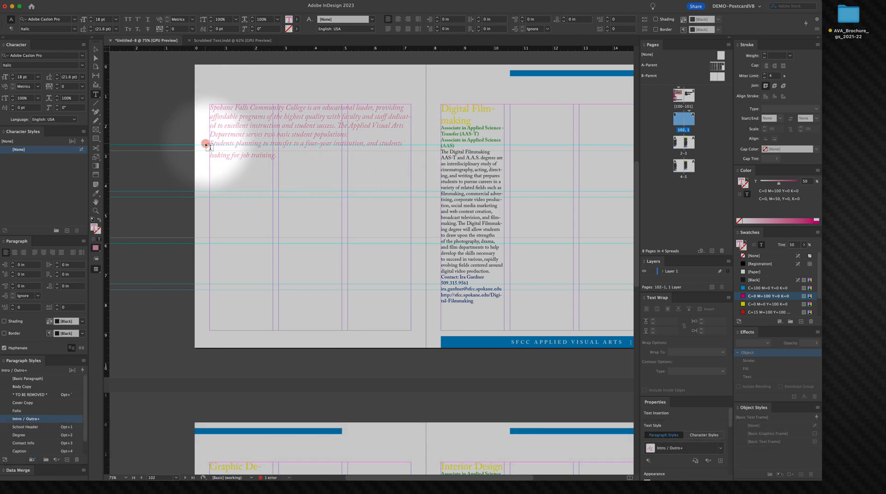
click(206, 145)
key(BackSpace)
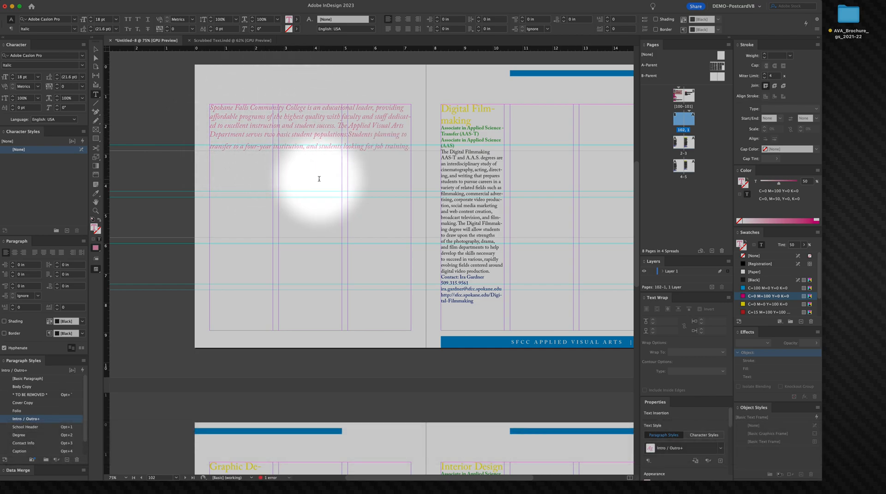
Step: Reapply the Intro / Outro paragraph style to the intro paragraph, clearing overrides
click(290, 123)
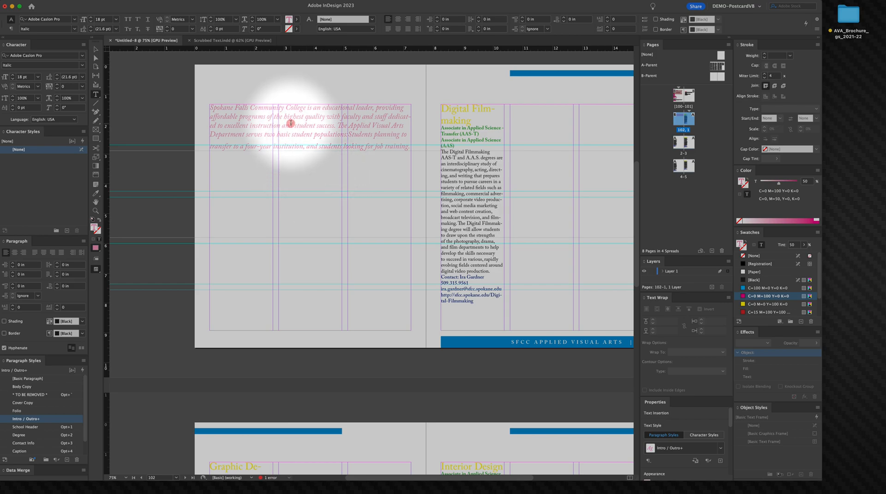
click(291, 123)
triple_click(290, 123)
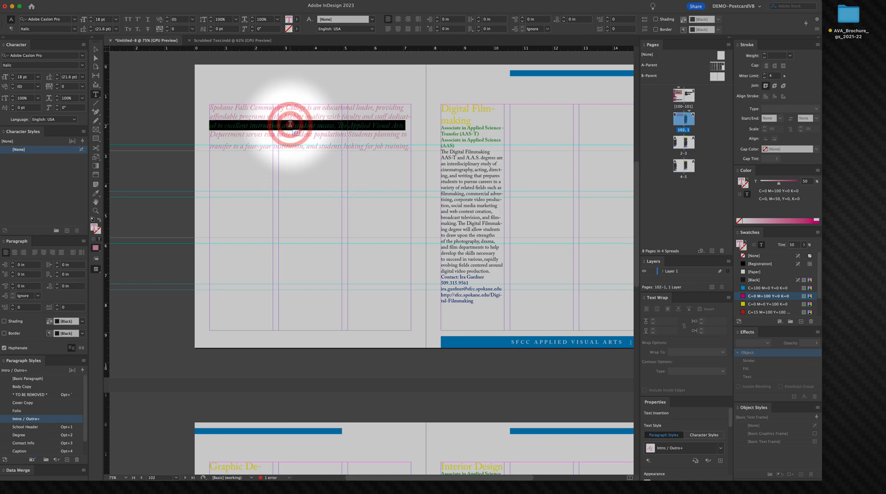
click(291, 123)
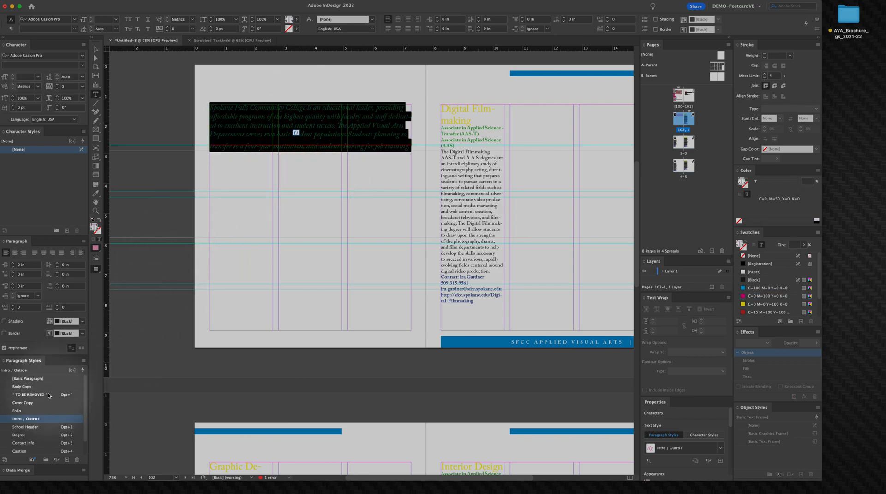
right_click(31, 421)
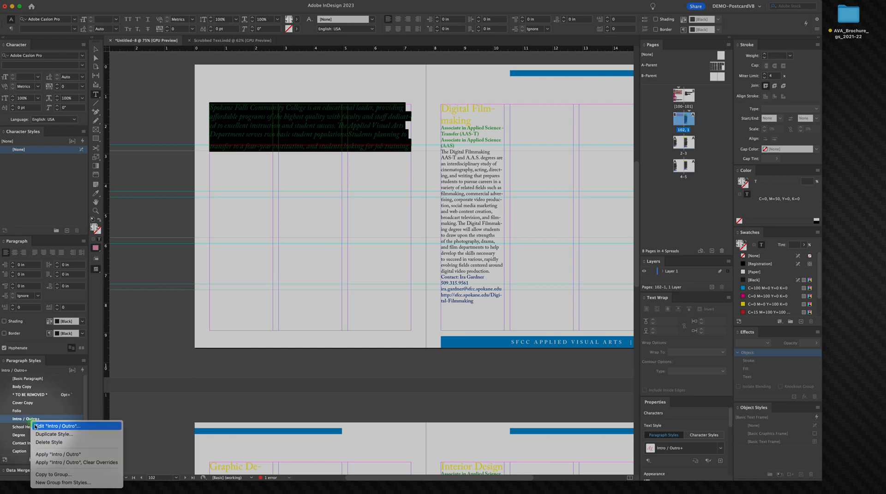
click(80, 463)
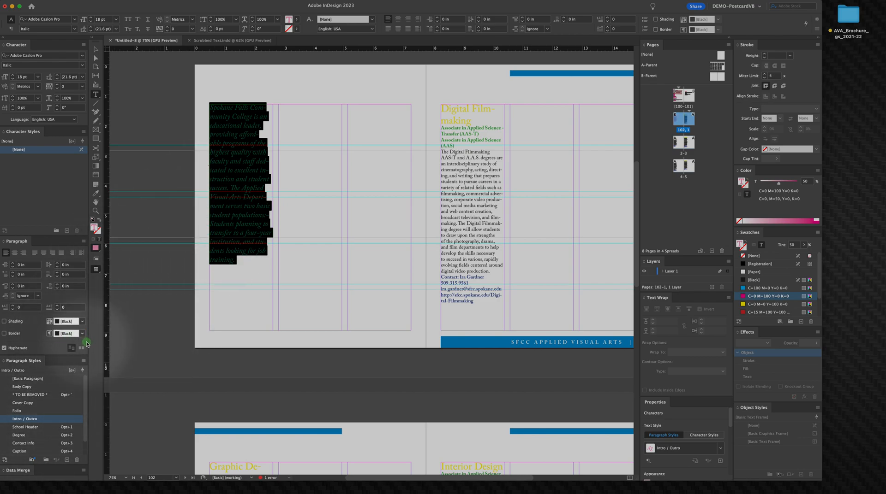
Step: Set the intro paragraph's layout to Span Columns once more
click(83, 241)
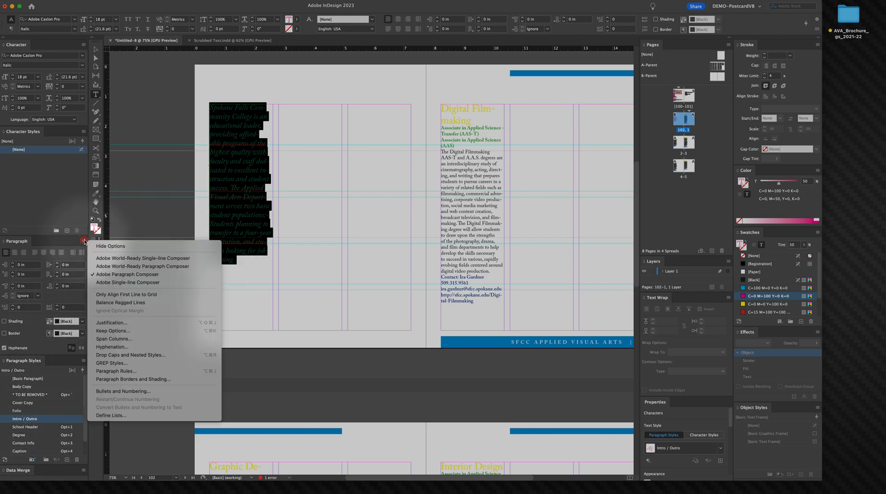
click(137, 340)
click(514, 310)
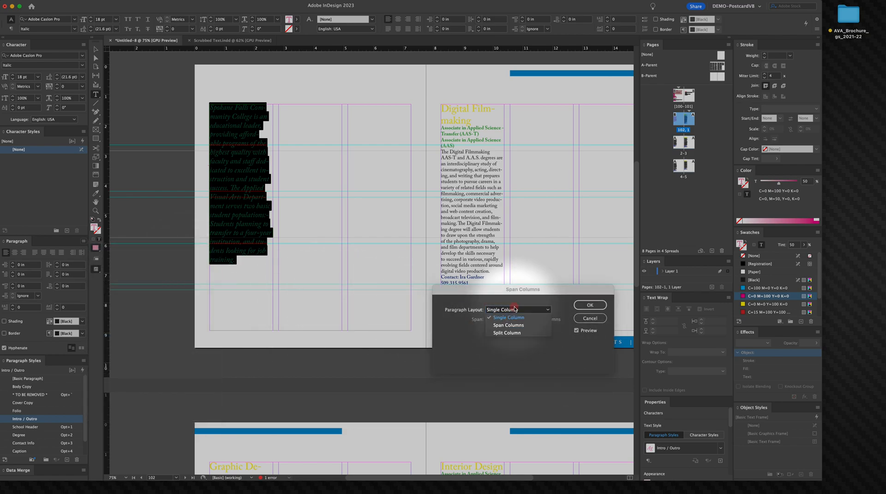
click(509, 325)
click(590, 305)
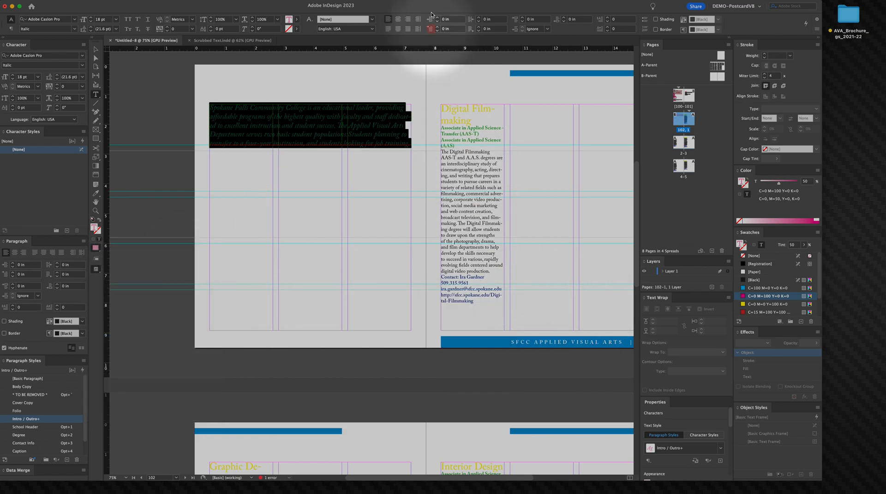
click(246, 215)
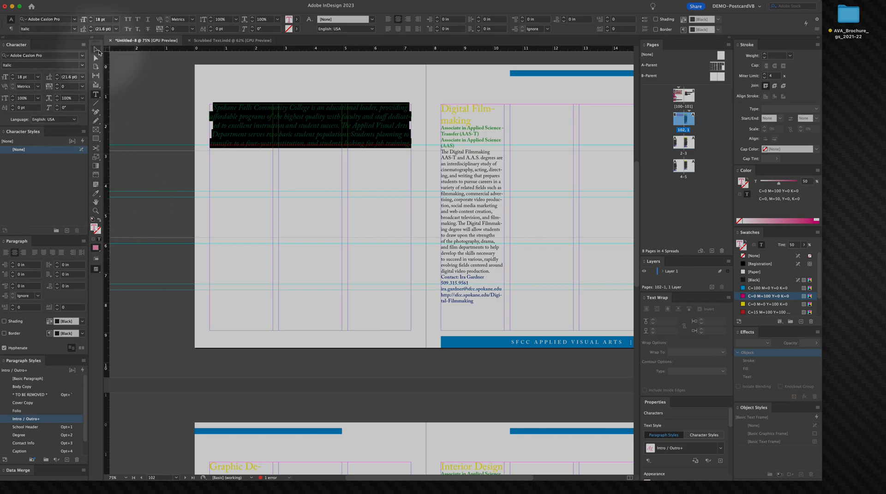
Step: Select the intro paragraph and reduce its font size to 16 pt
key(Escape)
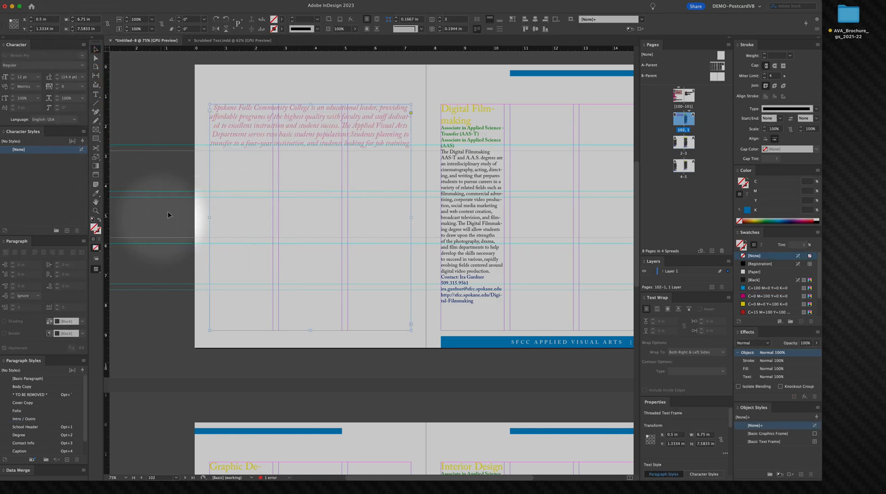
double_click(304, 129)
triple_click(304, 130)
click(303, 130)
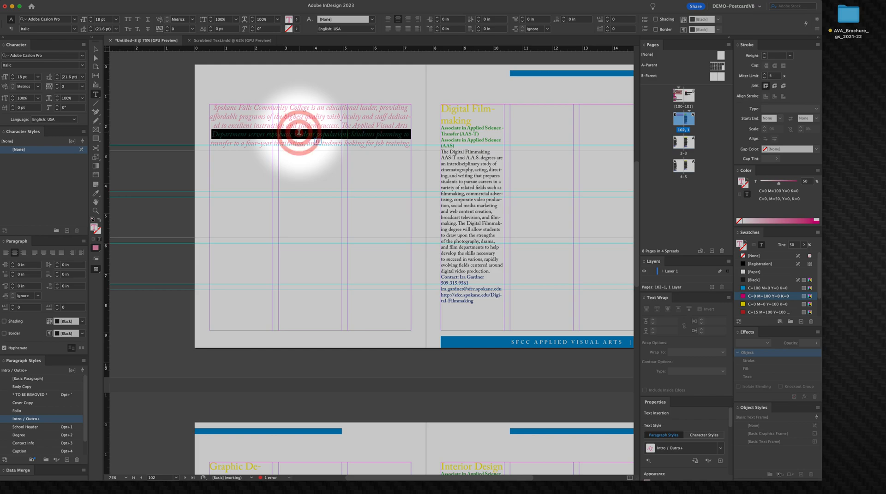
click(299, 133)
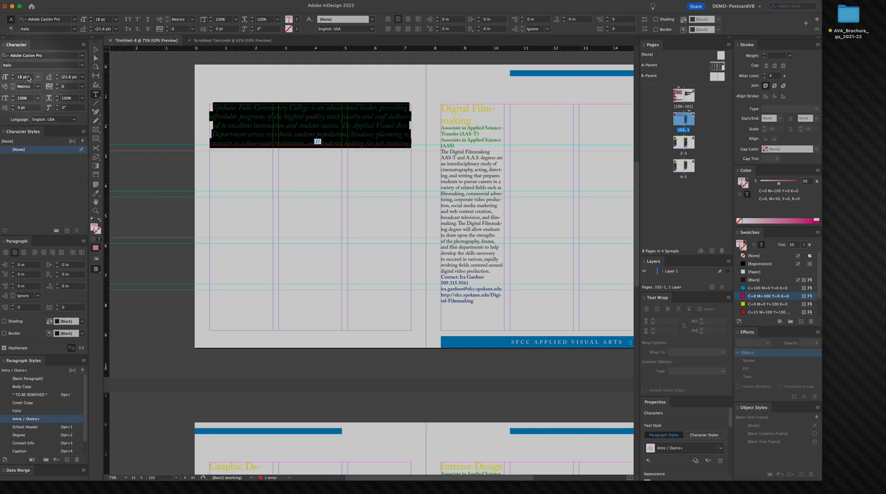
click(11, 80)
click(10, 81)
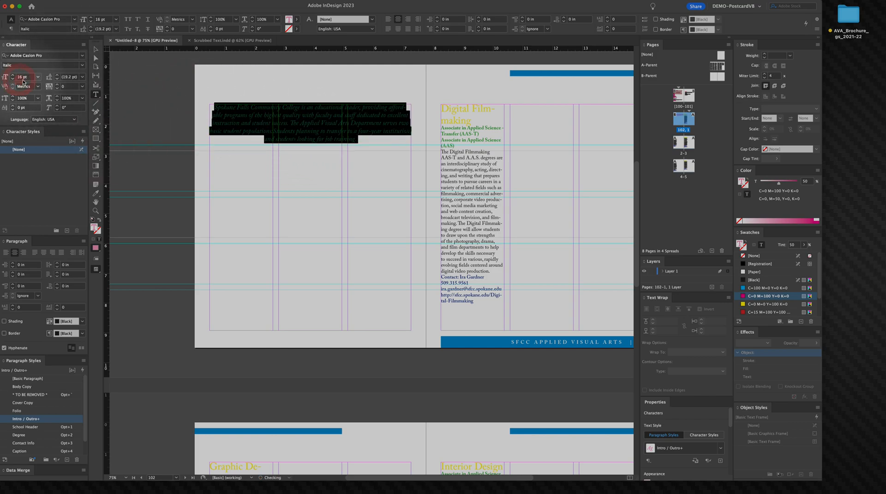
click(365, 163)
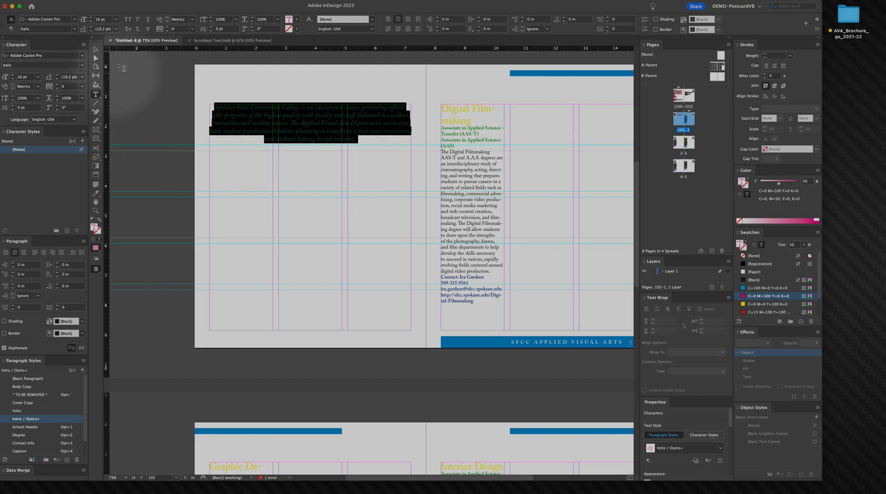
double_click(96, 50)
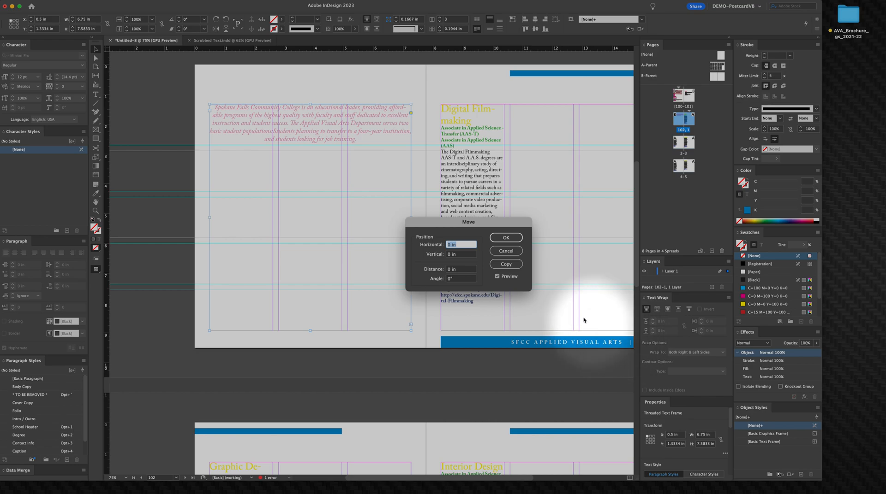
click(520, 265)
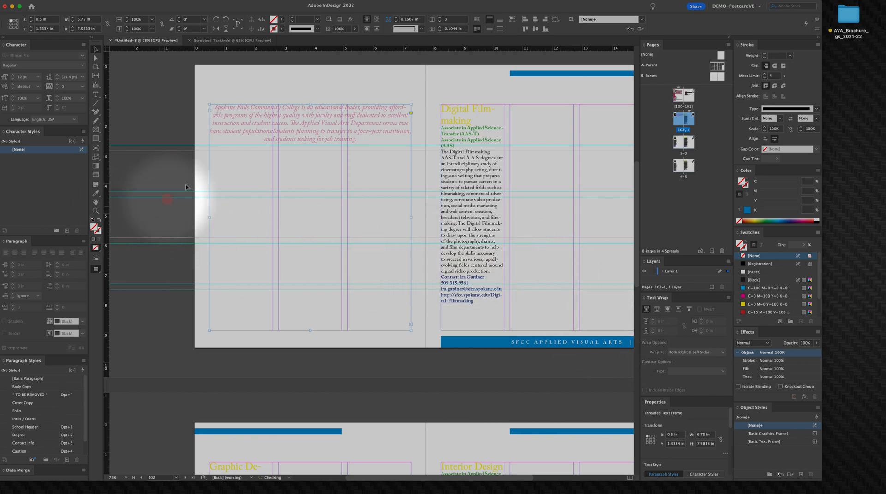
key(t)
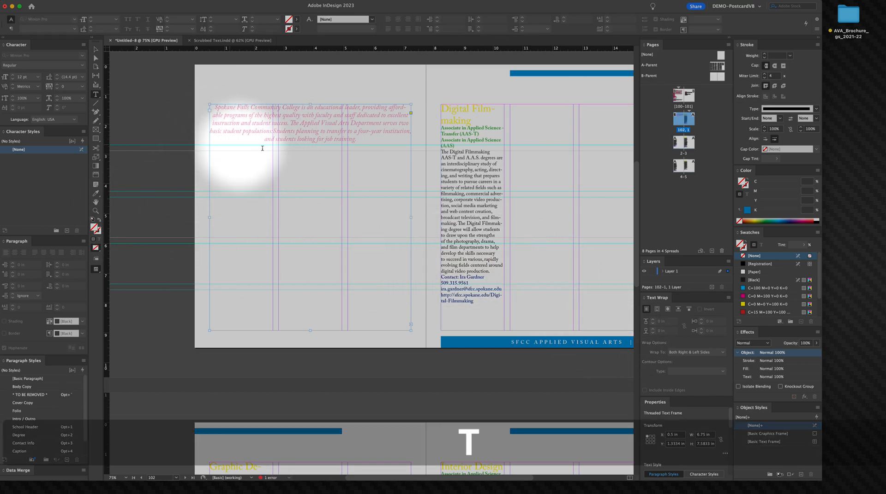
triple_click(294, 123)
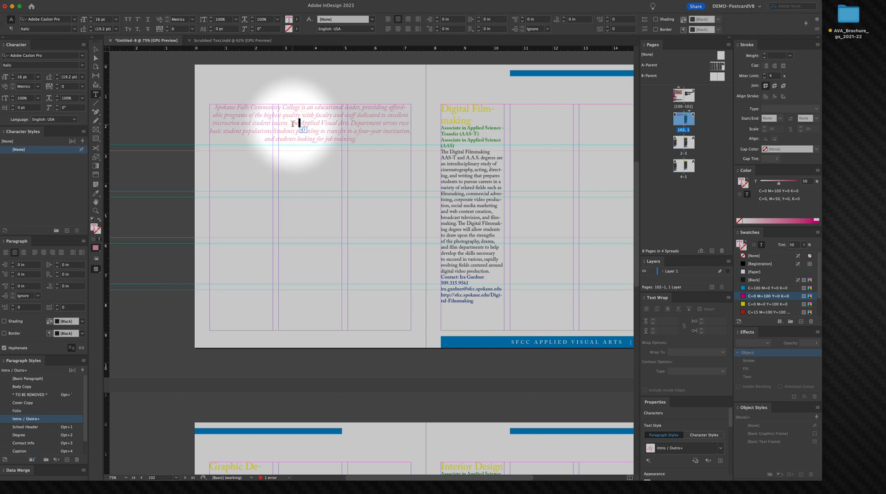
drag(287, 131, 285, 124)
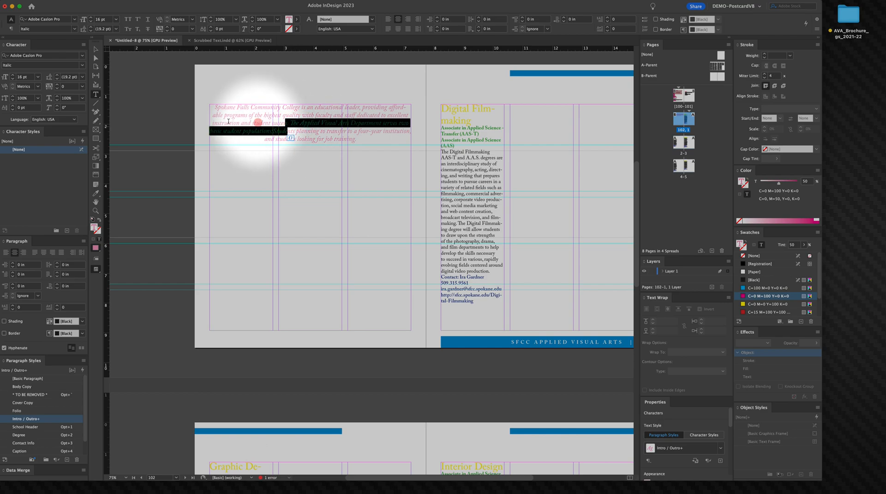
click(95, 49)
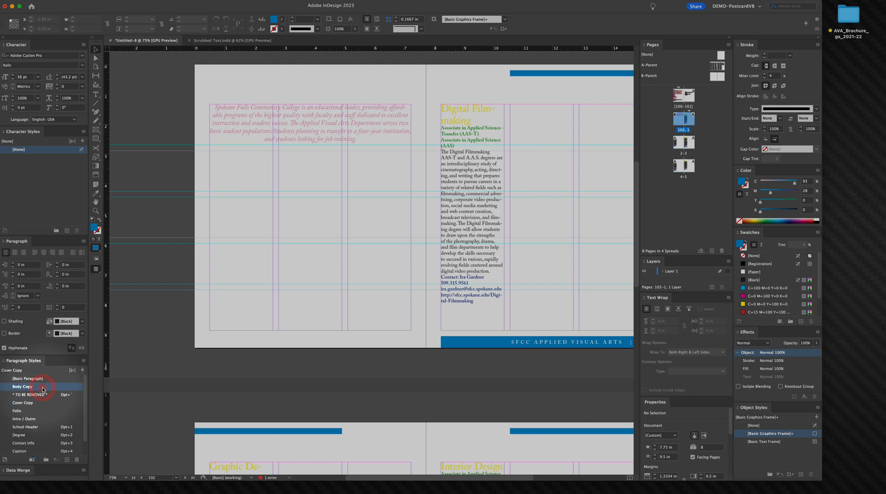
Step: Edit the Body Copy paragraph style so all lines align to the baseline grid
double_click(43, 390)
drag(330, 240, 336, 192)
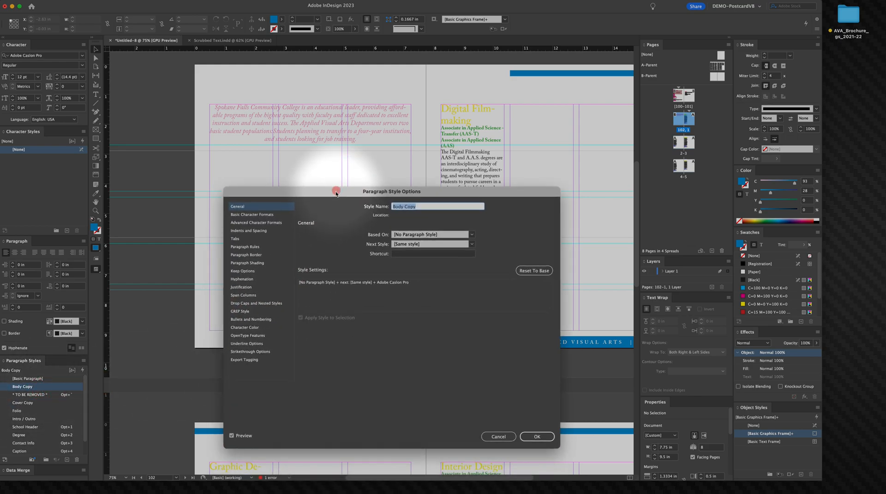
click(251, 231)
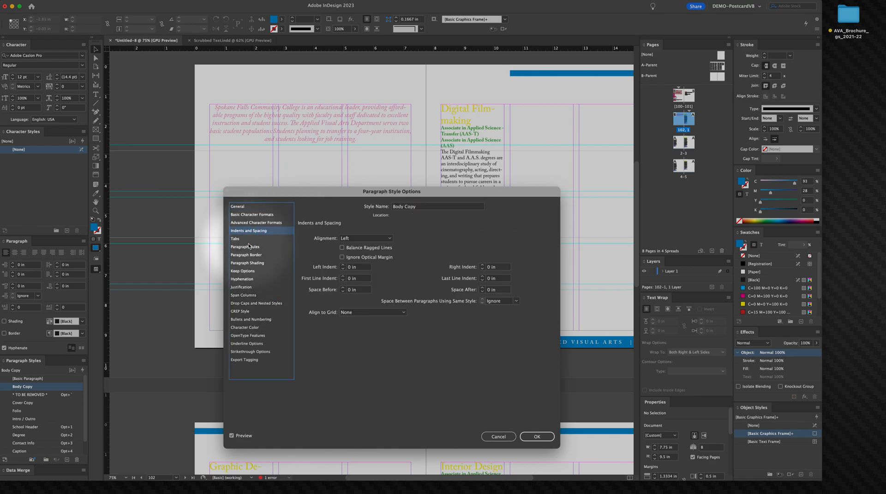
click(250, 223)
click(251, 215)
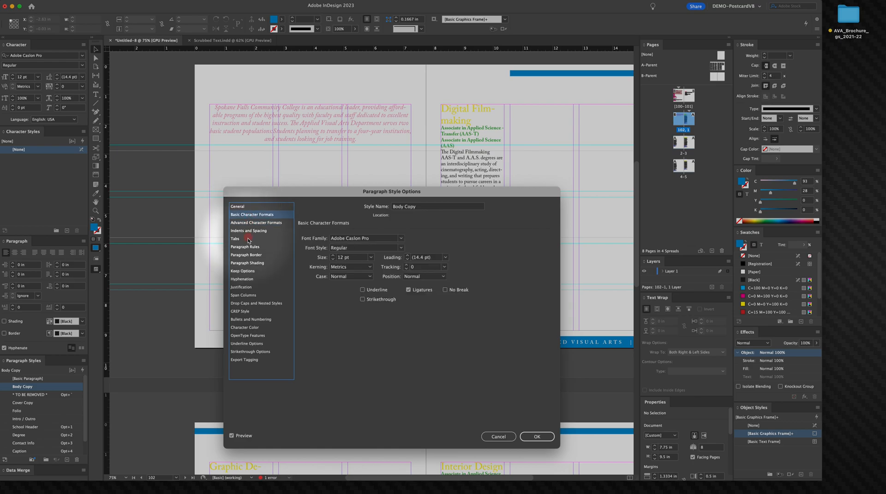
click(247, 239)
click(247, 248)
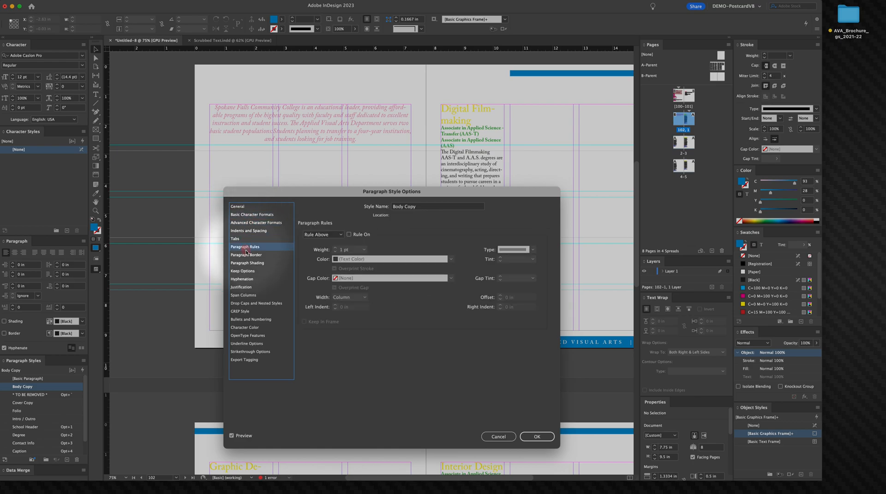
click(246, 255)
click(249, 263)
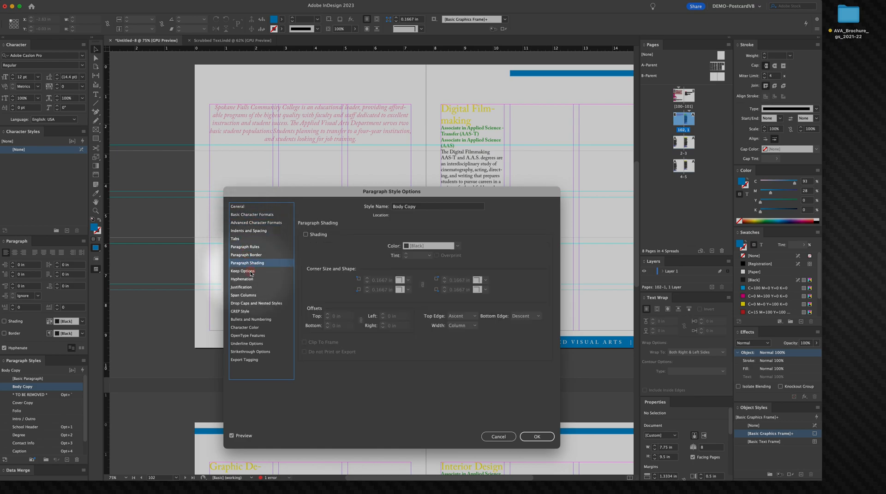
click(252, 272)
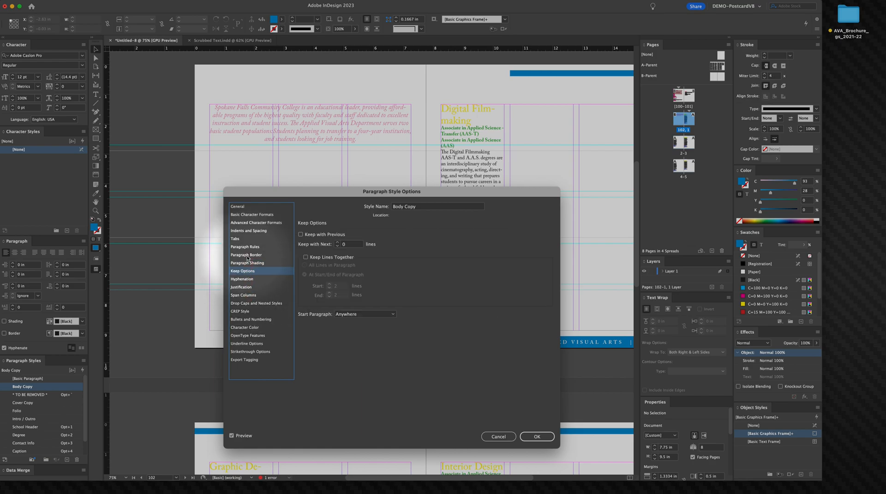
click(248, 231)
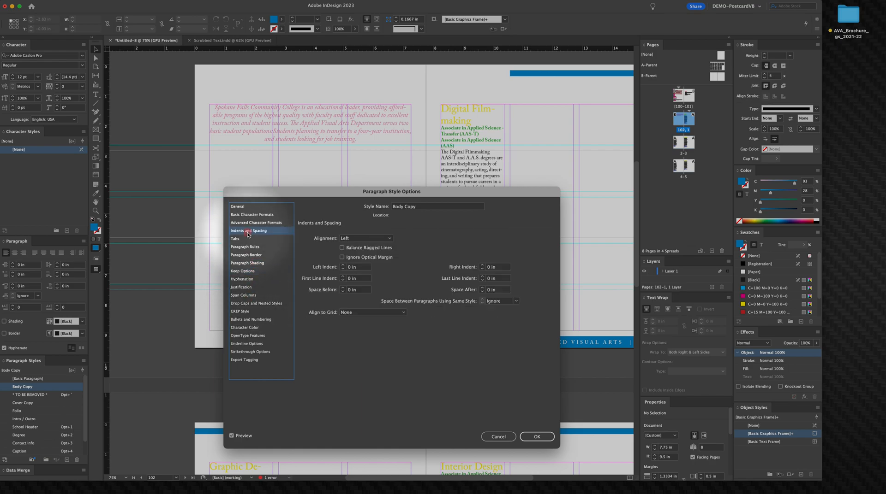
click(349, 313)
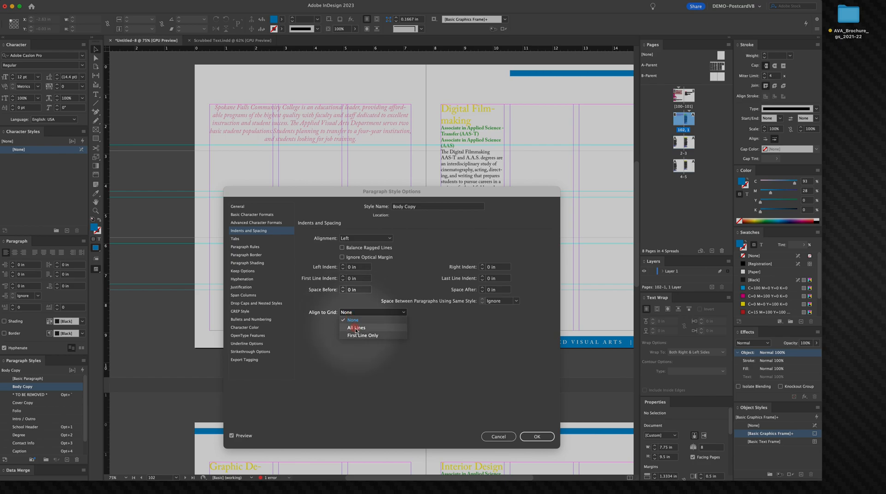
click(357, 331)
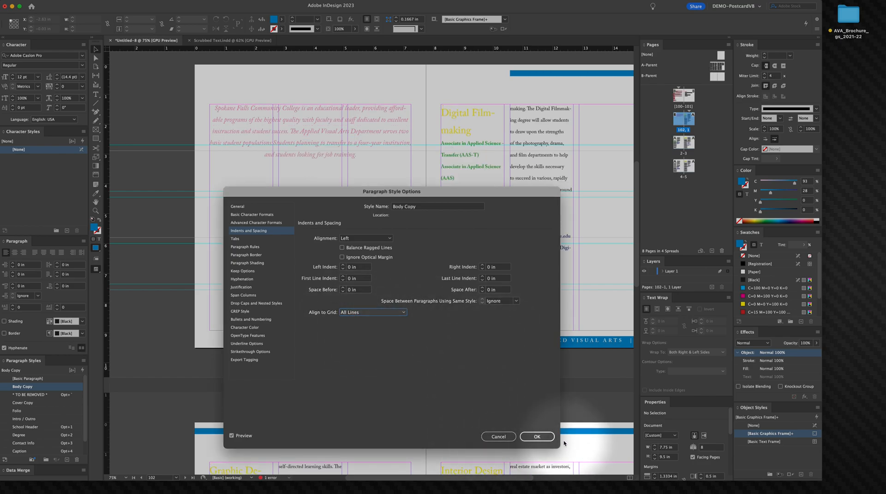
click(537, 437)
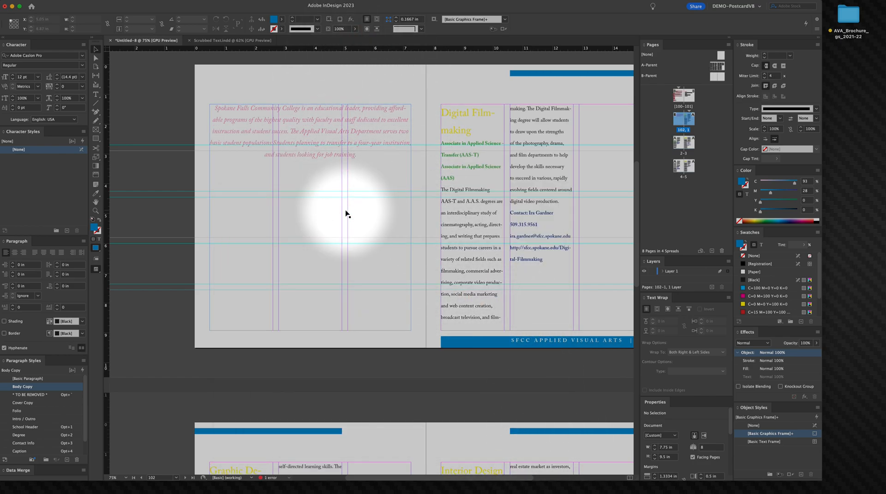
Step: Select the intro paragraph and reduce its font size to 14 pt
double_click(294, 131)
triple_click(293, 131)
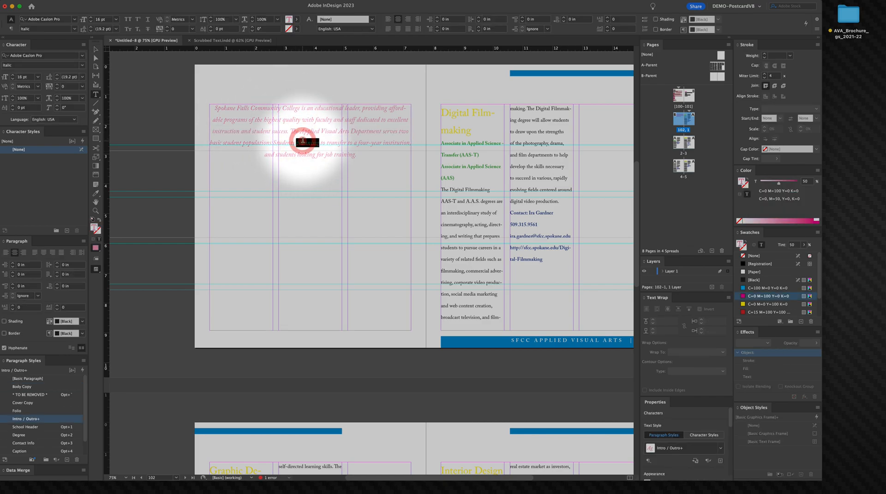
click(302, 140)
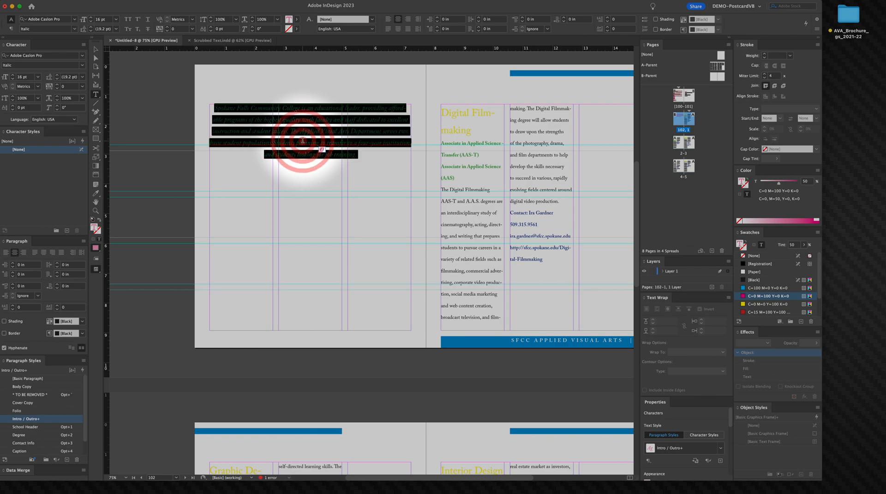
click(12, 79)
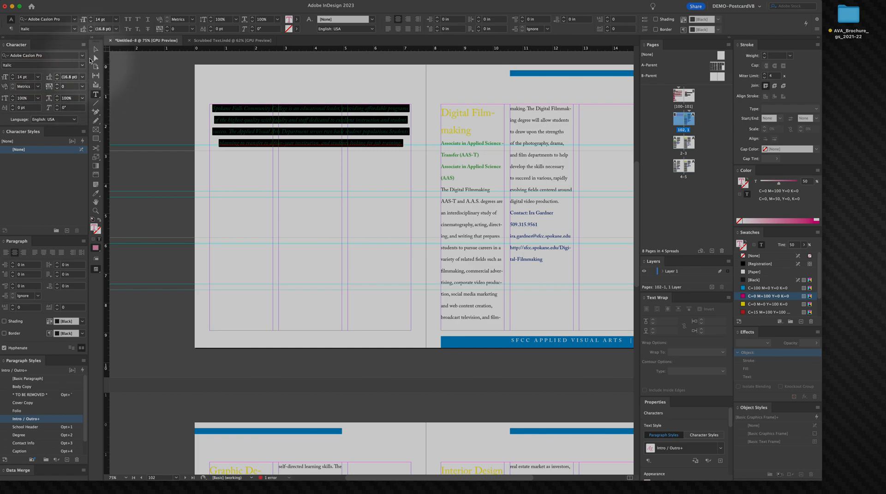
key(Escape)
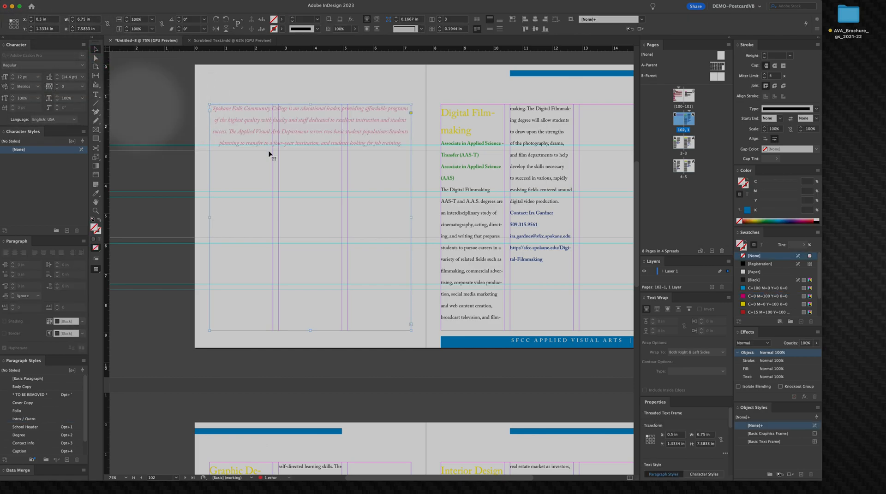
Step: Select all the intro text and reduce its font size to 13 pt
triple_click(302, 131)
click(302, 130)
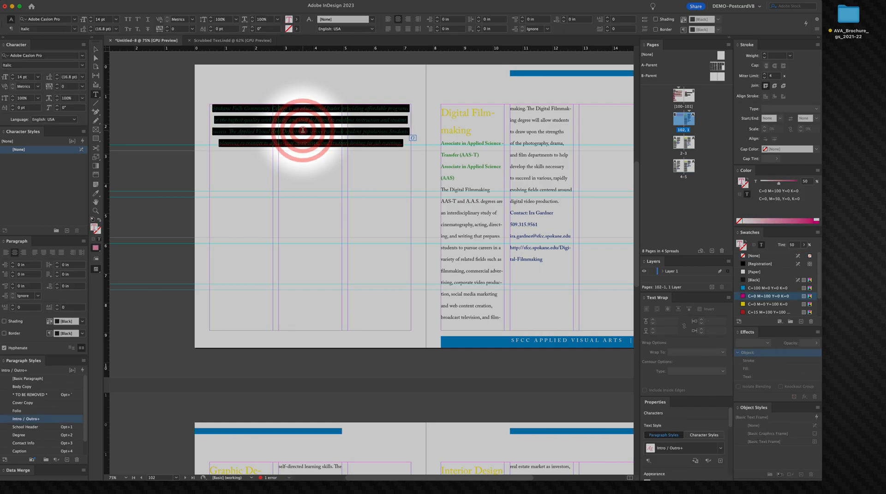
key(super+a)
triple_click(283, 131)
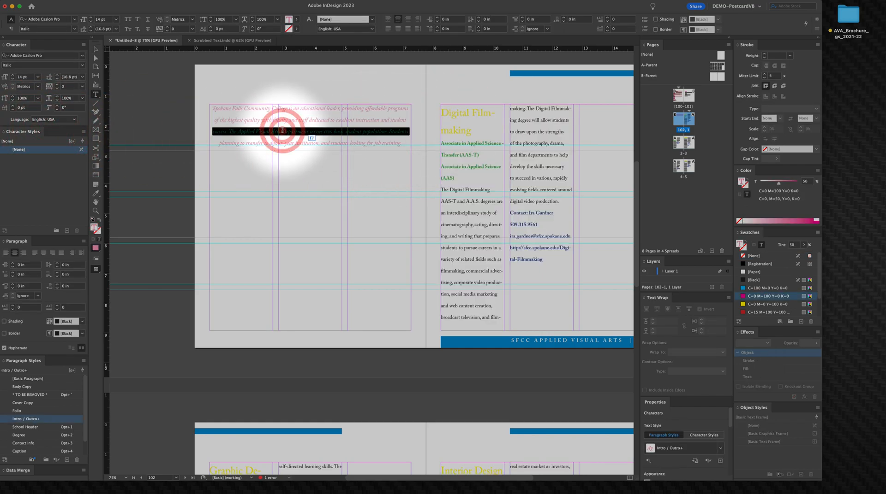
click(282, 130)
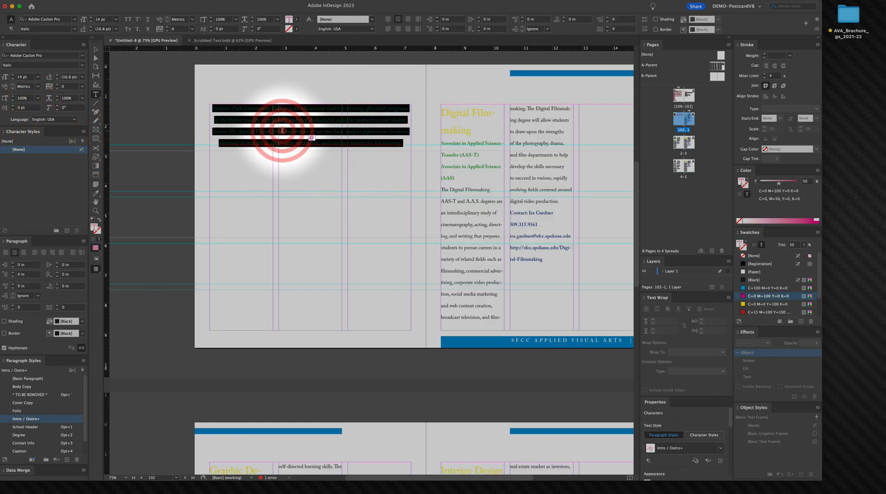
click(12, 80)
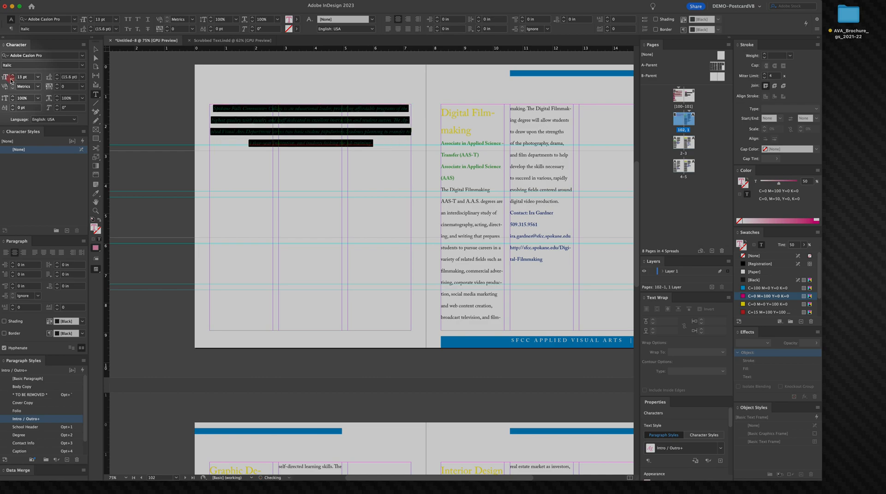
Step: Turn on Balance Ragged Lines for the intro paragraph
click(290, 135)
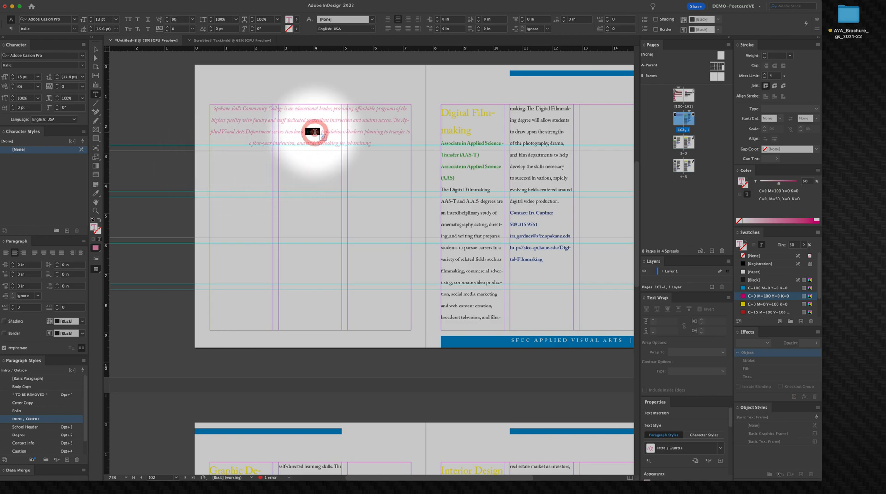
click(313, 132)
click(314, 131)
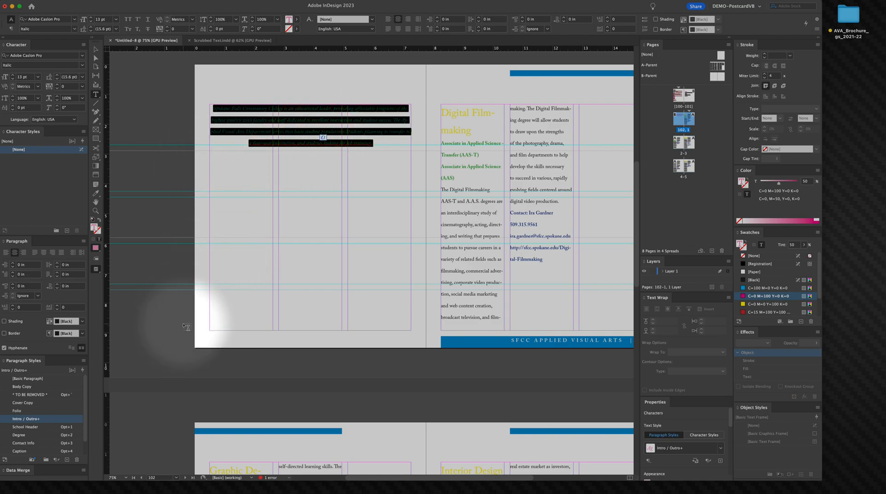
click(83, 240)
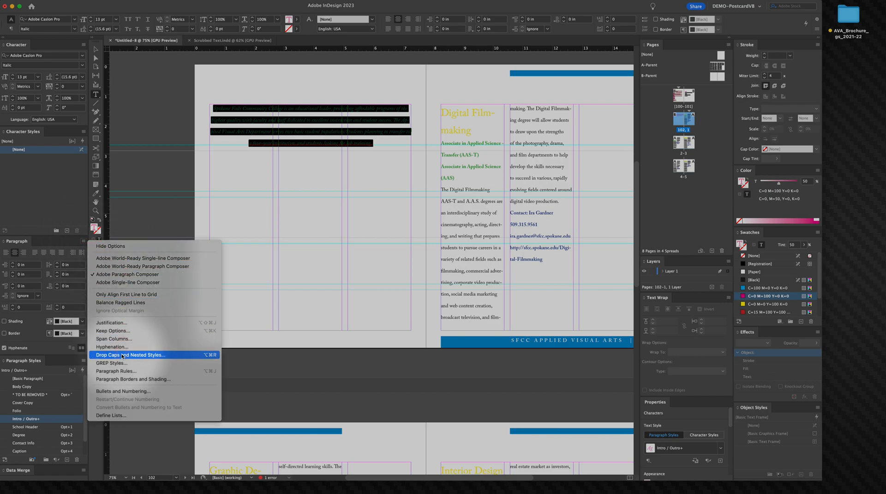
click(133, 303)
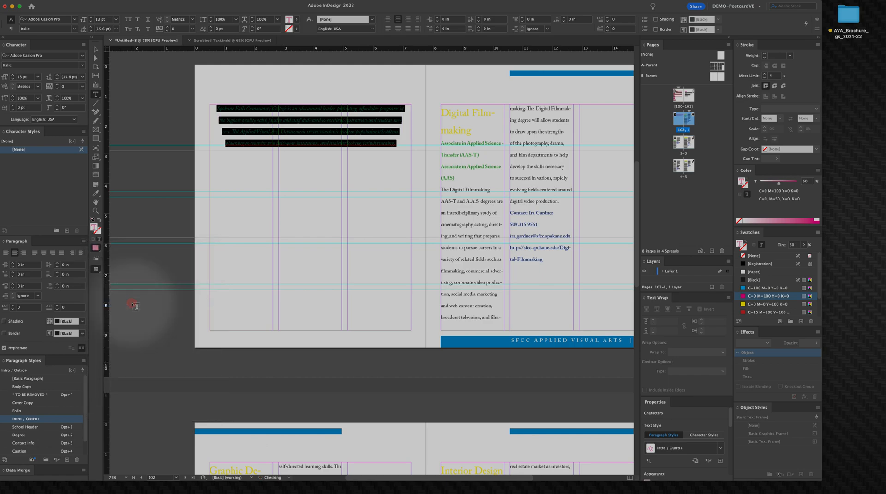
click(314, 124)
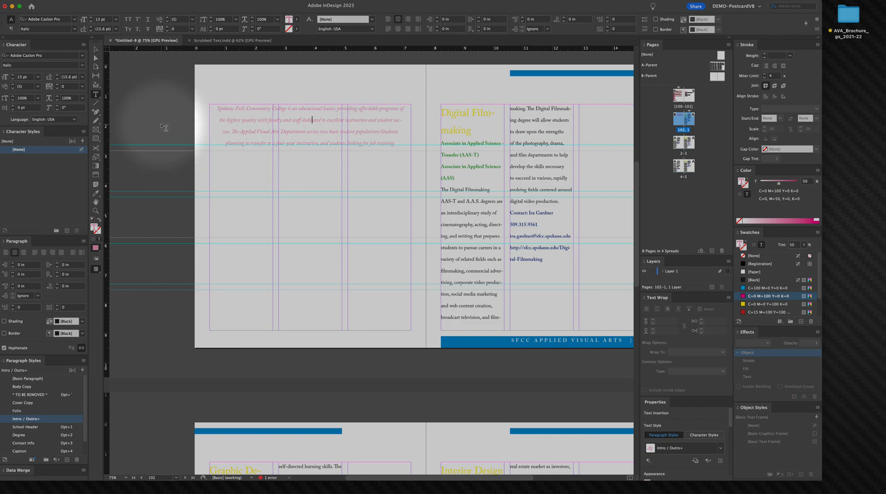
click(95, 49)
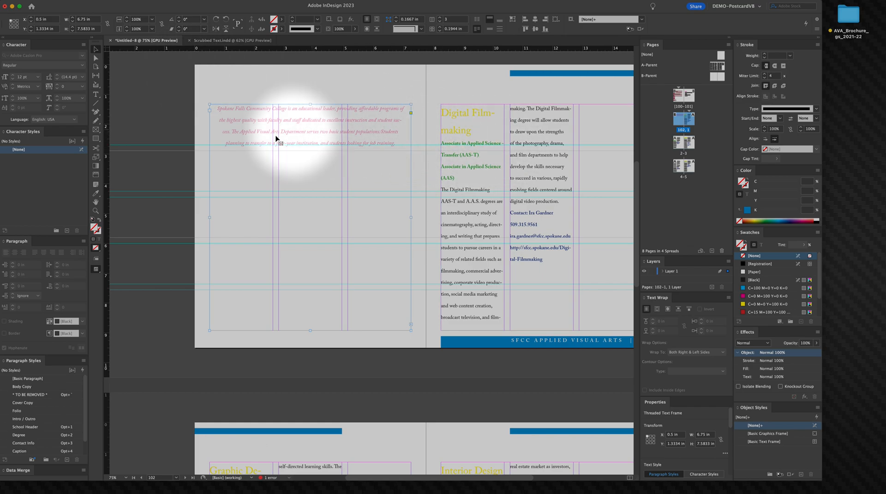
Step: Turn off hyphenation in the Body Copy paragraph style
click(164, 141)
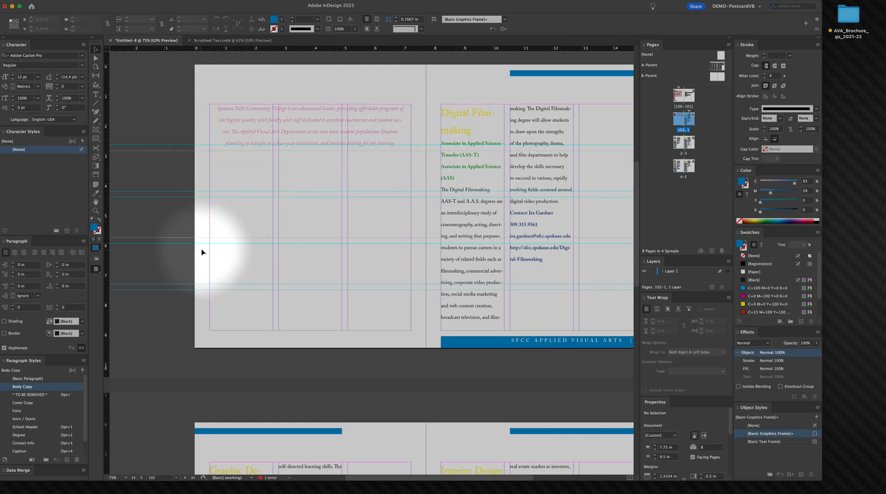
double_click(32, 387)
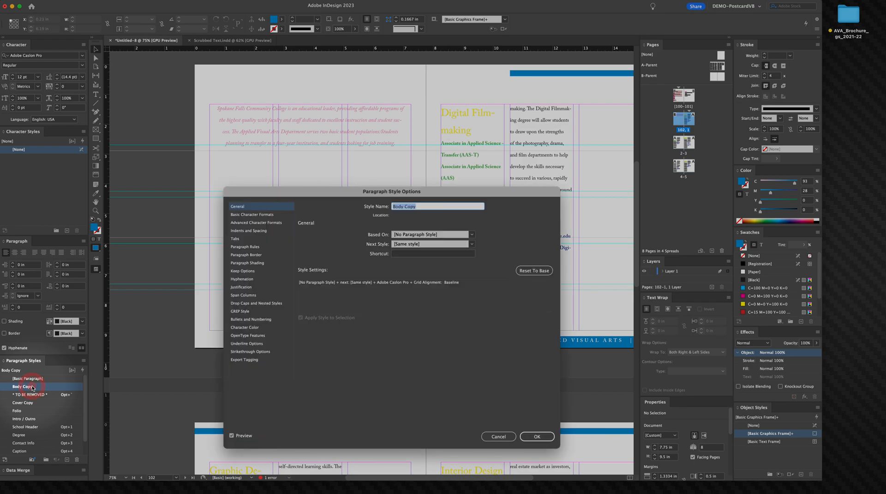
click(241, 279)
click(306, 234)
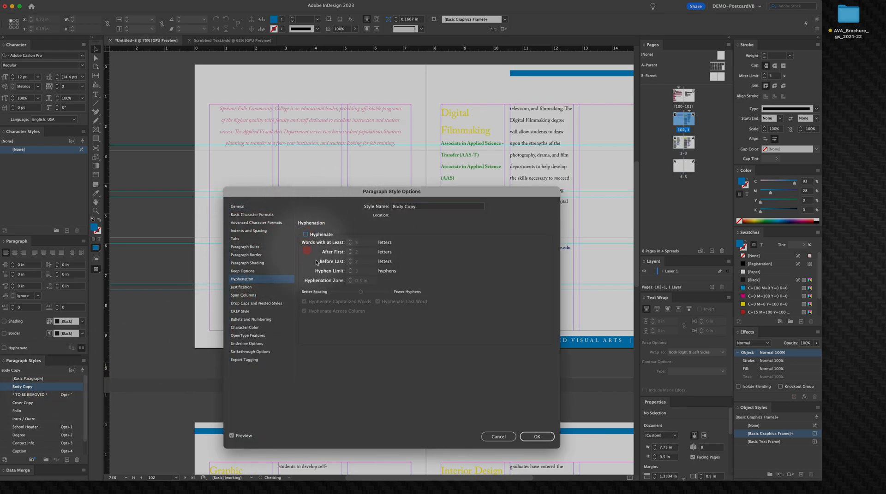
click(536, 437)
click(144, 75)
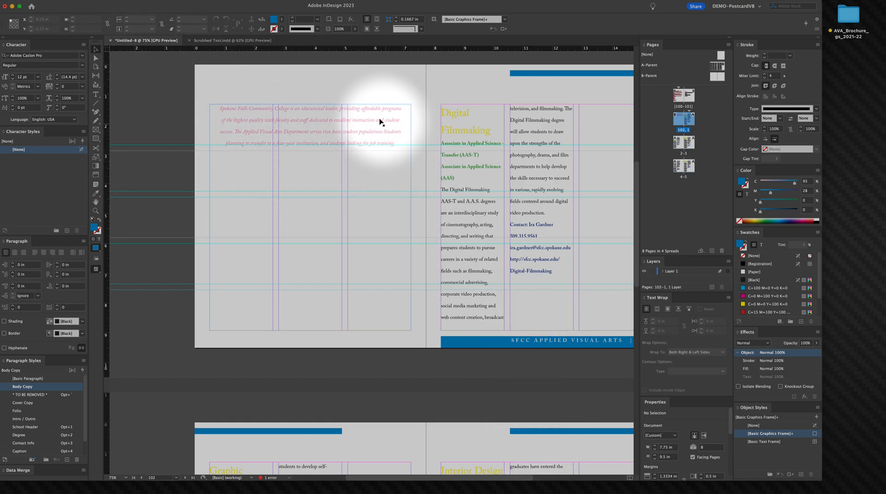
Step: Insert a line break in the intro paragraph so "Students planning" starts a new line
right_click(308, 124)
click(308, 123)
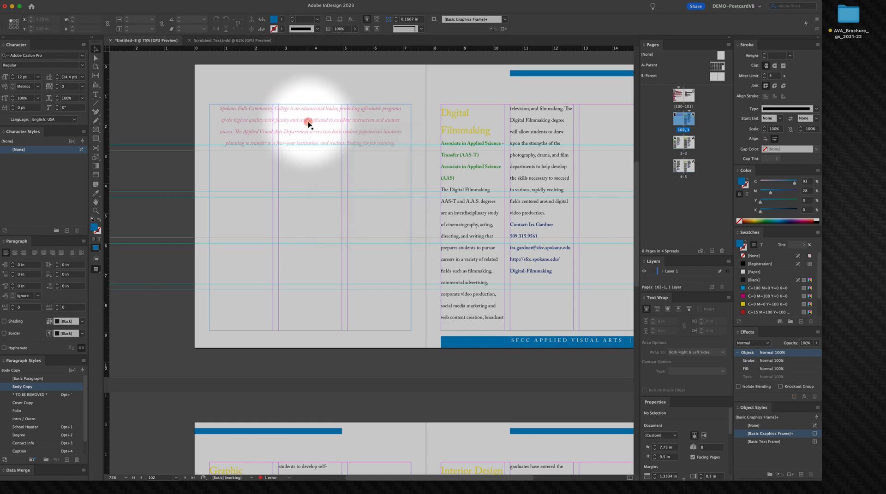
triple_click(308, 123)
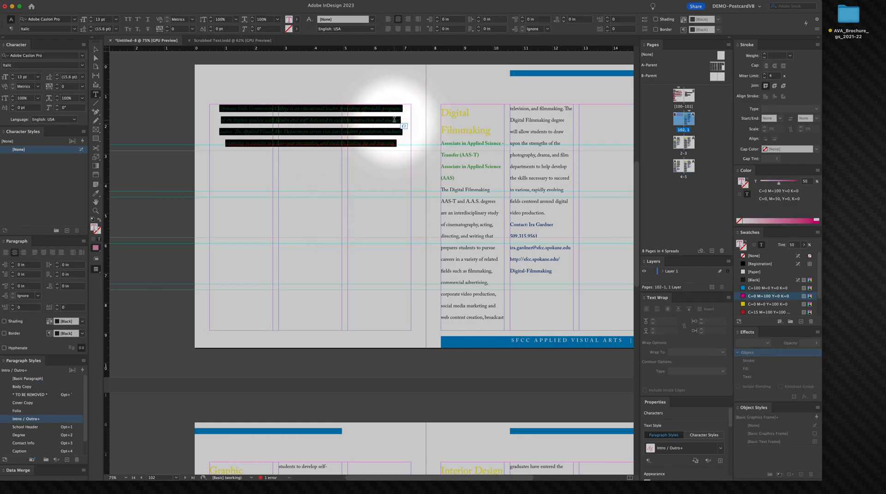
click(381, 109)
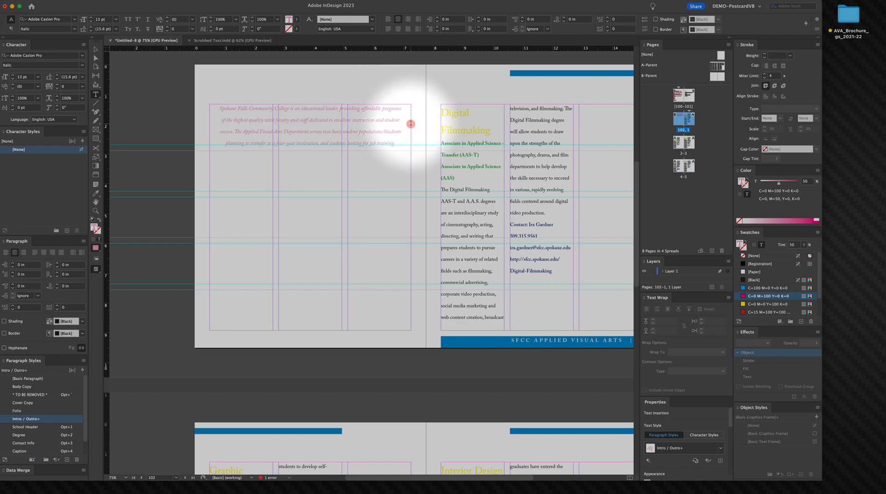
key(shift)
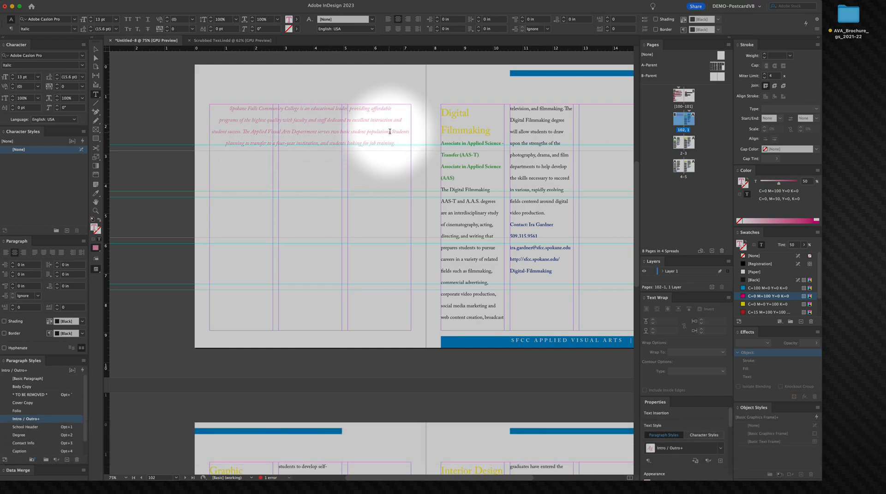
click(405, 135)
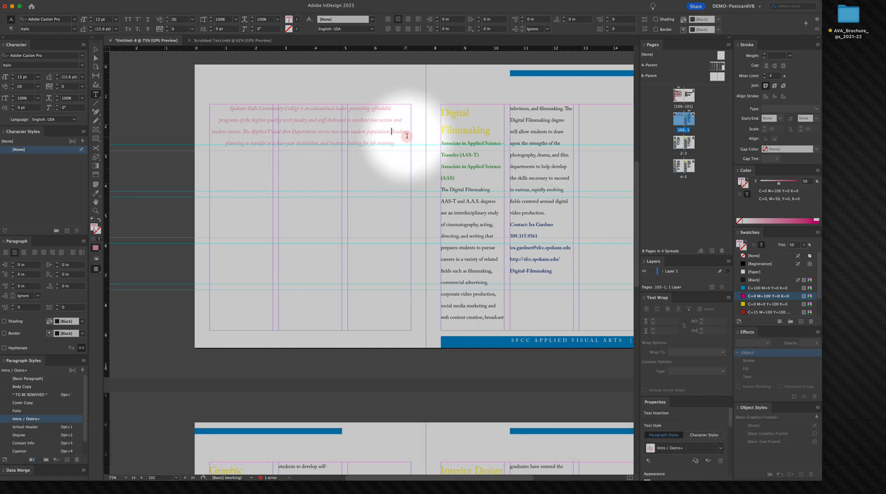
key(Up)
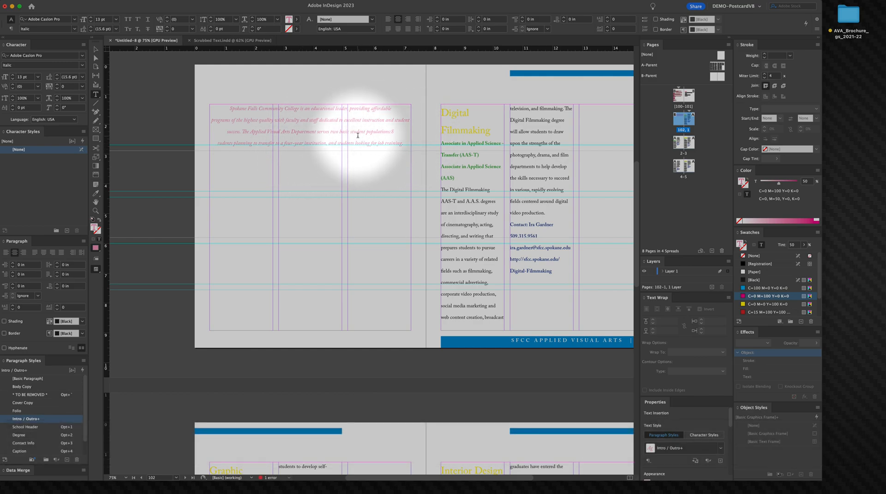
click(394, 119)
key(Up)
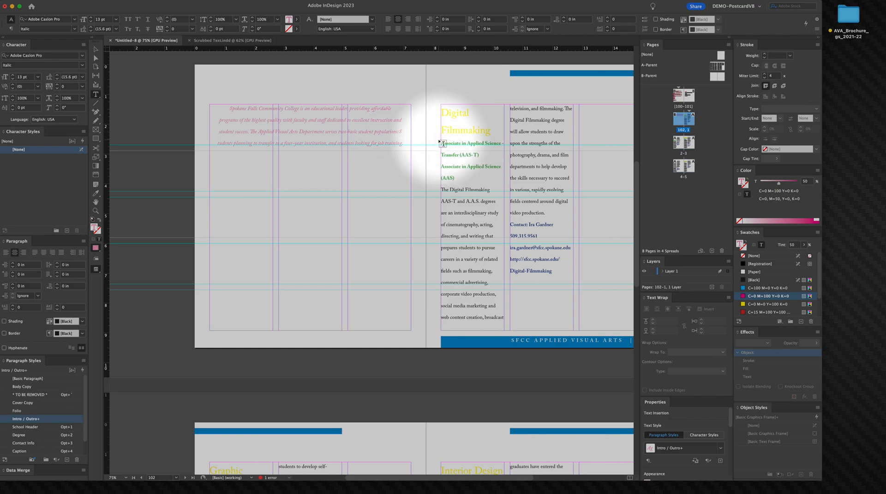
key(Right)
key(Return)
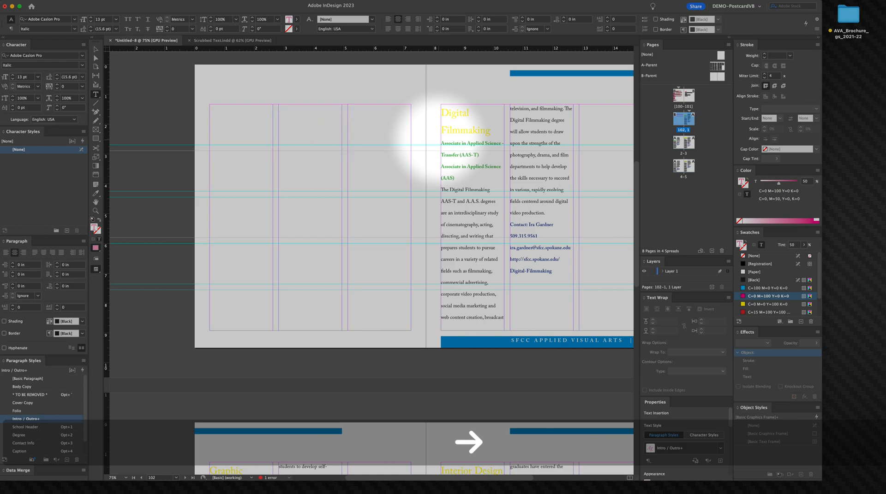
key(Delete)
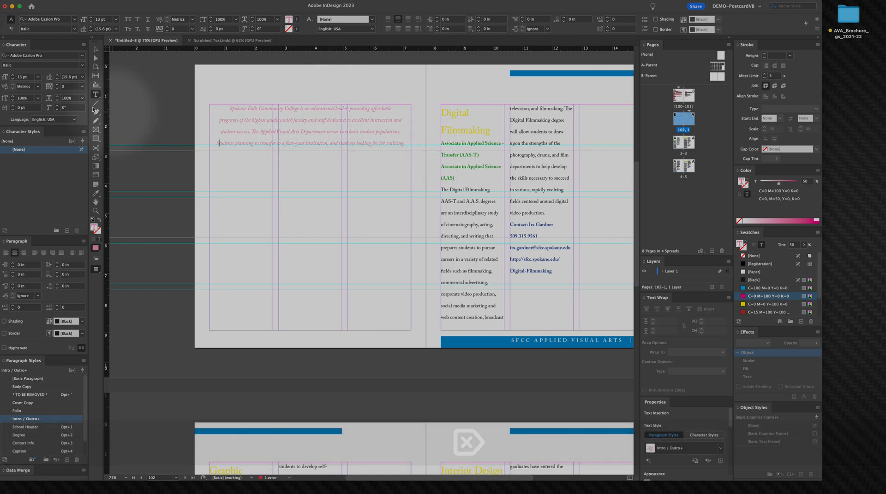
Step: Resize the intro text frame so it spans only the second and third columns
click(95, 50)
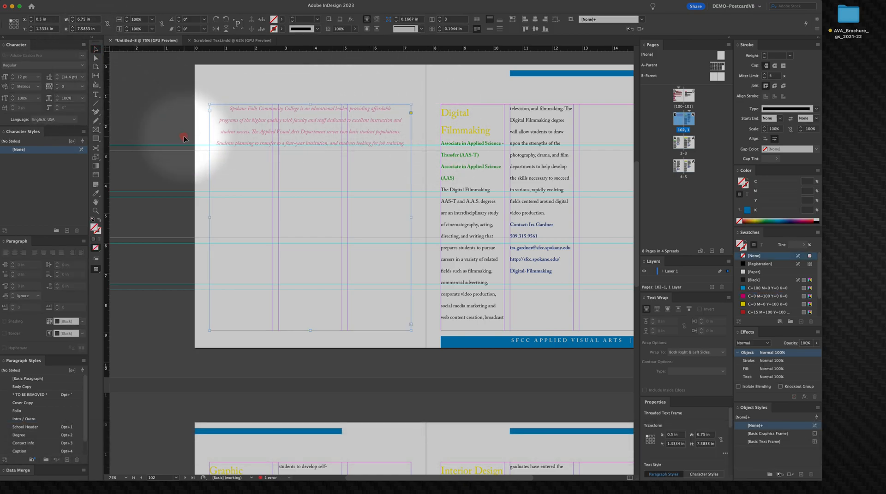
click(163, 119)
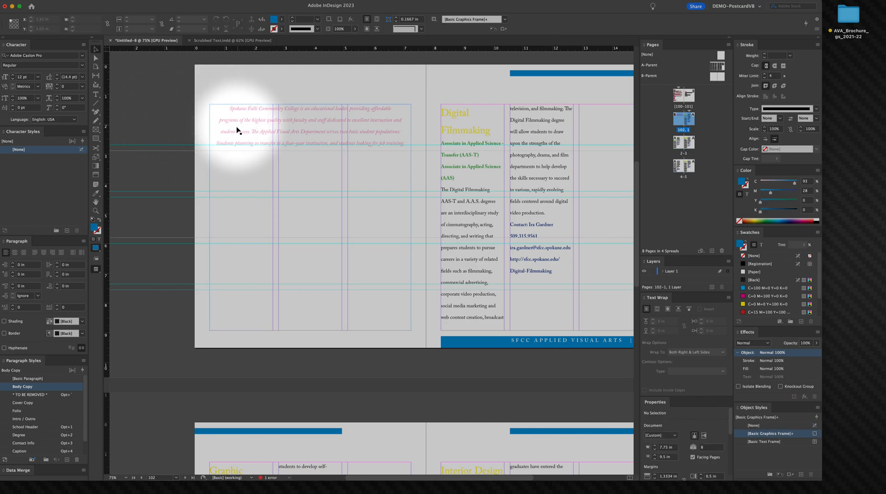
click(254, 124)
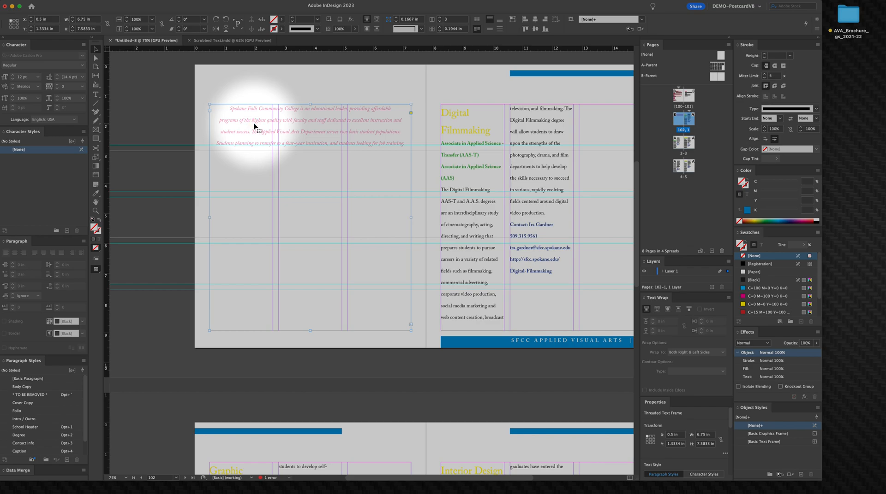
key(t)
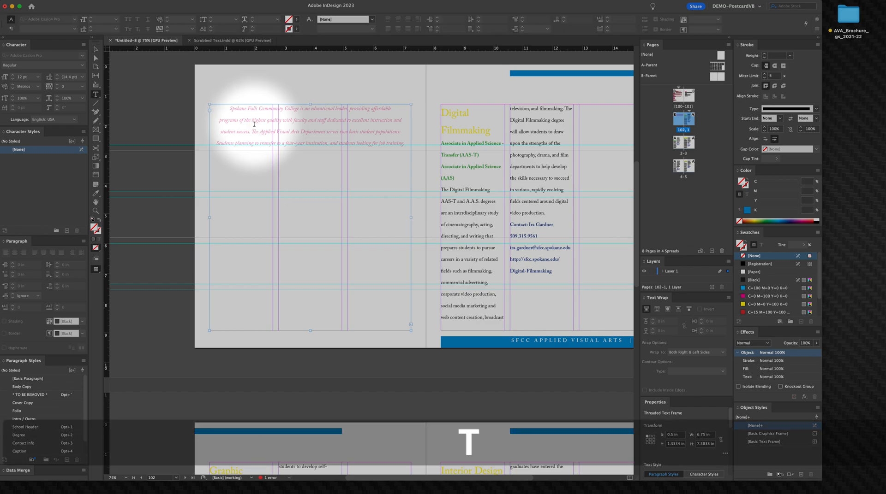
click(94, 49)
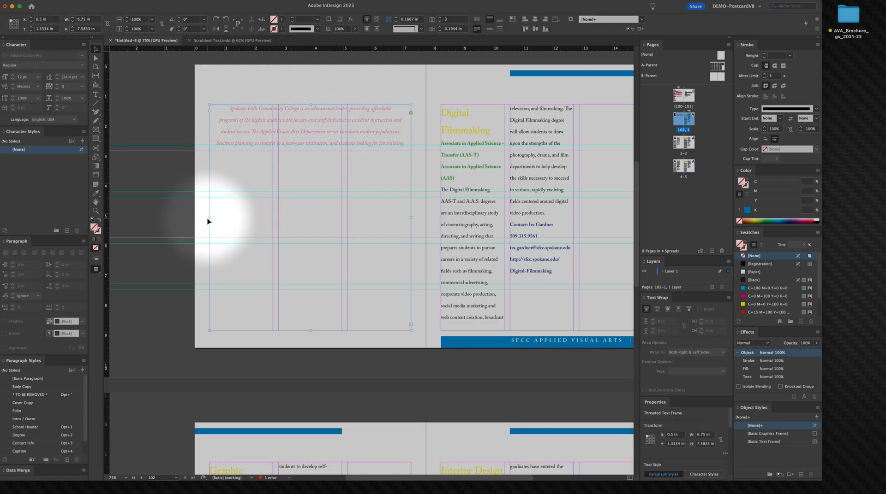
drag(209, 218, 272, 218)
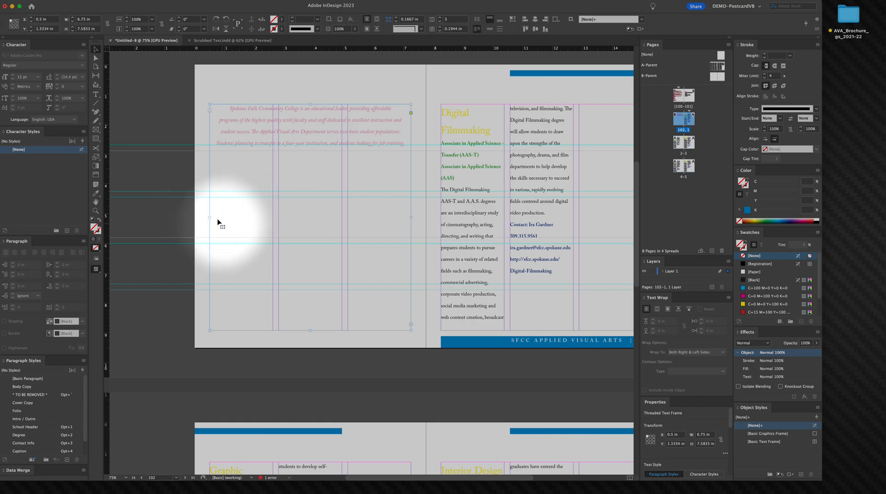
drag(209, 218, 277, 220)
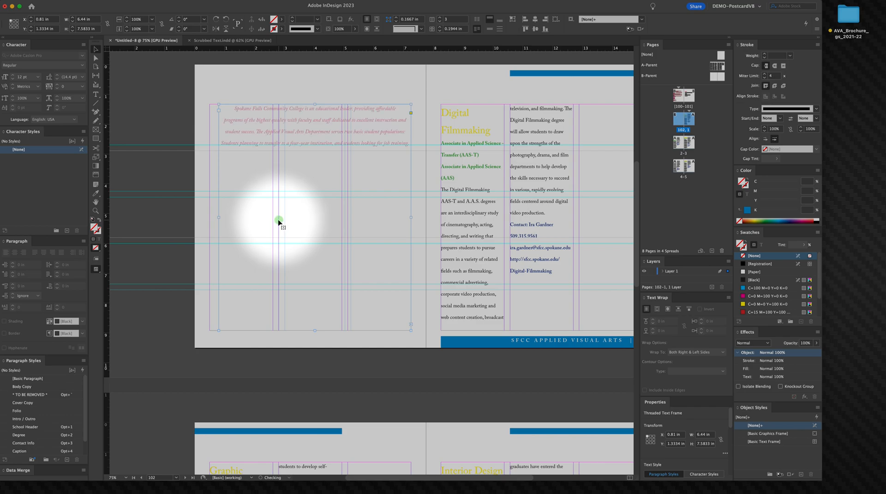
drag(219, 217, 344, 218)
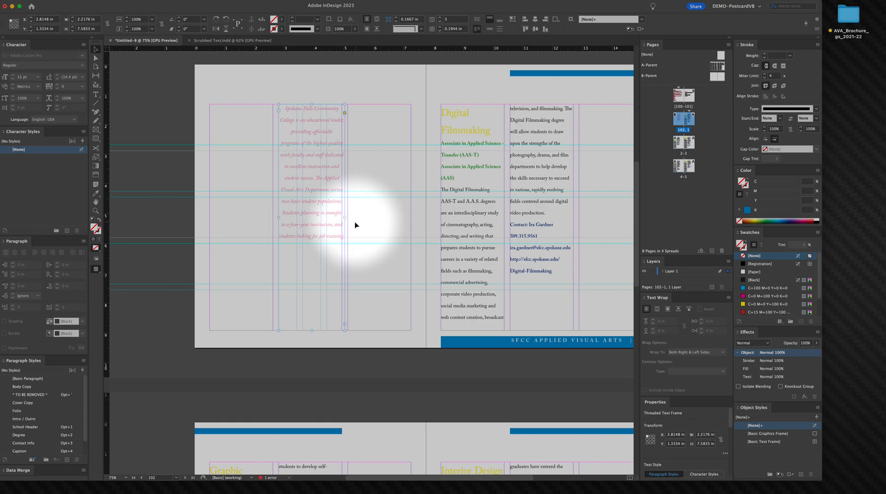
drag(343, 218, 412, 225)
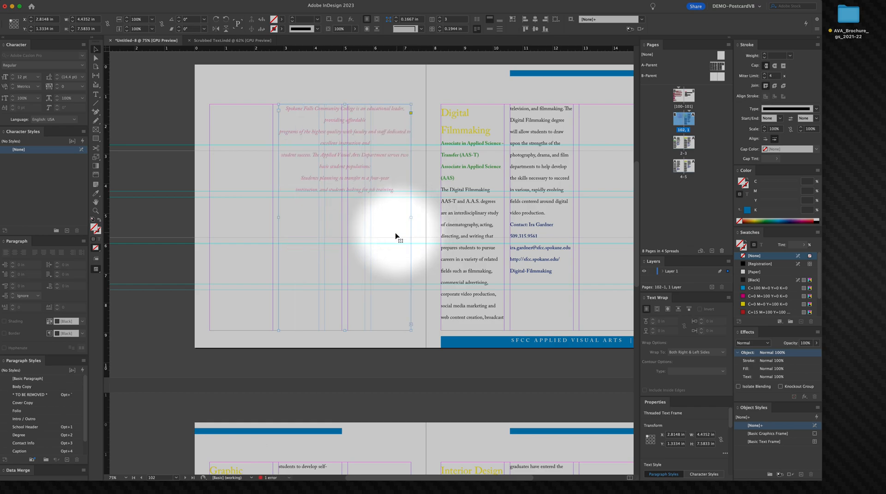
Step: Delete a manual break in the first line of the intro text
key(t)
click(323, 120)
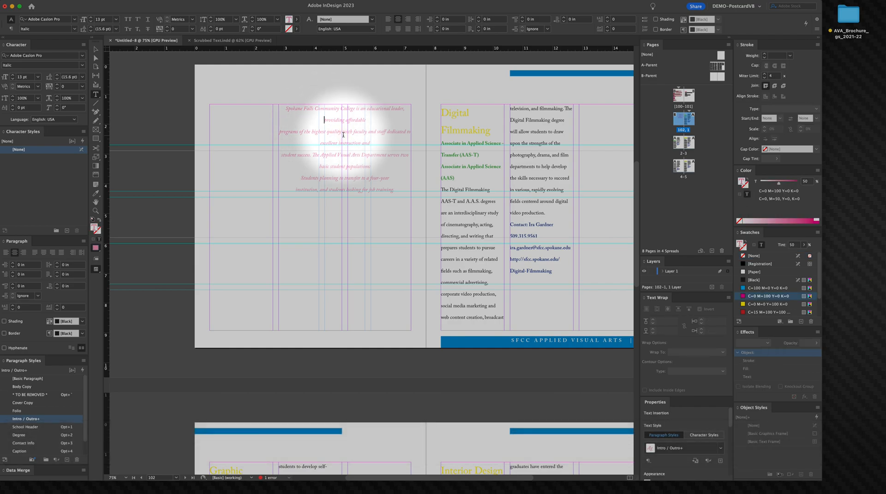
key(BackSpace)
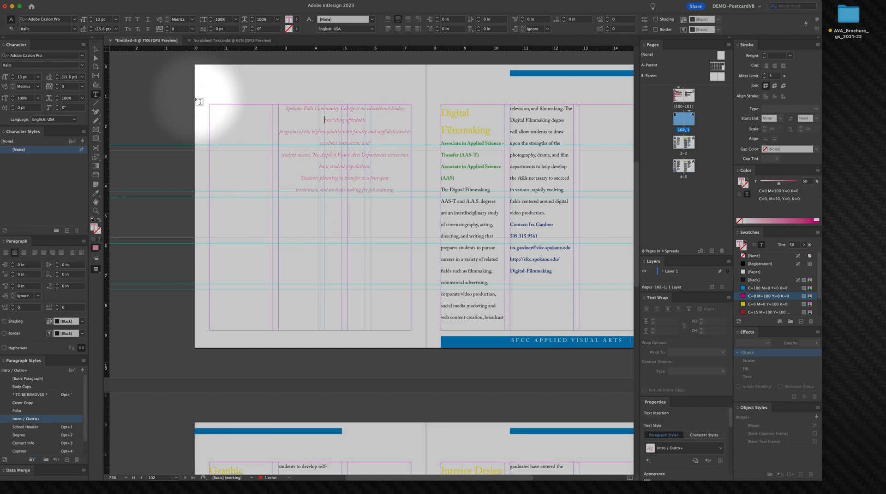
Step: Use Find/Change to replace all forced line breaks in the document with nothing
key(super+f)
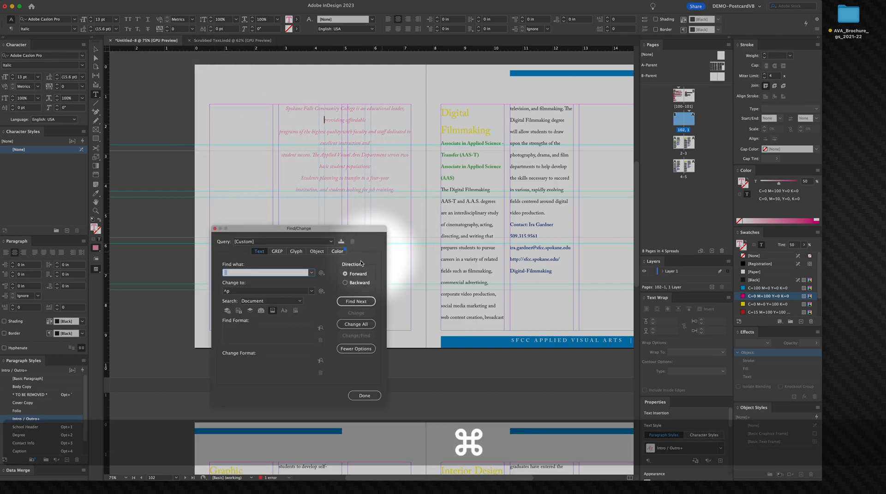
click(321, 274)
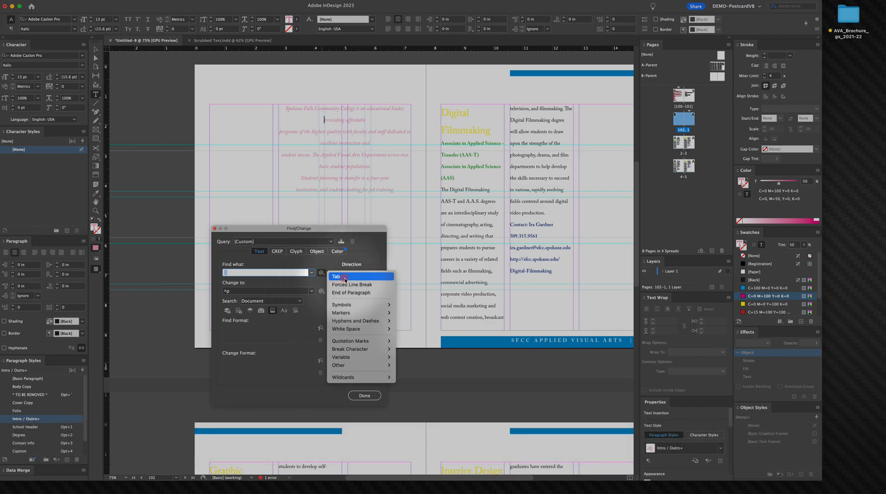
click(351, 282)
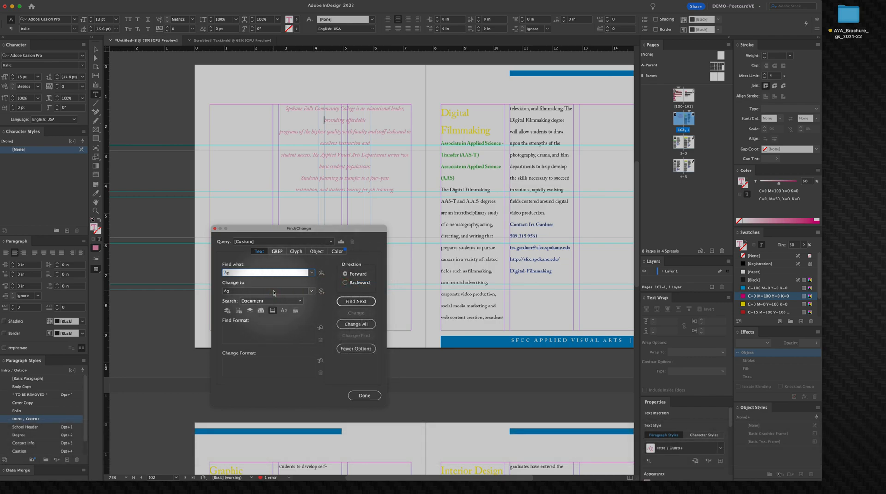
drag(274, 293, 198, 296)
key(BackSpace)
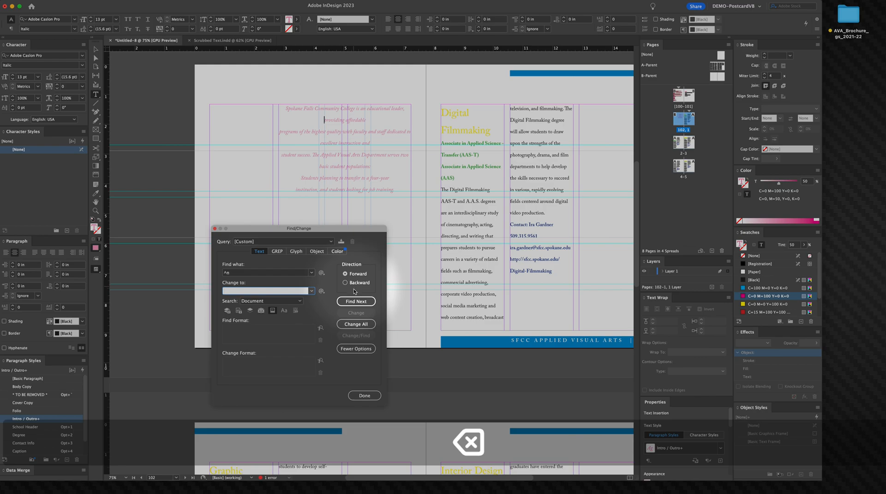
click(359, 322)
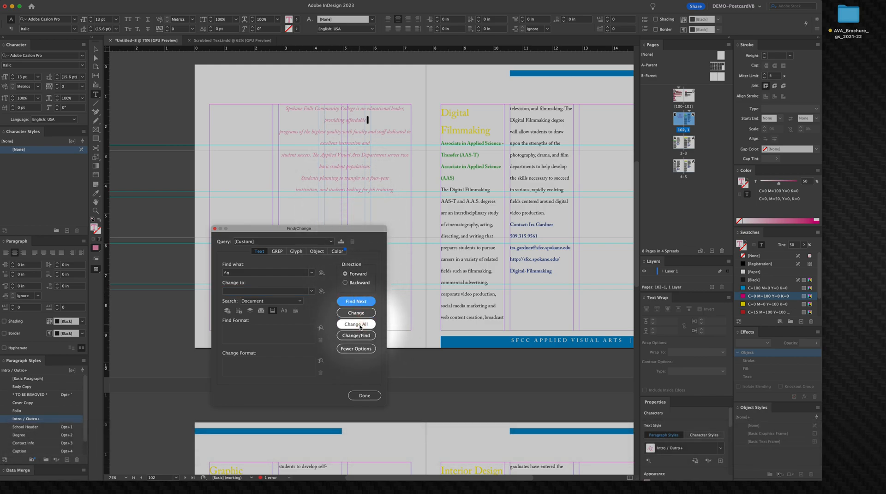
click(359, 324)
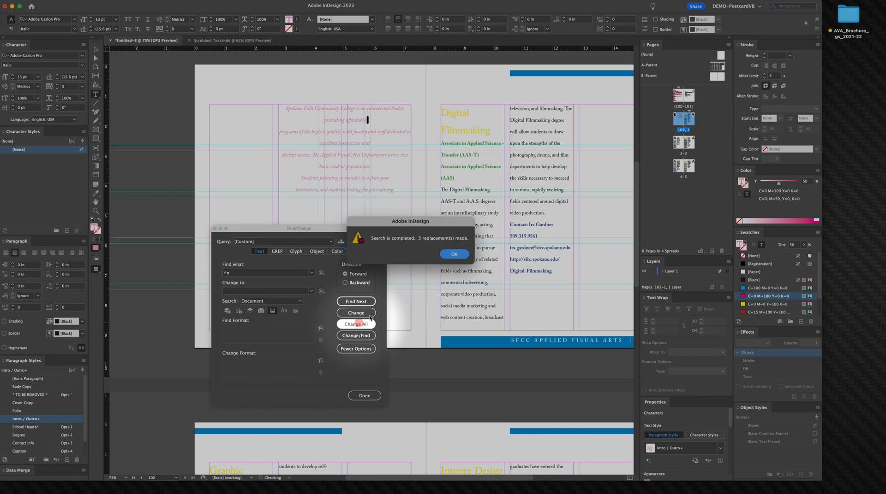
click(450, 253)
click(364, 395)
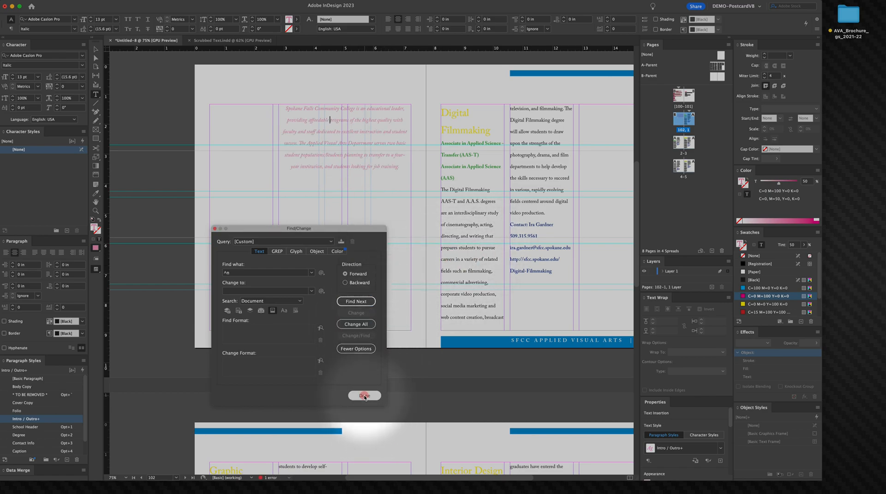
Step: Select all the intro text and increase its font size to 14 pt
click(319, 137)
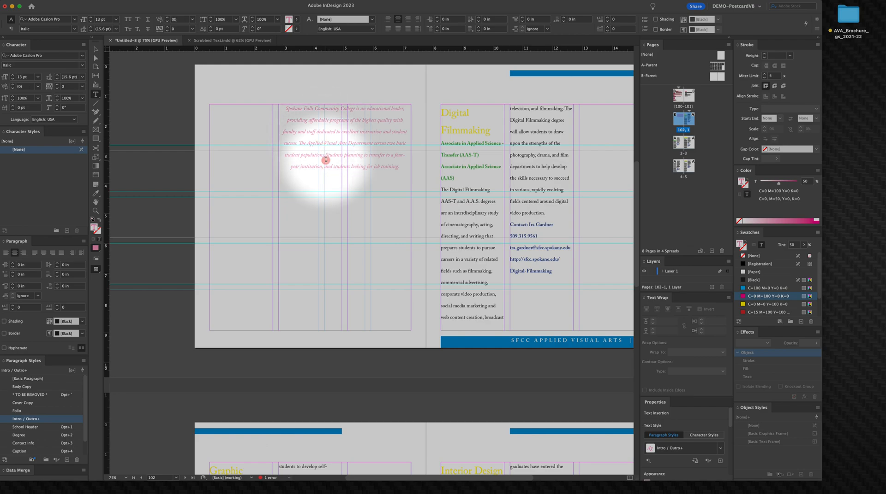
click(96, 49)
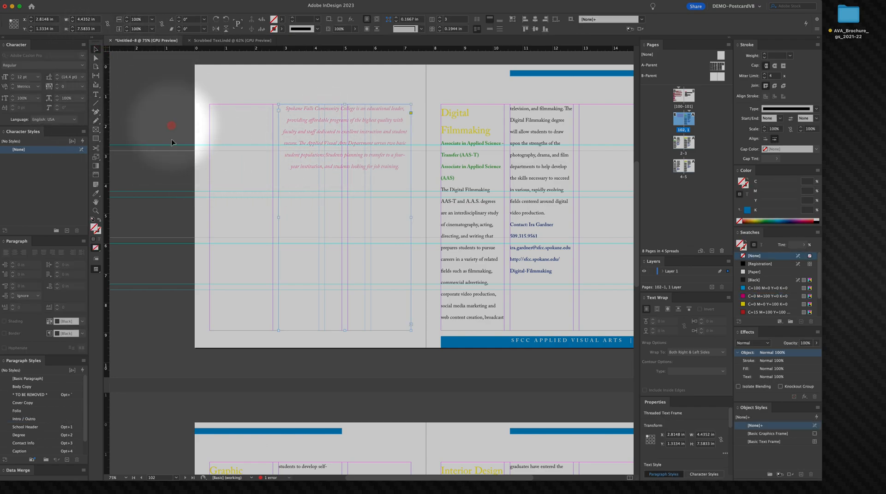
double_click(298, 124)
triple_click(297, 125)
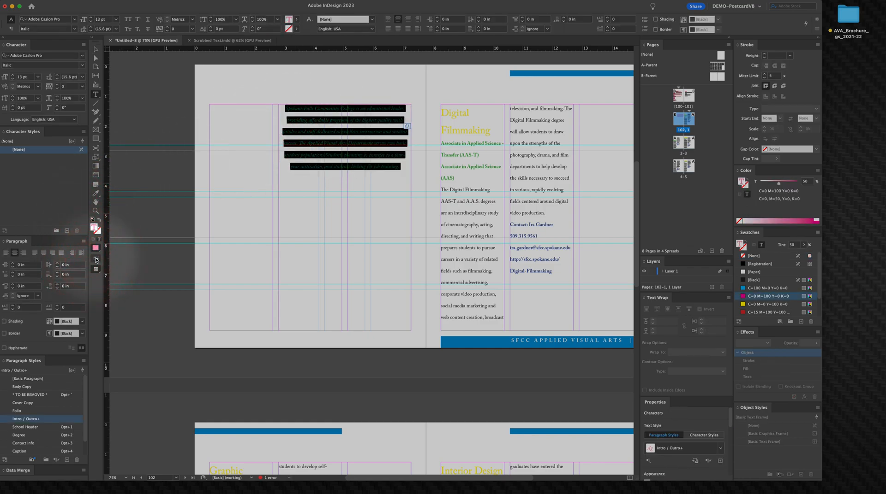
click(91, 20)
Step: Increase the intro text's font size to 24 pt
click(90, 20)
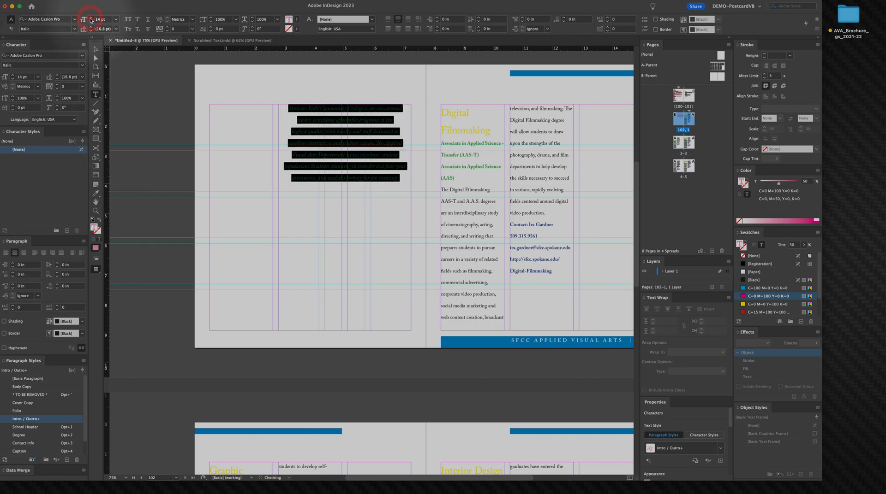
click(91, 20)
click(91, 19)
click(91, 20)
click(90, 20)
click(91, 20)
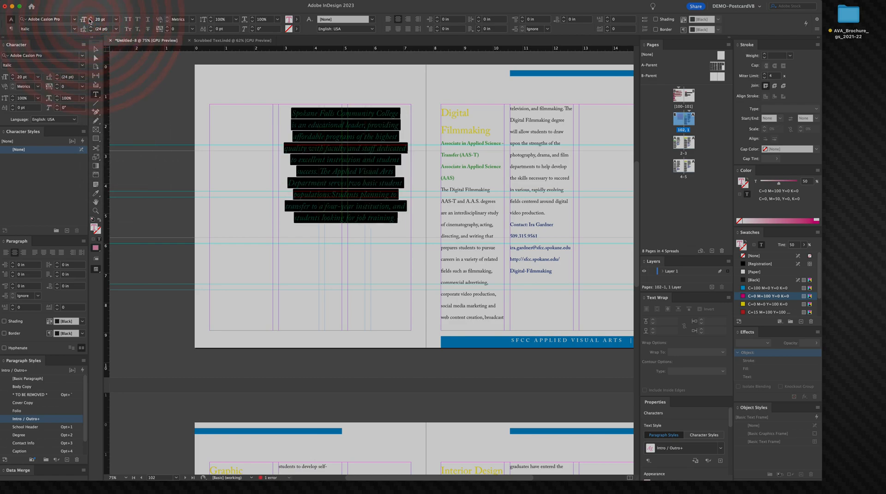
click(91, 20)
click(91, 20)
click(91, 20)
click(91, 20)
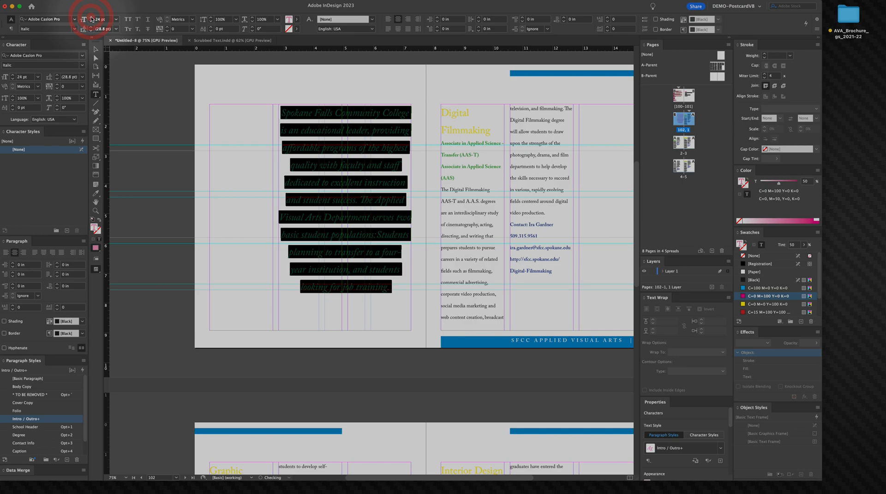
key(Escape)
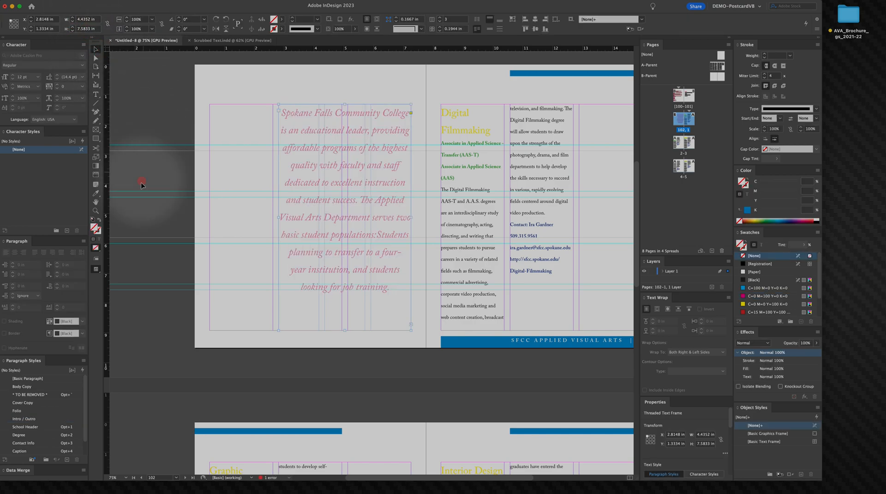
Step: Select all the intro text and align it right
triple_click(305, 257)
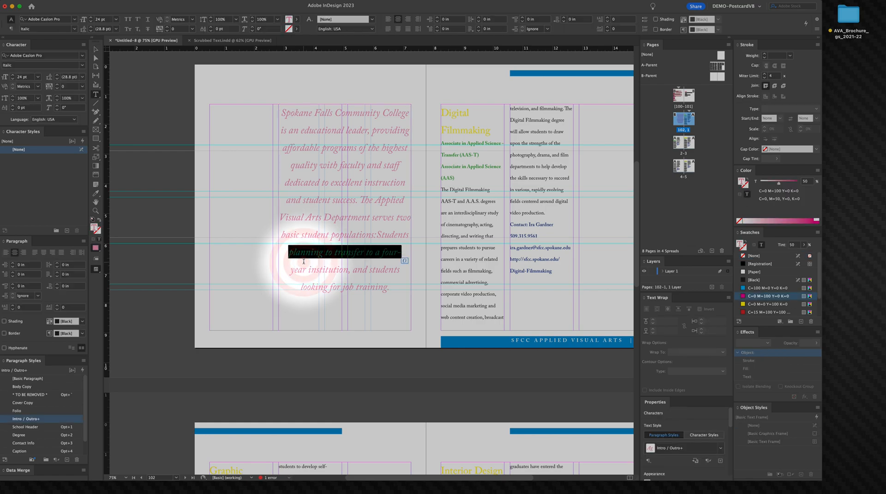
key(super+a)
triple_click(363, 203)
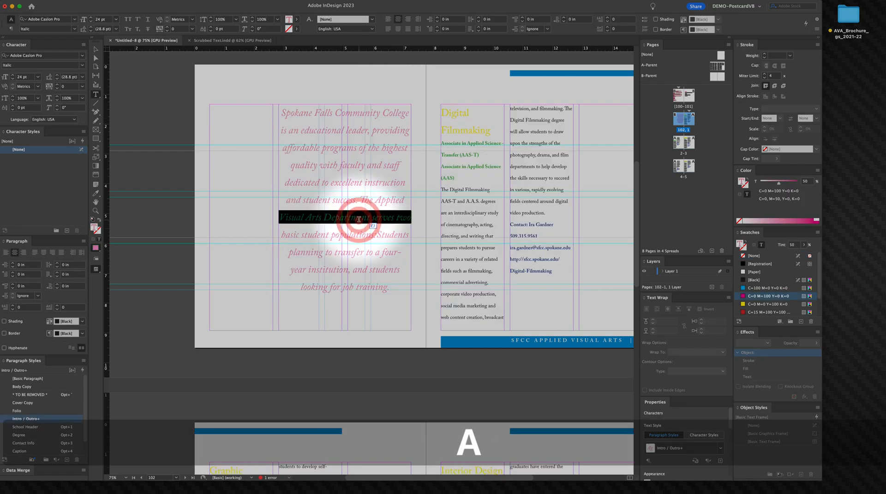
click(363, 203)
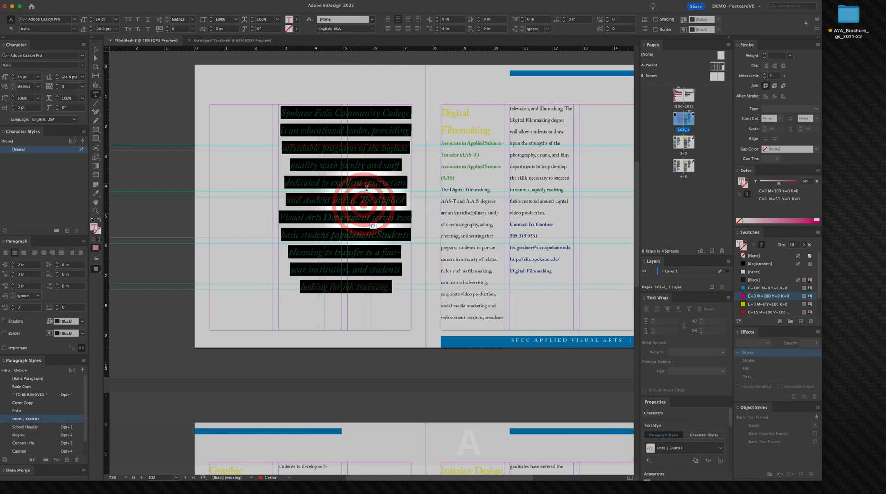
click(407, 20)
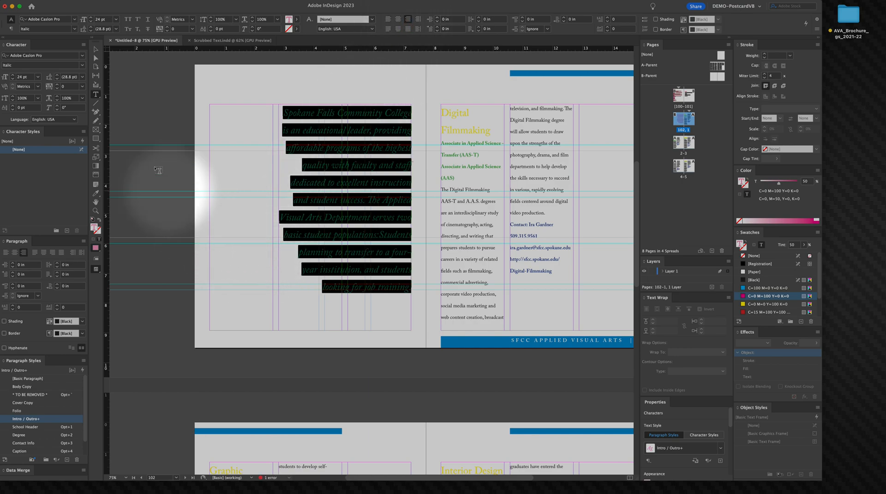
Step: Increase the intro text's font size to 27 pt
click(91, 17)
click(91, 17)
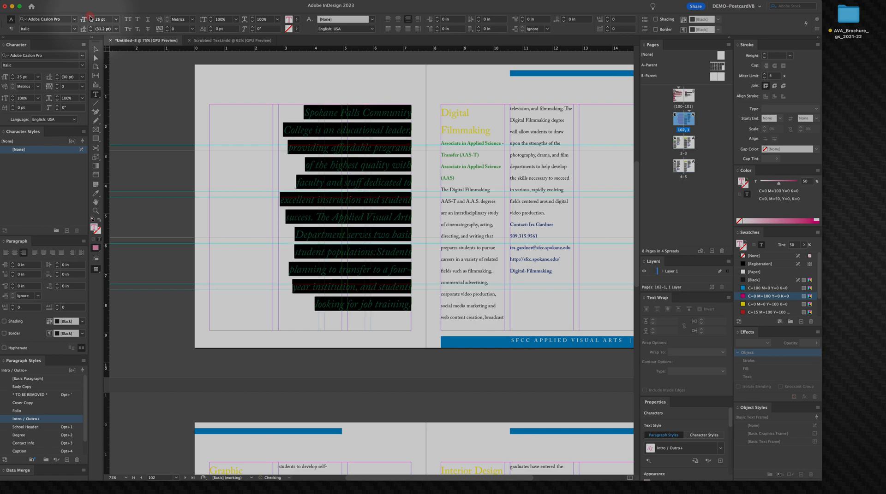
click(91, 17)
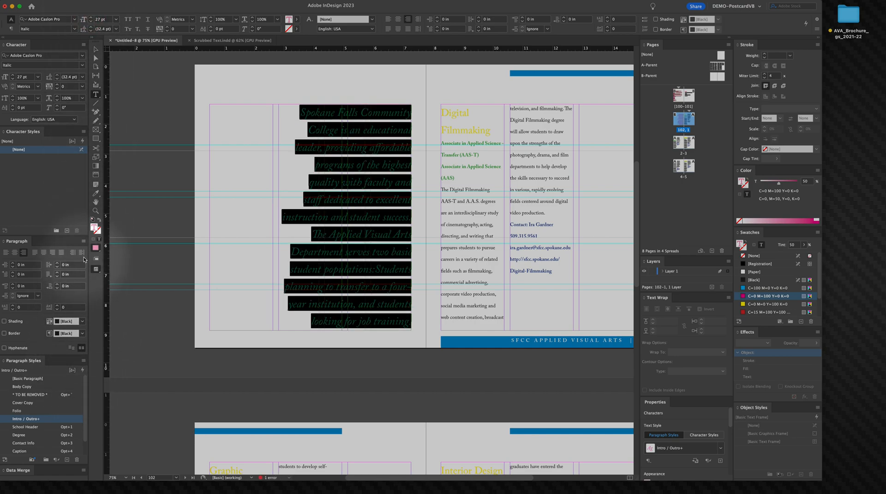
click(84, 242)
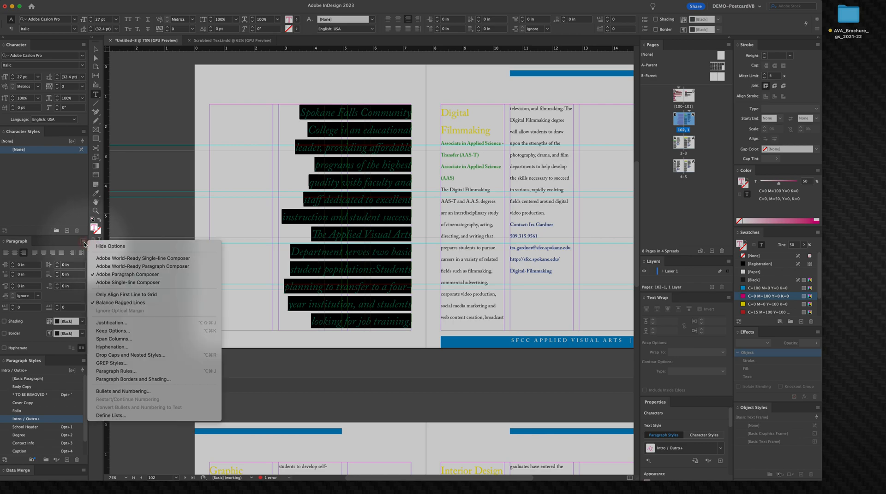
key(Escape)
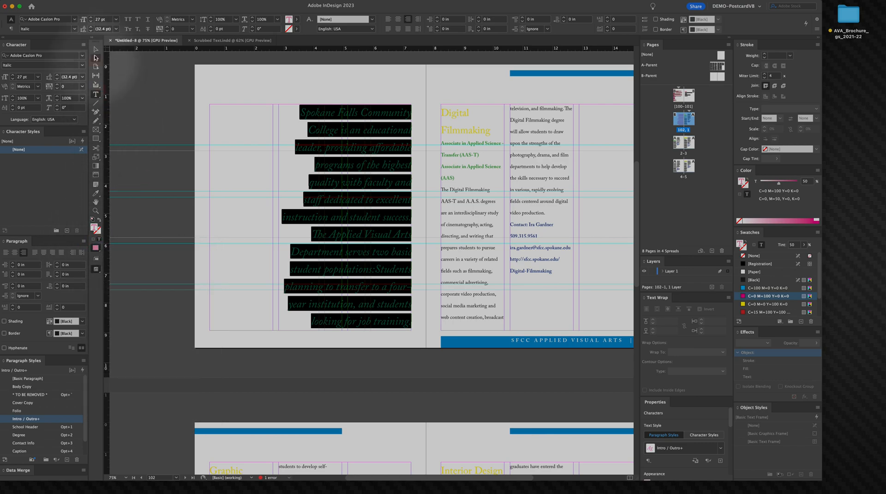
key(Escape)
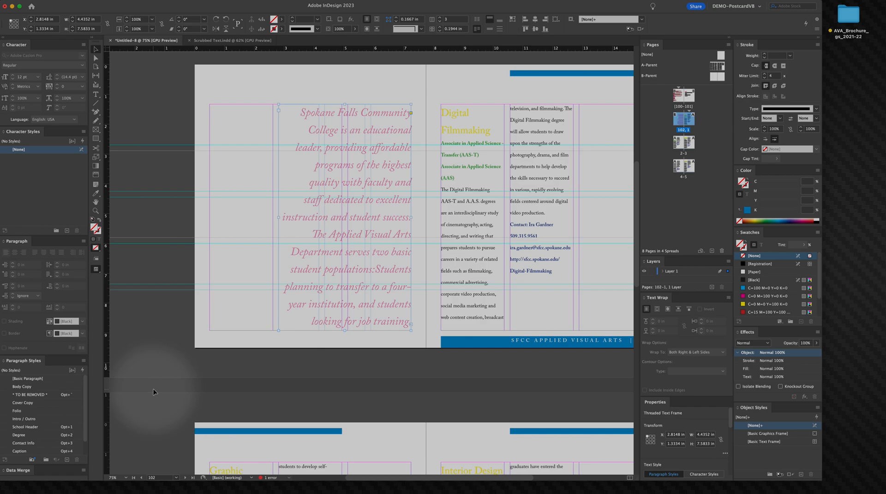
Step: Select all the intro text again and reduce its font size to 23 pt
double_click(377, 287)
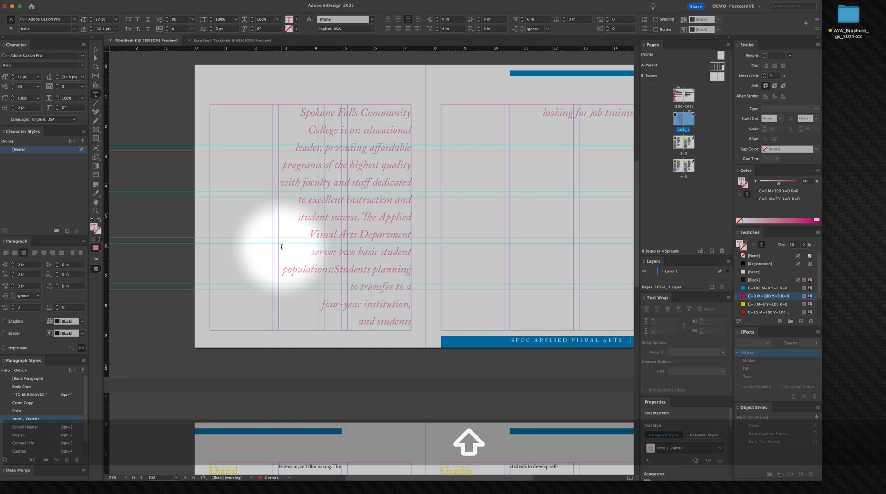
triple_click(336, 238)
click(336, 238)
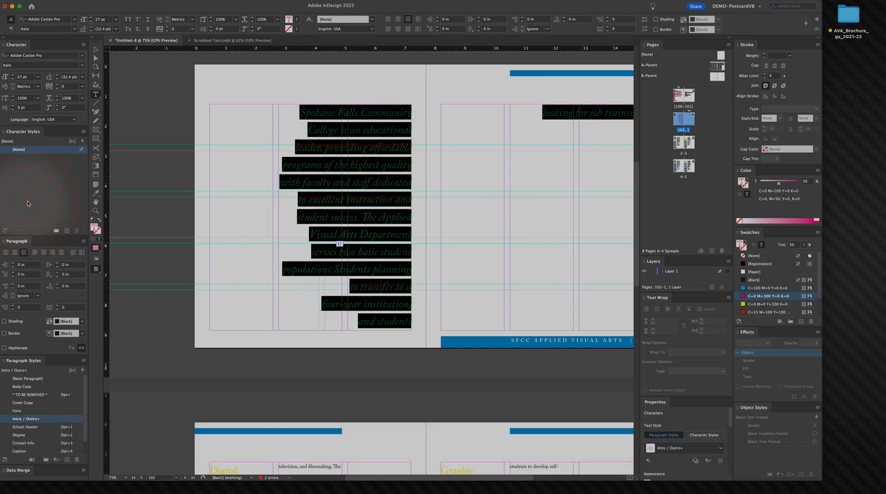
click(12, 80)
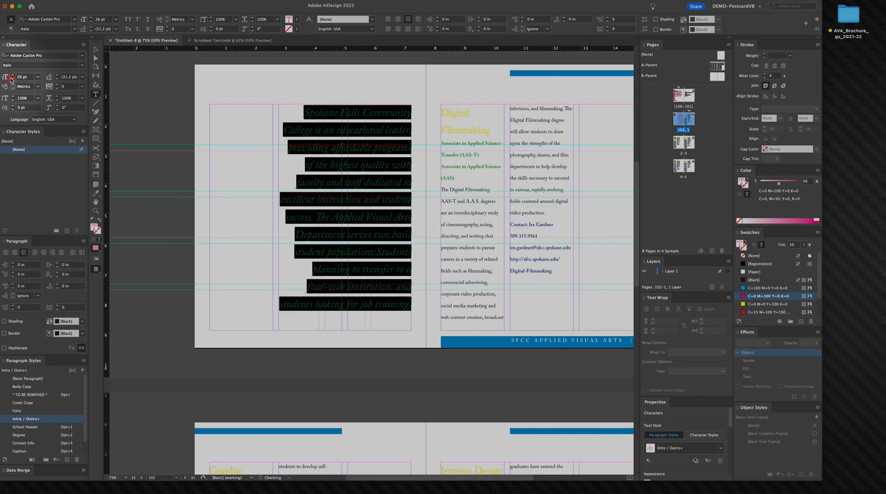
click(96, 50)
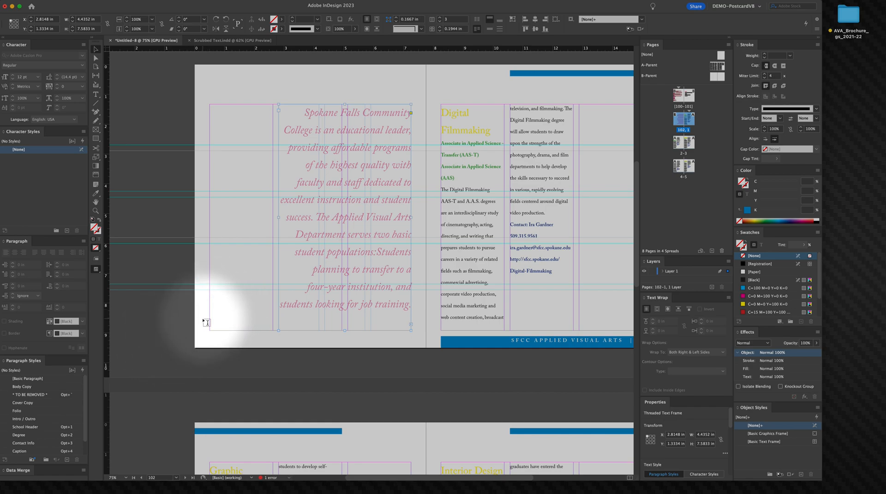
key(t)
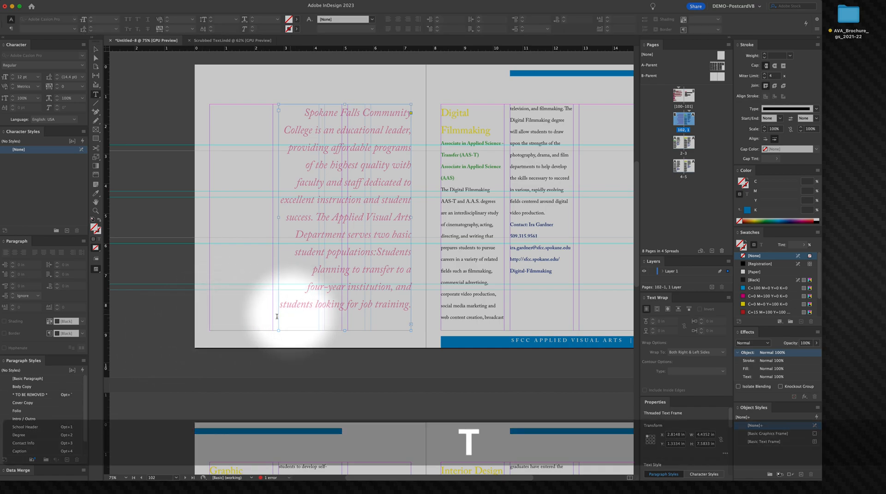
click(332, 217)
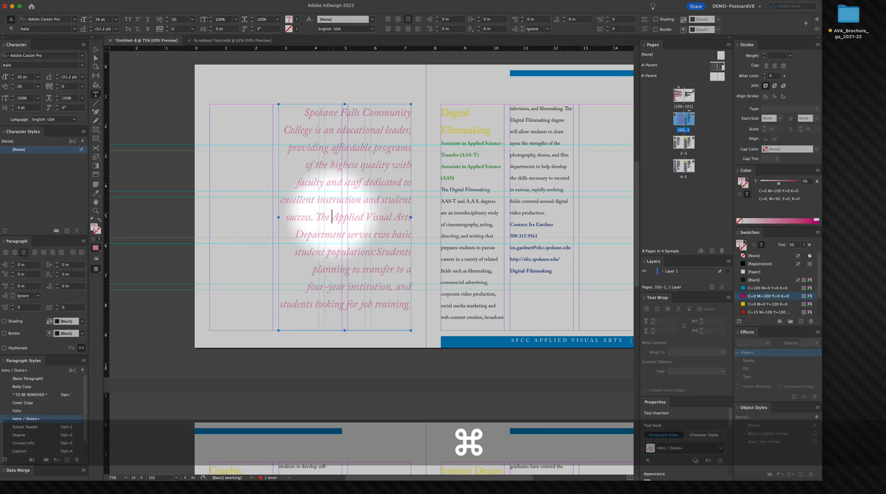
key(super+a)
click(60, 150)
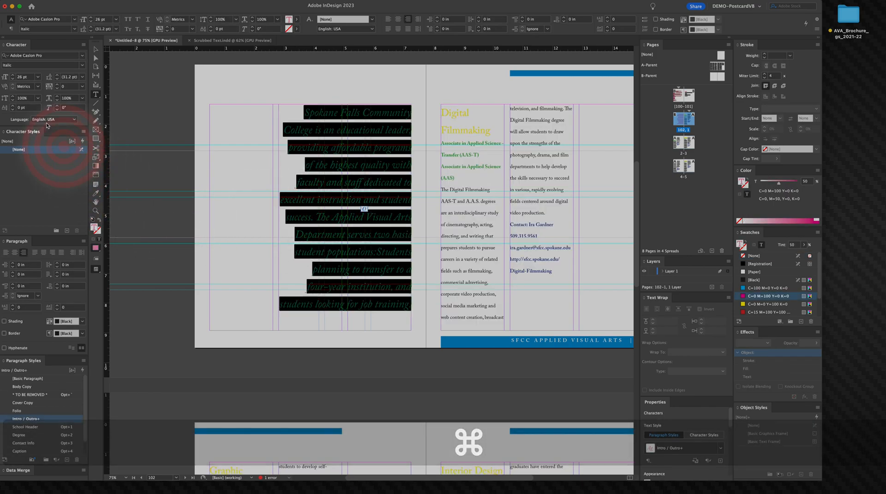
click(13, 80)
click(13, 79)
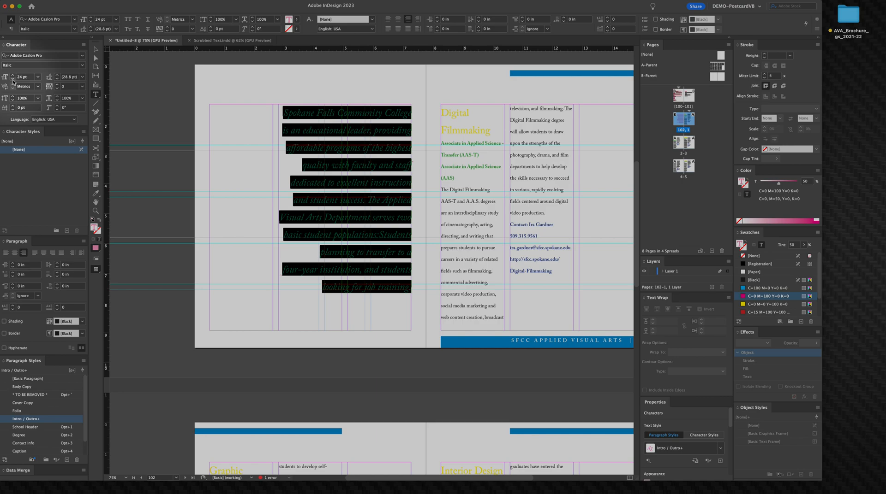
click(13, 79)
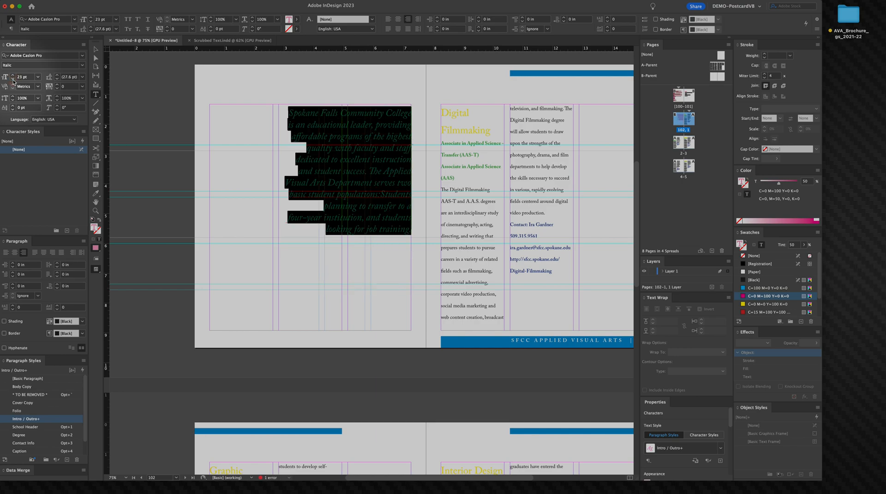
Step: Delete the break before "four-year" so the word joins the preceding line
click(292, 221)
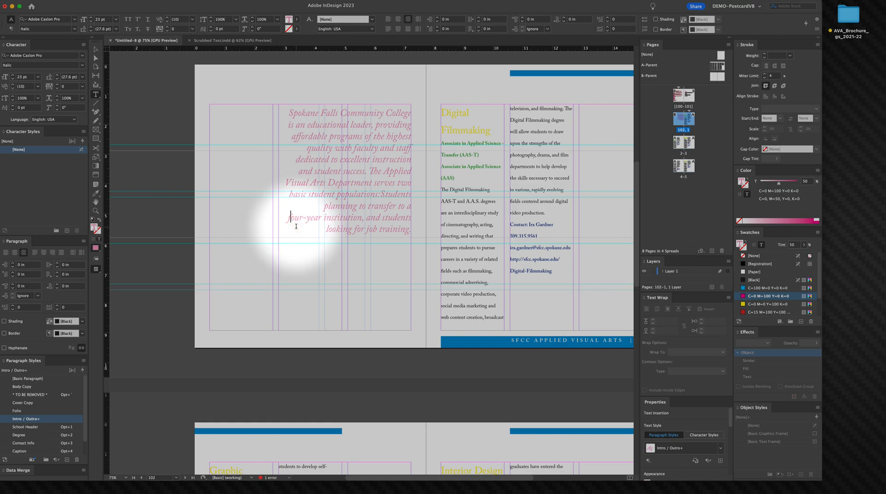
key(BackSpace)
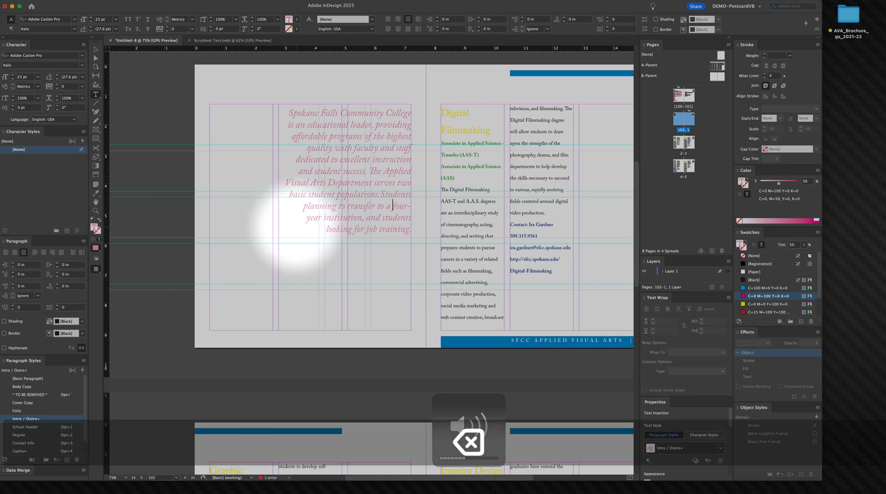
shift+click(320, 219)
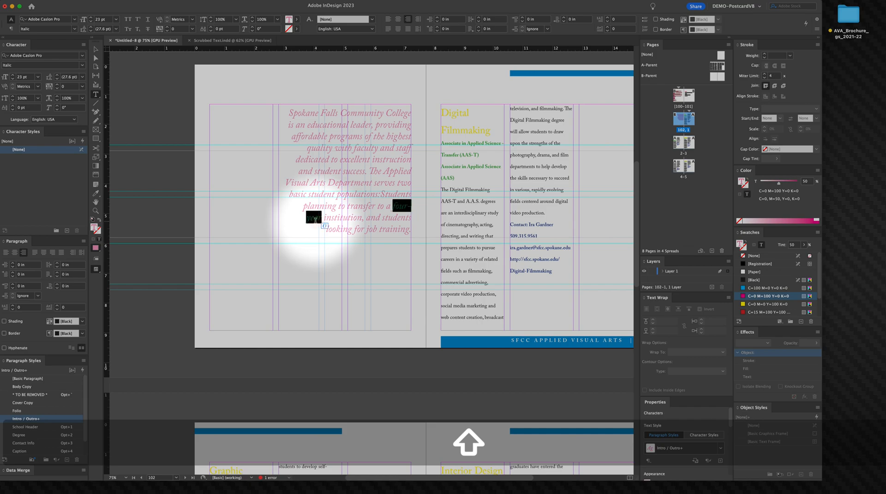
right_click(316, 220)
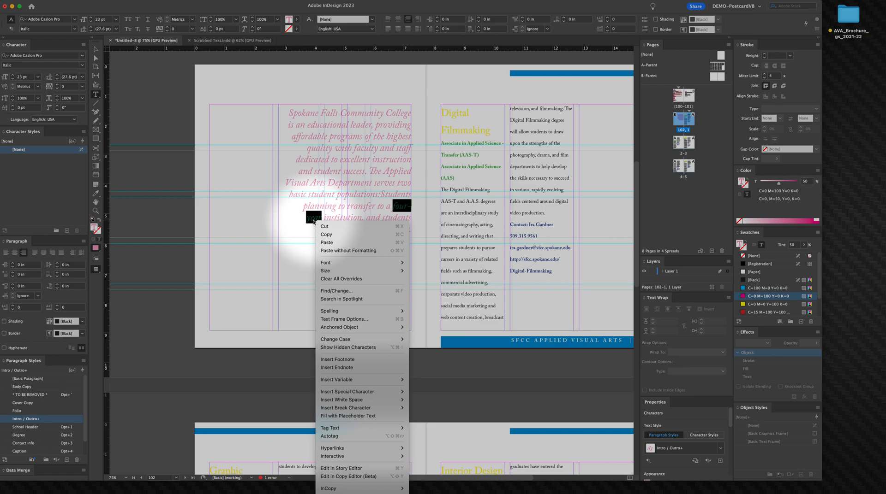
key(Escape)
right_click(311, 218)
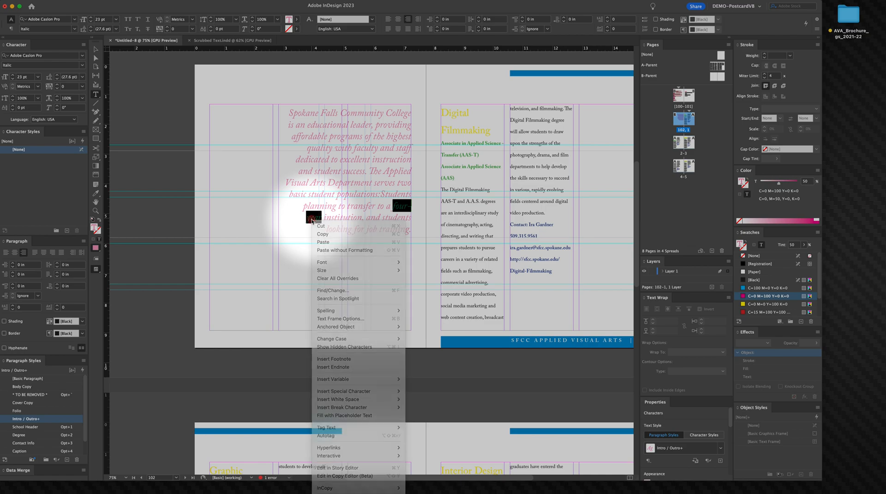
key(Escape)
Step: Replace the hyphen in "four-year" with a Nonbreaking Hyphen special character
click(408, 207)
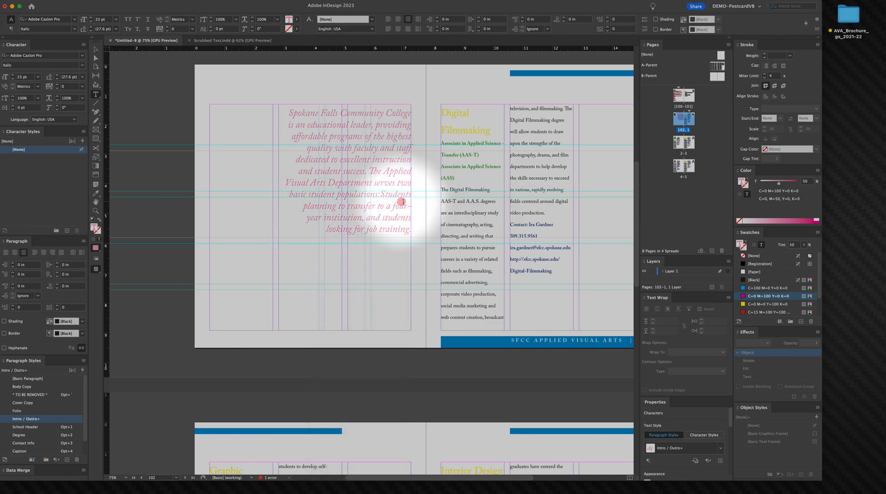
text(-)
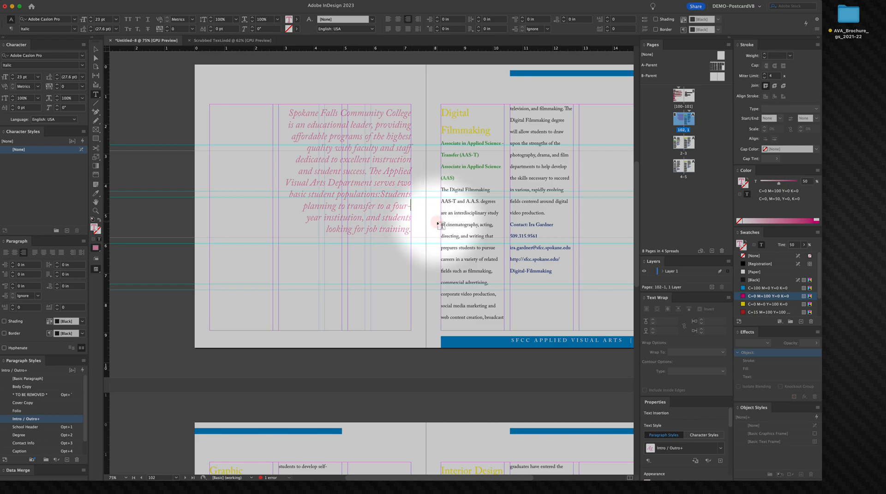
key(shift+Left)
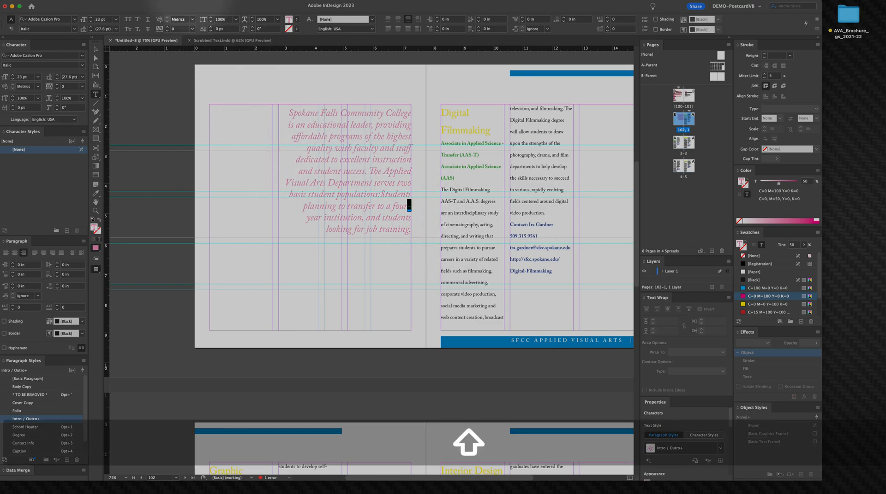
click(105, 4)
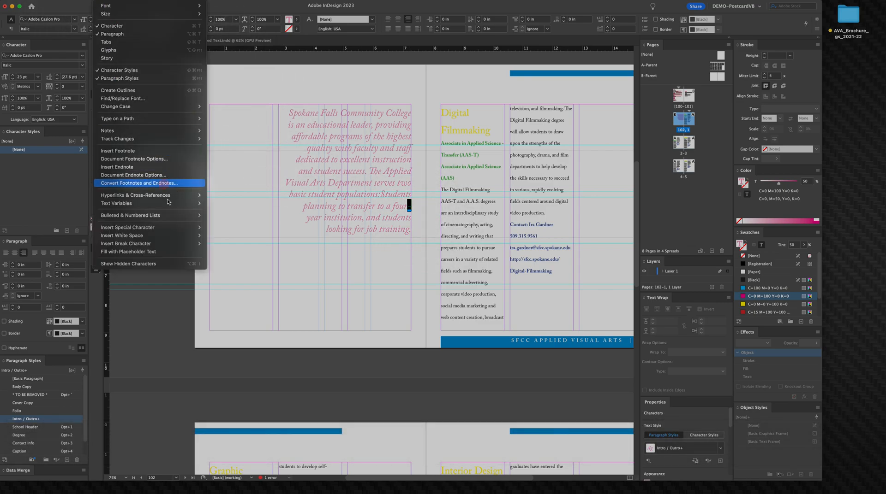
mouse_move(172, 230)
mouse_move(249, 229)
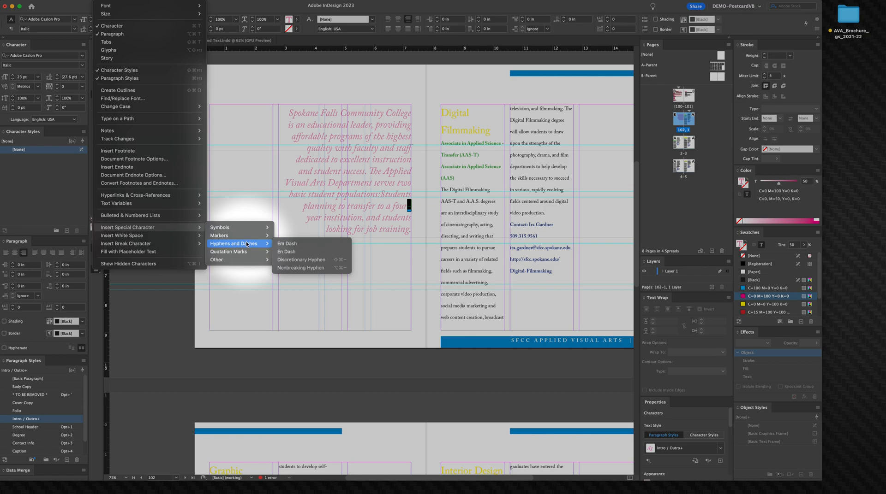
click(289, 268)
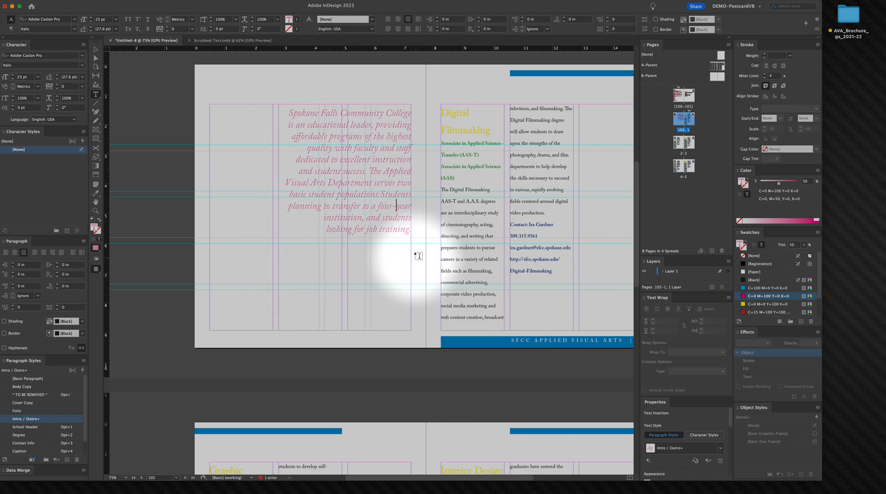
Step: Select the whole intro paragraph and toggle Balance Ragged Lines off and back on to compare
click(313, 198)
triple_click(313, 202)
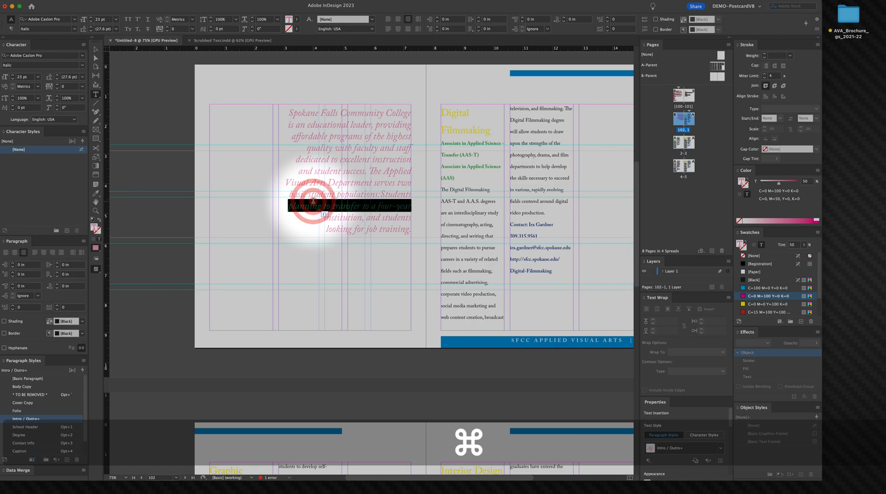
click(312, 201)
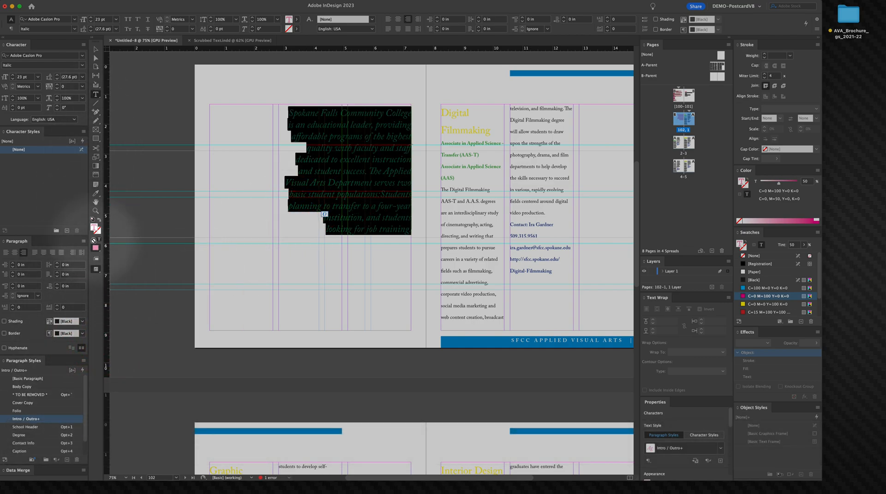
click(84, 242)
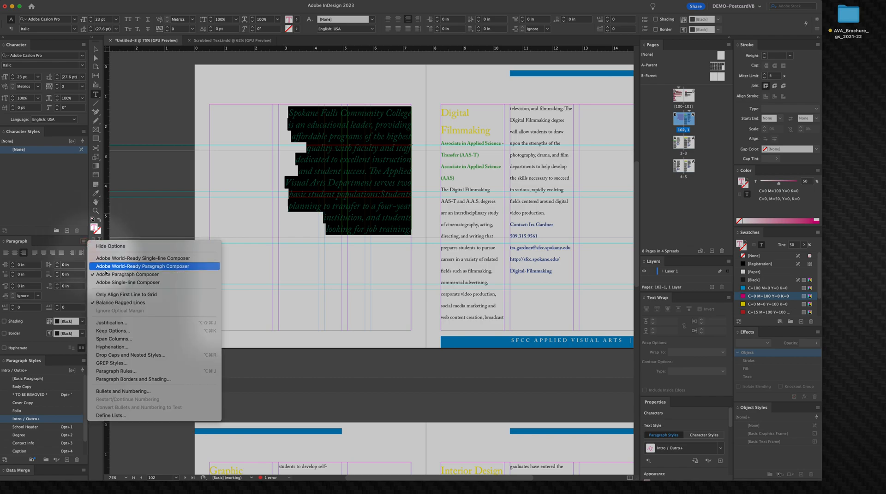
click(136, 305)
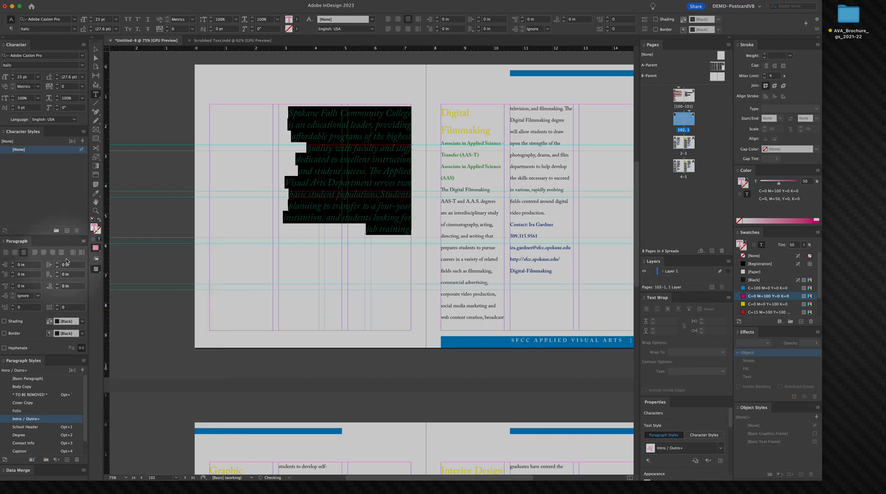
click(85, 242)
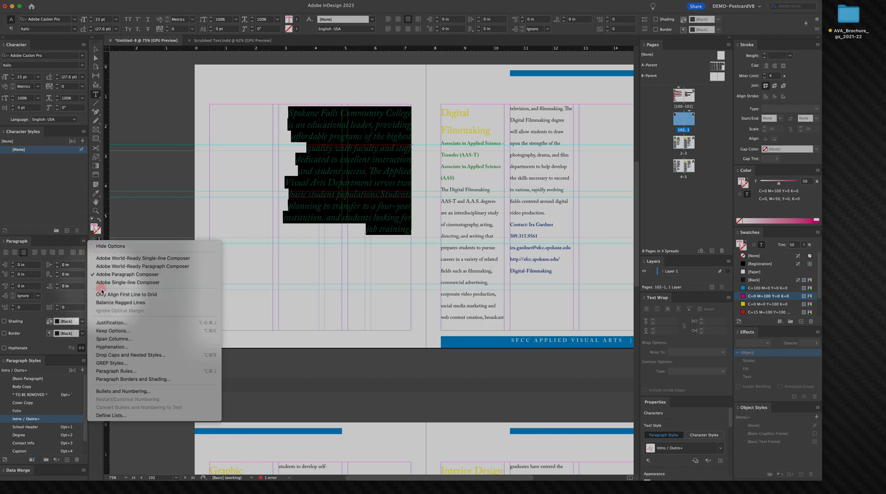
click(111, 307)
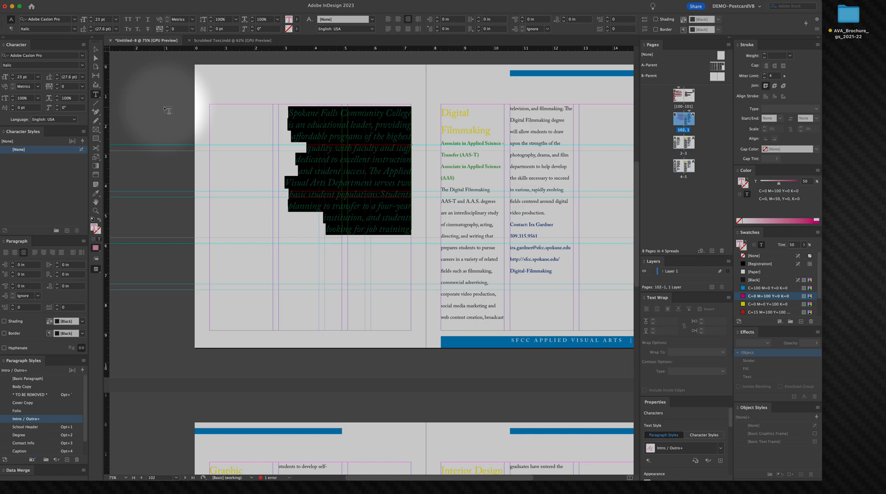
Step: Reduce the selected intro text's font size to 21 pt
click(12, 78)
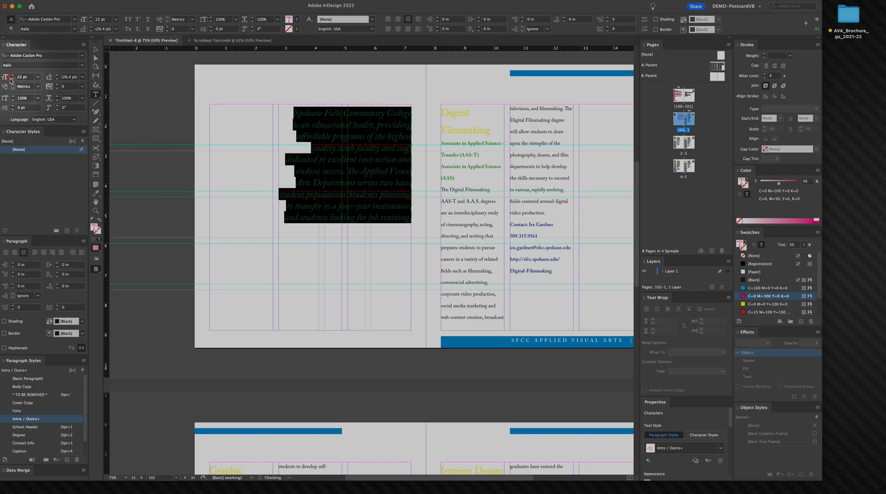
click(12, 79)
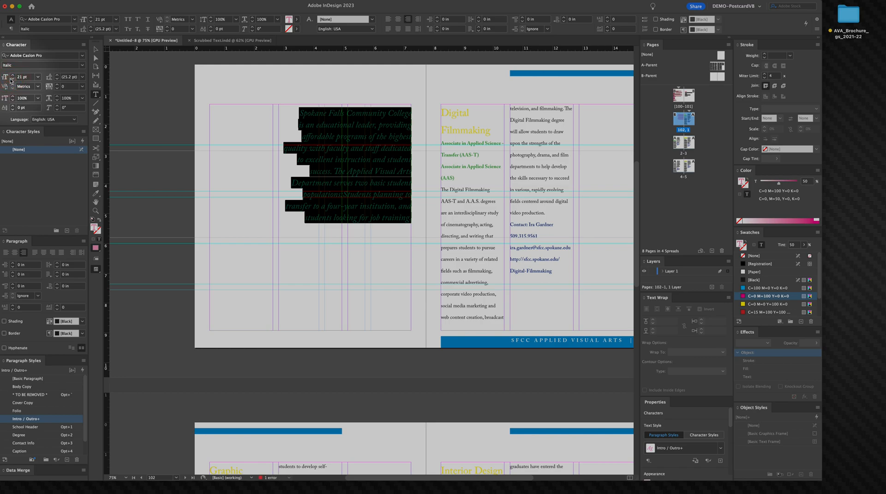
Step: Place the photo from the Photography images folder in a frame drawn over the left page
click(95, 49)
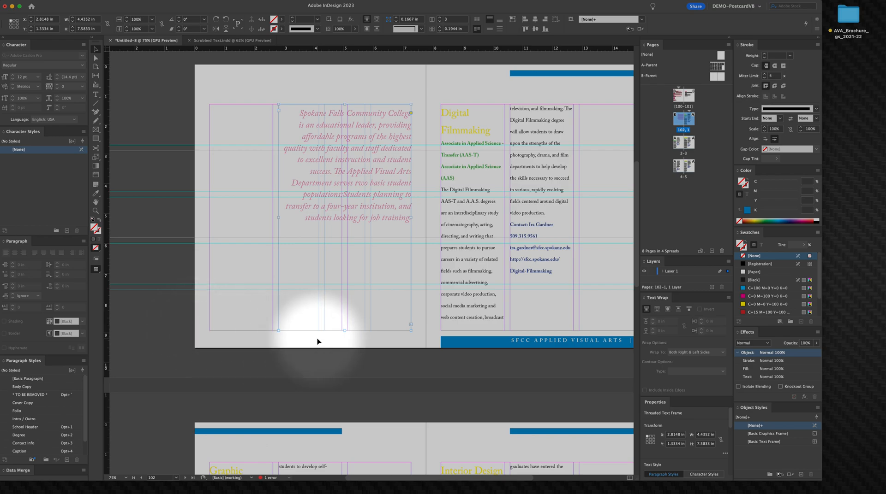
click(150, 91)
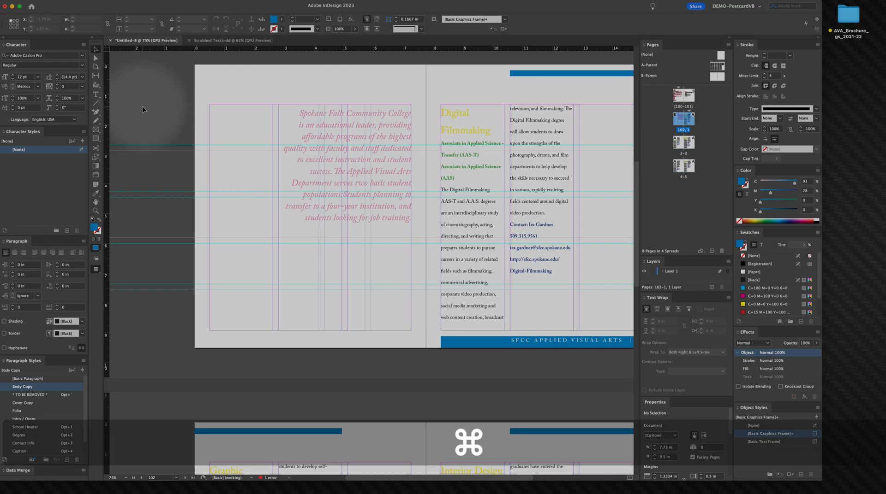
key(super+d)
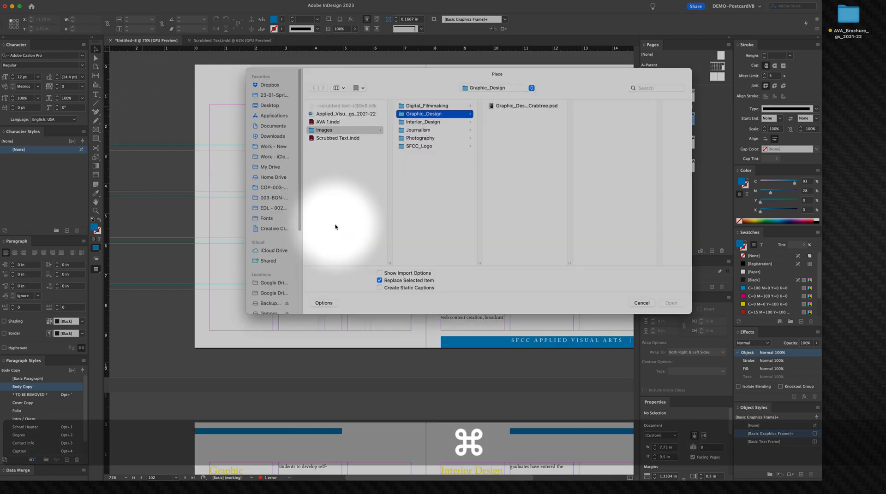
click(534, 107)
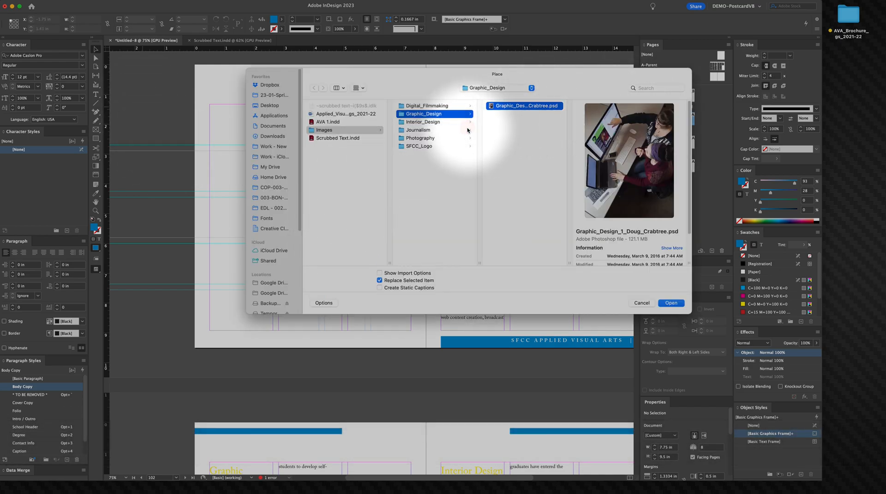
click(441, 116)
click(441, 123)
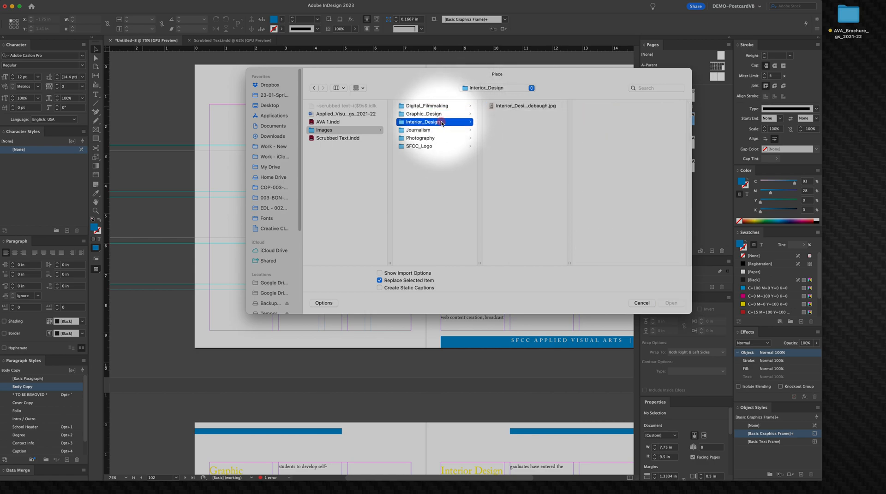
click(435, 131)
click(434, 138)
click(507, 107)
click(670, 303)
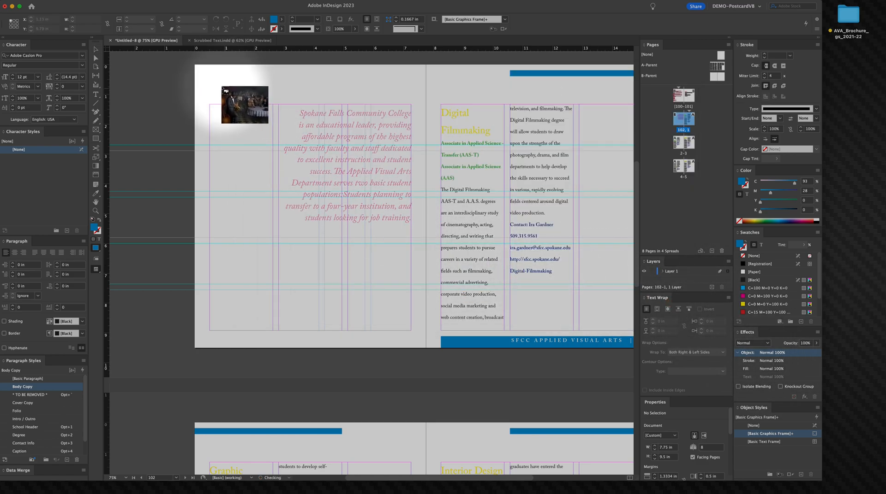
mouse_move(210, 106)
mouse_down()
mouse_move(417, 306)
mouse_move(433, 339)
mouse_move(400, 338)
mouse_up()
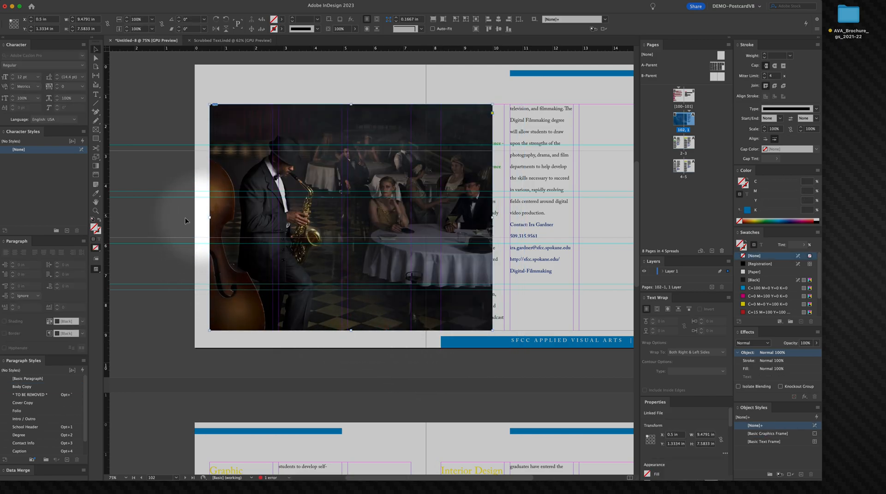
Step: Resize the photo frame to cover the whole left page, 7.75 × 9.5 in, out to the bleed
click(95, 49)
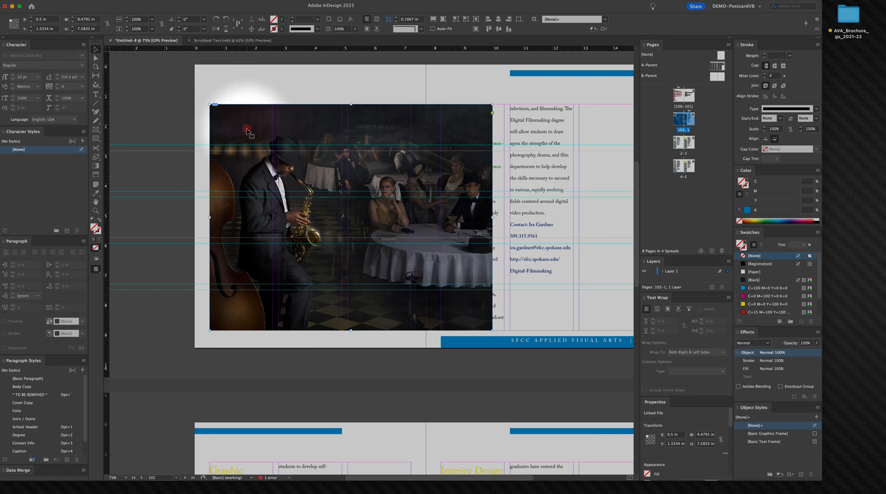
key(space)
drag(247, 139, 293, 163)
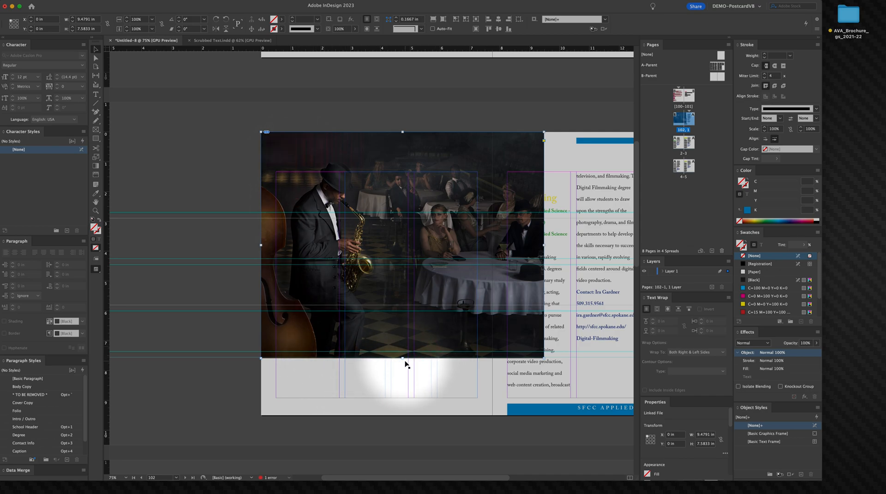
drag(404, 358, 406, 416)
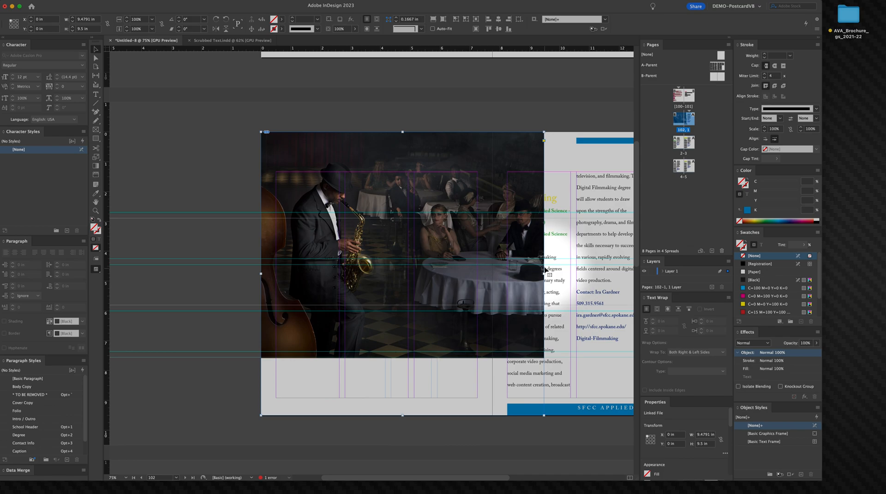
drag(538, 274, 492, 283)
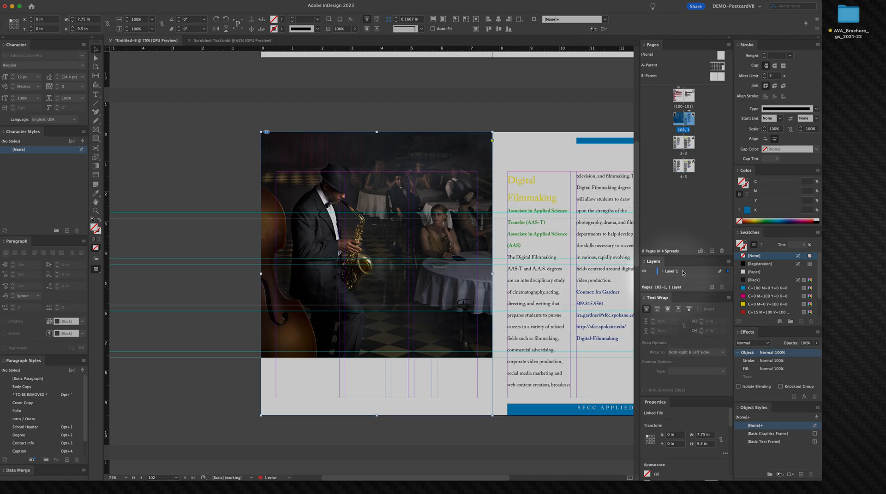
Step: Create a new layer named PHOTOS holding the photo and order it below Layer 1
click(712, 287)
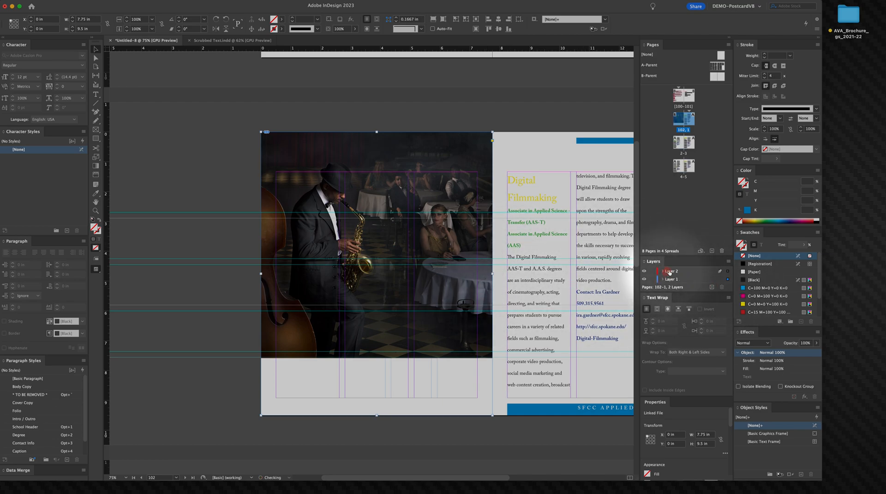
double_click(673, 272)
text(P)
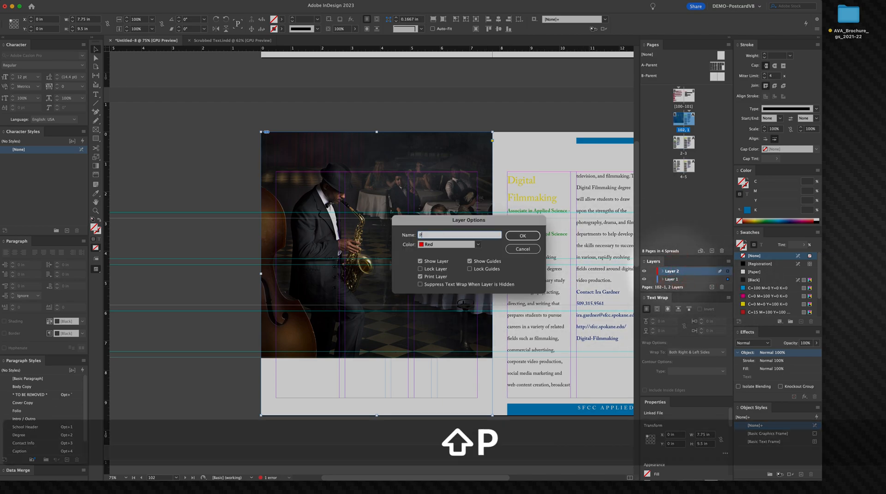
text(HOTOS)
key(Return)
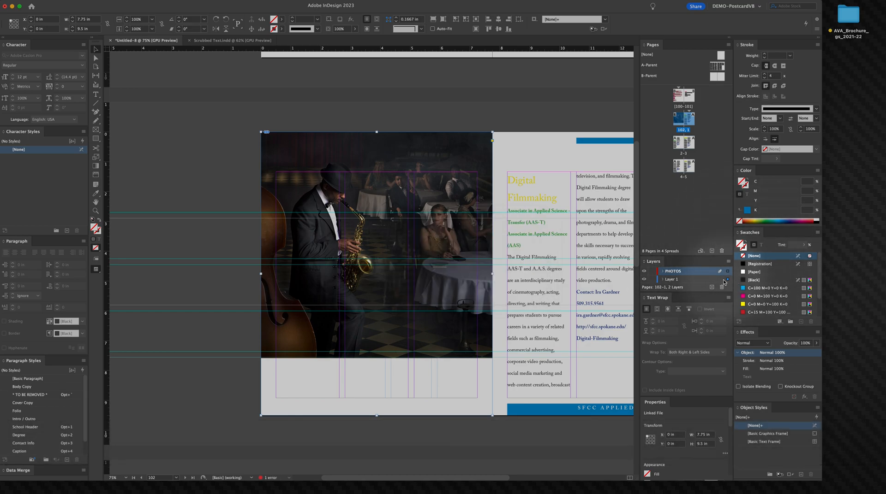
drag(723, 274, 674, 269)
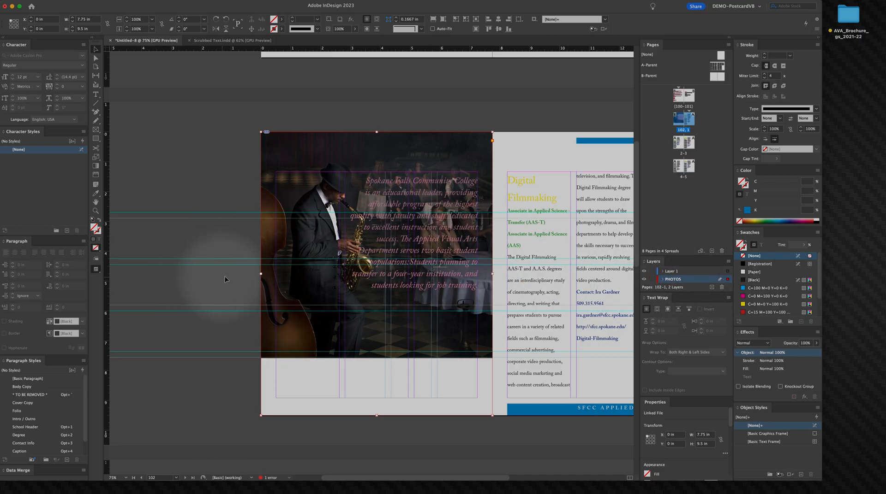
Step: Apply Fill Frame Proportionally to the photo
right_click(292, 161)
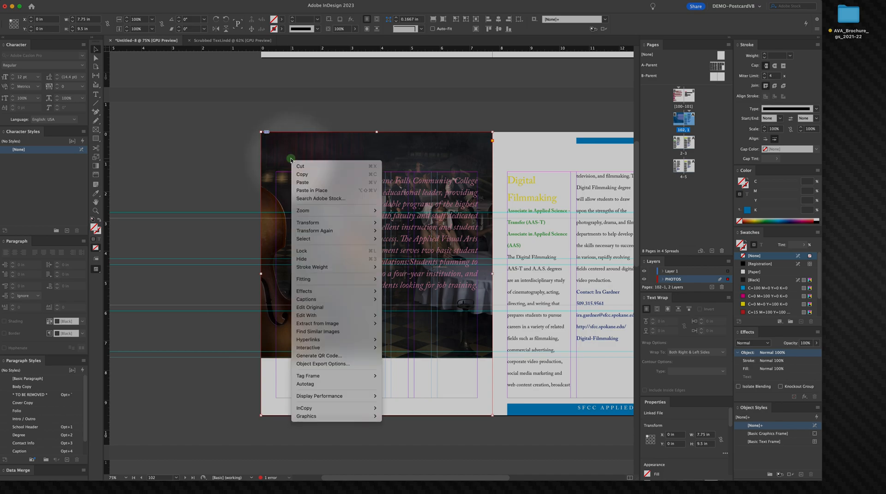
mouse_move(332, 279)
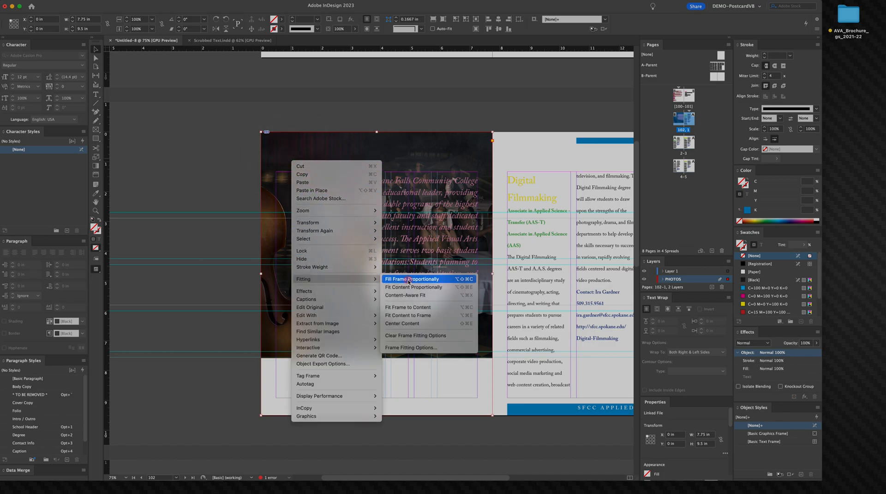
click(411, 279)
Step: Nudge the image horizontally inside its frame to reposition the saxophonist
click(292, 159)
key(Right)
key(Right)
key(Right)
key(Right)
key(Right)
key(Right)
key(Right)
key(Right)
key(Right)
key(Right)
key(Right)
key(Right)
key(Right)
key(Right)
key(Right)
key(Right)
key(Right)
key(Right)
key(Right)
key(Right)
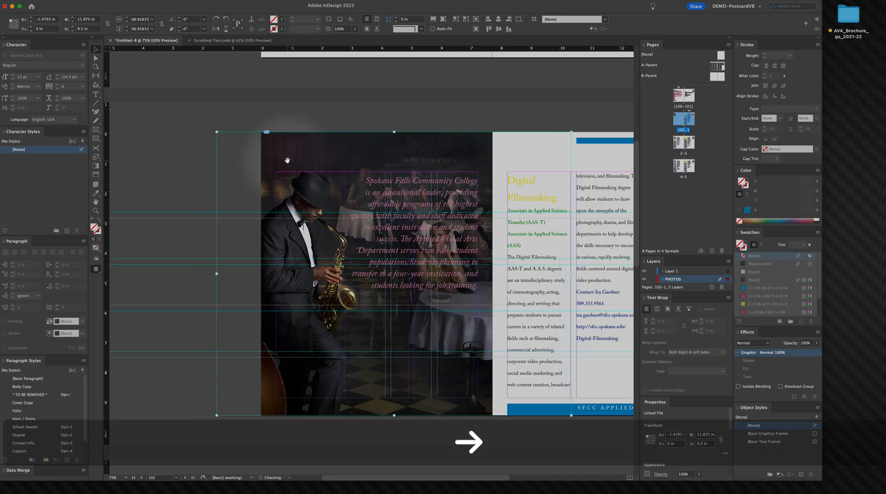
key(Left)
key(Left)
key(Left)
key(Left)
key(Left)
key(Left)
key(Left)
key(Left)
key(Left)
key(Left)
key(Left)
key(Left)
key(Left)
key(Left)
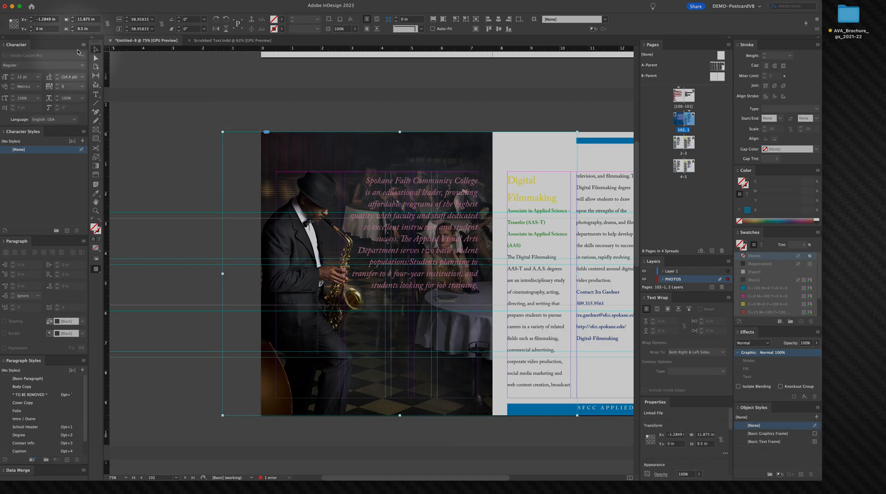
Step: Set the intro text's font style to Semibold Italic
click(158, 107)
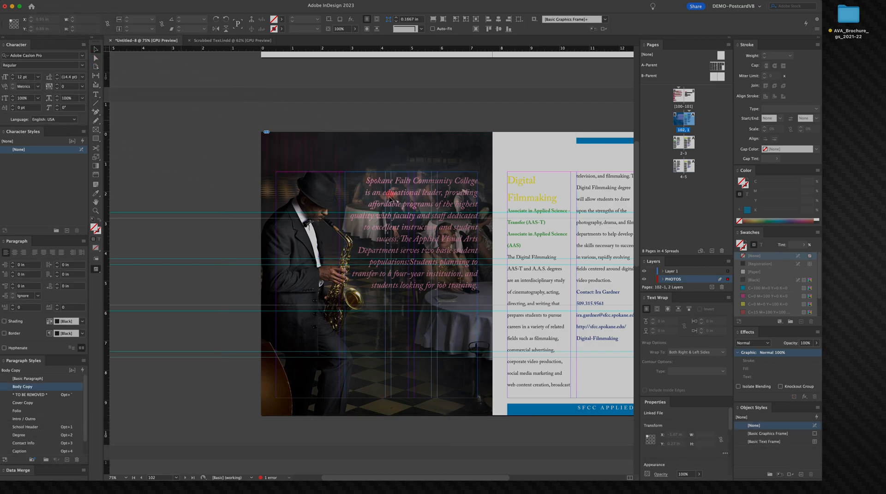
triple_click(443, 181)
click(443, 182)
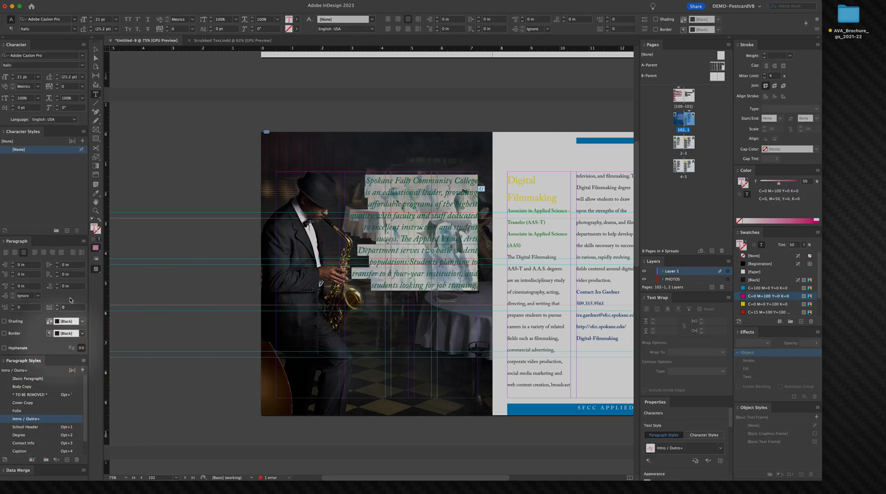
click(77, 29)
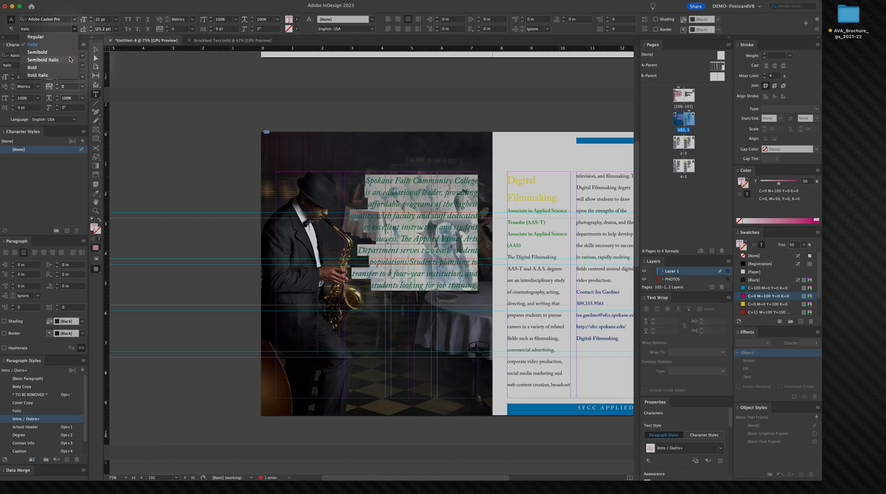
click(69, 60)
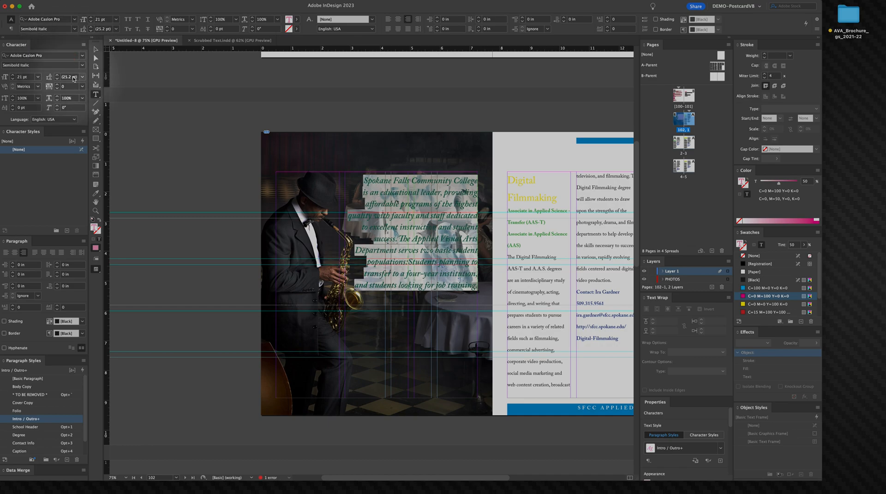
Step: Change the intro text's fill color to white through the color picker
double_click(94, 229)
click(474, 227)
drag(475, 226, 473, 215)
click(541, 208)
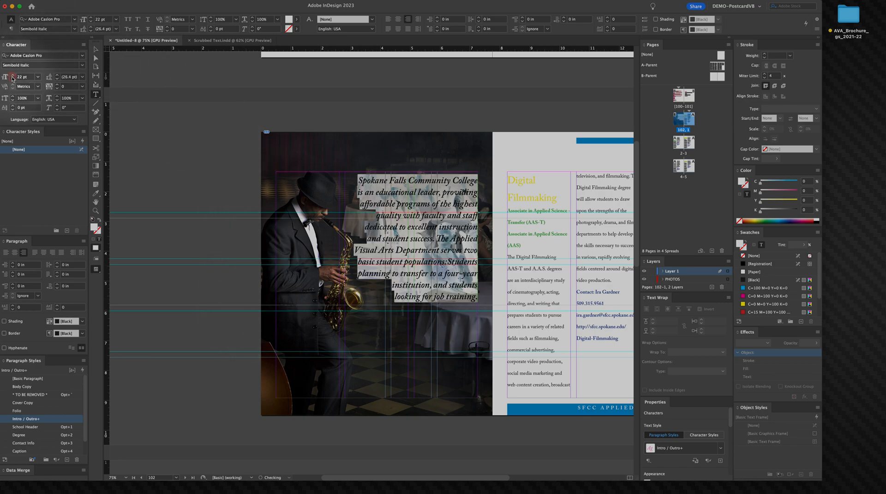
click(95, 51)
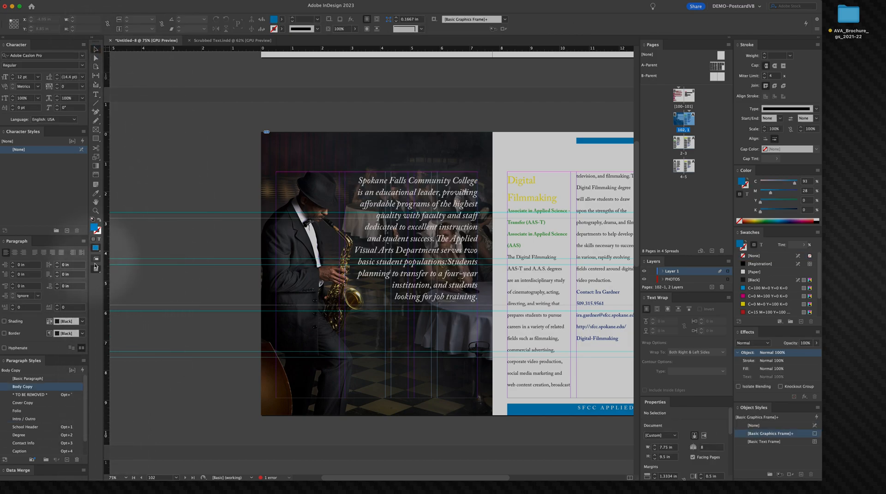
click(122, 286)
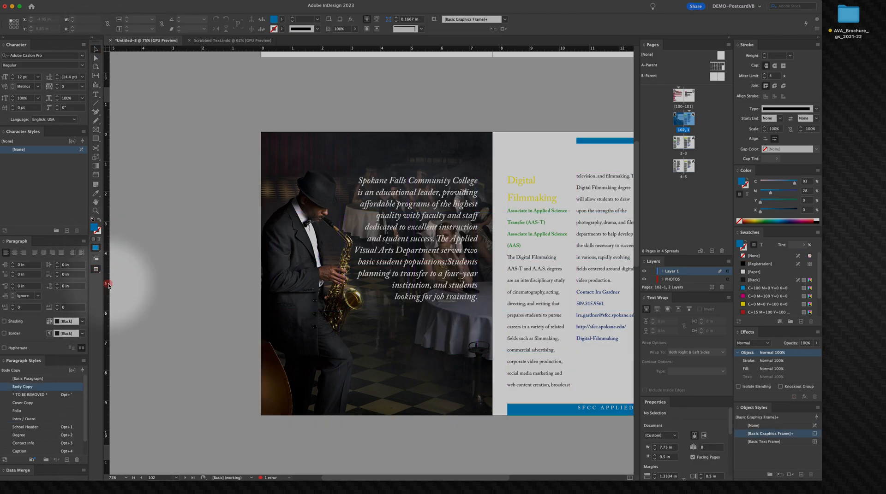
key(space)
drag(189, 263, 174, 231)
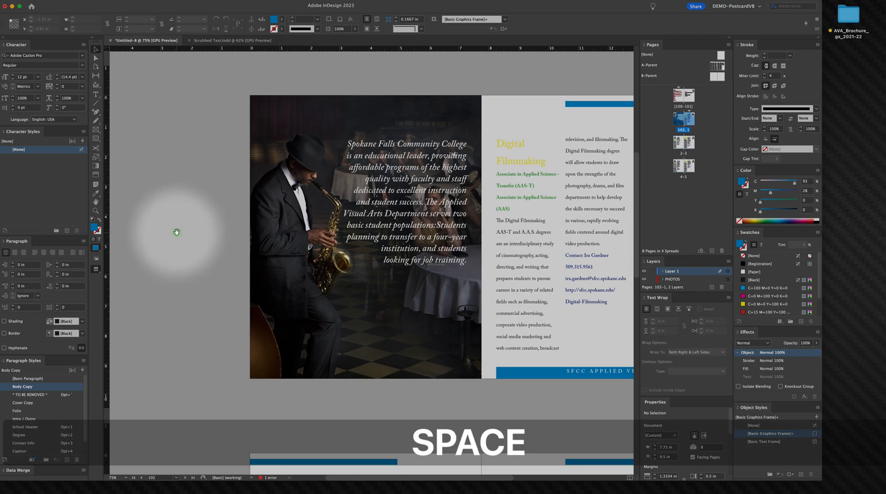
Step: Copy the blue accent bar from the top of the A-Parent page
mouse_move(166, 189)
mouse_down()
mouse_move(138, 189)
mouse_move(174, 189)
mouse_up()
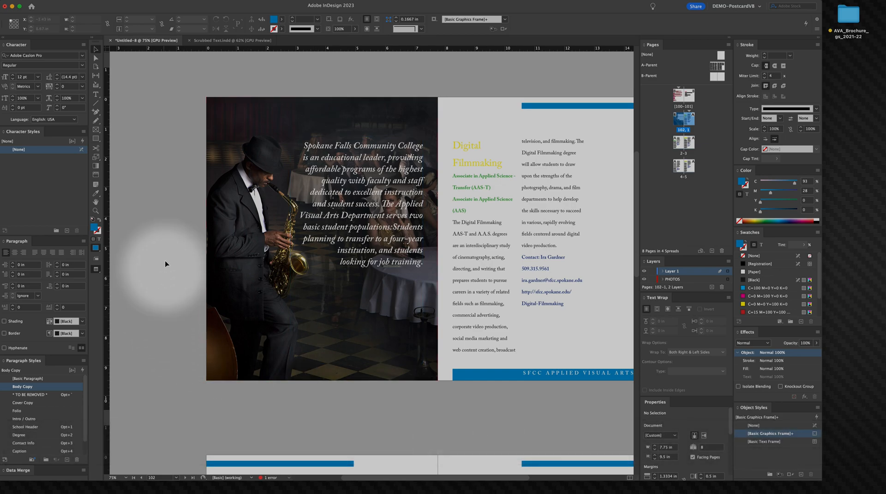
key(space)
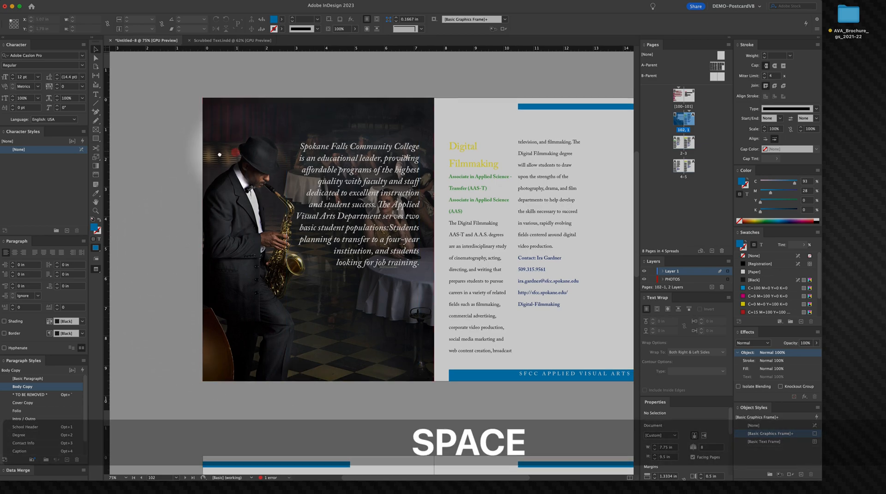
drag(237, 151, 139, 154)
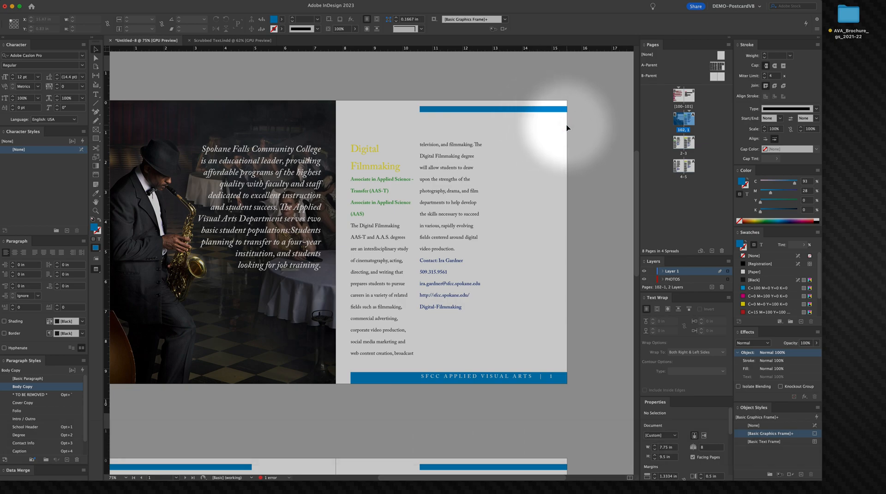
key(space)
drag(284, 151, 349, 148)
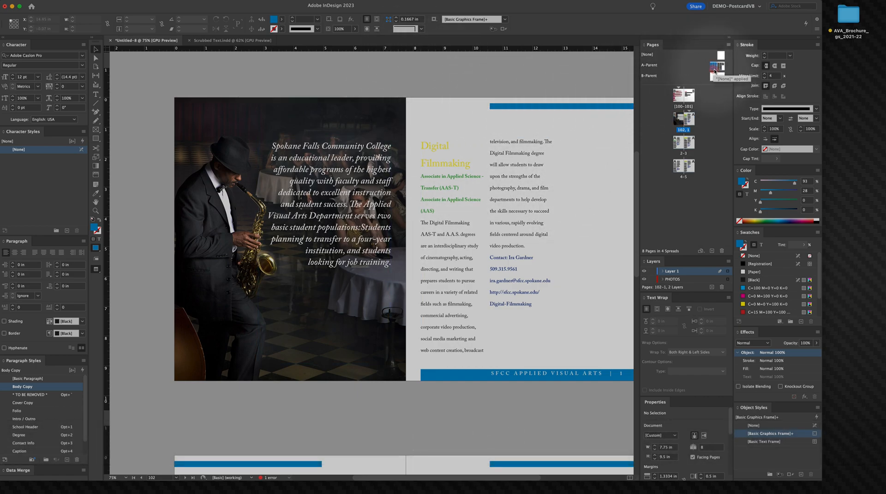
double_click(715, 67)
click(272, 130)
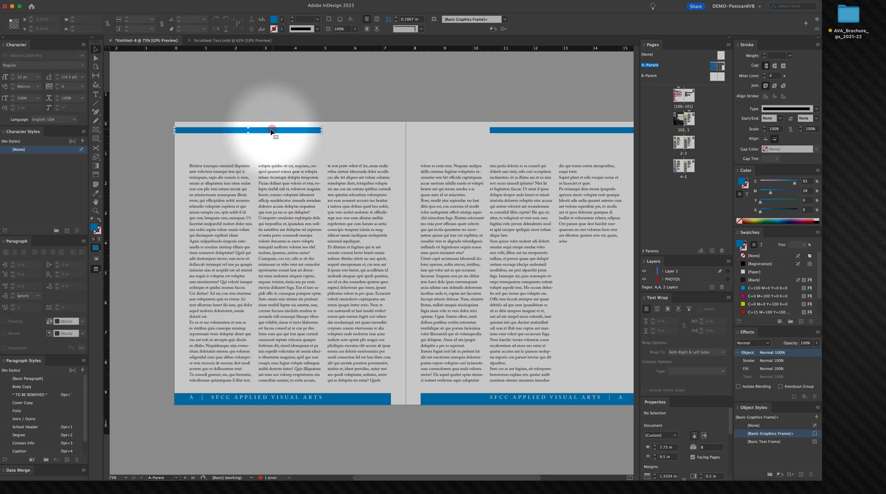
key(super+c)
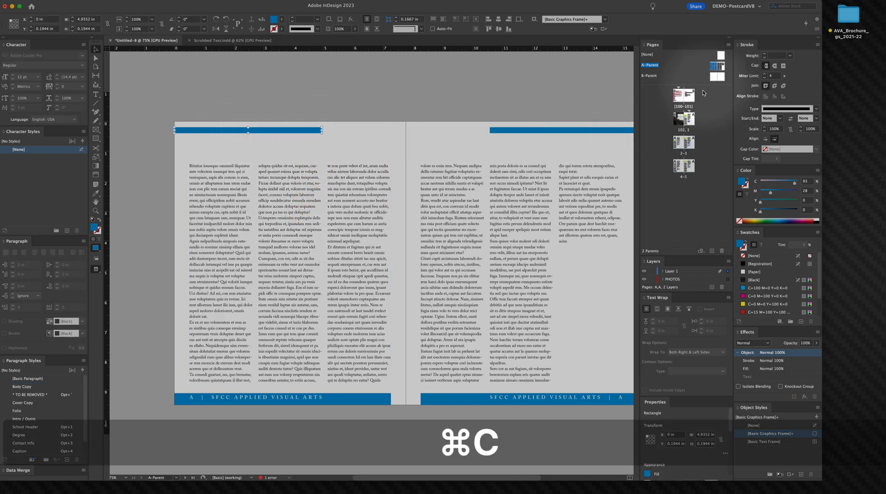
Step: Paste the bar in place on the intro spread's left page, over the photo
double_click(679, 128)
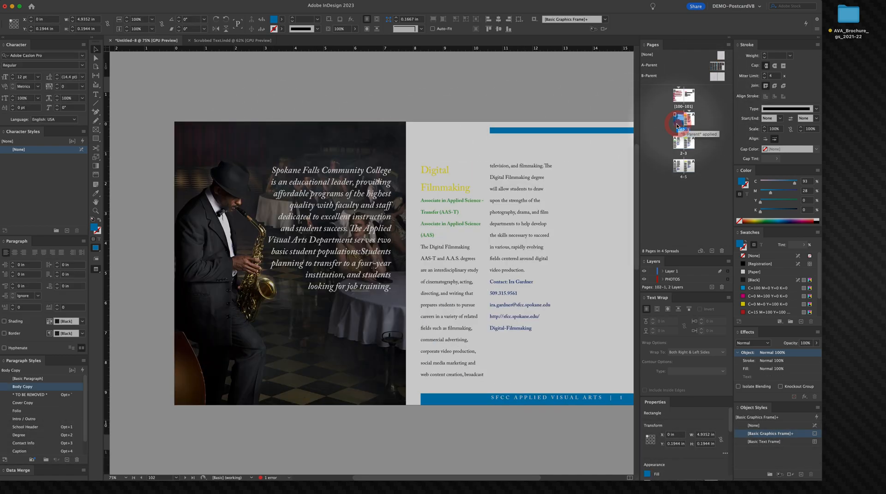
click(65, 0)
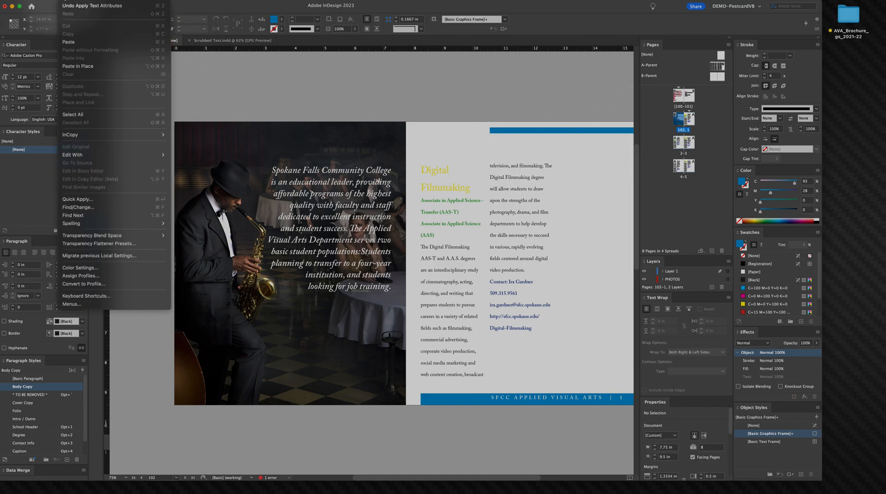
click(72, 66)
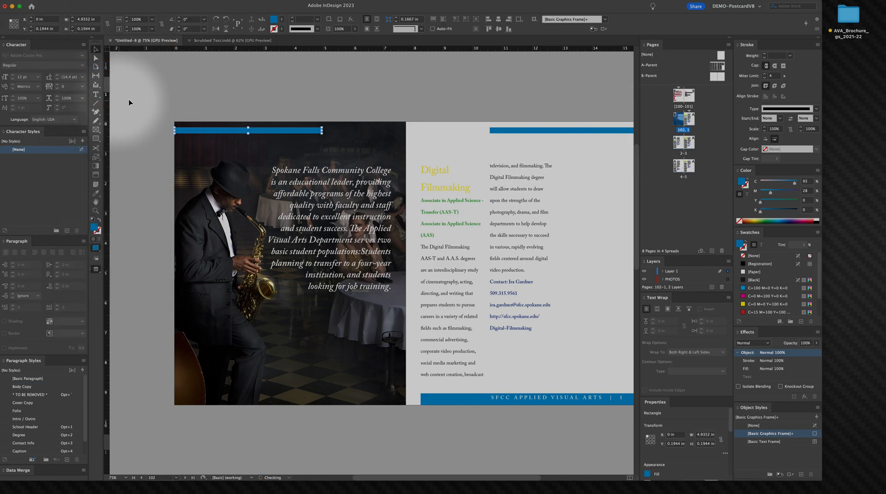
click(215, 110)
click(207, 133)
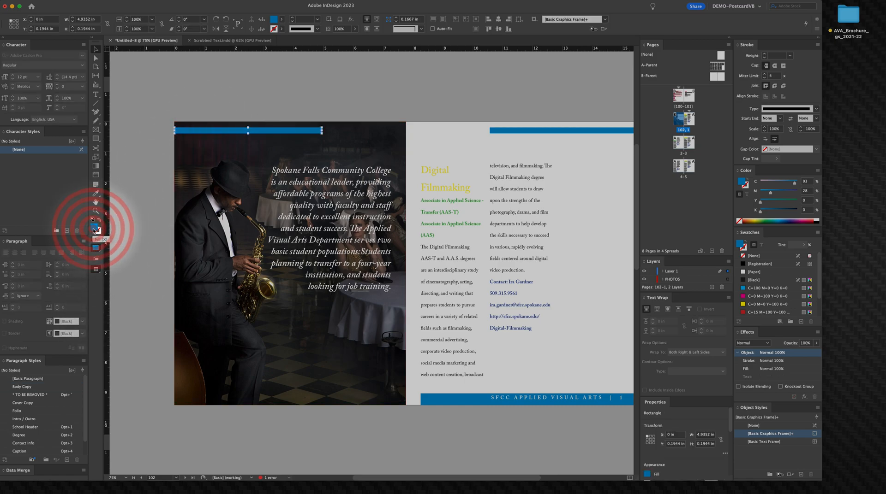
Step: Change the pasted bar's fill color to white with the Color Picker
double_click(106, 229)
drag(418, 229, 345, 204)
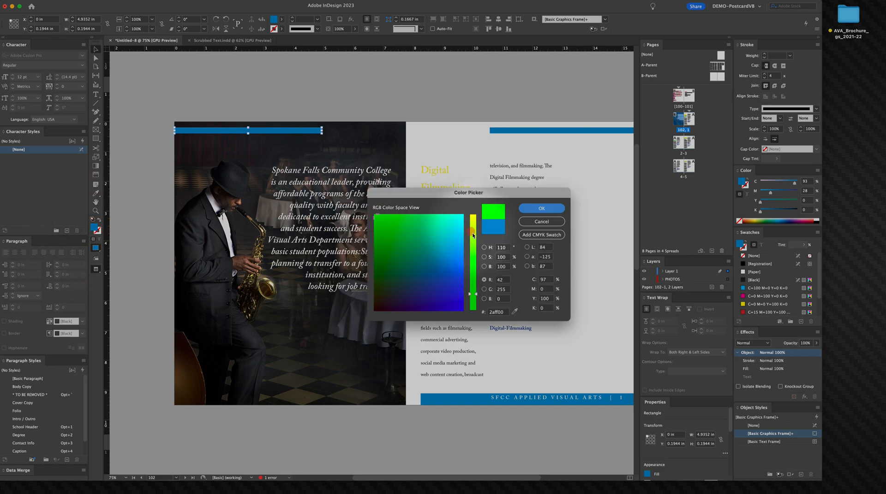
drag(455, 238, 539, 212)
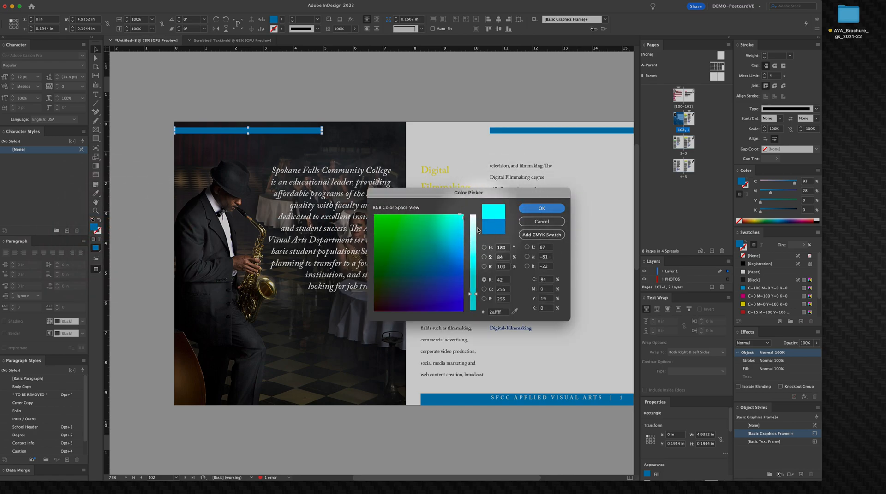
drag(472, 227, 482, 207)
click(541, 209)
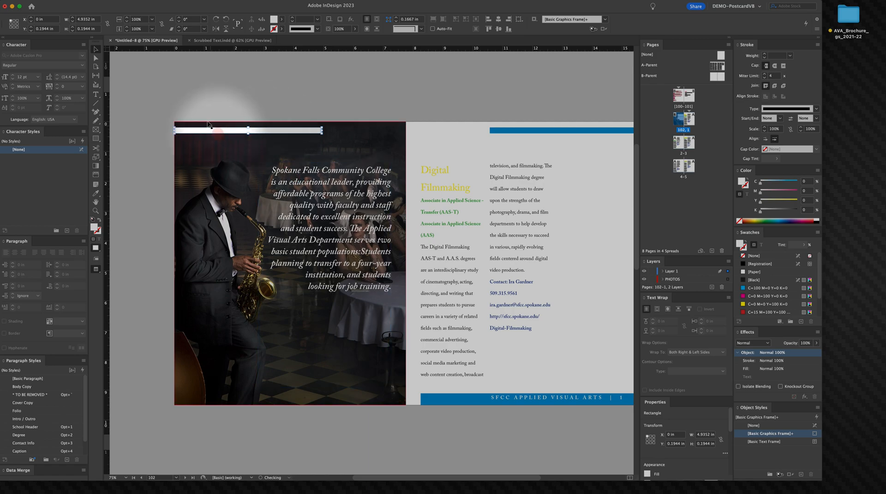
click(197, 108)
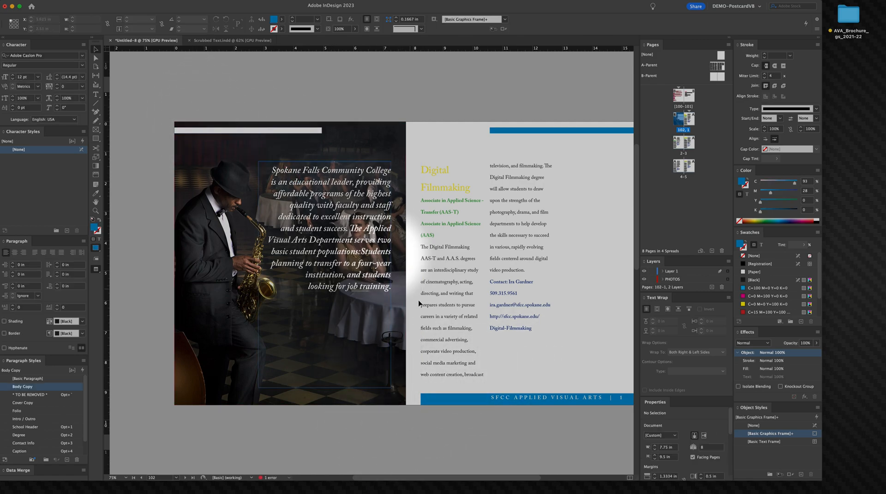
Step: Redefine the Intro / Outro paragraph style to match the intro text's formatting
key(space)
drag(473, 314, 368, 297)
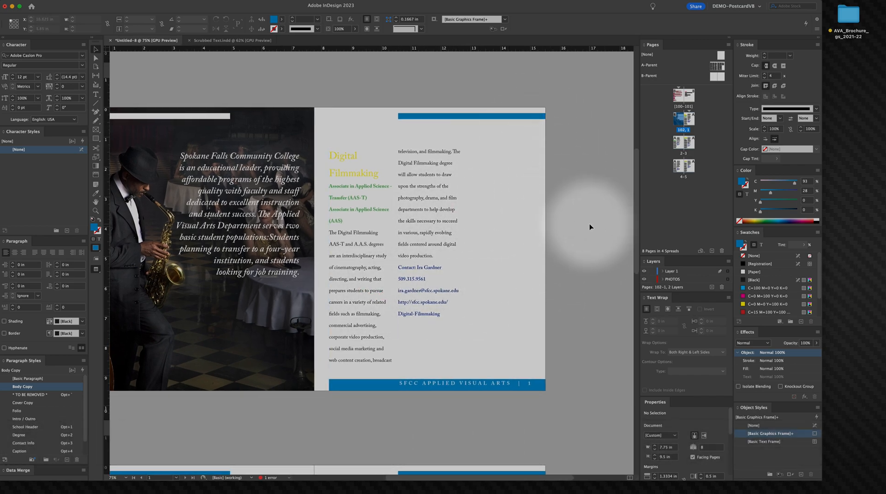
double_click(226, 213)
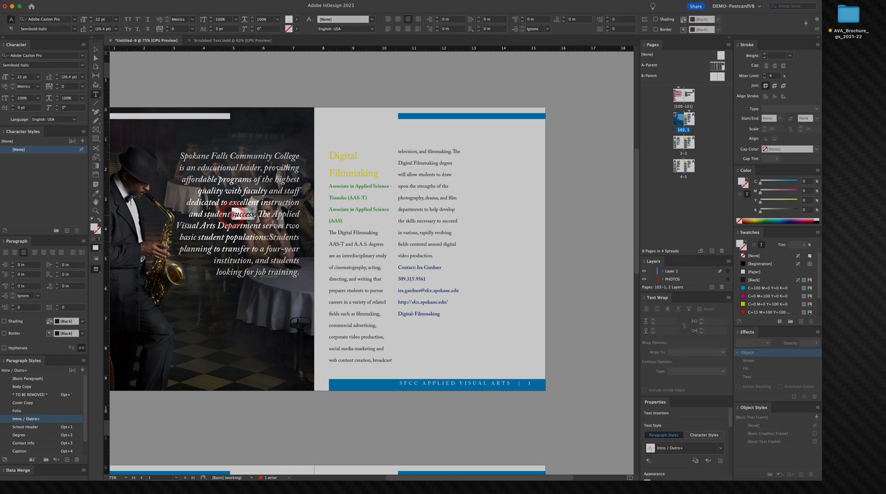
key(super+a)
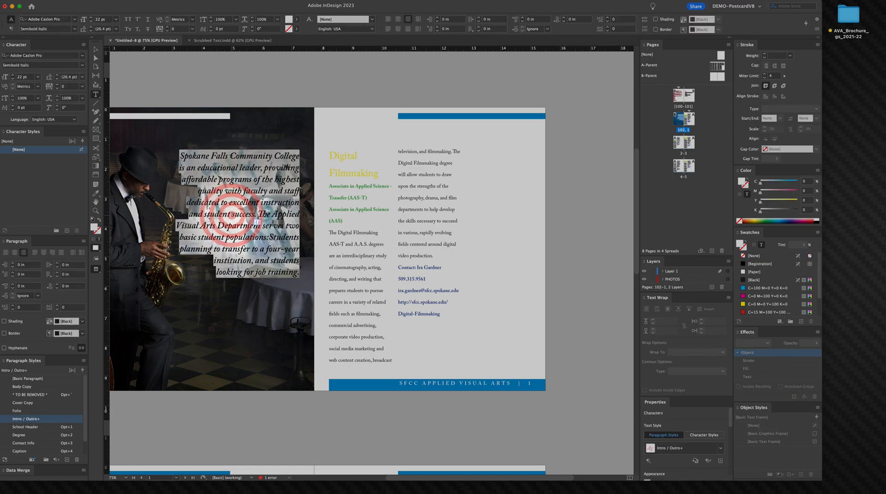
right_click(63, 420)
click(68, 450)
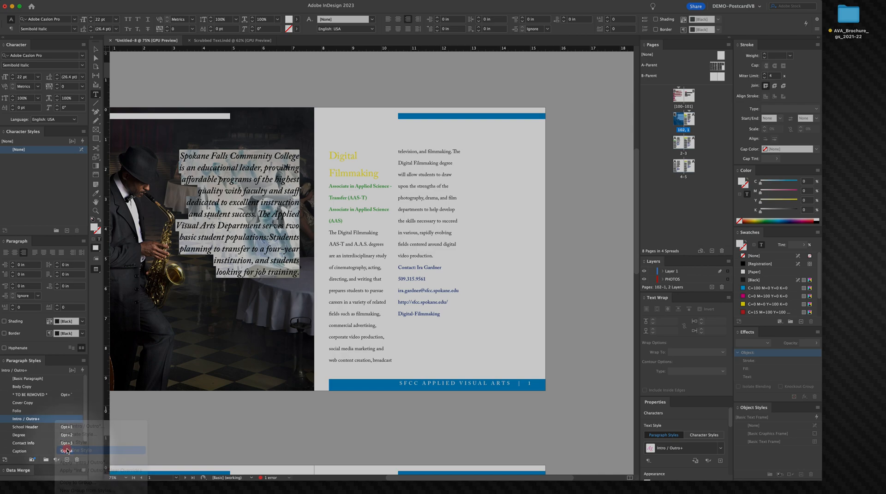
click(94, 49)
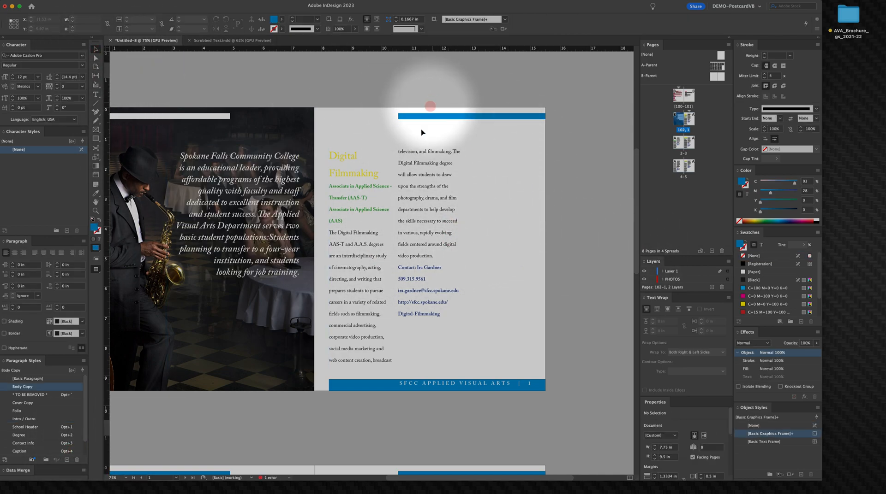
Step: Select the Digital Filmmaking heading and open its Span Columns settings
double_click(355, 171)
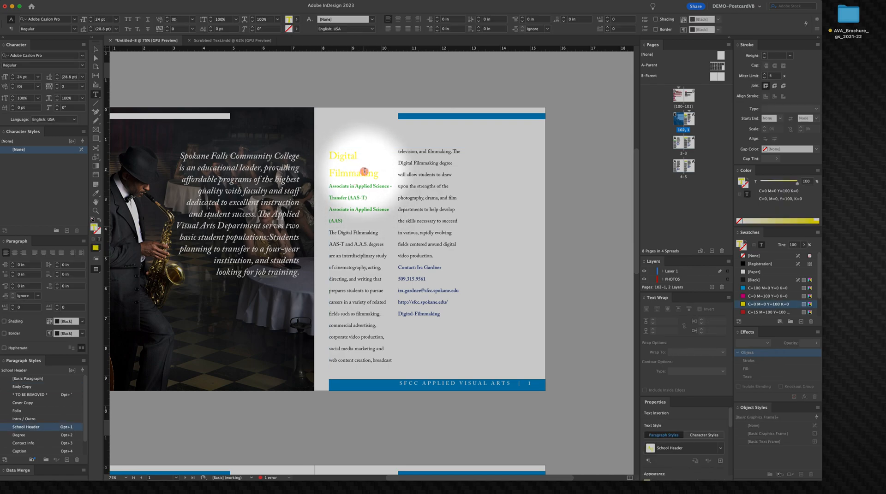
drag(377, 173, 329, 157)
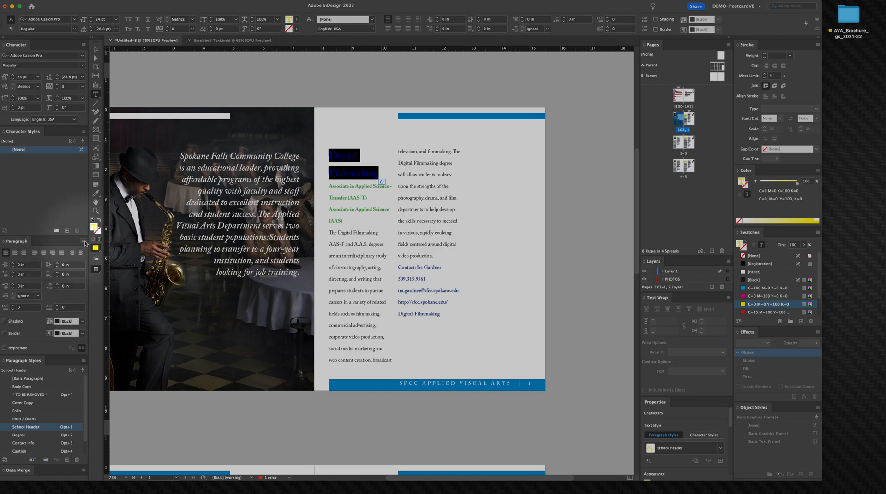
click(85, 242)
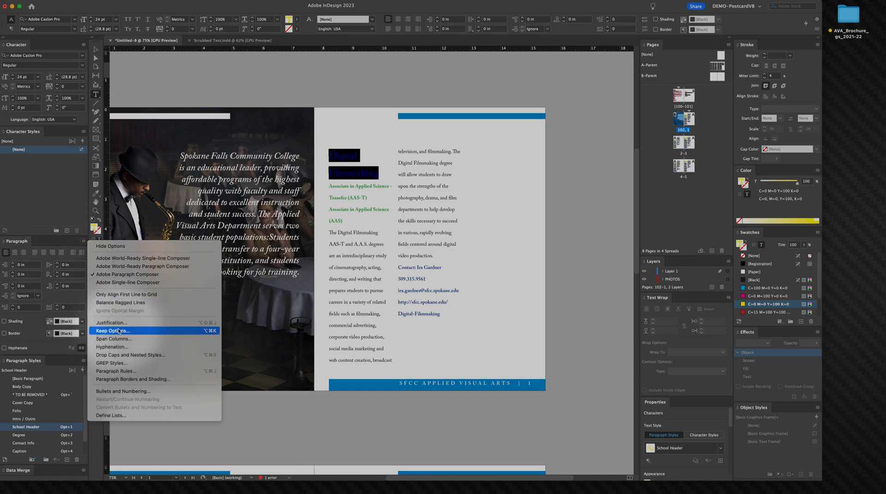
click(114, 339)
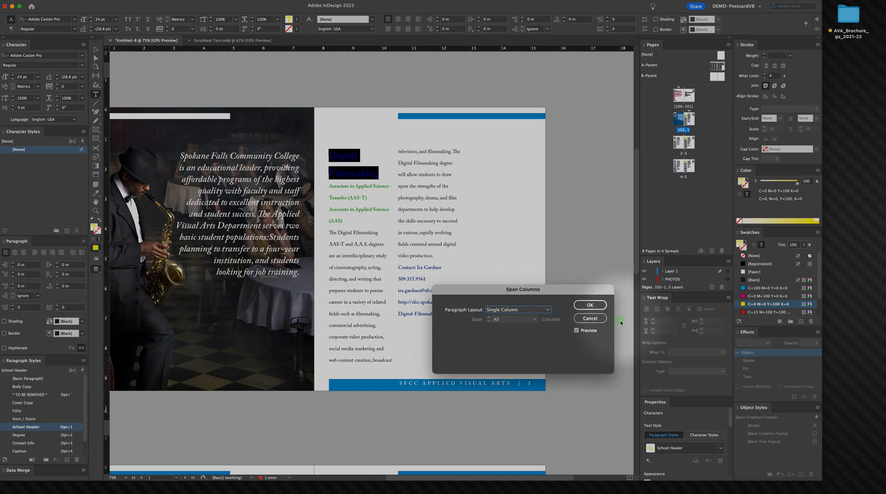
click(589, 305)
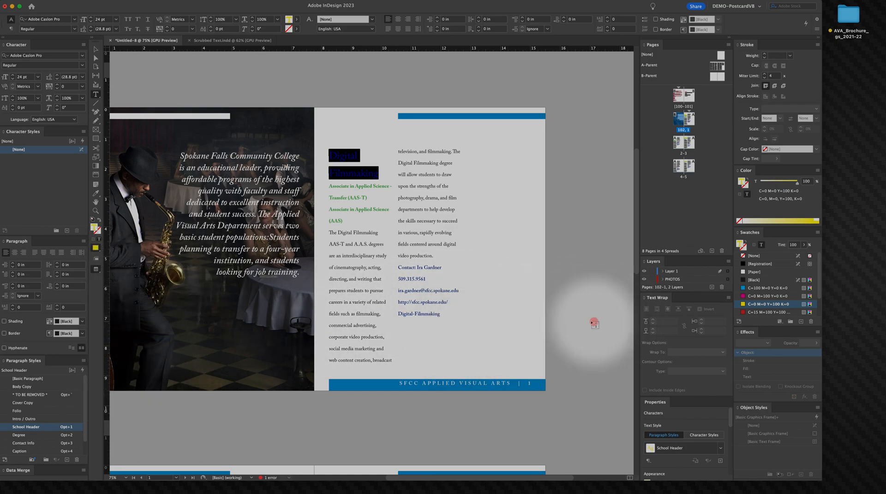
Step: Extend the selection through the (AAS) degree line and set its paragraph layout to Span Columns
shift+click(342, 222)
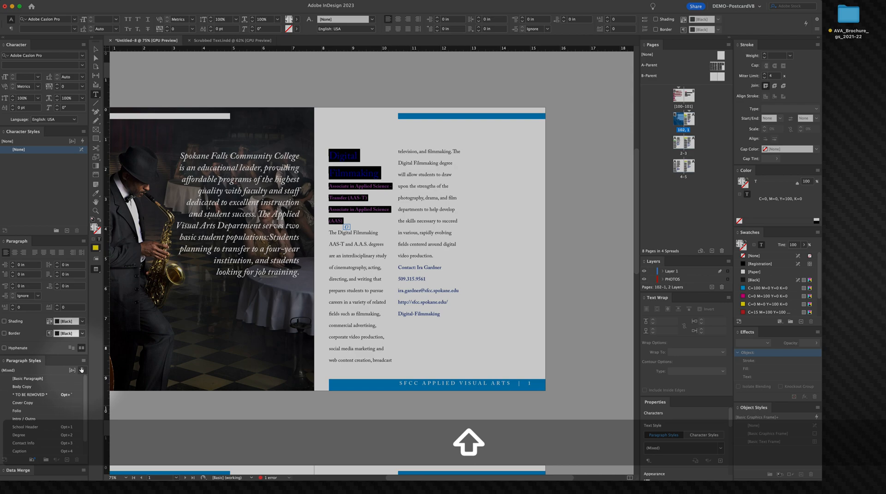
right_click(84, 244)
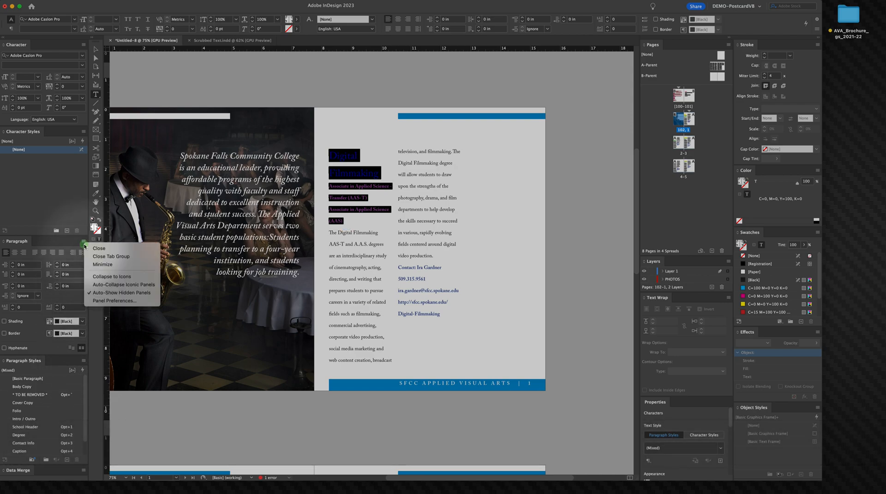
click(83, 241)
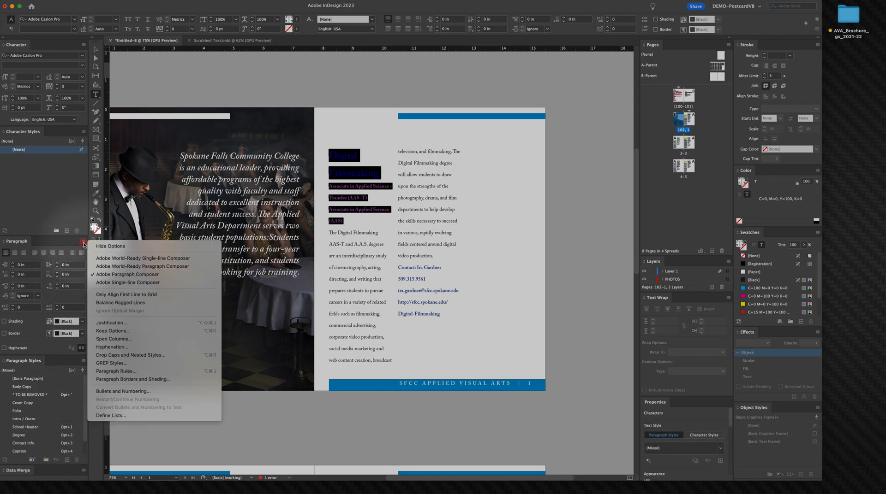
click(114, 340)
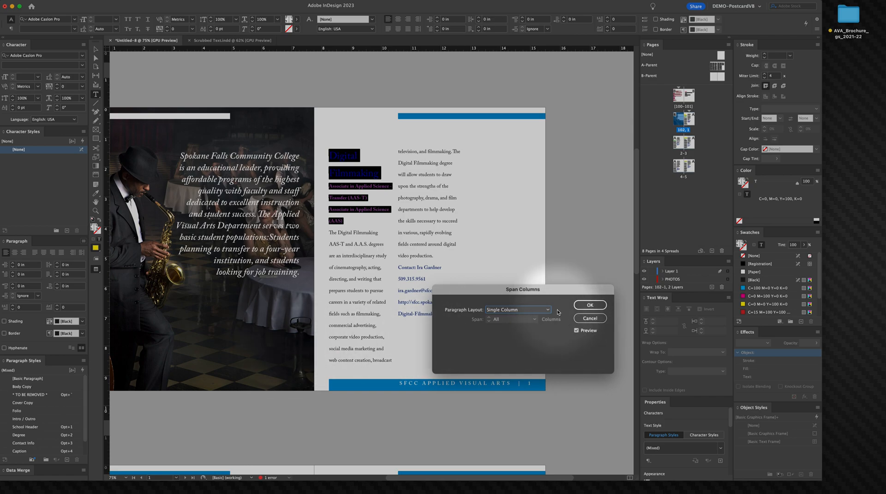
click(522, 311)
click(520, 324)
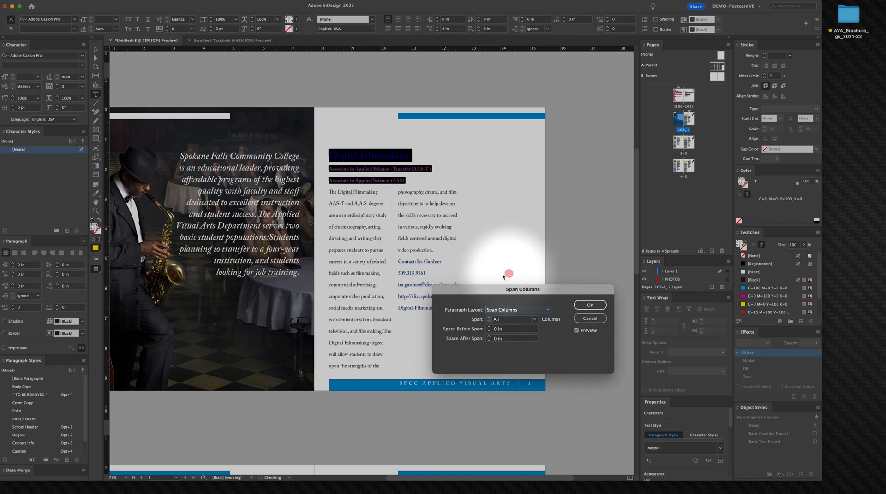
Step: Adjust the column span setting and confirm the Span Columns dialog
click(534, 320)
click(521, 337)
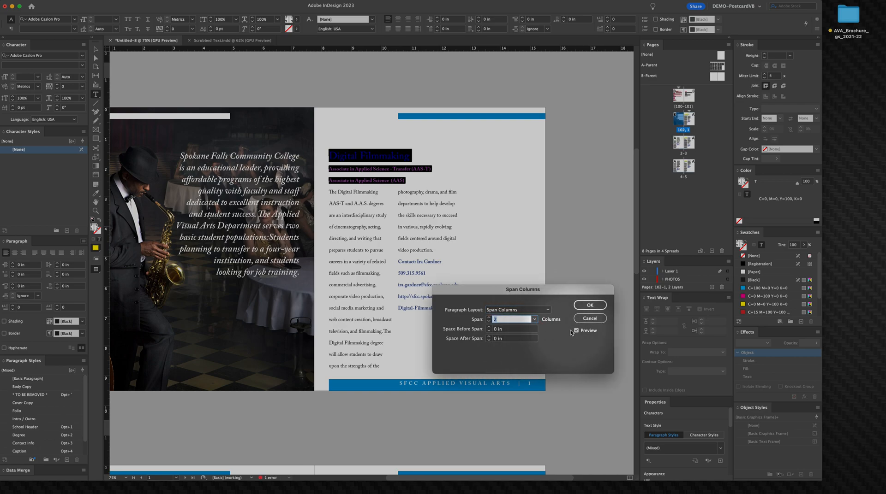
click(537, 310)
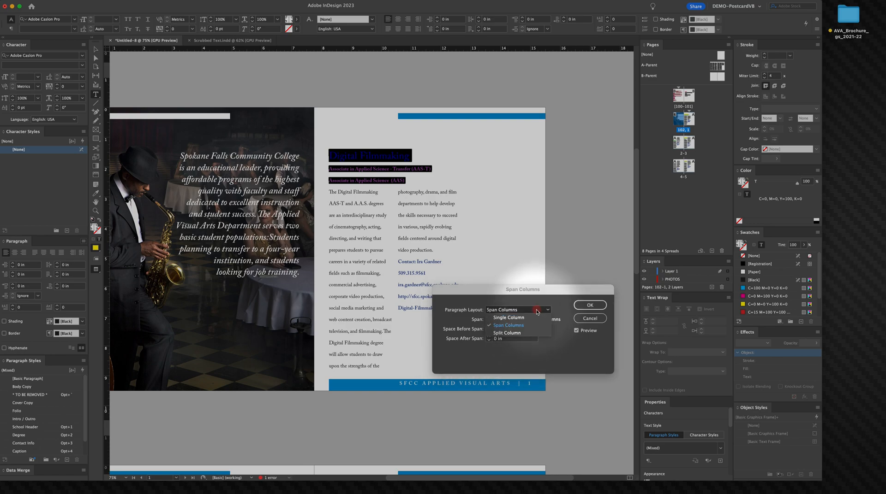
click(508, 318)
click(532, 313)
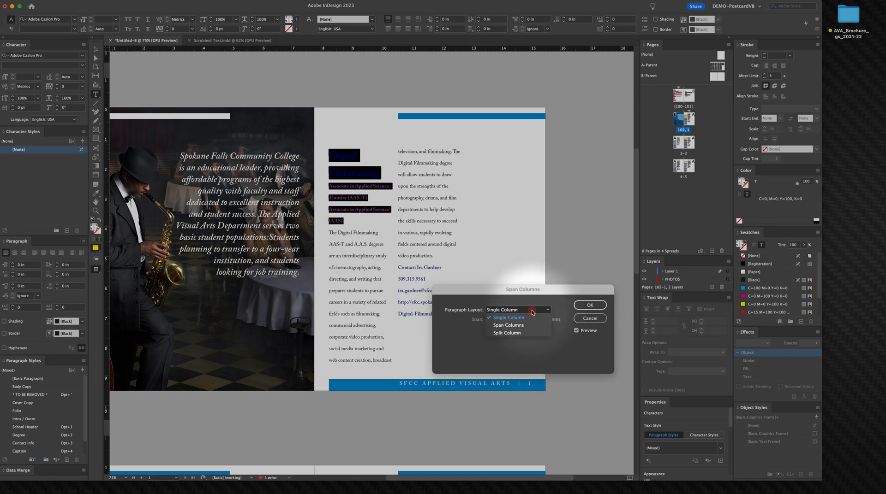
click(526, 326)
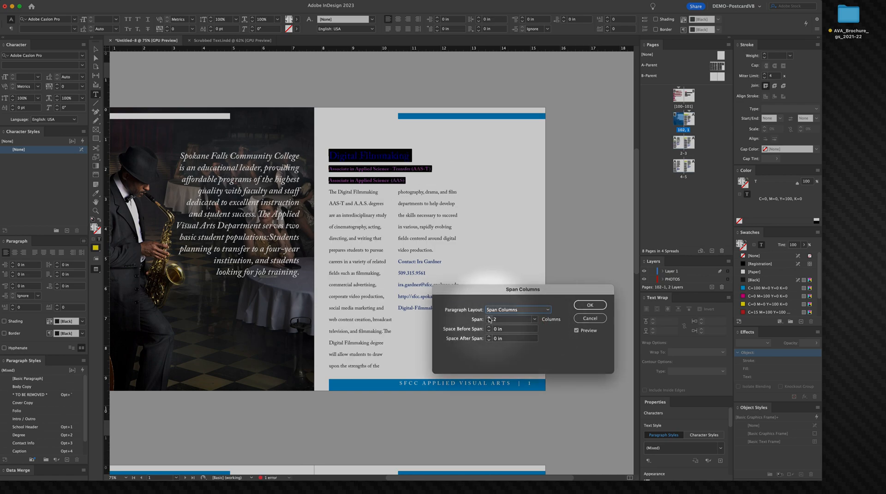
click(588, 306)
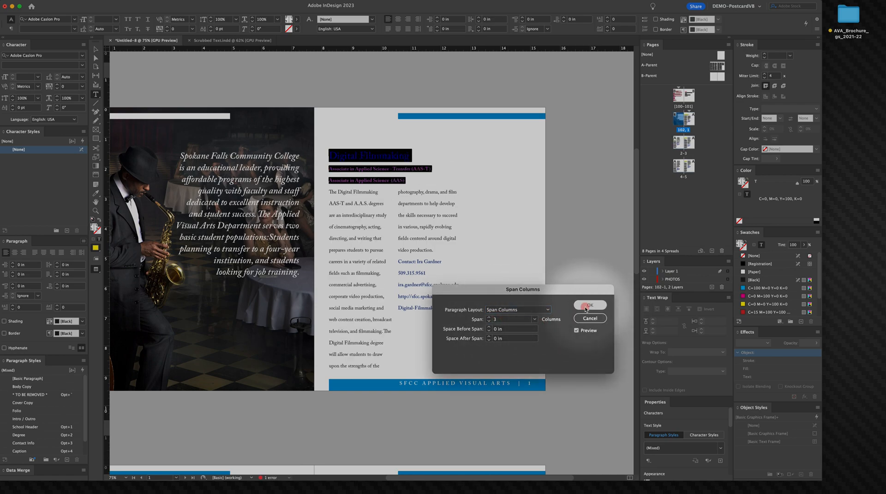
right_click(578, 287)
click(318, 194)
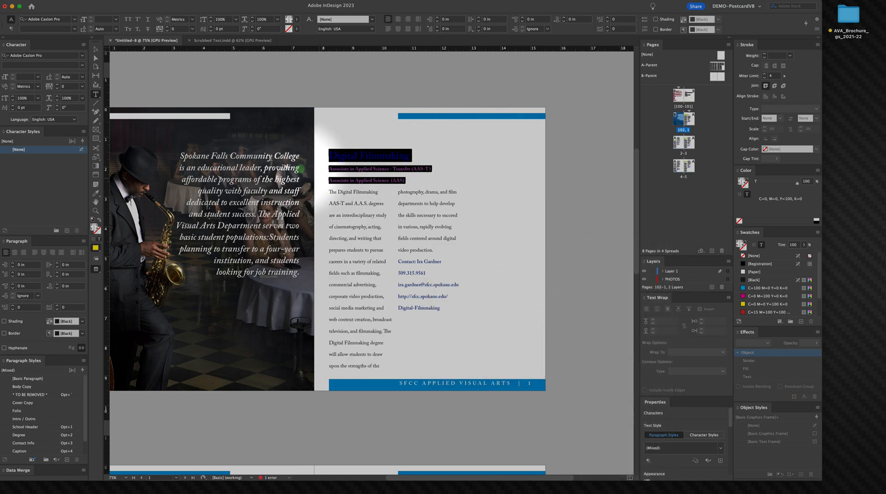
Step: Select the Digital Filmmaking heading, change its text colour to black and set its size to 48 pt
click(94, 49)
click(119, 60)
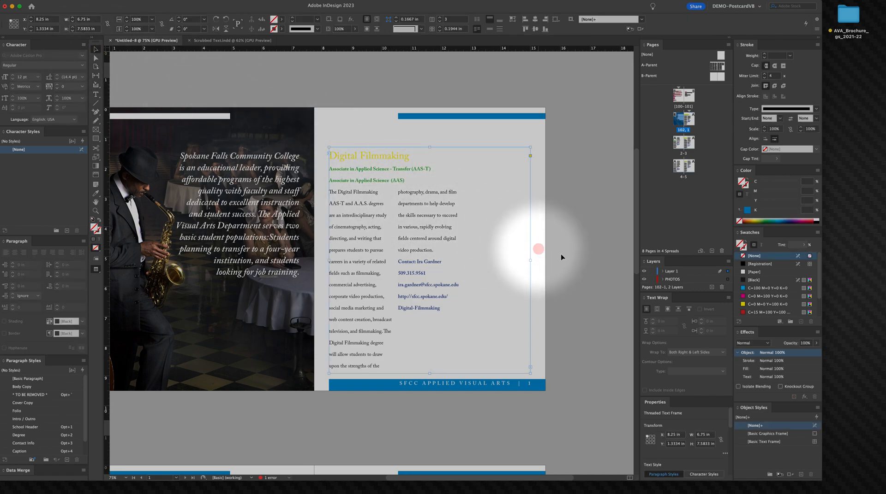
click(353, 158)
triple_click(353, 158)
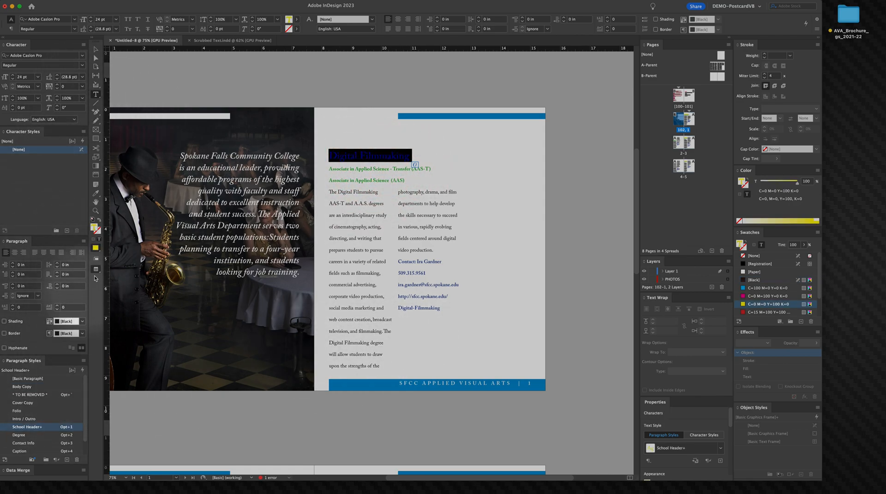
double_click(95, 228)
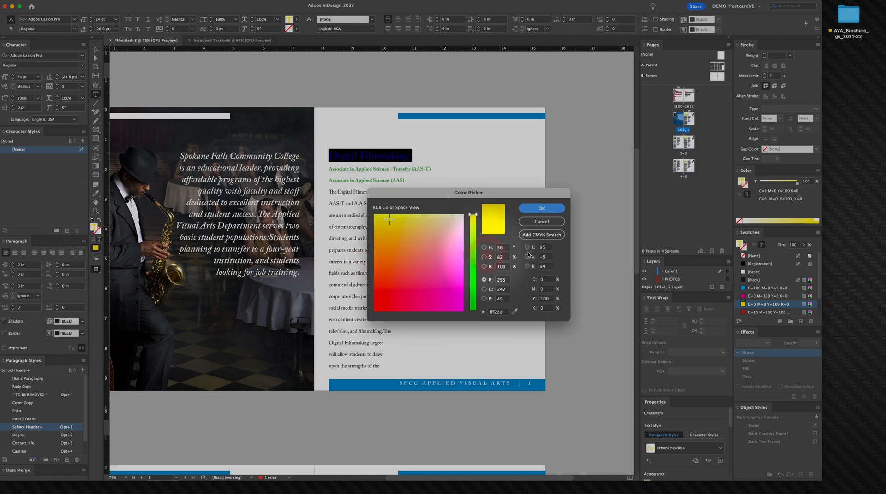
click(374, 309)
drag(473, 280, 473, 315)
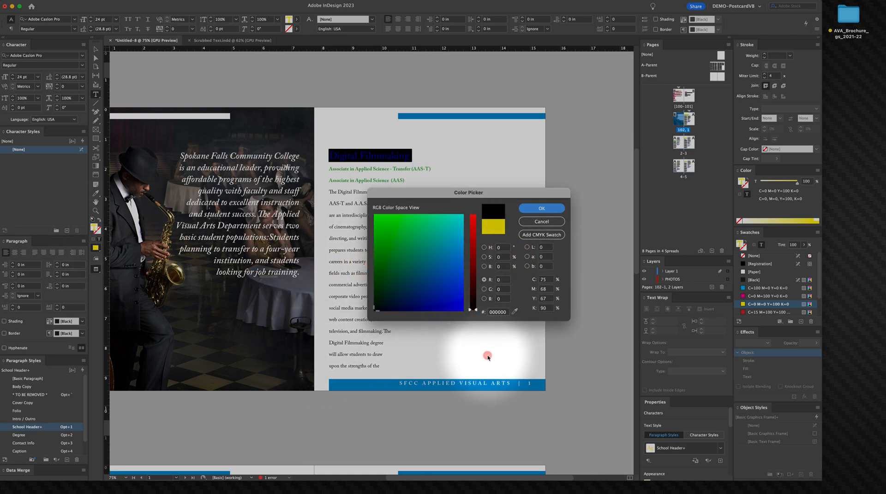
click(546, 209)
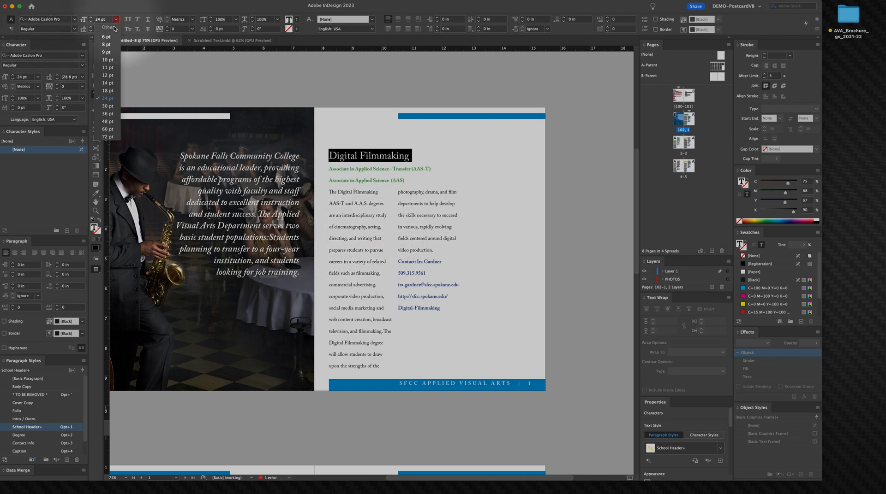
click(107, 122)
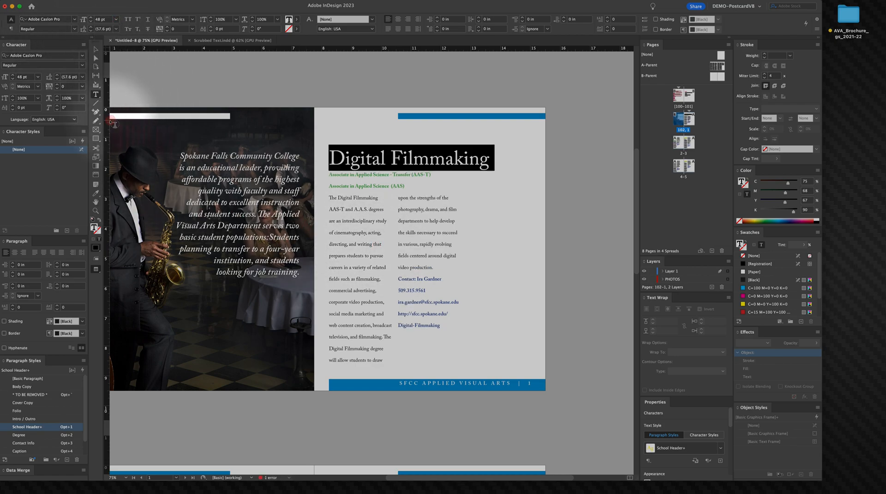
Step: Select both degree lines, change their text colour to black and reduce their leading to 13 pt
click(351, 175)
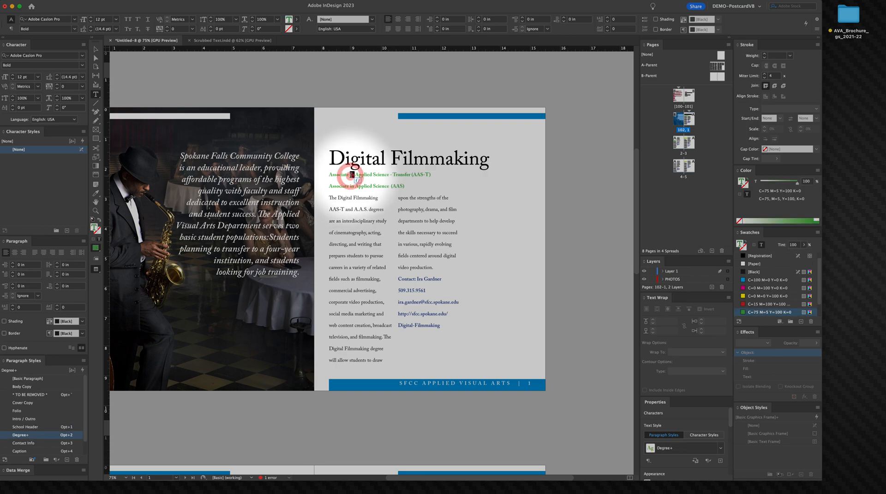
shift+click(410, 186)
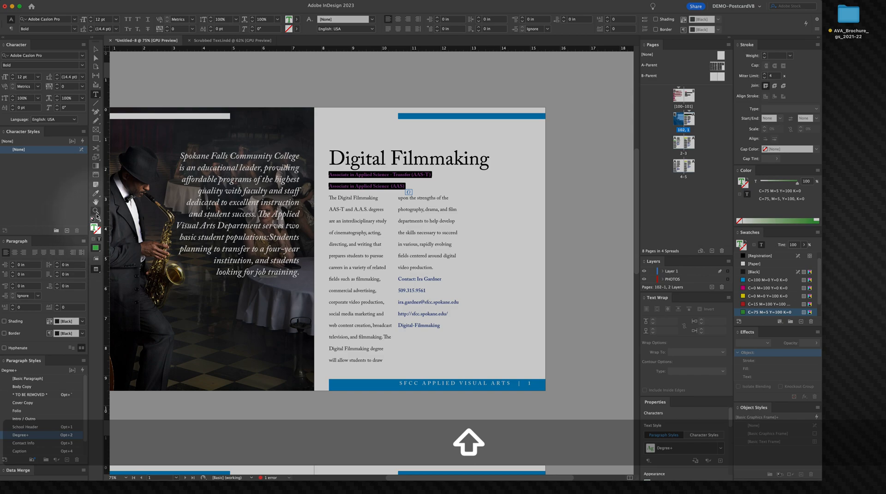
double_click(95, 228)
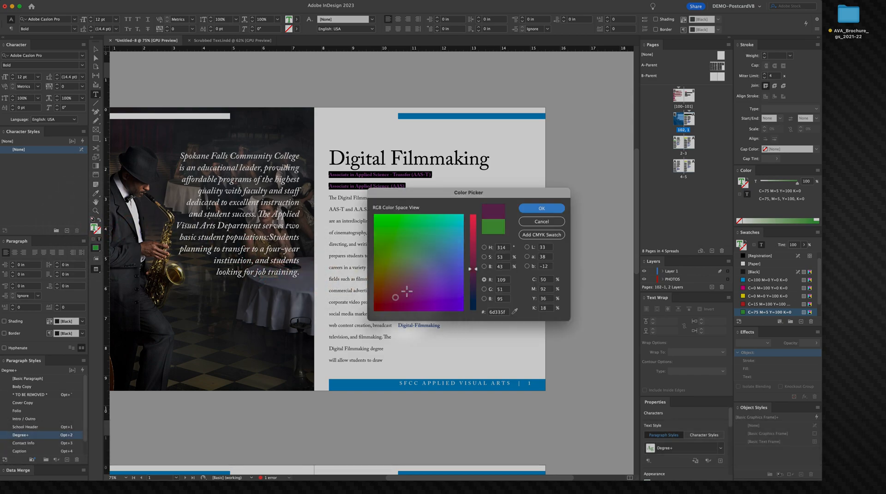
click(473, 293)
click(542, 209)
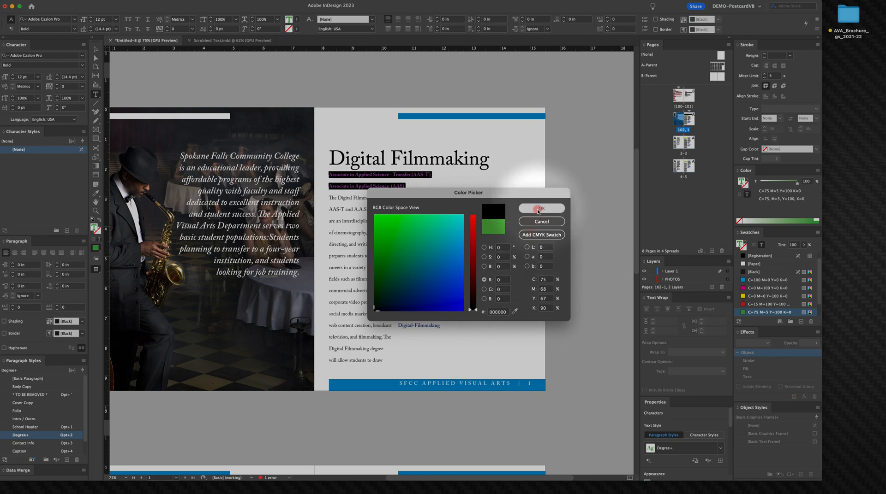
click(57, 78)
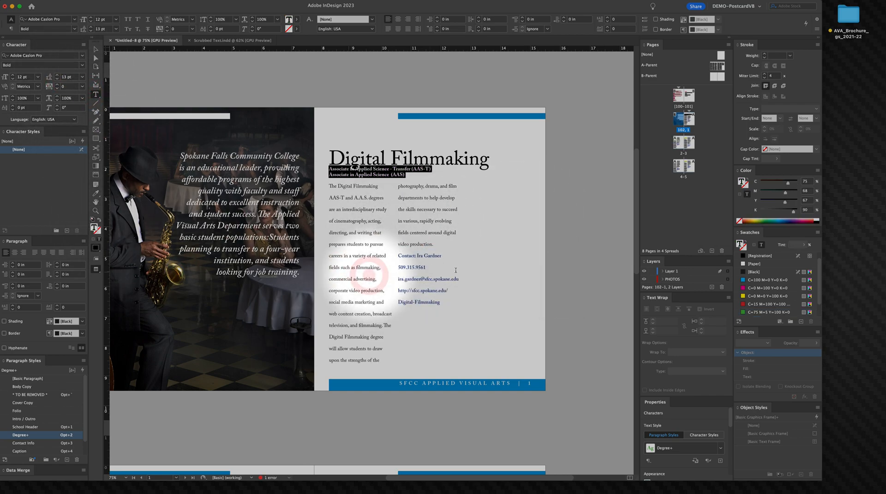
Step: Set the space after the Digital Filmmaking heading to 0.25 in
triple_click(465, 162)
right_click(463, 162)
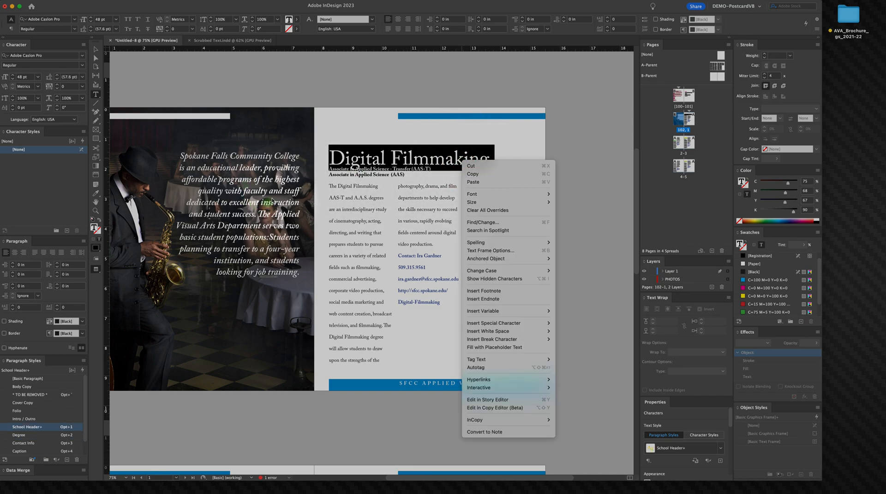
click(341, 154)
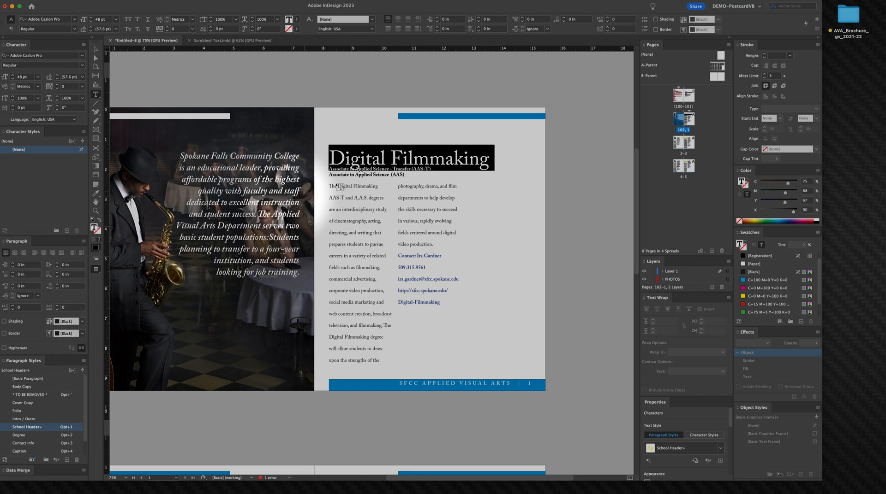
click(57, 284)
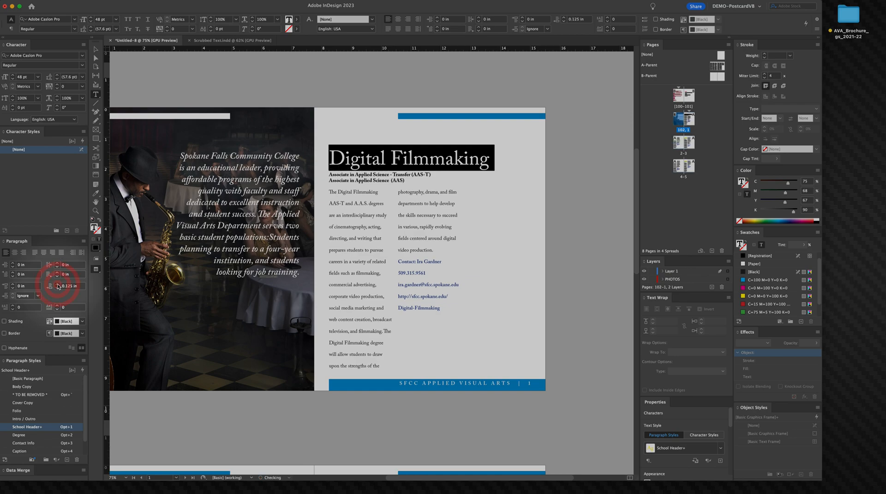
click(58, 284)
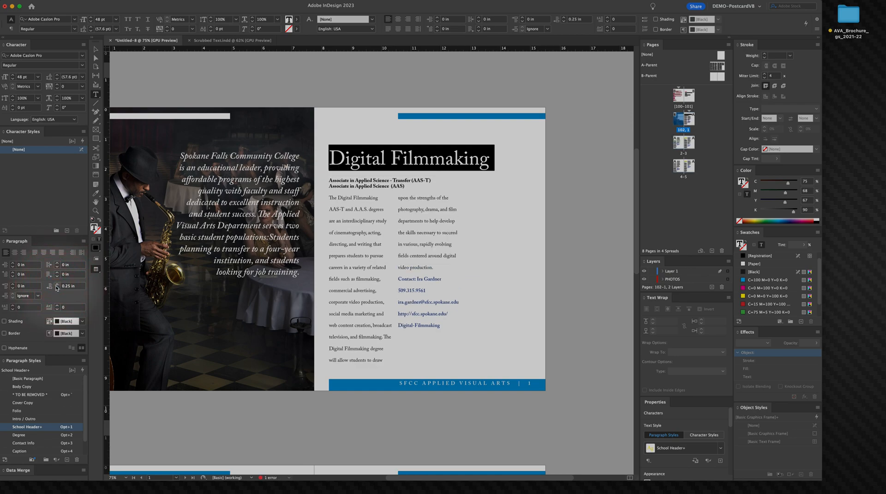
click(56, 289)
click(384, 193)
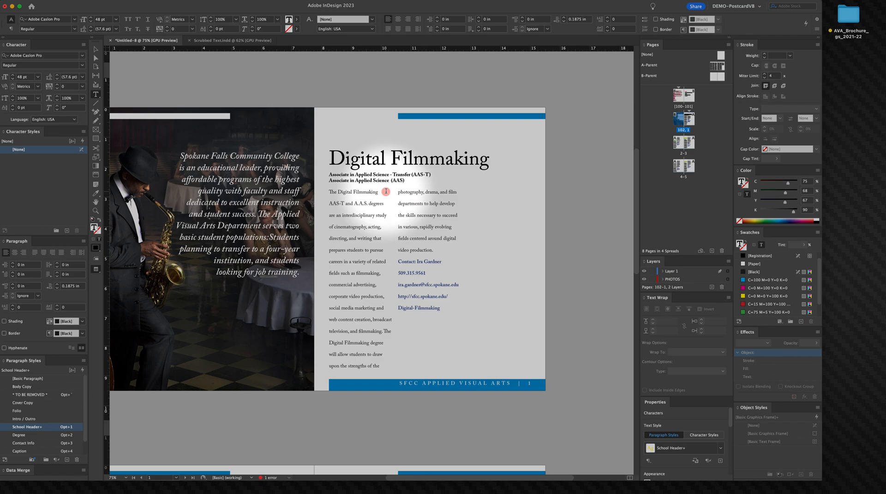
triple_click(378, 180)
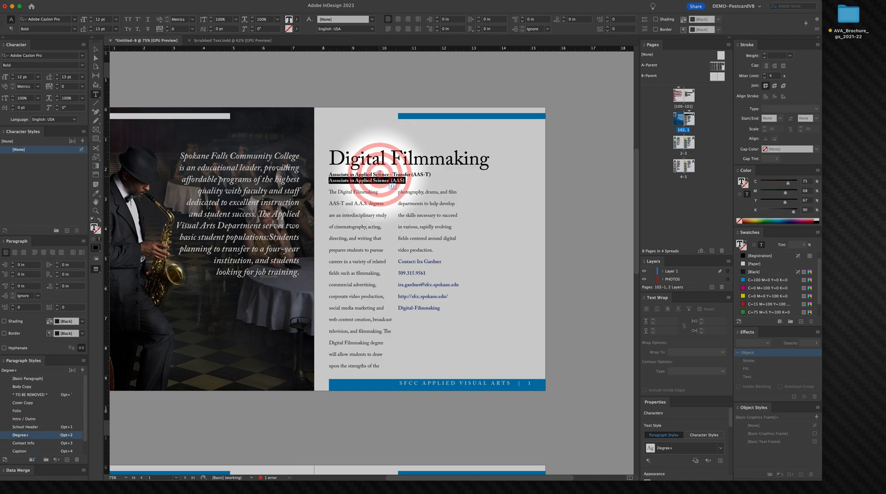
triple_click(363, 163)
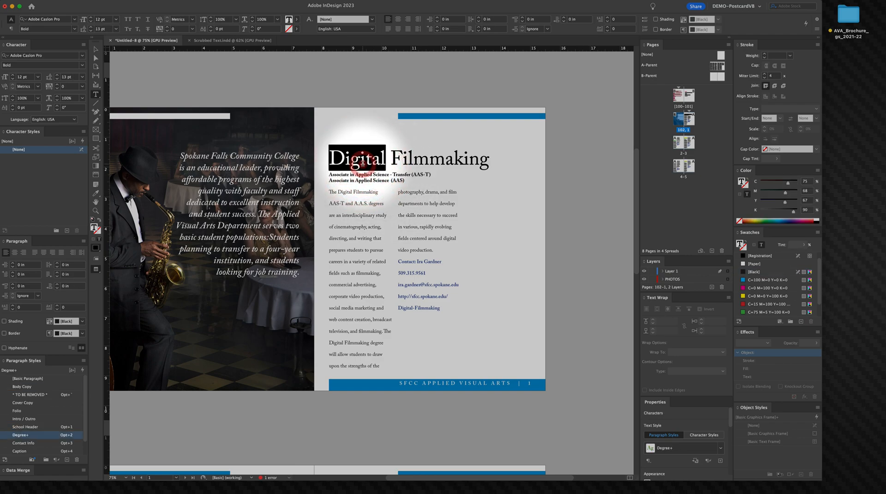
click(57, 284)
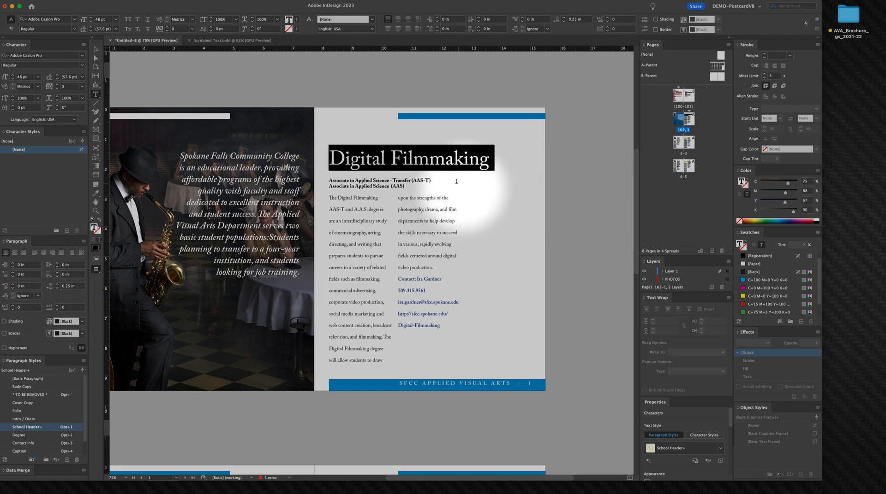
Step: Open Paragraph Rules for the heading and turn on a rule below it
click(414, 157)
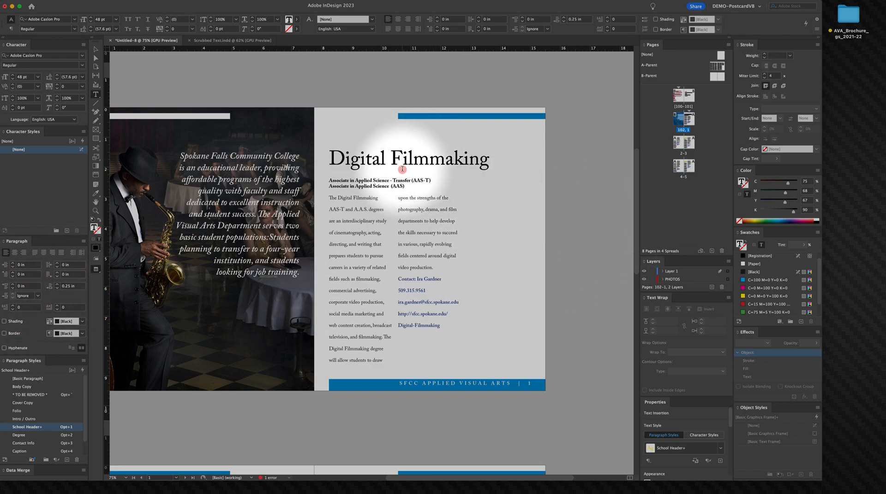
triple_click(363, 156)
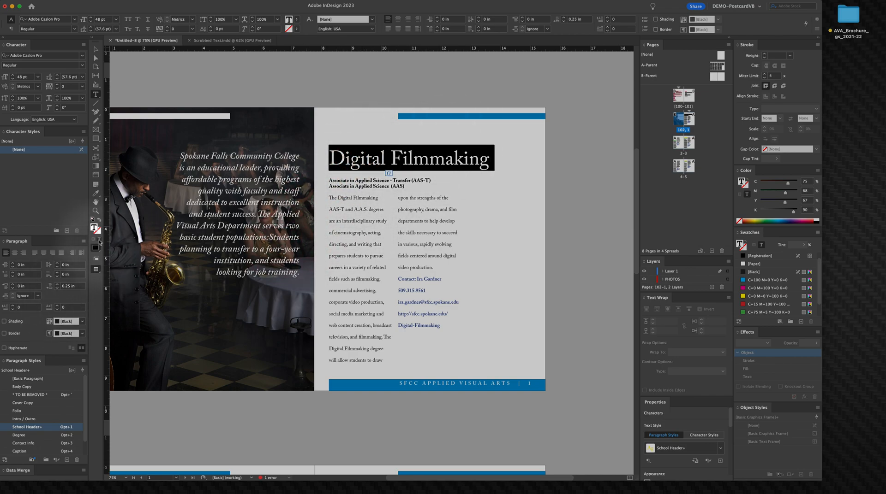
click(87, 241)
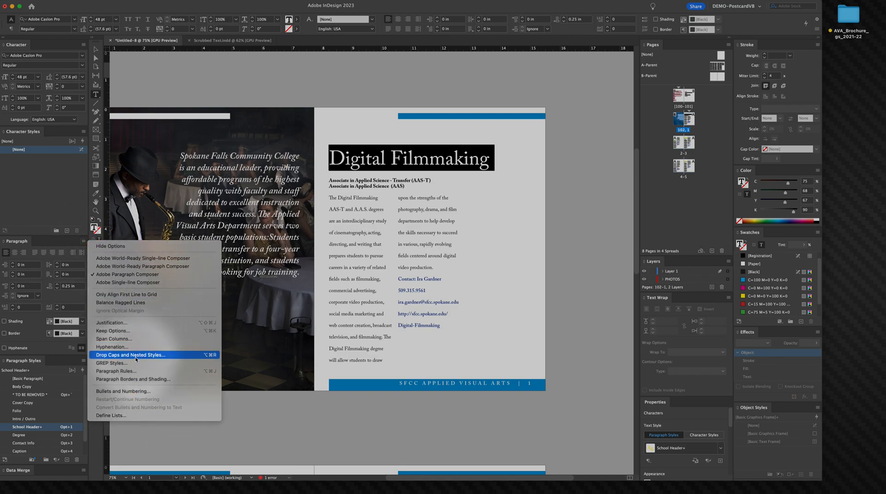
click(115, 371)
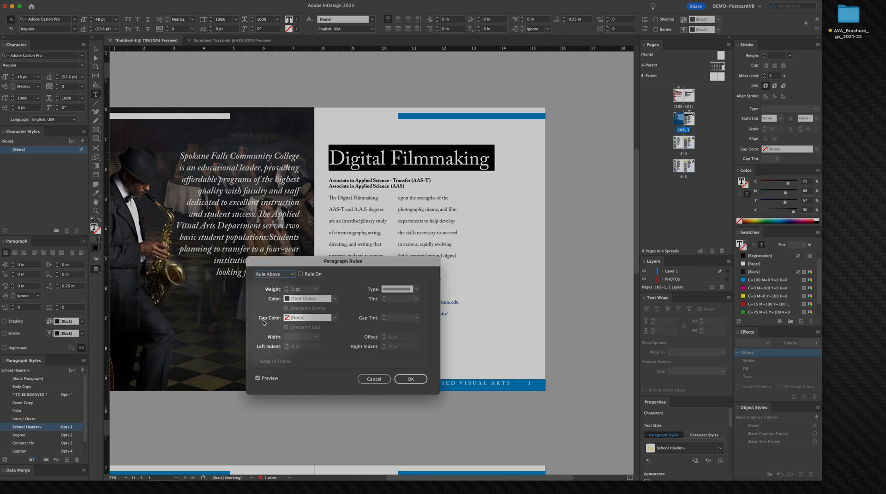
click(277, 275)
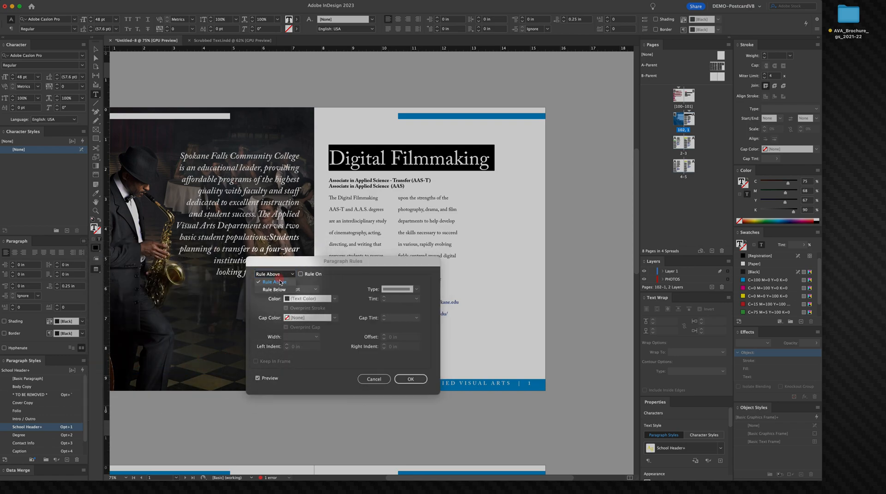
click(280, 290)
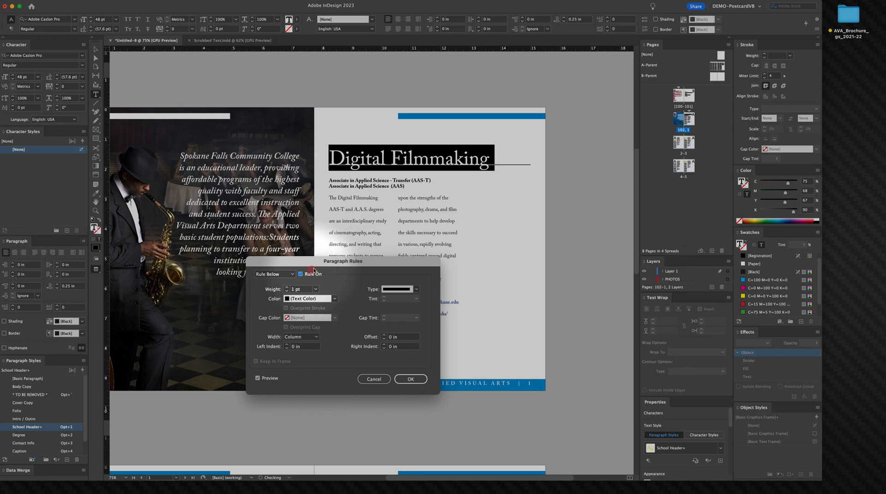
drag(381, 264, 435, 267)
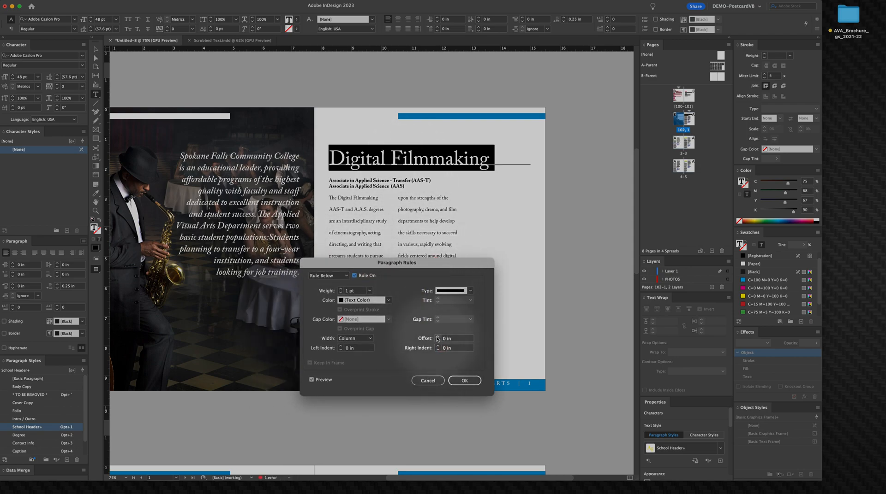
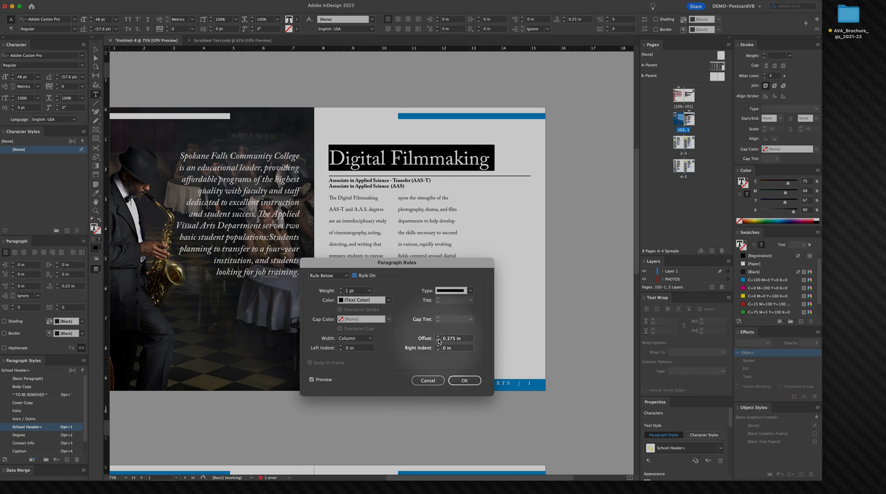
Step: Set the rule below to 0.5 pt weight with a 0.3125 in offset, then redefine the School Header style to match
click(438, 342)
click(370, 291)
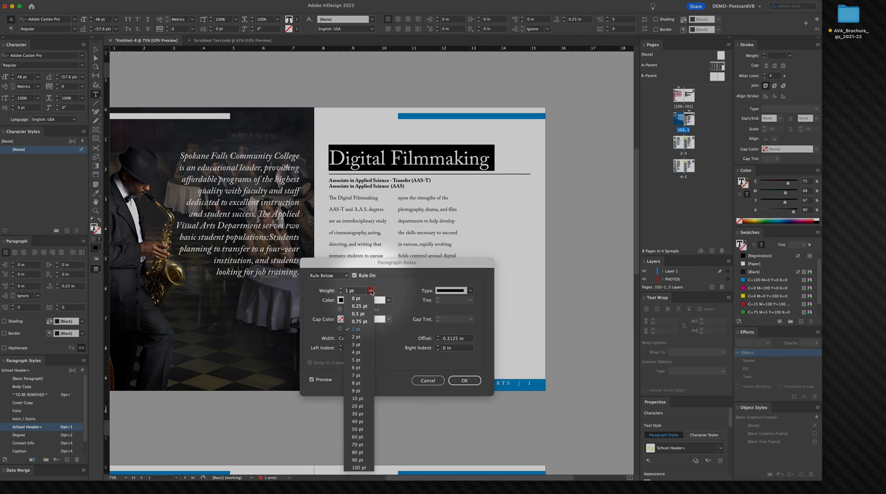
click(358, 316)
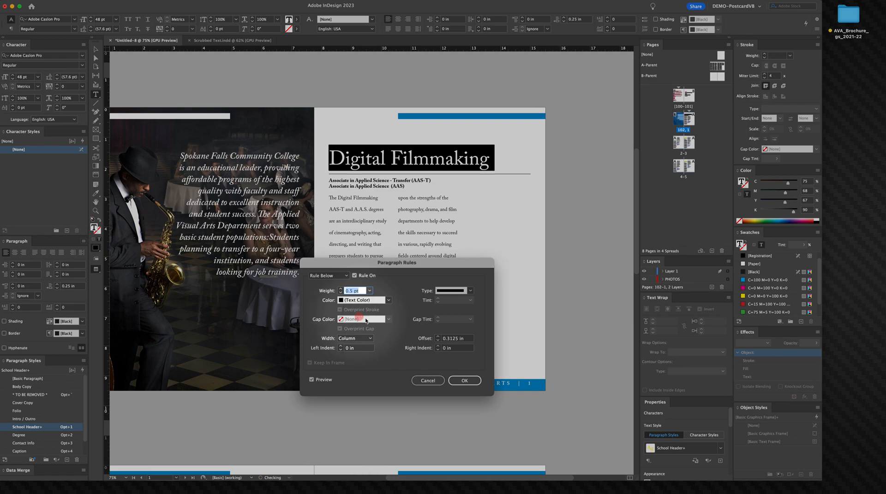
click(463, 381)
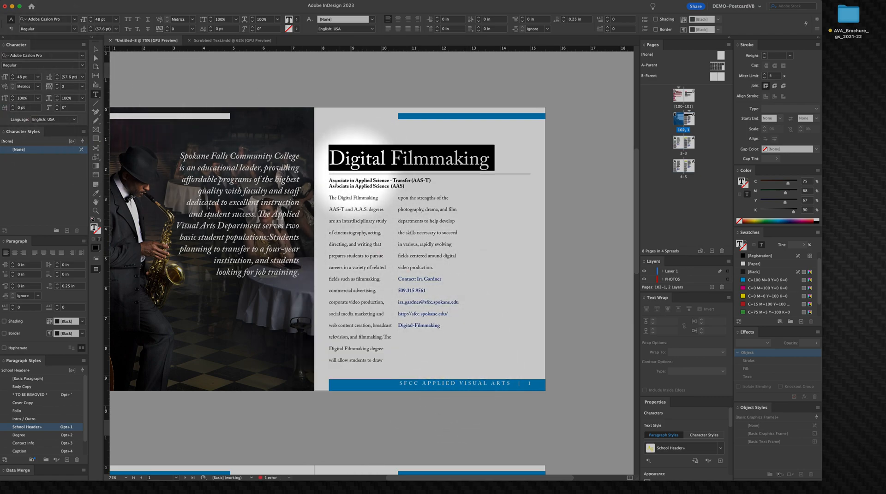
right_click(35, 430)
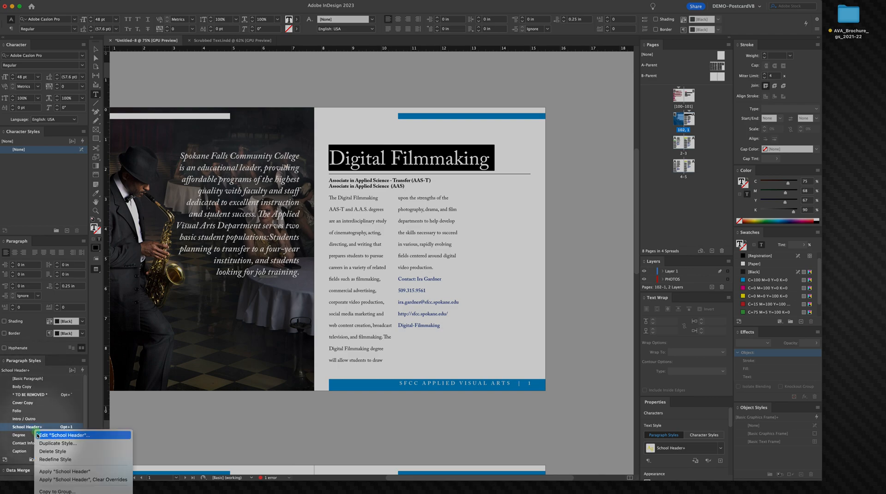
click(51, 460)
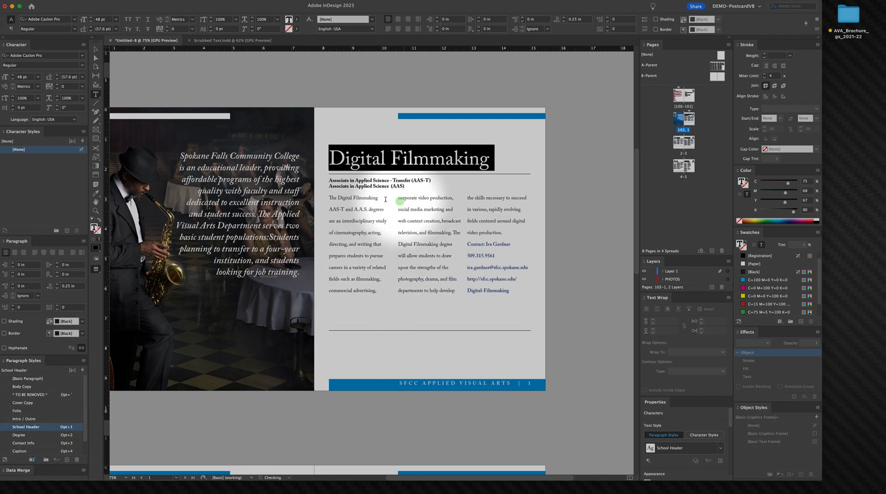
Step: Select the first degree line and redefine the Degree paragraph style from its formatting
right_click(363, 186)
click(363, 186)
triple_click(362, 181)
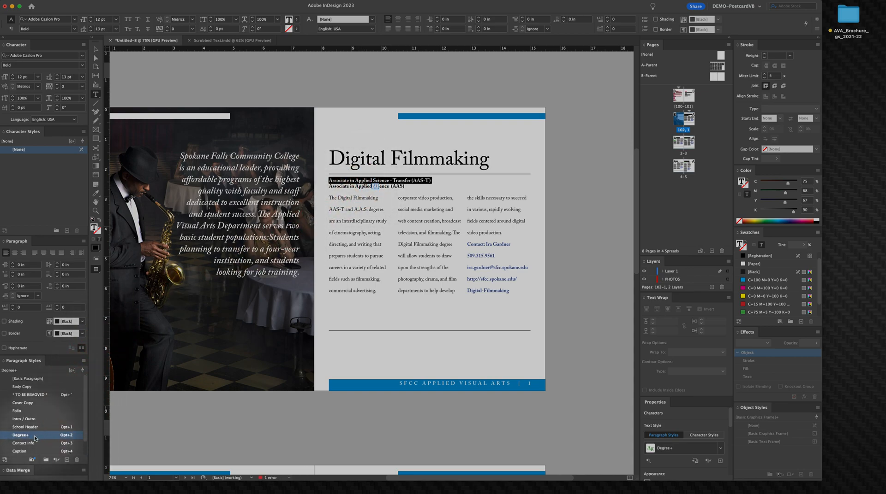
right_click(35, 438)
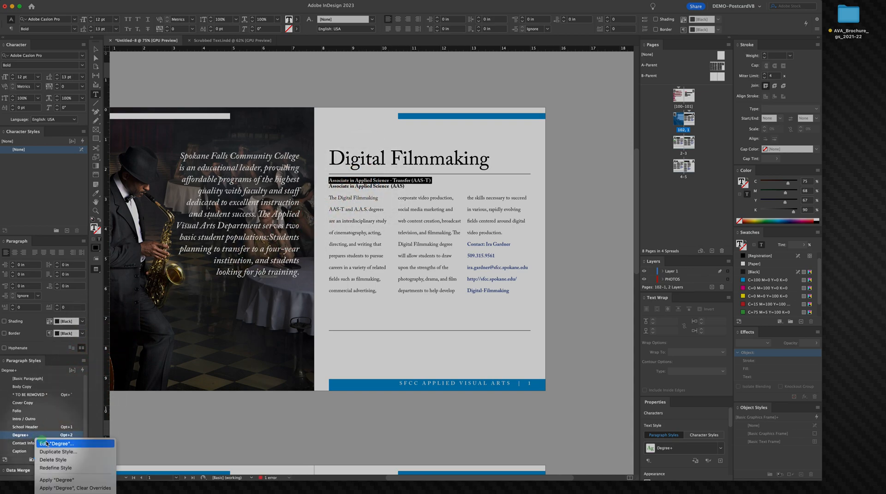
click(73, 468)
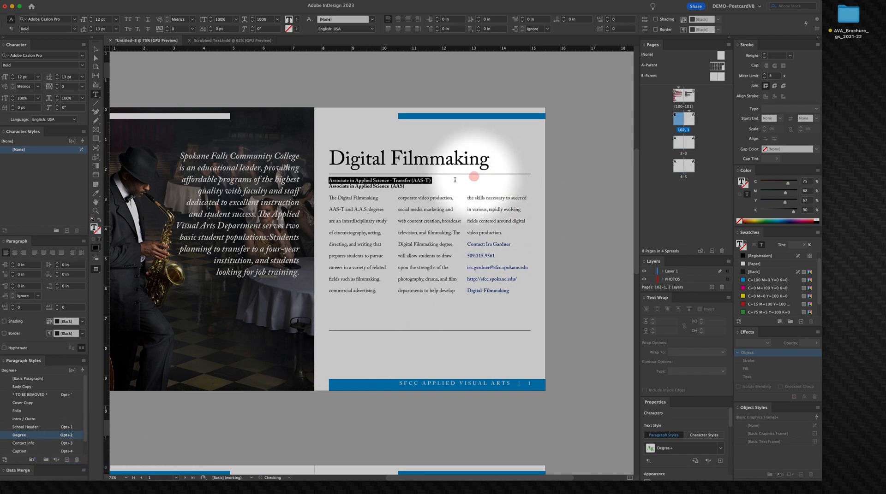
Step: Set the body copy text to 14 pt size with 16 pt leading
triple_click(375, 210)
click(118, 407)
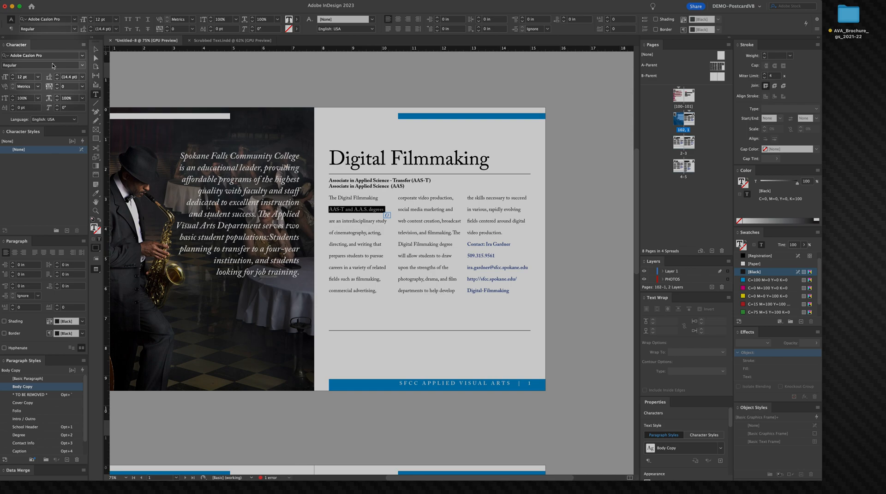
triple_click(361, 240)
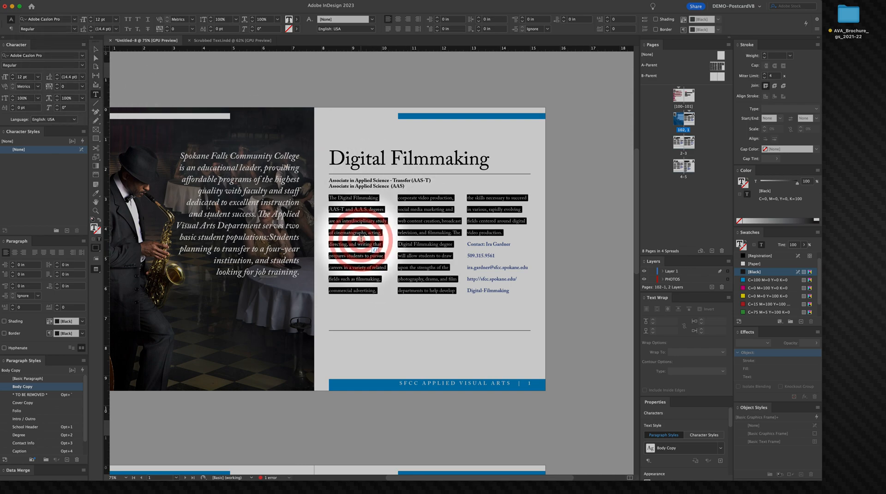
click(56, 79)
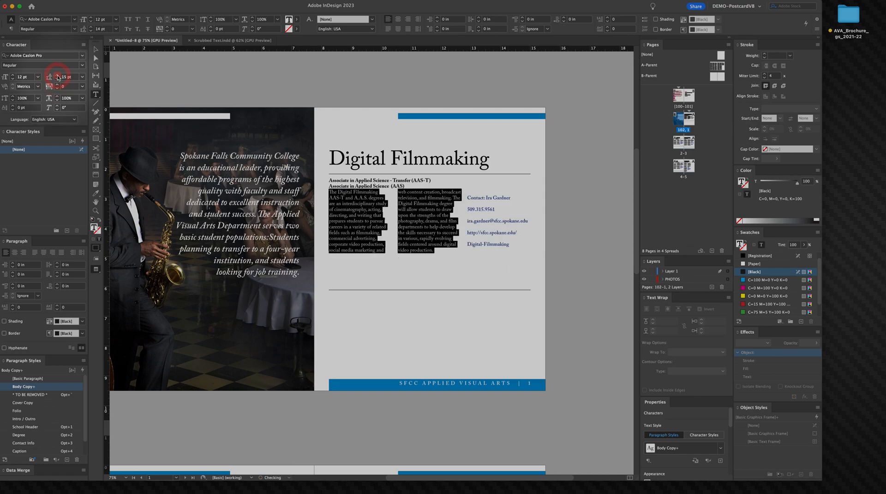
click(57, 75)
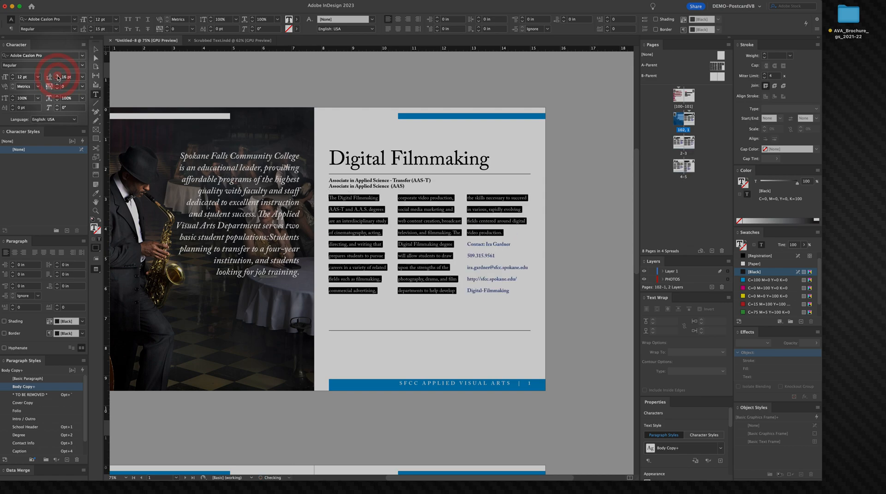
click(12, 76)
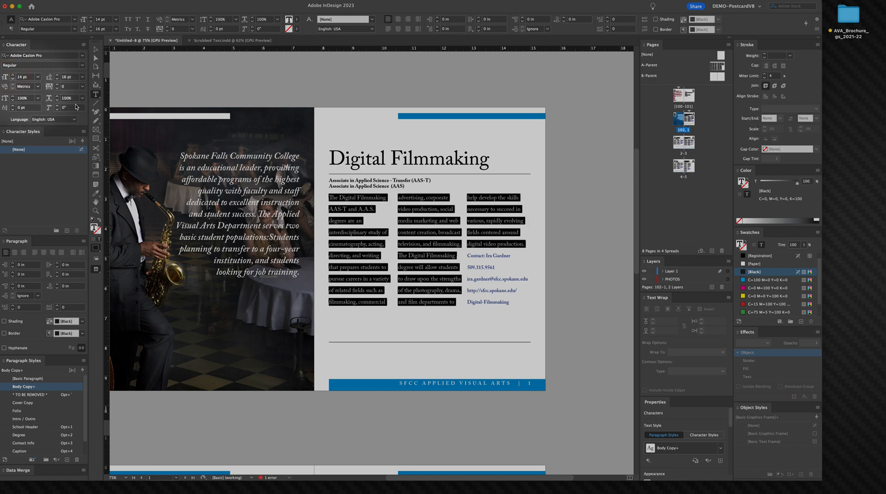
click(367, 258)
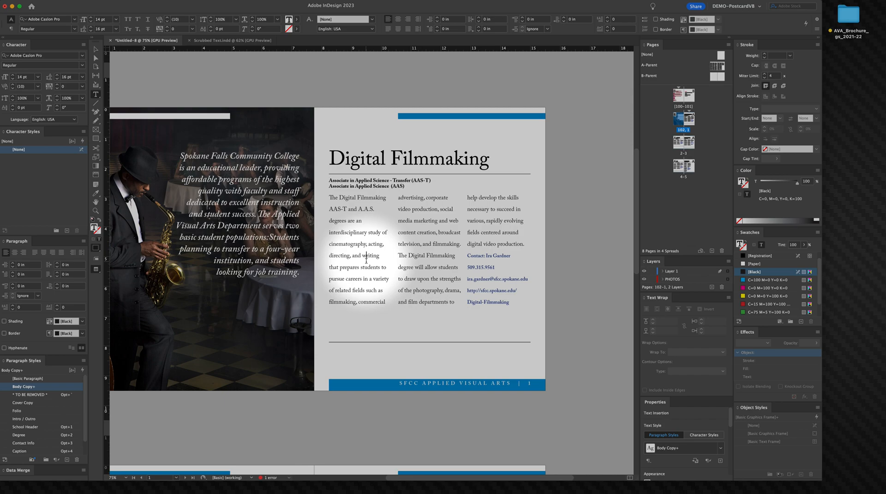
Step: Inspect the paragraph styles applied to the degree lines and the body paragraph
triple_click(355, 187)
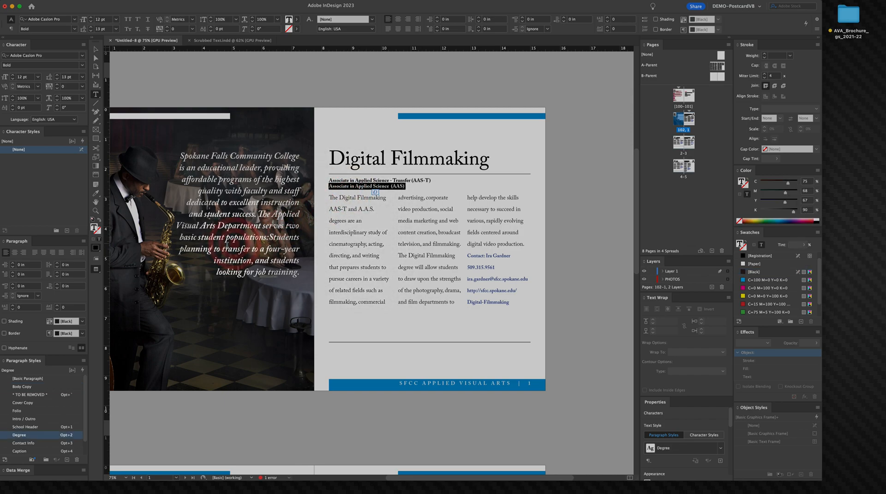
triple_click(359, 180)
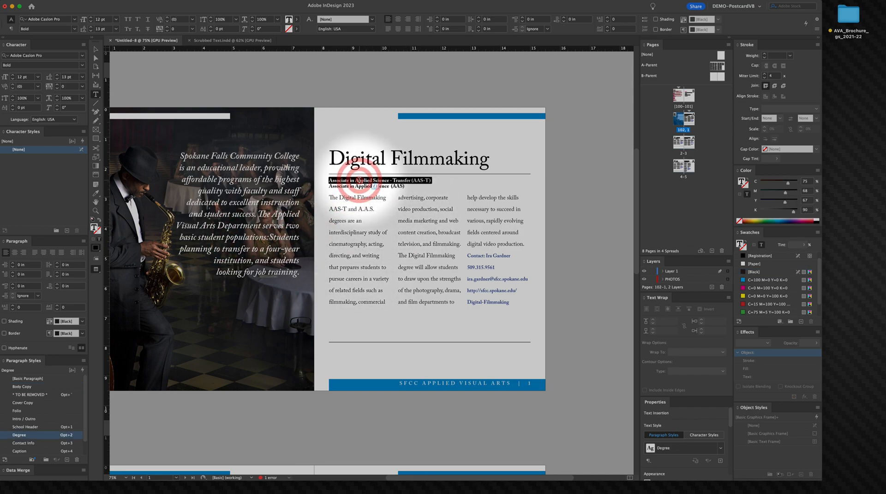
triple_click(357, 187)
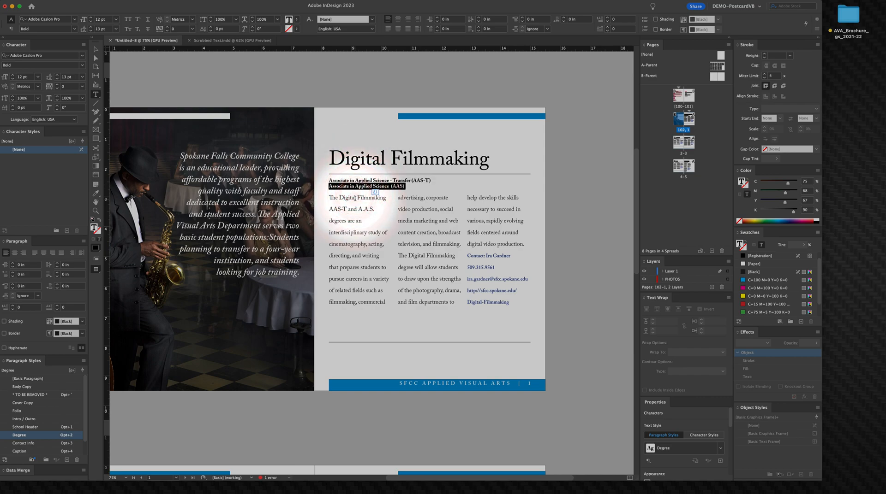
click(354, 198)
triple_click(355, 198)
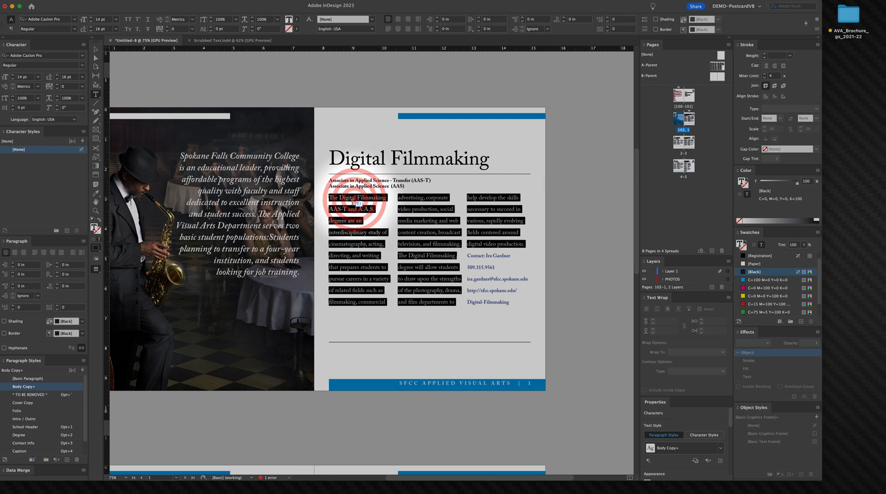
Step: Set the contact name line's paragraph layout to Span Columns across all columns
click(483, 256)
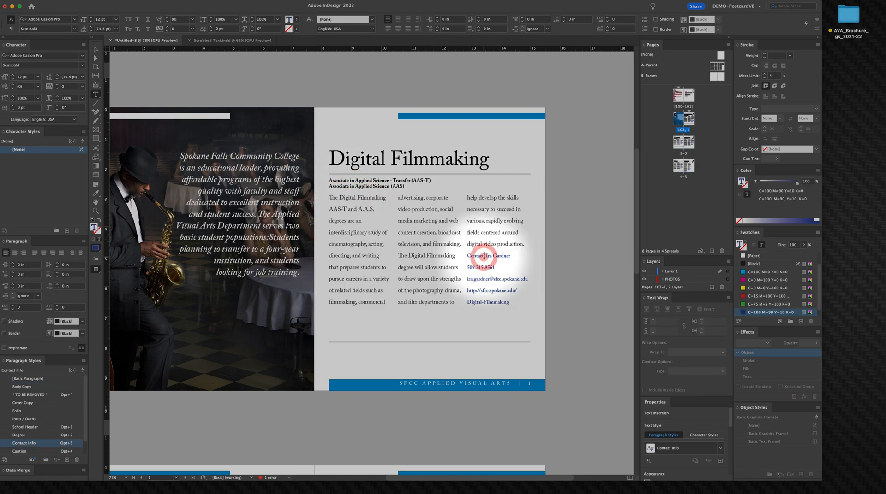
triple_click(484, 256)
click(483, 257)
click(483, 257)
click(483, 257)
click(481, 256)
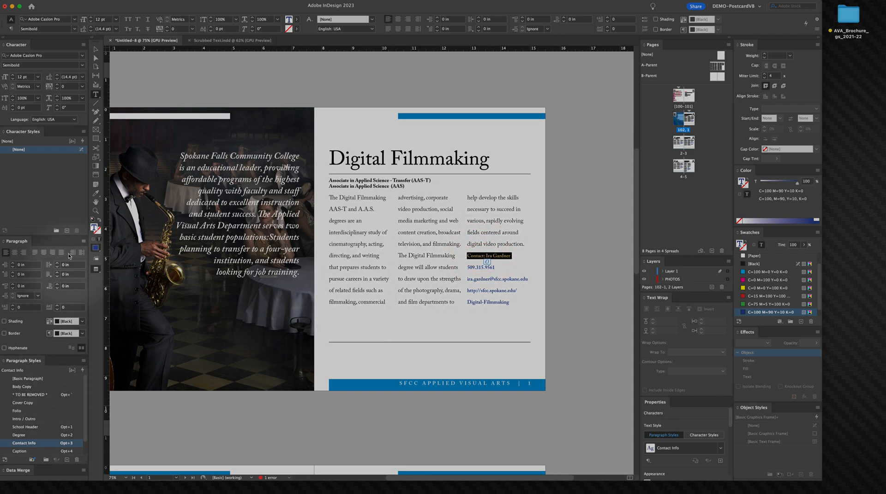
click(83, 241)
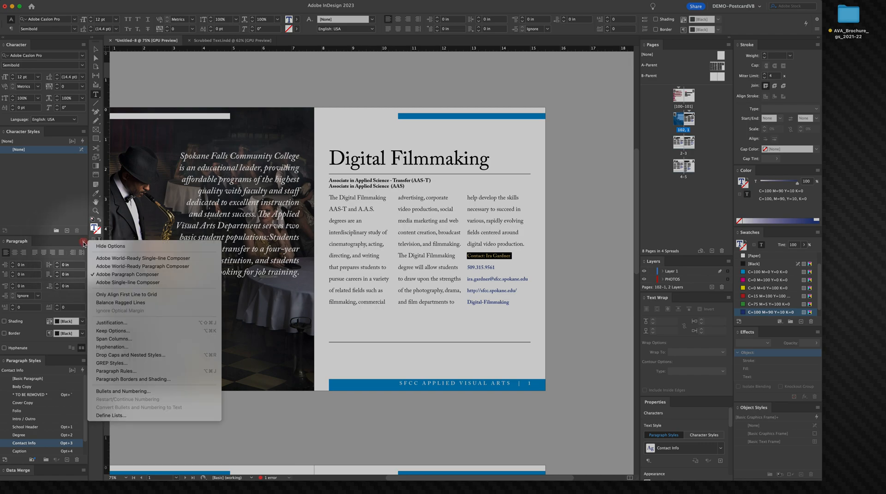
click(113, 340)
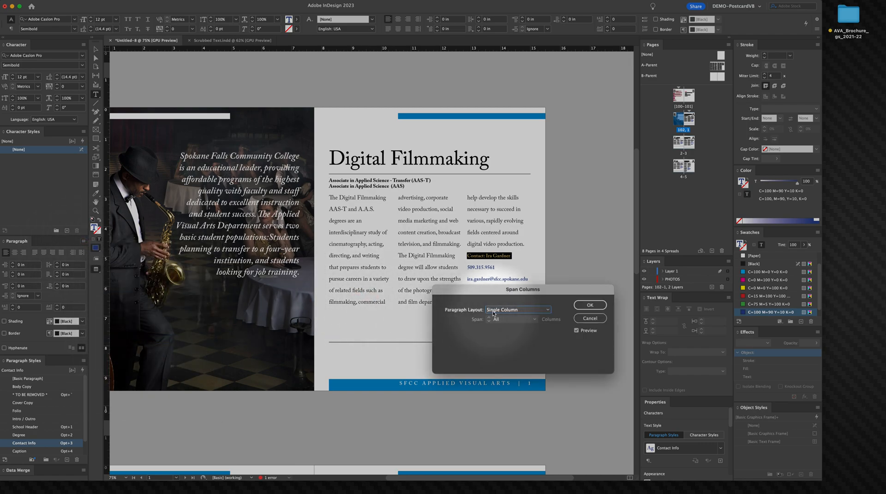
click(493, 312)
click(500, 325)
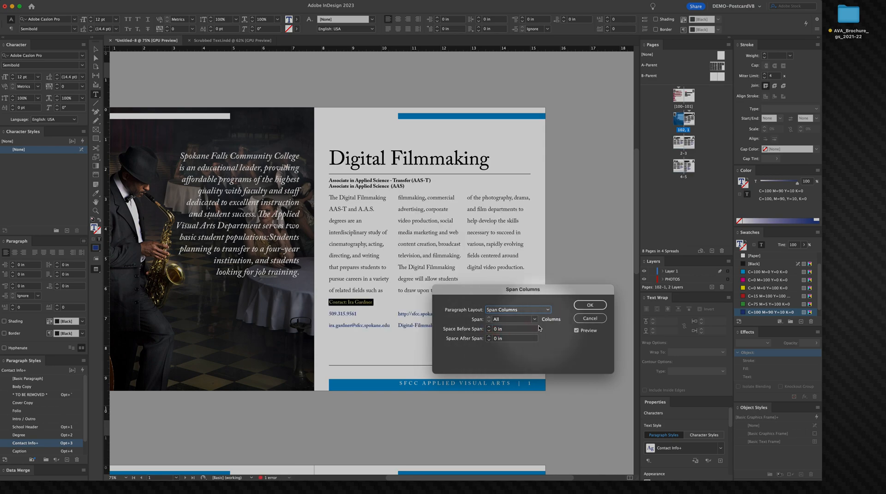
click(590, 306)
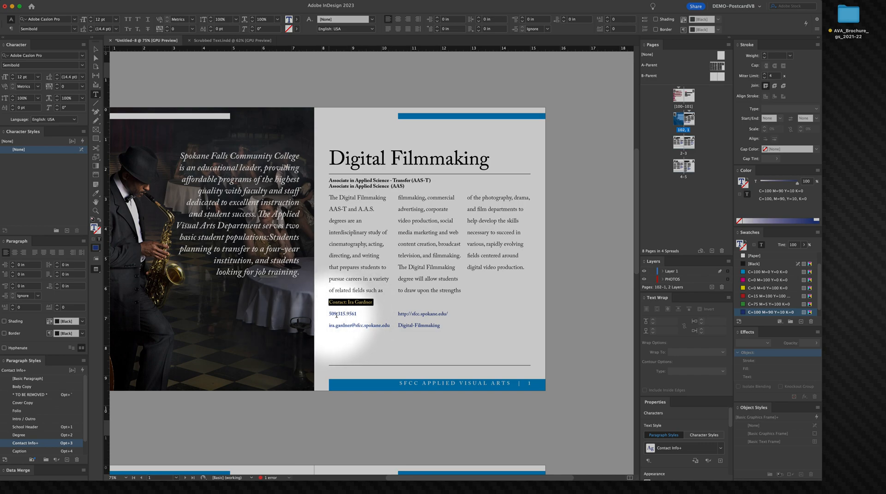
Step: Select the remaining contact lines and set their paragraph layout to Span Columns across all columns
shift+click(444, 327)
right_click(336, 314)
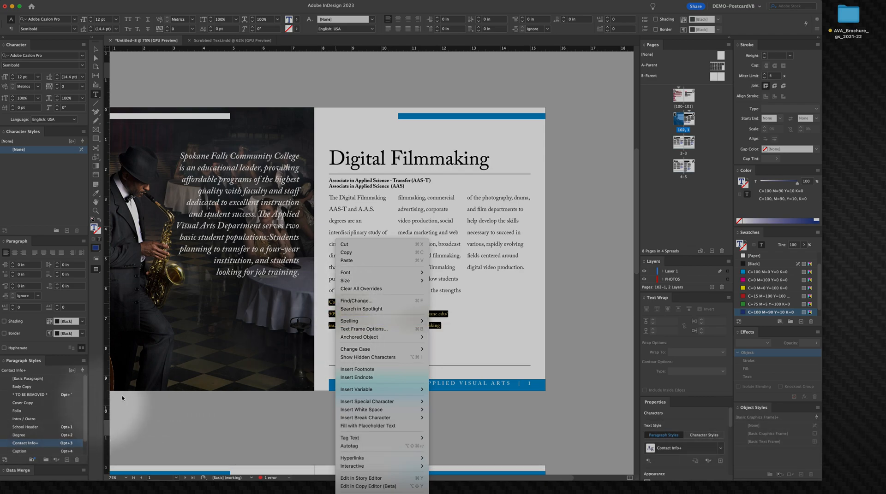
click(93, 340)
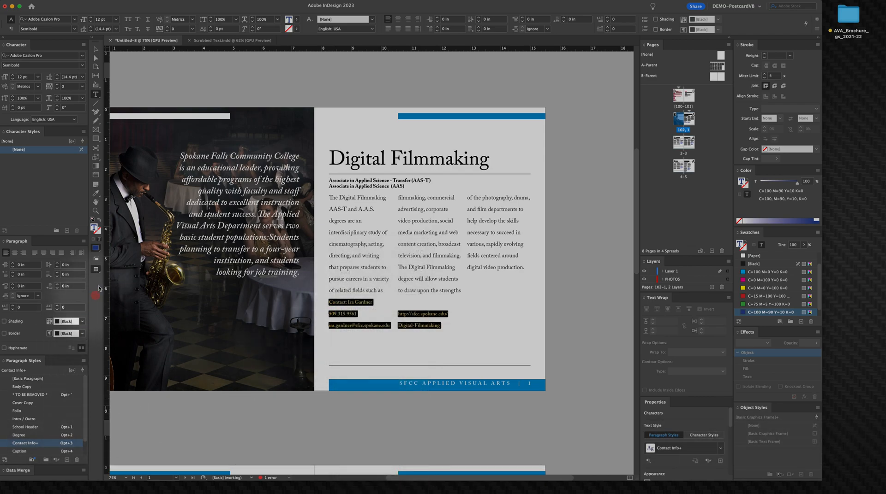
click(83, 242)
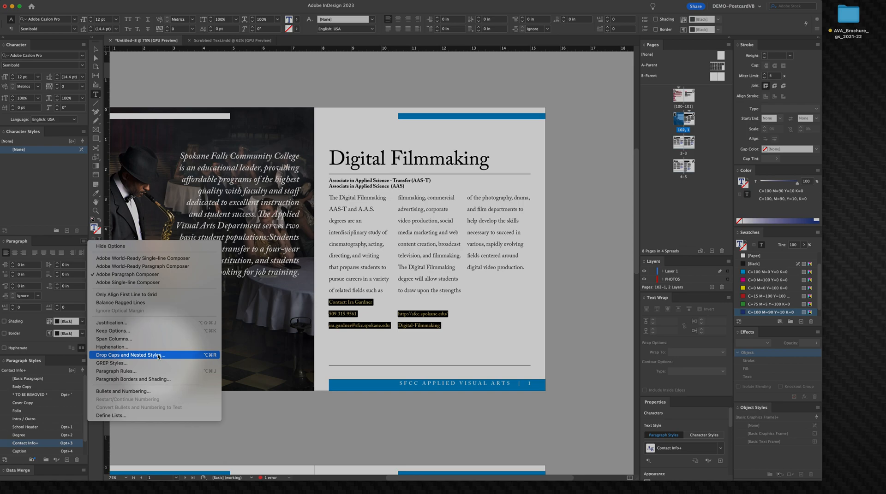
click(149, 339)
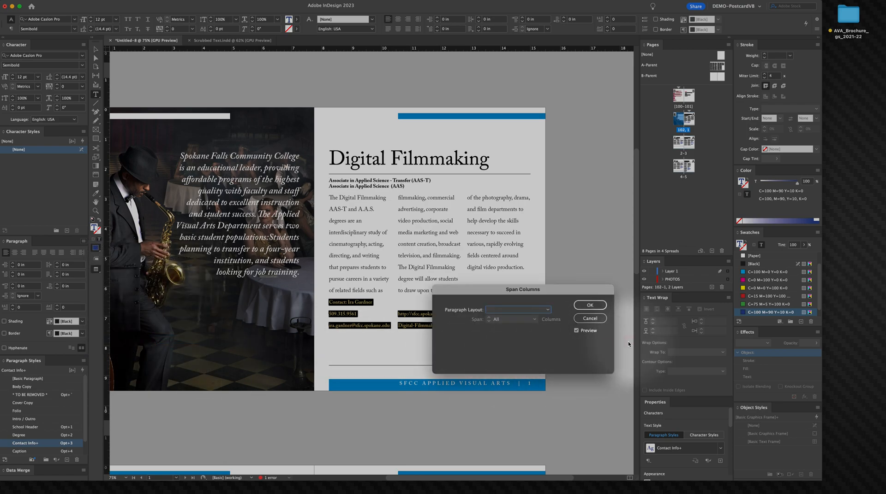
click(512, 310)
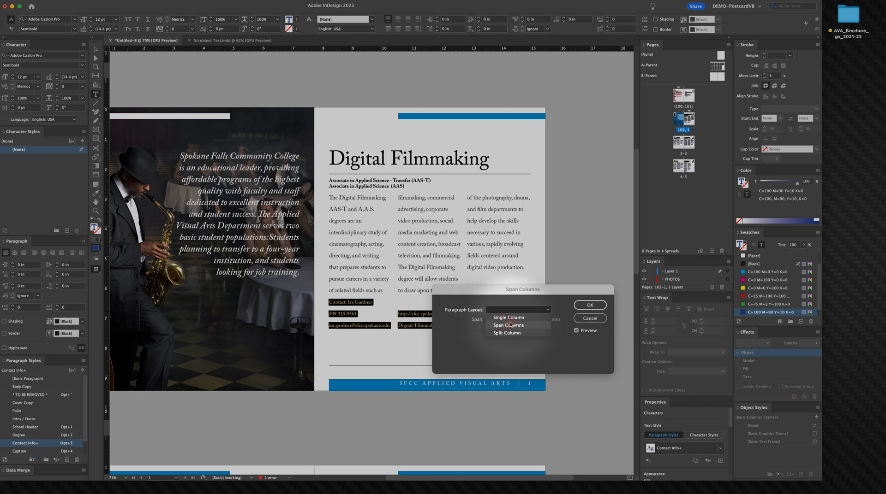
click(510, 325)
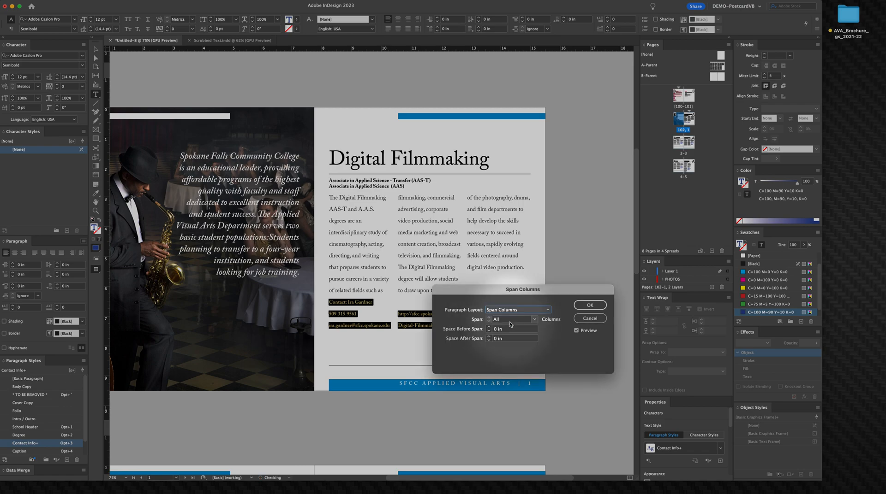
click(583, 306)
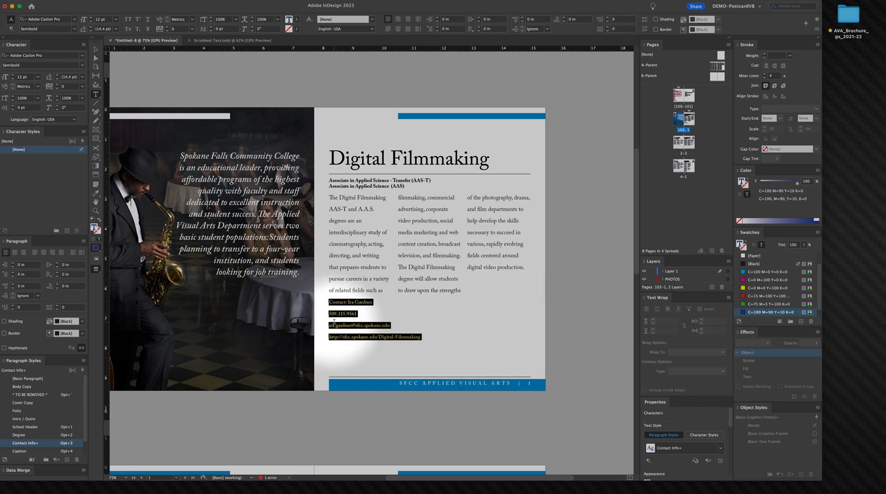
click(327, 337)
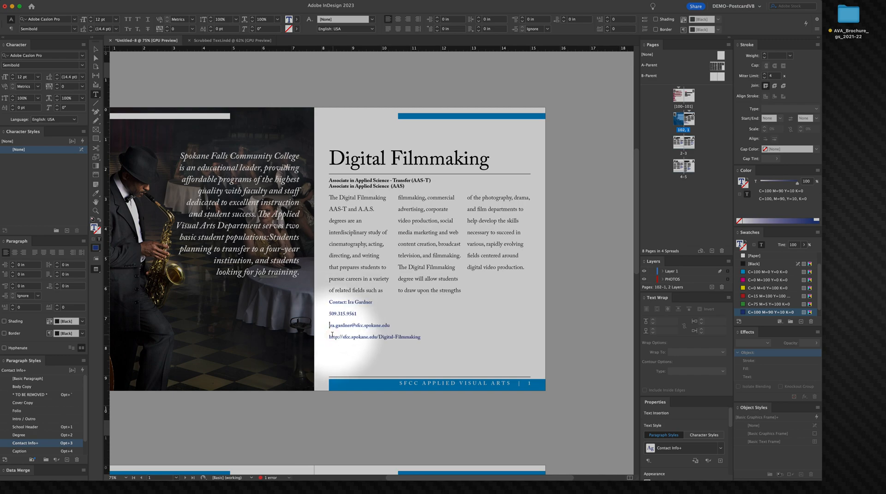
drag(345, 337, 325, 338)
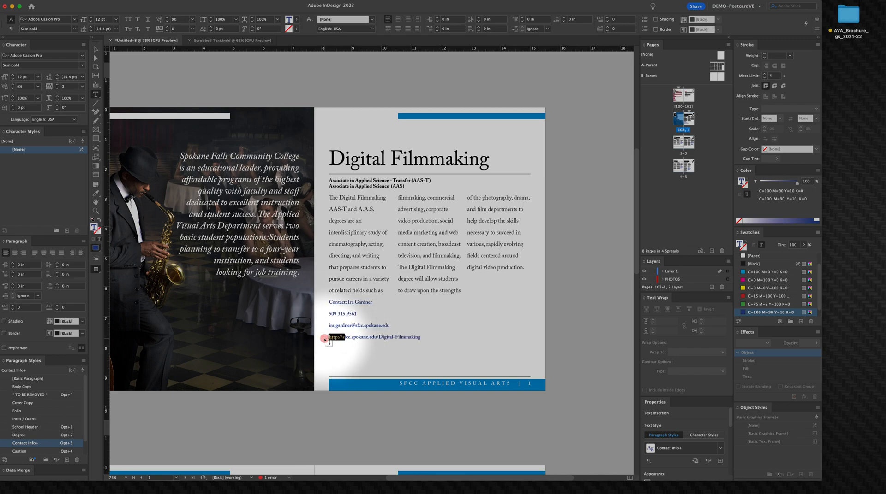
text(s)
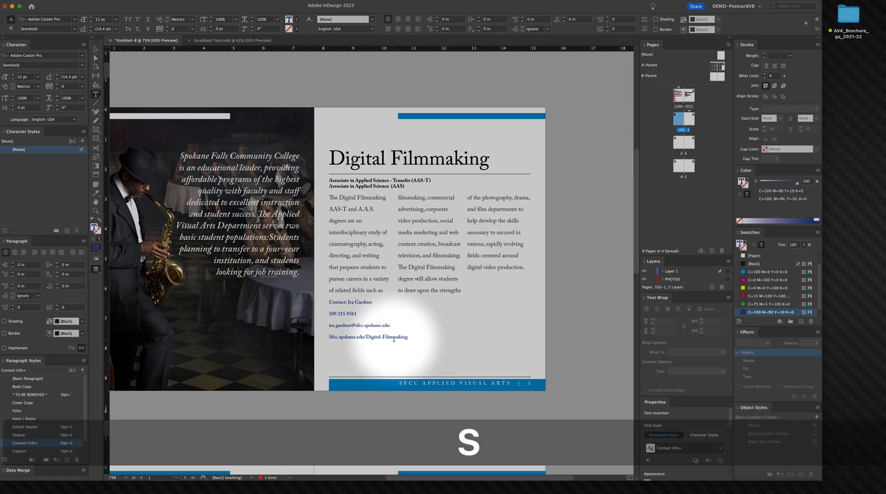
key(BackSpace)
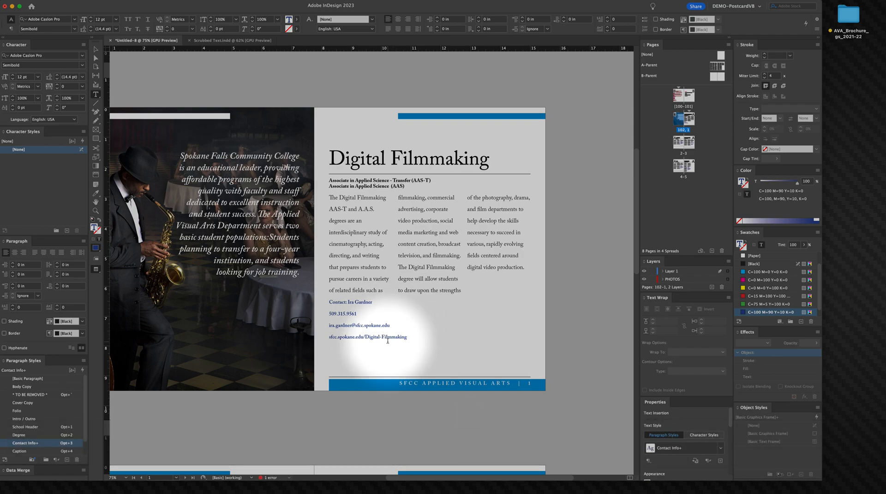
Step: Lowercase the web address path so it reads digital-filmmaking
drag(368, 337, 364, 336)
text(d)
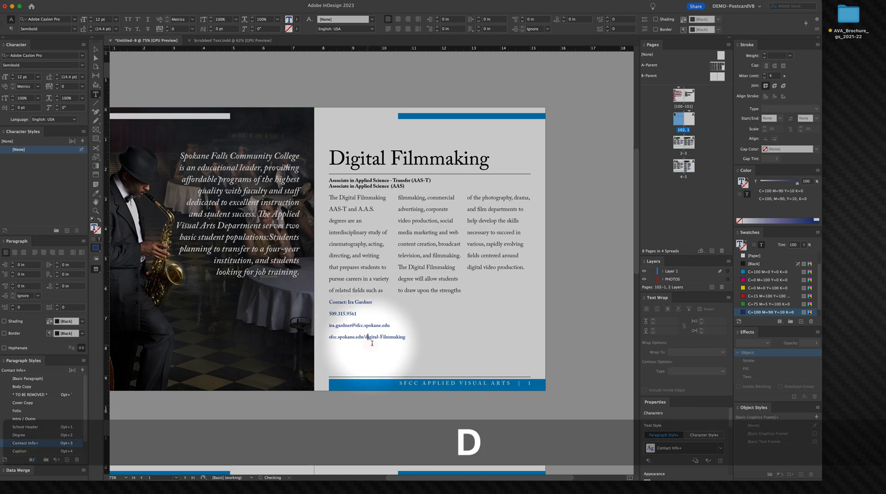
double_click(383, 337)
click(382, 336)
key(Left)
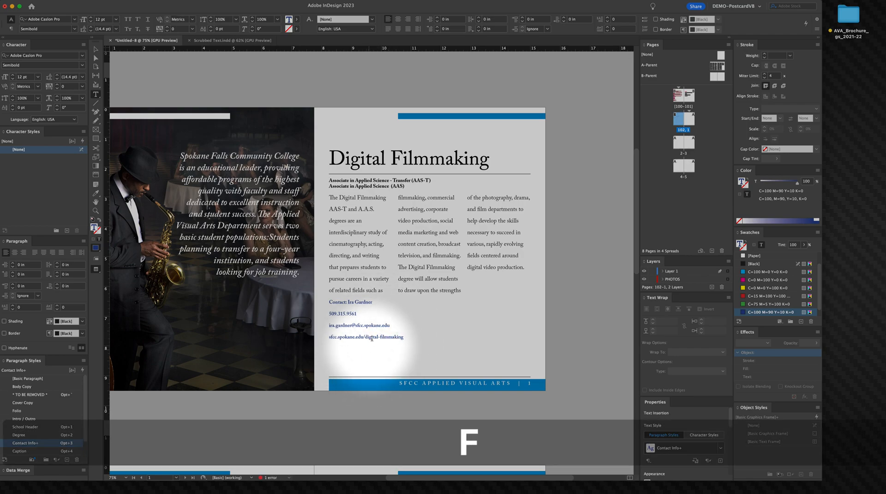
Step: Join the web address onto the e-mail line, separating them with em spaces around a vertical bar
click(375, 343)
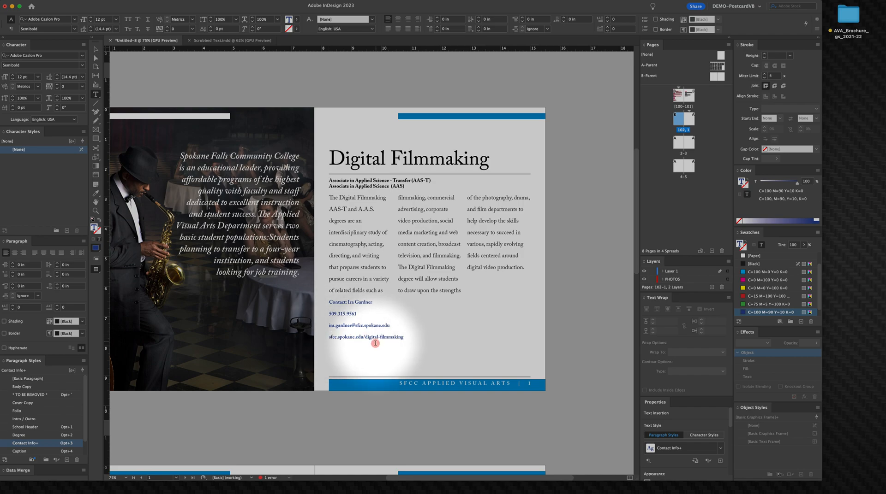
key(BackSpace)
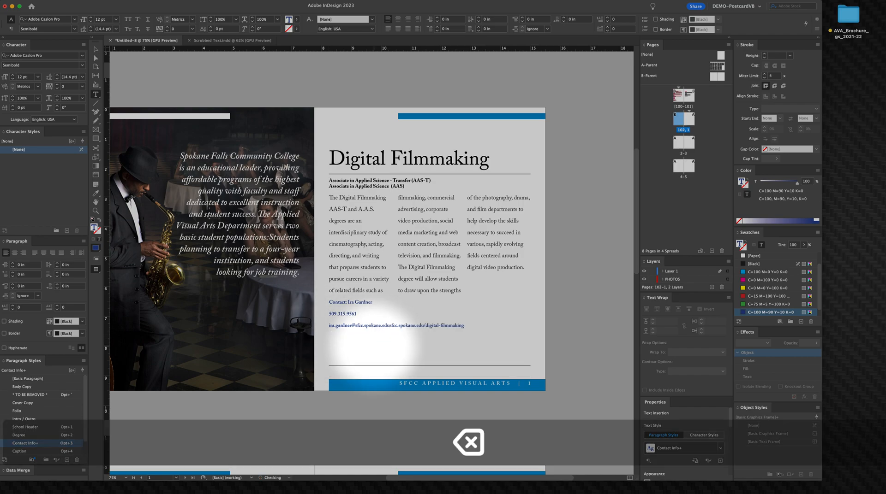
key(shift+super+m)
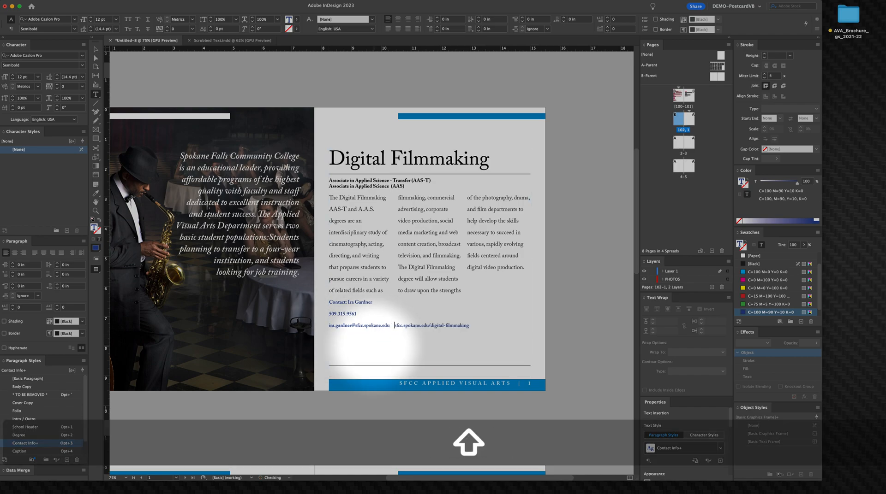
key(shift+super+m)
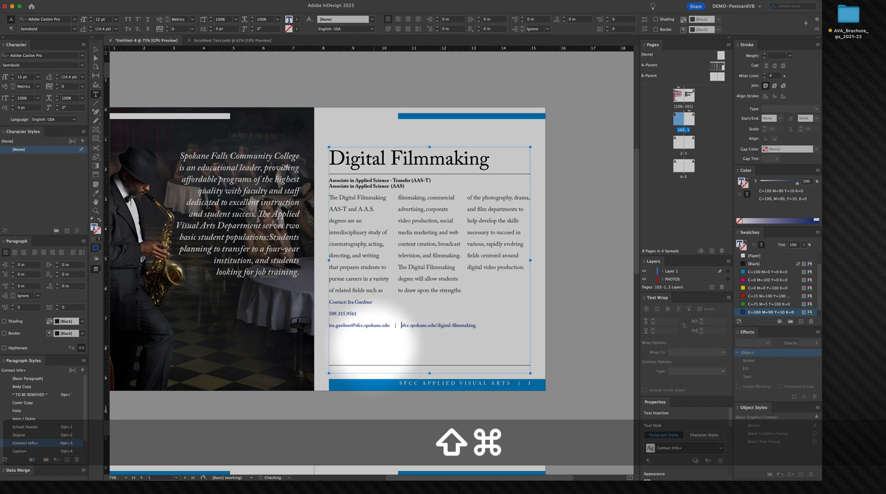
Step: Join the e-mail line onto the phone number line, separating them with em spaces around a vertical bar
click(328, 326)
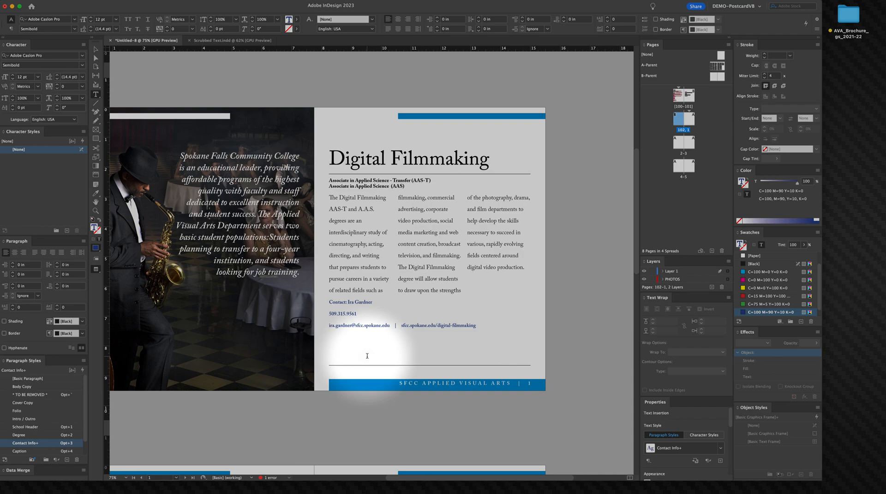
key(BackSpace)
key(BackSpace)
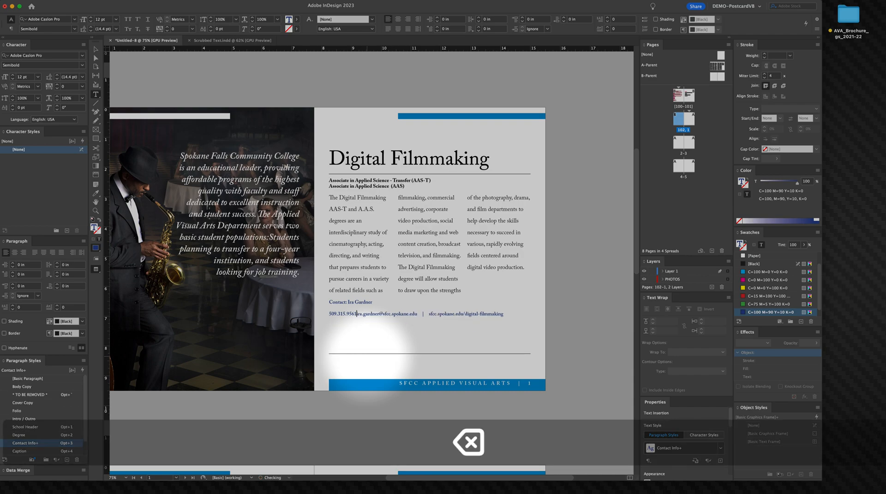
key(shift+super+m)
text(|)
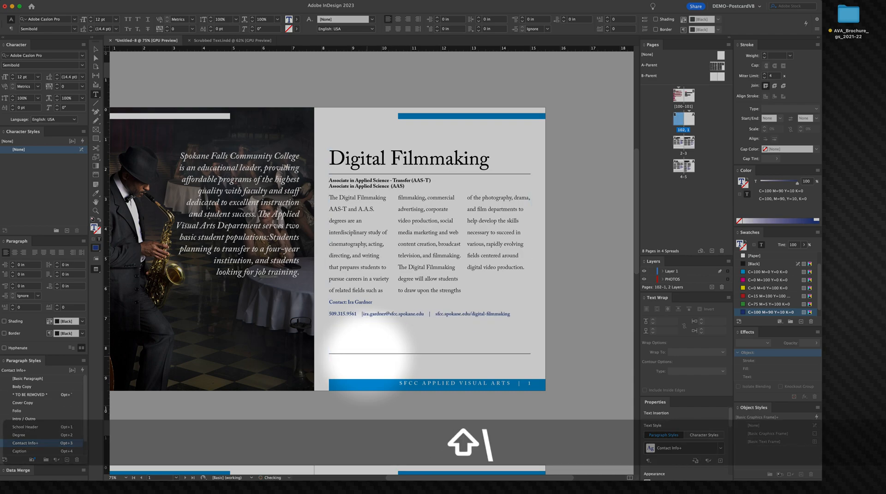
key(shift+super+m)
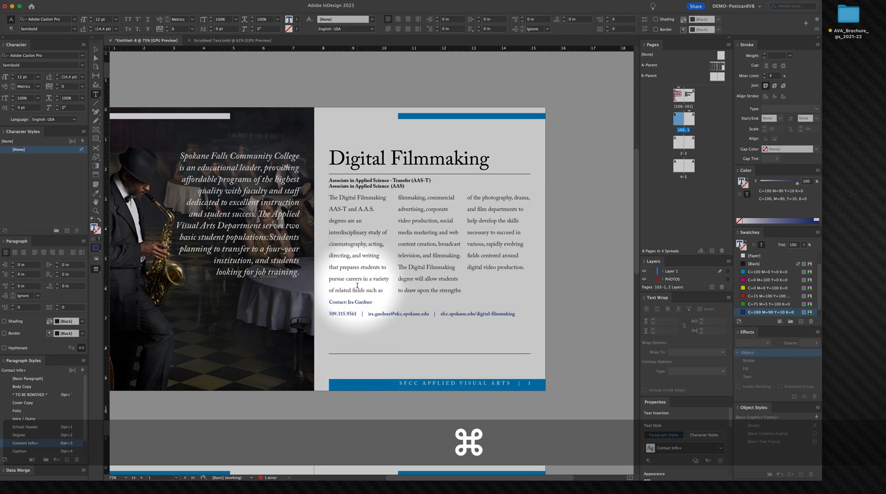
Step: Redefine the Contact Info paragraph style from the combined phone, e-mail and web line
right_click(359, 273)
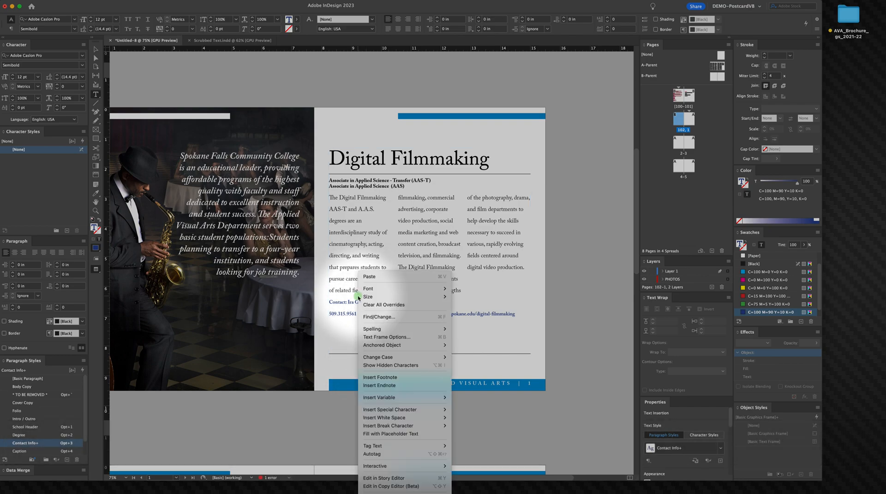
key(Escape)
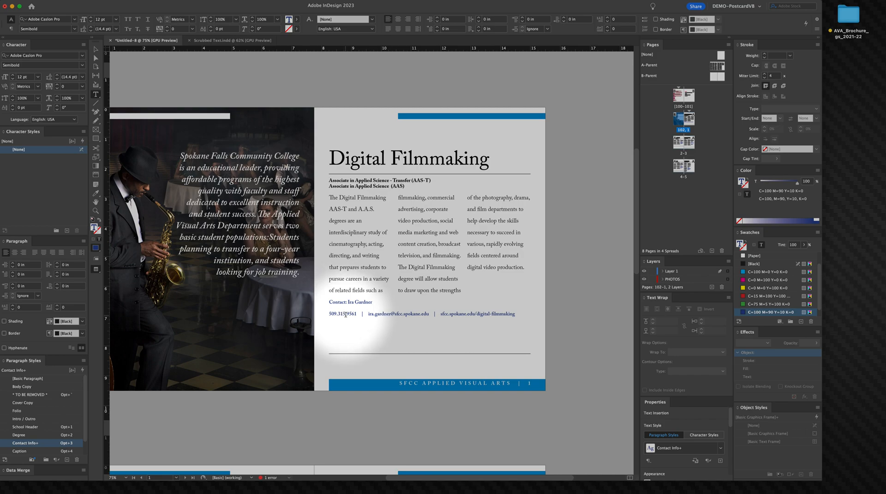
triple_click(346, 314)
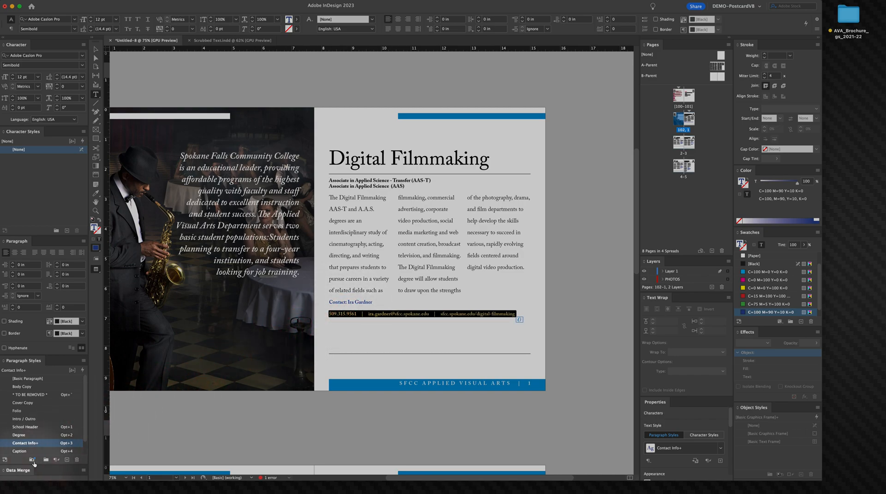
click(83, 362)
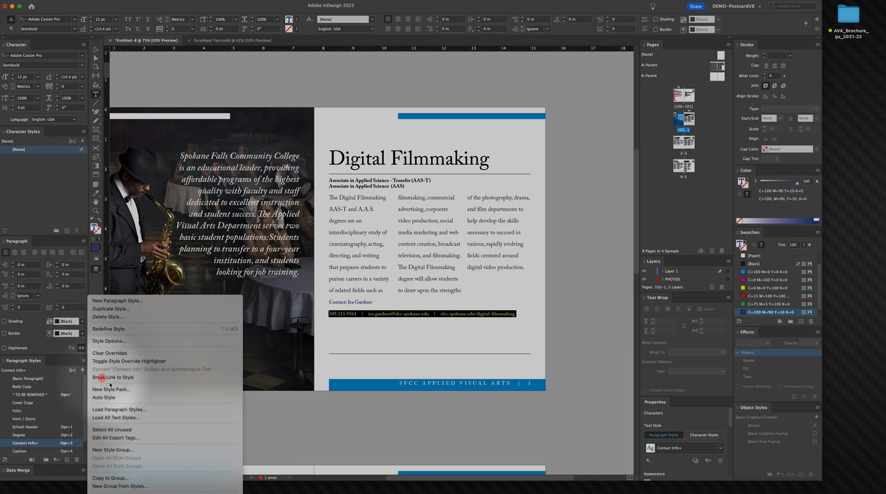
click(108, 329)
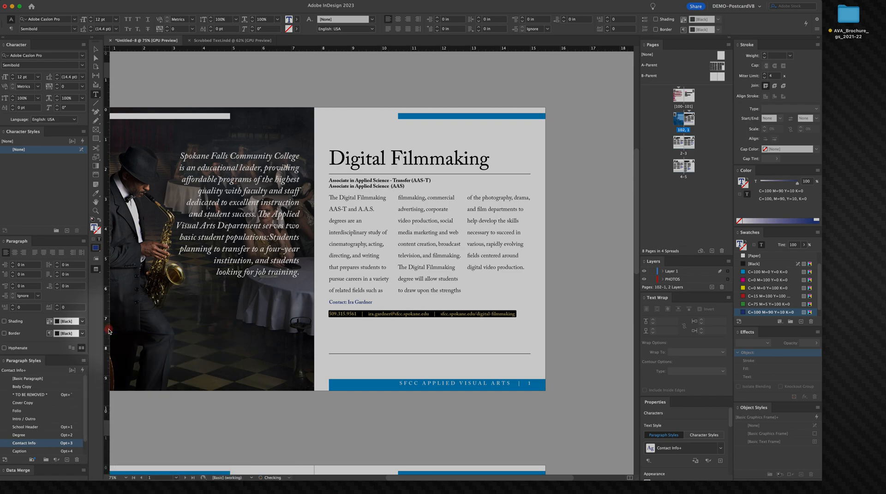
right_click(345, 302)
click(373, 291)
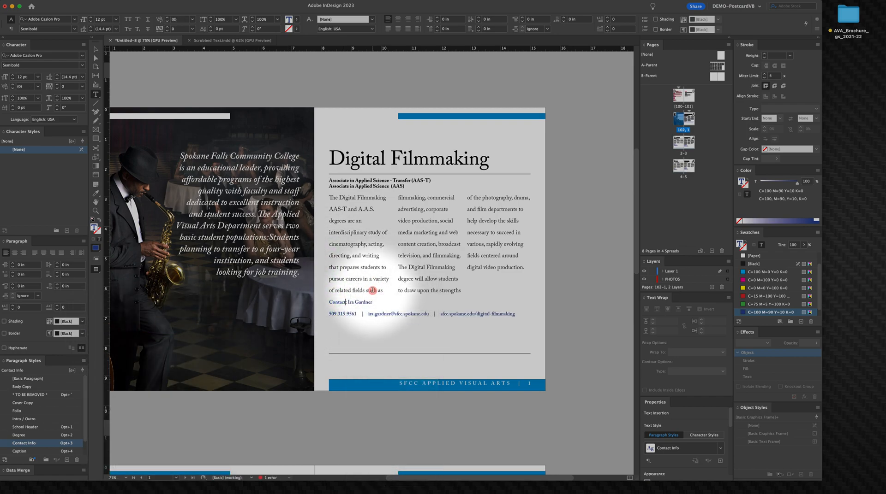
text(:)
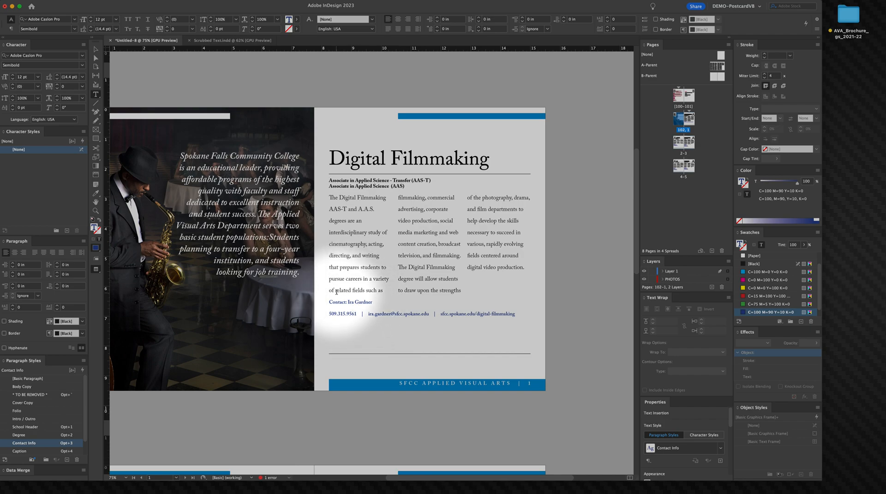
key(BackSpace)
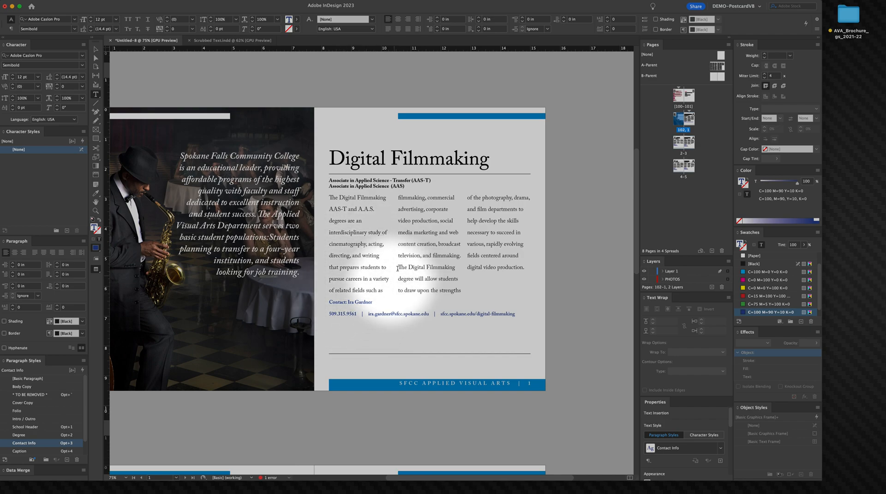
Step: Reapply the Body Copy paragraph style to the three-column body paragraph
triple_click(343, 213)
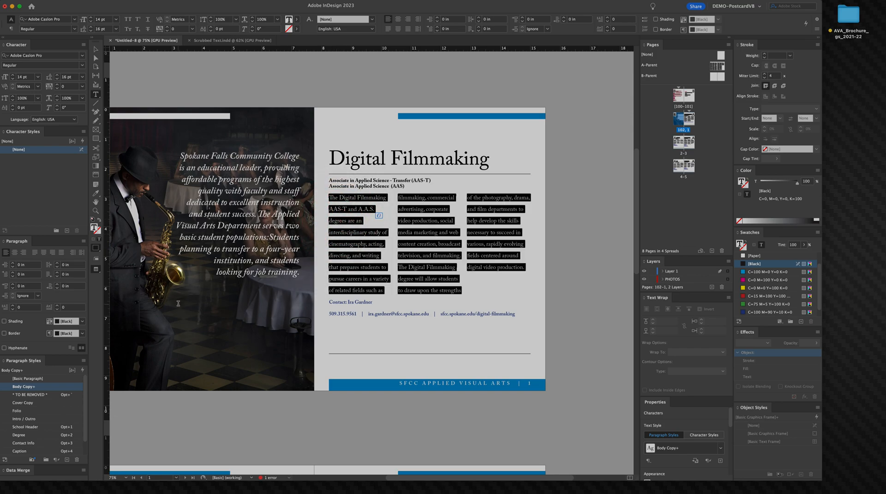
right_click(42, 387)
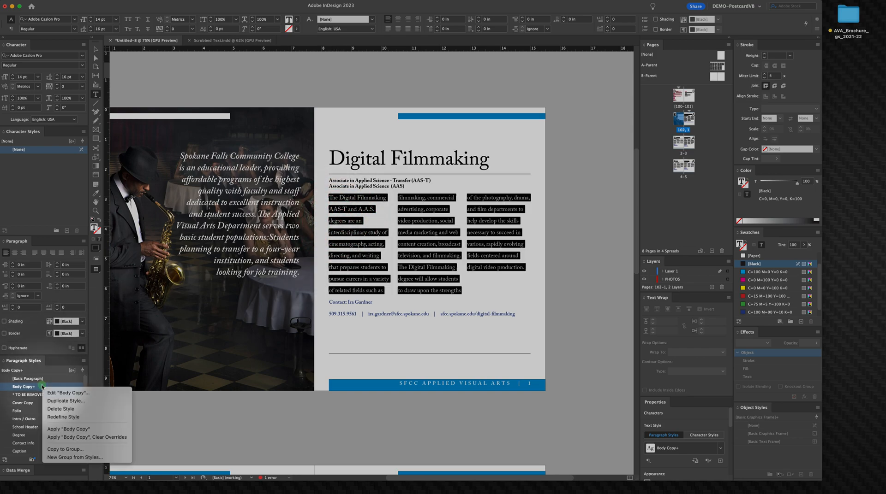
click(78, 428)
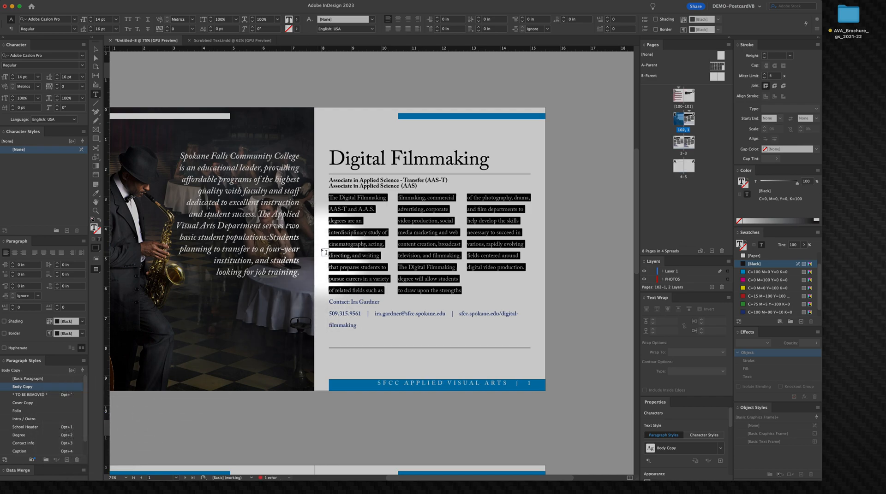
Step: Inspect the paragraph styles of the degree lines, heading, body text and contact lines
click(345, 185)
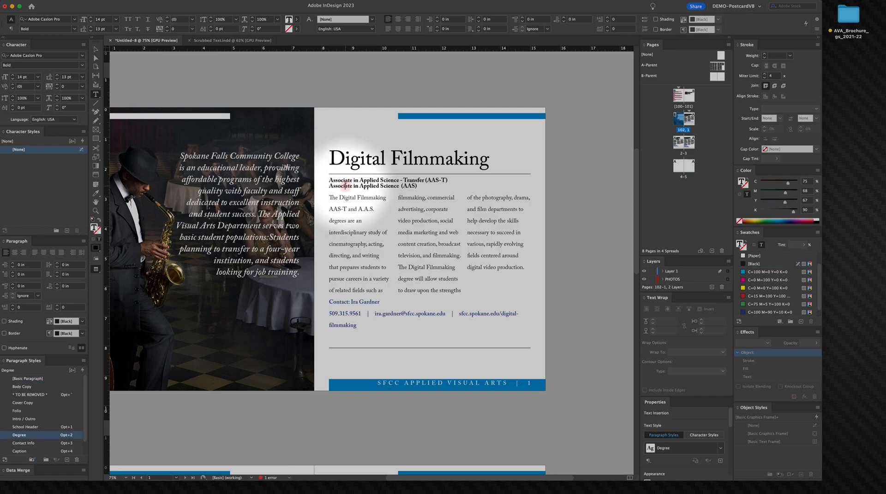
click(352, 165)
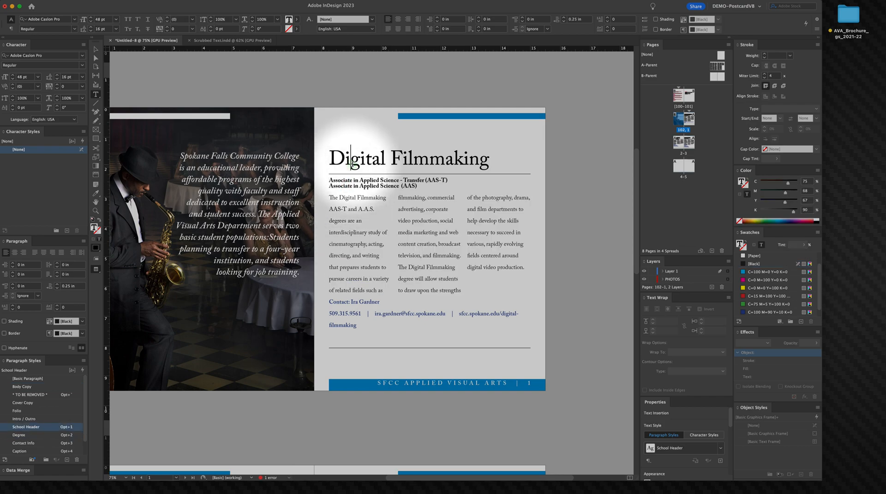
click(375, 256)
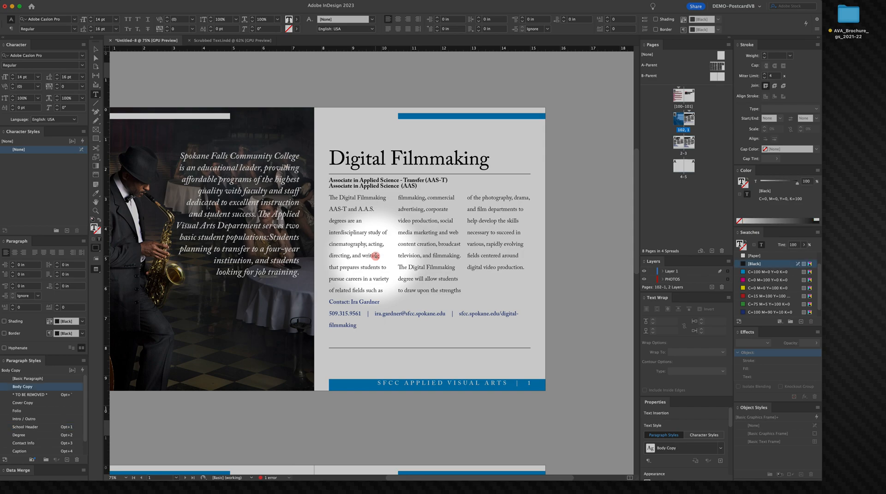
click(347, 305)
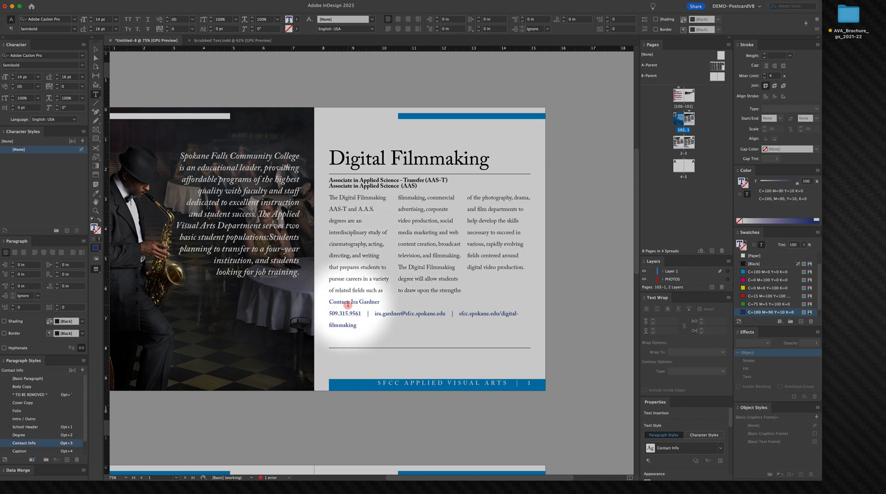
click(347, 314)
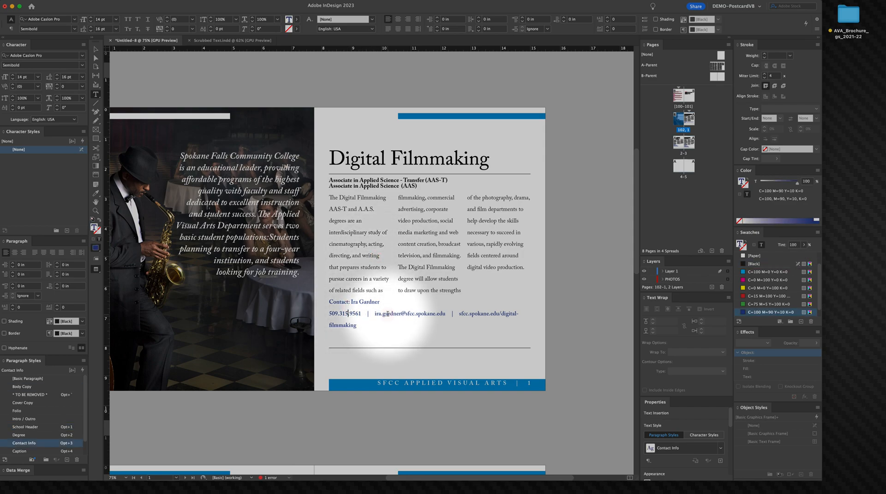
Step: Set the space before the contact name line to 0.1875 in and reapply the Contact Info paragraph style
double_click(341, 300)
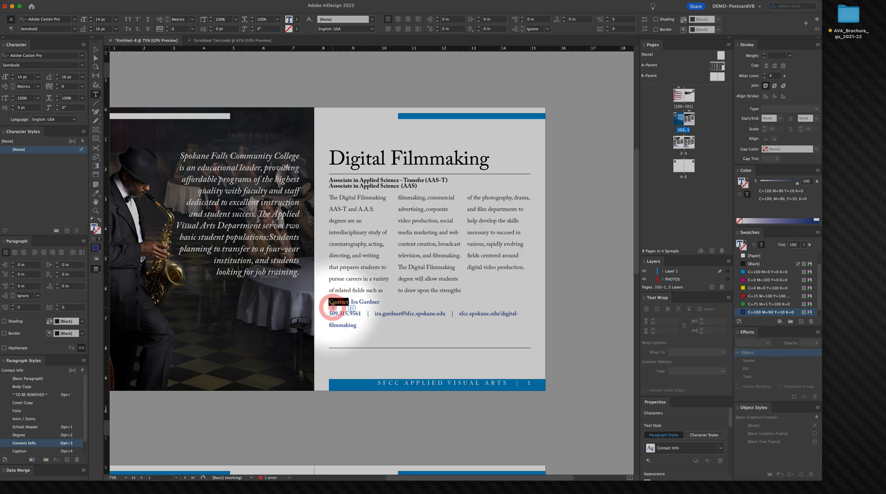
triple_click(349, 302)
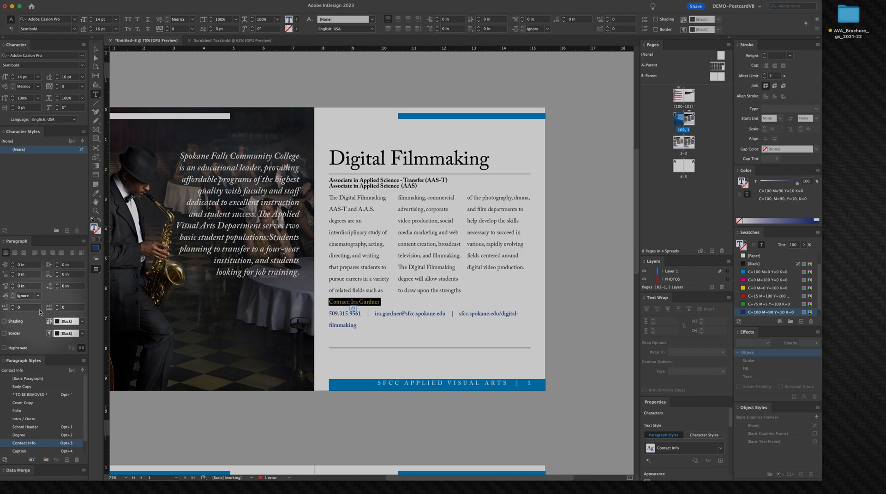
click(329, 315)
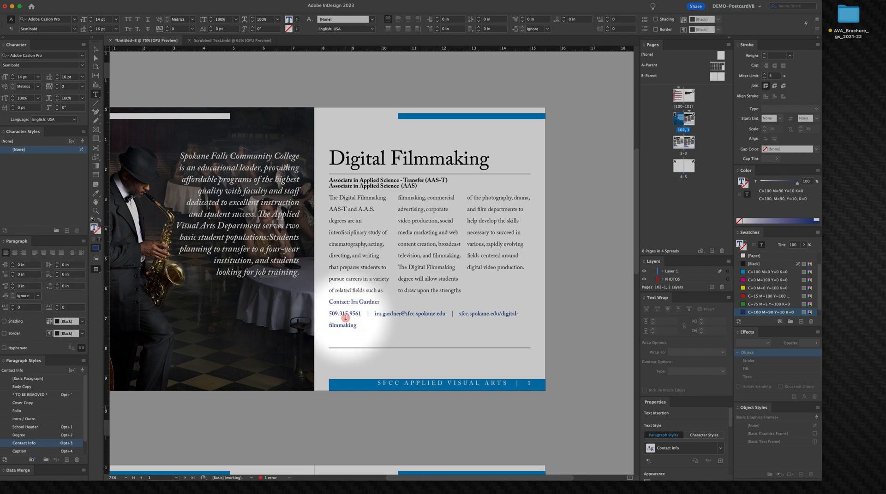
key(shift)
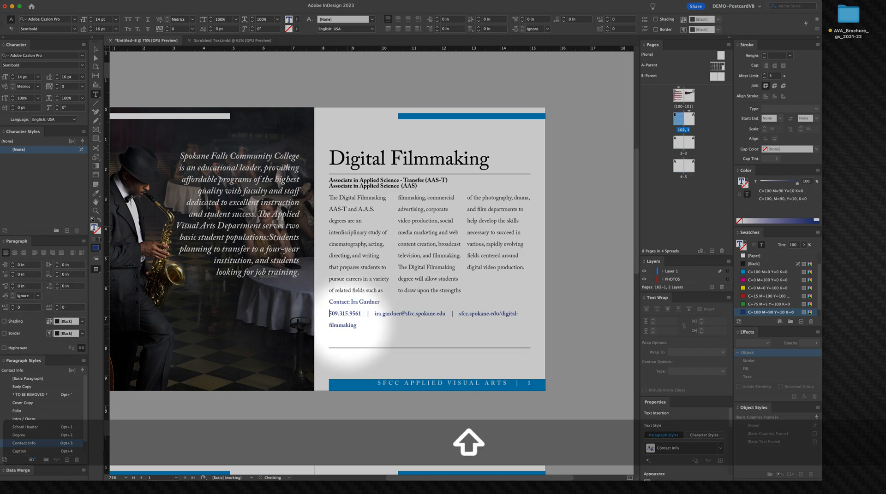
right_click(332, 300)
click(340, 290)
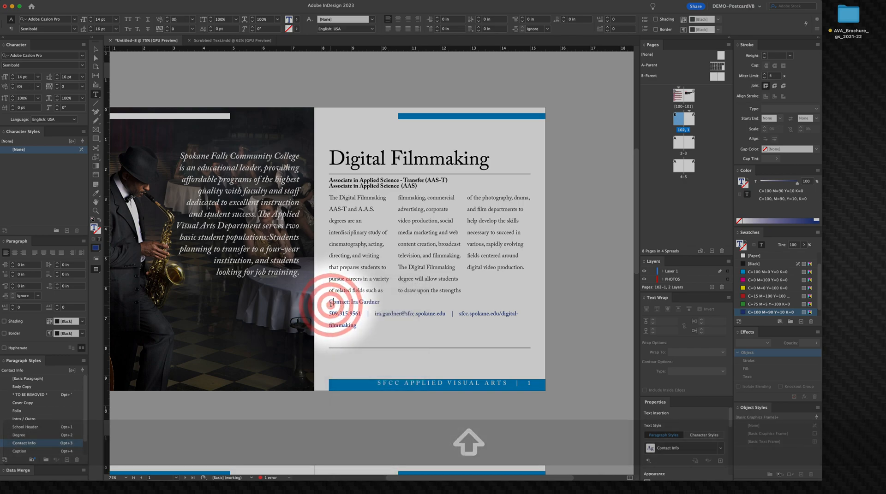
double_click(339, 303)
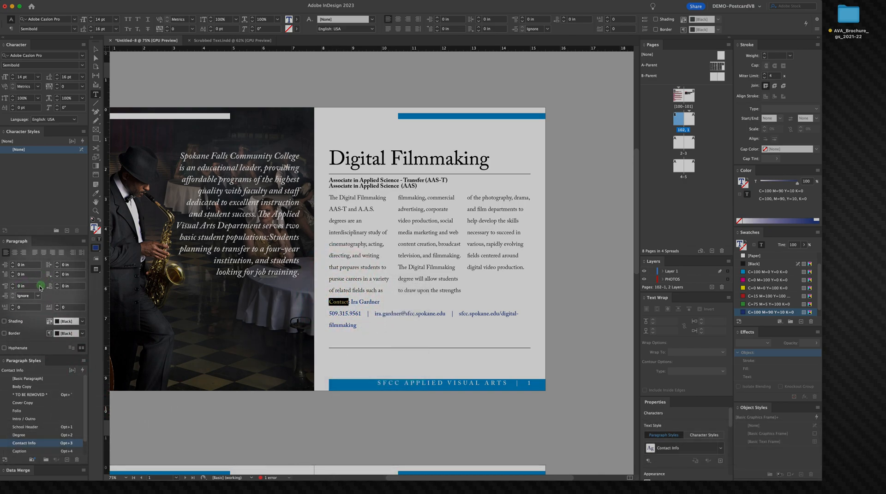
click(13, 286)
click(13, 285)
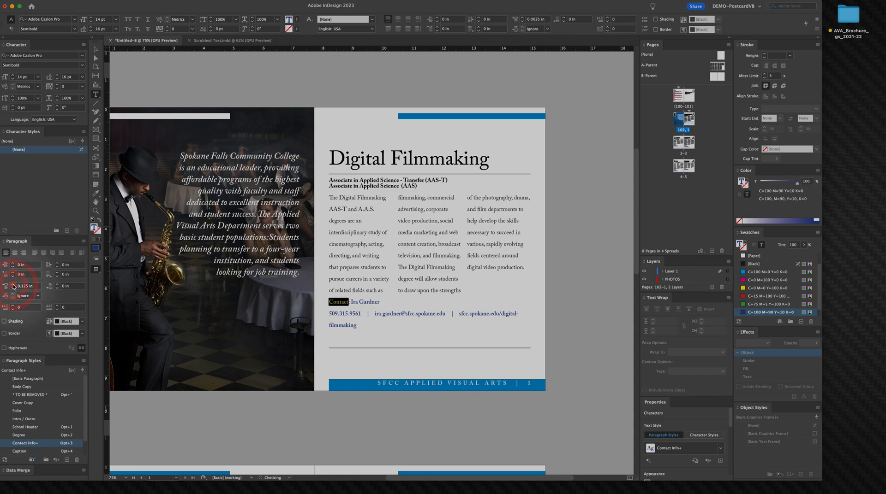
click(13, 286)
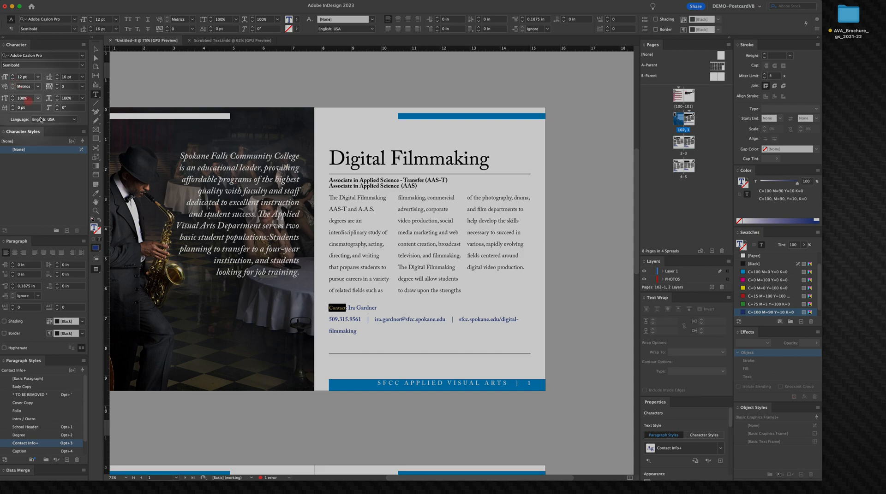
right_click(52, 442)
click(94, 483)
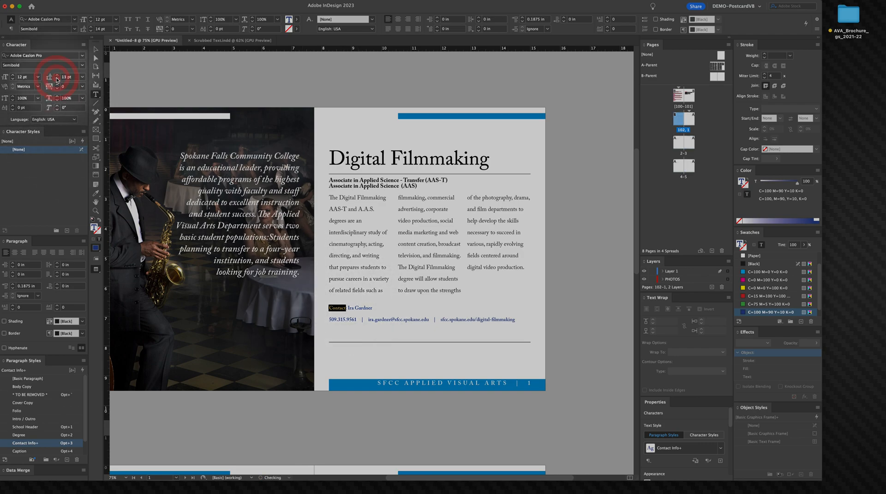
Step: Redefine the Contact Info paragraph style from the contact name line, then undo the redefinition
right_click(38, 441)
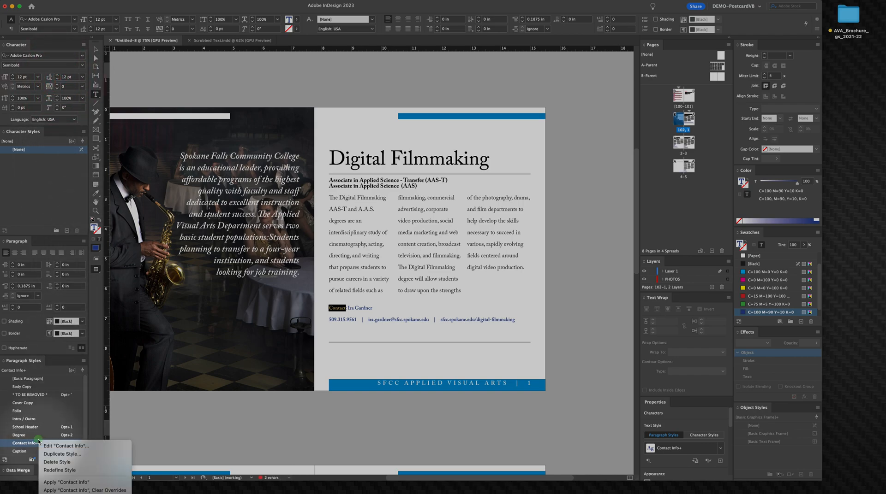
right_click(37, 443)
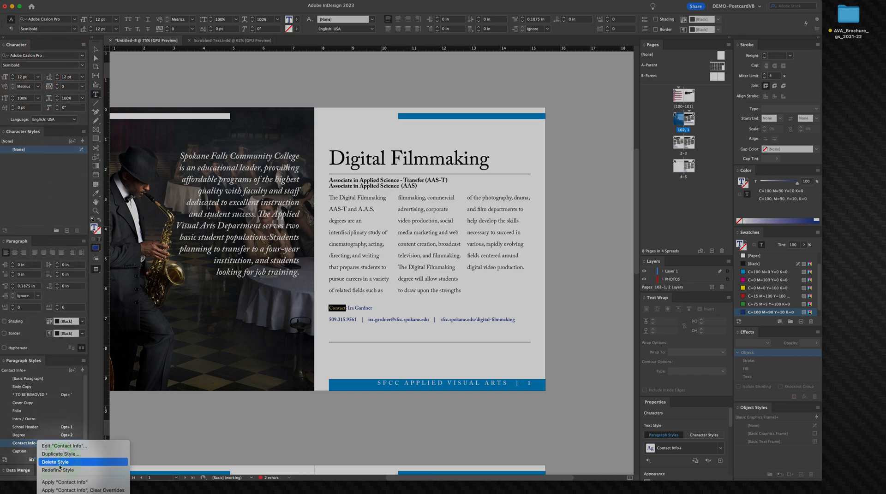
click(58, 471)
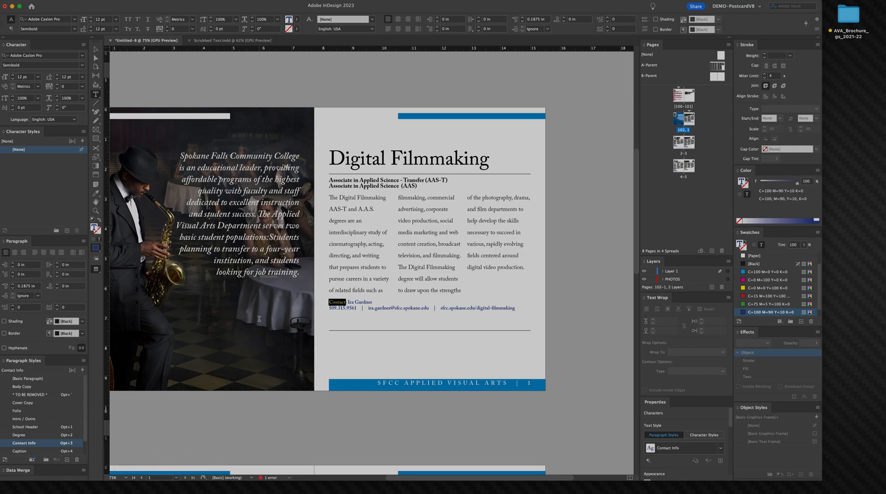
key(super+z)
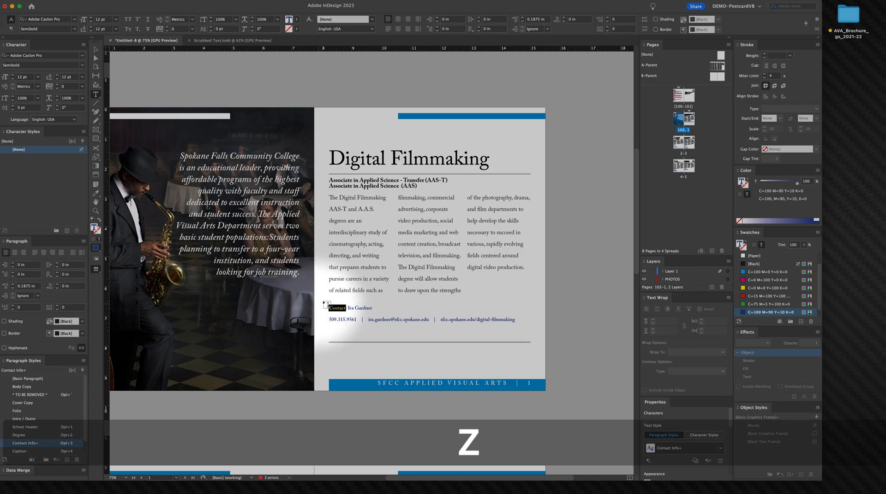
Step: Redefine the Degree paragraph style from the selected first degree line
triple_click(364, 181)
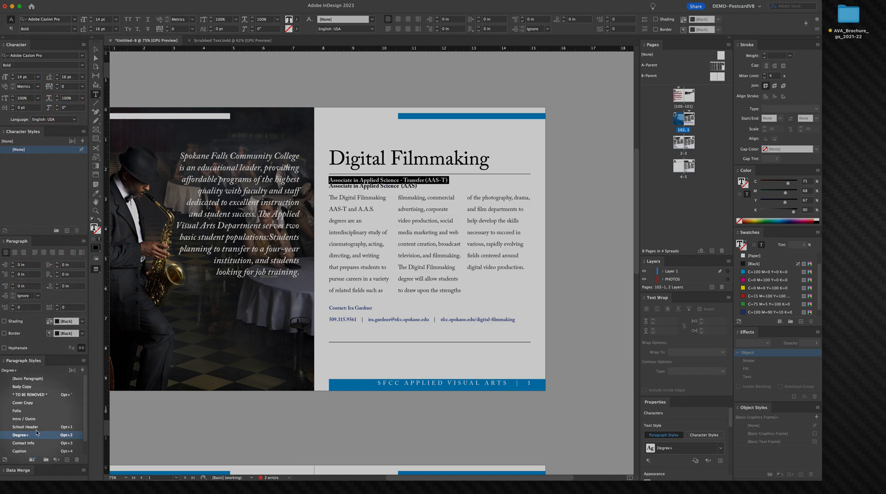
right_click(35, 438)
click(56, 468)
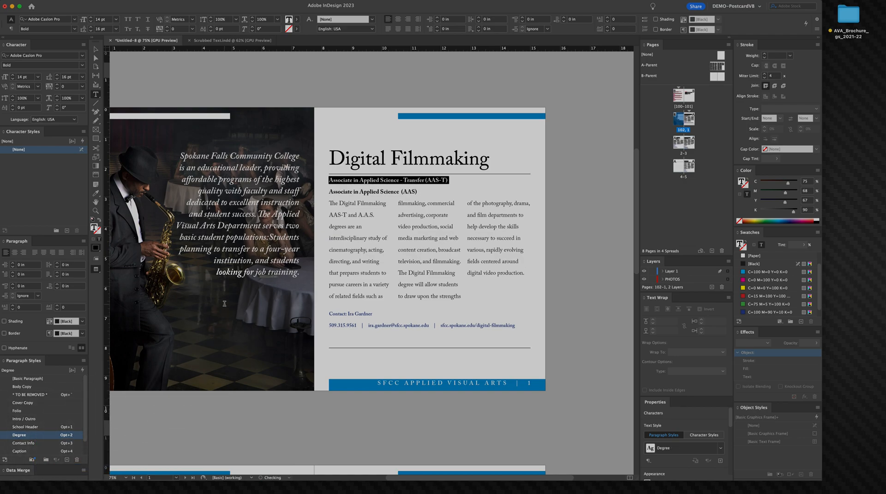
Step: Inspect the paragraph settings of the first degree line inside the text frame
click(94, 49)
click(341, 171)
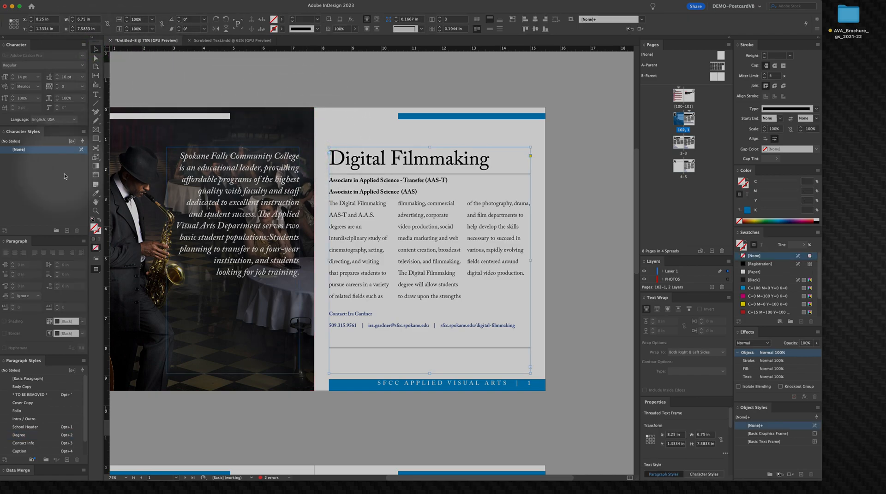
triple_click(345, 180)
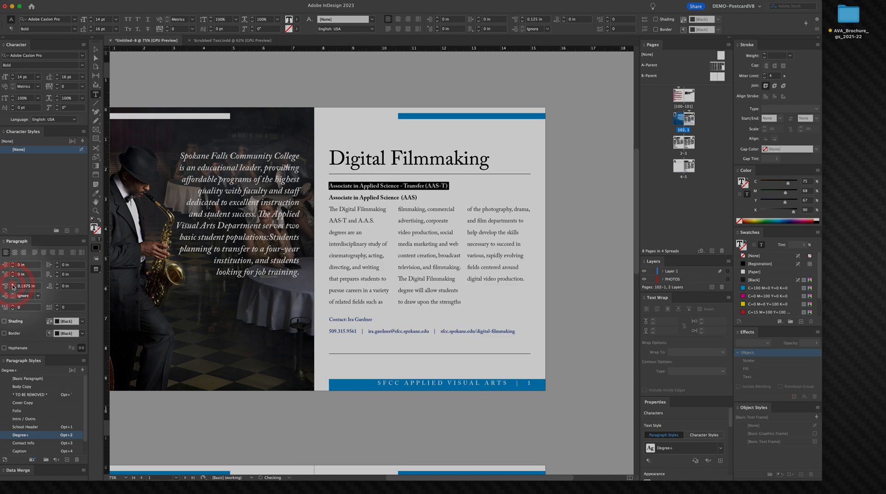
click(95, 51)
click(567, 243)
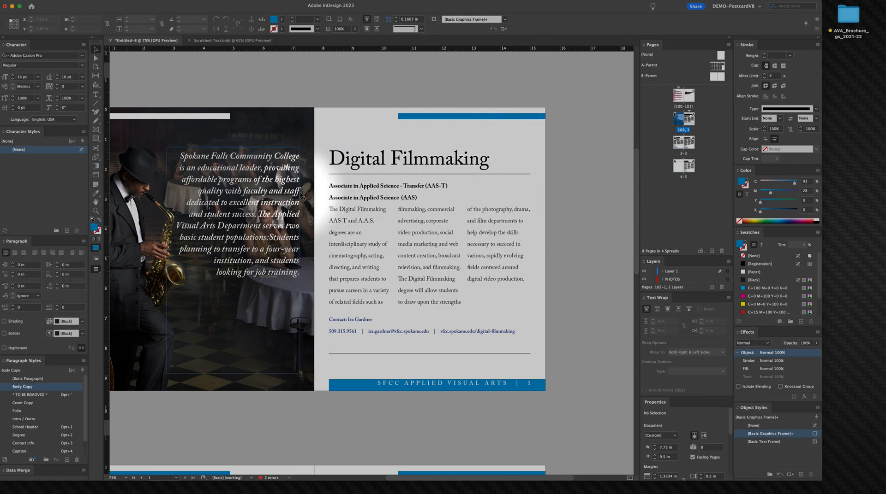
Step: Redefine the Degree paragraph style from the first degree line with its 0.25 in space before
click(351, 163)
double_click(350, 160)
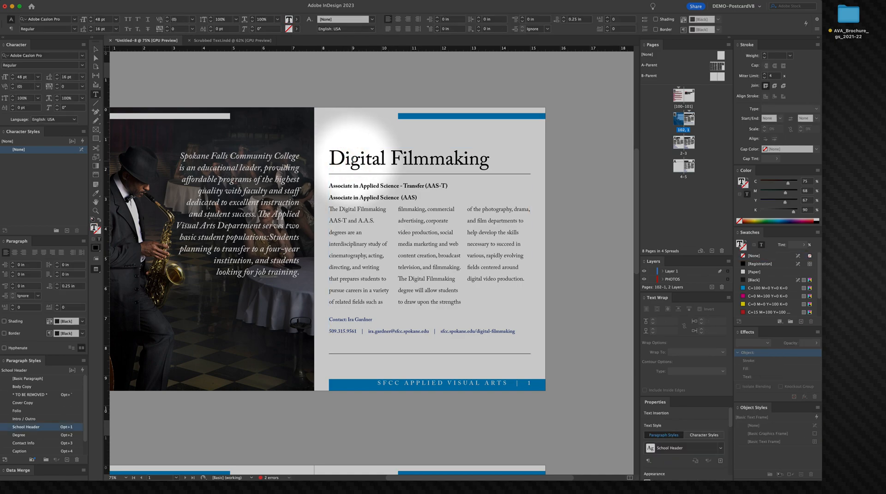
click(343, 187)
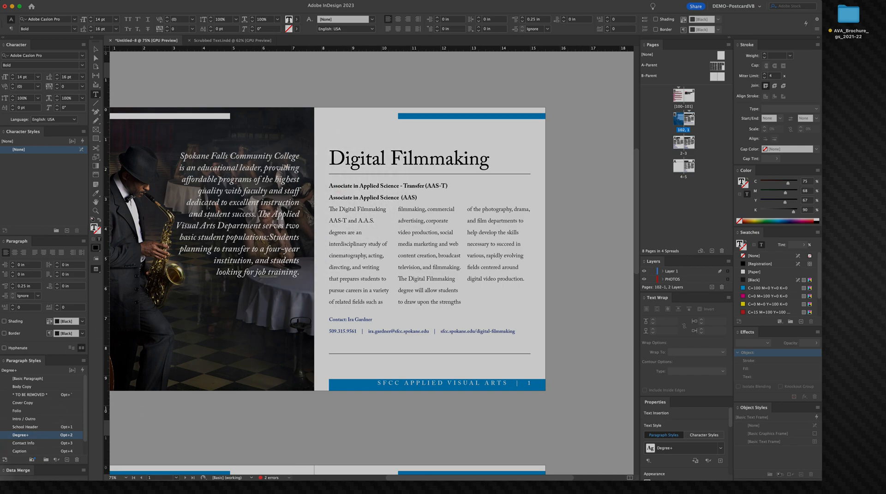
right_click(37, 435)
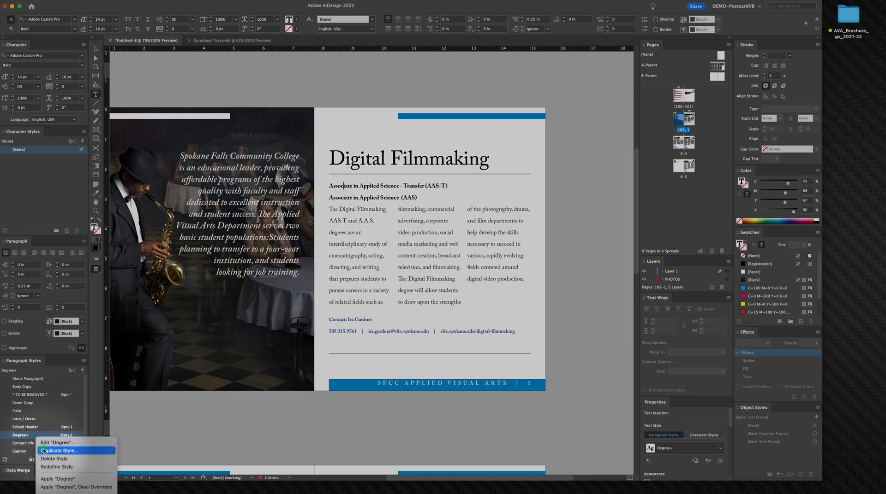
click(53, 467)
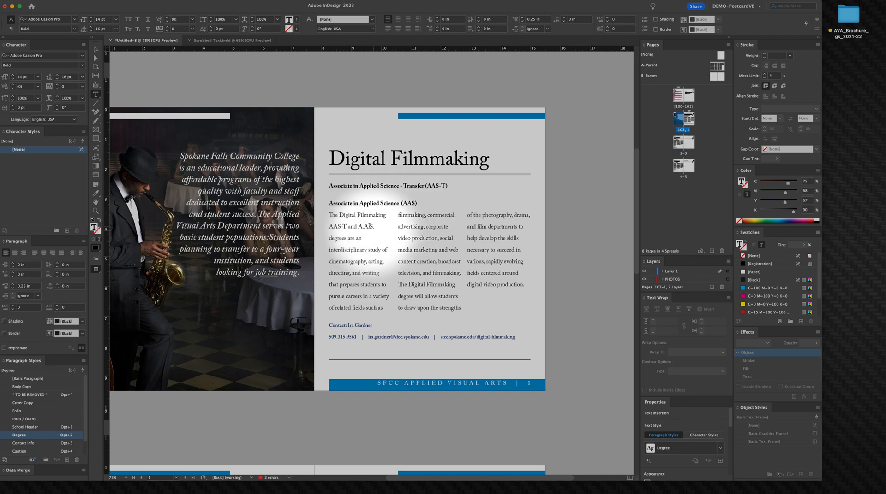
Step: Delete the break before the second degree line so it sits directly under the first
click(330, 212)
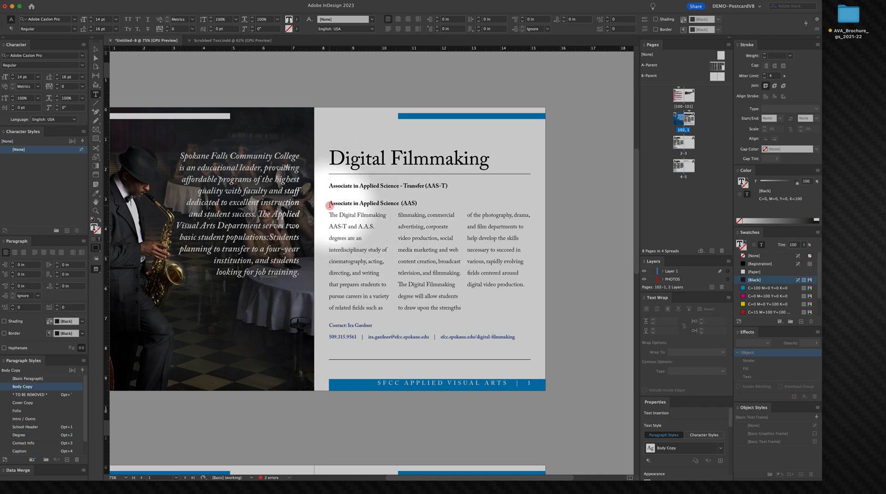
key(Up)
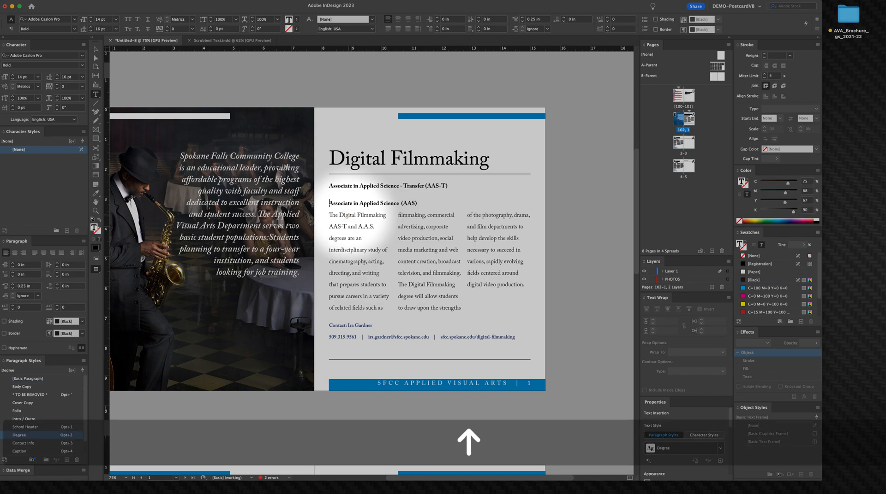
key(BackSpace)
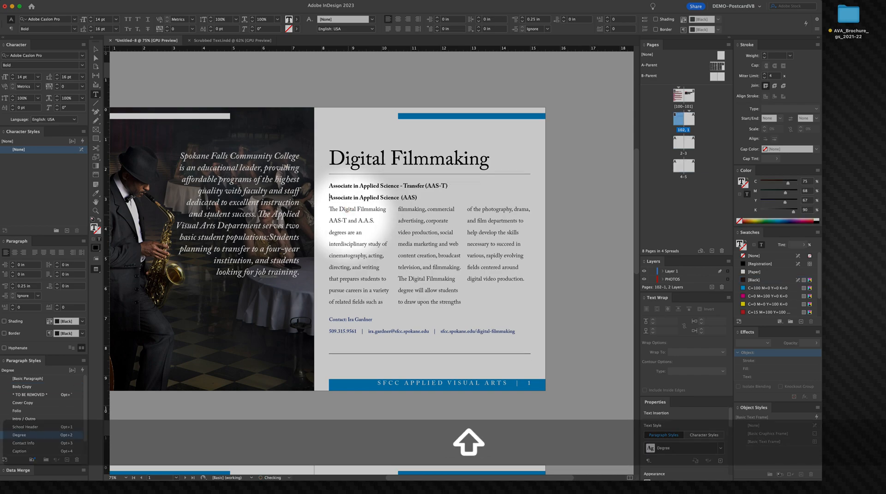
click(333, 211)
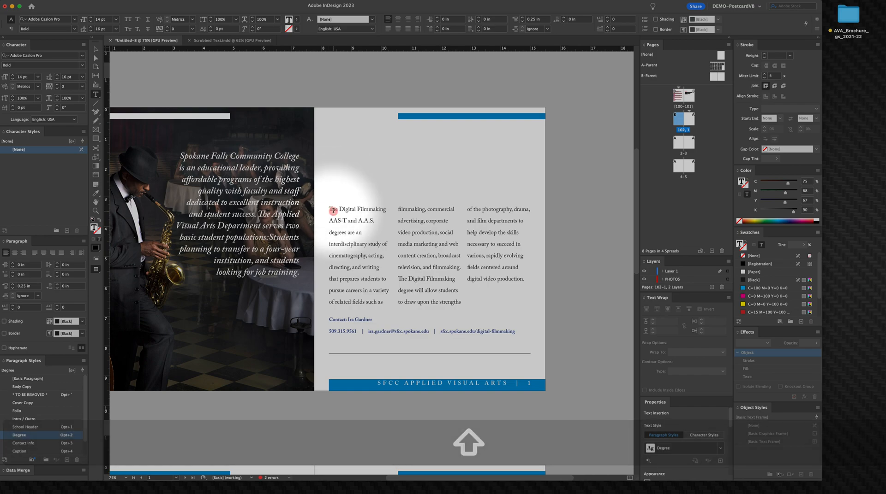
Step: Set the contact name line's leading to 15 pt and redefine the Contact Info paragraph style from it
click(345, 318)
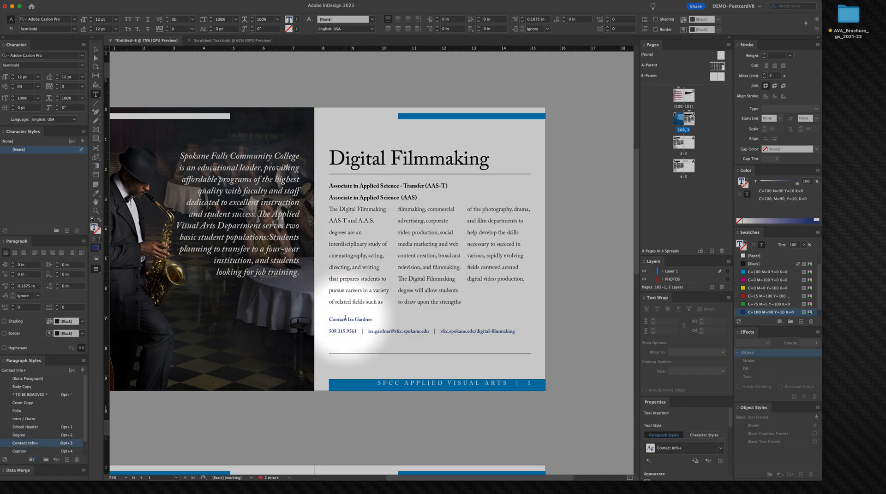
right_click(36, 444)
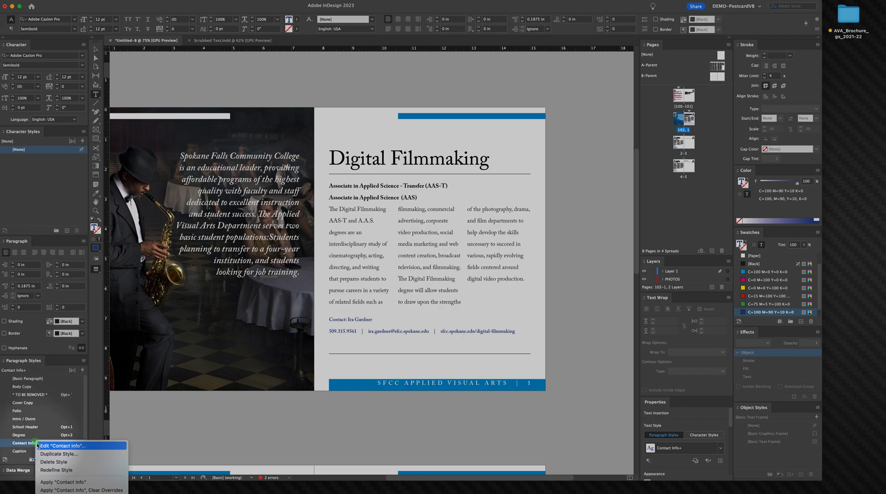
click(54, 472)
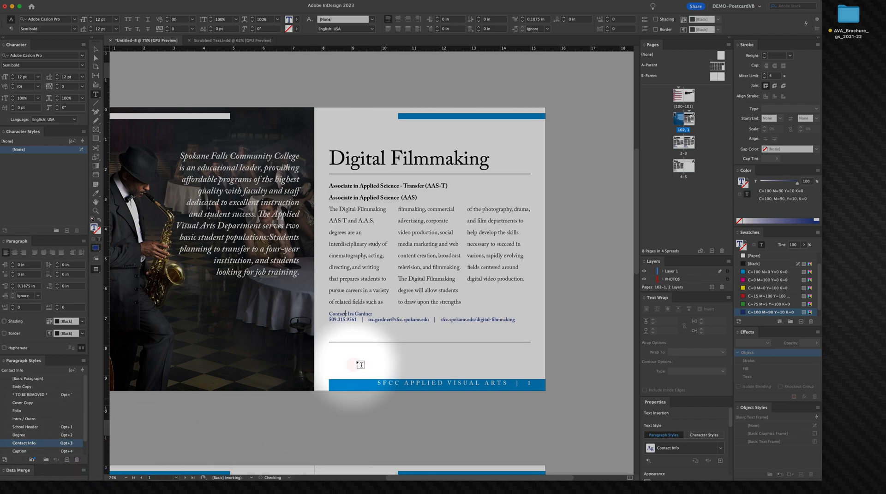
right_click(364, 333)
right_click(339, 322)
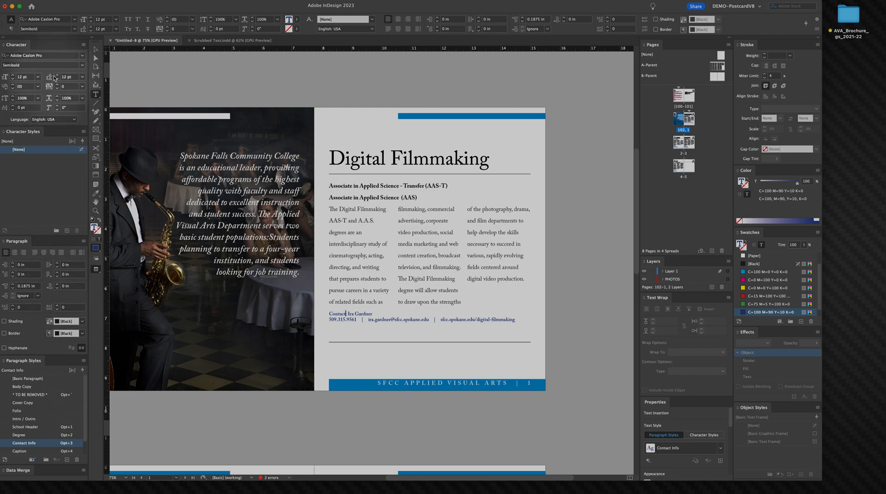
click(55, 76)
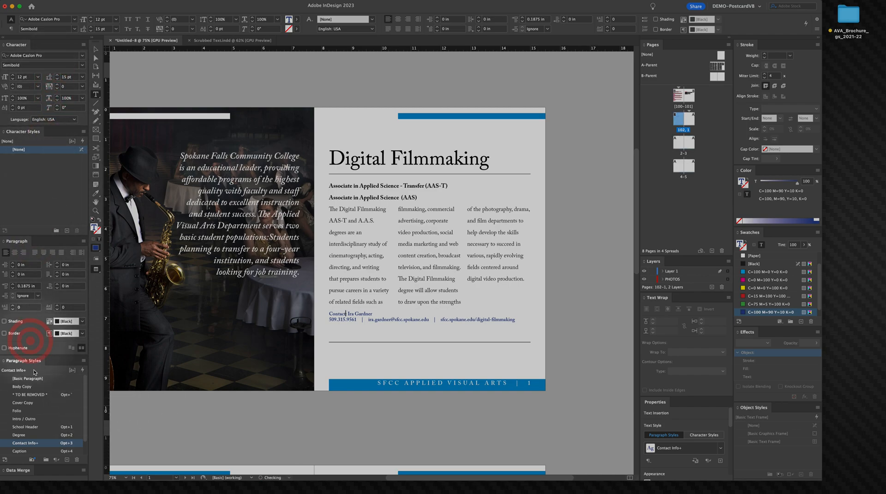
right_click(55, 447)
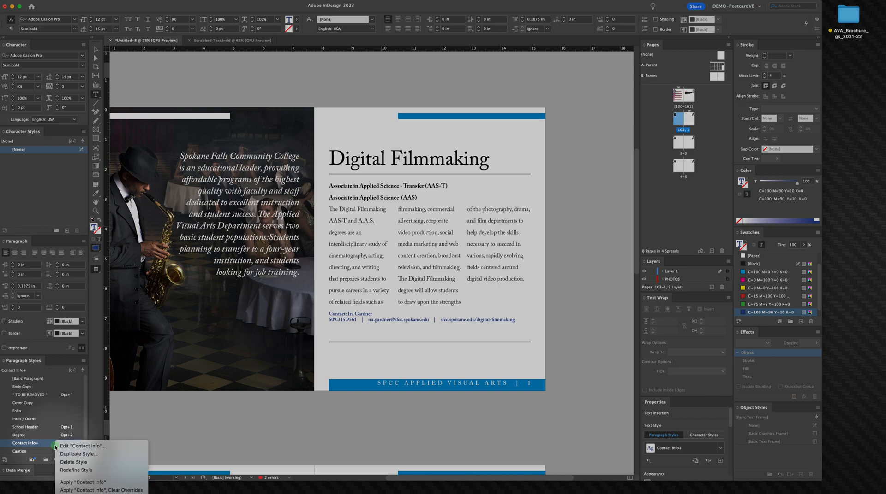
click(66, 468)
click(295, 331)
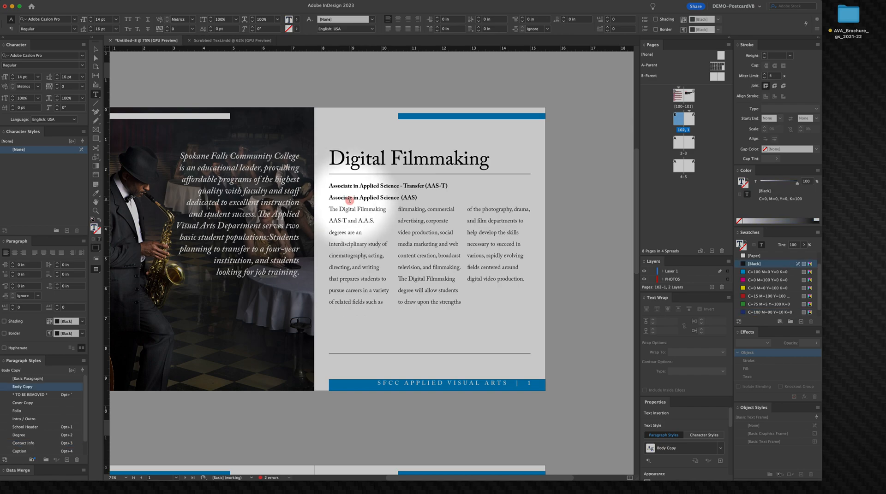
Step: Set the space after the second degree line to 0.1875 in
click(392, 194)
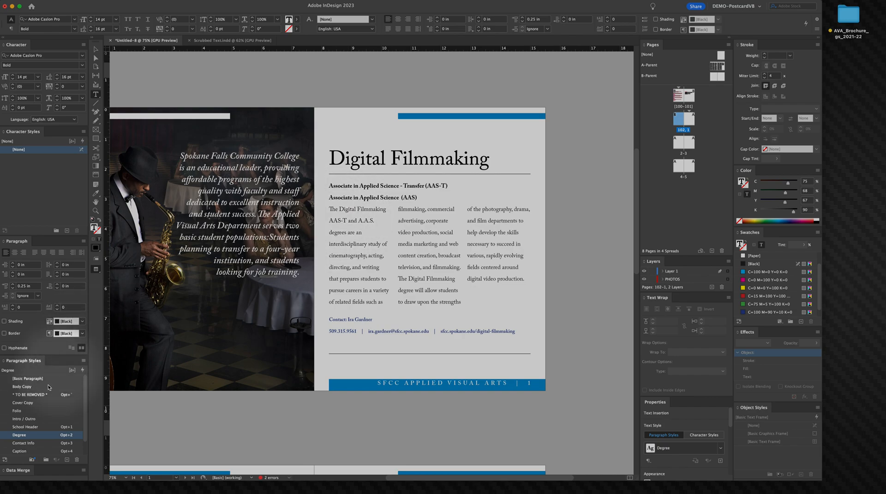
click(57, 286)
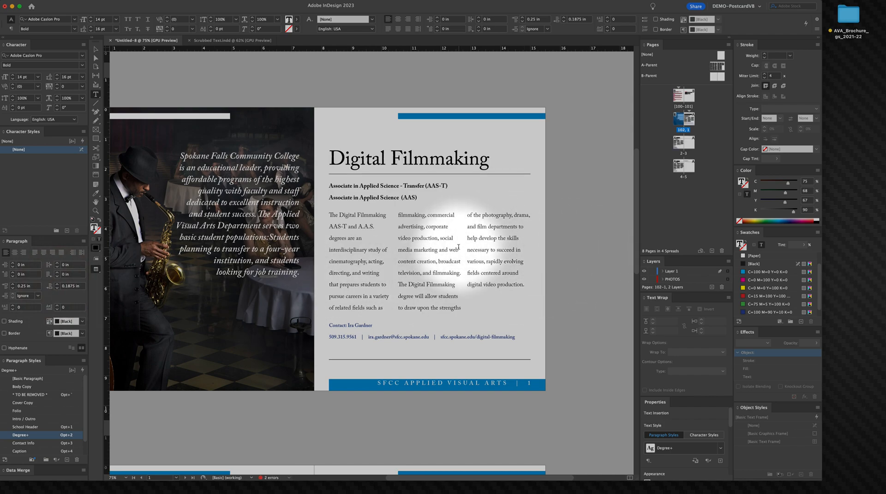
click(388, 197)
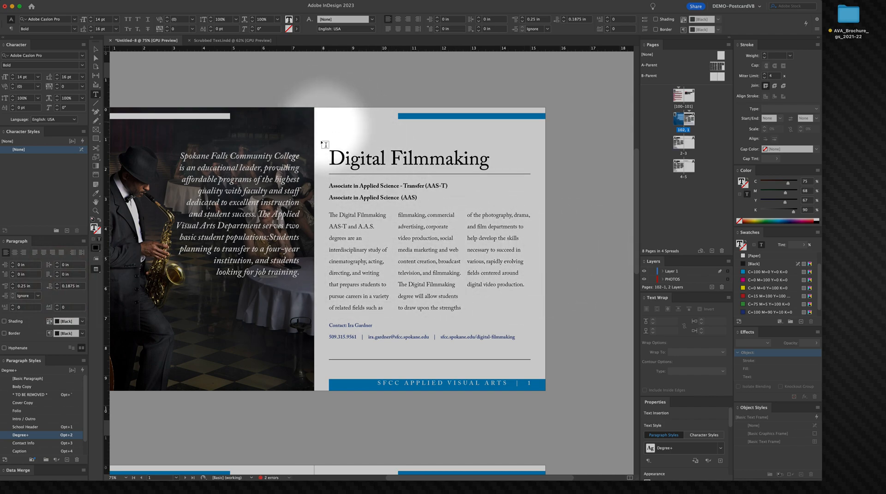
click(96, 49)
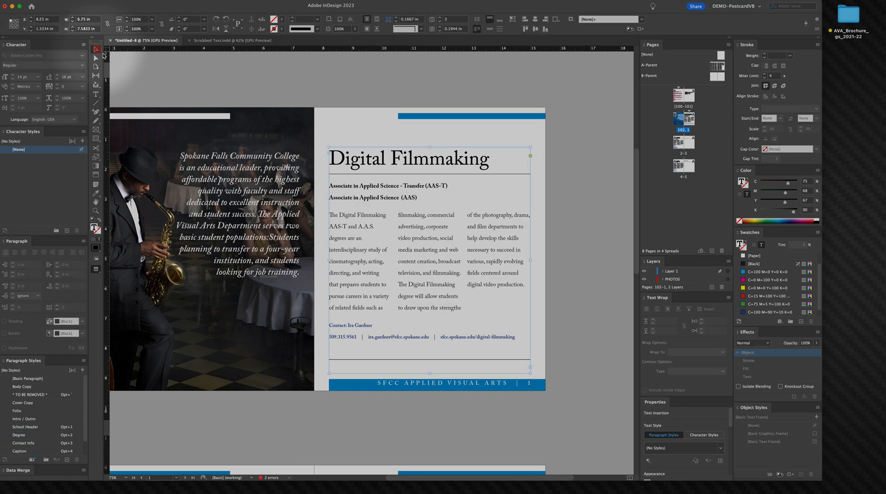
right_click(447, 164)
click(593, 221)
click(592, 221)
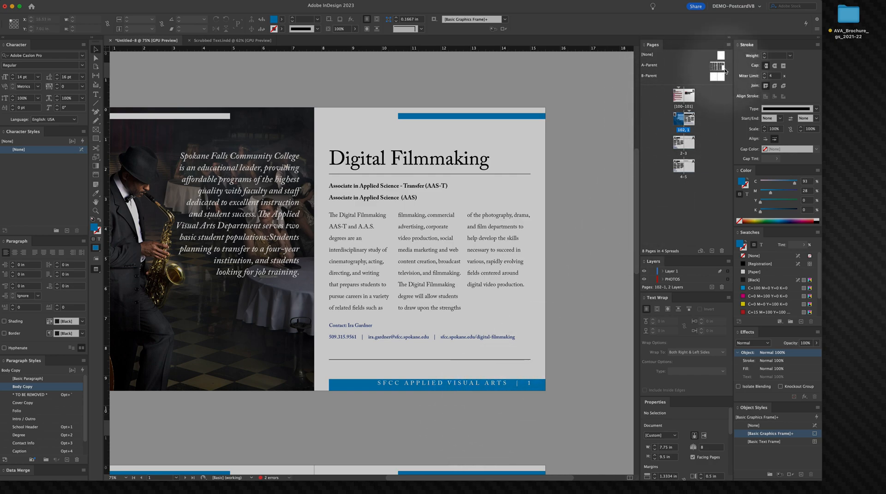
Step: Open the A-Parent spread and review the folio frame's Text Frame Options without changing them
double_click(715, 68)
key(space)
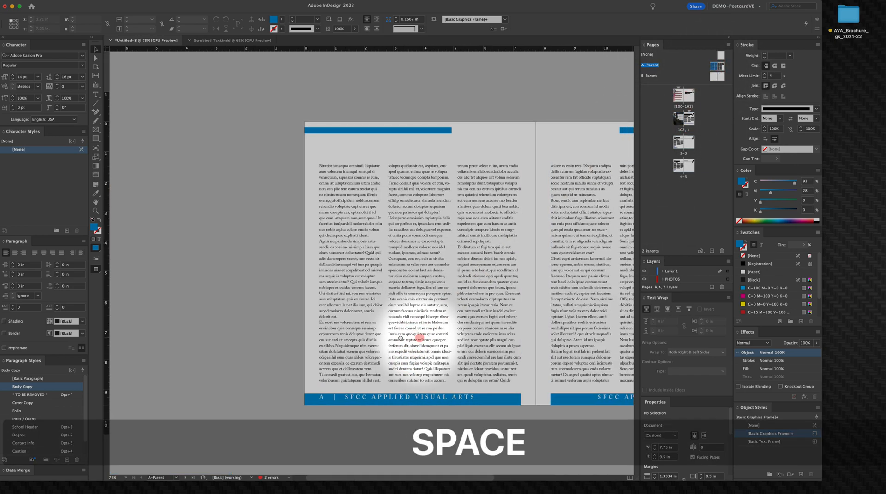
click(465, 399)
right_click(465, 400)
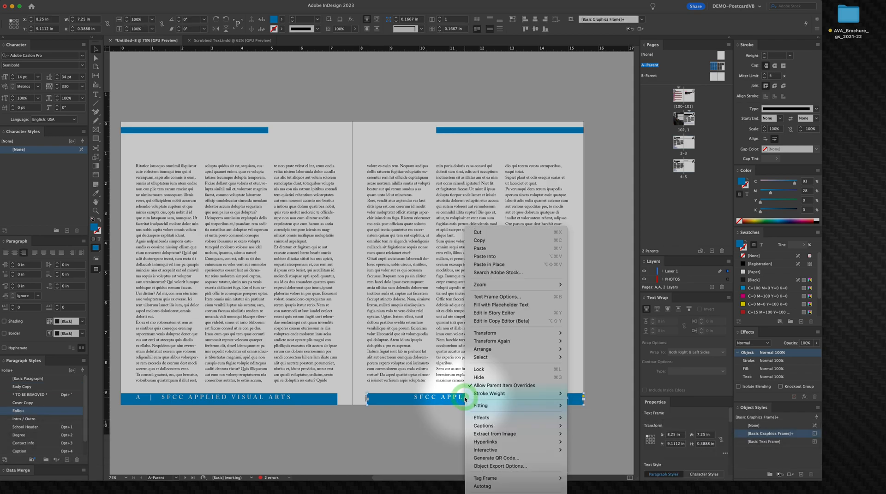
click(469, 295)
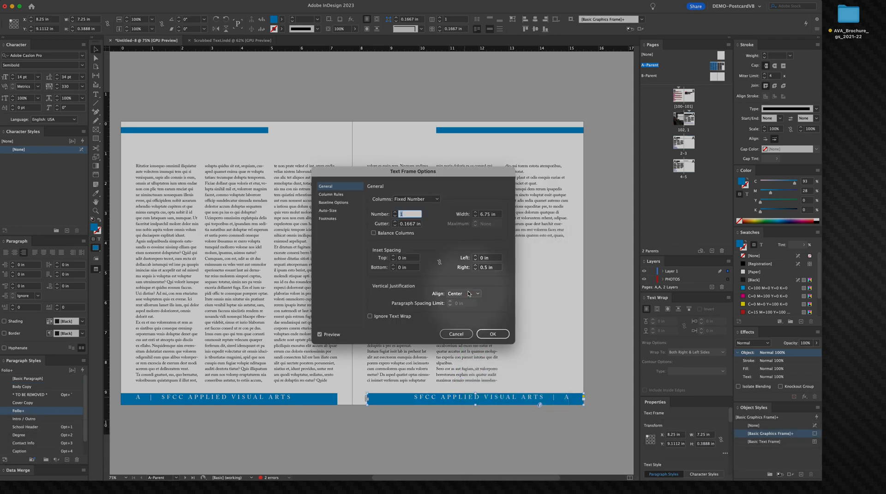
click(461, 336)
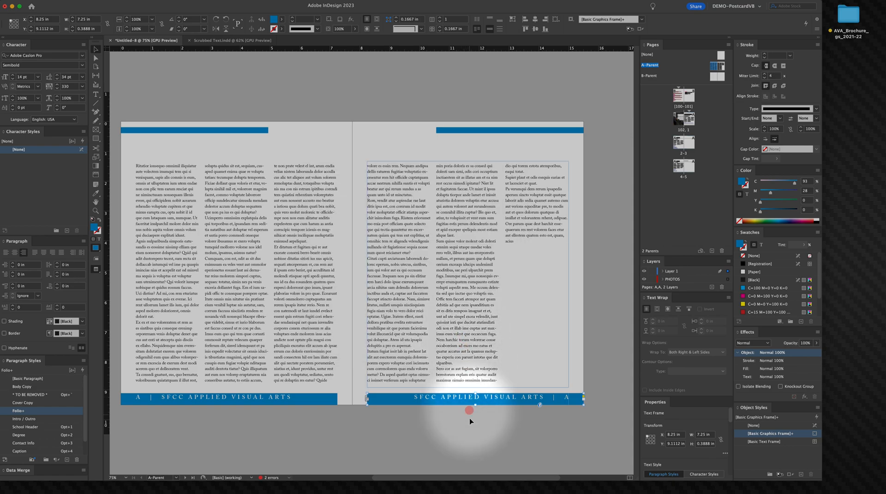
Step: Redefine the Folio paragraph style from the folio text on the right parent page
triple_click(461, 397)
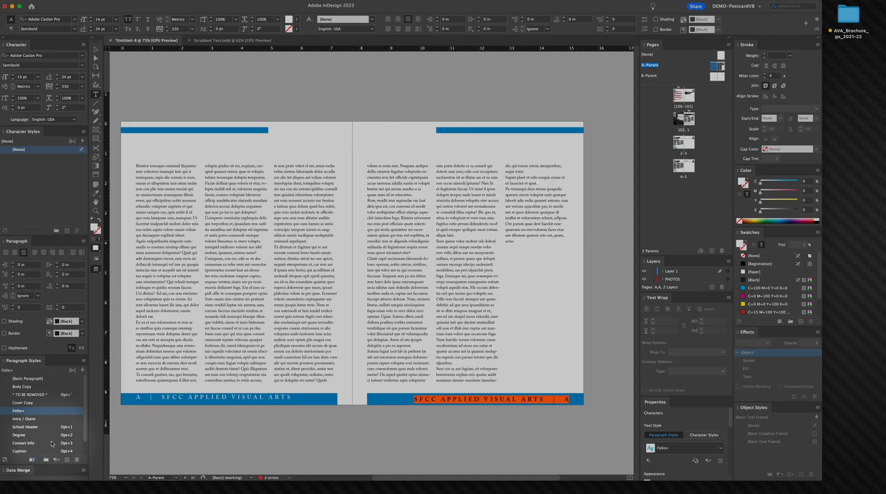
right_click(26, 413)
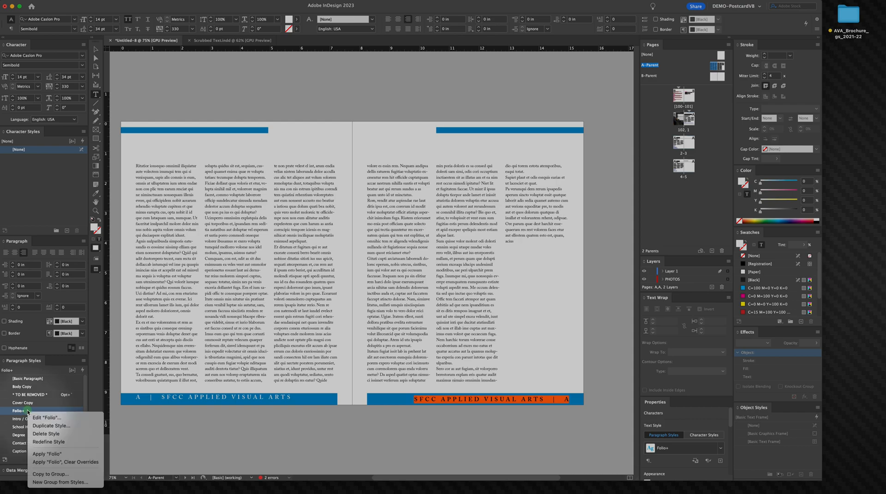
click(50, 442)
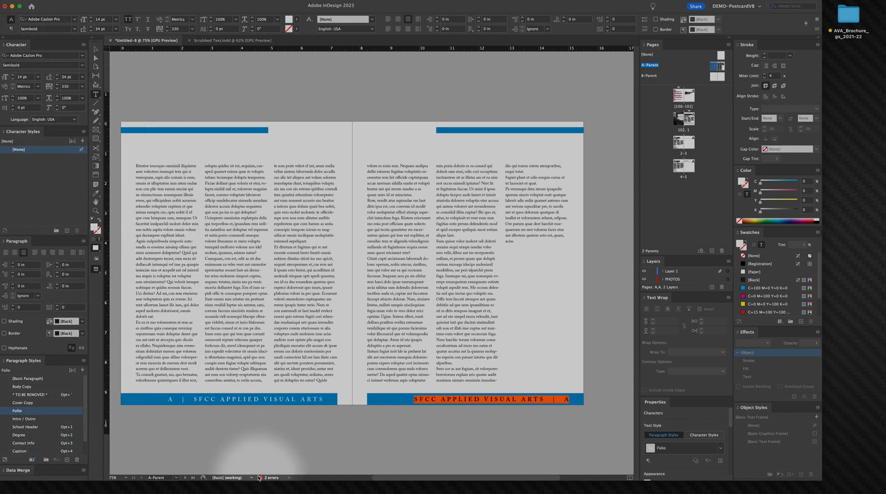
double_click(243, 399)
triple_click(244, 399)
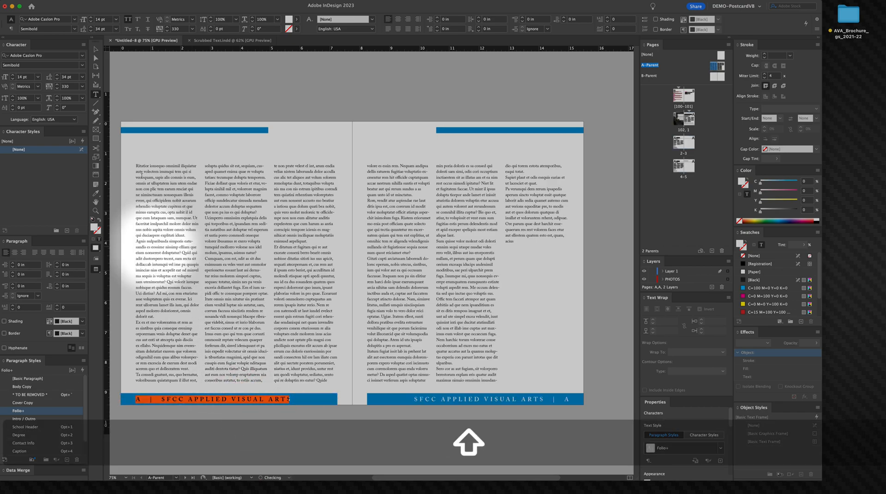
click(94, 49)
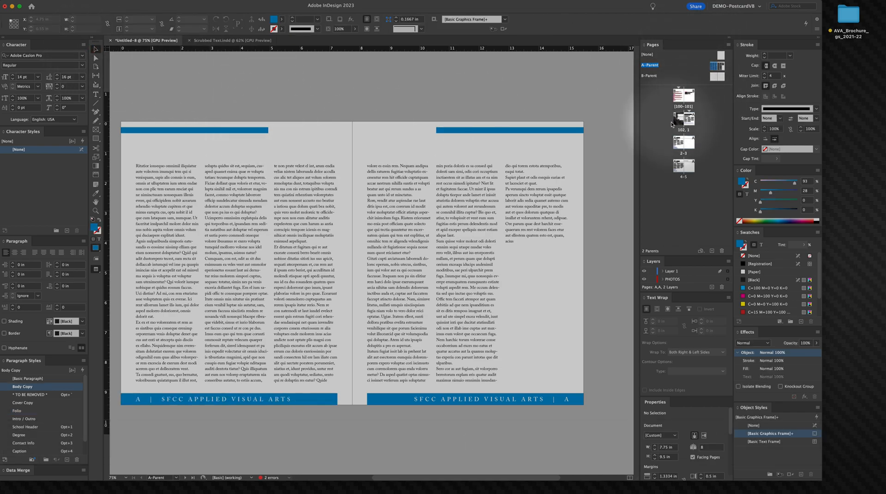
double_click(689, 123)
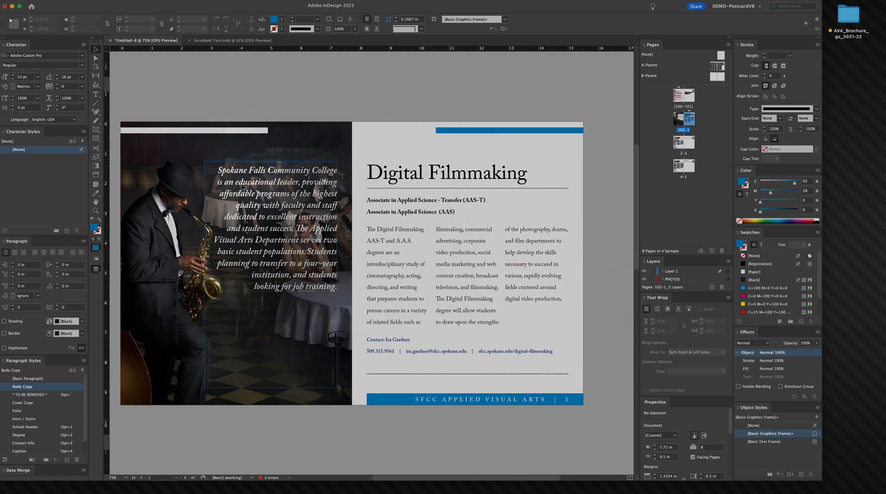
key(super+d)
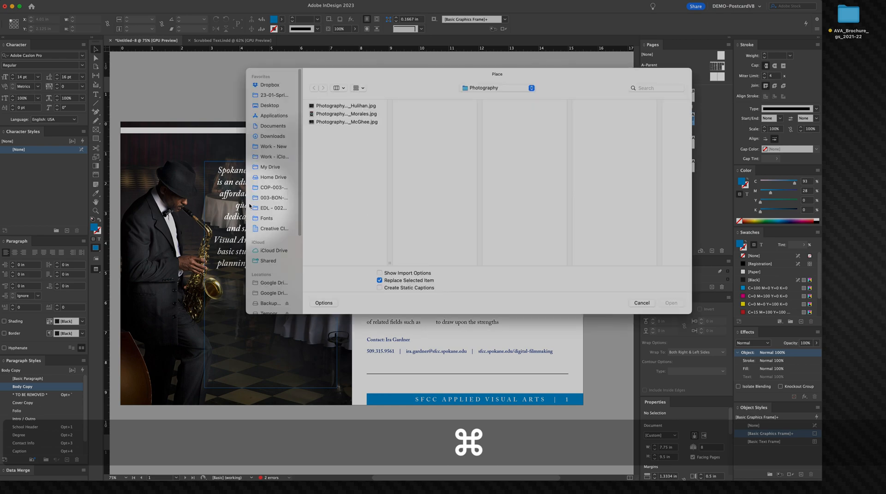
click(334, 107)
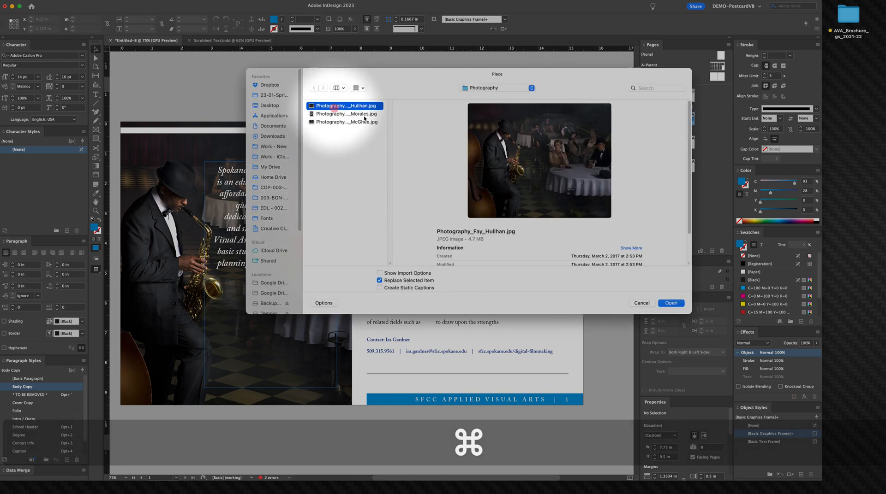
click(343, 114)
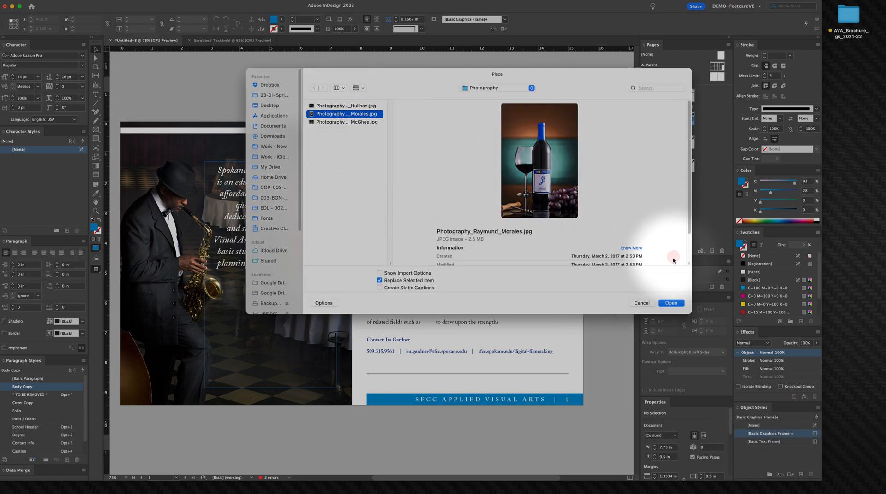
click(672, 303)
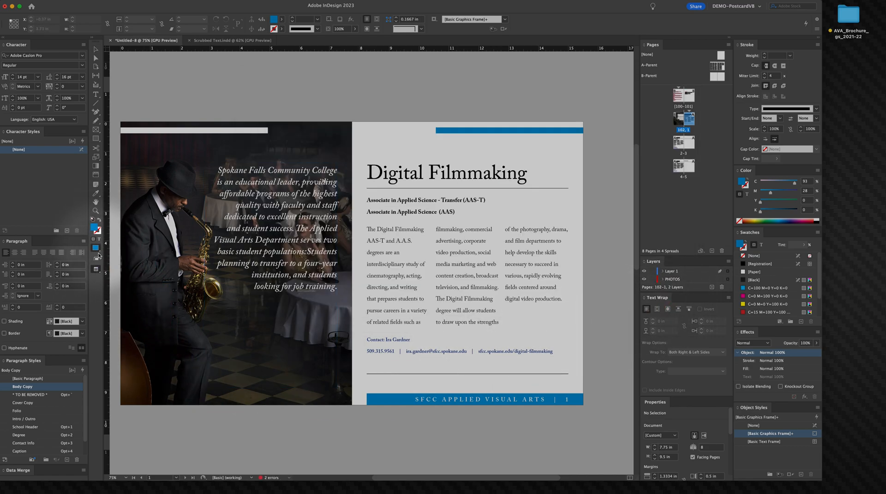
click(98, 271)
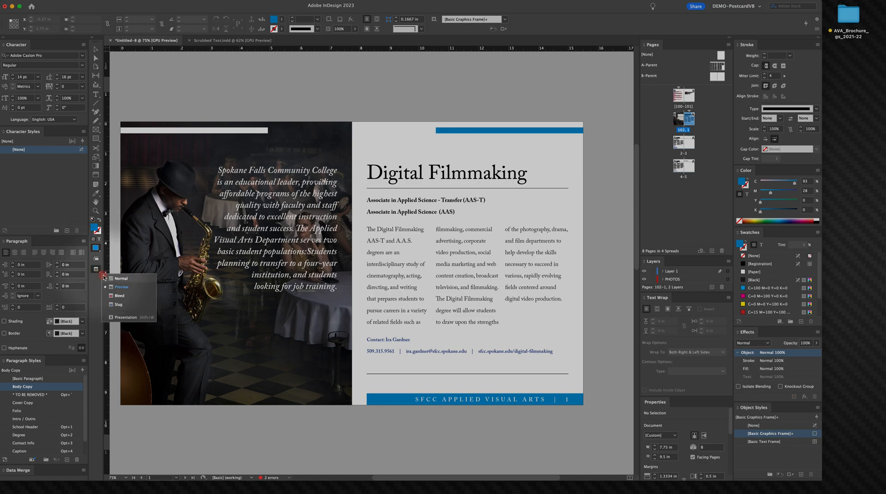
click(105, 279)
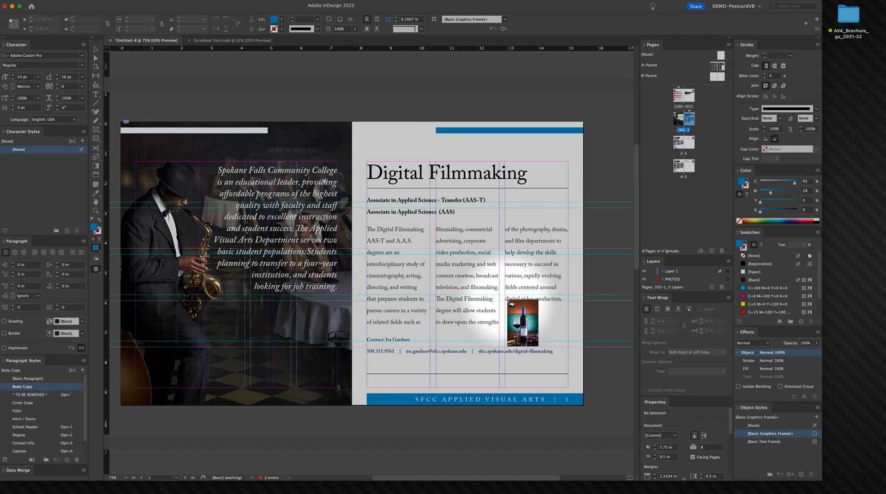
drag(506, 303, 564, 388)
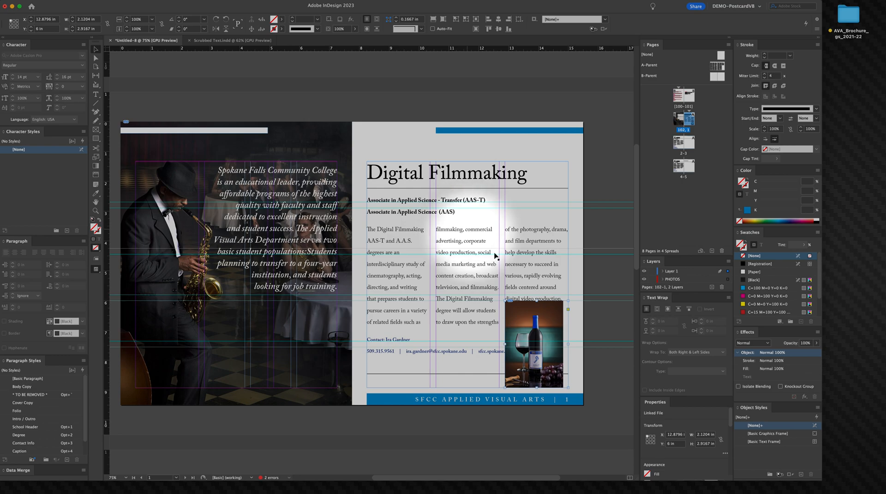
Step: Try stretching the photo frame upward and wrapping the text around its bounding box
drag(537, 302, 554, 279)
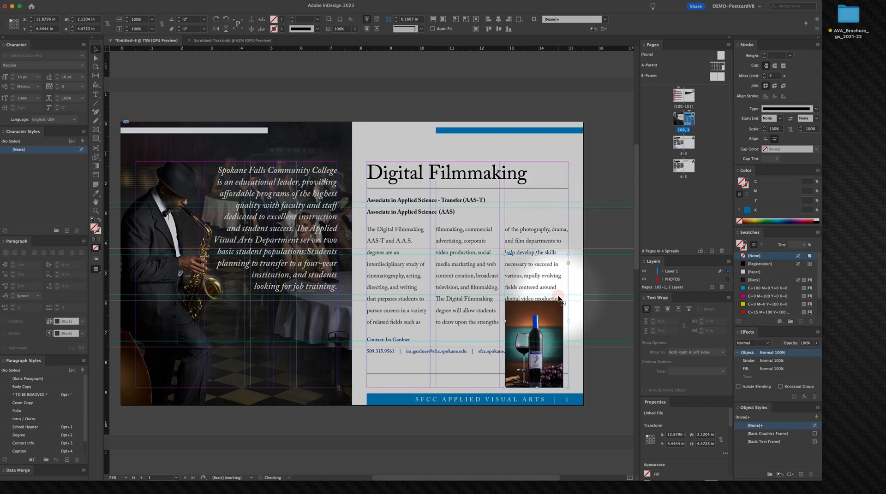
key(super)
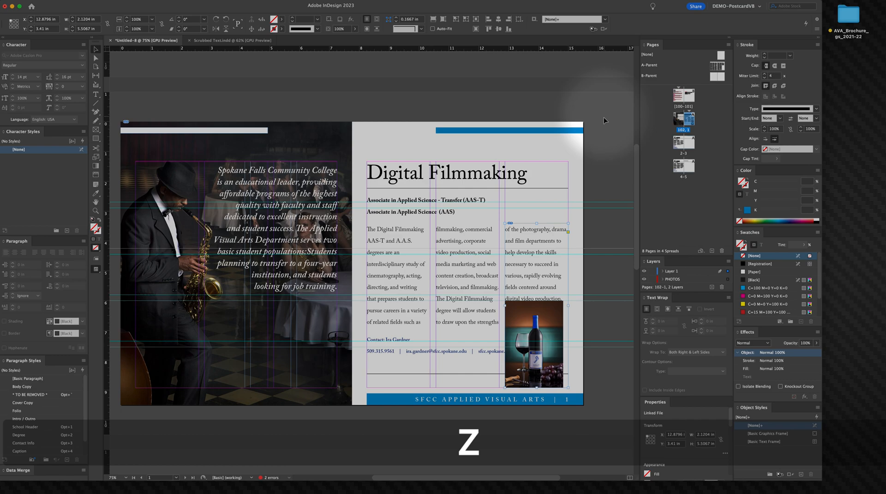
click(657, 312)
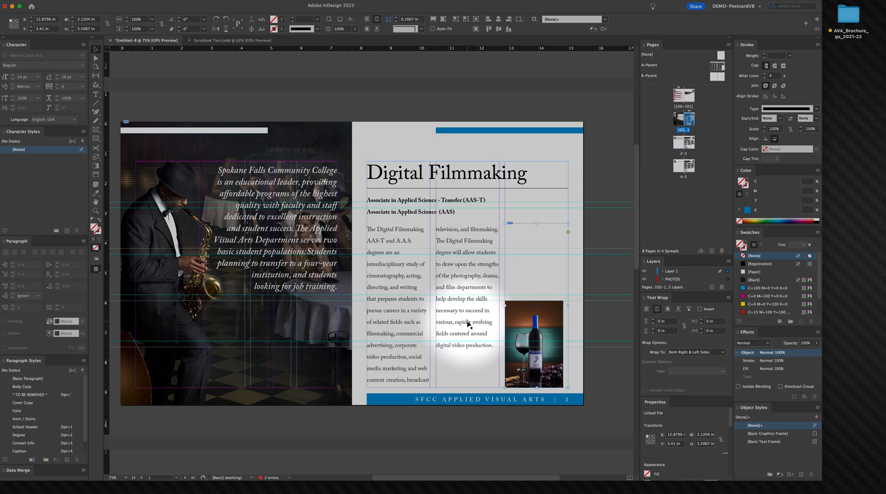
key(super+z)
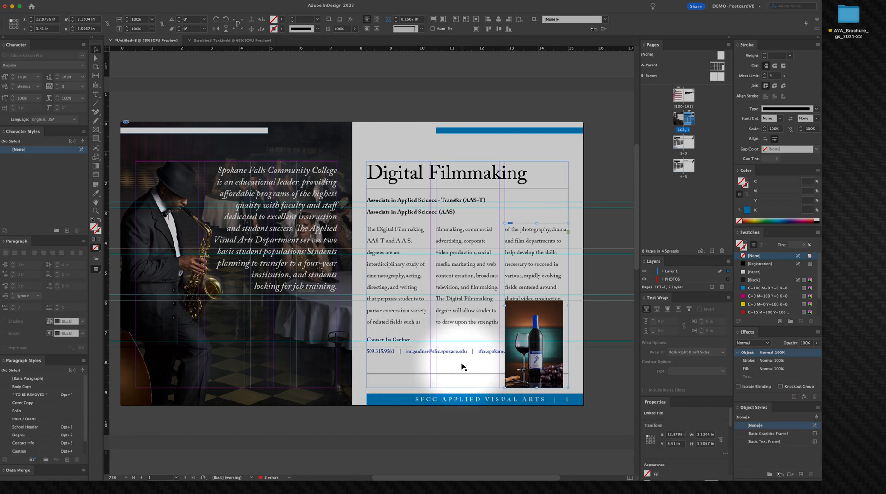
drag(524, 333, 524, 269)
key(super+z)
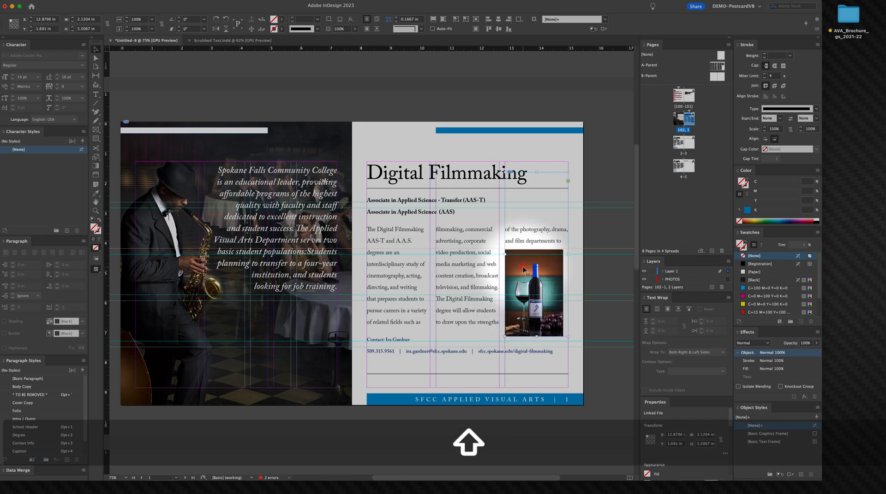
Step: Resize the photo frame to about 2.92 in tall below the degree lines and fill the frame proportionally
drag(536, 172, 547, 208)
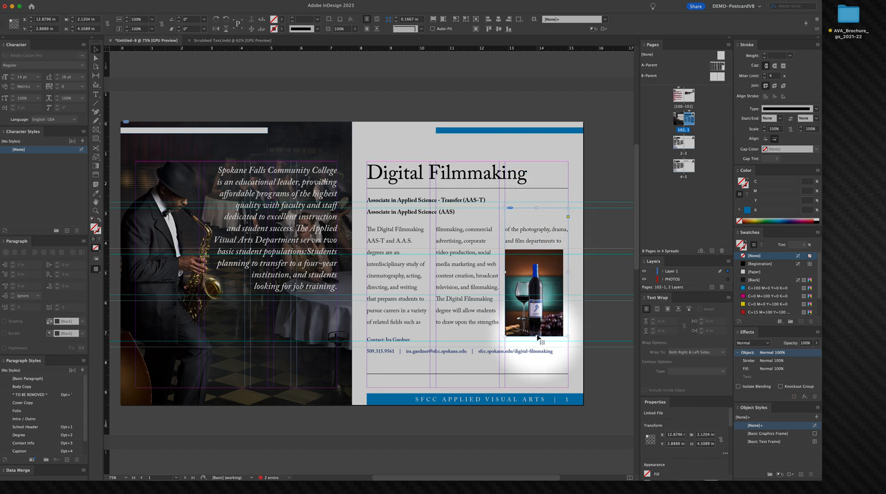
drag(537, 336, 542, 295)
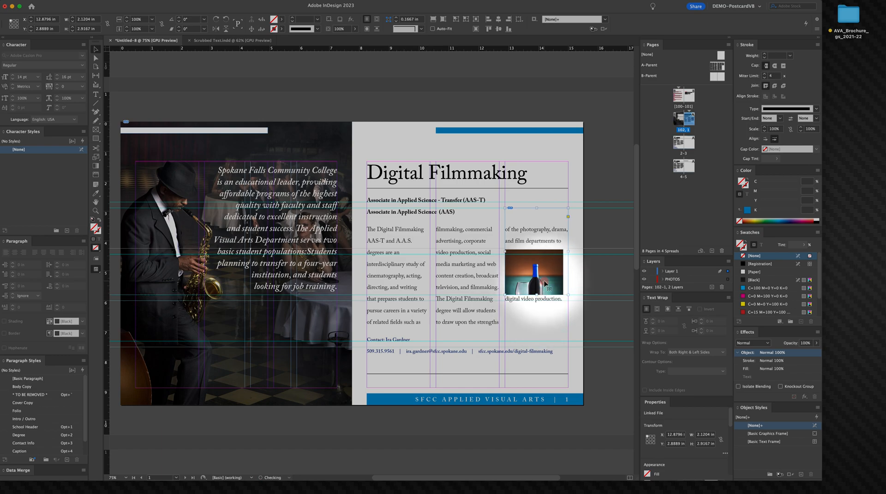
right_click(544, 295)
mouse_move(571, 371)
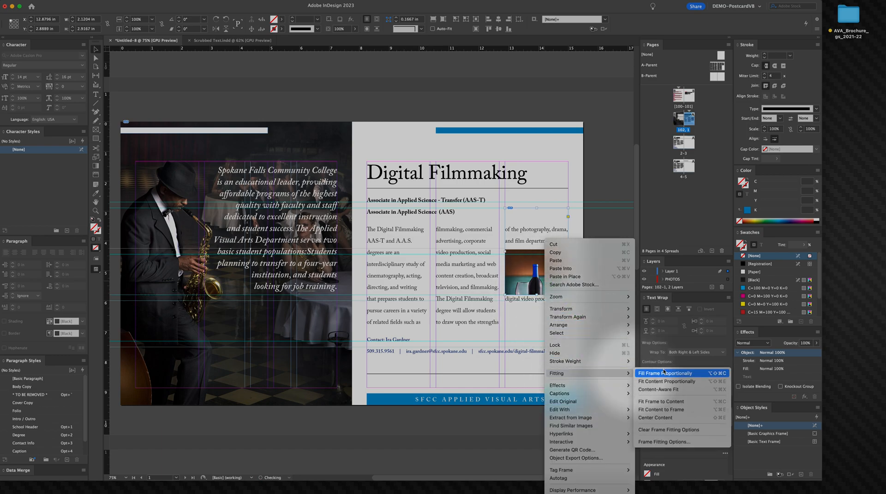
click(660, 372)
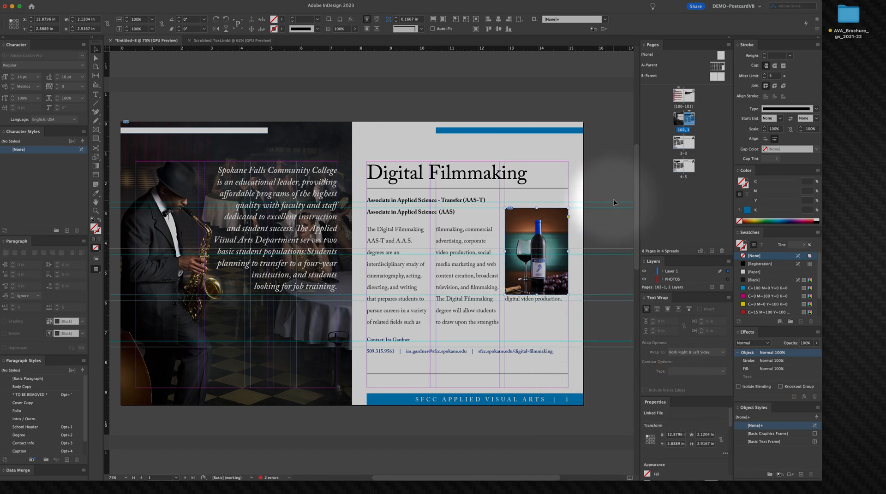
Step: Wrap the body text around the photo's bounding box
click(657, 310)
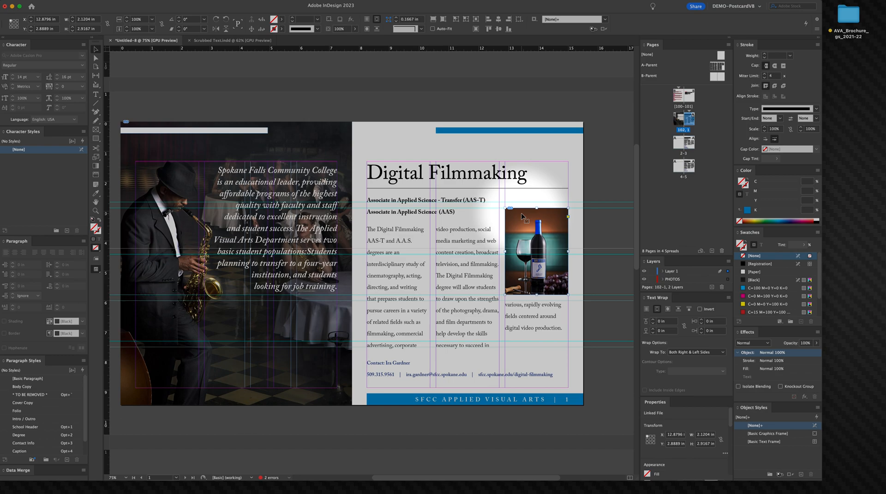
right_click(521, 215)
click(562, 200)
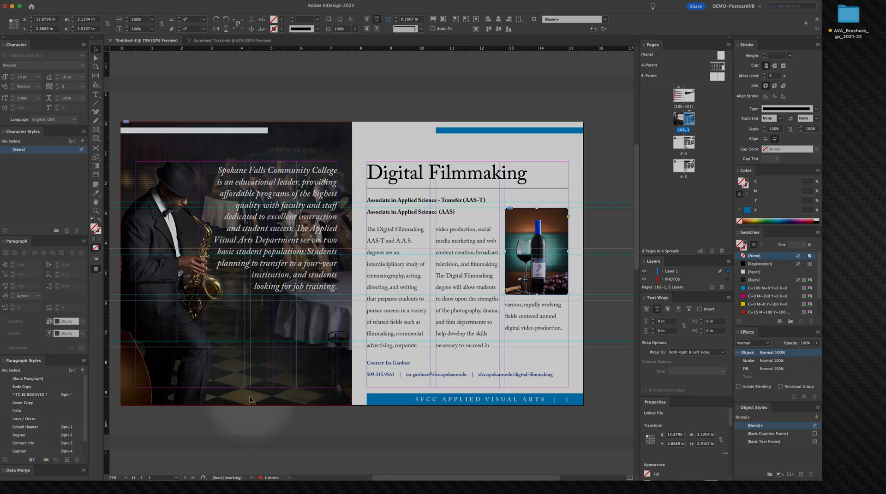
click(345, 436)
Step: Set the Body Copy paragraph style to 10 pt size with 14 pt leading
click(29, 387)
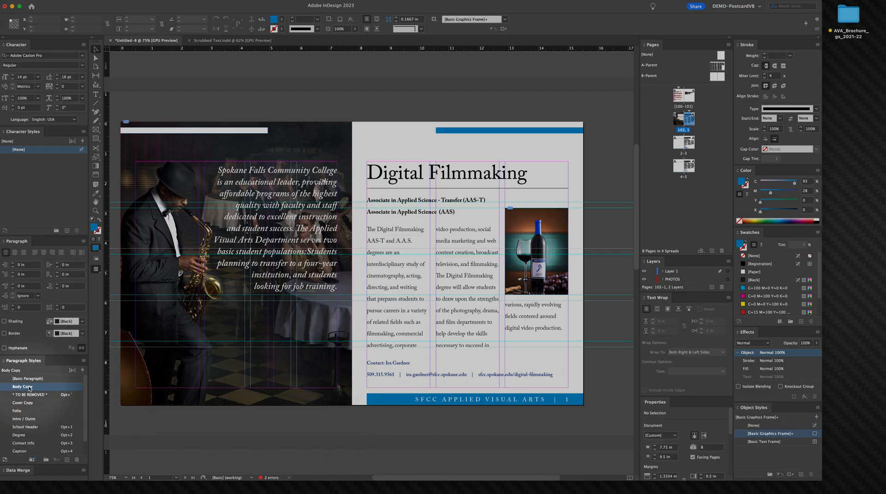
double_click(30, 387)
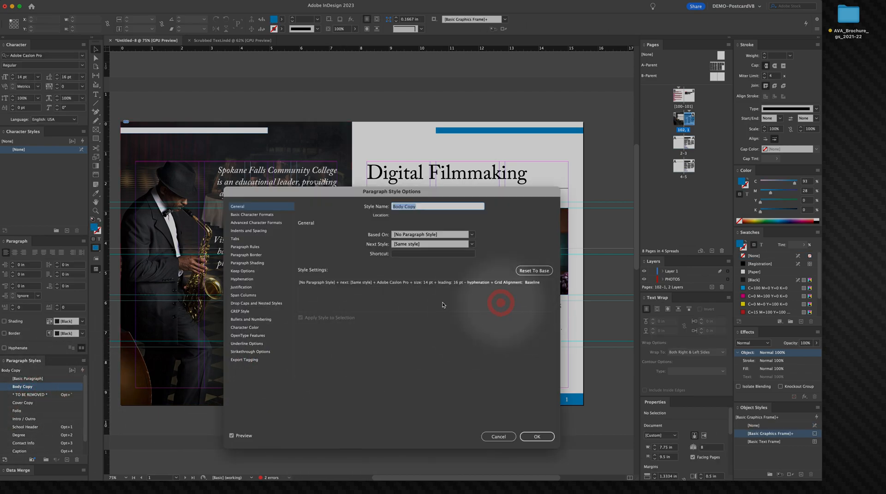
click(273, 215)
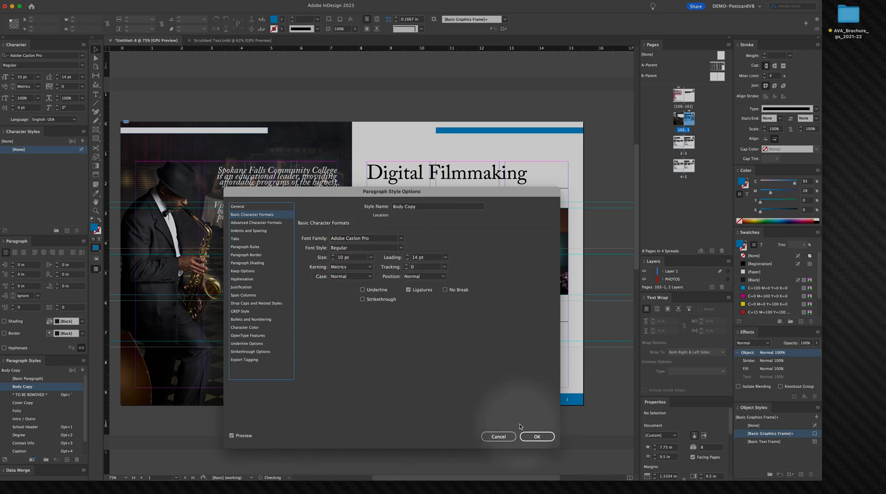
right_click(462, 197)
drag(461, 197, 511, 237)
click(585, 474)
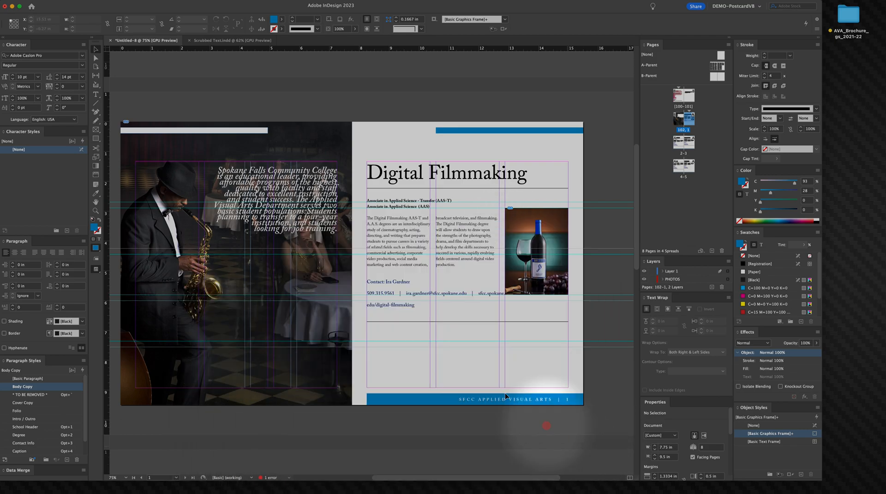
Step: Apply the Contact Info style to the contact details and put the phone, e-mail and web address on separate lines
double_click(408, 293)
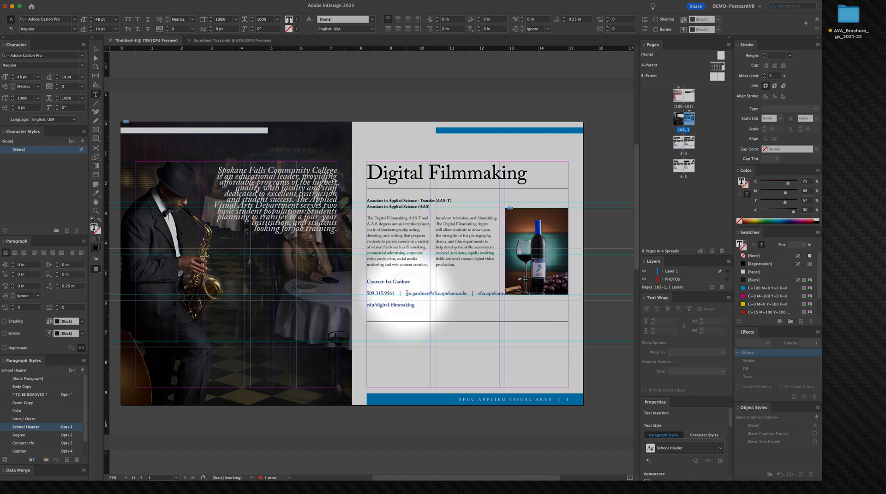
key(alt+3)
key(BackSpace)
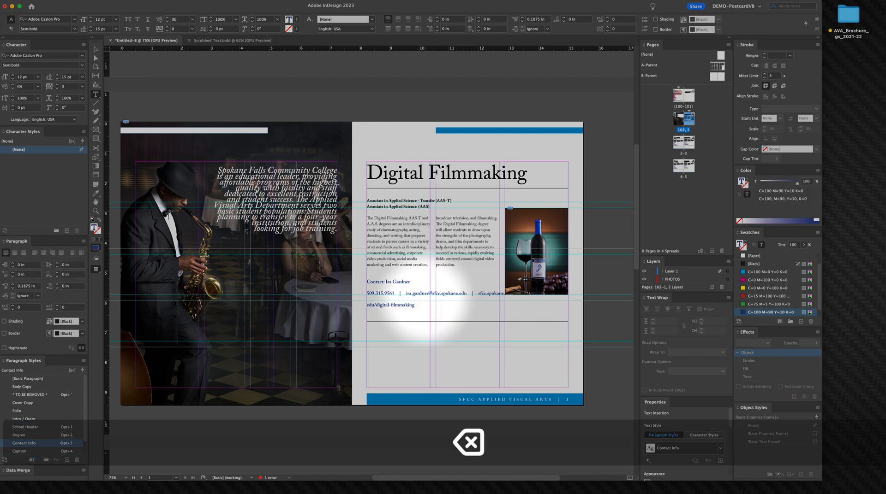
key(Return)
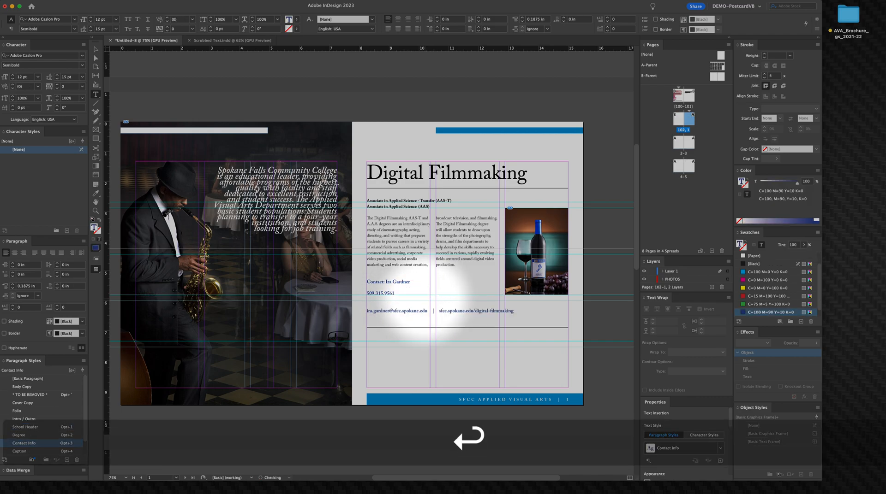
key(BackSpace)
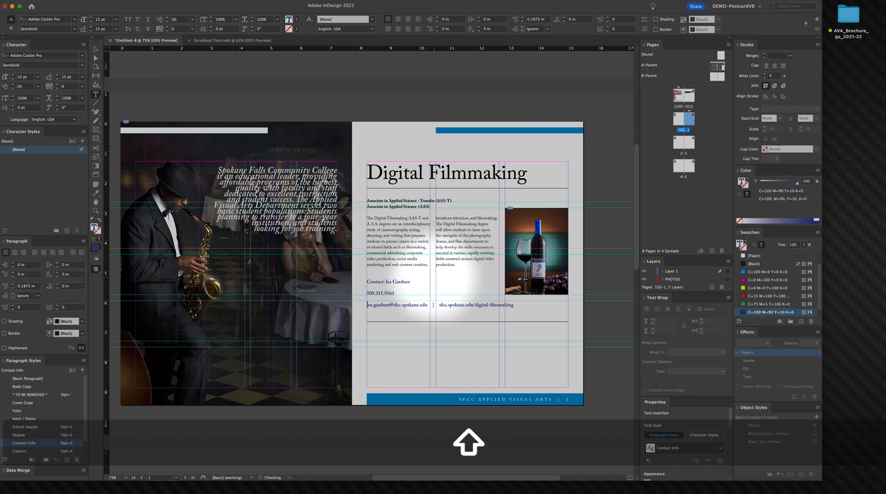
drag(439, 305, 443, 312)
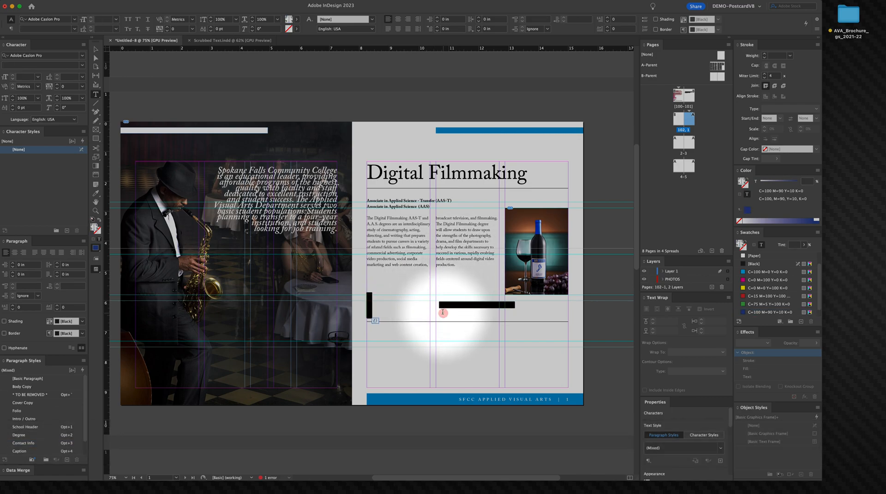
click(443, 313)
click(453, 312)
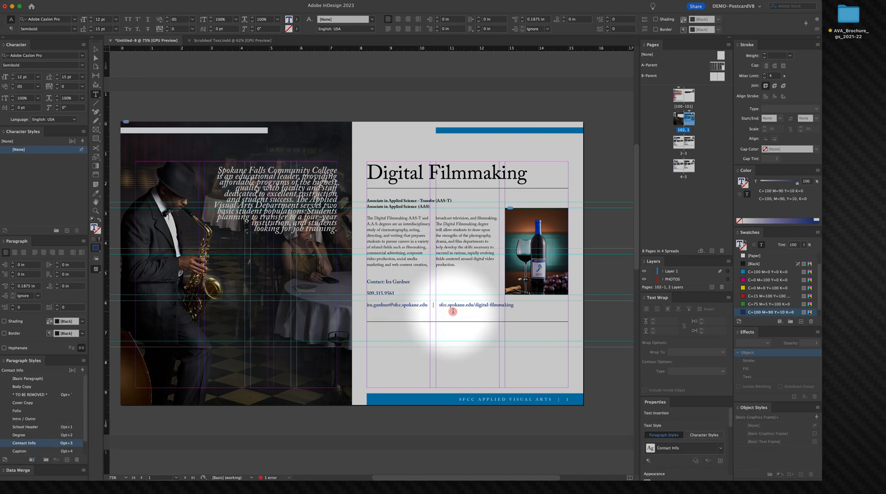
key(BackSpace)
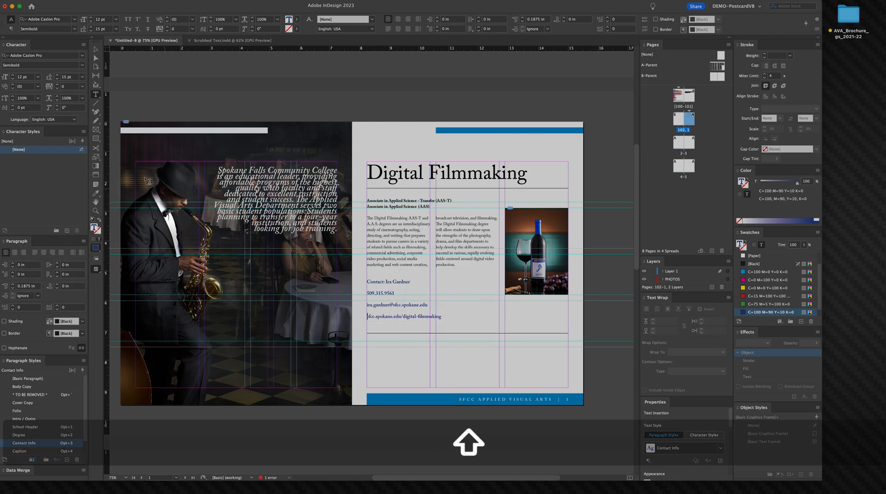
Step: Select the intro paragraph on the cover photo and set its leading to 28 pt
click(96, 49)
click(477, 225)
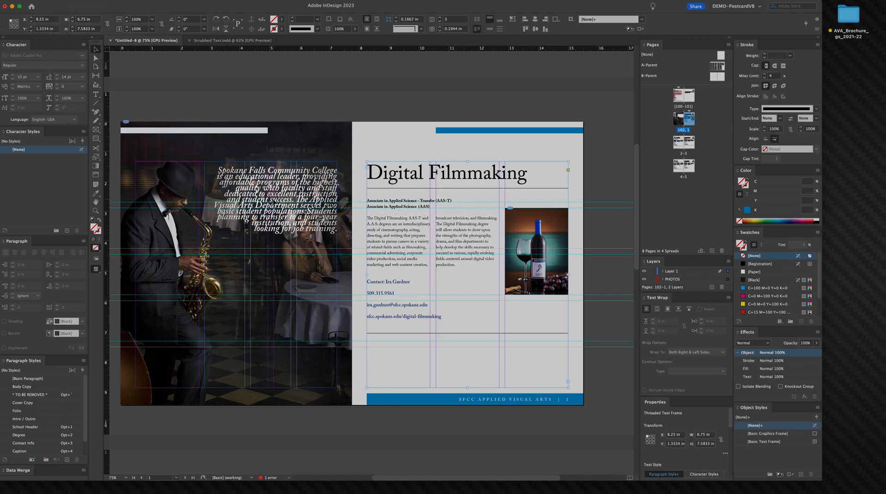
double_click(276, 190)
triple_click(272, 199)
click(271, 199)
triple_click(271, 199)
click(271, 199)
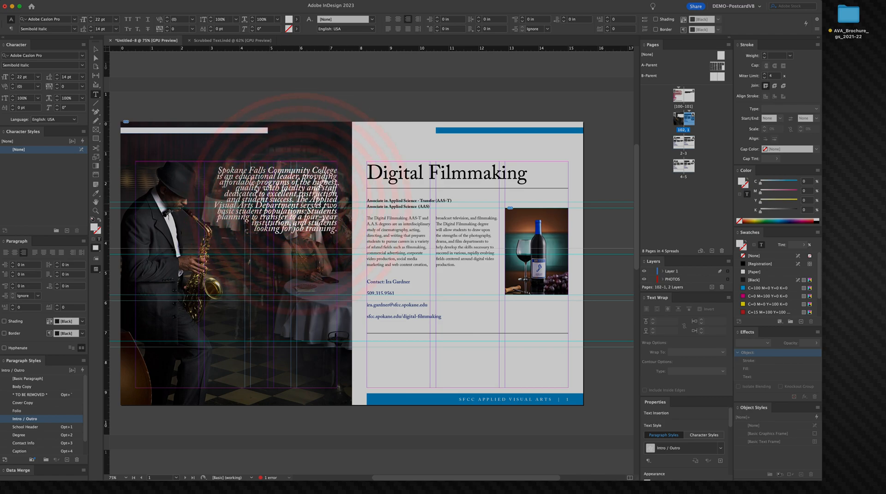
triple_click(300, 202)
click(300, 201)
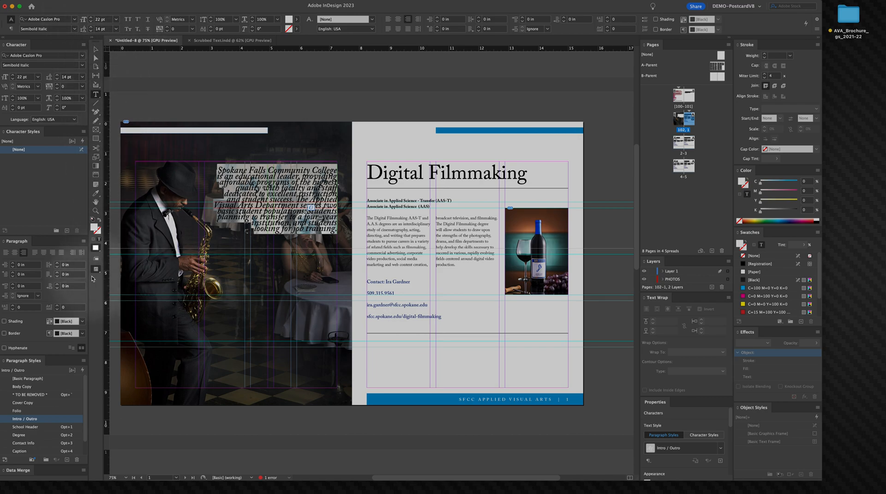
click(82, 79)
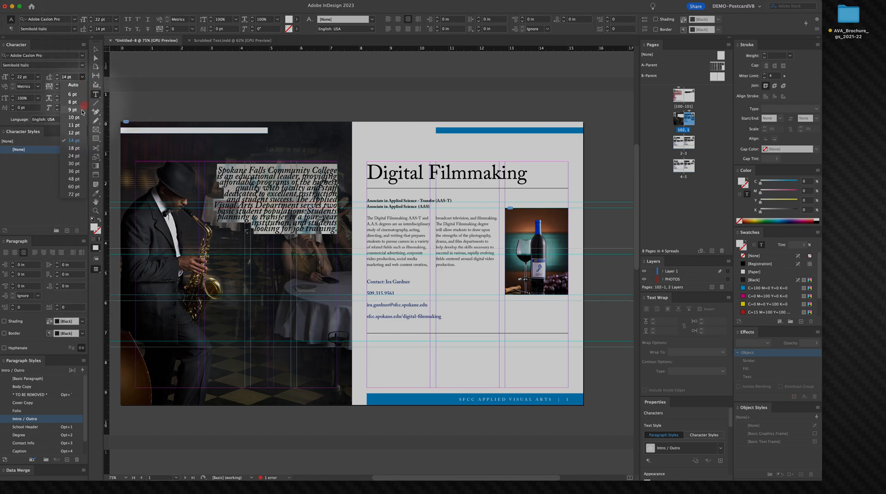
click(74, 85)
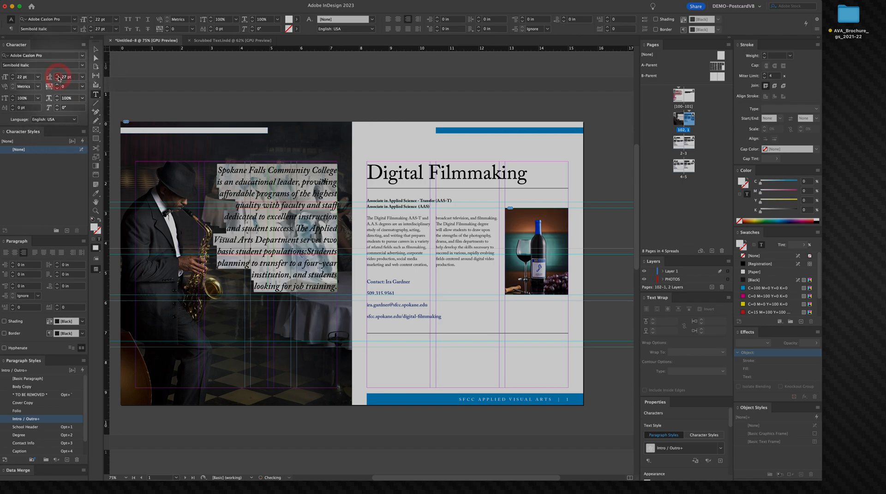
click(57, 78)
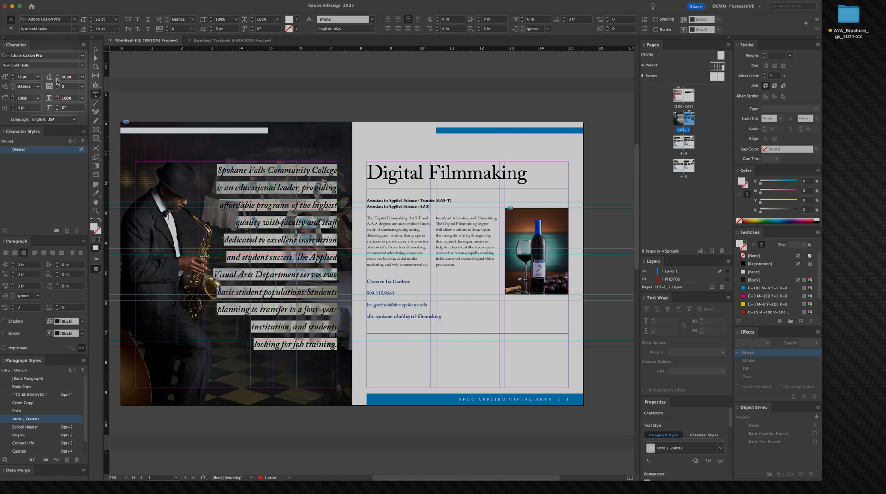
click(58, 80)
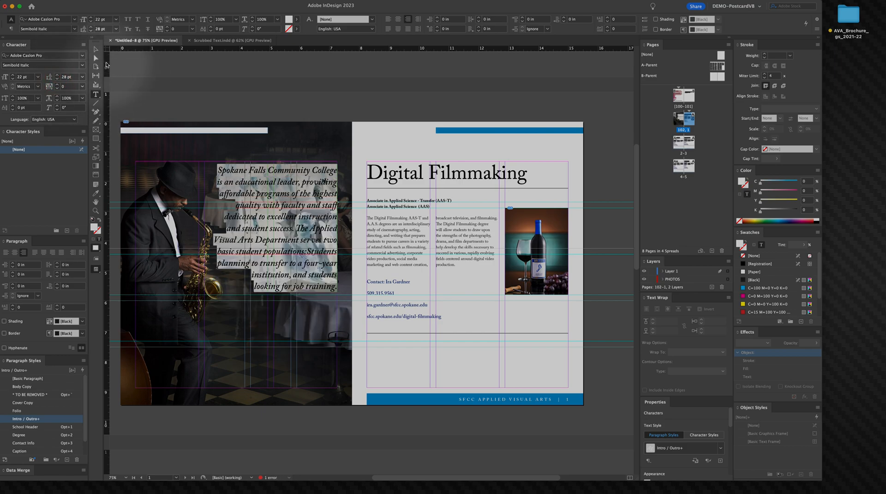
Step: Redefine the Intro / Outro paragraph style to match the edited intro text
click(96, 49)
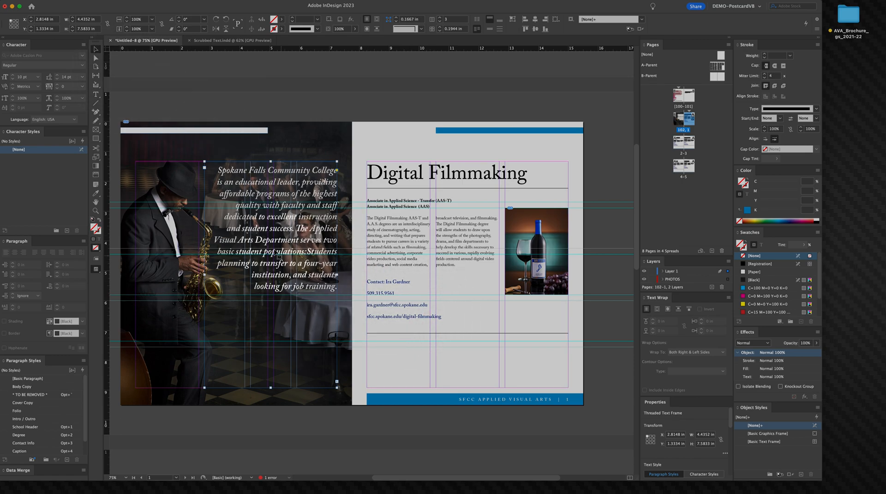
right_click(264, 233)
click(252, 221)
triple_click(261, 232)
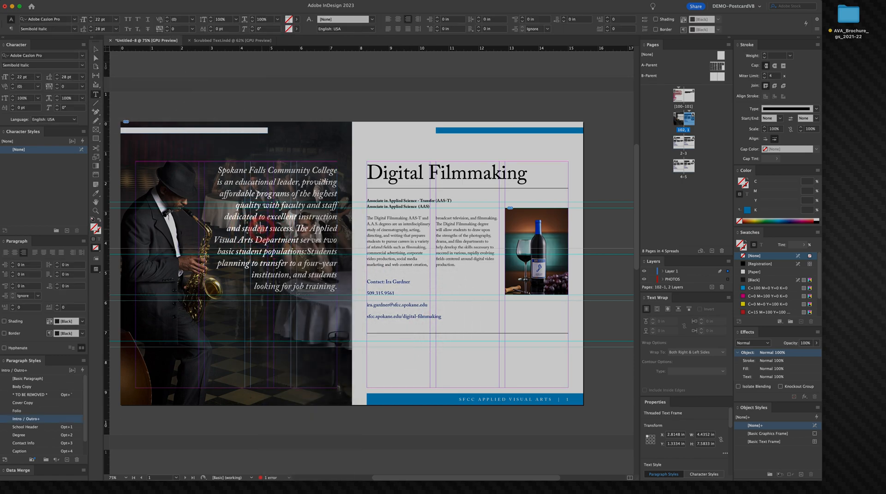
click(41, 420)
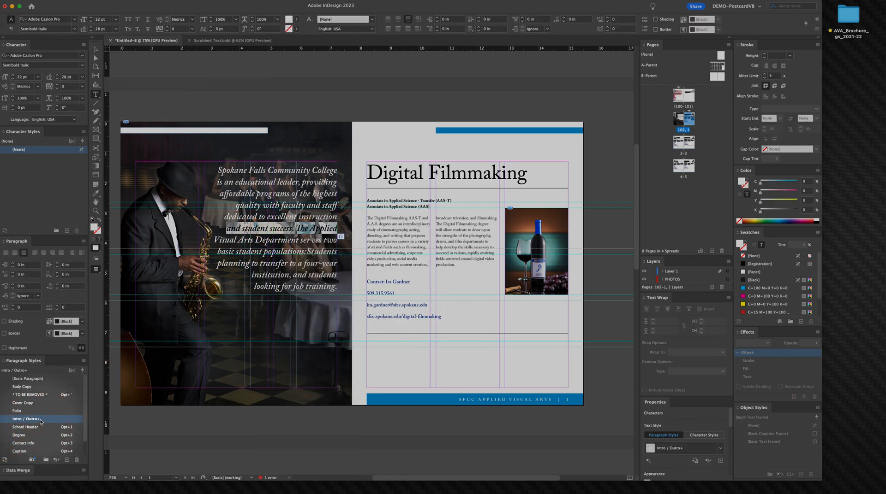
right_click(40, 420)
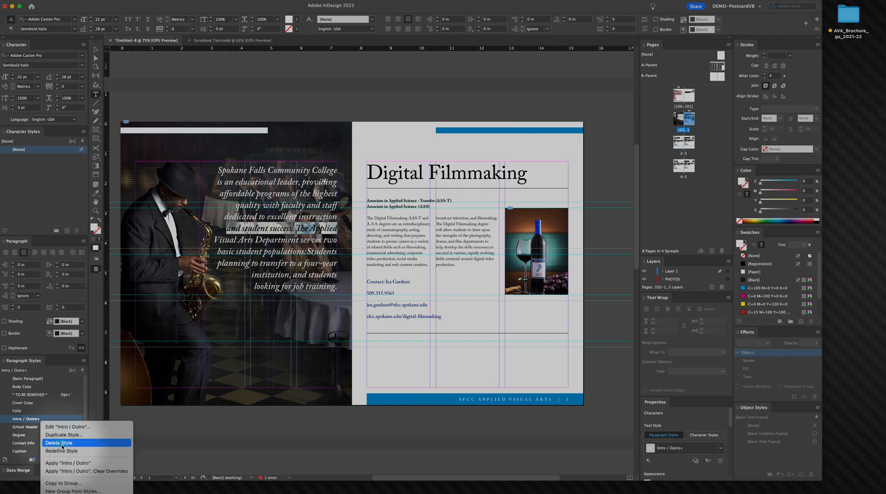
click(123, 451)
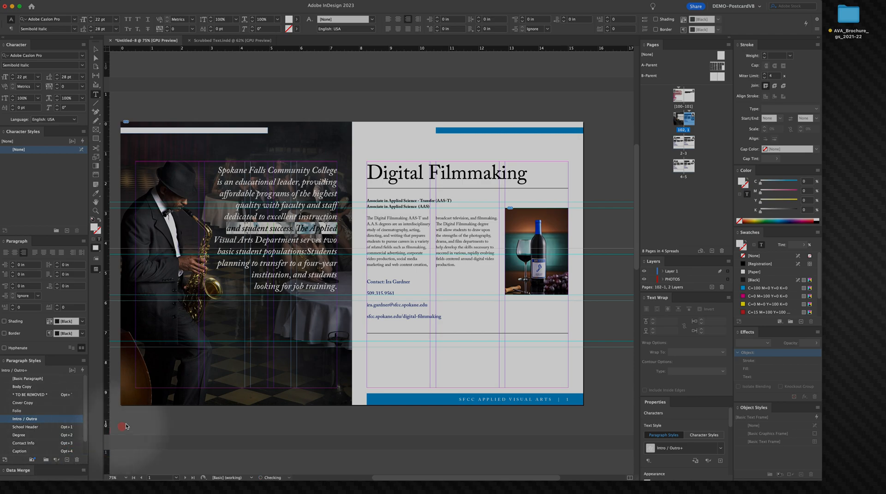
Step: Enlarge the wine photo frame to about 2.62 in wide and 4.47 in tall, then fill the frame proportionally
click(95, 49)
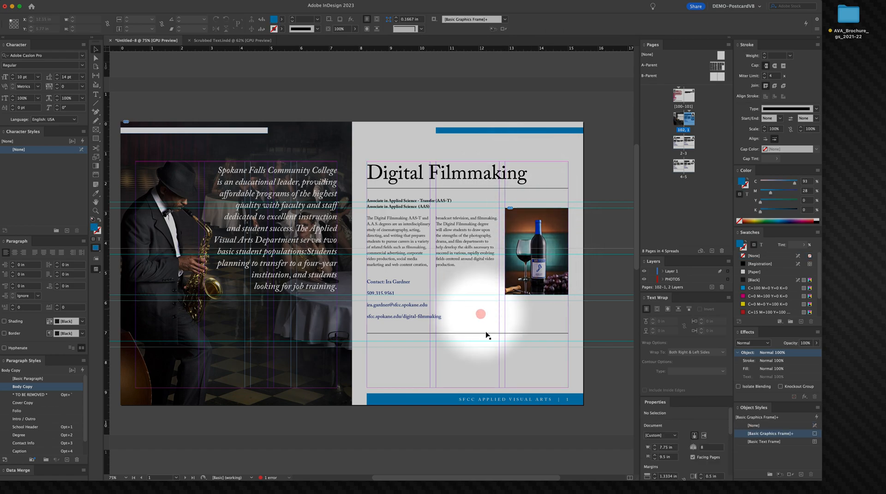
click(557, 325)
click(541, 292)
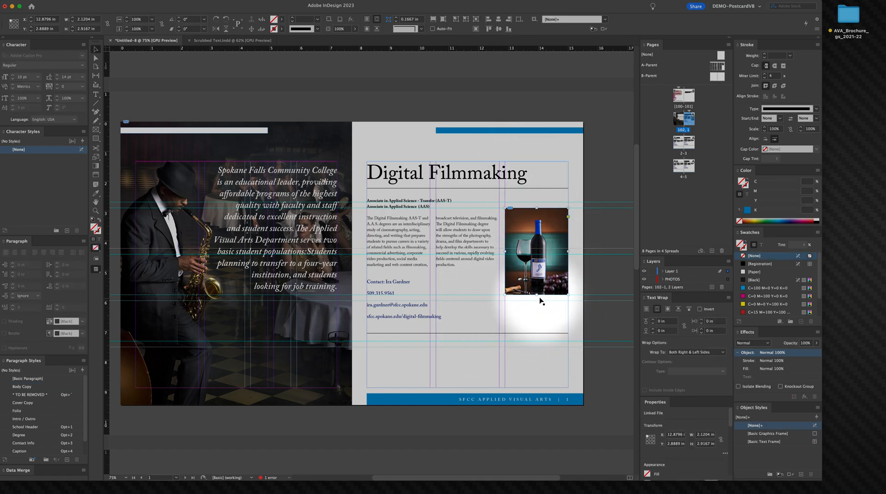
drag(538, 294, 545, 339)
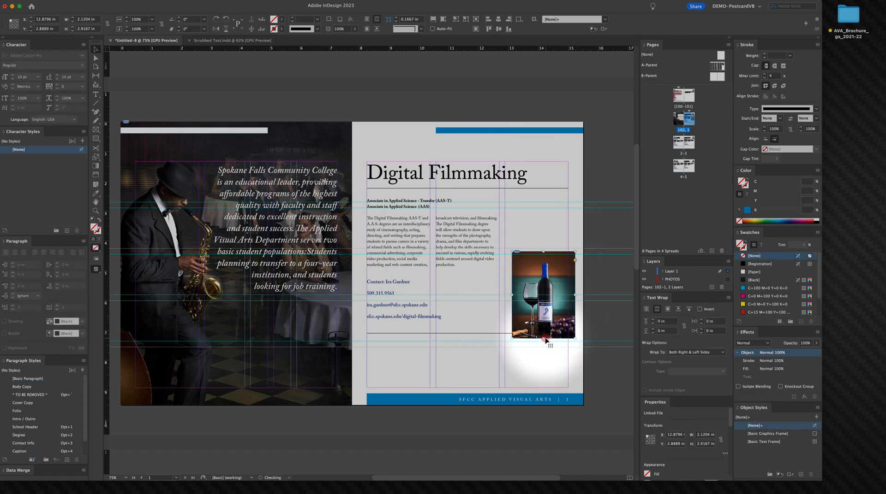
key(super+z)
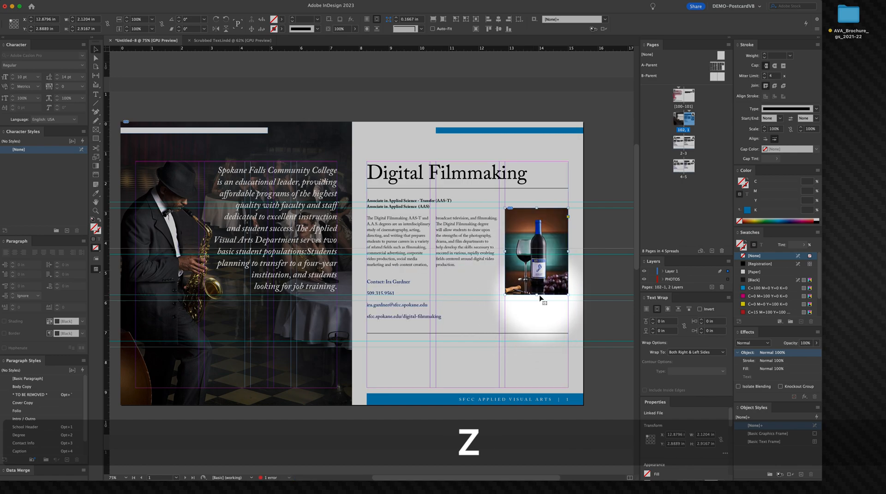
drag(536, 297, 545, 341)
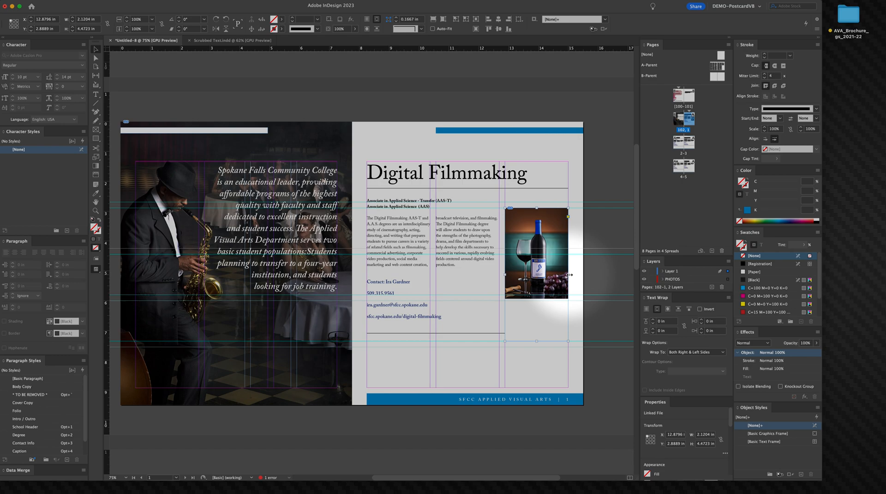
drag(574, 275, 589, 275)
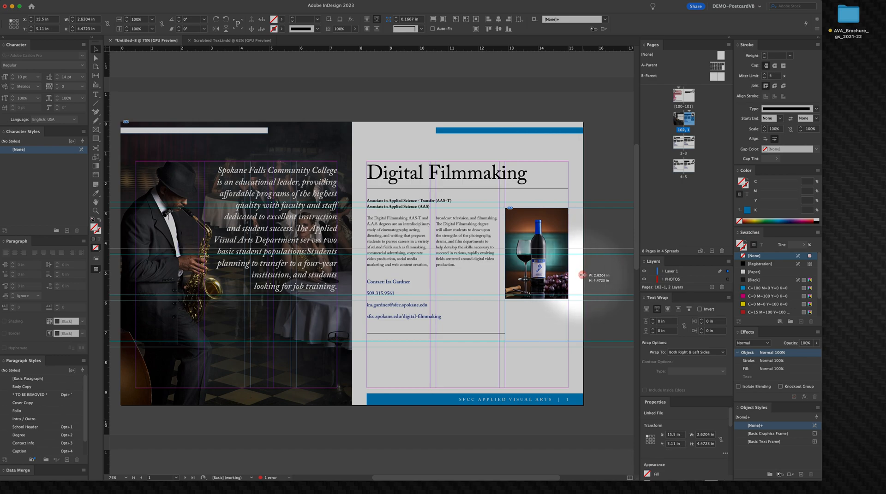
right_click(554, 281)
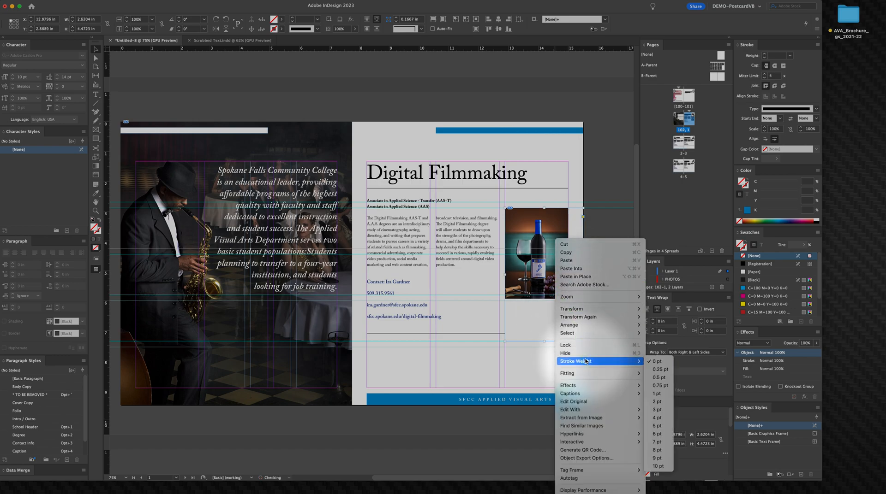
click(646, 374)
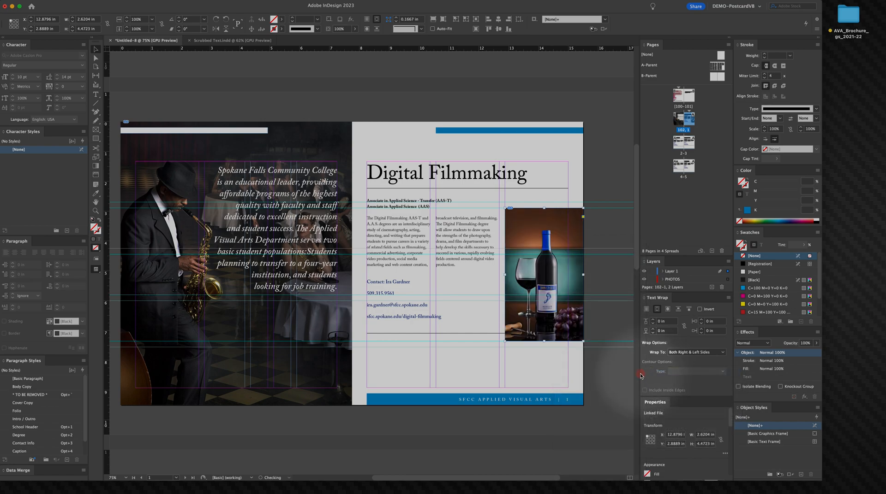
Step: Place the Journalism illustration JPEG from the Images > Journalism folder onto the body text area
click(586, 170)
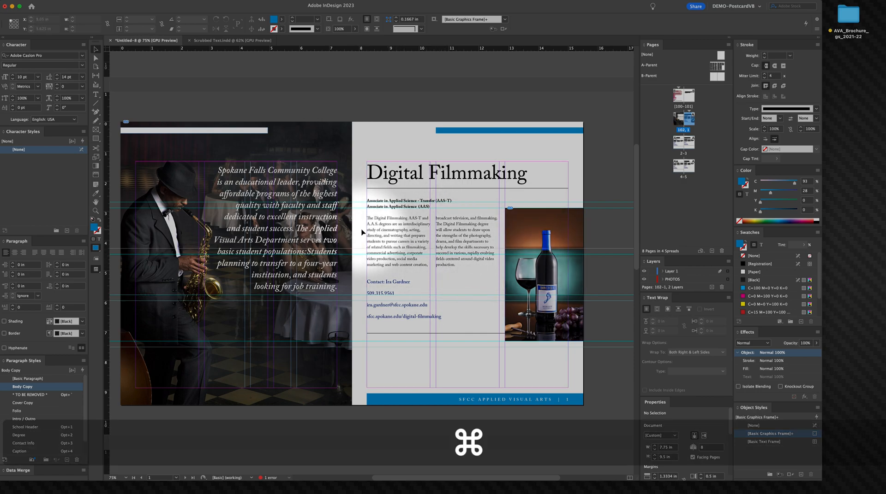
key(super+d)
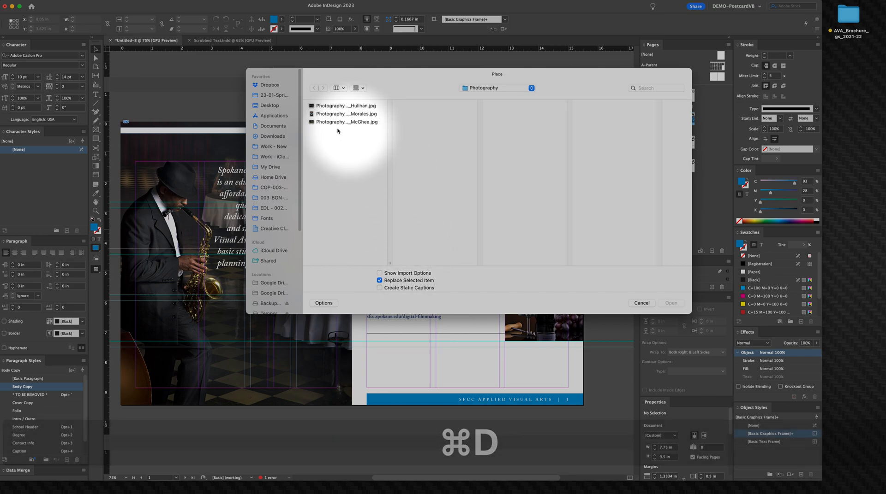
click(490, 88)
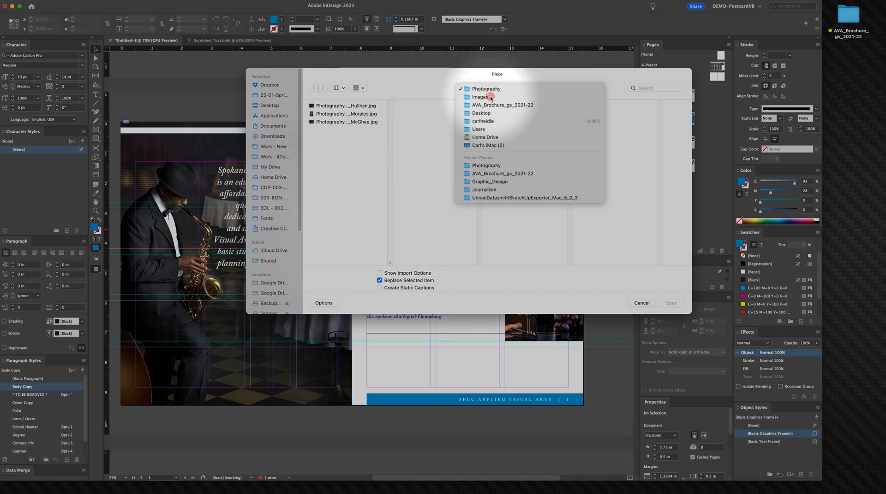
click(490, 98)
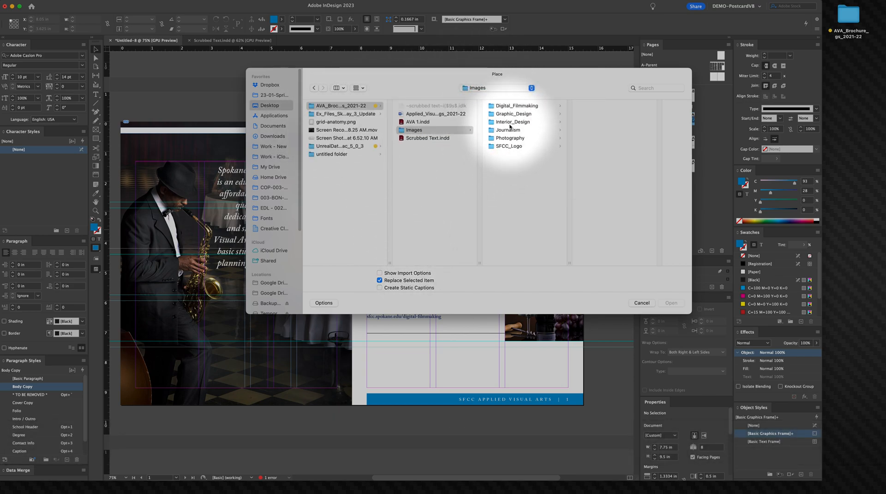
click(510, 124)
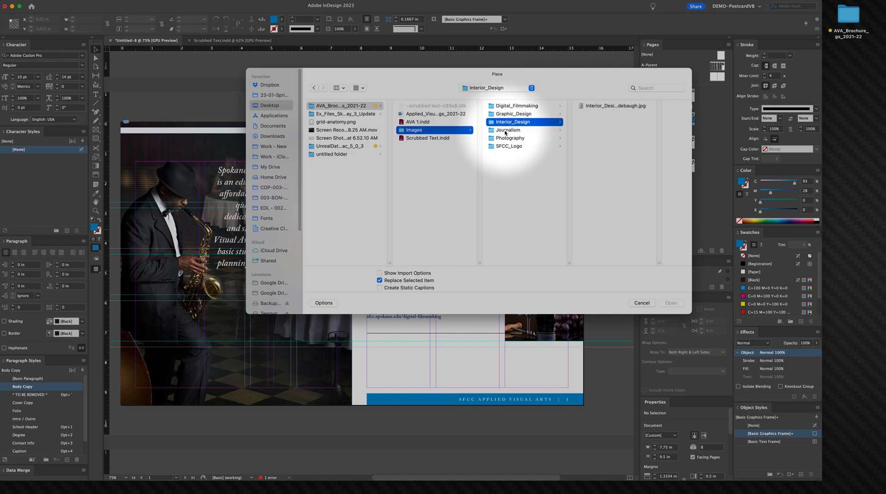
click(505, 130)
click(599, 106)
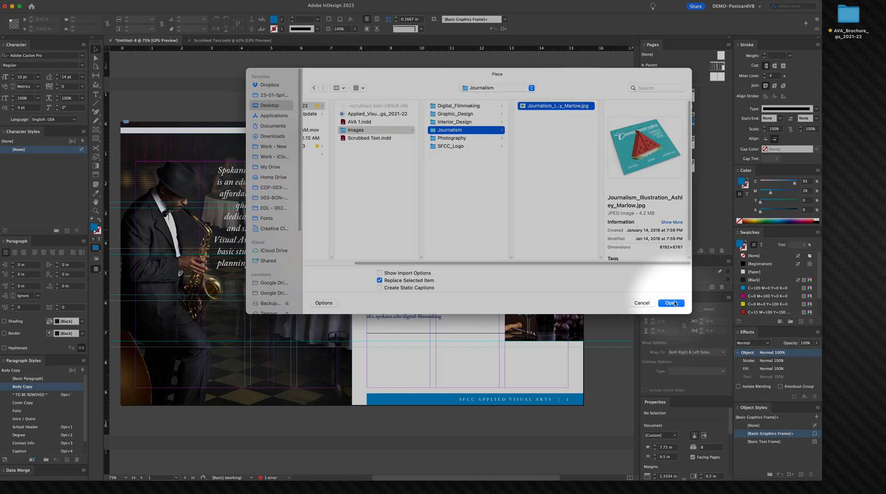
click(672, 303)
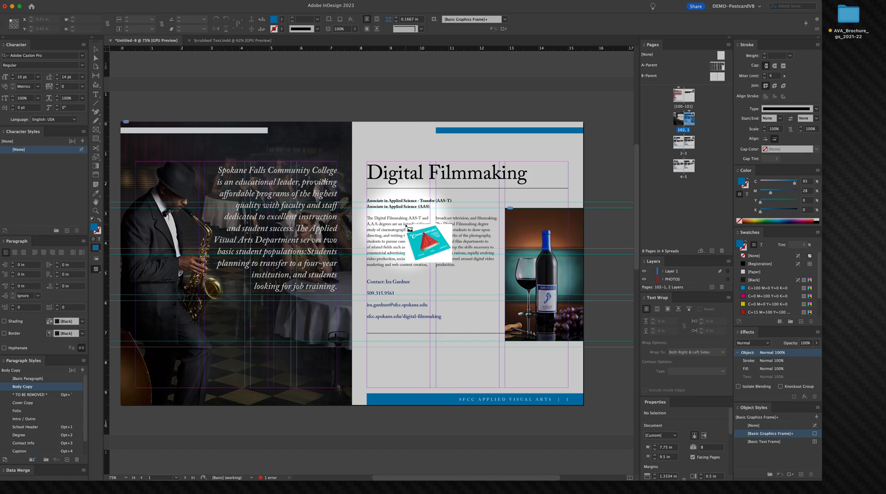
click(454, 241)
drag(456, 243, 441, 240)
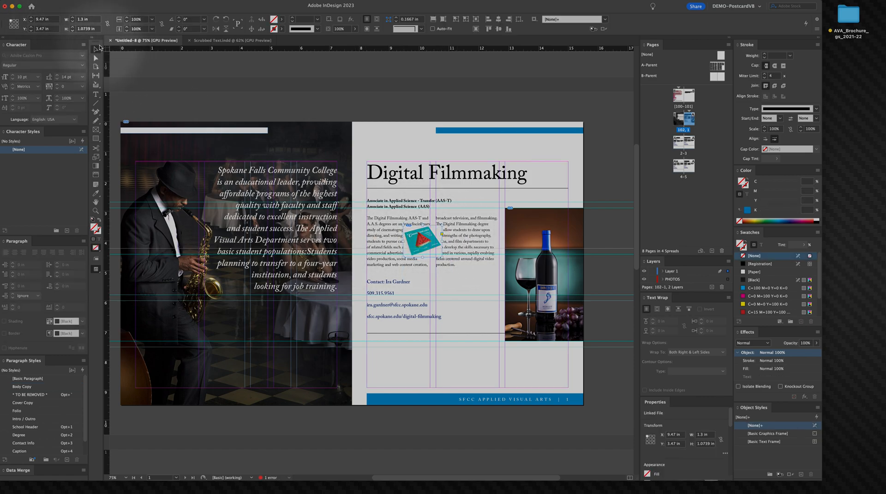
Step: Move the placed illustration onto the PHOTOS layer
click(411, 102)
key(super+space)
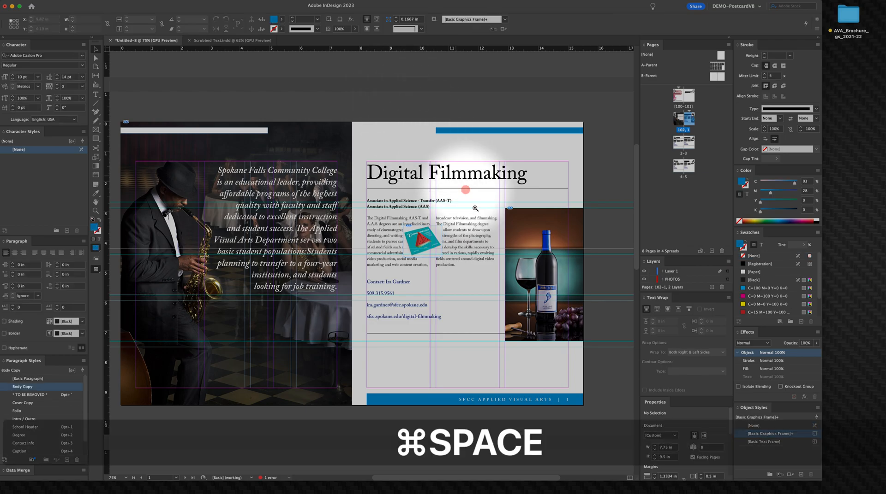
drag(449, 240, 567, 300)
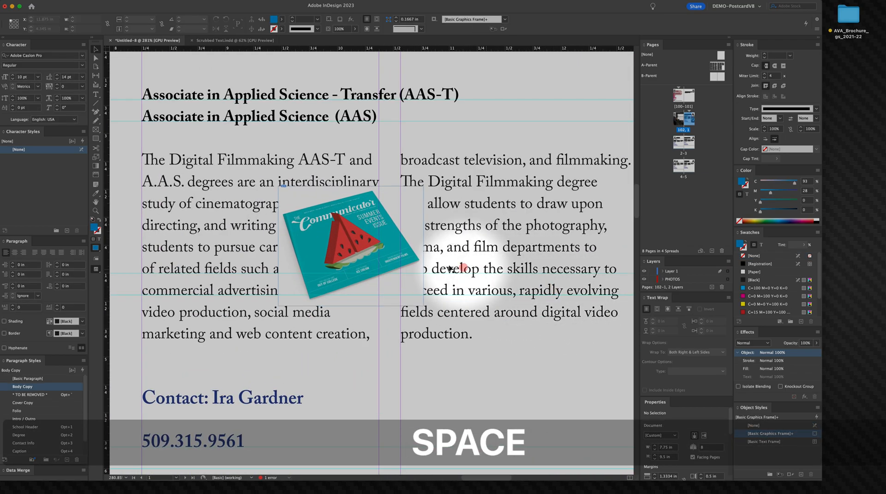
click(377, 255)
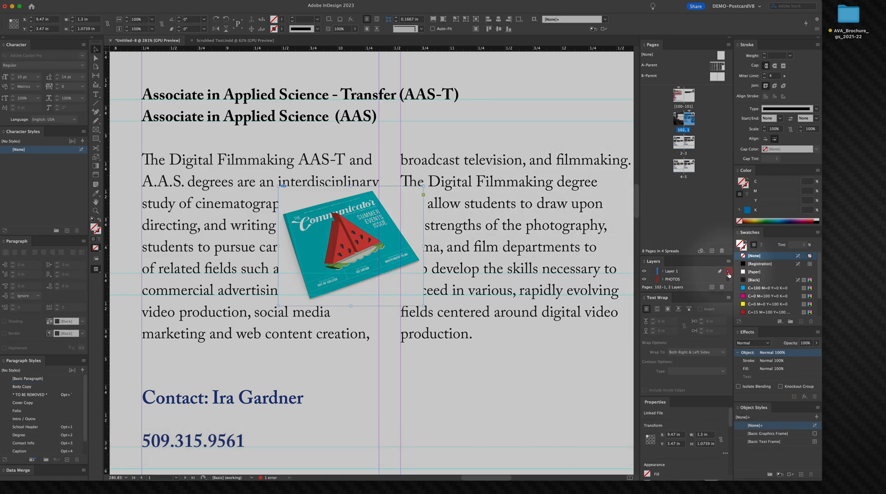
drag(727, 272, 727, 281)
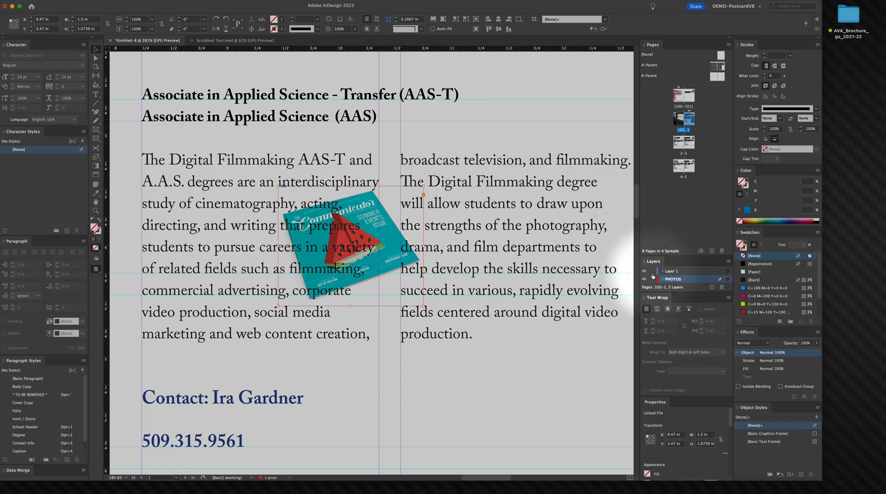
Step: Reposition the illustration slightly right so it sits over the gap between the body text columns
right_click(420, 244)
click(393, 242)
mouse_move(392, 243)
mouse_down()
mouse_move(417, 244)
mouse_move(396, 247)
mouse_up()
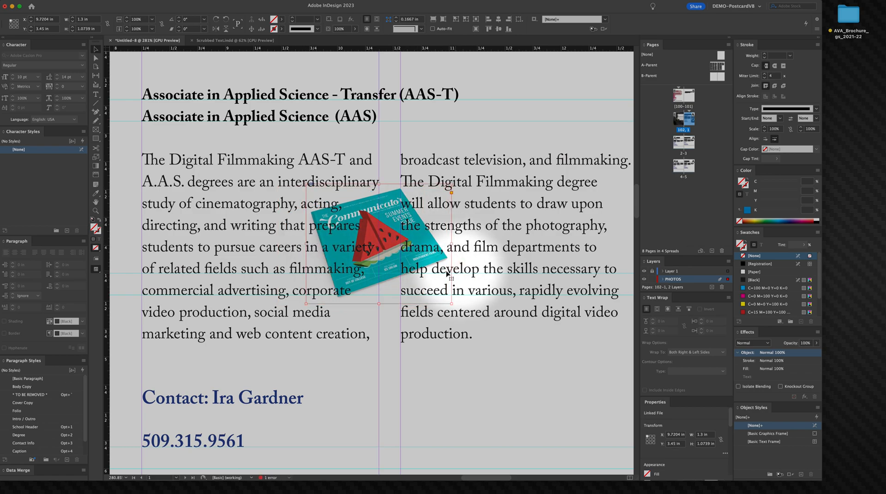
key(Right)
key(Left)
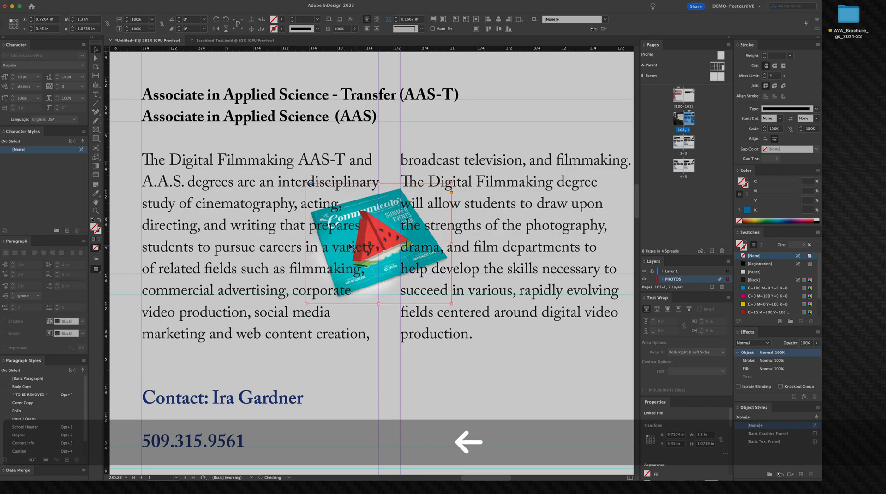
drag(388, 235, 394, 235)
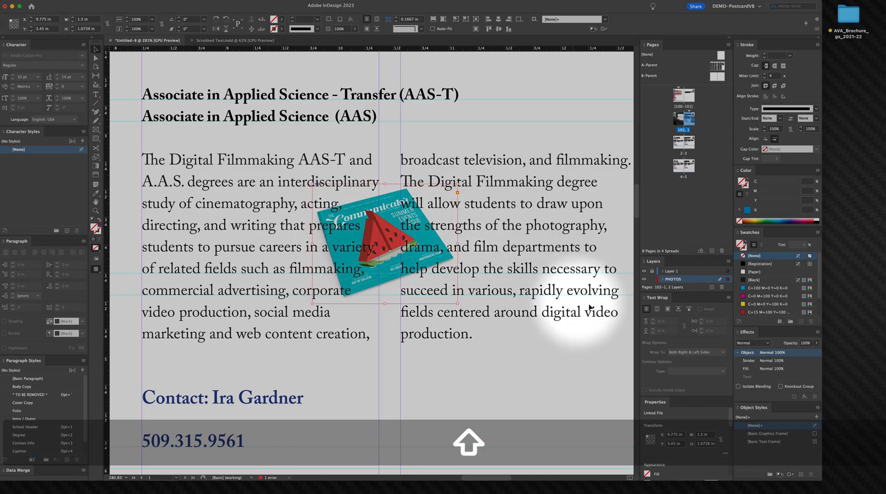
Step: Apply a text wrap around the illustration's object shape, using Detect Edges as the contour type
click(657, 309)
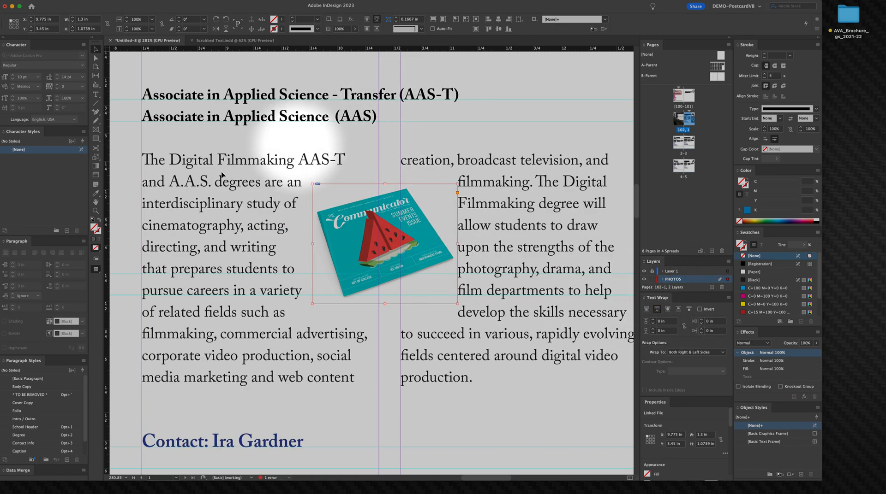
click(237, 123)
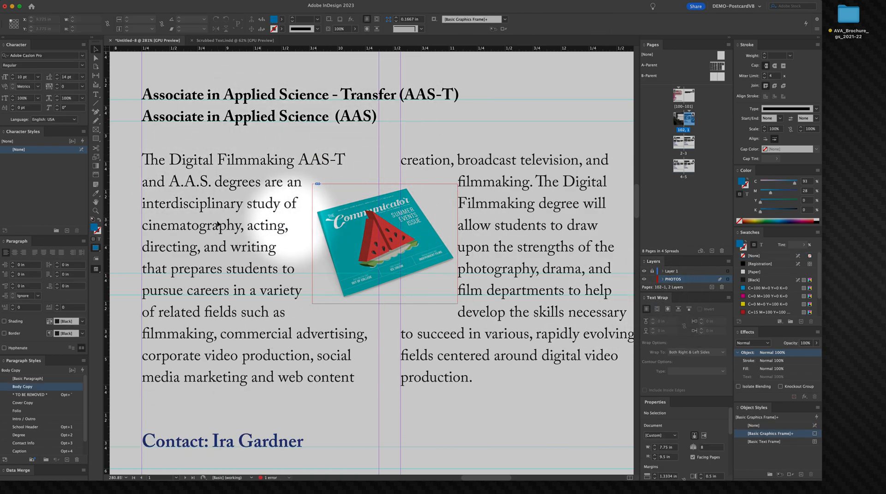
click(362, 189)
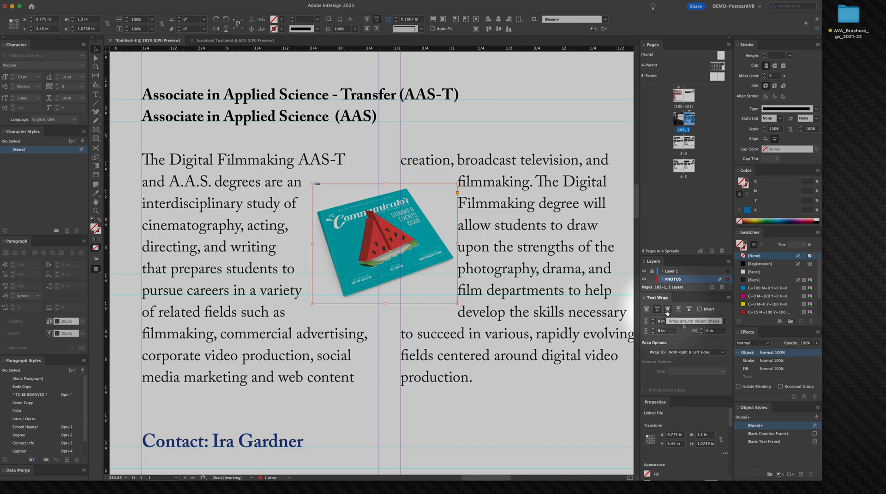
click(666, 312)
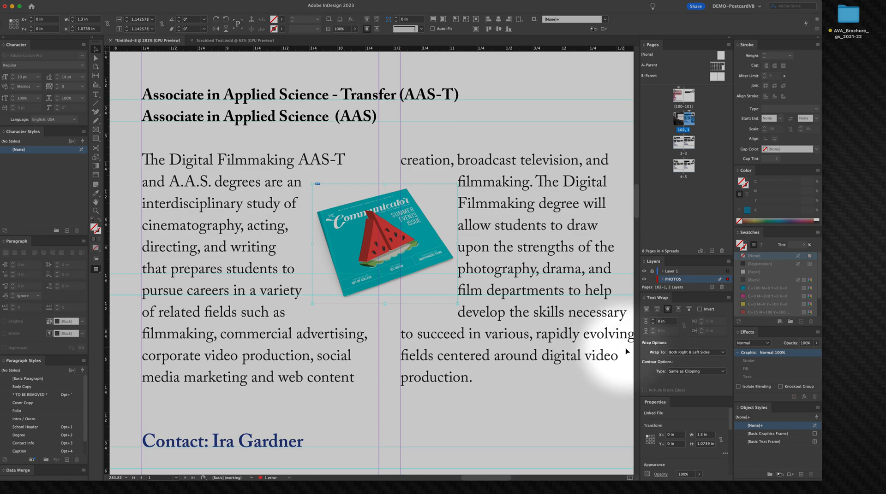
click(682, 372)
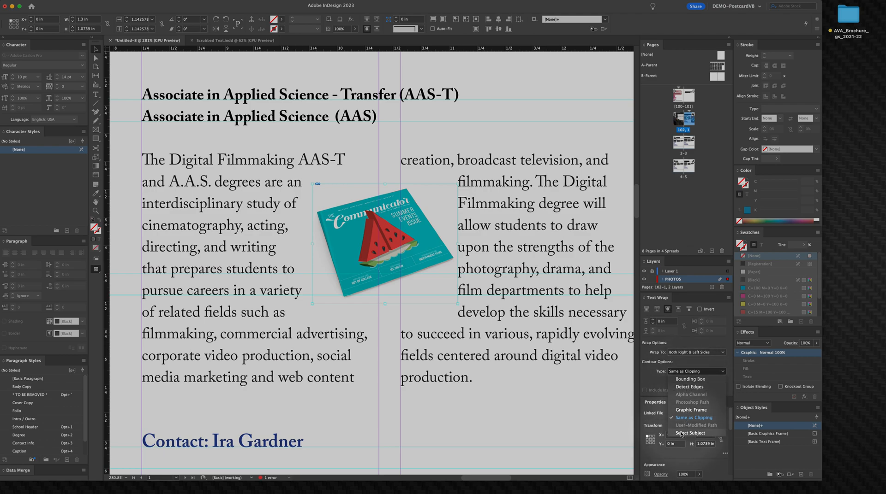
click(688, 388)
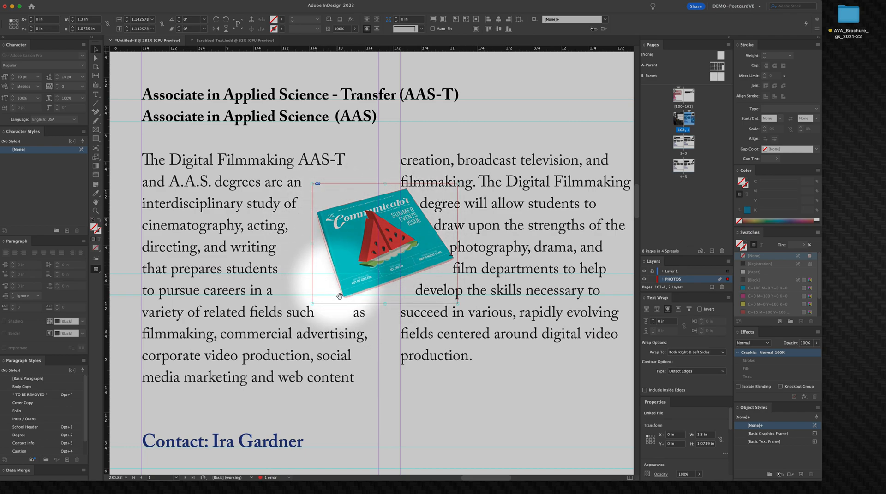
Step: Set the illustration's text wrap offset to 0.1944 in
click(646, 326)
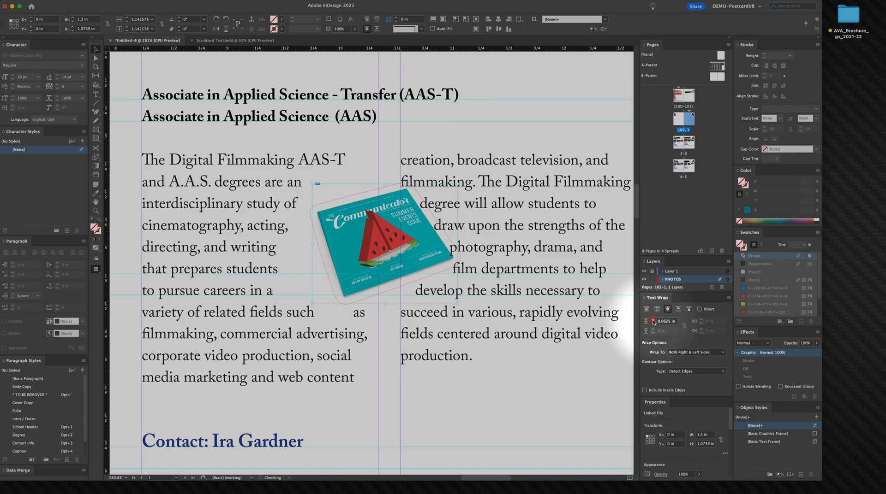
click(653, 320)
click(652, 321)
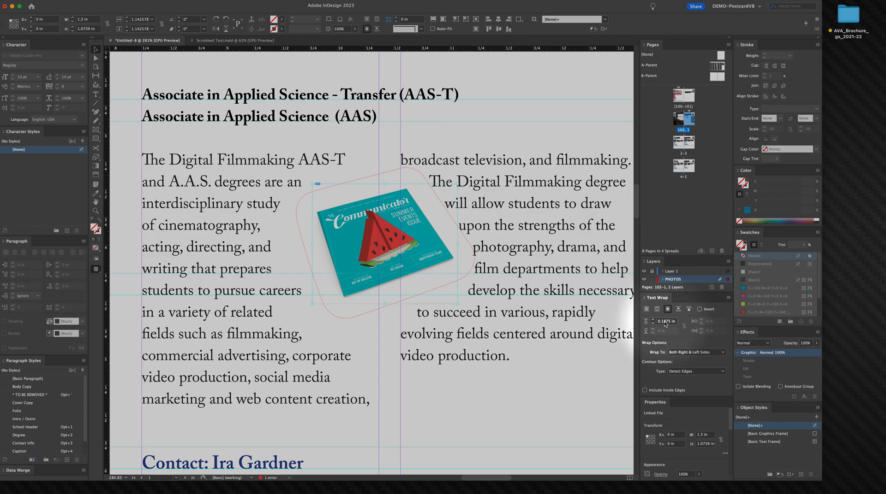
drag(664, 322, 730, 331)
text(944)
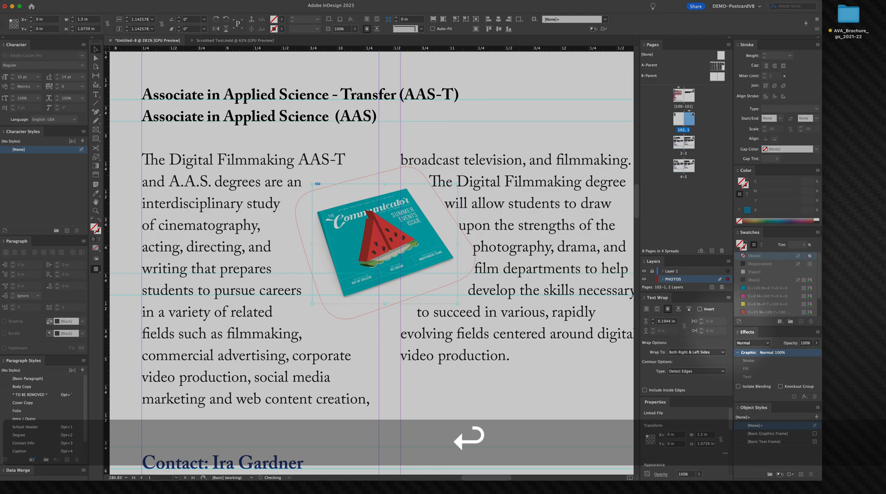
Step: Preview the page layout without guides and frame edges
key(space)
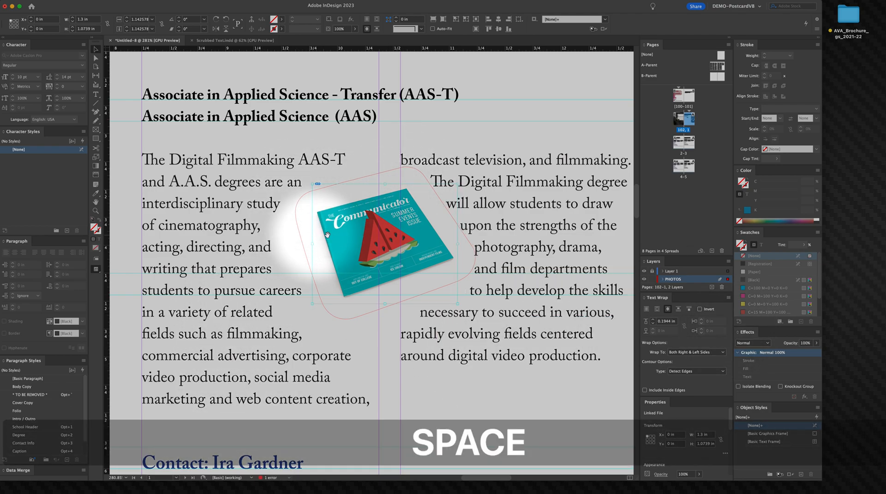
alt+super+click(372, 242)
alt+super+click(372, 242)
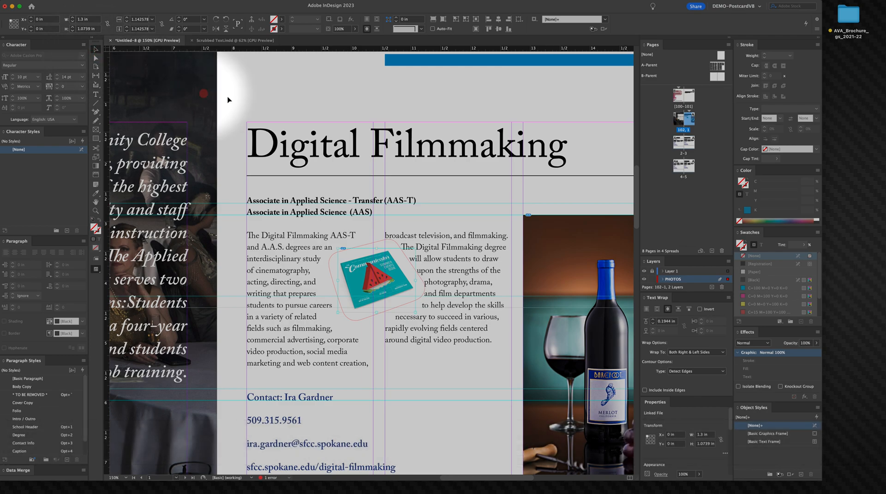
click(341, 91)
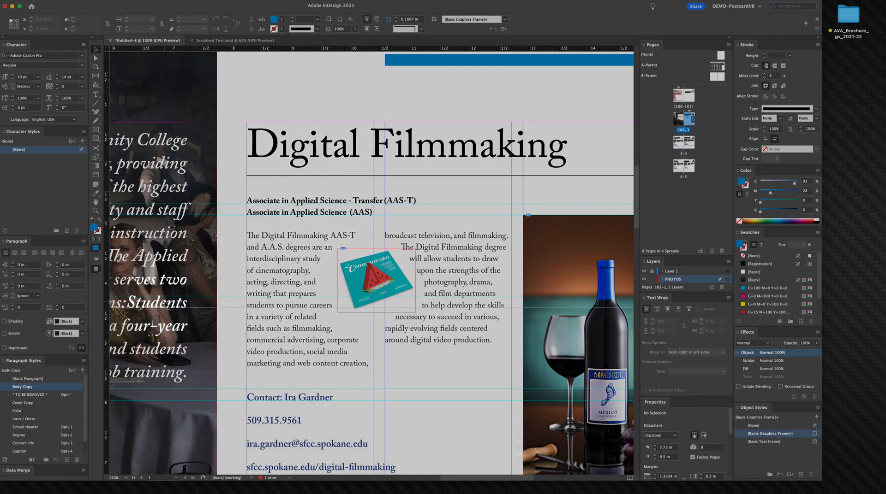
click(99, 269)
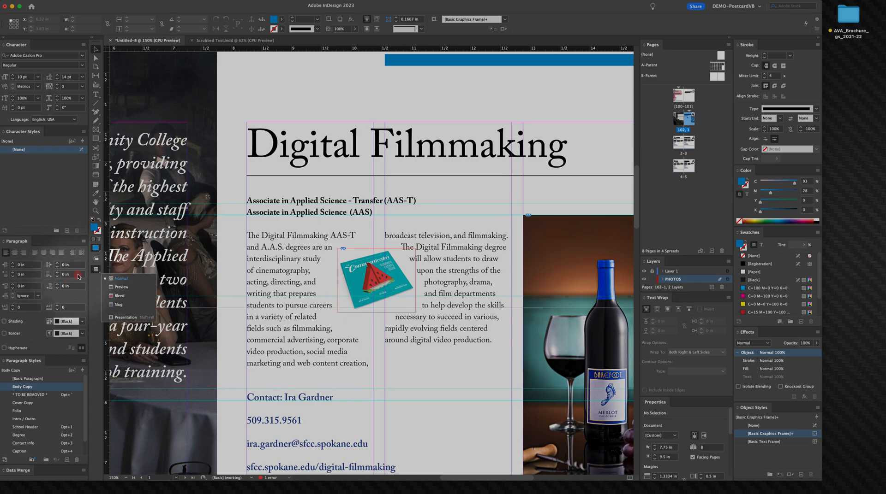
click(121, 287)
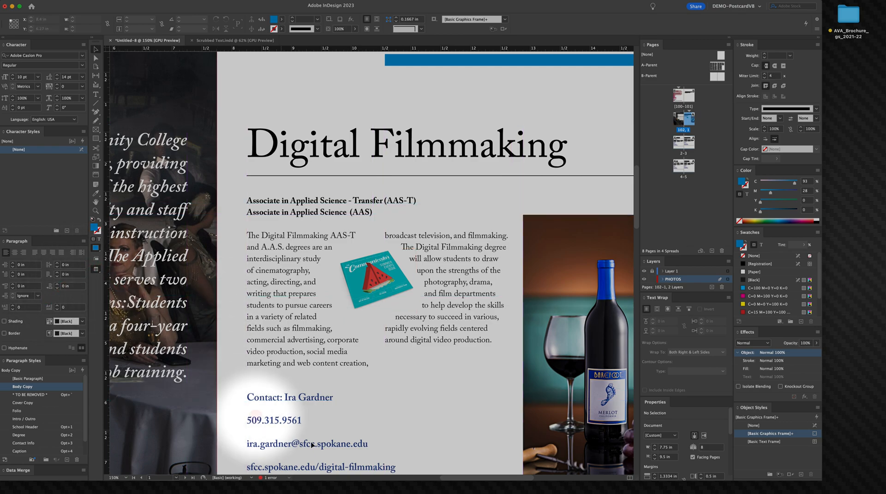
Step: Nudge the illustration slightly down and left within the body text
click(371, 296)
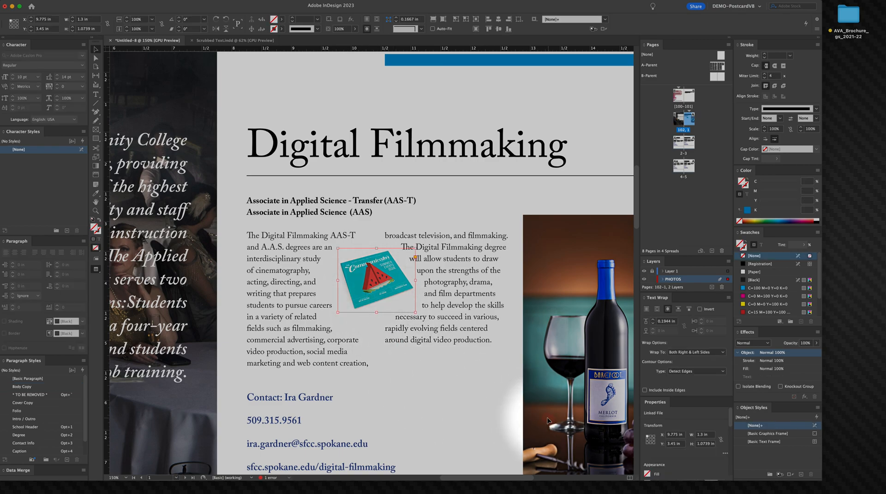
key(Down)
key(Down)
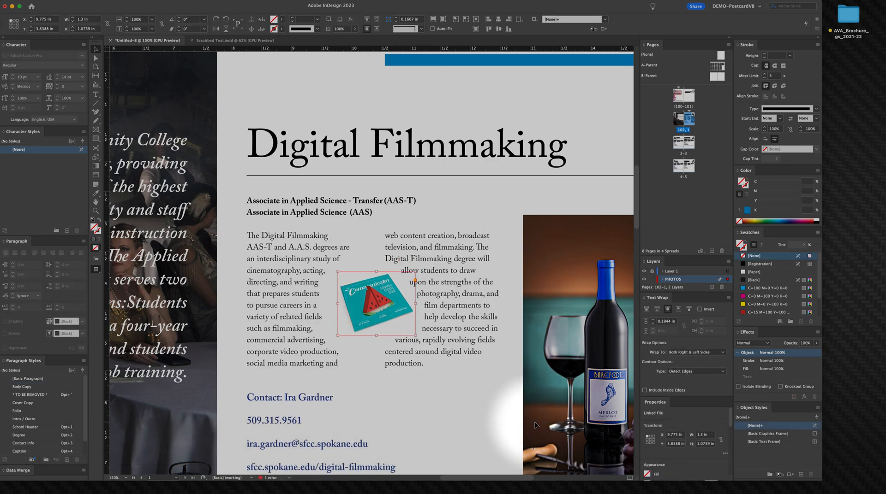
key(Up)
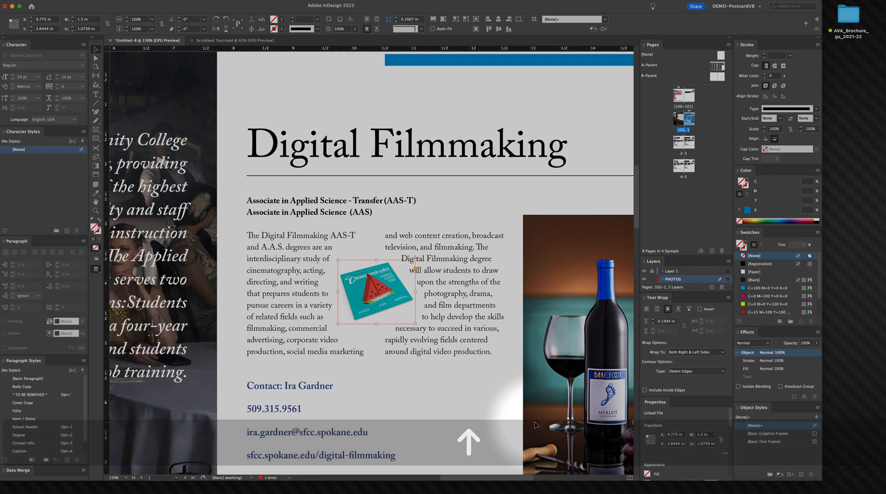
key(Left)
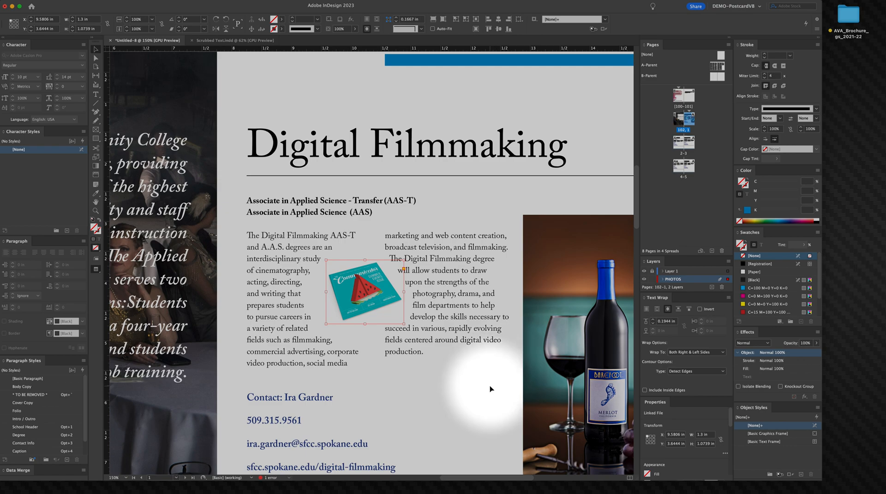
right_click(406, 326)
key(Escape)
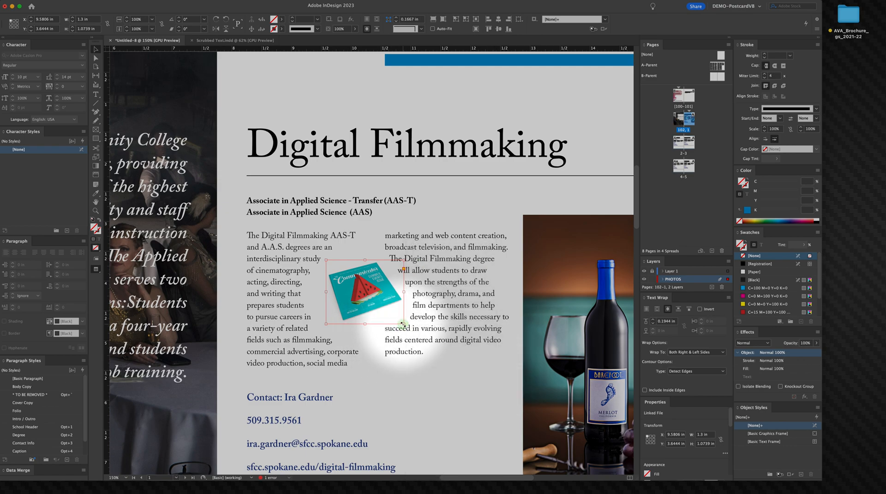
Step: Enlarge the illustration proportionally to about 2.87 in wide and 2.37 in tall
drag(402, 325, 469, 369)
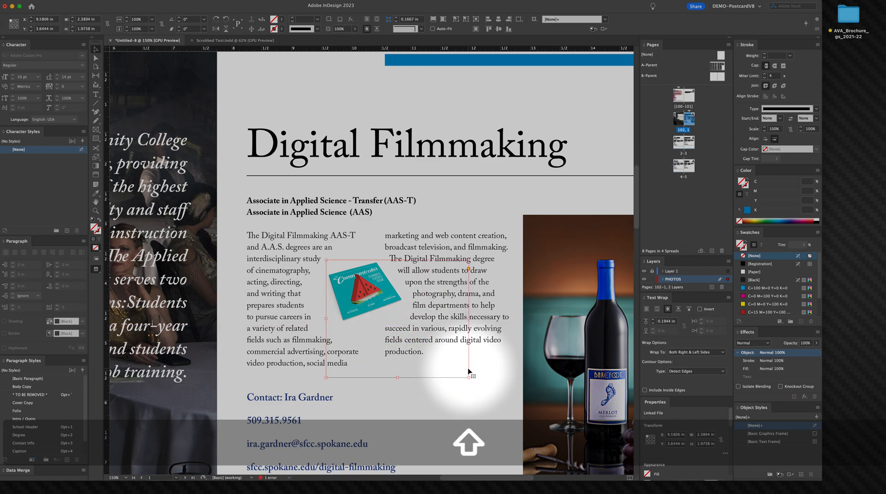
key(super+z)
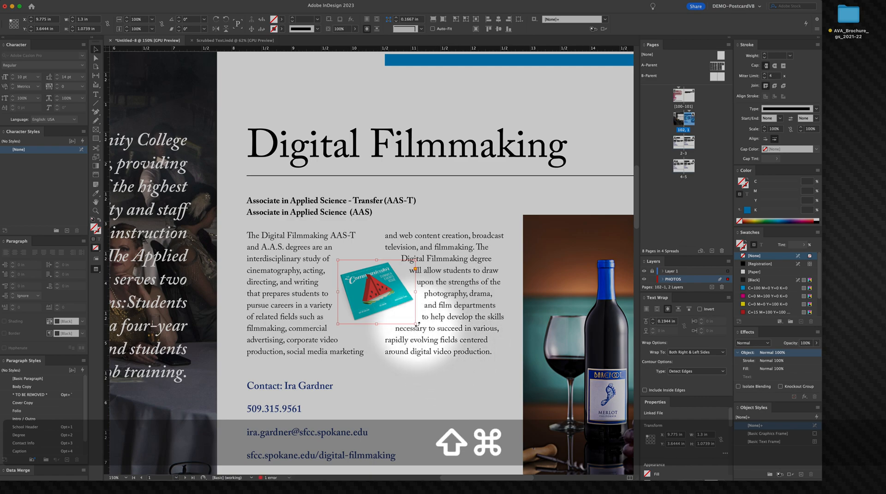
drag(414, 324, 507, 384)
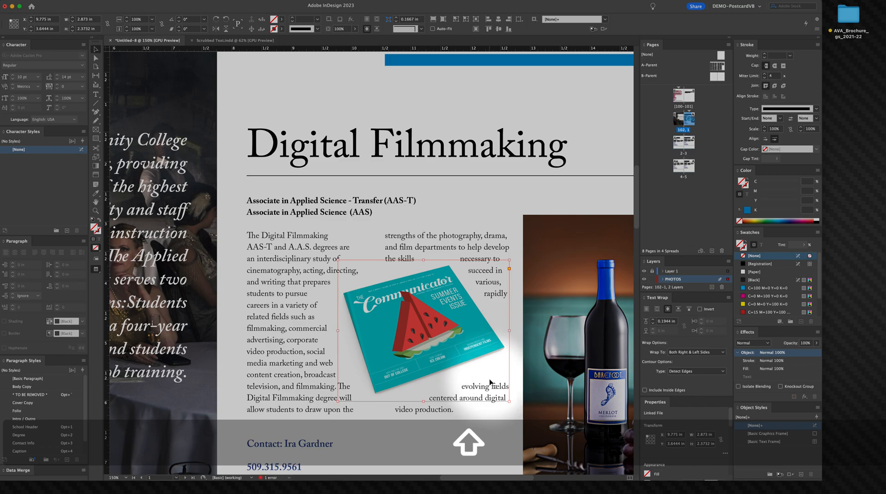
Step: Nudge the enlarged illustration right and down so it overlaps the wine photo's left edge
key(ctrl+Down)
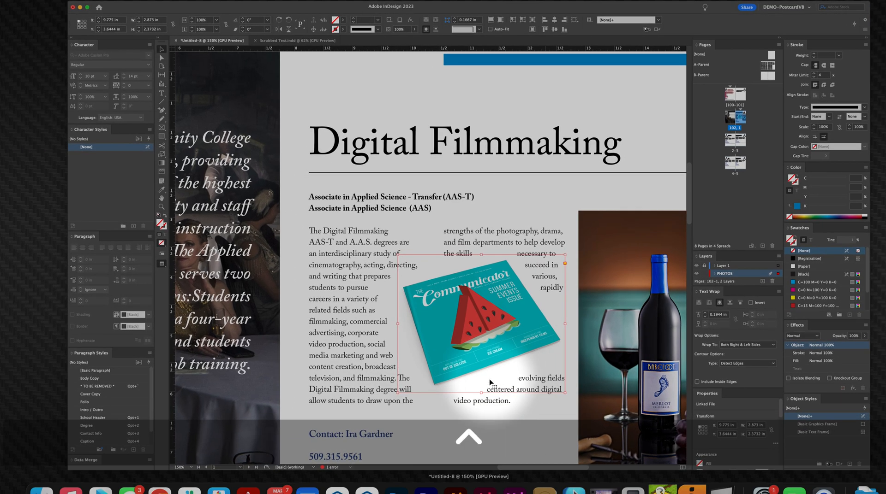
click(468, 346)
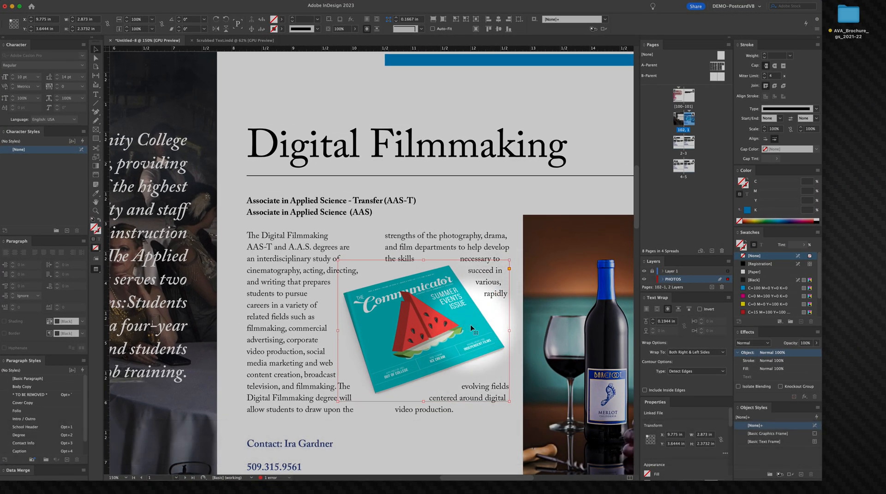
key(shift+Down)
key(shift+Down)
key(shift+Down)
key(shift+Down)
key(shift+Down)
key(shift+Down)
key(shift+Down)
key(shift+Up)
key(shift+Up)
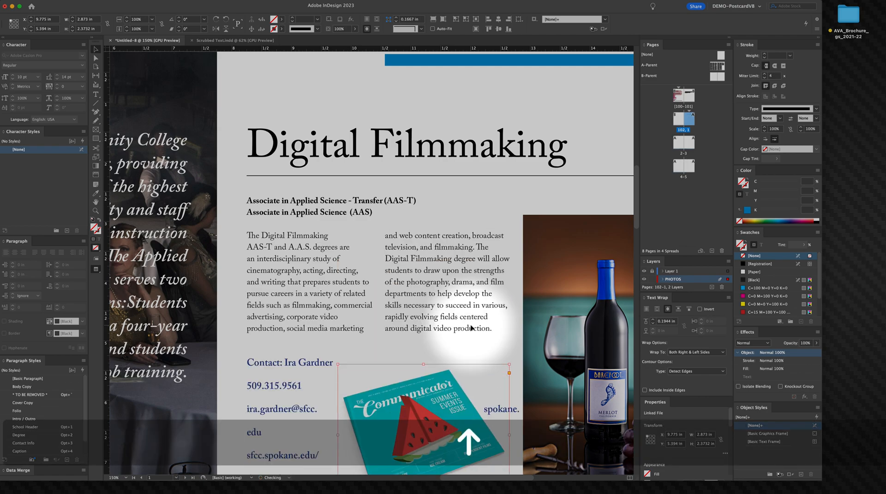
key(Up)
key(Up)
key(Up)
key(Up)
key(Up)
key(Up)
key(Up)
key(Up)
key(Up)
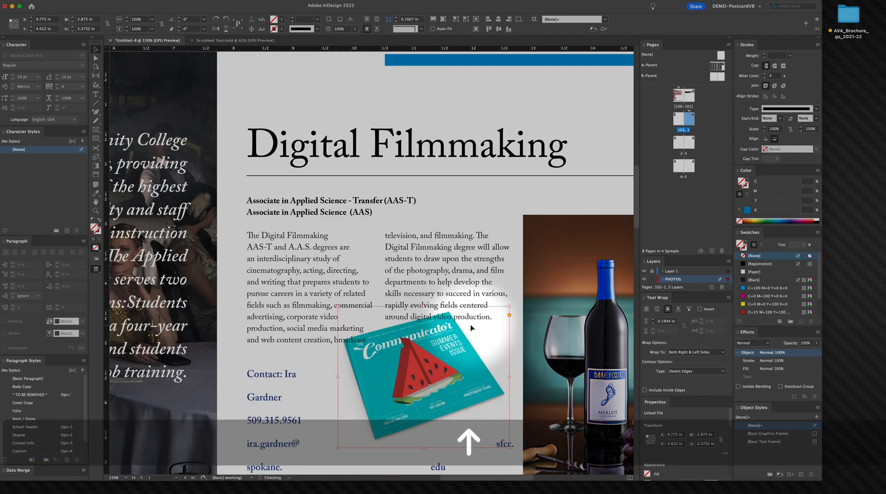
key(Up)
key(Up)
key(Up)
key(Up)
key(Up)
key(Up)
key(Up)
key(Up)
key(Right)
key(Right)
key(Right)
key(Right)
key(Right)
key(Right)
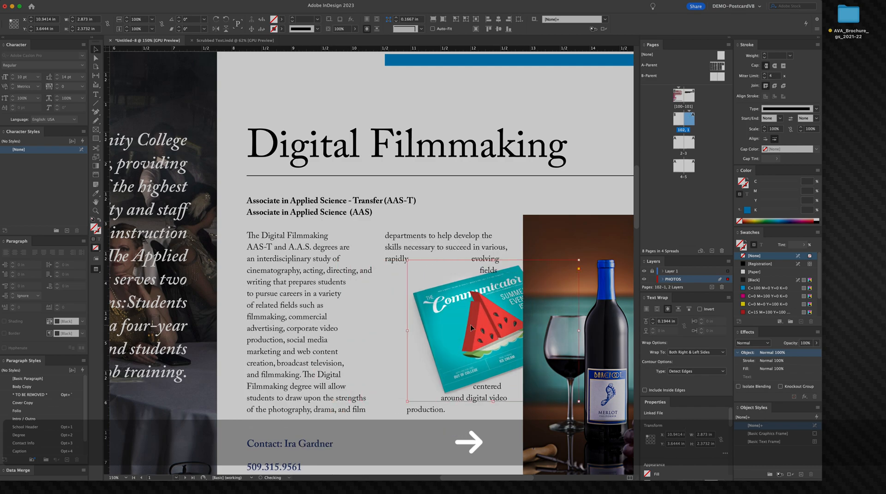
key(Down)
key(Down)
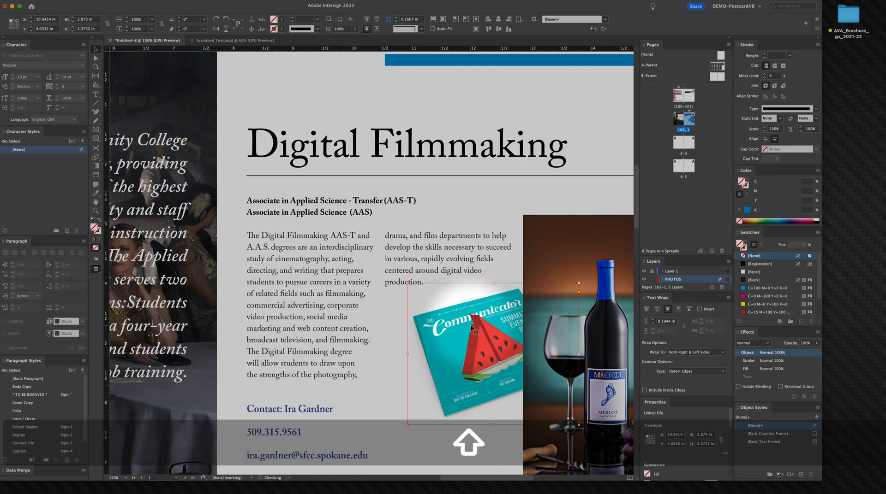
Step: Move the wine photo onto the PHOTOS layer and send it to the back, behind the illustration
click(580, 246)
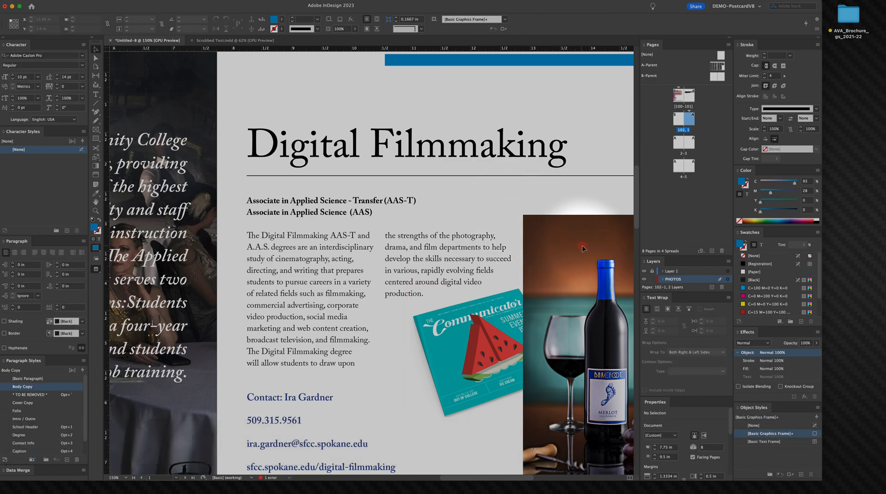
key(Escape)
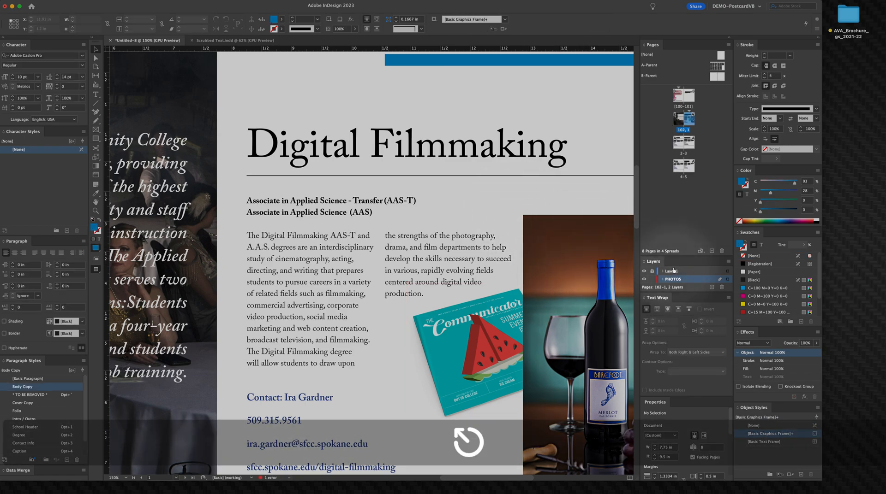
click(546, 237)
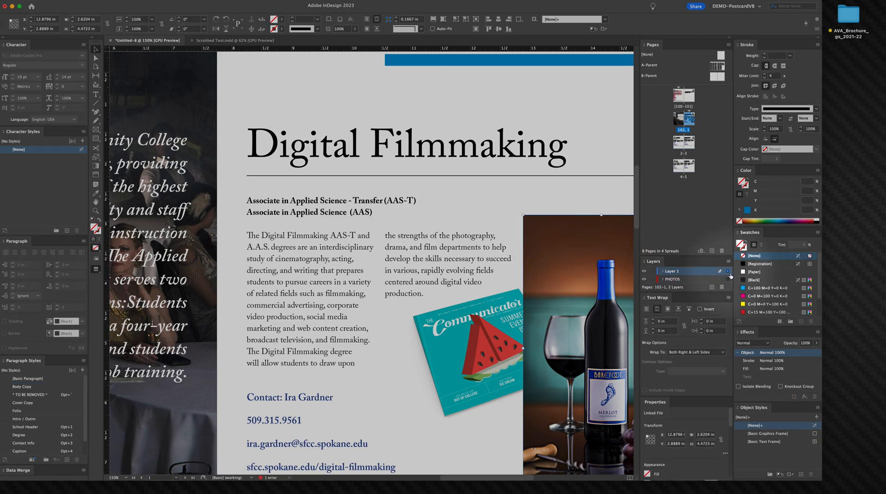
drag(728, 282, 728, 280)
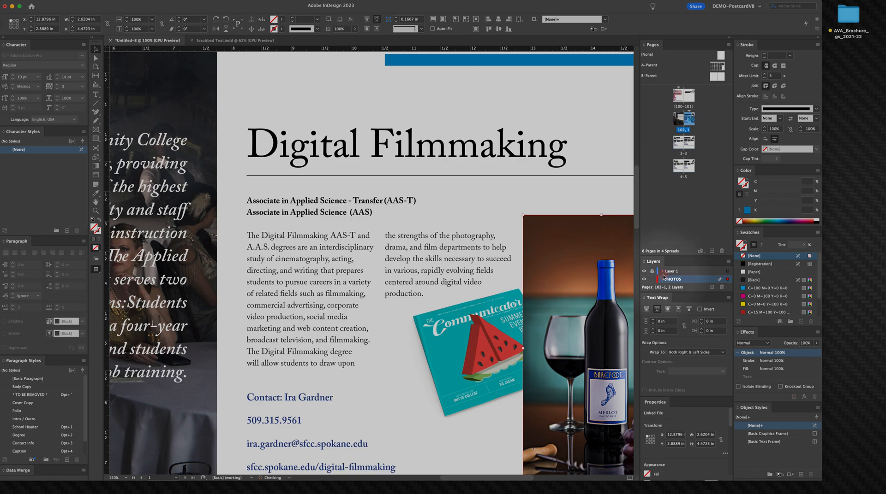
key(shift+super+bracketleft)
Step: Nudge the illustration slightly further down below the body text
key(space)
drag(496, 309, 480, 312)
click(467, 350)
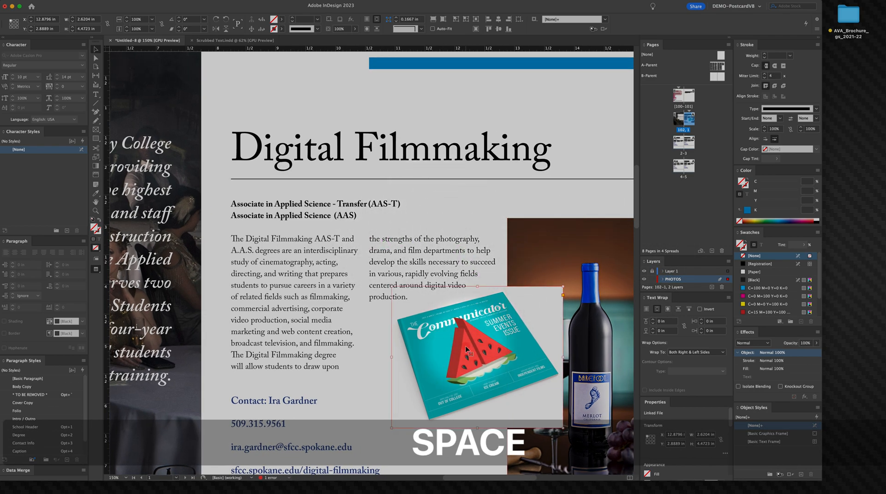
key(Down)
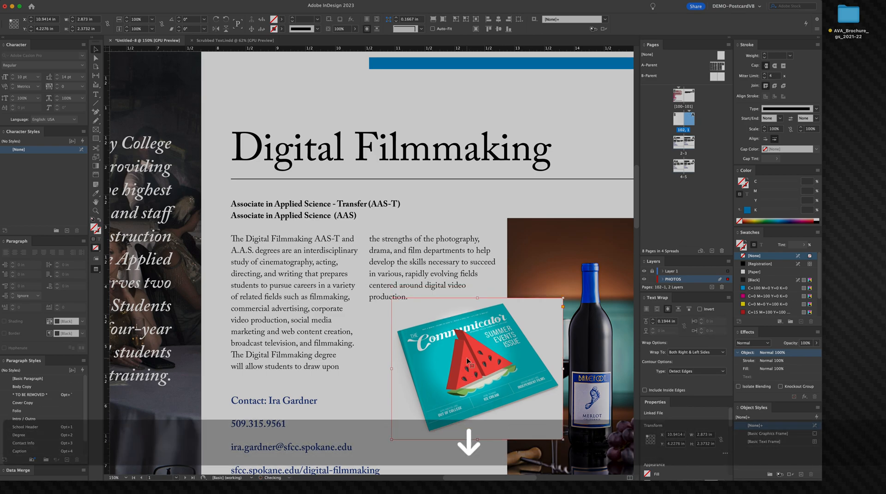
key(Down)
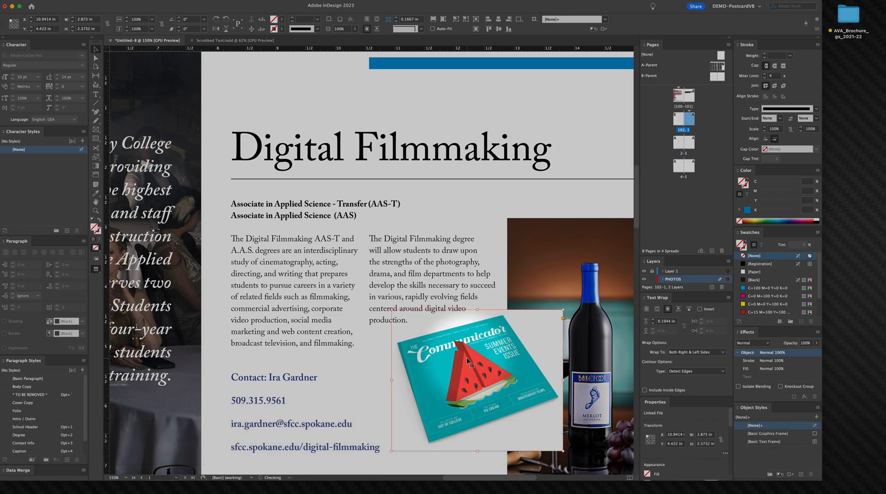
Step: Nudge the illustration left so the body text reflows around it
key(alt+super+space)
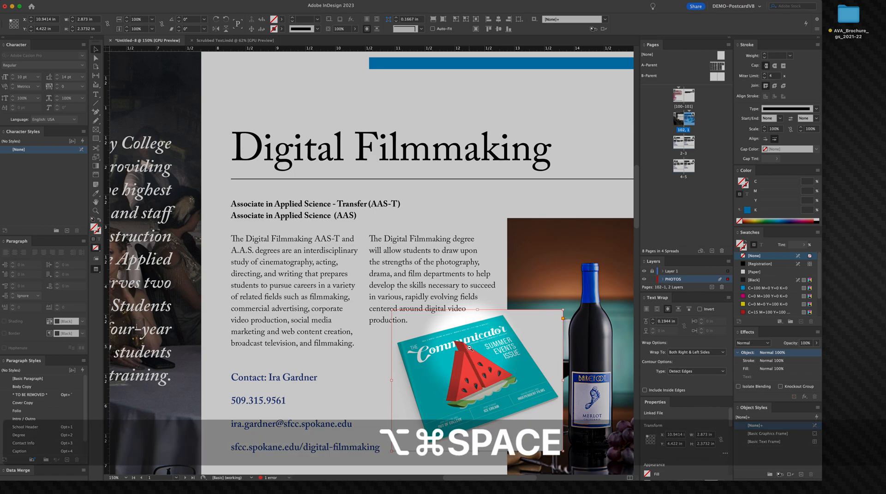
click(468, 361)
drag(349, 318, 379, 314)
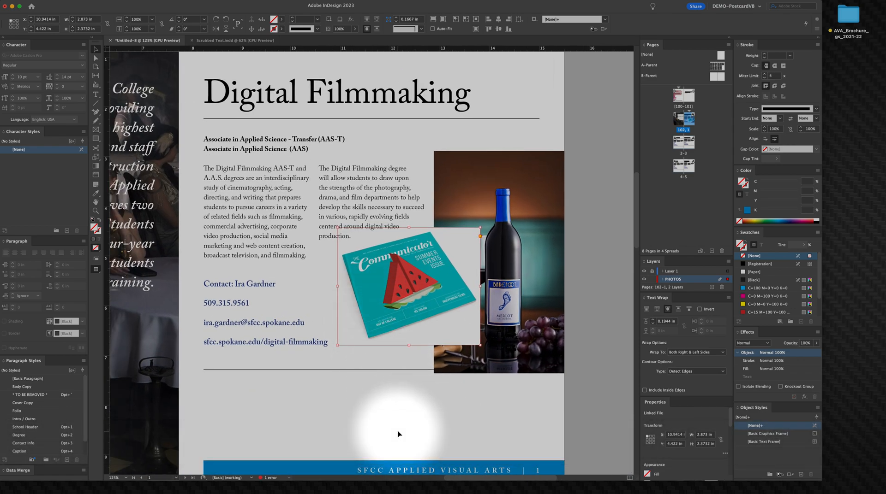
key(Left)
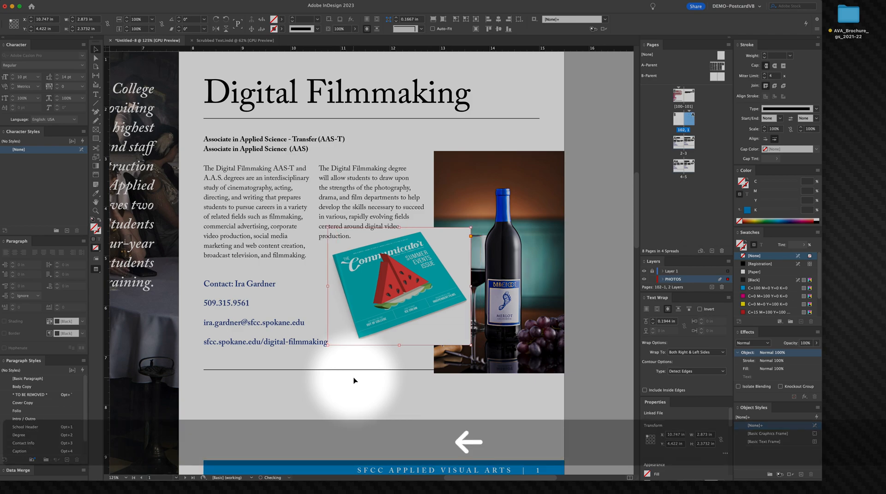
key(Left)
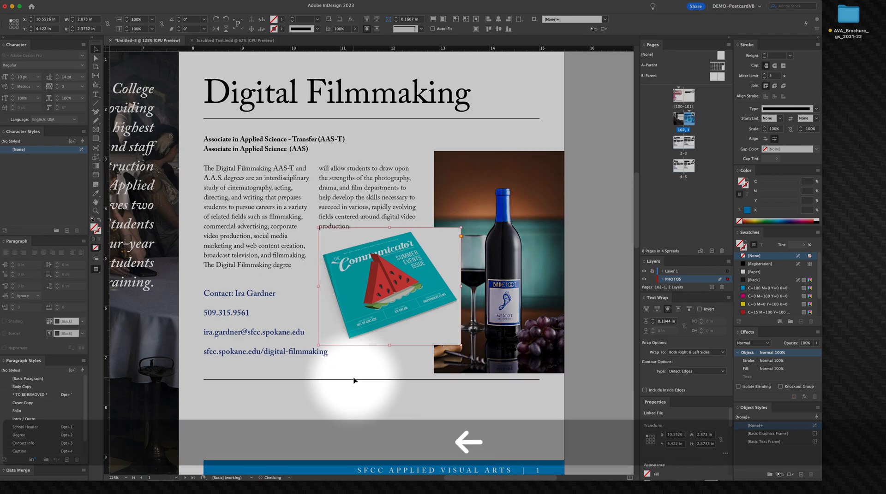
key(Down)
key(Down)
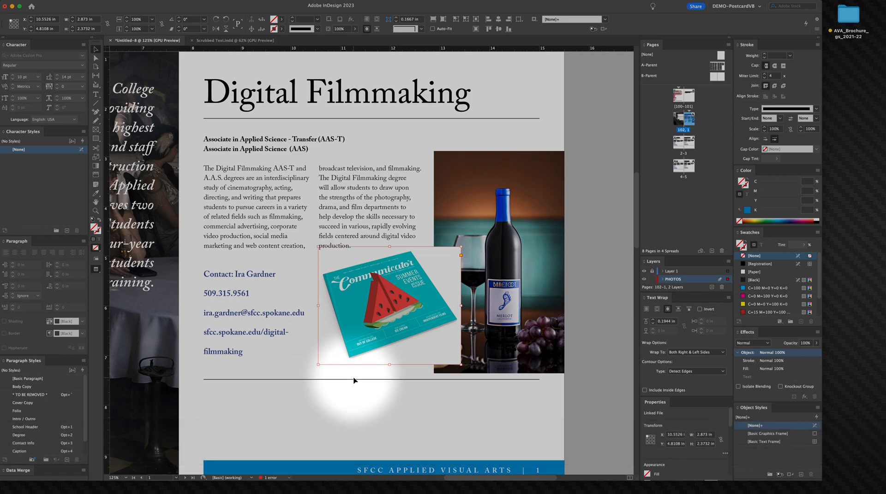
key(Up)
key(Up)
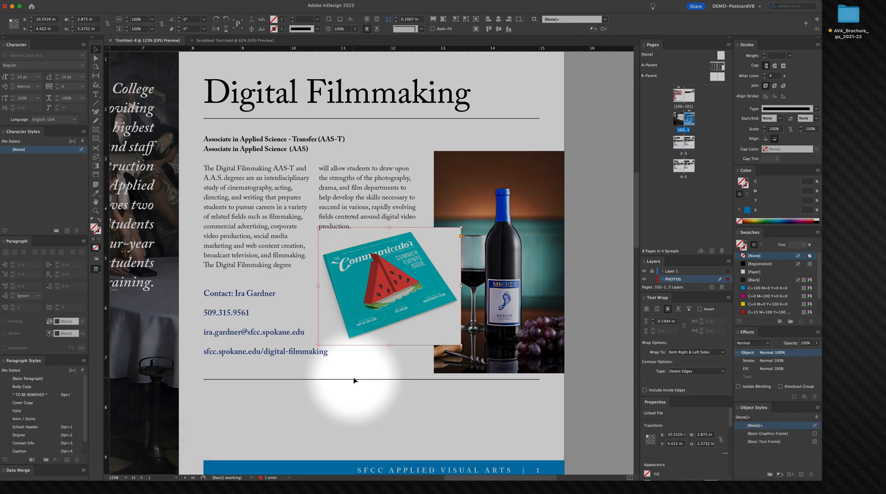
key(Right)
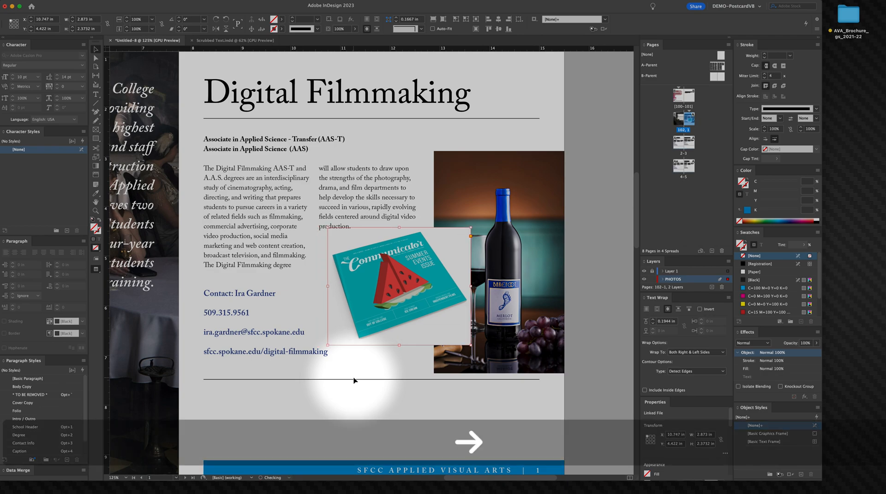
key(Left)
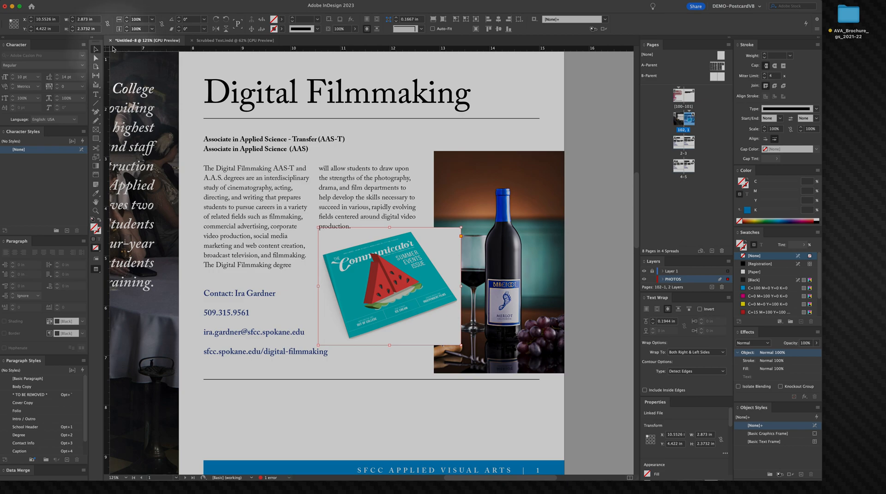
click(413, 400)
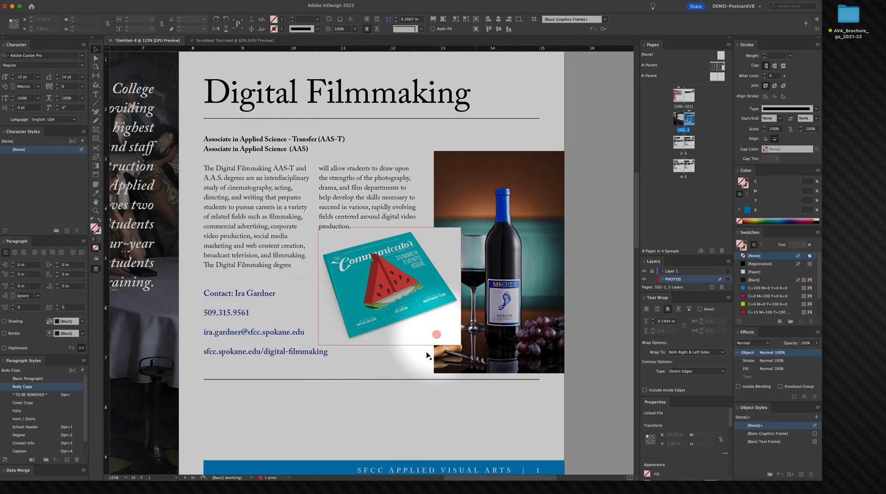
click(409, 290)
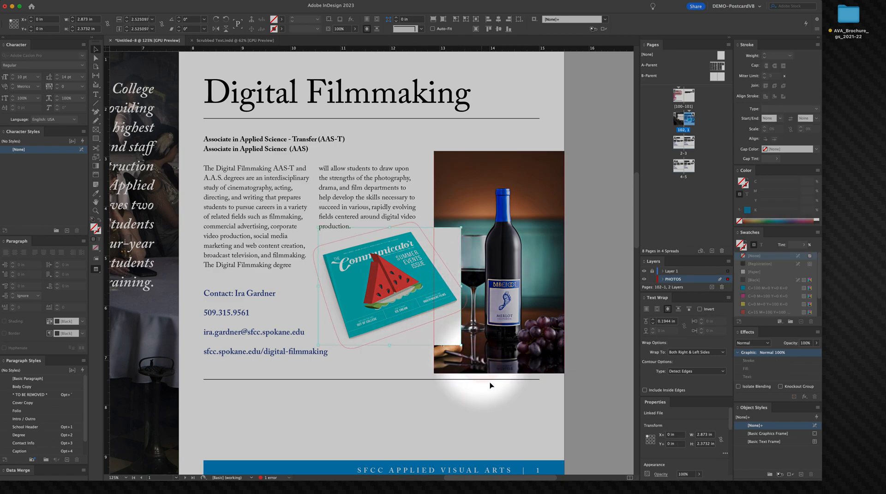
click(500, 438)
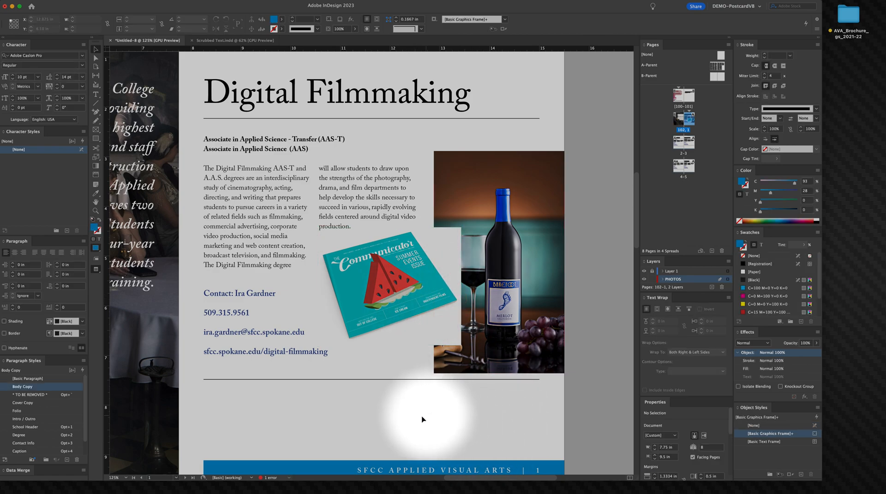
alt+super+click(390, 281)
click(499, 261)
key(shift+super+a)
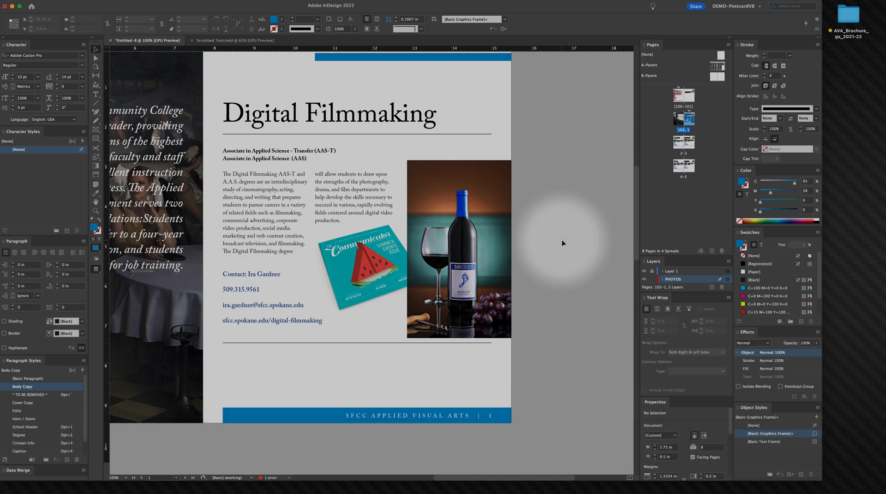
Step: Reshape the illustration's text wrap contour, pulling its upper corner points up and inward so the column text wraps tighter
click(363, 259)
click(363, 259)
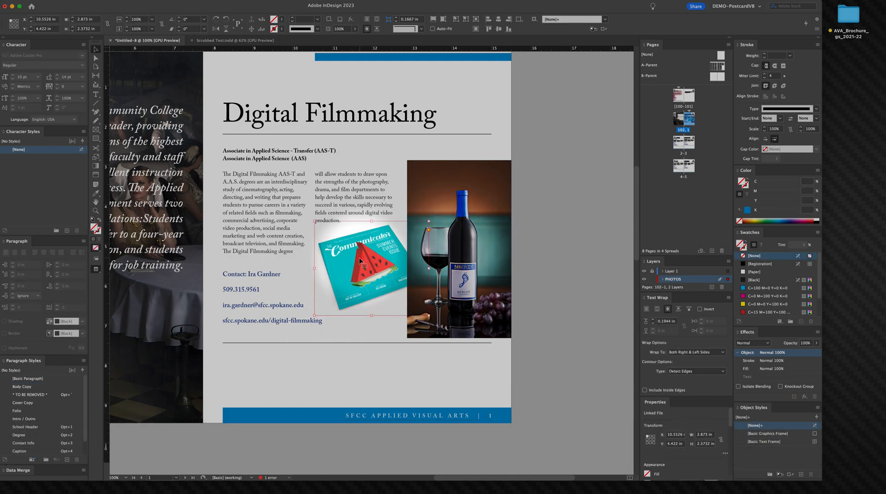
key(super+space)
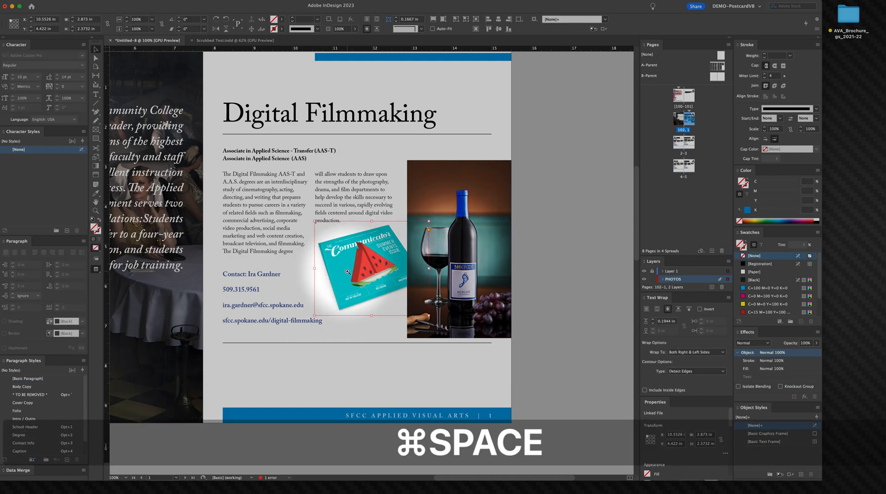
drag(344, 238, 438, 286)
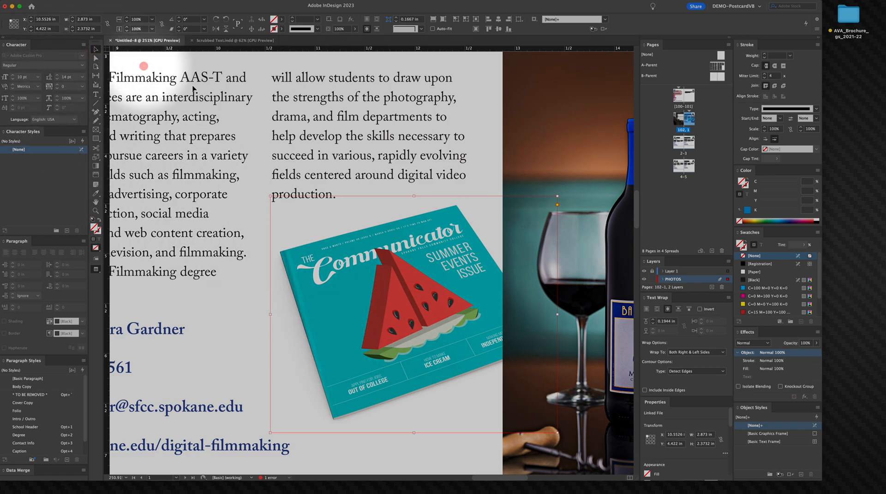
click(375, 275)
click(374, 275)
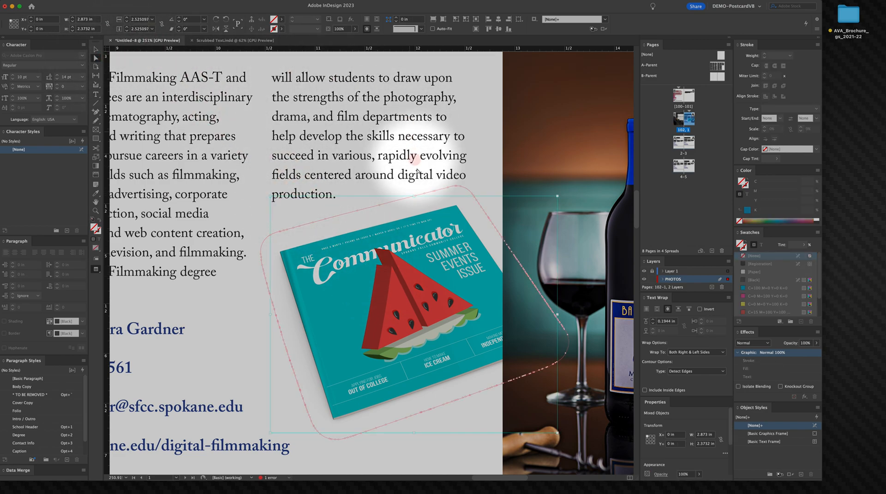
click(447, 199)
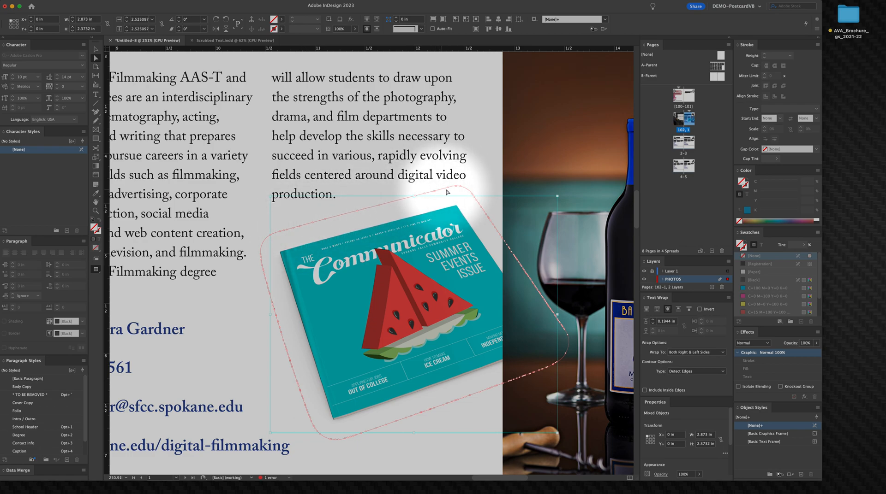
drag(447, 191, 455, 180)
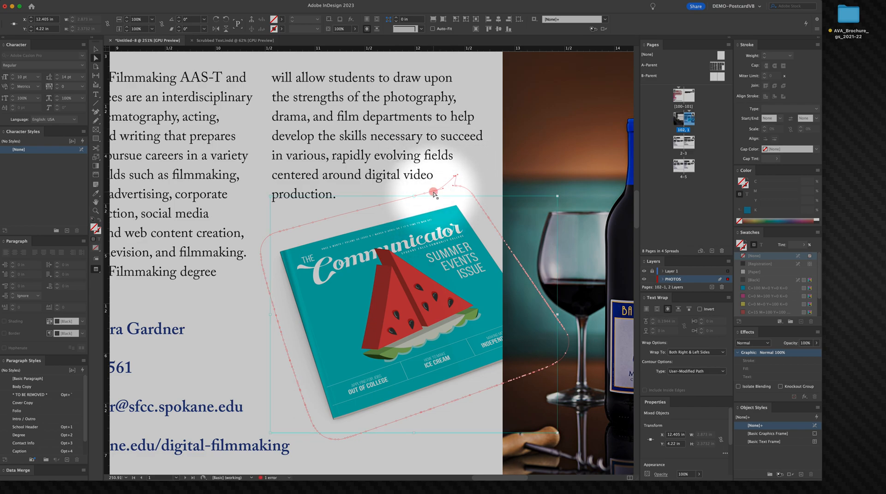
drag(434, 194, 425, 183)
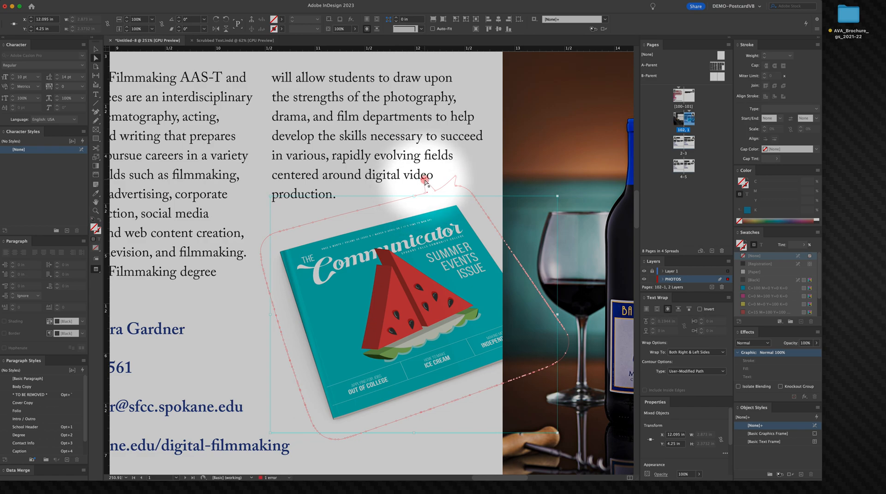
drag(425, 181, 421, 170)
click(407, 198)
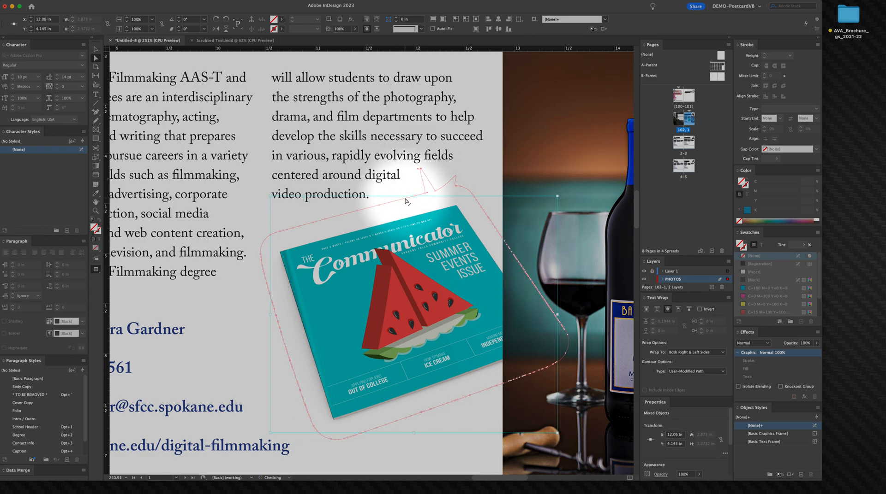
click(495, 181)
click(465, 212)
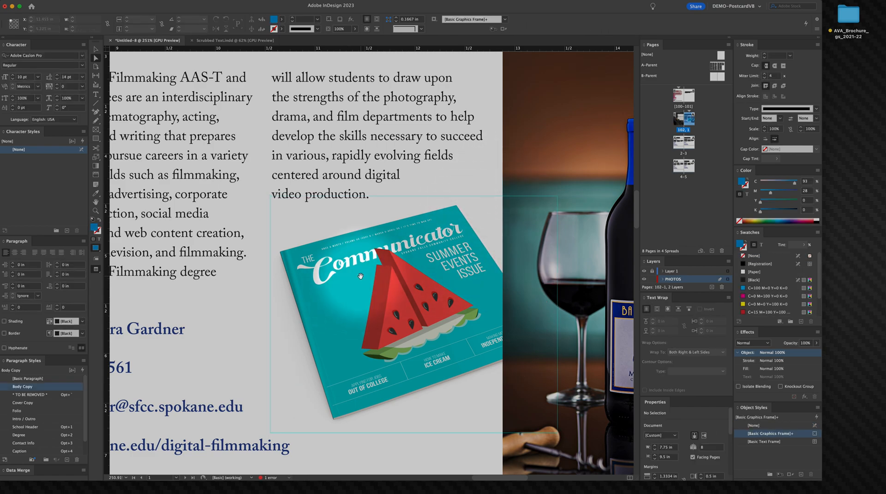
Step: Select the contact phone line and apply the Contact Info paragraph style to it
key(super+0)
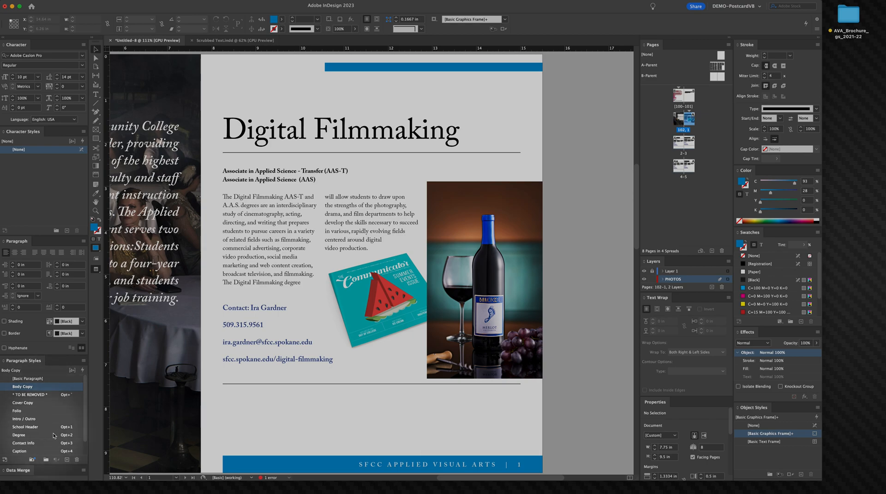
click(236, 337)
click(238, 344)
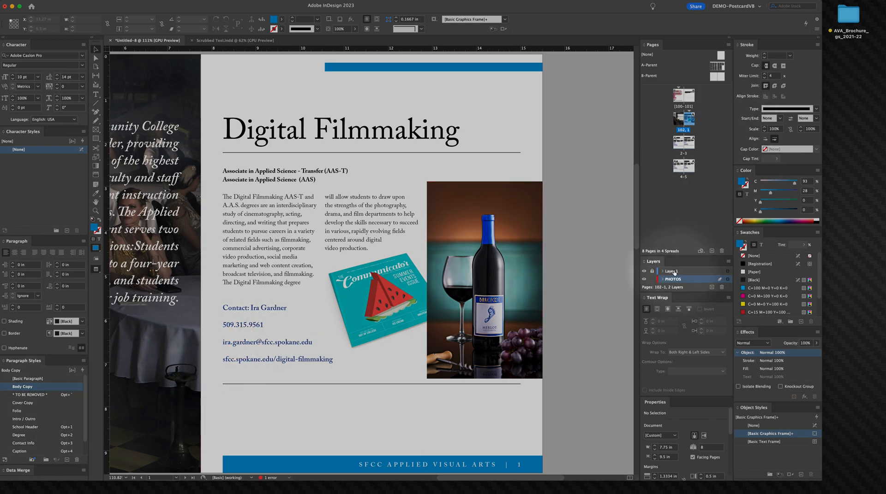
click(651, 272)
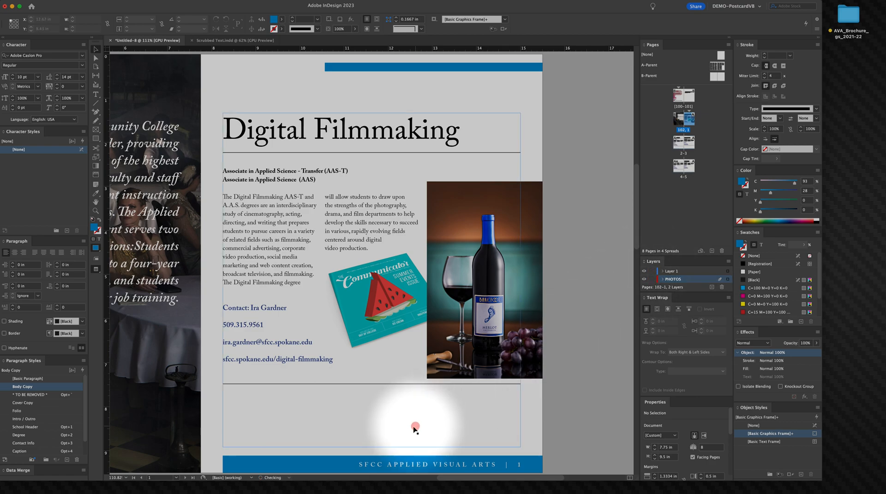
right_click(131, 371)
click(233, 330)
right_click(232, 330)
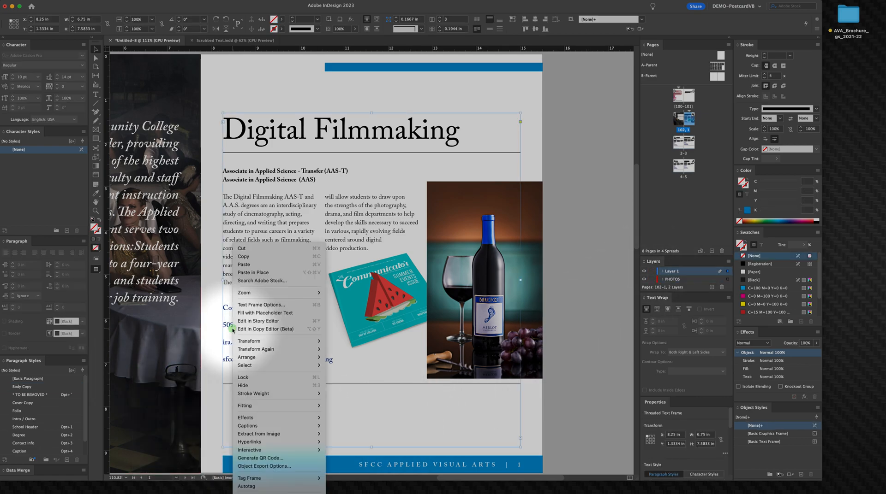
click(225, 325)
double_click(226, 325)
double_click(230, 325)
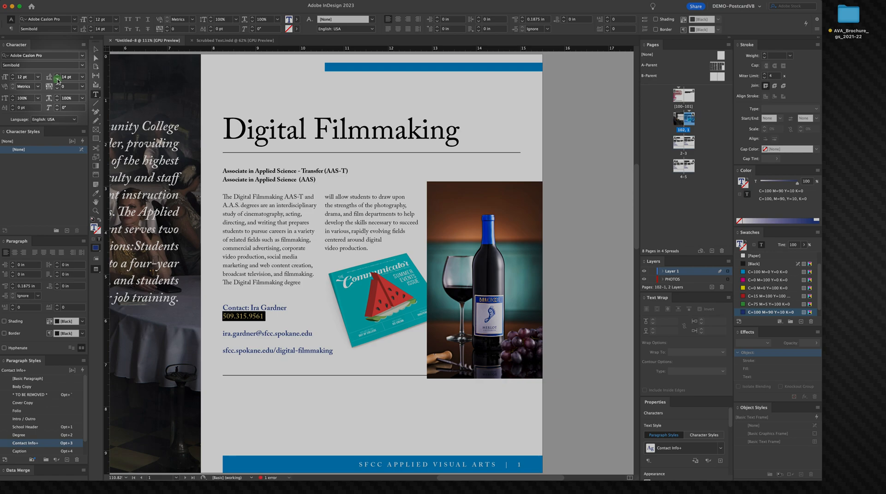
right_click(28, 443)
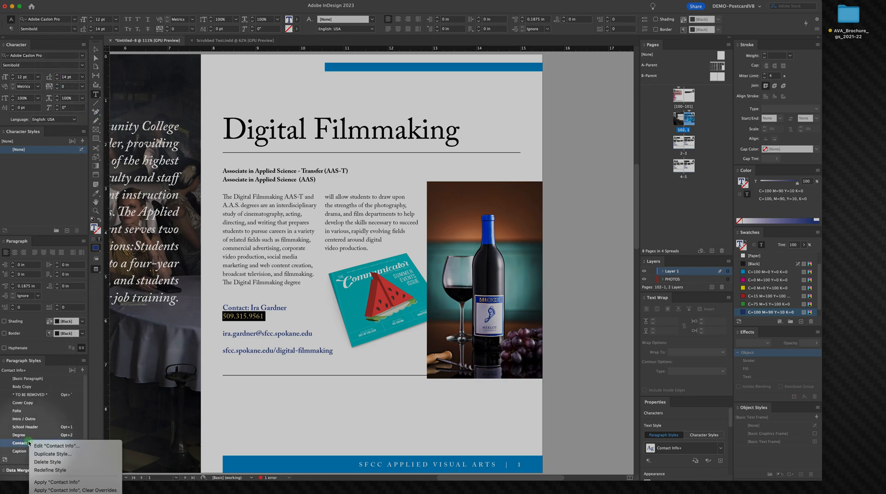
click(77, 482)
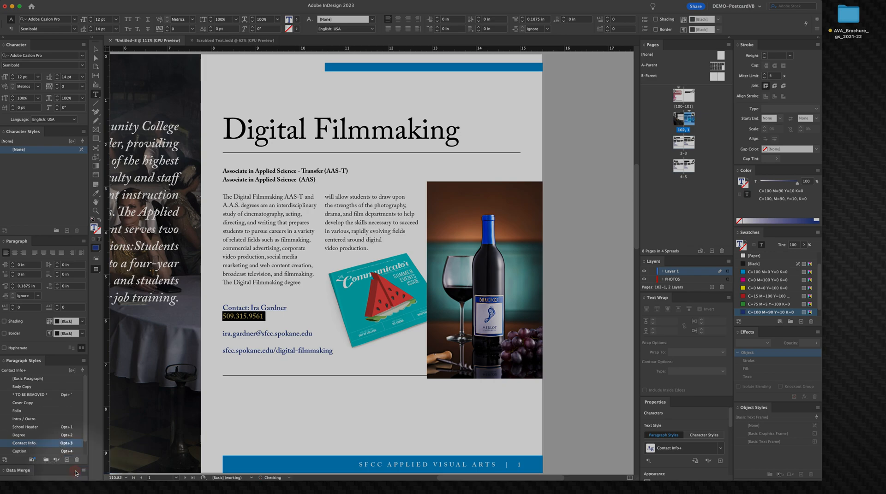
Step: Increase the contact paragraph's space before to 0.3125 in, then deselect
right_click(177, 337)
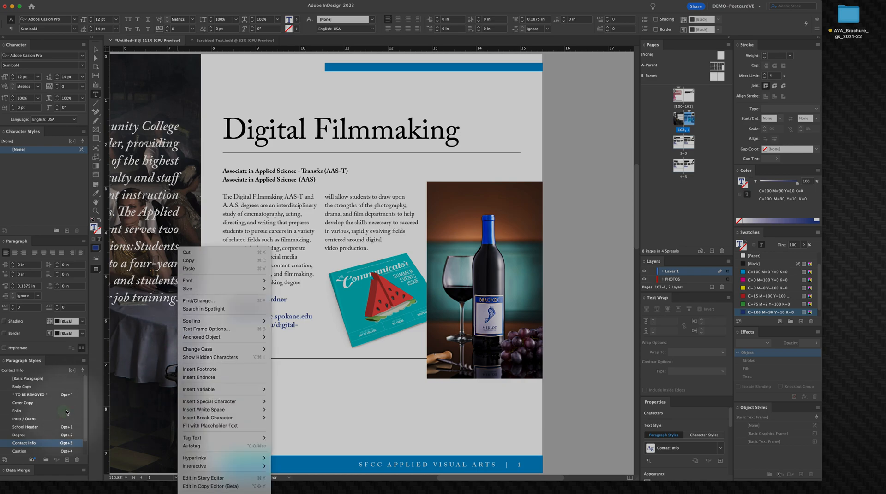
click(13, 286)
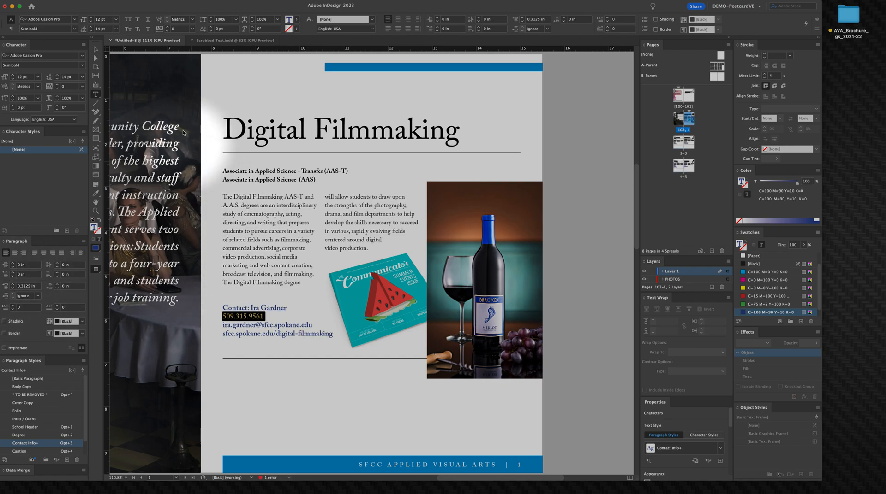
click(94, 49)
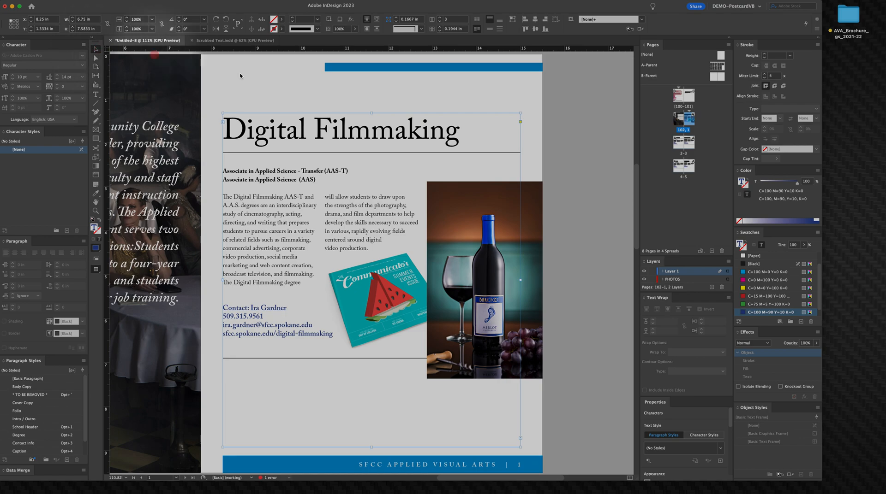
click(579, 305)
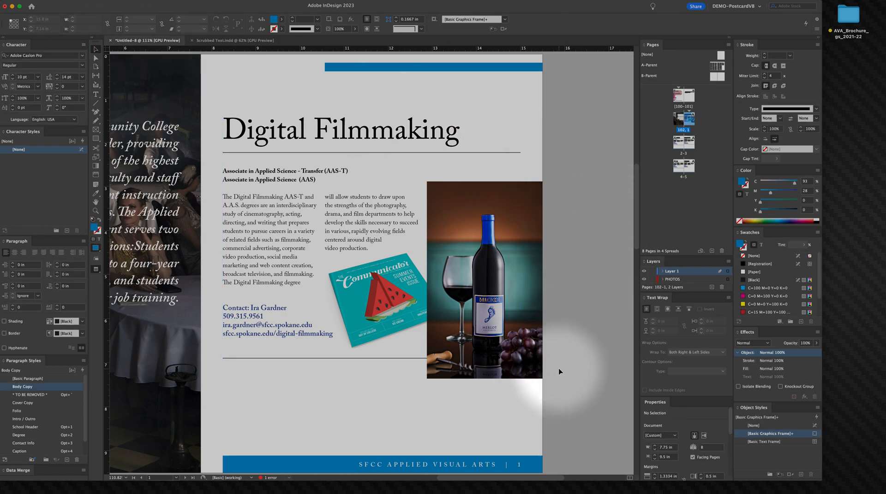
Step: Zoom out and pan to the Graphic Design and Interior Design spread
key(alt+super+space)
click(501, 302)
drag(487, 291, 613, 292)
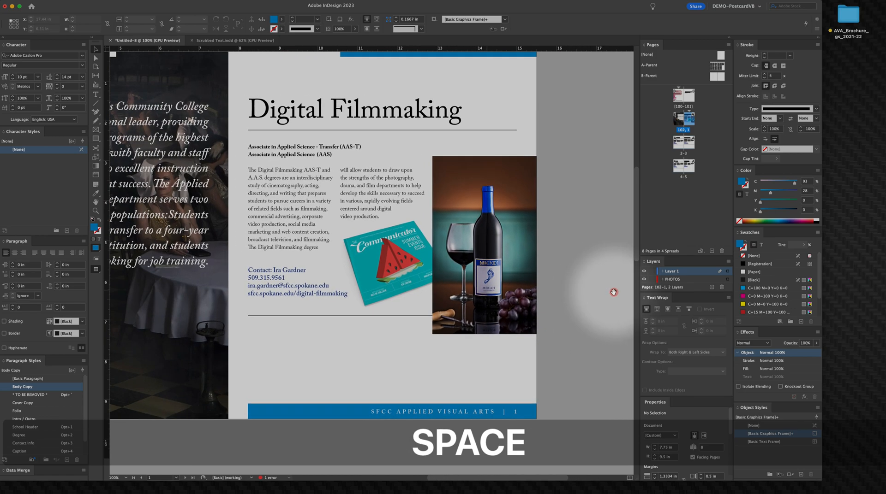
mouse_move(411, 292)
mouse_down()
mouse_move(557, 293)
mouse_move(557, 313)
mouse_move(529, 308)
mouse_move(405, 363)
mouse_move(390, 106)
mouse_up()
mouse_move(388, 219)
mouse_down()
mouse_move(433, 53)
mouse_move(512, 71)
mouse_up()
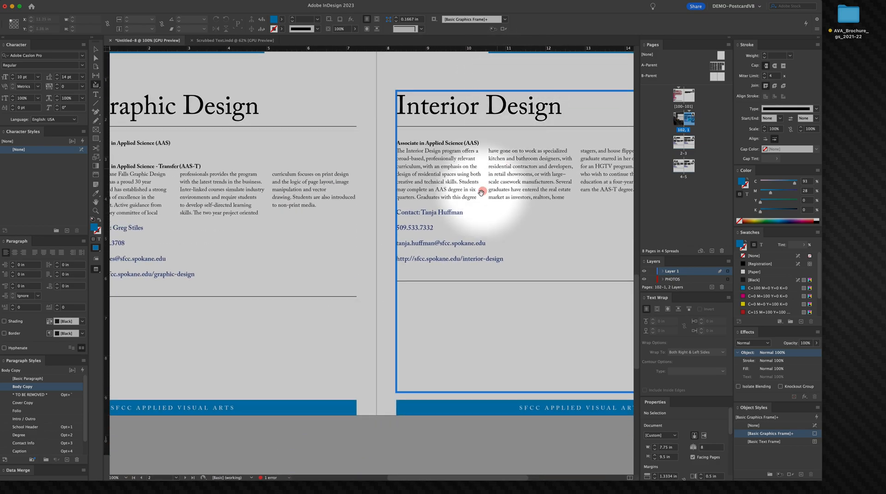
drag(483, 192, 549, 228)
drag(488, 303, 456, 241)
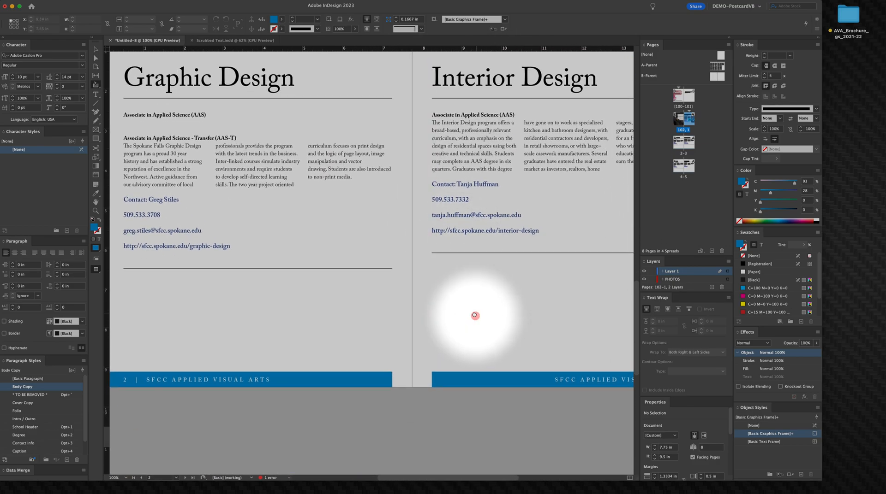
Step: Zoom out and pan between the Digital Filmmaking spread and the Graphic Design and Interior Design spread to review their layouts
drag(488, 415, 482, 278)
drag(483, 322, 533, 99)
drag(499, 241, 484, 312)
right_click(484, 221)
click(446, 230)
drag(435, 129, 356, 247)
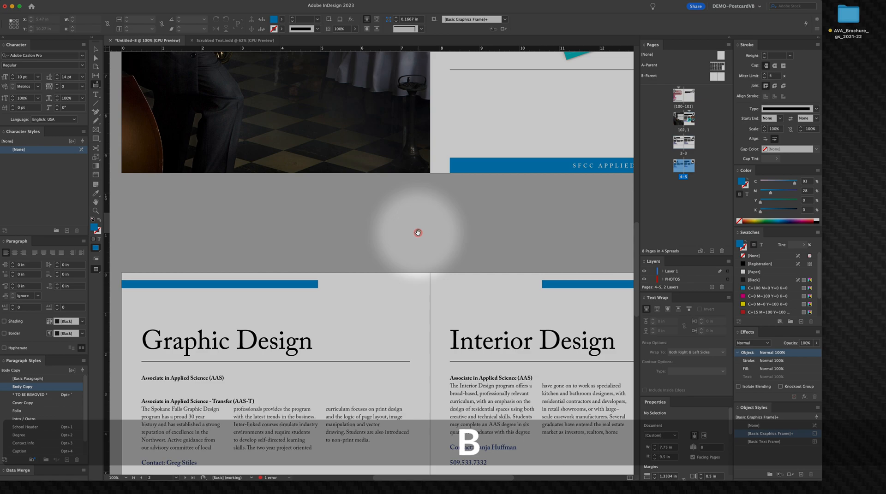
key(v)
key(alt+super+space)
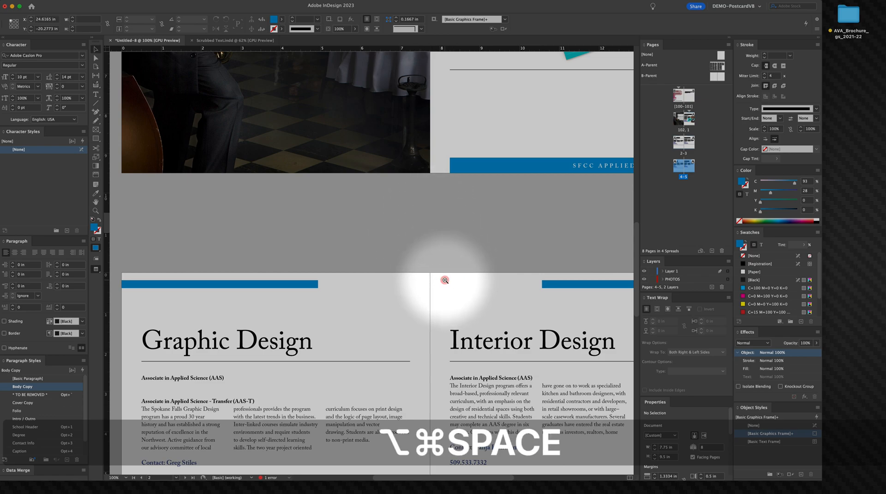
click(444, 279)
alt+super+click(439, 284)
drag(414, 285, 444, 206)
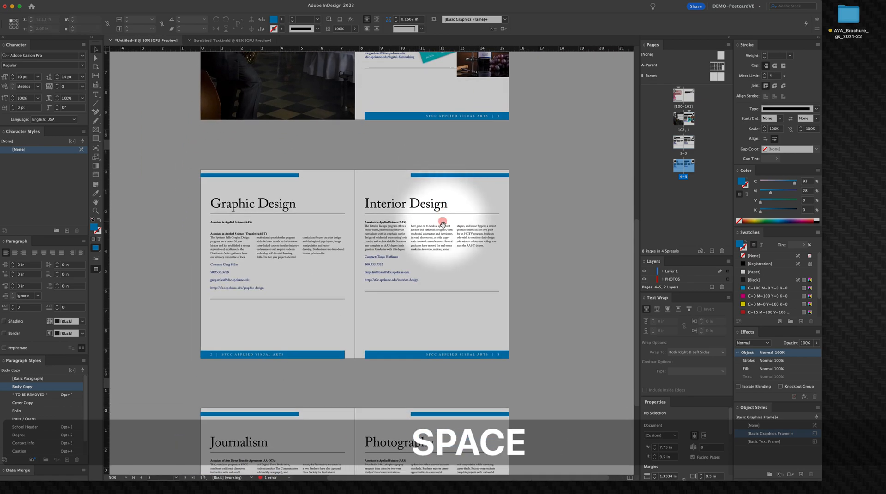
click(534, 244)
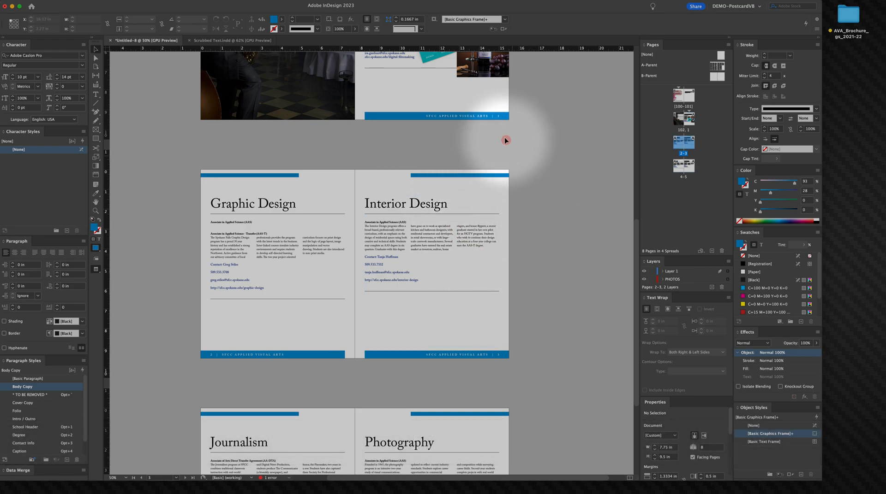
drag(484, 139, 480, 384)
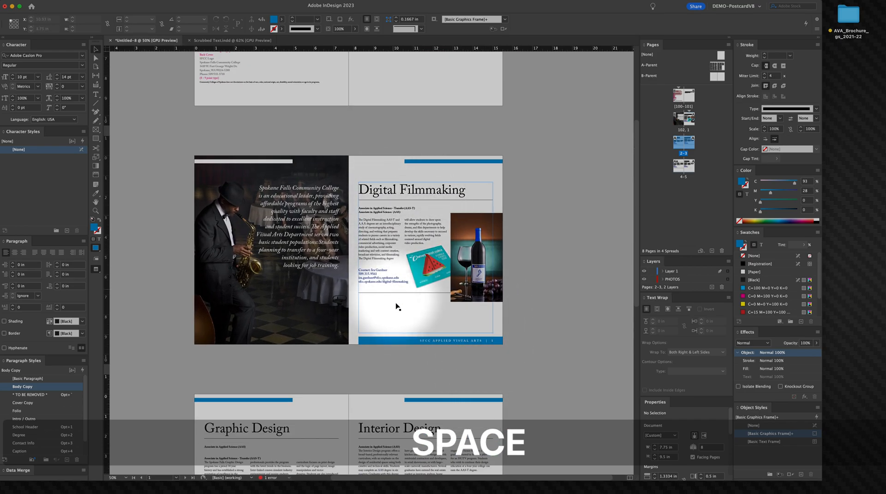
drag(406, 359, 420, 135)
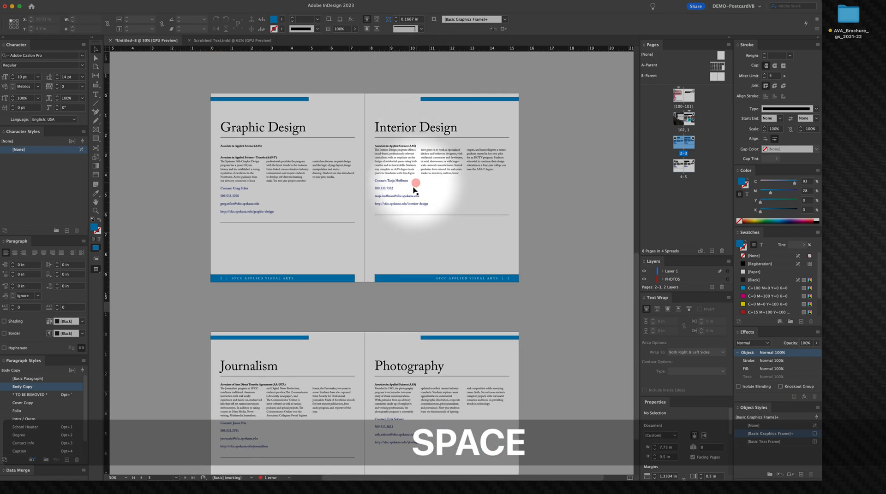
drag(396, 166, 418, 435)
drag(412, 277, 395, 242)
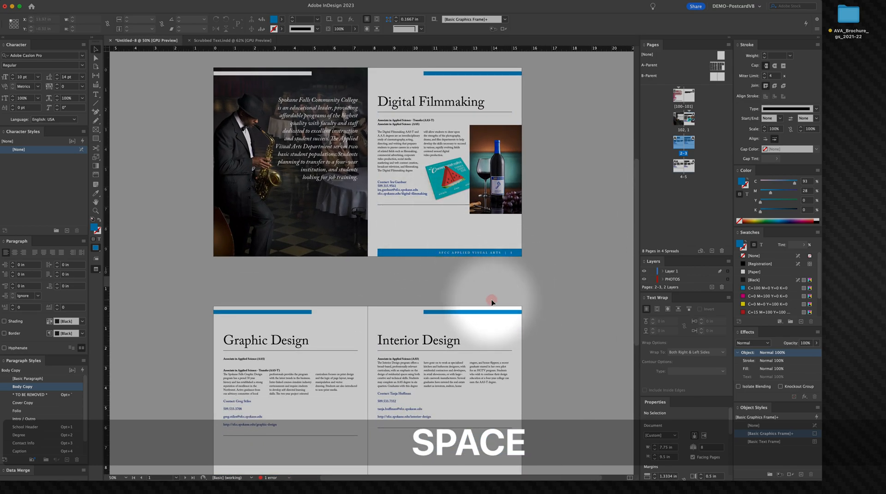